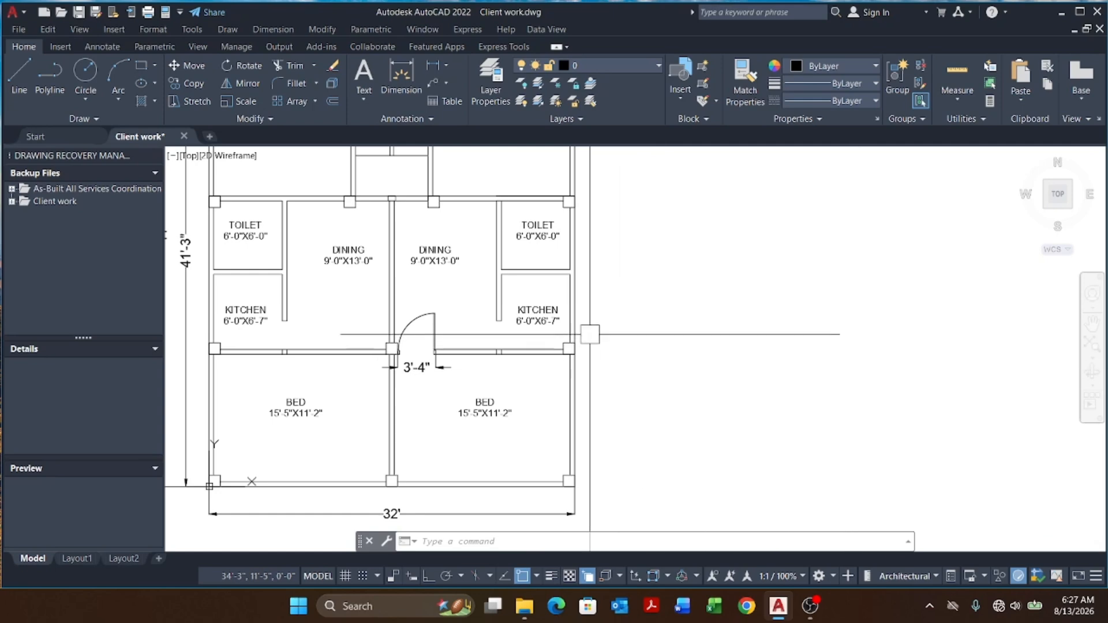
Step: Zoom and pan around the floor plan to examine the doorway between the two bedrooms
{"action": "scroll", "coordinate": [658, 329], "scroll_direction": "up", "scroll_amount": 2}
{"action": "scroll", "coordinate": [646, 335], "scroll_direction": "down", "scroll_amount": 5}
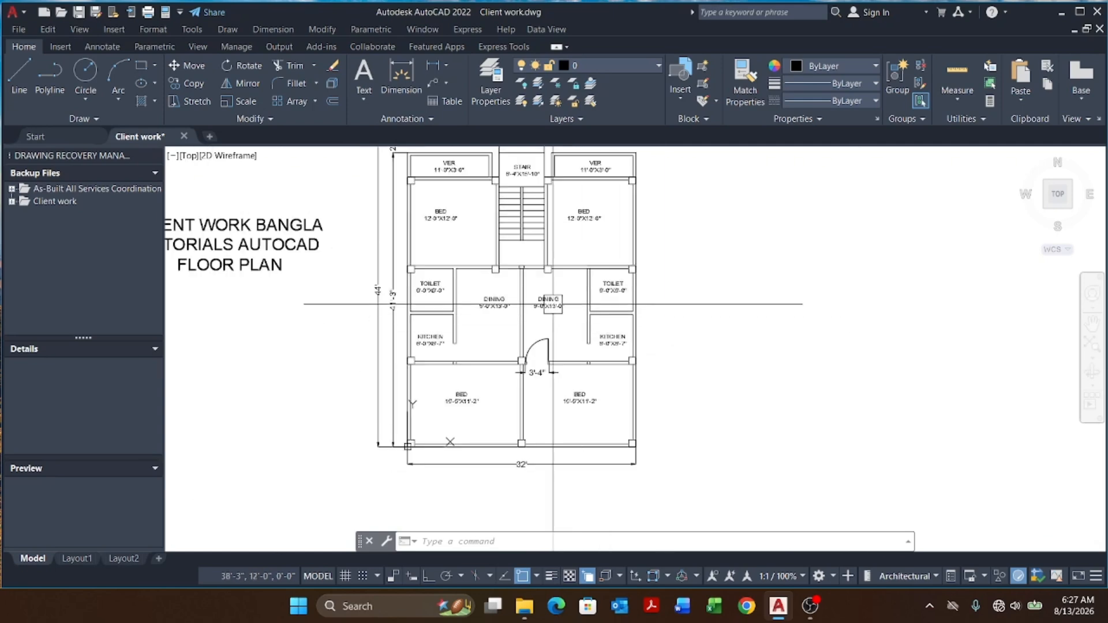
{"action": "scroll", "coordinate": [632, 339], "scroll_direction": "up", "scroll_amount": 5}
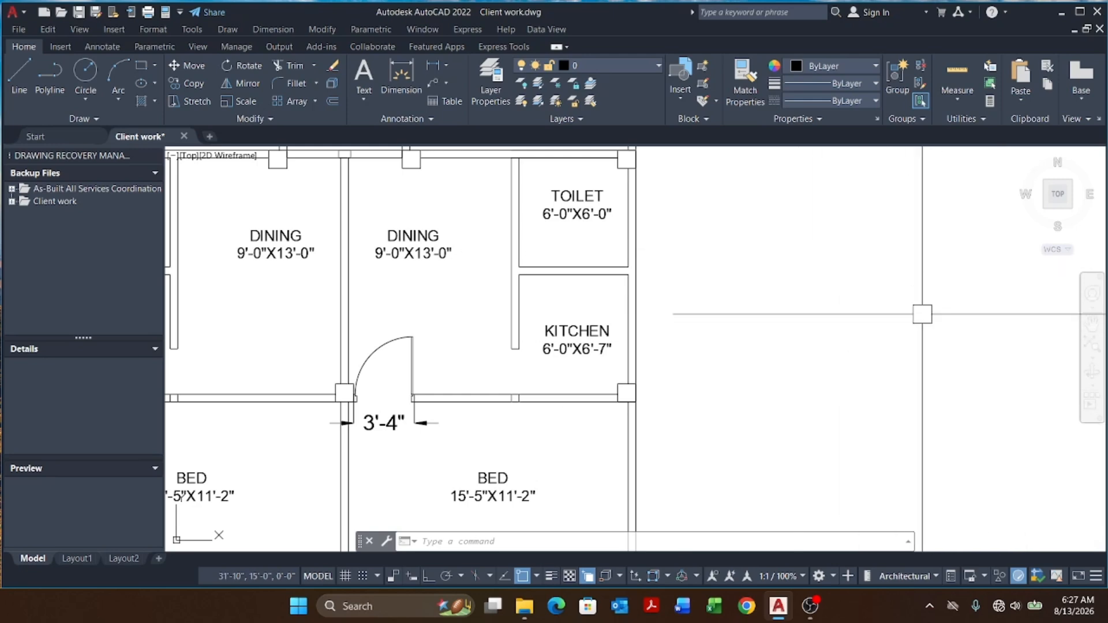
{"action": "scroll", "coordinate": [526, 273], "scroll_direction": "down", "scroll_amount": 3}
{"action": "scroll", "coordinate": [460, 269], "scroll_direction": "up", "scroll_amount": 4}
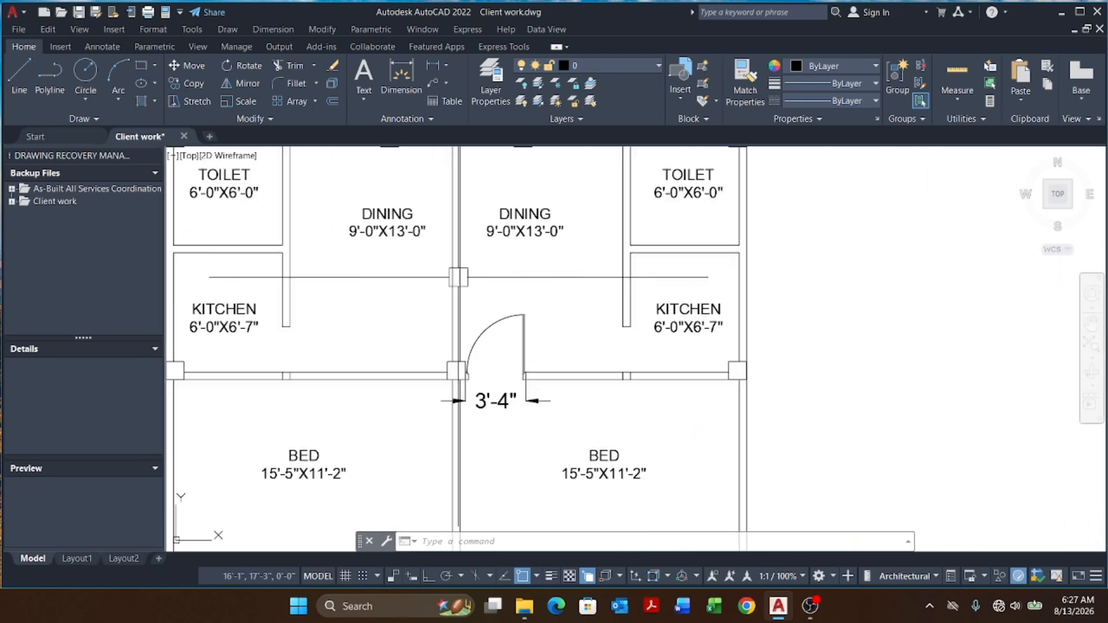
{"action": "middle_click_drag", "start_coordinate": [408, 312], "coordinate": [610, 302]}
{"action": "scroll", "coordinate": [1040, 334], "scroll_direction": "up", "scroll_amount": 2}
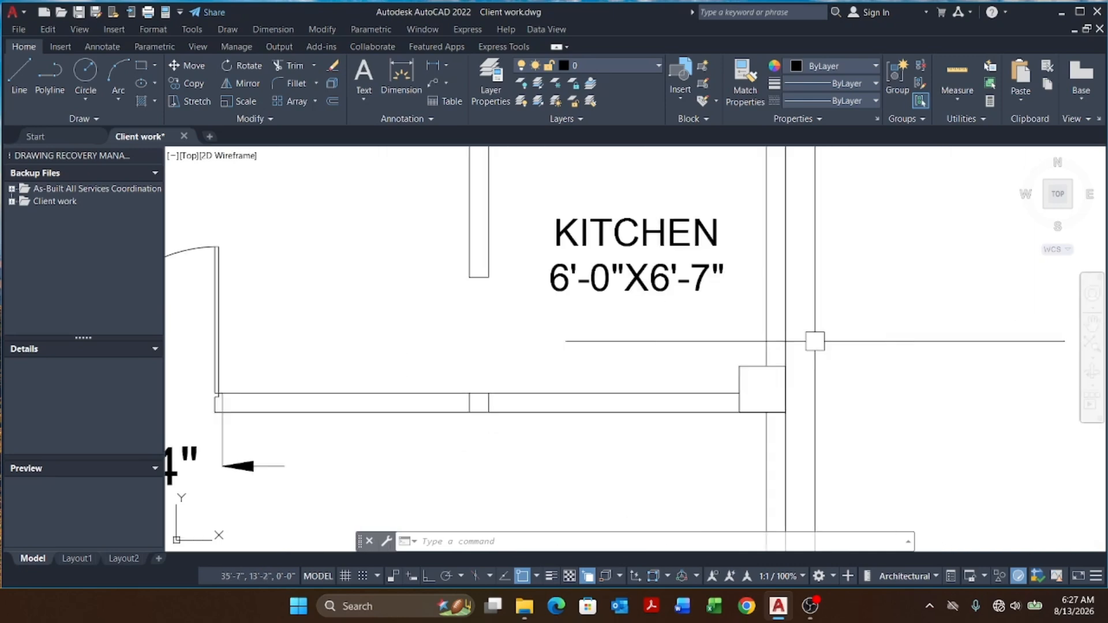
{"action": "scroll", "coordinate": [794, 323], "scroll_direction": "down", "scroll_amount": 3}
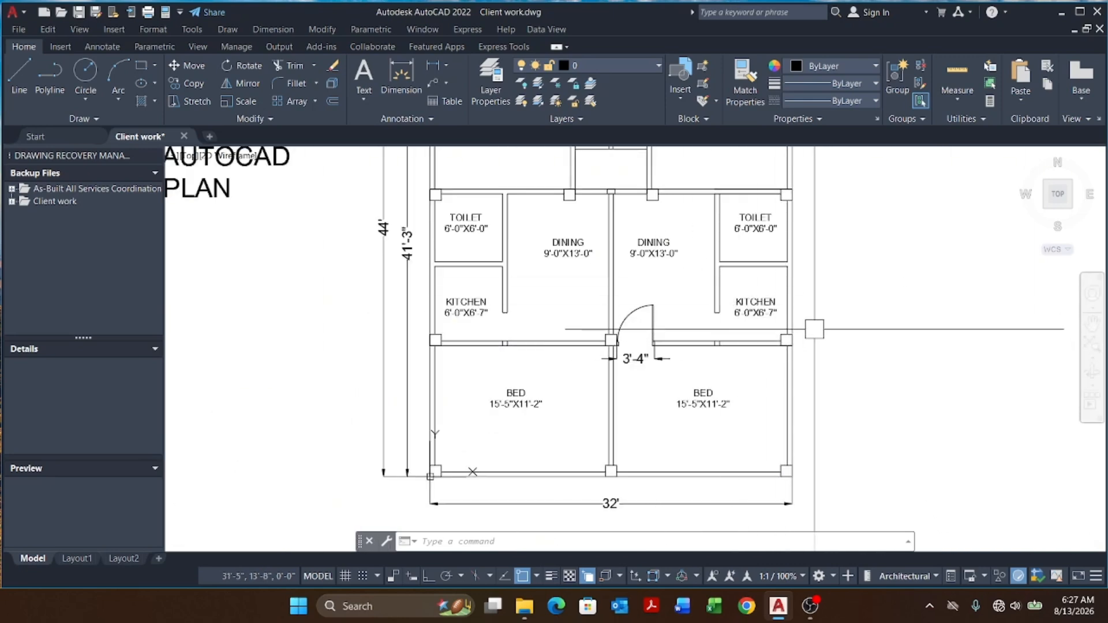
{"action": "scroll", "coordinate": [808, 323], "scroll_direction": "up", "scroll_amount": 2}
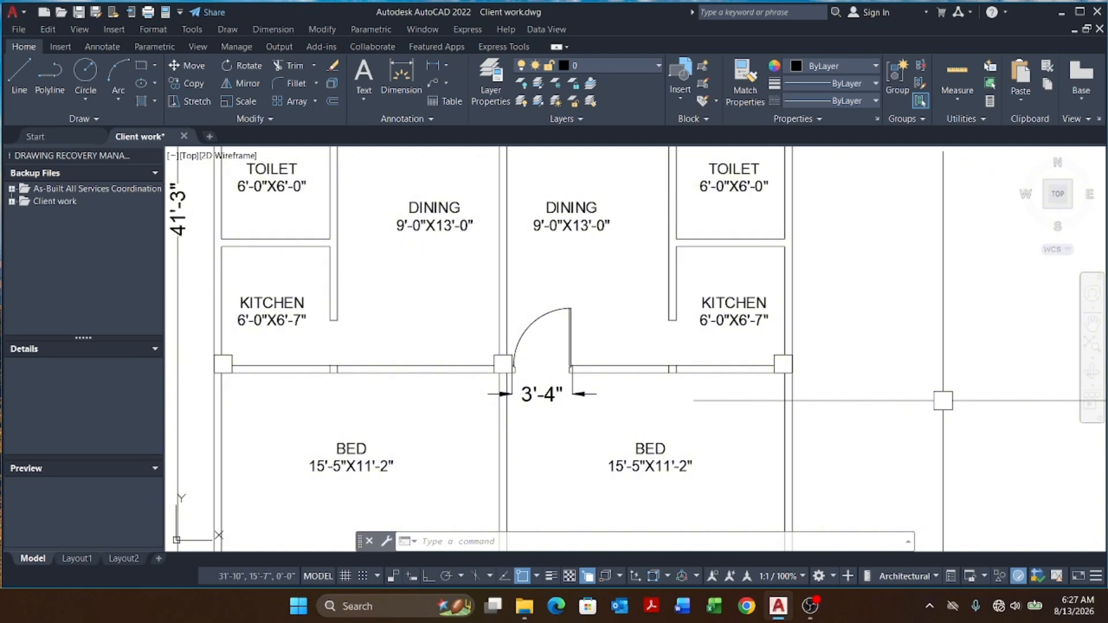
{"action": "scroll", "coordinate": [519, 381], "scroll_direction": "down", "scroll_amount": 3}
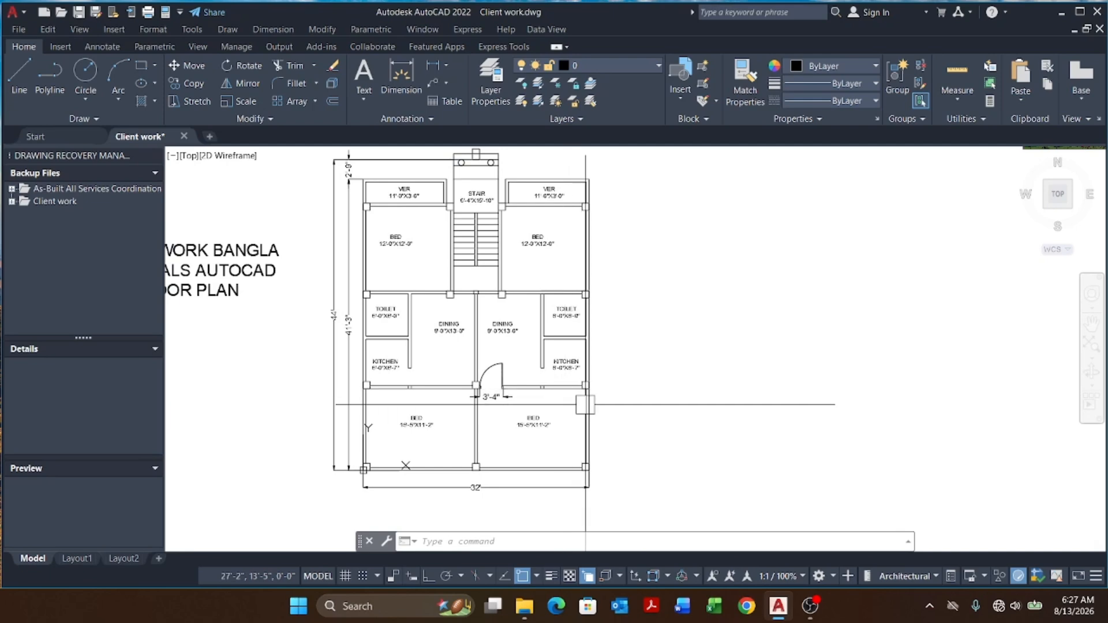
{"action": "scroll", "coordinate": [582, 382], "scroll_direction": "up", "scroll_amount": 2}
{"action": "scroll", "coordinate": [418, 383], "scroll_direction": "up", "scroll_amount": 7}
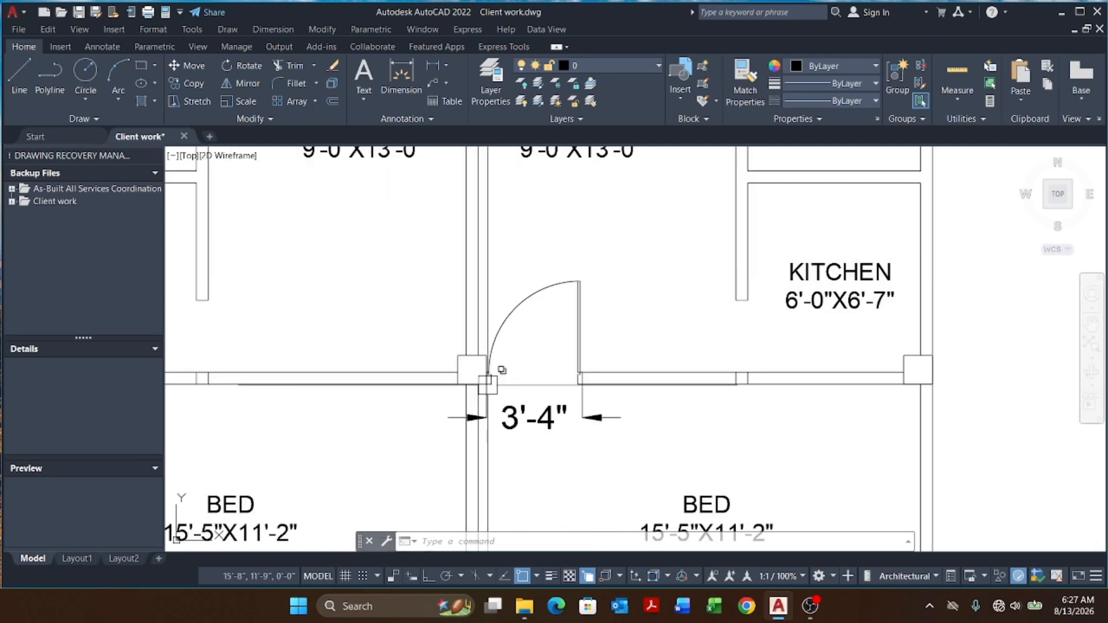
{"action": "left_click", "coordinate": [484, 324]}
{"action": "key", "text": "Escape"}
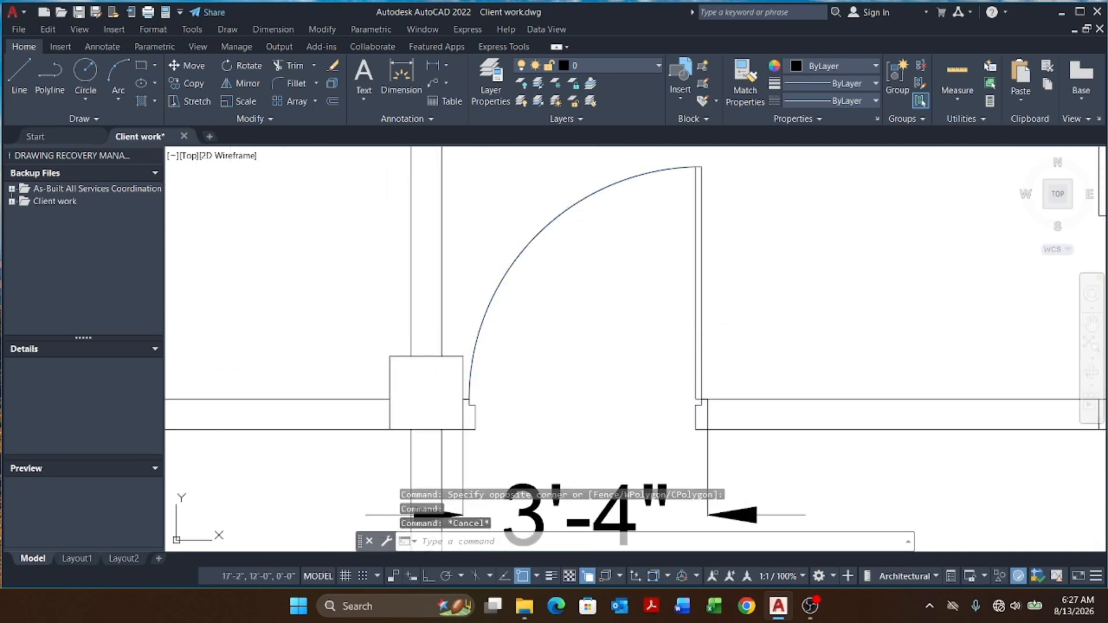
{"action": "scroll", "coordinate": [508, 381], "scroll_direction": "down", "scroll_amount": 6}
{"action": "key", "text": "Escape"}
{"action": "key", "text": "Escape"}
{"action": "scroll", "coordinate": [514, 329], "scroll_direction": "up", "scroll_amount": 4}
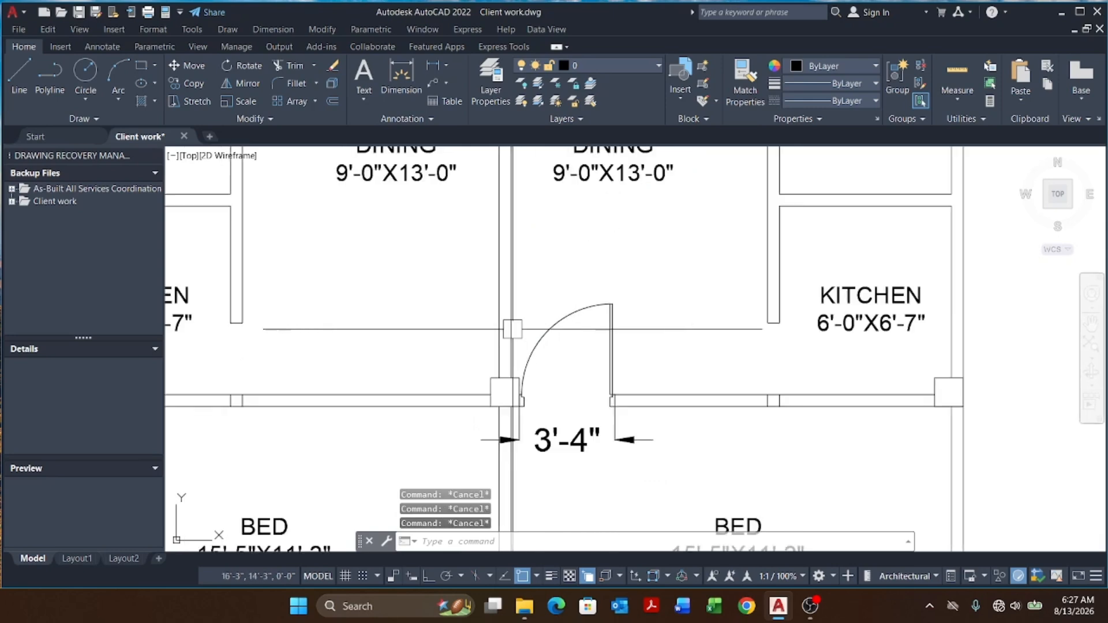
{"action": "scroll", "coordinate": [495, 265], "scroll_direction": "up", "scroll_amount": 2}
{"action": "scroll", "coordinate": [504, 262], "scroll_direction": "down", "scroll_amount": 6}
Step: Copy the bedroom door, arc and jambs, up into the right dining room
{"action": "left_click", "coordinate": [507, 267]}
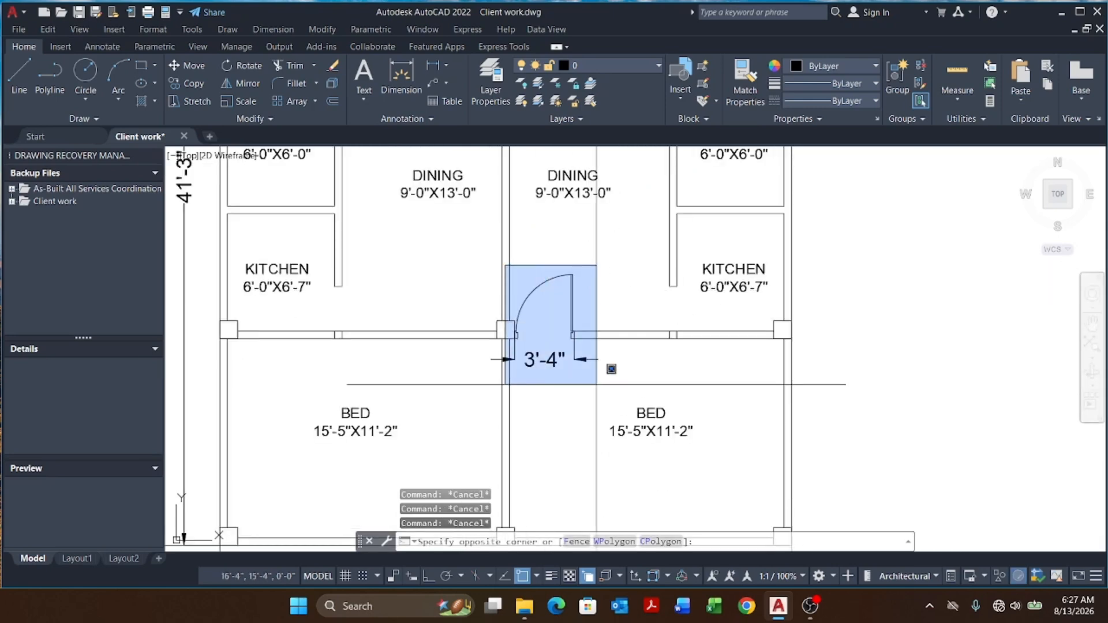
{"action": "left_click", "coordinate": [611, 375]}
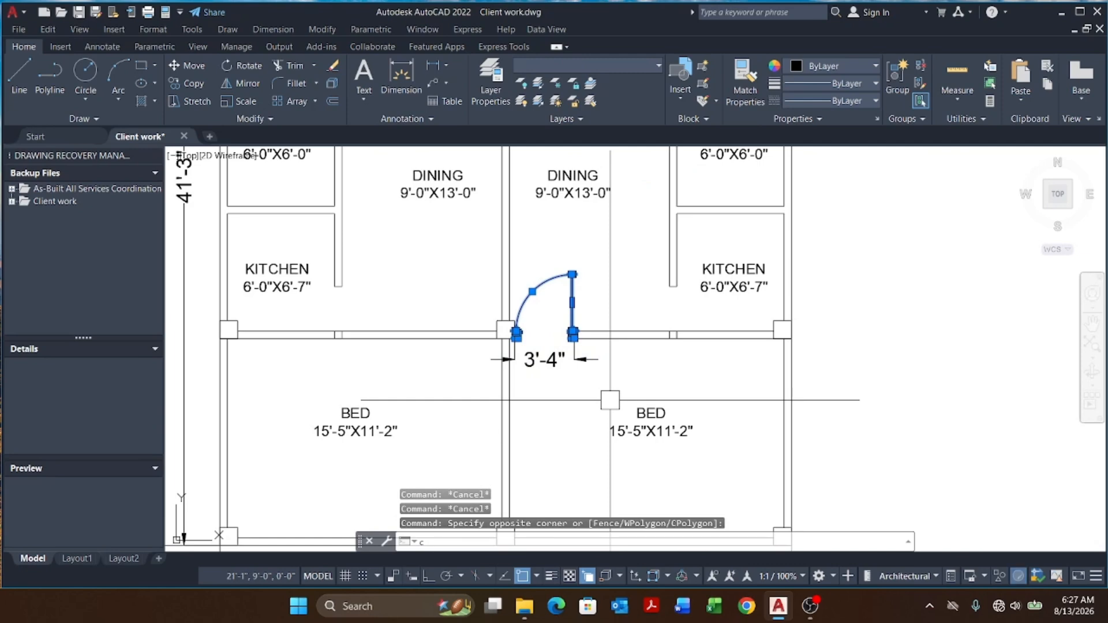
{"action": "type", "text": "p"}
{"action": "key", "text": "Return"}
{"action": "left_click", "coordinate": [863, 430]}
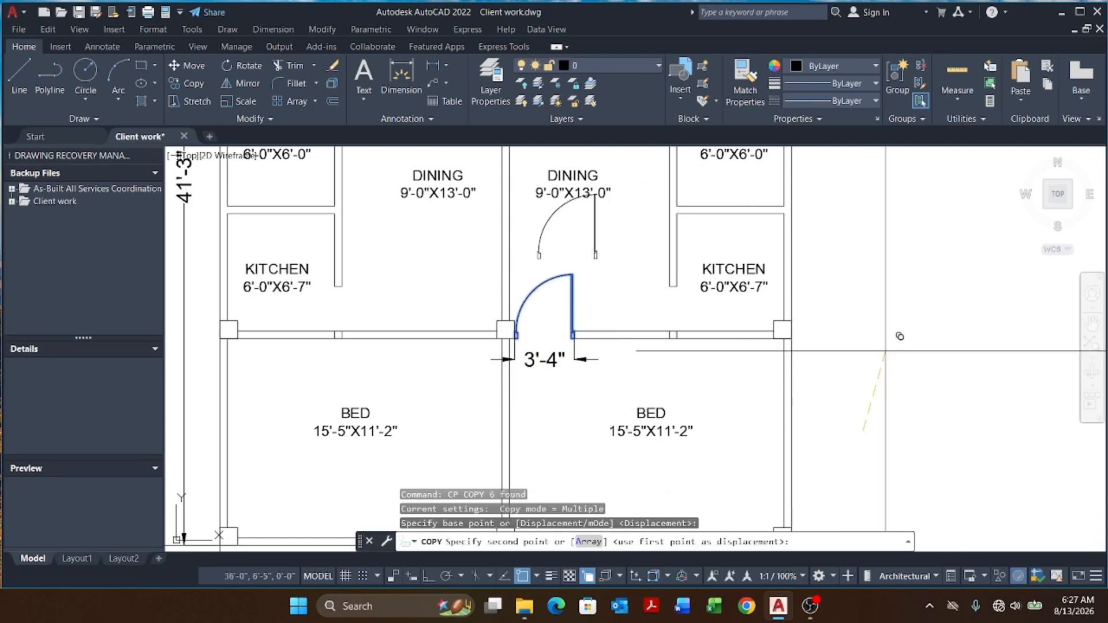
{"action": "left_click", "coordinate": [933, 344]}
{"action": "key", "text": "Escape"}
{"action": "key", "text": "Escape"}
{"action": "key", "text": "Escape"}
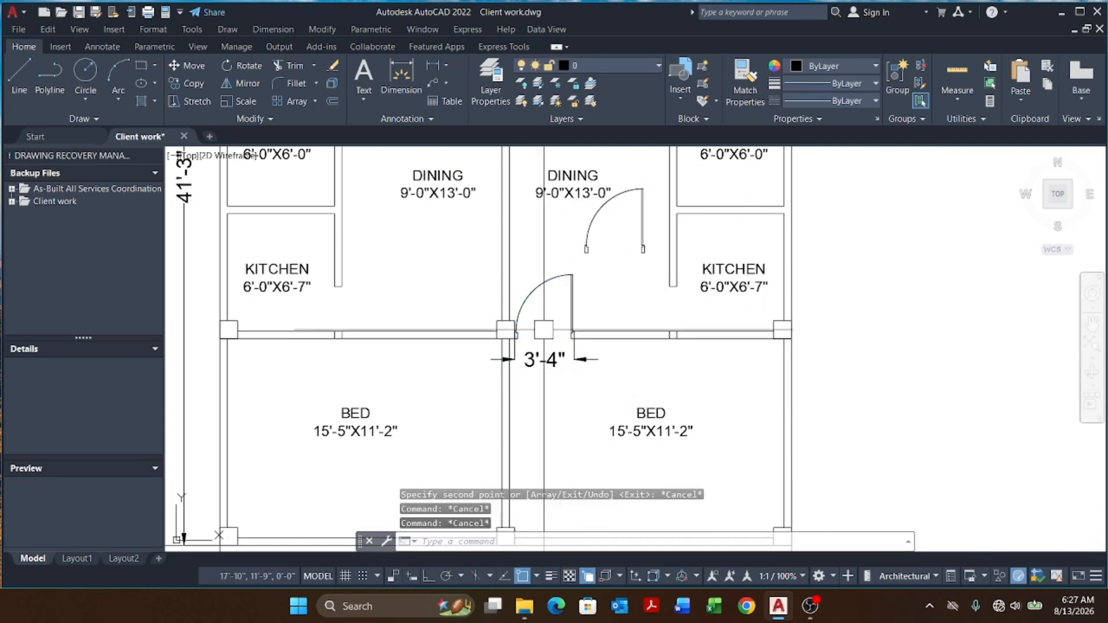
Step: Erase the 3'-4" dimension across the bedroom doorway
{"action": "scroll", "coordinate": [529, 304], "scroll_direction": "up", "scroll_amount": 3}
{"action": "left_click", "coordinate": [539, 360]}
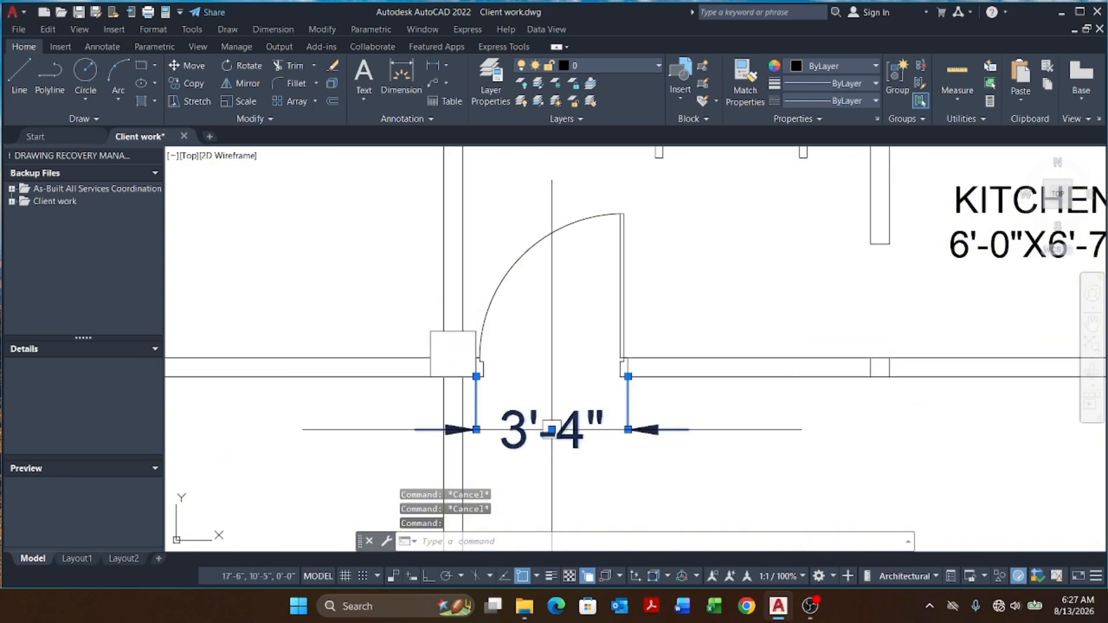
{"action": "type", "text": "e"}
{"action": "key", "text": "Return"}
{"action": "scroll", "coordinate": [551, 430], "scroll_direction": "down", "scroll_amount": 5}
{"action": "scroll", "coordinate": [488, 321], "scroll_direction": "up", "scroll_amount": 5}
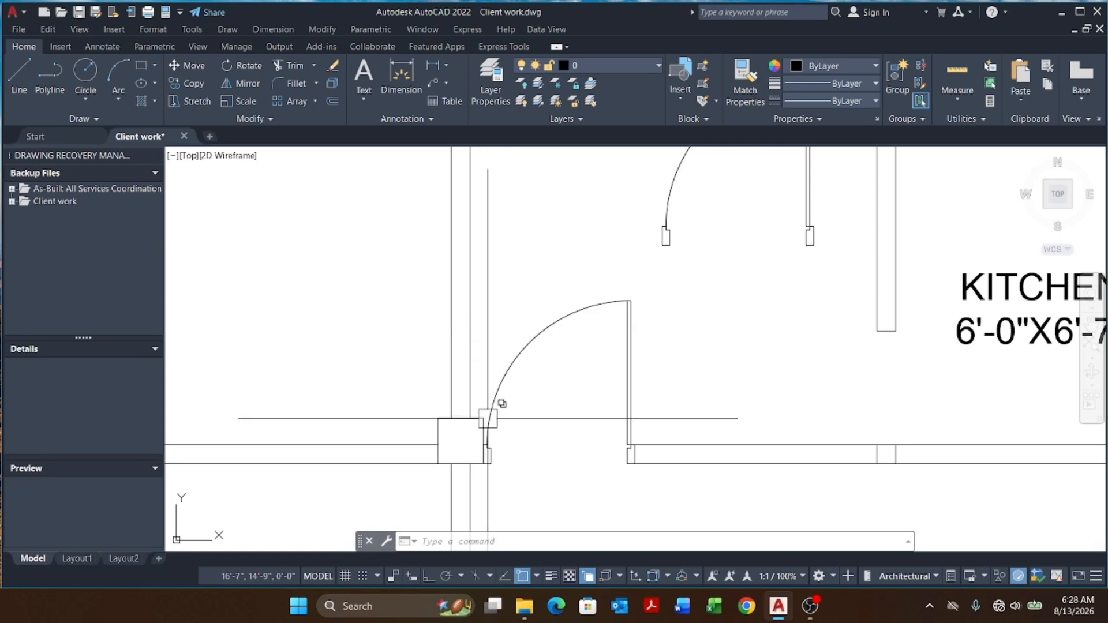
Step: Start a block definition named BED DOOR and pick the door's lower hinge-side corner as its base point
{"action": "middle_click_drag", "start_coordinate": [488, 419], "coordinate": [480, 380]}
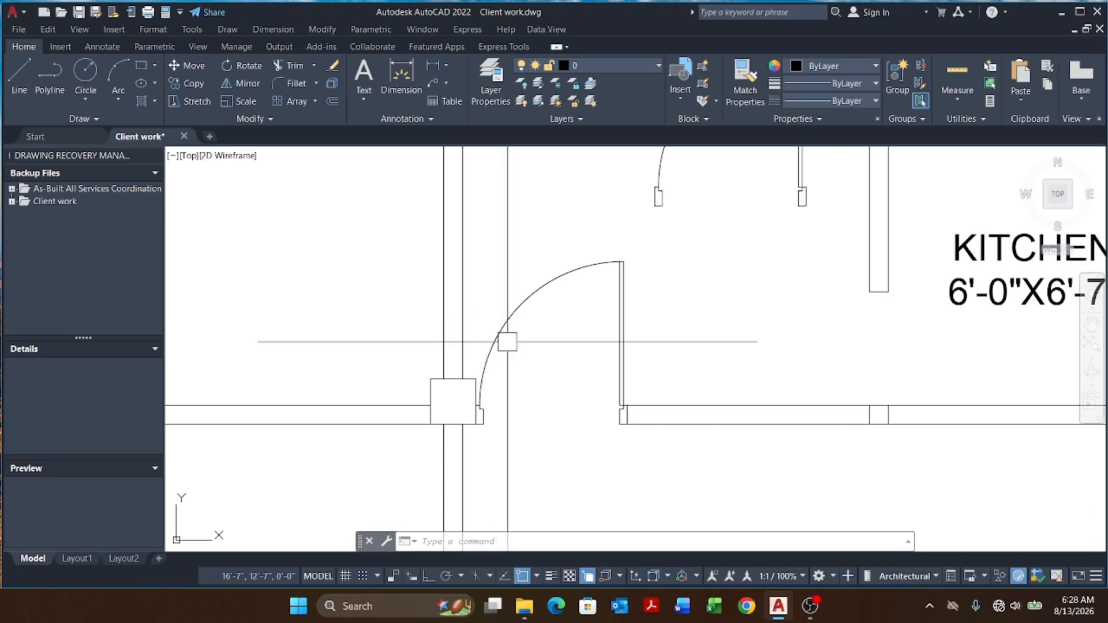
{"action": "middle_click_drag", "start_coordinate": [507, 341], "coordinate": [495, 333]}
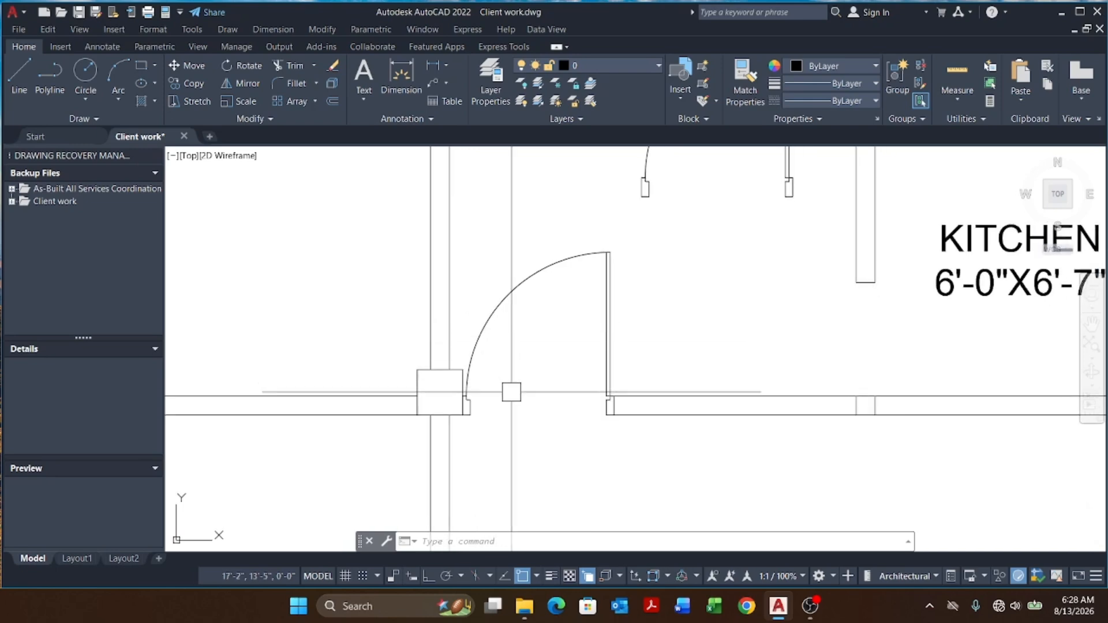
{"action": "type", "text": "b"}
{"action": "key", "text": "Return"}
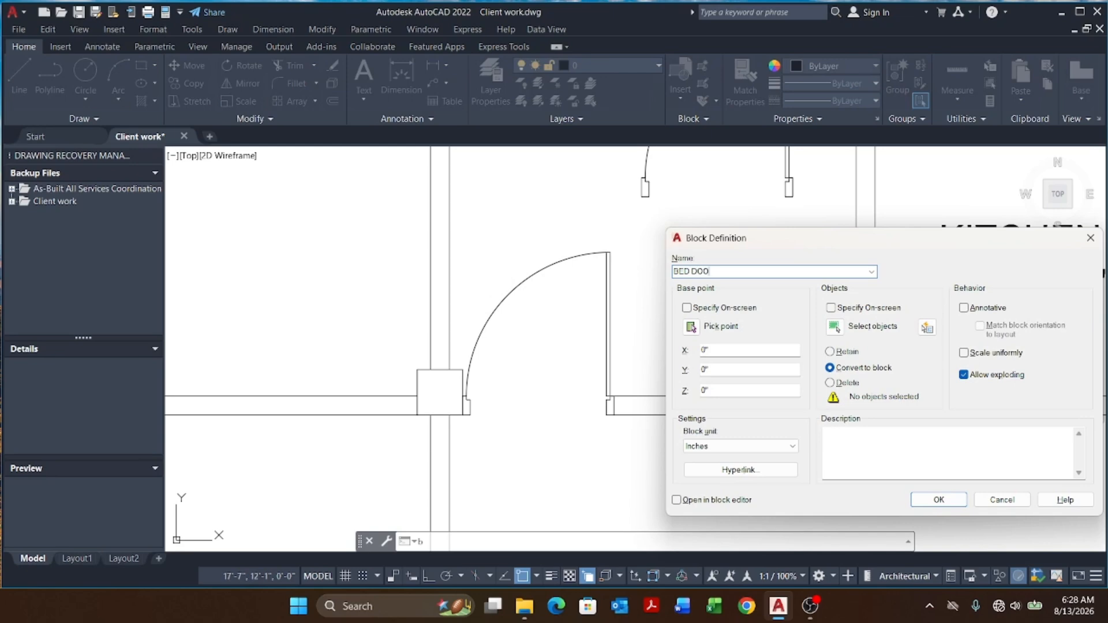
{"action": "left_click", "coordinate": [691, 327]}
{"action": "scroll", "coordinate": [479, 422], "scroll_direction": "up", "scroll_amount": 5}
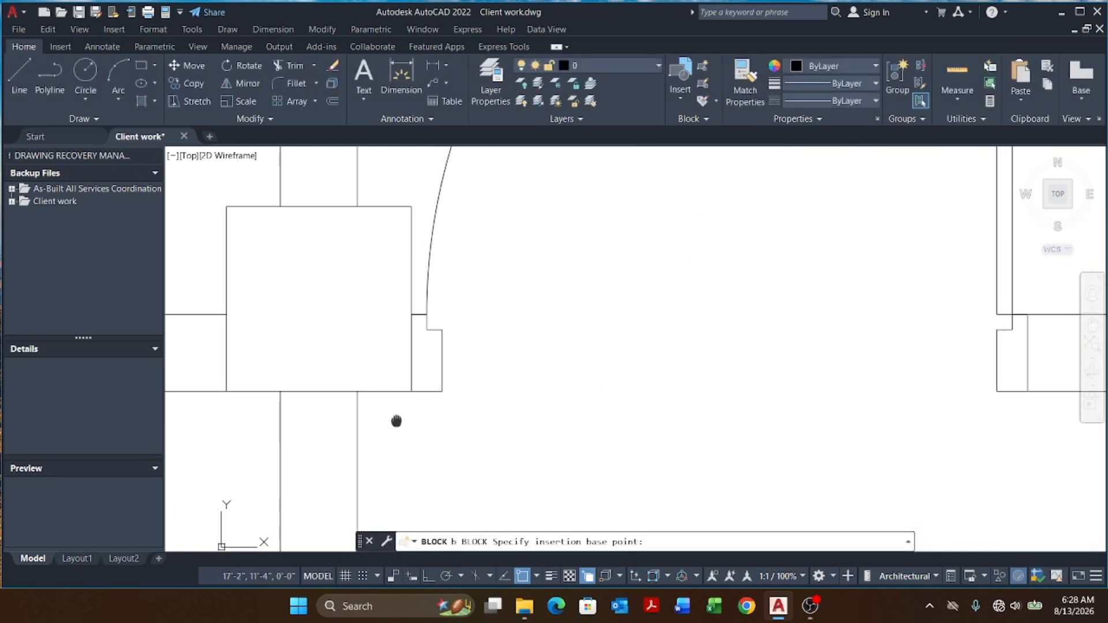
{"action": "middle_click_drag", "start_coordinate": [397, 422], "coordinate": [404, 421]}
{"action": "left_click", "coordinate": [410, 398]}
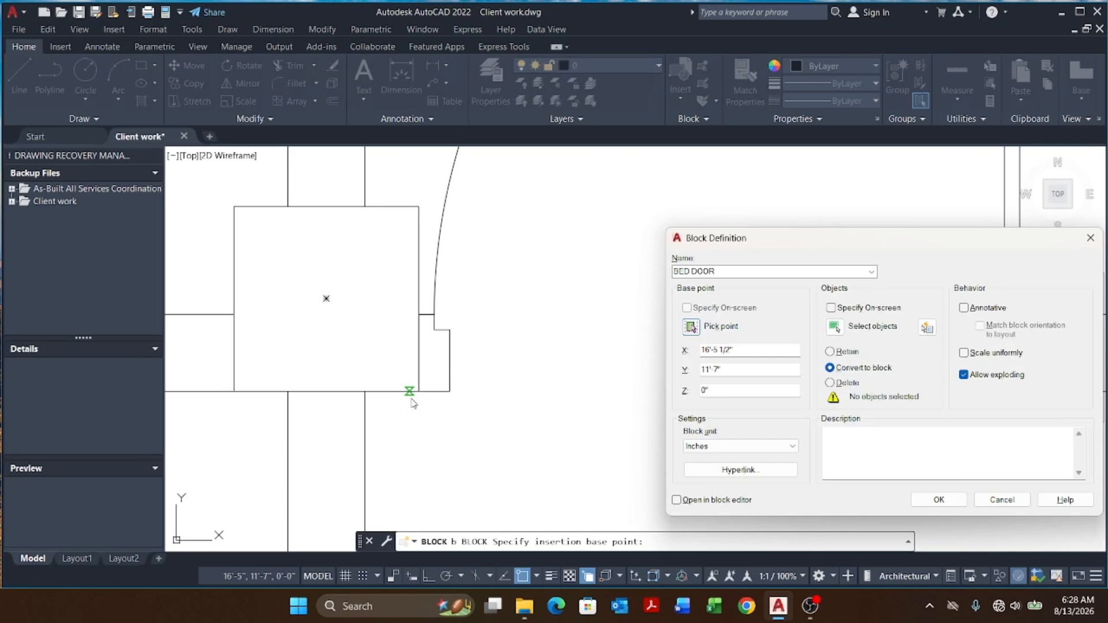
{"action": "left_click", "coordinate": [692, 334]}
{"action": "left_click", "coordinate": [449, 392]}
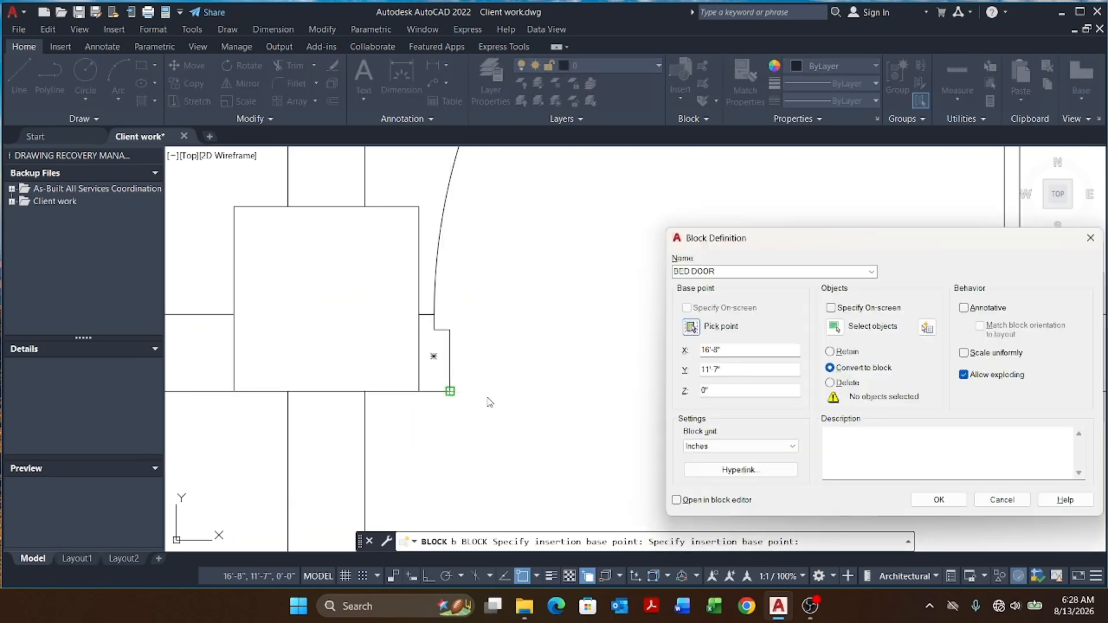
Step: Window-select the whole bedroom door and finish creating the BED DOOR block
{"action": "left_click", "coordinate": [835, 327]}
{"action": "scroll", "coordinate": [498, 331], "scroll_direction": "down", "scroll_amount": 4}
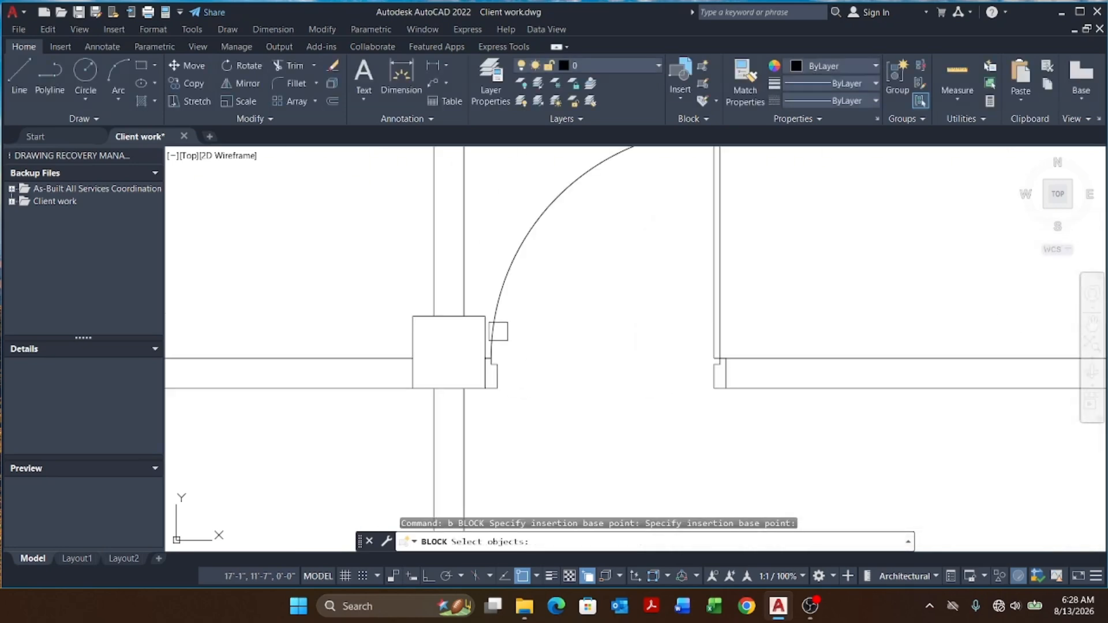
{"action": "middle_click_drag", "start_coordinate": [484, 300], "coordinate": [514, 384]}
{"action": "scroll", "coordinate": [510, 384], "scroll_direction": "down", "scroll_amount": 4}
{"action": "scroll", "coordinate": [503, 295], "scroll_direction": "up", "scroll_amount": 4}
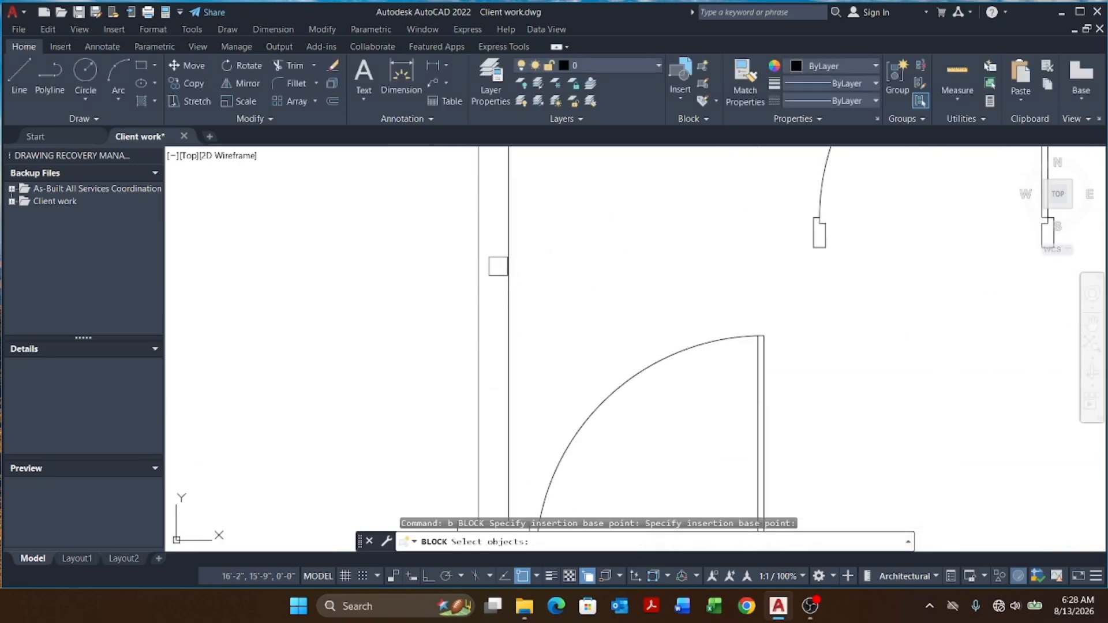
{"action": "left_click", "coordinate": [498, 266]}
{"action": "scroll", "coordinate": [508, 245], "scroll_direction": "down", "scroll_amount": 2}
{"action": "scroll", "coordinate": [708, 441], "scroll_direction": "down", "scroll_amount": 8}
{"action": "scroll", "coordinate": [709, 444], "scroll_direction": "up", "scroll_amount": 6}
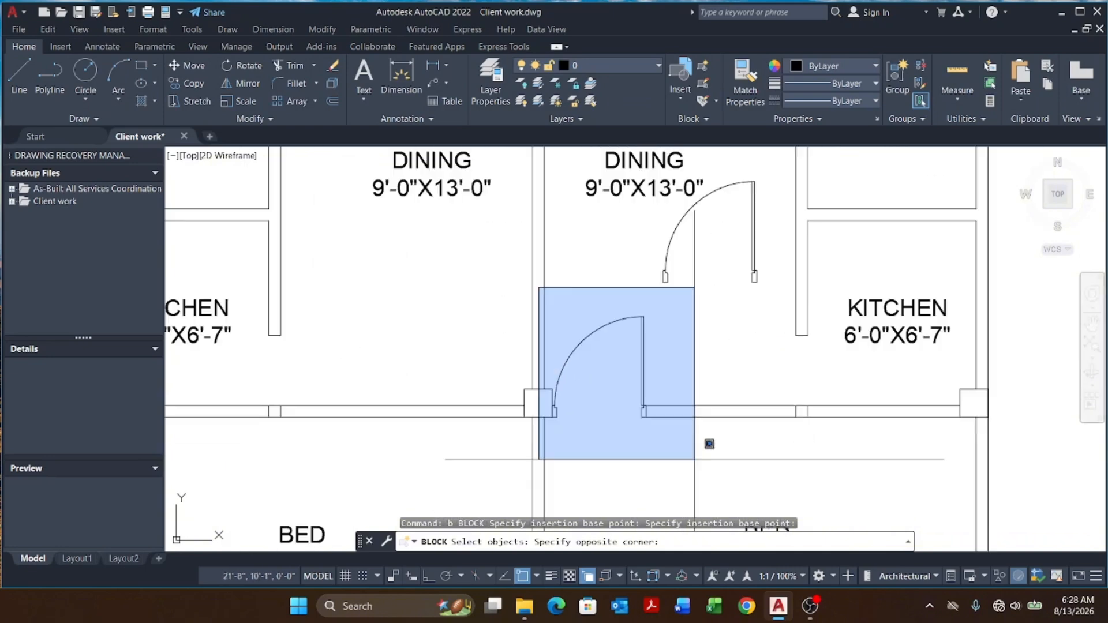
{"action": "left_click", "coordinate": [695, 459]}
{"action": "key", "text": "Return"}
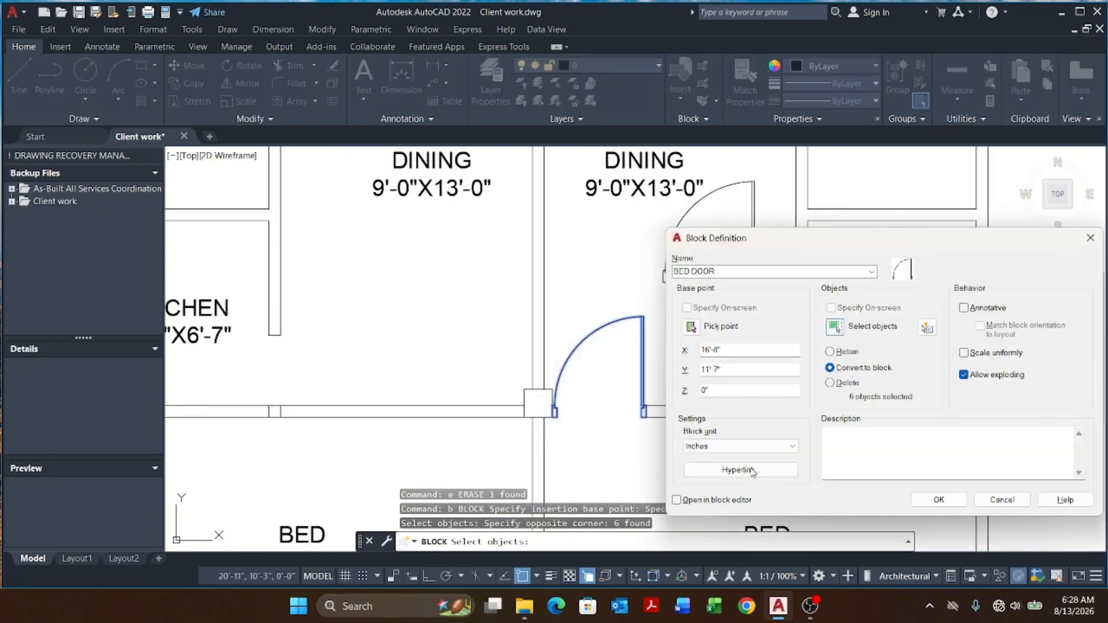
{"action": "left_click", "coordinate": [953, 507]}
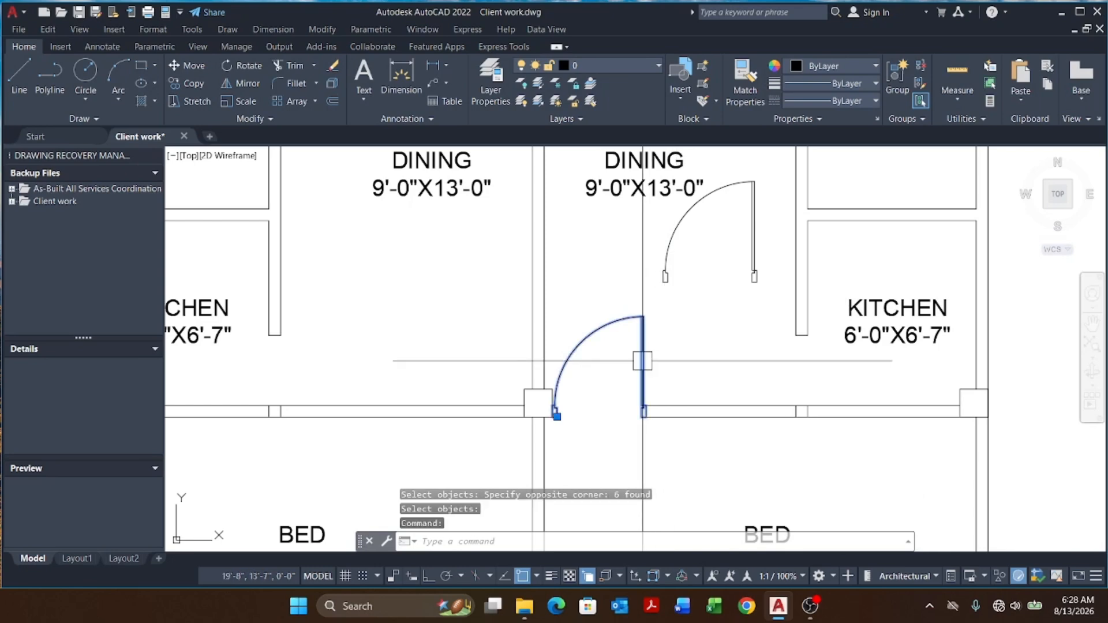
Step: Inspect the copied dining room door by selecting its parts up close
{"action": "key", "text": "Escape"}
{"action": "scroll", "coordinate": [670, 271], "scroll_direction": "up", "scroll_amount": 5}
{"action": "left_click", "coordinate": [652, 291]}
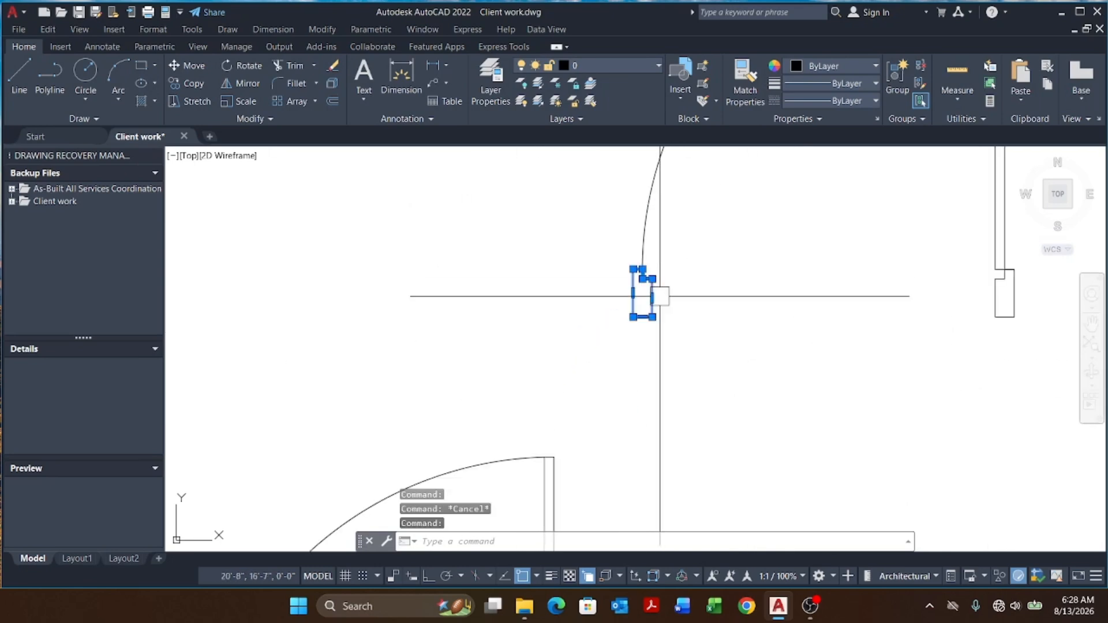
{"action": "scroll", "coordinate": [458, 280], "scroll_direction": "down", "scroll_amount": 2}
{"action": "scroll", "coordinate": [668, 223], "scroll_direction": "up", "scroll_amount": 2}
{"action": "left_click", "coordinate": [679, 224]}
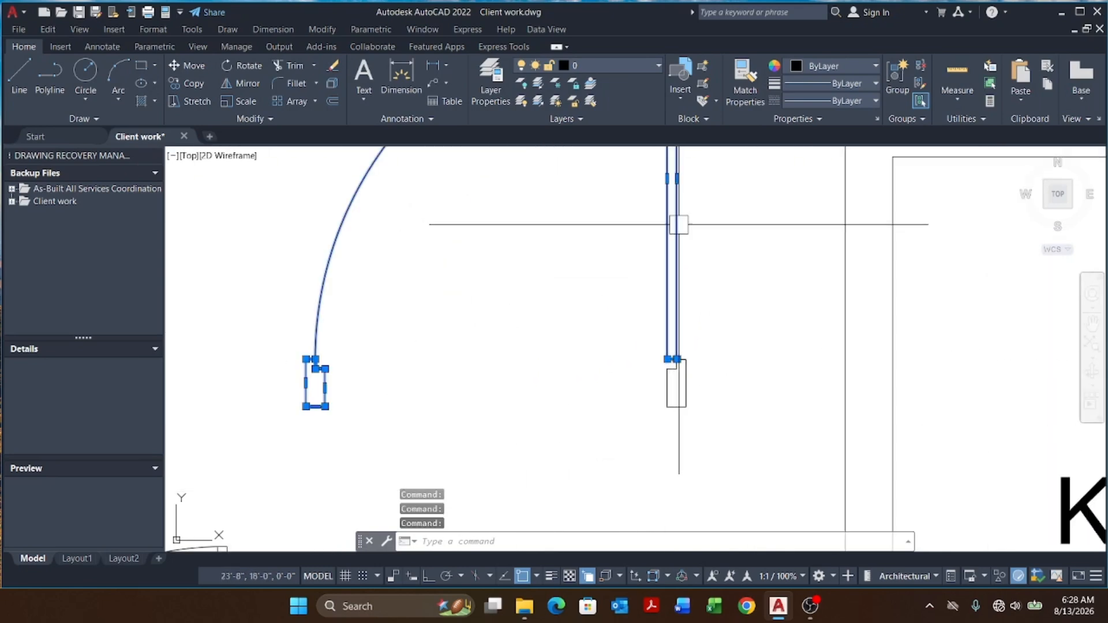
{"action": "scroll", "coordinate": [656, 266], "scroll_direction": "down", "scroll_amount": 3}
{"action": "key", "text": "Escape"}
{"action": "key", "text": "Escape"}
{"action": "key", "text": "Escape"}
{"action": "left_click", "coordinate": [542, 369]}
{"action": "scroll", "coordinate": [588, 326], "scroll_direction": "down", "scroll_amount": 2}
{"action": "key", "text": "Escape"}
{"action": "key", "text": "Escape"}
{"action": "key", "text": "Escape"}
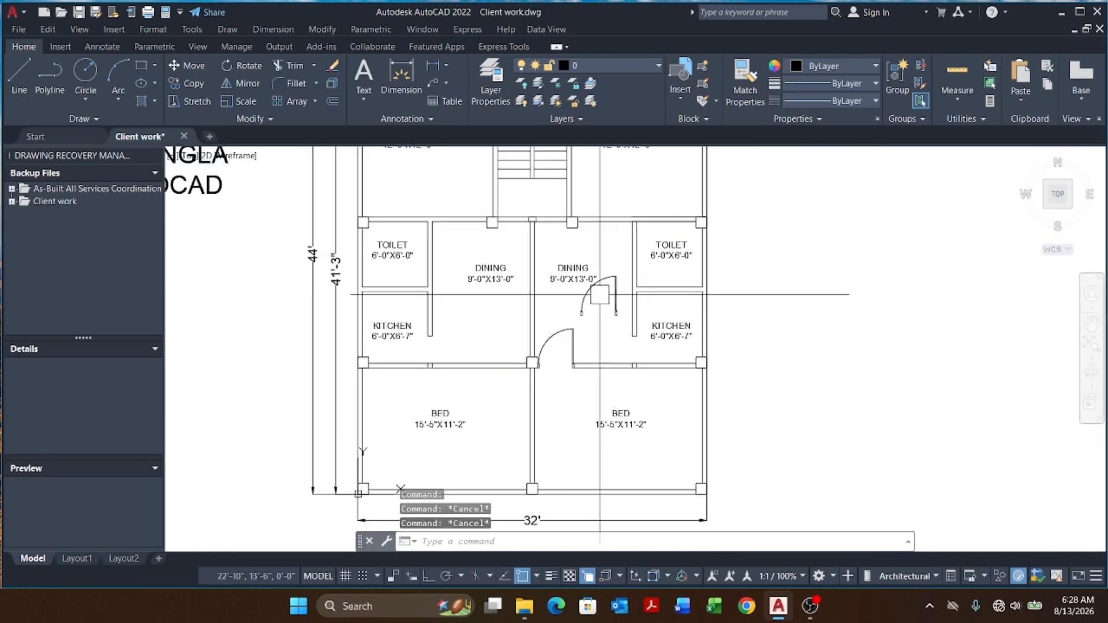
Step: Open the layer properties and create a new layer named 05.DOOR
{"action": "left_click", "coordinate": [603, 66]}
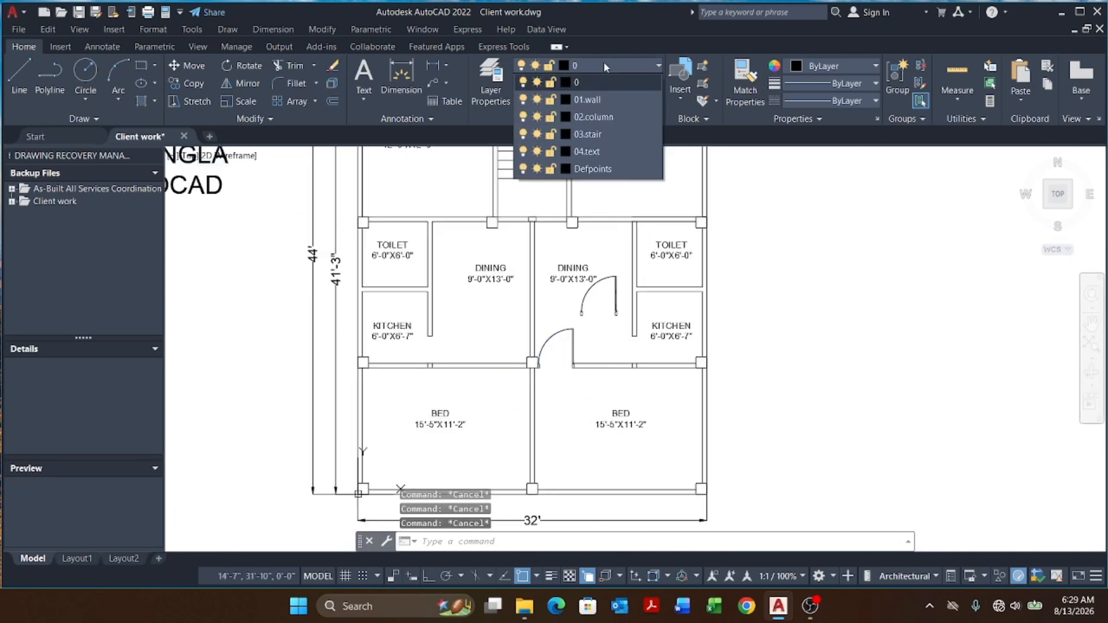
{"action": "left_click", "coordinate": [604, 84]}
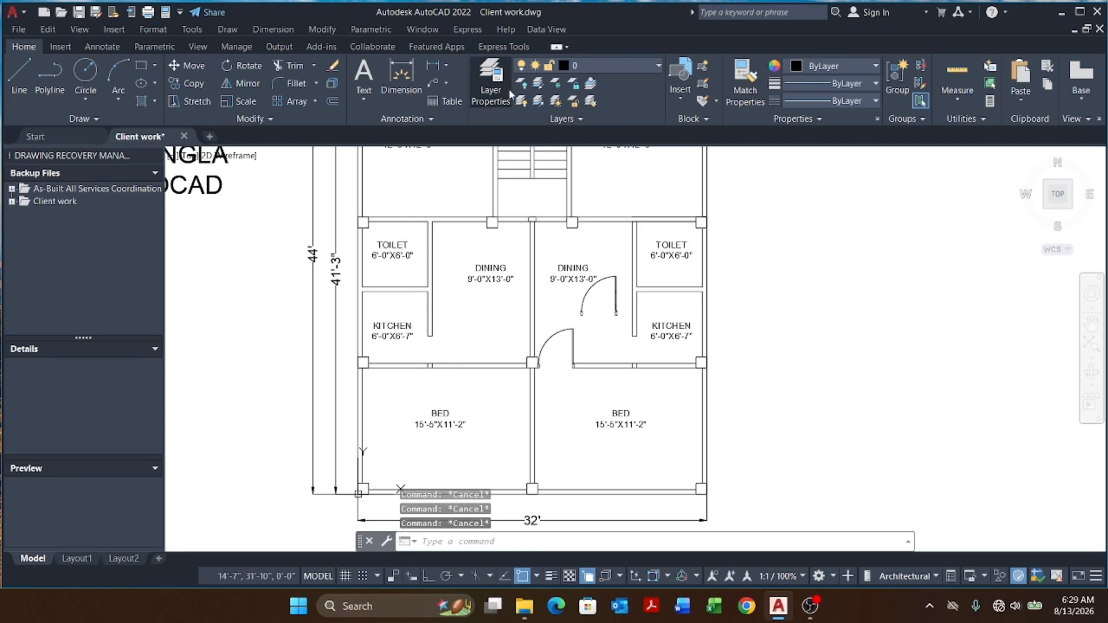
{"action": "left_click", "coordinate": [510, 94]}
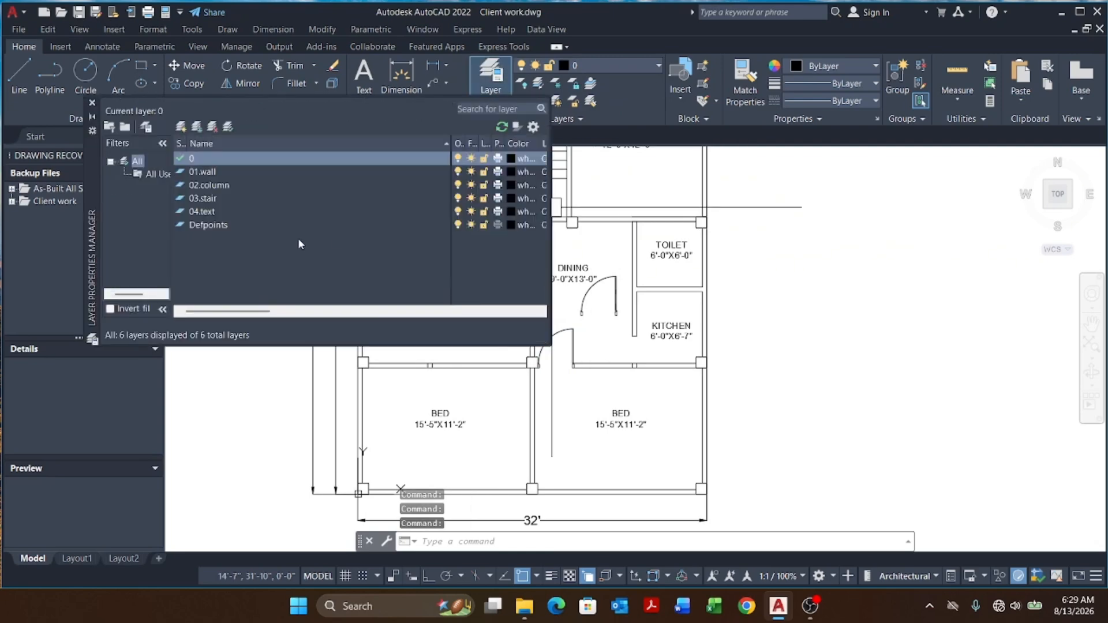
{"action": "left_click", "coordinate": [182, 127]}
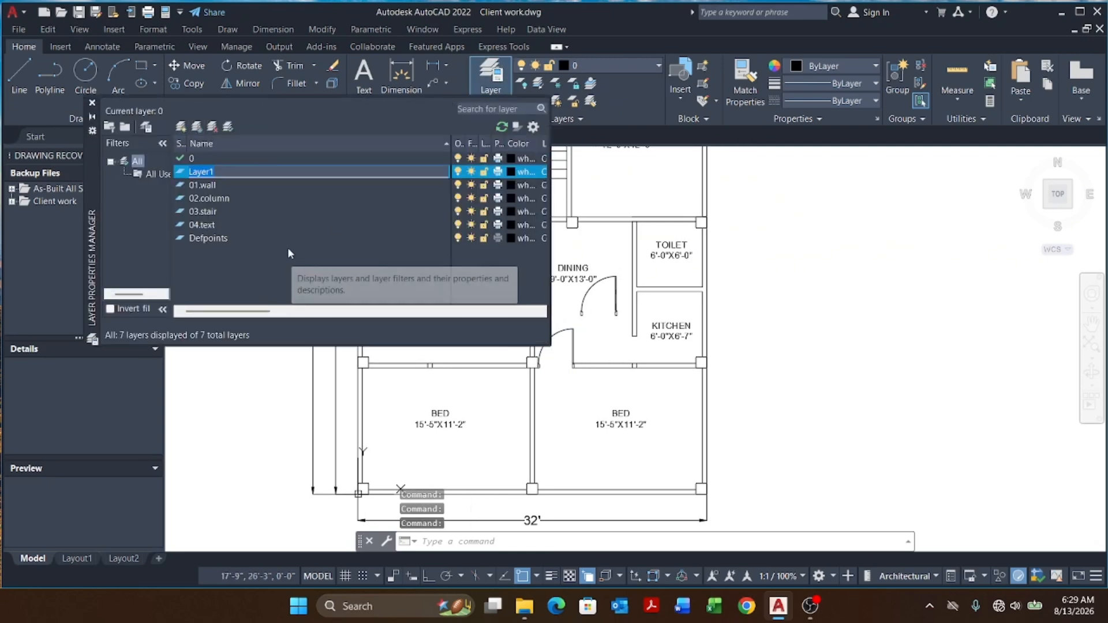
{"action": "type", "text": "5.DOOR"}
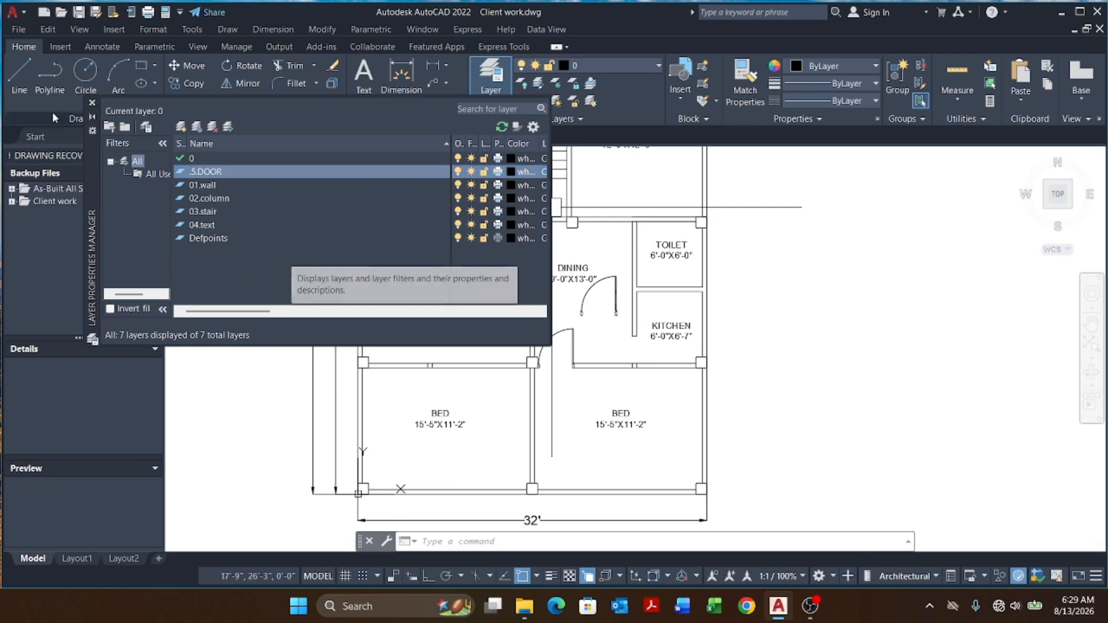
Step: Close the layer palette, select the bedroom door and move it onto the .5DOOR layer
{"action": "left_click", "coordinate": [92, 103]}
{"action": "left_click", "coordinate": [541, 360]}
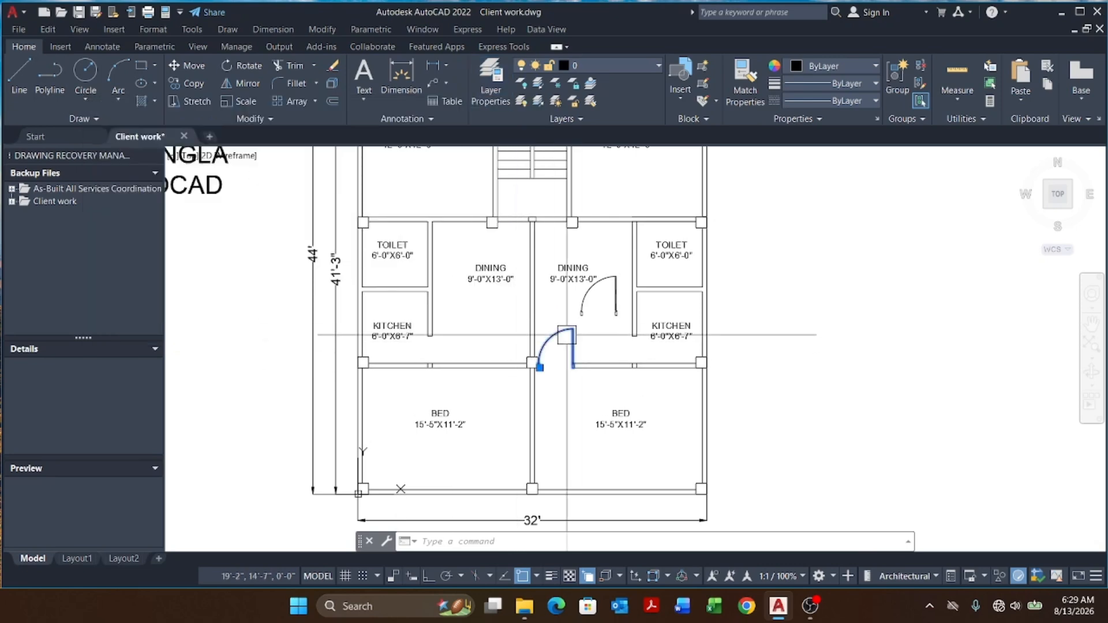
{"action": "left_click", "coordinate": [604, 68]}
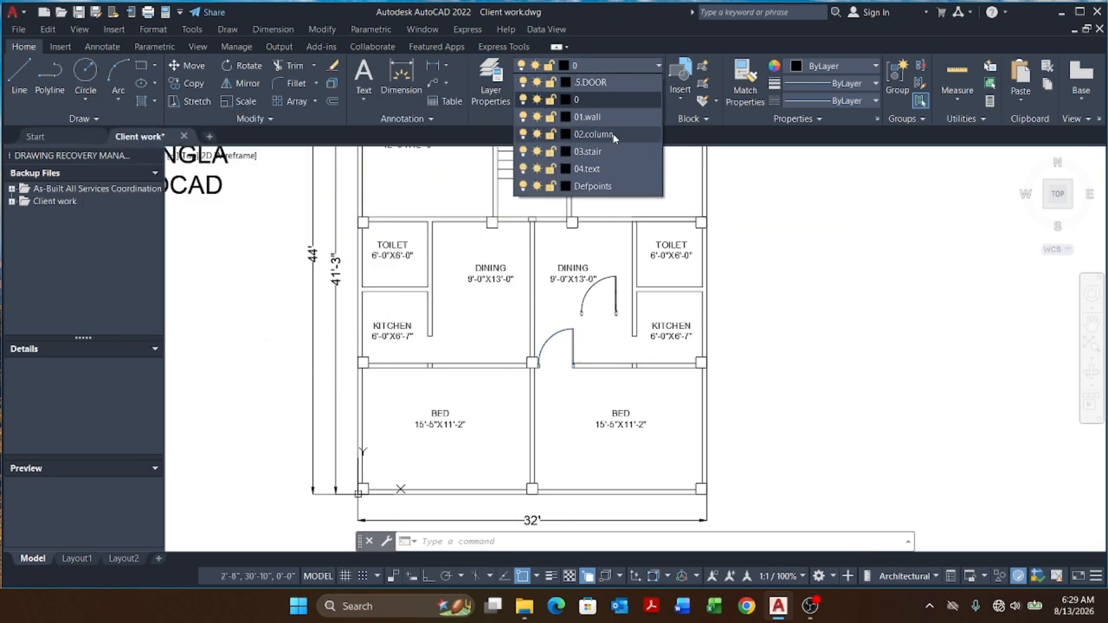
{"action": "left_click", "coordinate": [607, 85]}
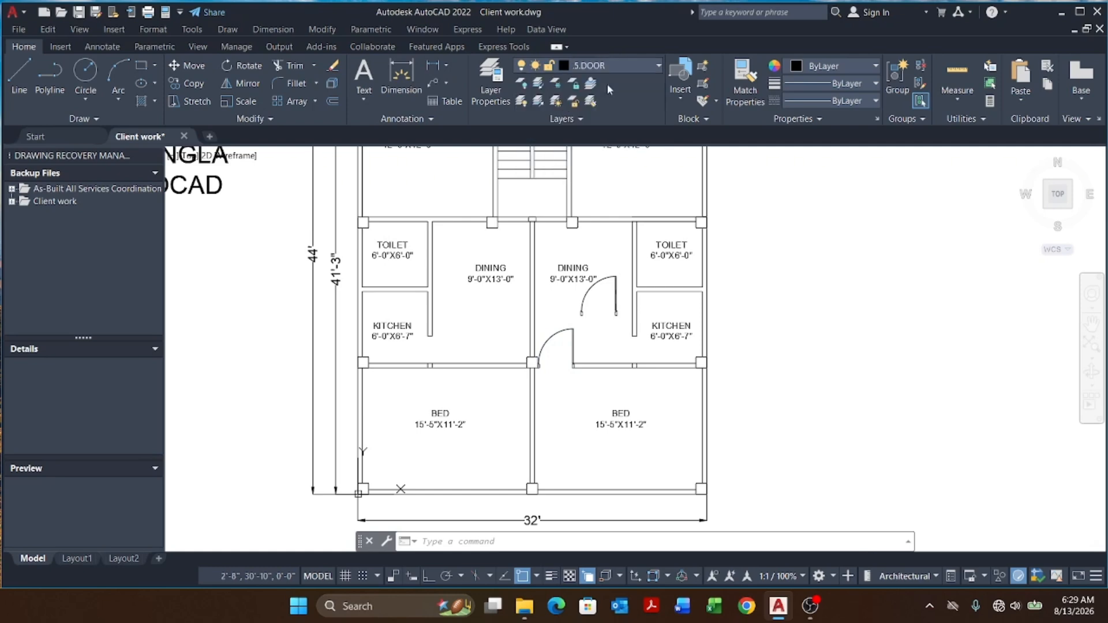
Step: Rename the .5DOOR layer to 05.DOOR in the layer properties and close the palette
{"action": "left_click", "coordinate": [482, 93]}
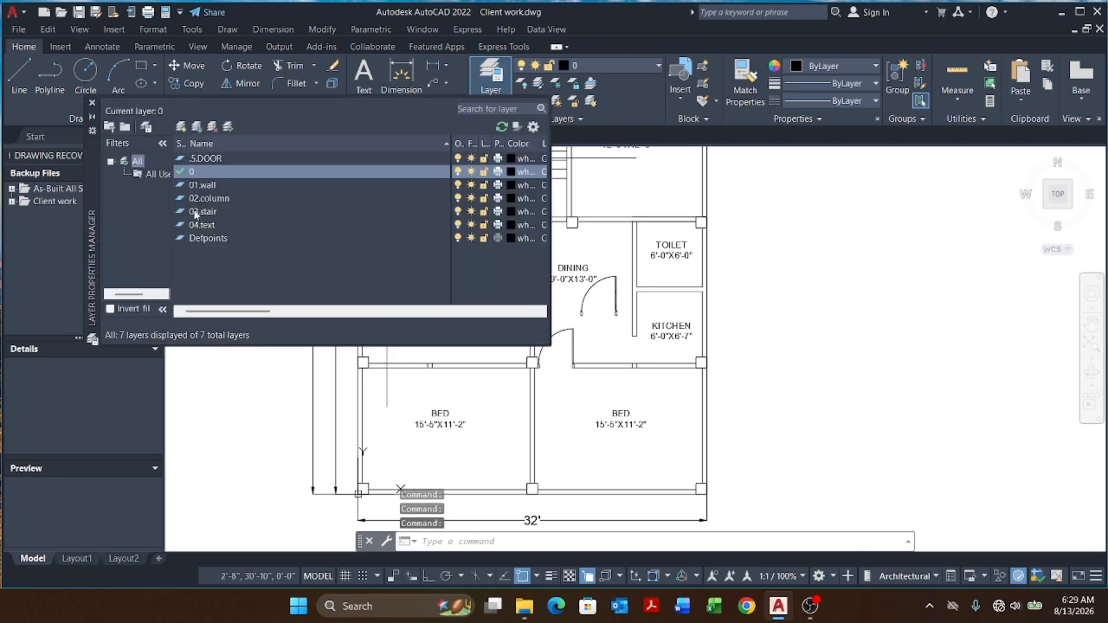
{"action": "left_click", "coordinate": [213, 161]}
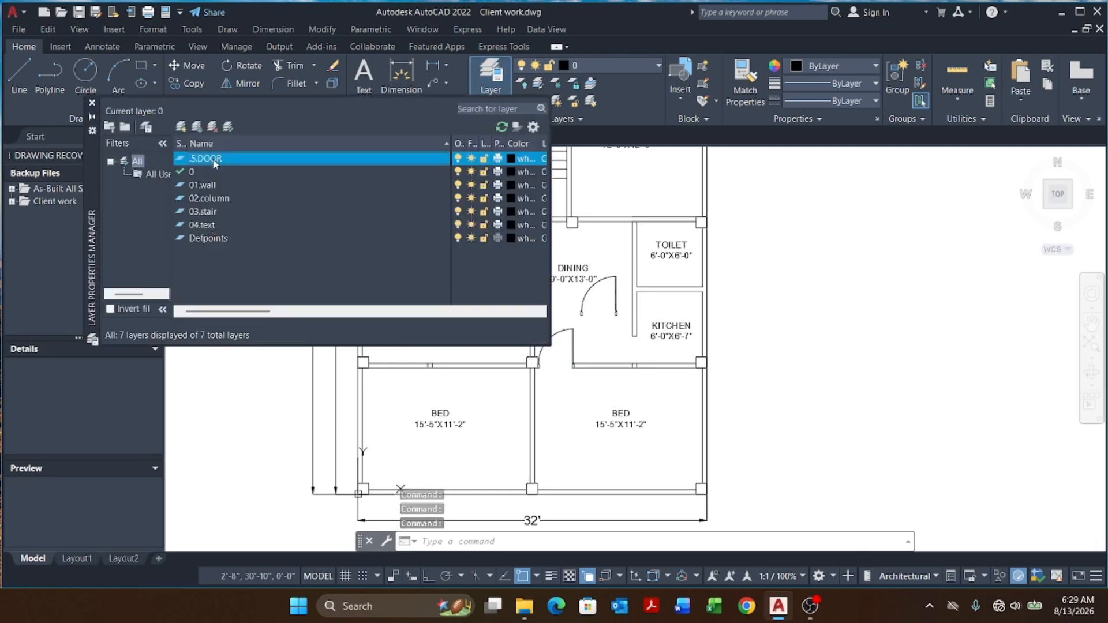
{"action": "right_click", "coordinate": [214, 160]}
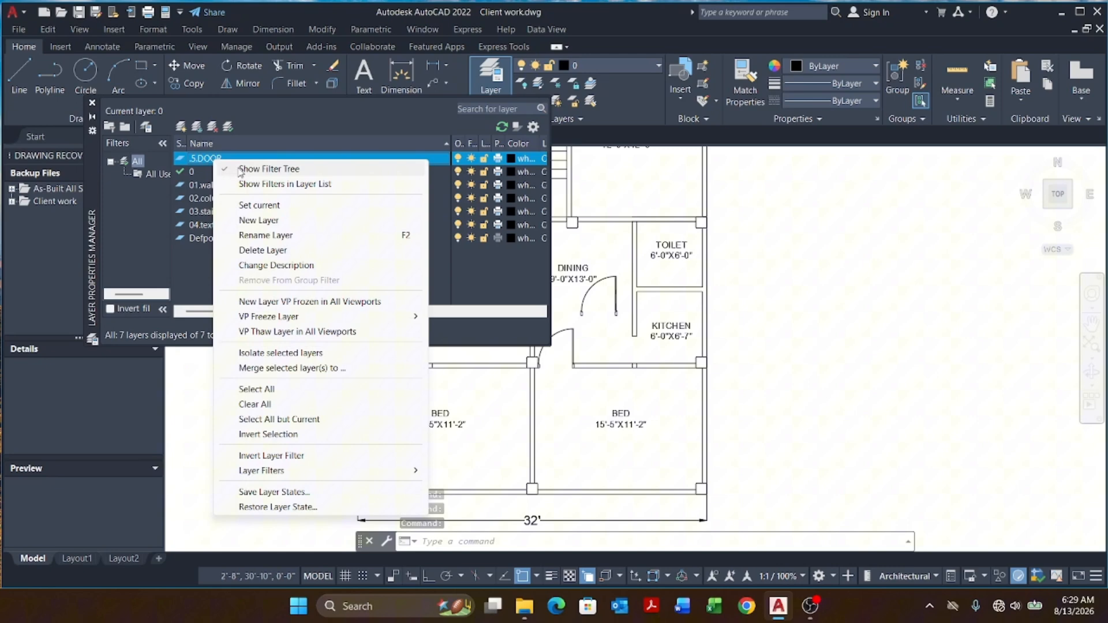
{"action": "left_click", "coordinate": [271, 235]}
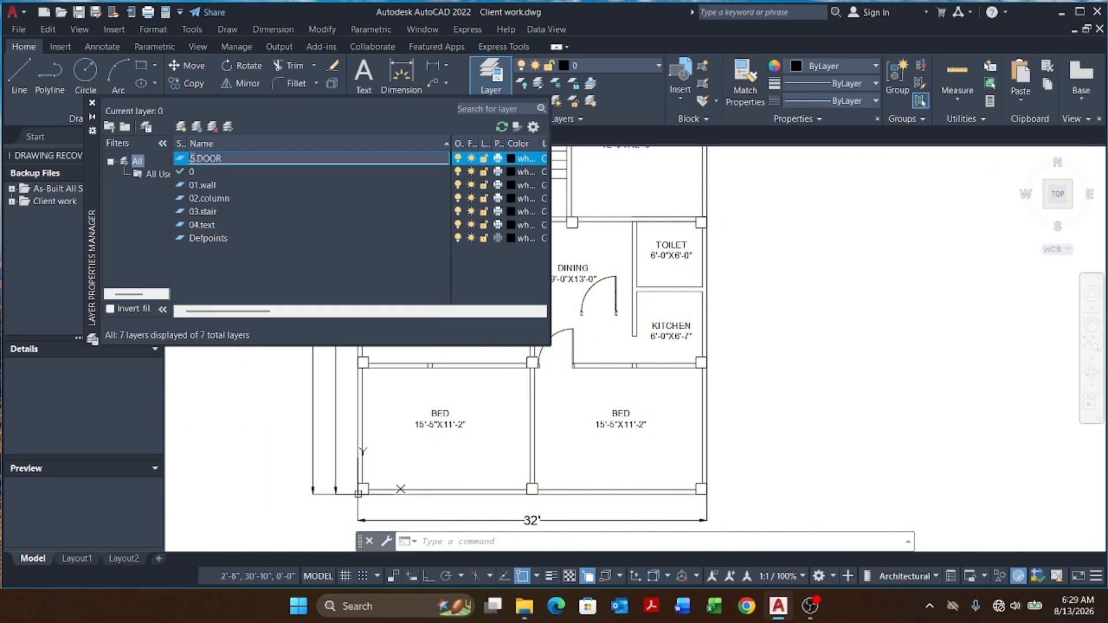
{"action": "type", "text": "0"}
{"action": "key", "text": "Return"}
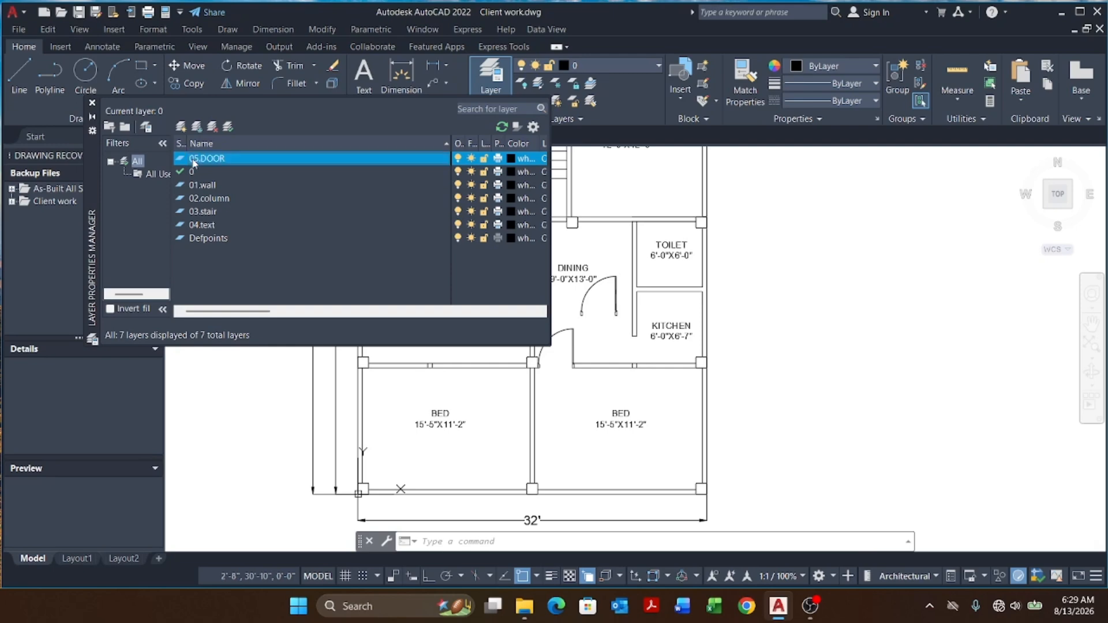
{"action": "left_click", "coordinate": [91, 103]}
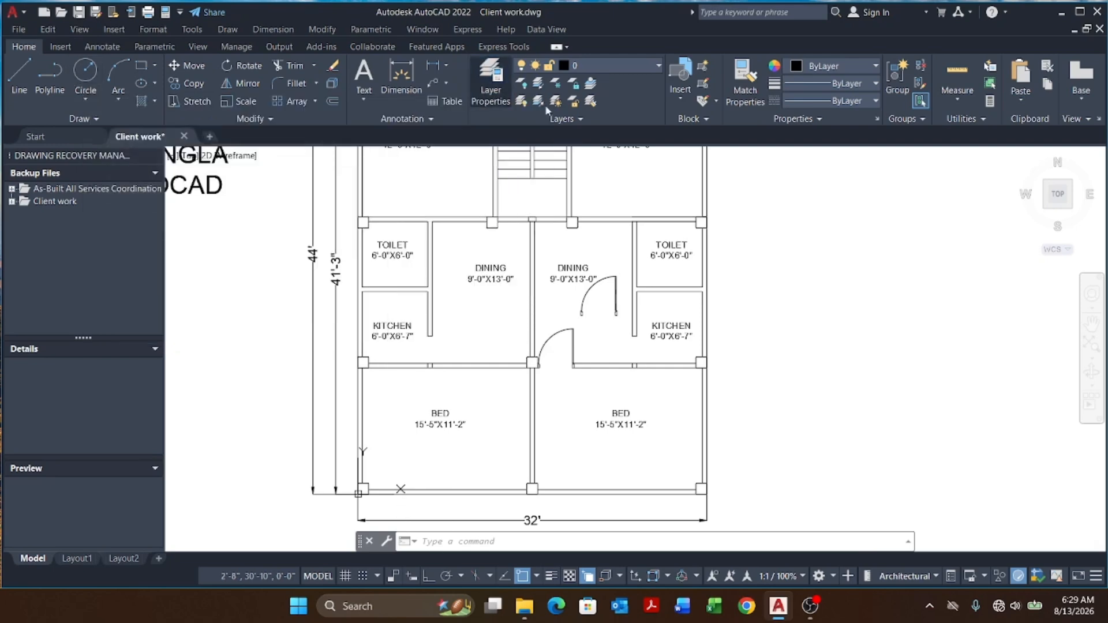
Step: Select the copied door swing and leaf at the dining room opening and delete them
{"action": "left_click", "coordinate": [622, 67]}
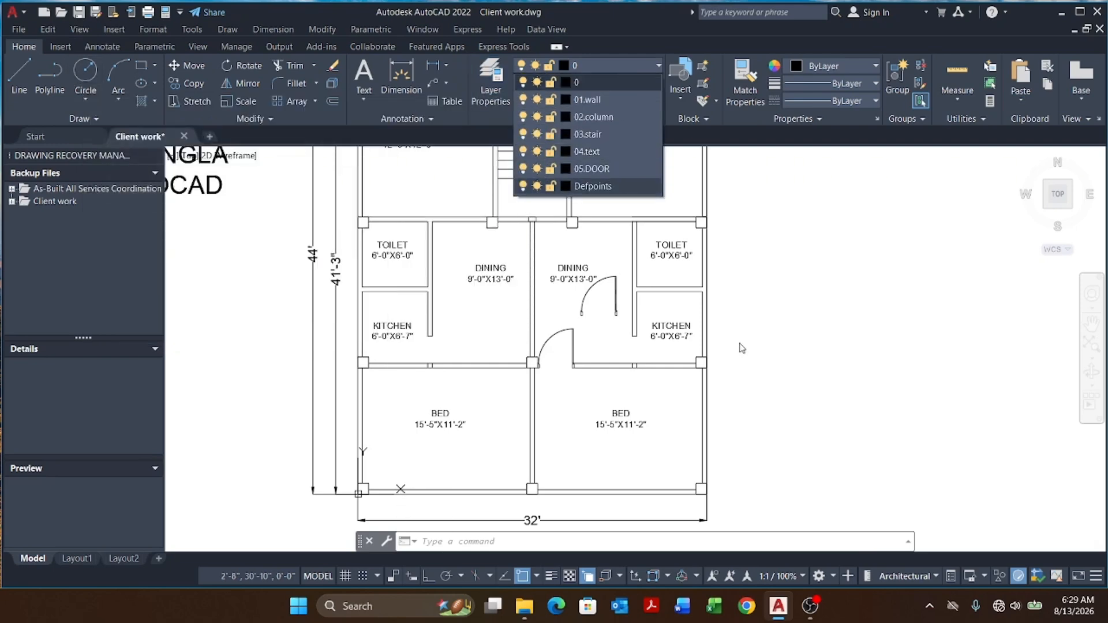
{"action": "scroll", "coordinate": [664, 341], "scroll_direction": "down", "scroll_amount": 1}
{"action": "scroll", "coordinate": [692, 335], "scroll_direction": "up", "scroll_amount": 1}
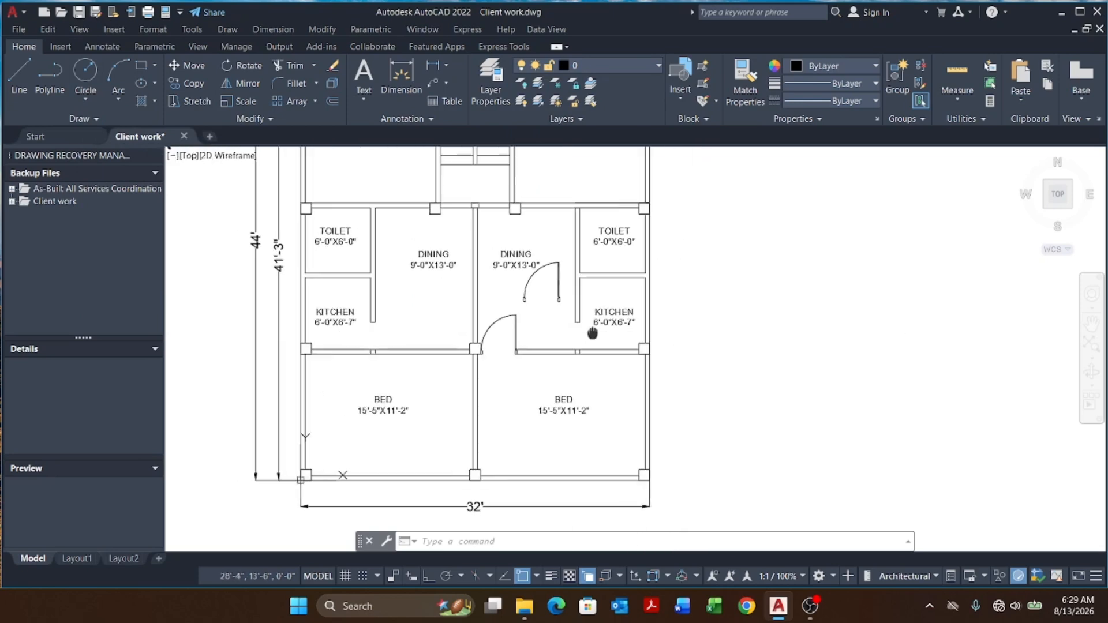
{"action": "scroll", "coordinate": [698, 339], "scroll_direction": "up", "scroll_amount": 3}
{"action": "mouse_move", "coordinate": [623, 332]}
{"action": "middle_mouse_down"}
{"action": "mouse_move", "coordinate": [662, 368]}
{"action": "mouse_move", "coordinate": [629, 365]}
{"action": "middle_mouse_up"}
{"action": "scroll", "coordinate": [663, 368], "scroll_direction": "down", "scroll_amount": 3}
{"action": "scroll", "coordinate": [529, 357], "scroll_direction": "up", "scroll_amount": 4}
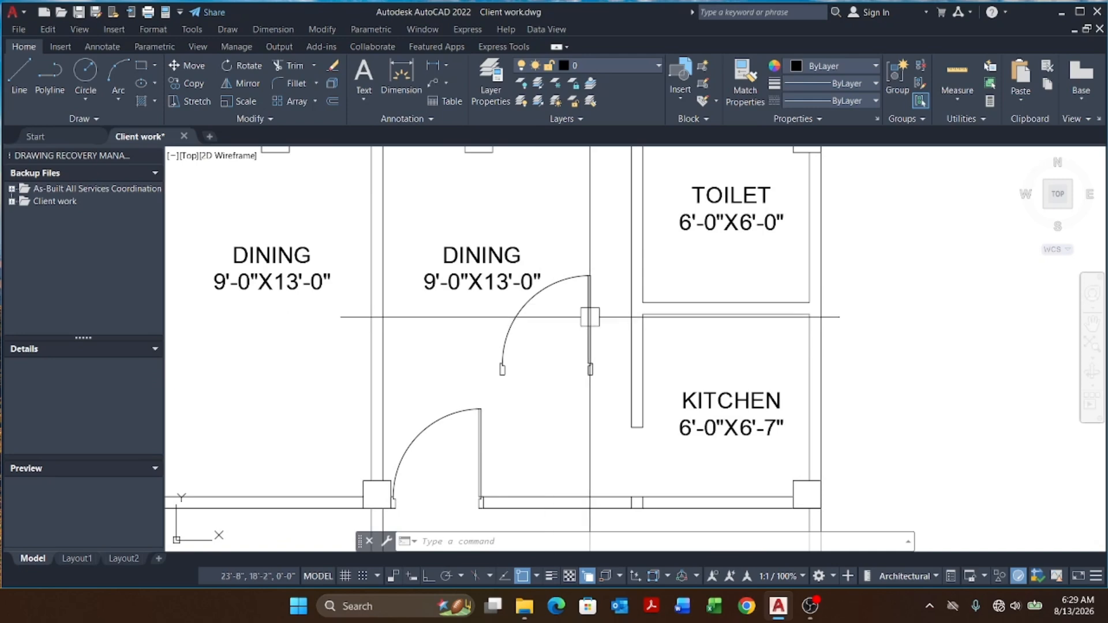
{"action": "scroll", "coordinate": [600, 251], "scroll_direction": "up", "scroll_amount": 2}
{"action": "left_click", "coordinate": [609, 231]}
{"action": "left_click", "coordinate": [555, 308]}
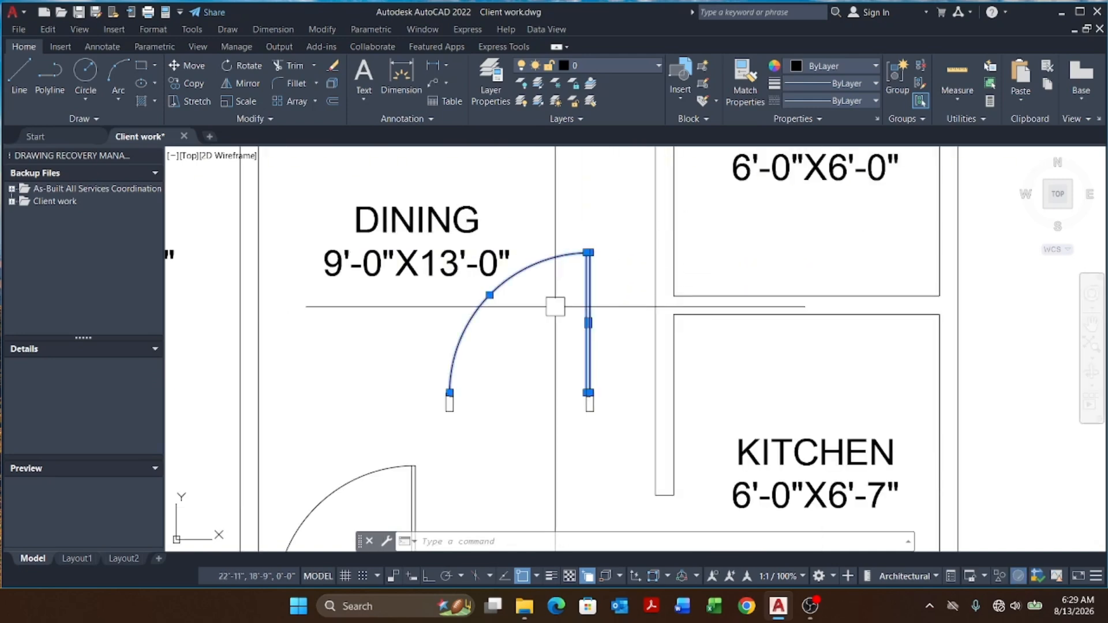
{"action": "key", "text": "Delete"}
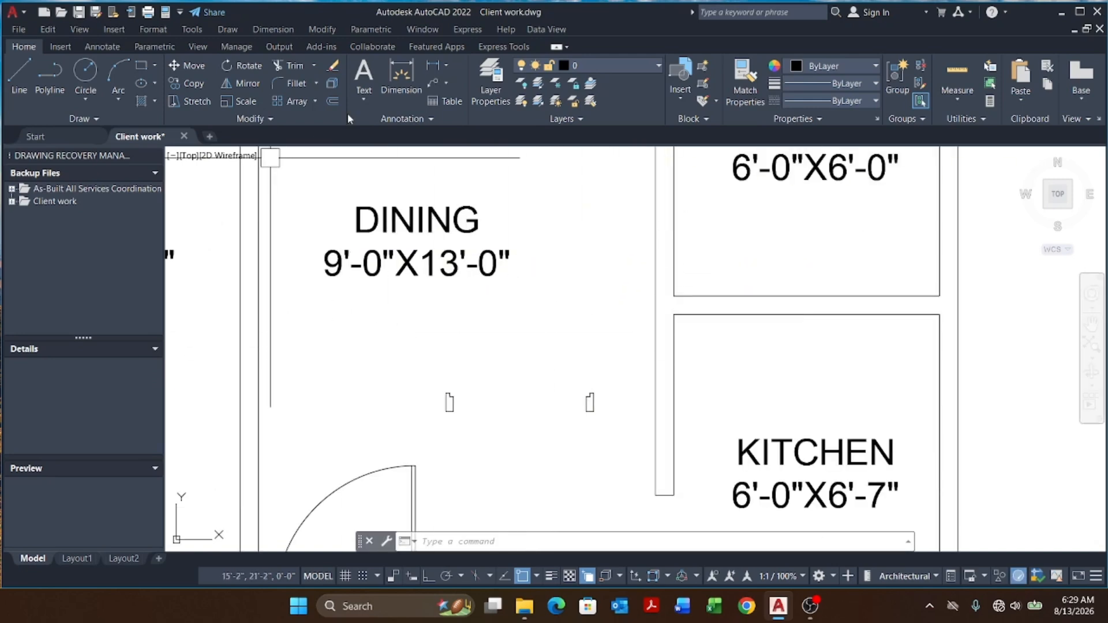
Step: Add a linear dimension across the dining doorway between the two jamb ends
{"action": "left_click", "coordinate": [437, 68]}
{"action": "scroll", "coordinate": [448, 423], "scroll_direction": "up", "scroll_amount": 3}
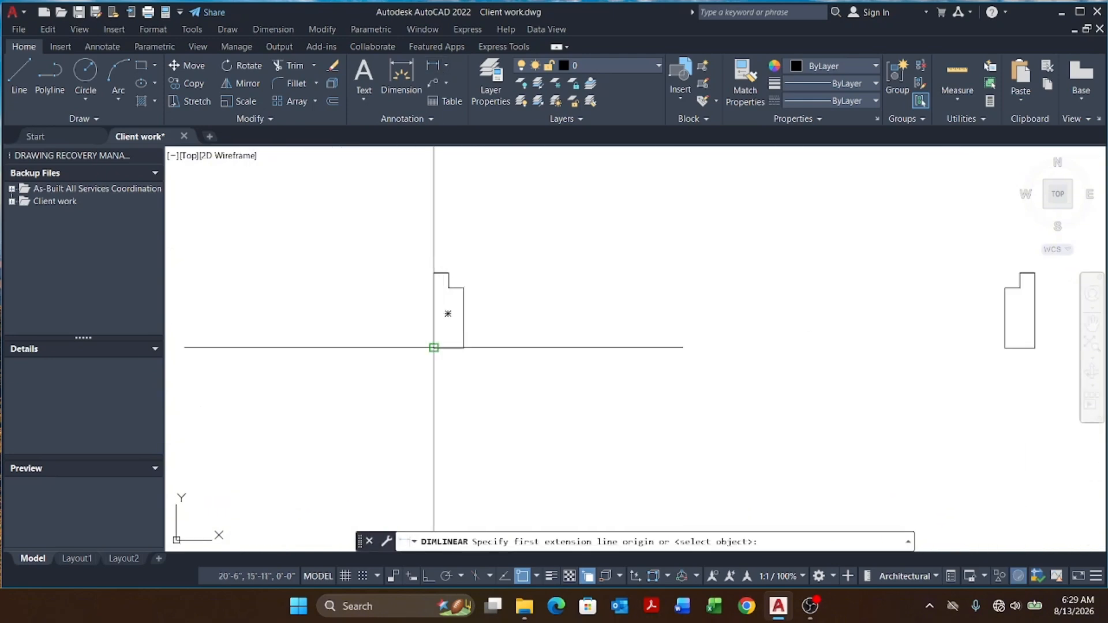
{"action": "left_click", "coordinate": [445, 412]}
{"action": "scroll", "coordinate": [459, 421], "scroll_direction": "down", "scroll_amount": 2}
{"action": "scroll", "coordinate": [458, 365], "scroll_direction": "down", "scroll_amount": 1}
{"action": "left_click", "coordinate": [584, 338]}
{"action": "scroll", "coordinate": [583, 339], "scroll_direction": "down", "scroll_amount": 2}
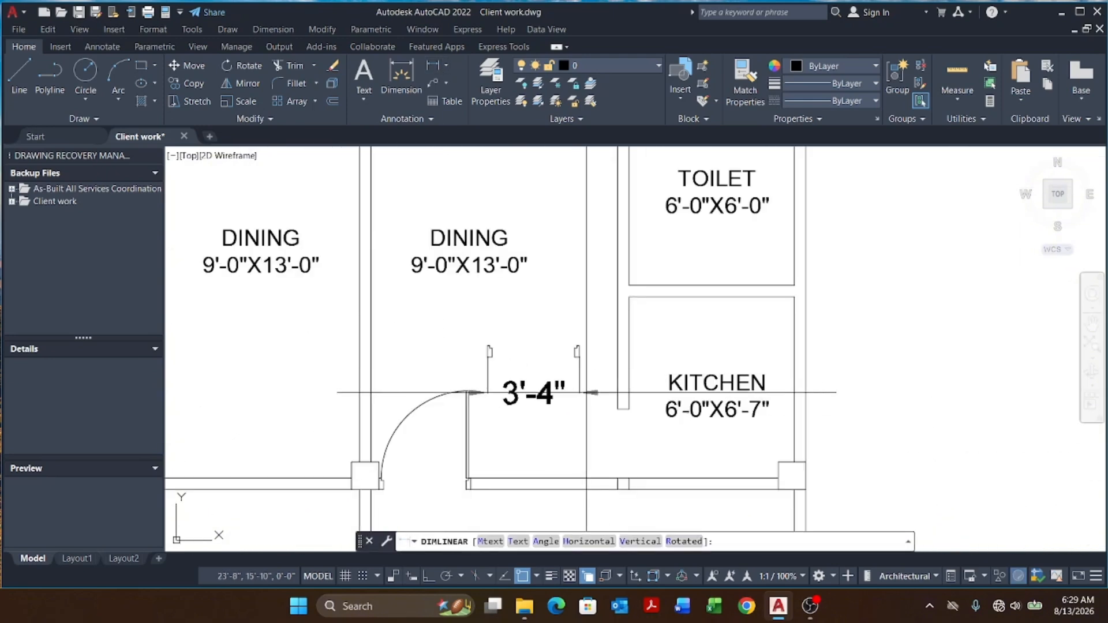
{"action": "left_click", "coordinate": [587, 404]}
Step: Stretch the doorway's right jamb leftward to narrow the opening to 3 feet
{"action": "scroll", "coordinate": [588, 404], "scroll_direction": "up", "scroll_amount": 4}
{"action": "left_click", "coordinate": [603, 209]}
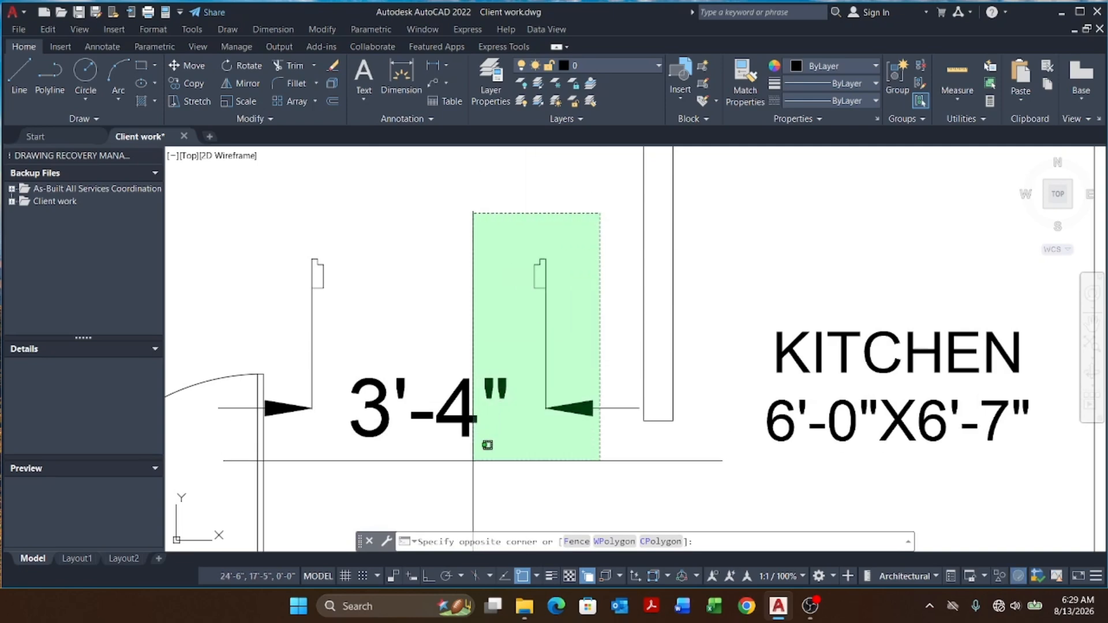
{"action": "left_click", "coordinate": [488, 447]}
{"action": "type", "text": "s"}
{"action": "key", "text": "Return"}
{"action": "scroll", "coordinate": [566, 453], "scroll_direction": "down", "scroll_amount": 4}
{"action": "scroll", "coordinate": [555, 366], "scroll_direction": "up", "scroll_amount": 4}
{"action": "left_click", "coordinate": [615, 307]}
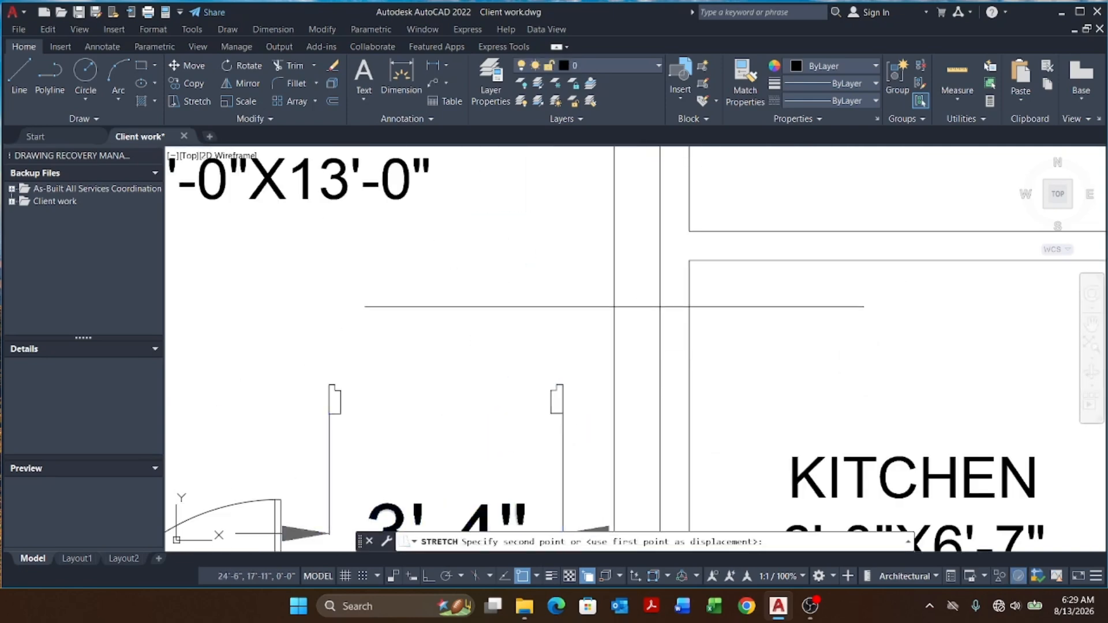
{"action": "left_click", "coordinate": [572, 304]}
{"action": "scroll", "coordinate": [572, 304], "scroll_direction": "down", "scroll_amount": 2}
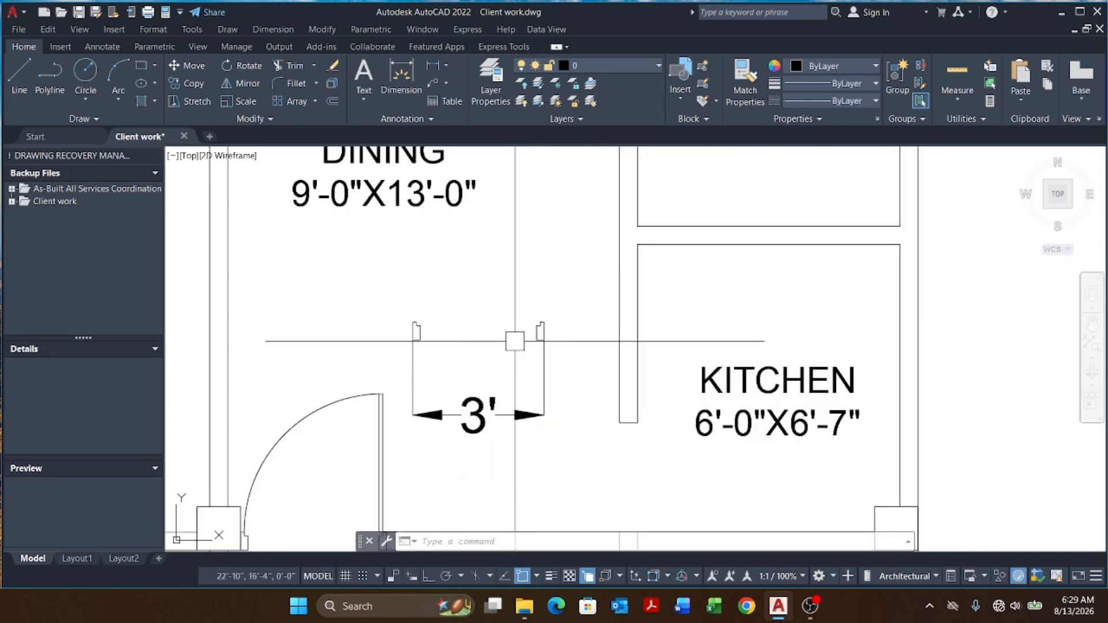
{"action": "scroll", "coordinate": [512, 336], "scroll_direction": "up", "scroll_amount": 2}
Step: Draw a thin rectangle spanning the doorway between the jambs as the door leaf
{"action": "type", "text": "rec"}
{"action": "key", "text": "Return"}
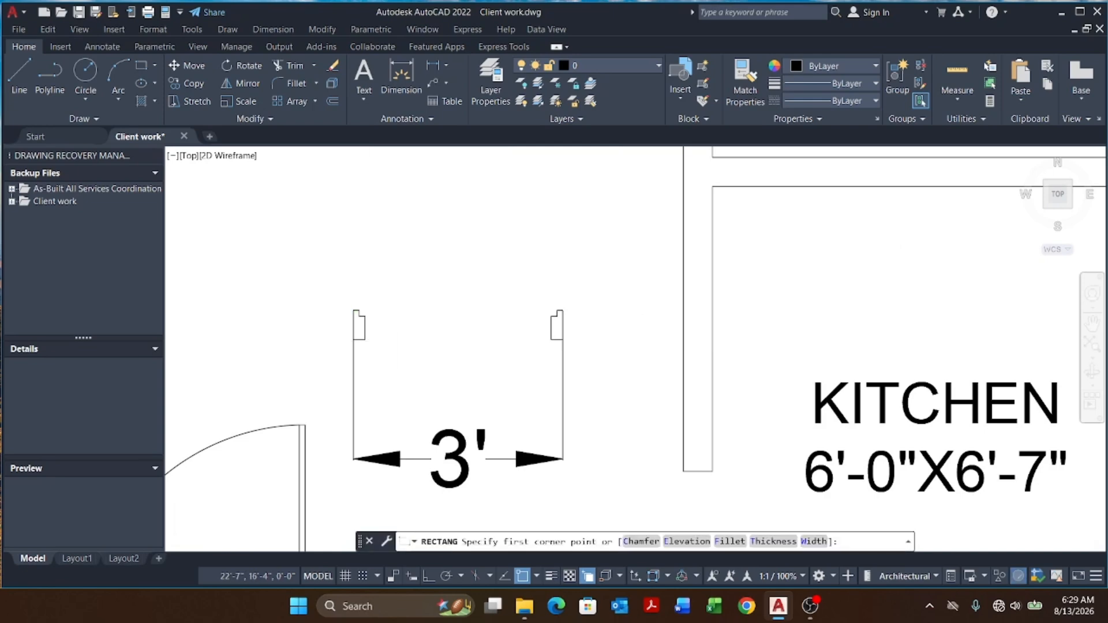
{"action": "scroll", "coordinate": [359, 317], "scroll_direction": "up", "scroll_amount": 2}
{"action": "left_click", "coordinate": [356, 319]}
{"action": "scroll", "coordinate": [387, 343], "scroll_direction": "down", "scroll_amount": 3}
{"action": "left_click", "coordinate": [869, 318]}
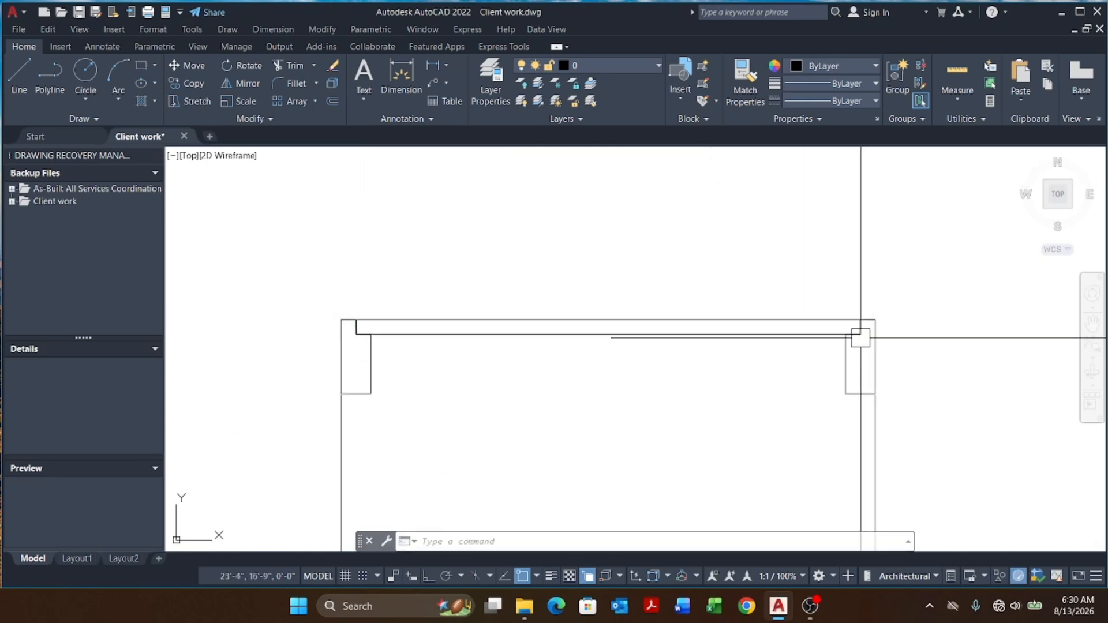
Step: Rotate the door leaf 90° about the right jamb so it stands upright
{"action": "scroll", "coordinate": [608, 363], "scroll_direction": "up", "scroll_amount": 3}
{"action": "left_click", "coordinate": [609, 342]}
{"action": "type", "text": "ro"}
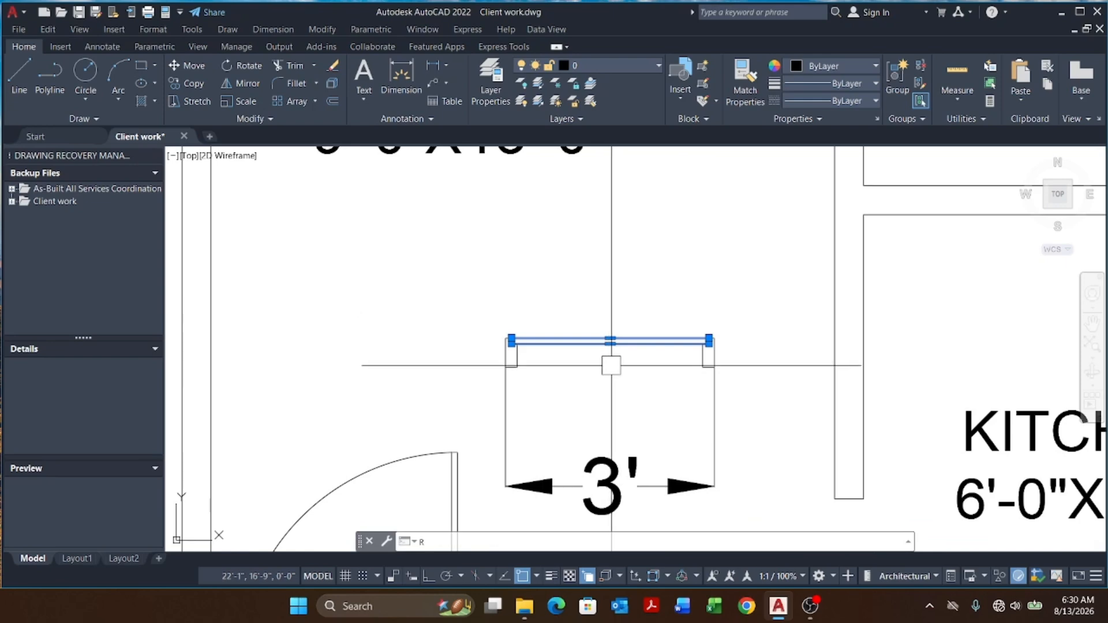
{"action": "key", "text": "Return"}
{"action": "scroll", "coordinate": [663, 366], "scroll_direction": "up", "scroll_amount": 6}
{"action": "left_click", "coordinate": [680, 304]}
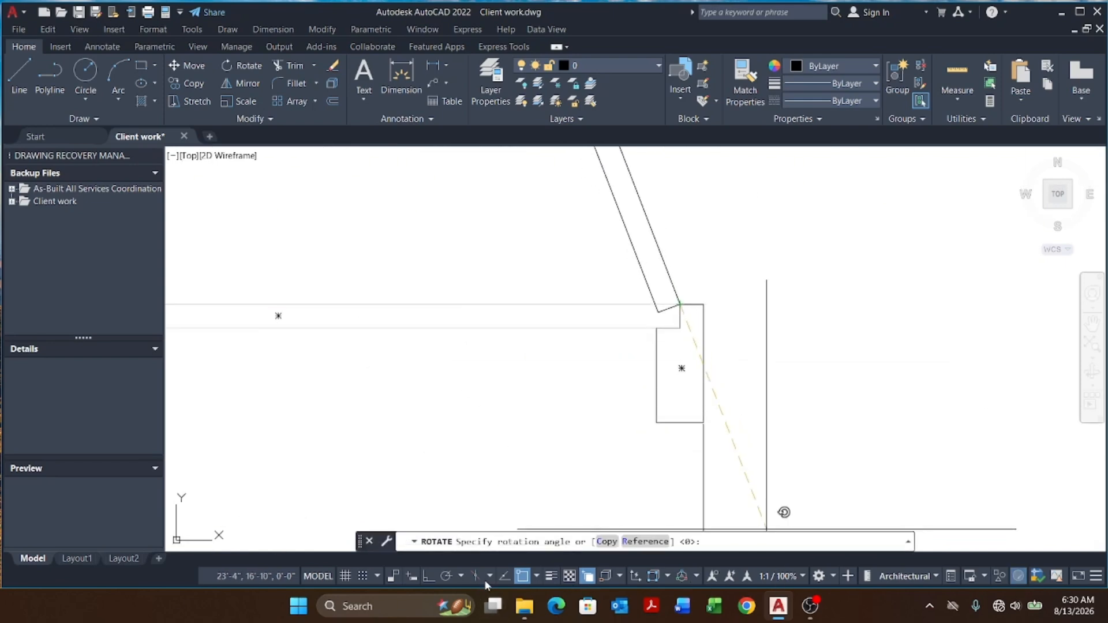
{"action": "left_click", "coordinate": [429, 577]}
{"action": "left_click", "coordinate": [816, 460]}
{"action": "scroll", "coordinate": [775, 453], "scroll_direction": "down", "scroll_amount": 4}
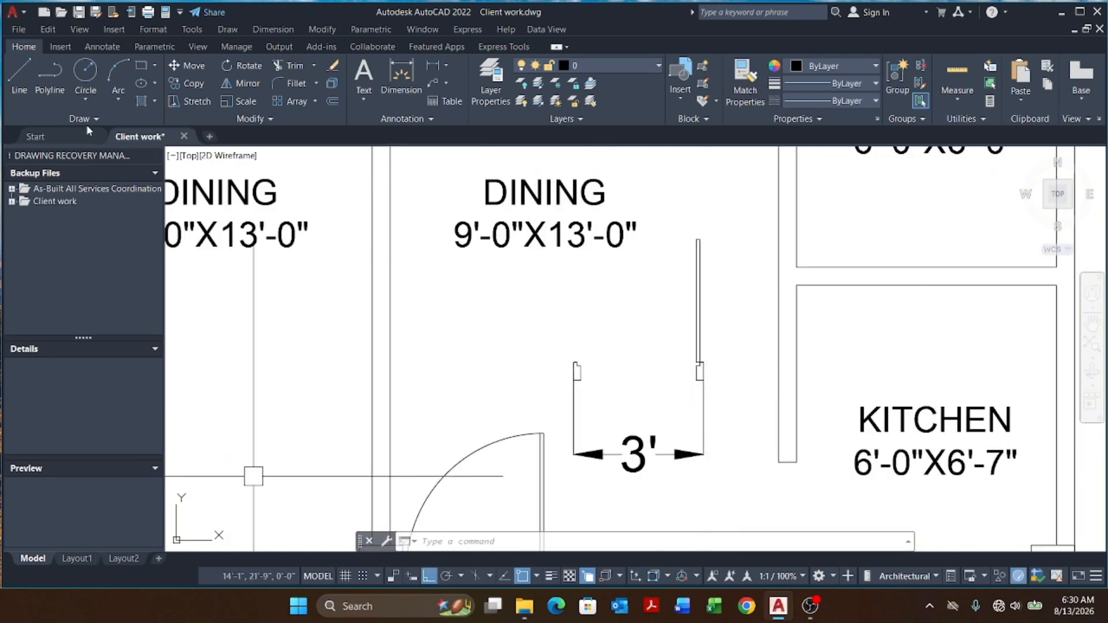
Step: Draw the door swing arc from the left jamb to the leaf's top using Arc Start, End, Direction
{"action": "left_click", "coordinate": [113, 102]}
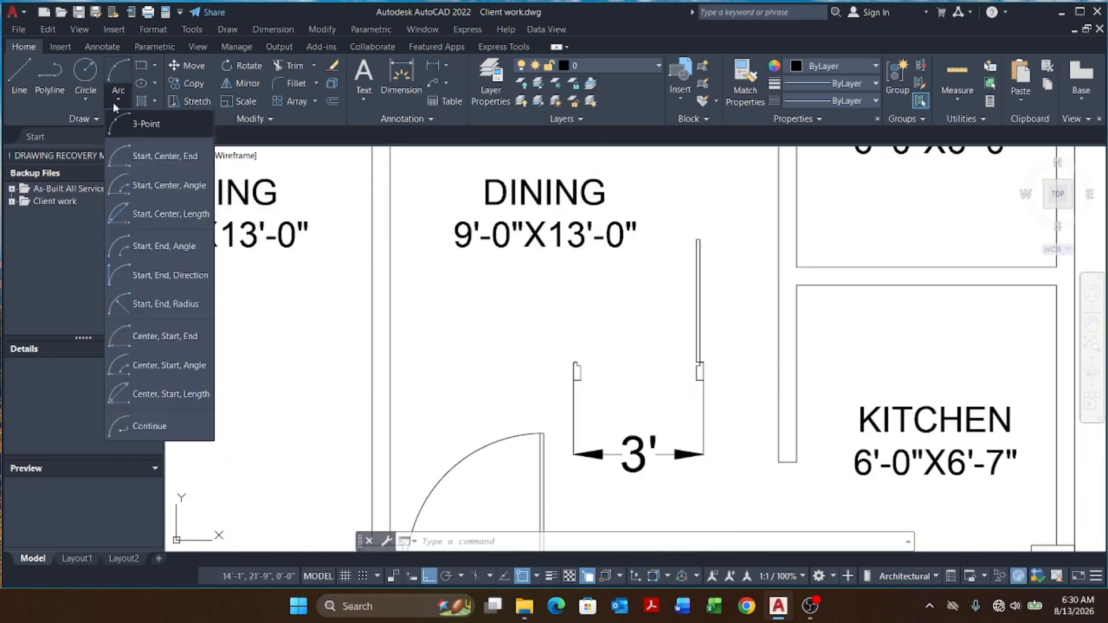
{"action": "left_click", "coordinate": [153, 273]}
{"action": "scroll", "coordinate": [698, 353], "scroll_direction": "up", "scroll_amount": 6}
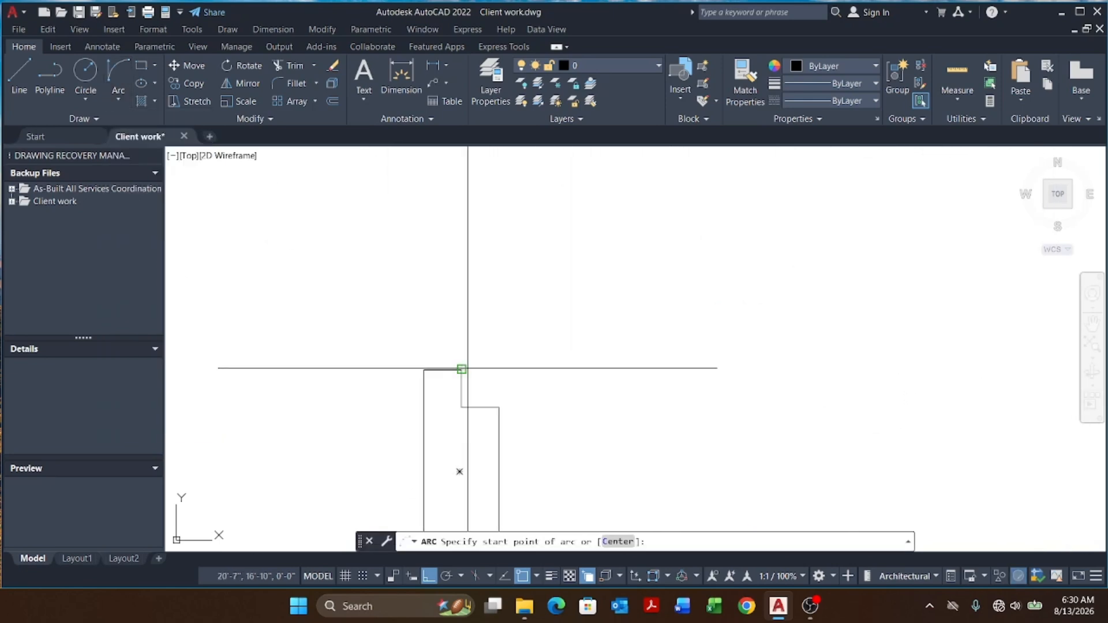
{"action": "left_click", "coordinate": [461, 369]}
{"action": "scroll", "coordinate": [461, 369], "scroll_direction": "down", "scroll_amount": 5}
{"action": "scroll", "coordinate": [537, 287], "scroll_direction": "up", "scroll_amount": 7}
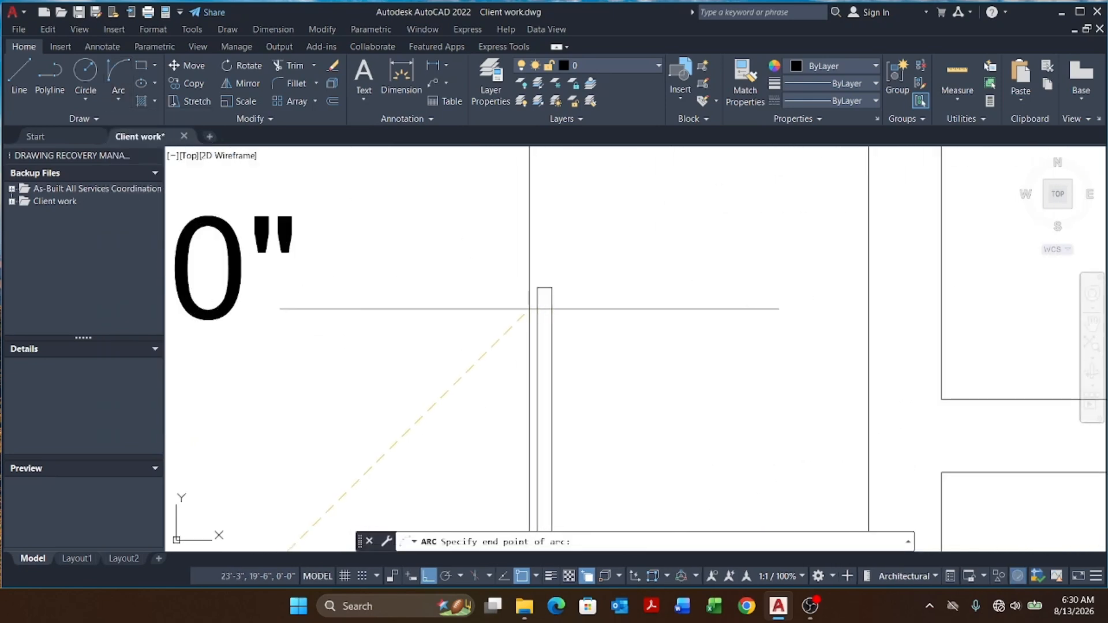
{"action": "left_click", "coordinate": [537, 287]}
{"action": "scroll", "coordinate": [538, 287], "scroll_direction": "down", "scroll_amount": 5}
{"action": "left_click", "coordinate": [490, 230]}
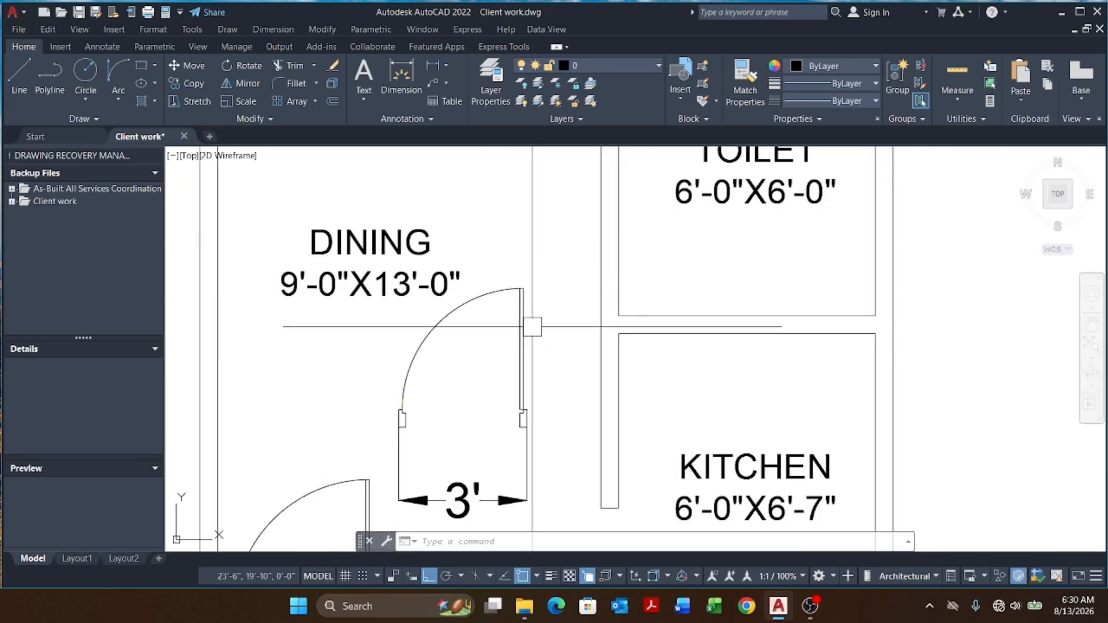
Step: Copy the new dining door upward to the opening above
{"action": "middle_click_drag", "start_coordinate": [537, 434], "coordinate": [584, 385]}
{"action": "scroll", "coordinate": [494, 376], "scroll_direction": "up", "scroll_amount": 4}
{"action": "scroll", "coordinate": [502, 376], "scroll_direction": "down", "scroll_amount": 6}
{"action": "left_click", "coordinate": [403, 203]}
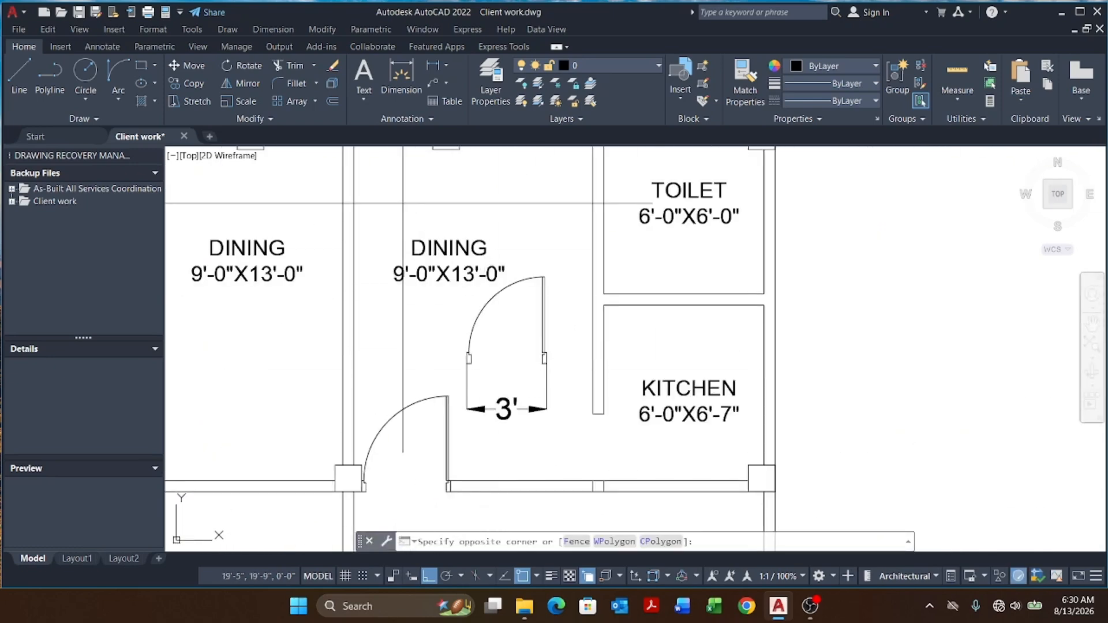
{"action": "left_click", "coordinate": [577, 417]}
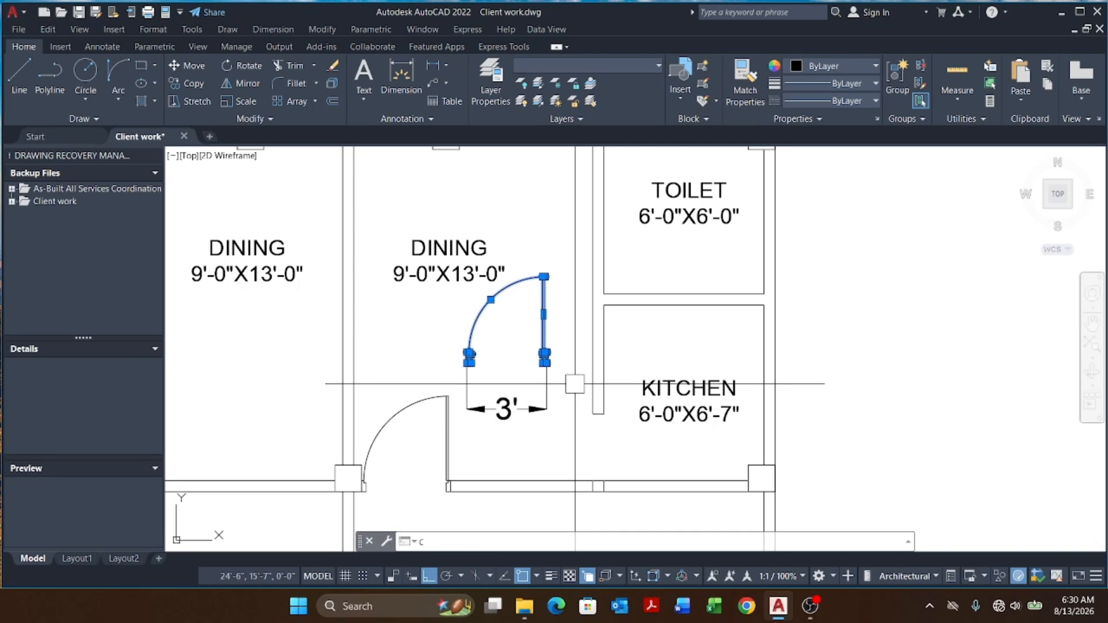
{"action": "key", "text": "space"}
{"action": "left_click", "coordinate": [575, 376]}
{"action": "scroll", "coordinate": [574, 372], "scroll_direction": "down", "scroll_amount": 2}
{"action": "scroll", "coordinate": [572, 333], "scroll_direction": "up", "scroll_amount": 4}
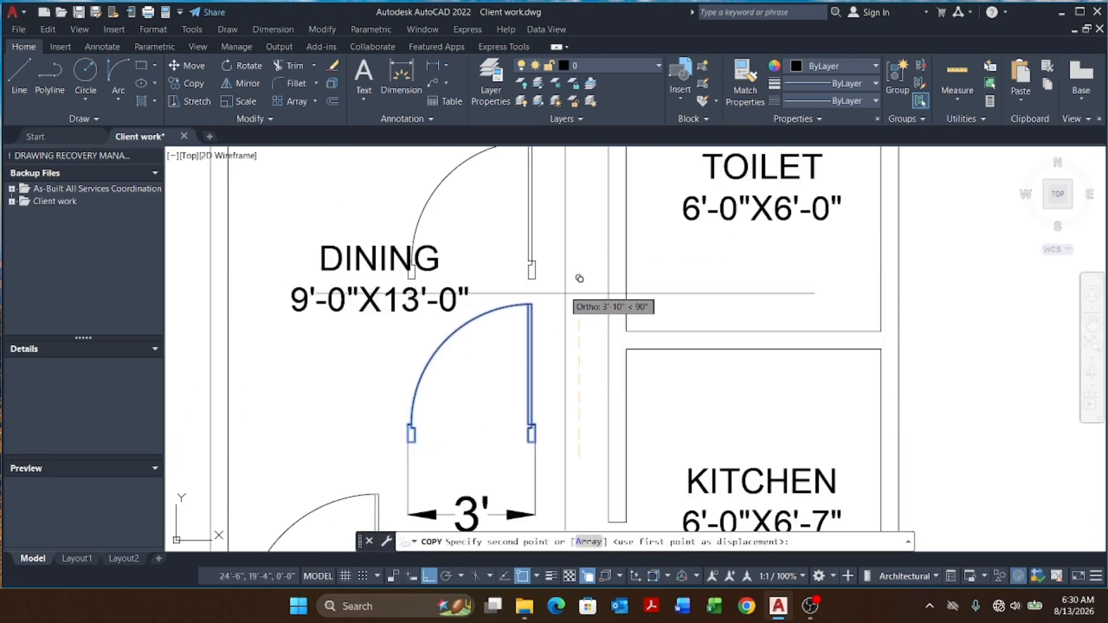
{"action": "left_click", "coordinate": [563, 258]}
{"action": "key", "text": "Escape"}
Step: Start a block definition named KITCHEN DOOR and pick its base point at the new door's lower right jamb
{"action": "scroll", "coordinate": [551, 289], "scroll_direction": "down", "scroll_amount": 2}
{"action": "scroll", "coordinate": [514, 306], "scroll_direction": "up", "scroll_amount": 2}
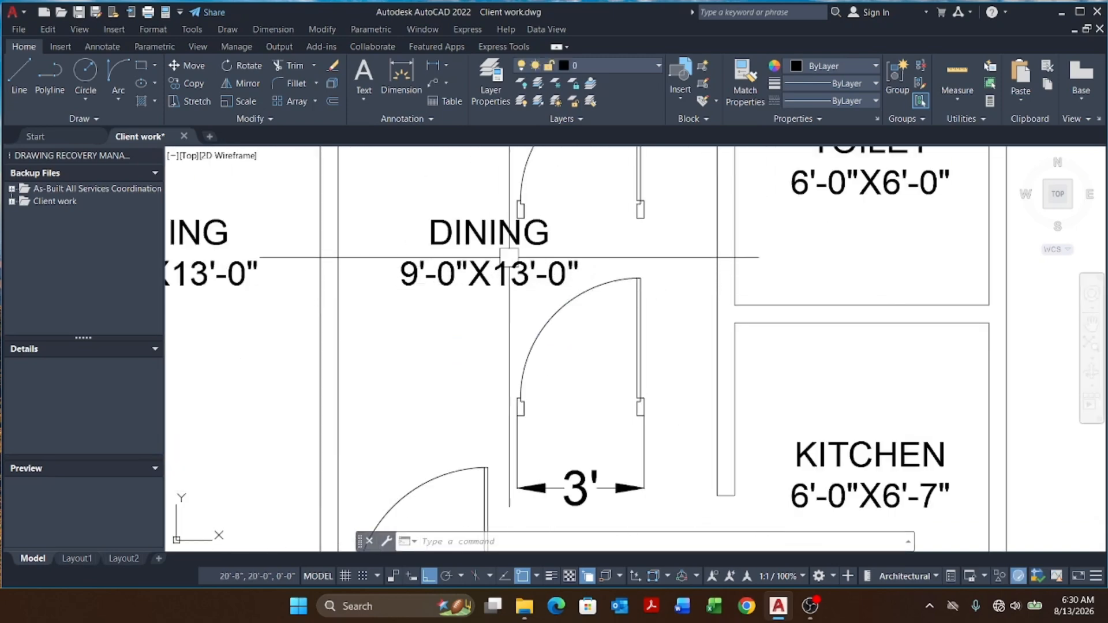
{"action": "scroll", "coordinate": [509, 256], "scroll_direction": "up", "scroll_amount": 2}
{"action": "scroll", "coordinate": [446, 248], "scroll_direction": "down", "scroll_amount": 4}
{"action": "left_click", "coordinate": [482, 240]}
{"action": "left_click", "coordinate": [588, 372]}
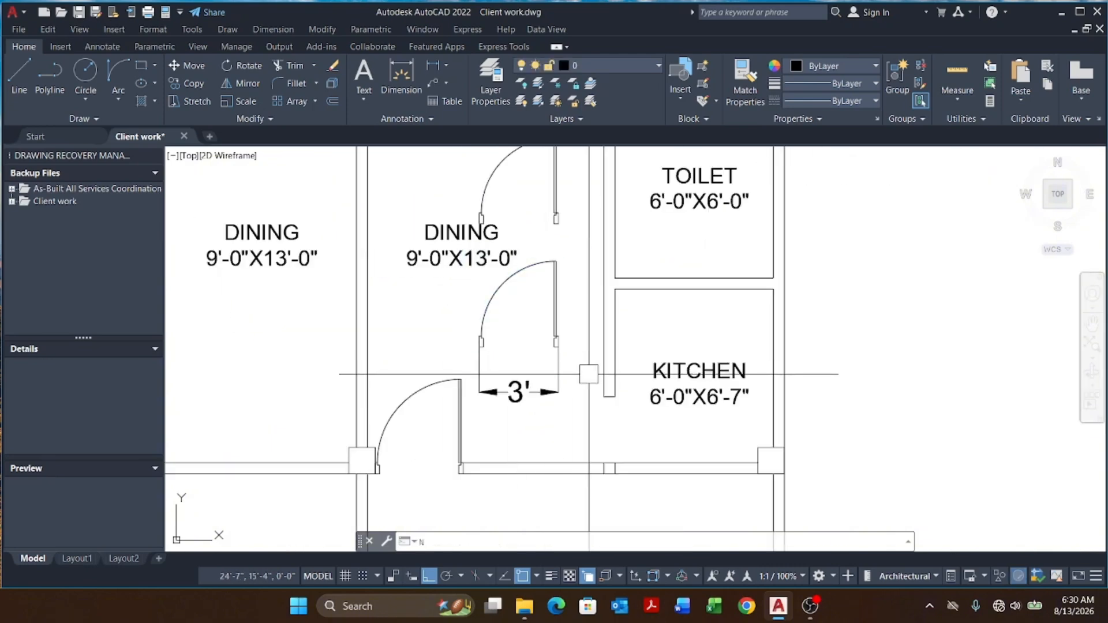
{"action": "type", "text": "b"}
{"action": "key", "text": "space"}
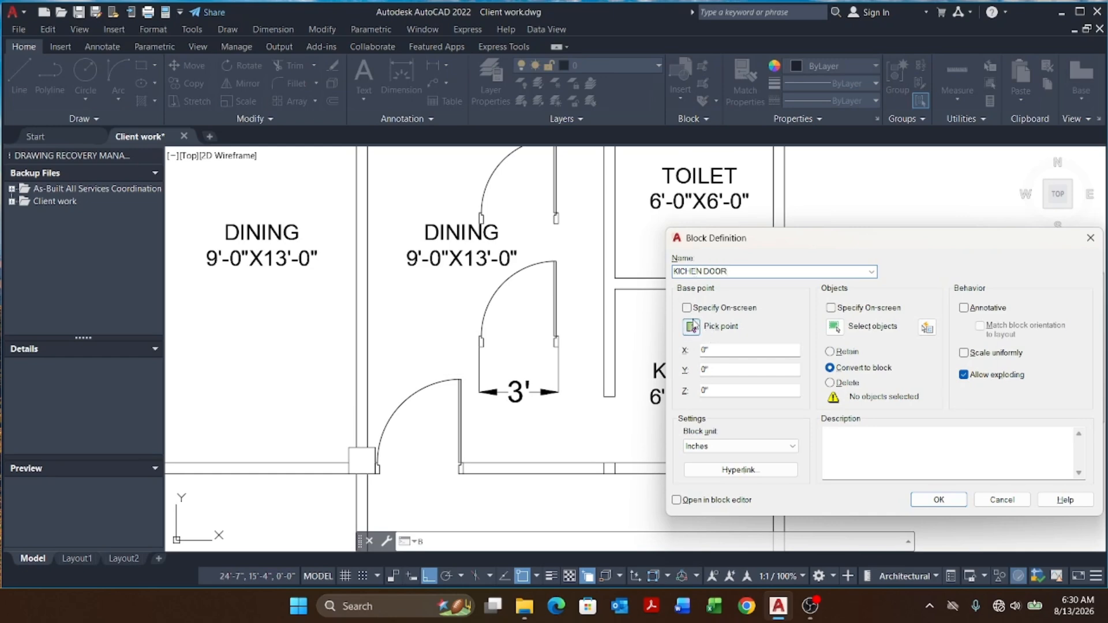
{"action": "left_click", "coordinate": [695, 327]}
{"action": "scroll", "coordinate": [418, 327], "scroll_direction": "up", "scroll_amount": 6}
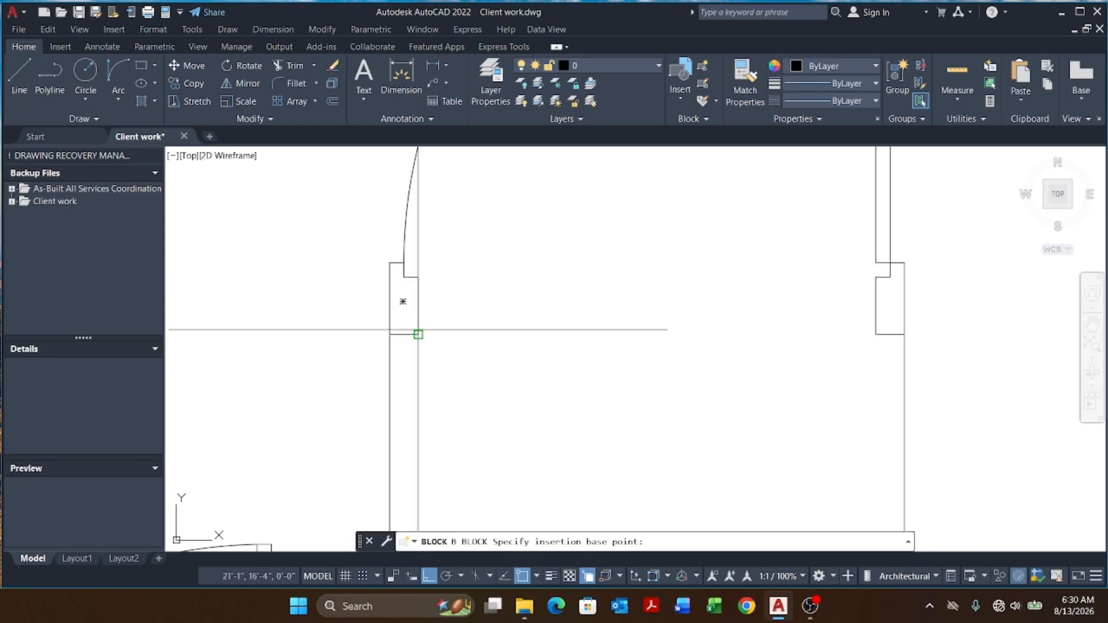
{"action": "left_click", "coordinate": [404, 307]}
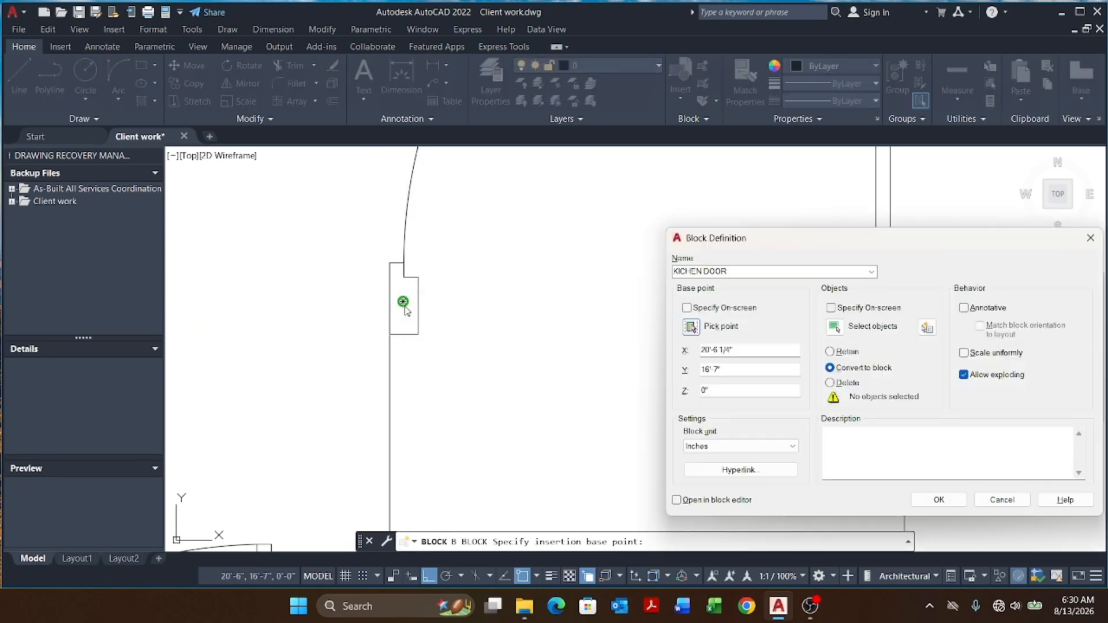
Step: Select only the lower dining door's leaf and swing arc as the block objects and create the block
{"action": "left_click", "coordinate": [835, 328]}
{"action": "scroll", "coordinate": [644, 400], "scroll_direction": "down", "scroll_amount": 5}
{"action": "scroll", "coordinate": [573, 264], "scroll_direction": "up", "scroll_amount": 2}
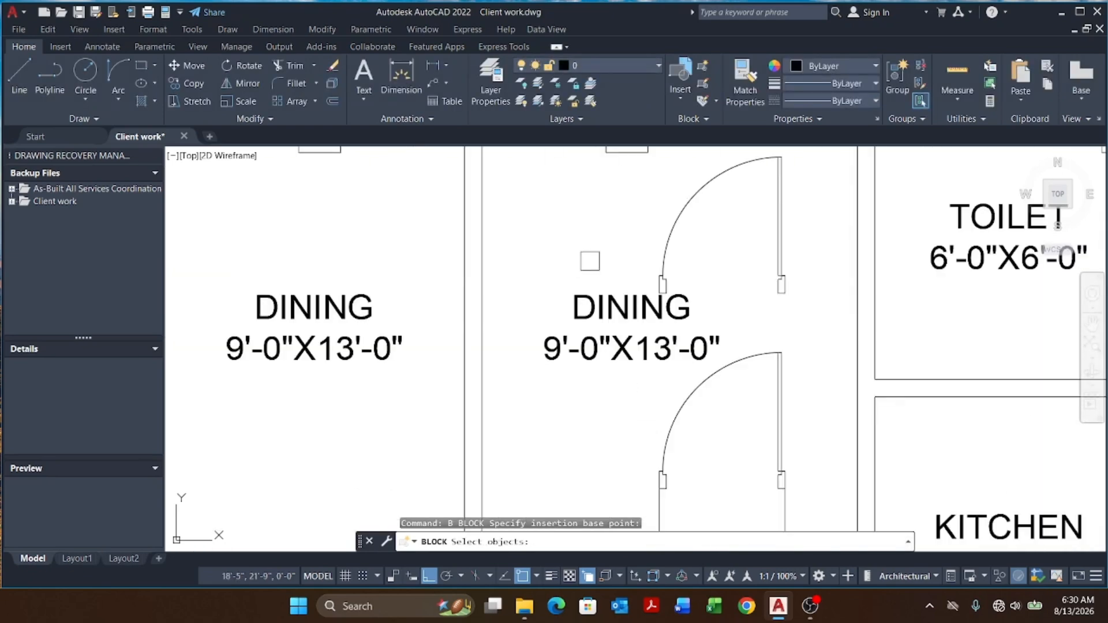
{"action": "scroll", "coordinate": [590, 260], "scroll_direction": "down", "scroll_amount": 5}
{"action": "left_click", "coordinate": [590, 261]}
{"action": "left_click", "coordinate": [708, 370]}
{"action": "scroll", "coordinate": [677, 257], "scroll_direction": "up", "scroll_amount": 4}
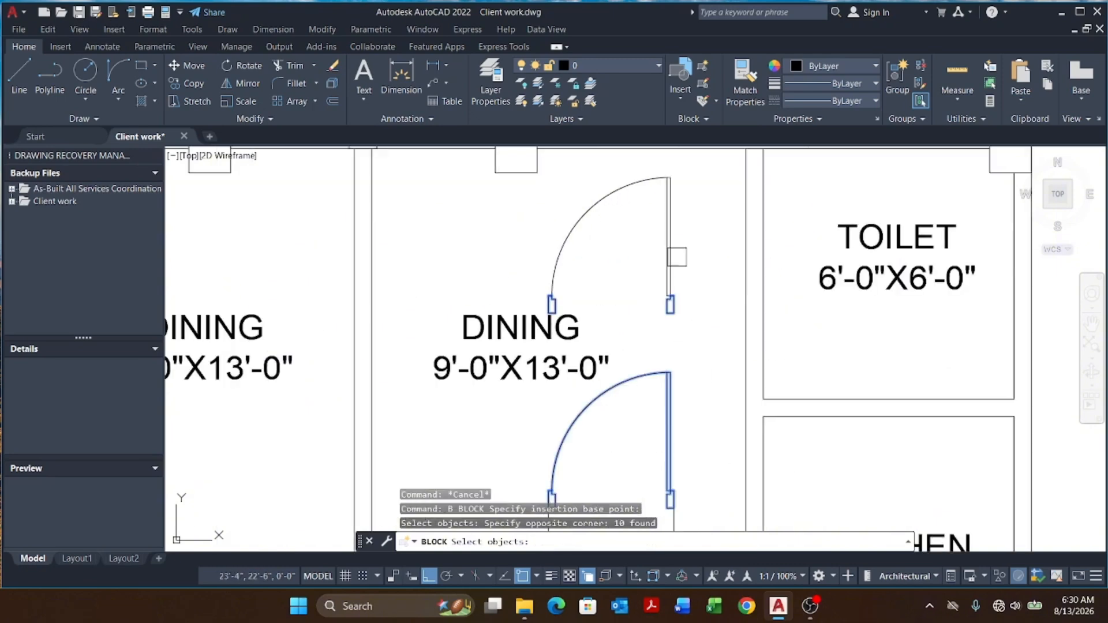
{"action": "left_click", "coordinate": [704, 258], "text": "shift"}
{"action": "left_click", "coordinate": [472, 354], "text": "shift"}
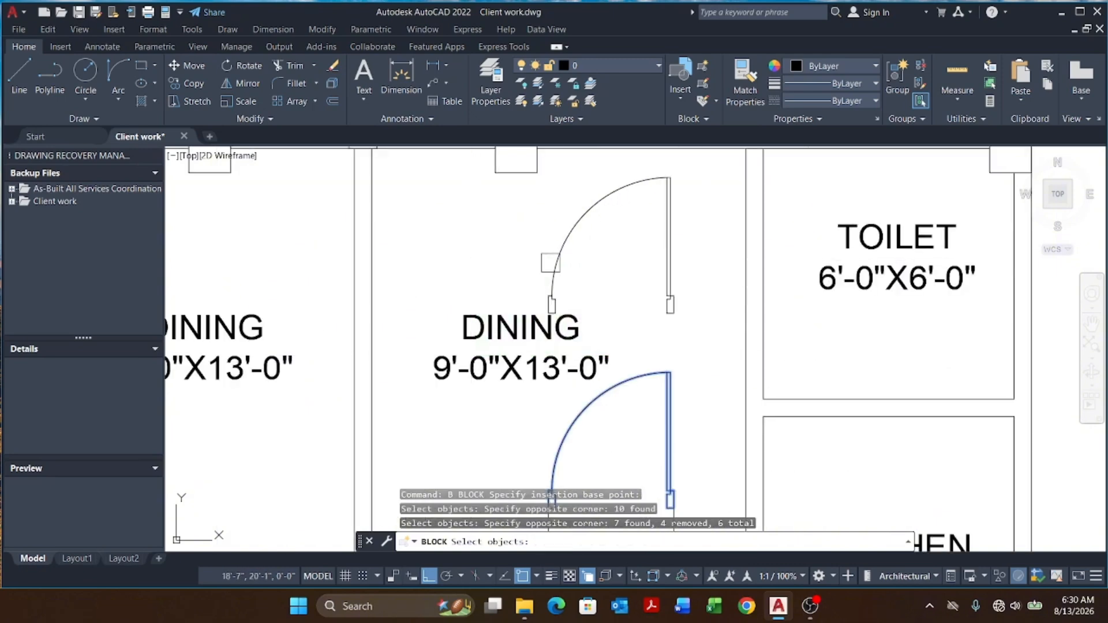
{"action": "scroll", "coordinate": [599, 325], "scroll_direction": "down", "scroll_amount": 2}
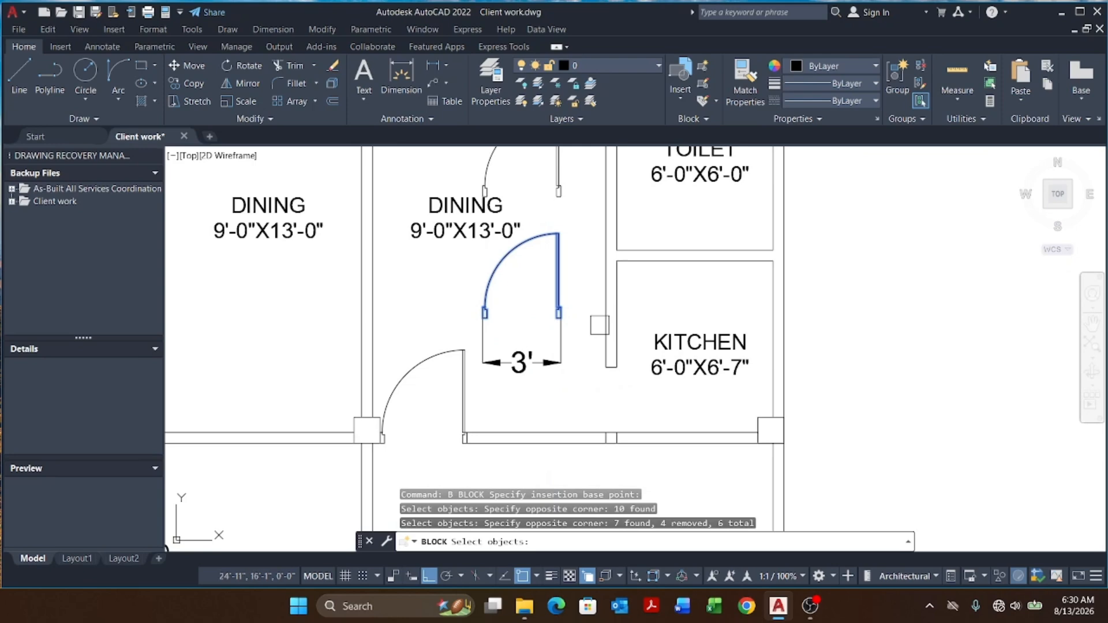
{"action": "key", "text": "Return"}
{"action": "left_click", "coordinate": [939, 500]}
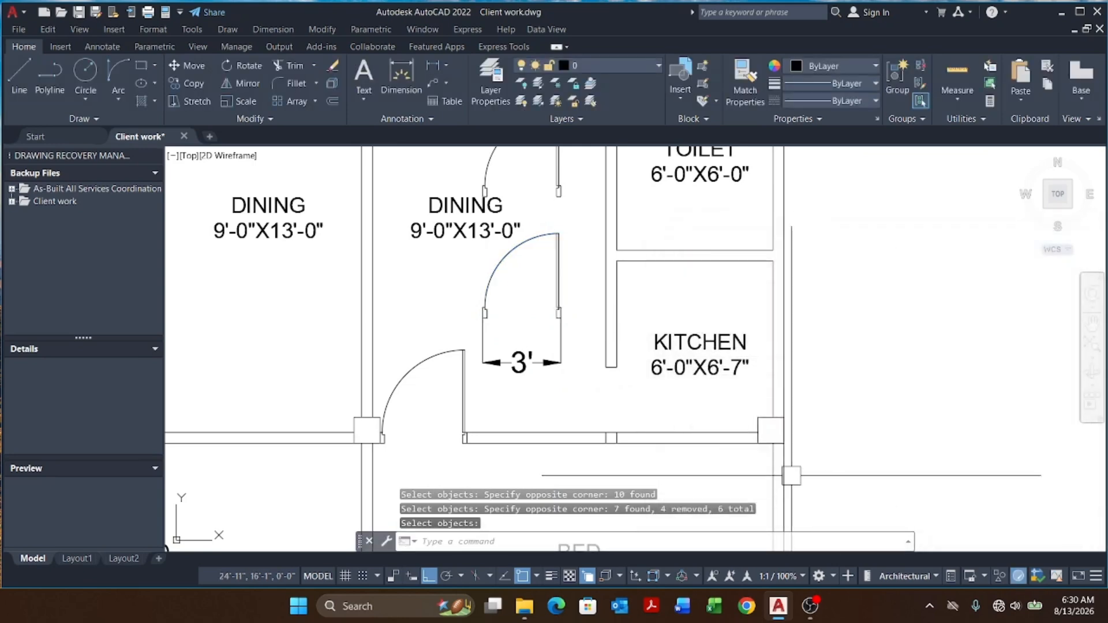
{"action": "key", "text": "Escape"}
{"action": "key", "text": "Escape"}
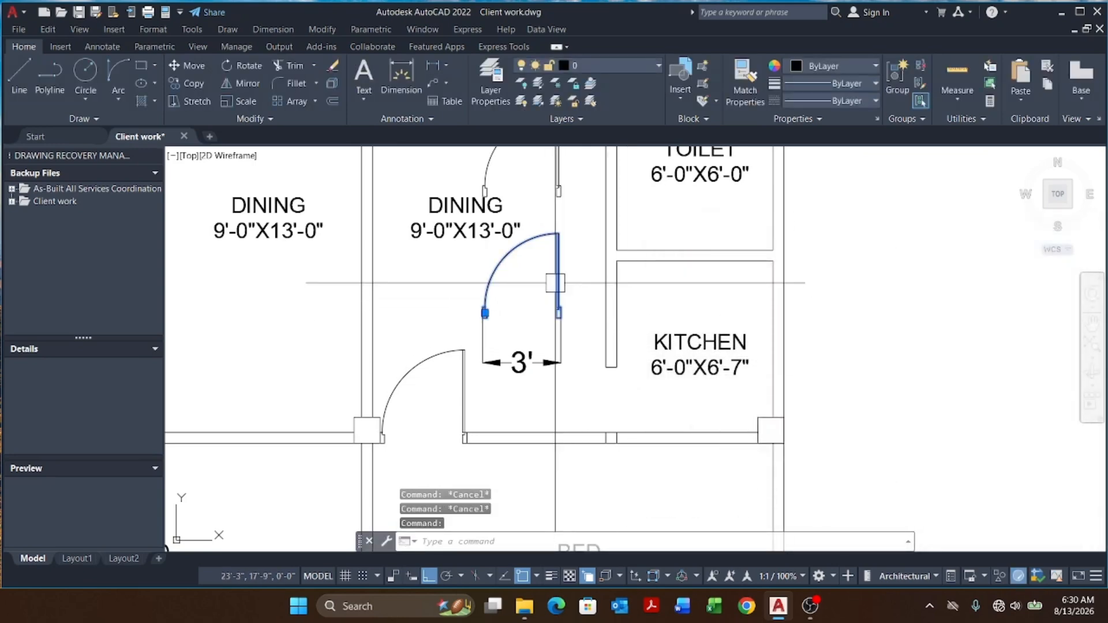
Step: Mirror the bedroom door across the central column to copy it into the neighbouring opening, keeping the original
{"action": "scroll", "coordinate": [559, 299], "scroll_direction": "down", "scroll_amount": 5}
{"action": "scroll", "coordinate": [428, 348], "scroll_direction": "up", "scroll_amount": 4}
{"action": "scroll", "coordinate": [526, 357], "scroll_direction": "up", "scroll_amount": 5}
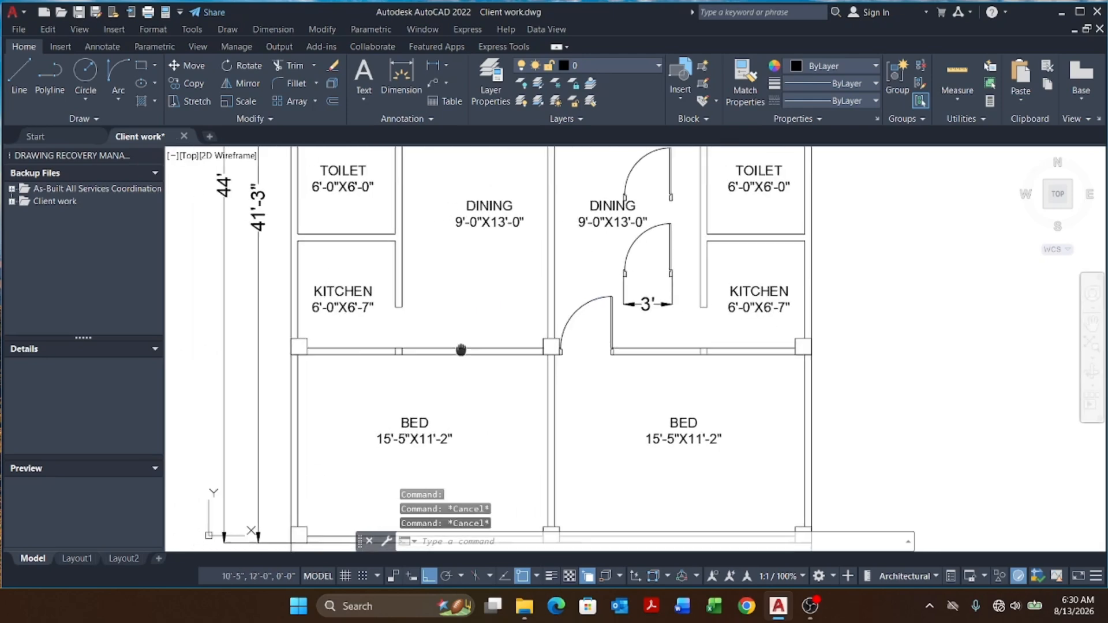
{"action": "left_click", "coordinate": [574, 257]}
{"action": "type", "text": "M"}
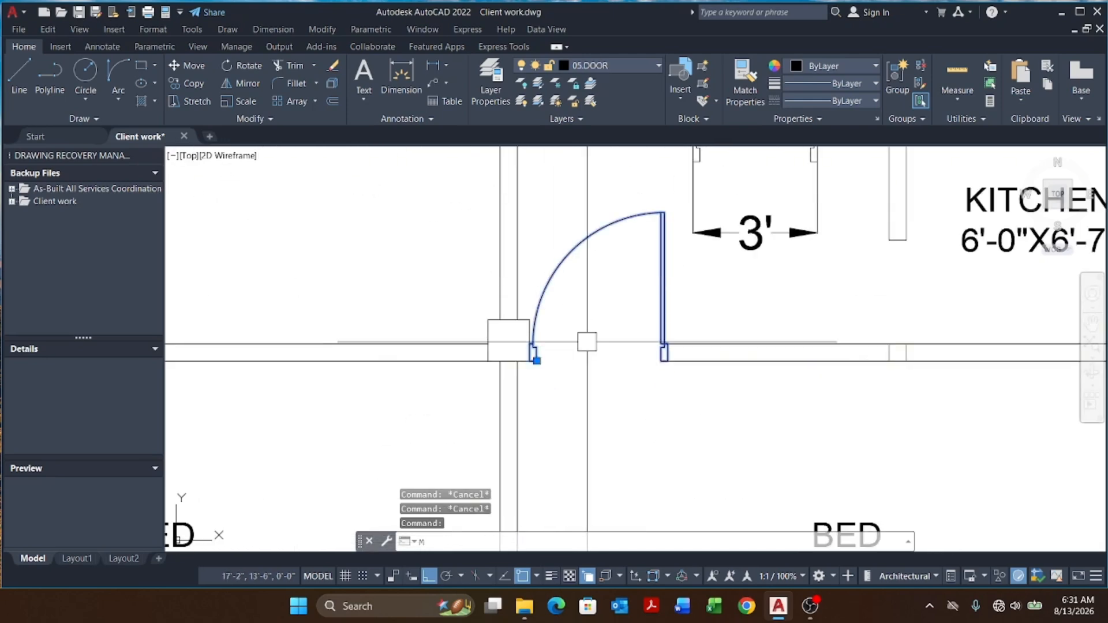
{"action": "type", "text": "I"}
{"action": "key", "text": "Return"}
{"action": "left_click", "coordinate": [509, 340]}
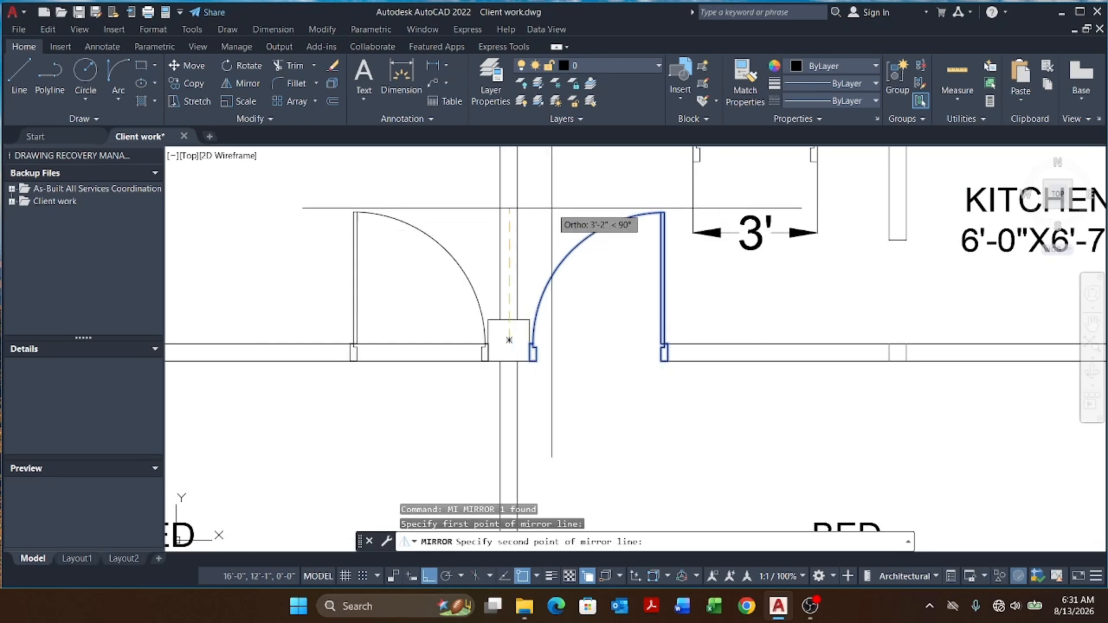
{"action": "left_click", "coordinate": [552, 208]}
{"action": "key", "text": "Return"}
{"action": "scroll", "coordinate": [581, 345], "scroll_direction": "down", "scroll_amount": 6}
{"action": "key", "text": "Escape"}
{"action": "key", "text": "Escape"}
{"action": "key", "text": "Escape"}
{"action": "scroll", "coordinate": [542, 331], "scroll_direction": "up", "scroll_amount": 4}
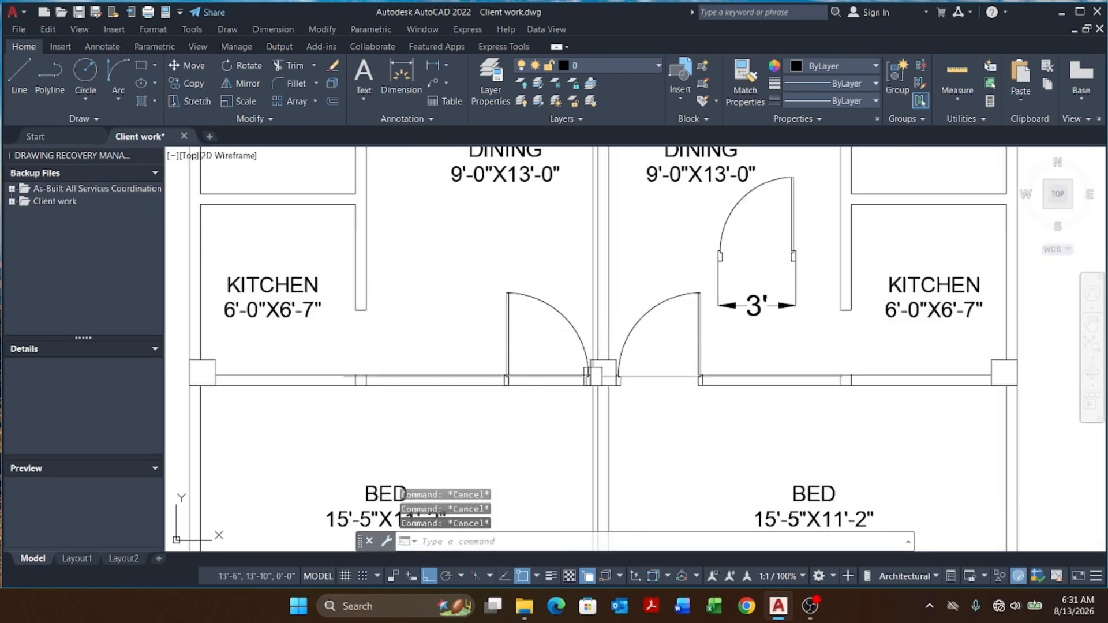
Step: Mirror the copied door about its own vertical centre, erasing the source, to flip its hinge side
{"action": "left_click", "coordinate": [585, 373]}
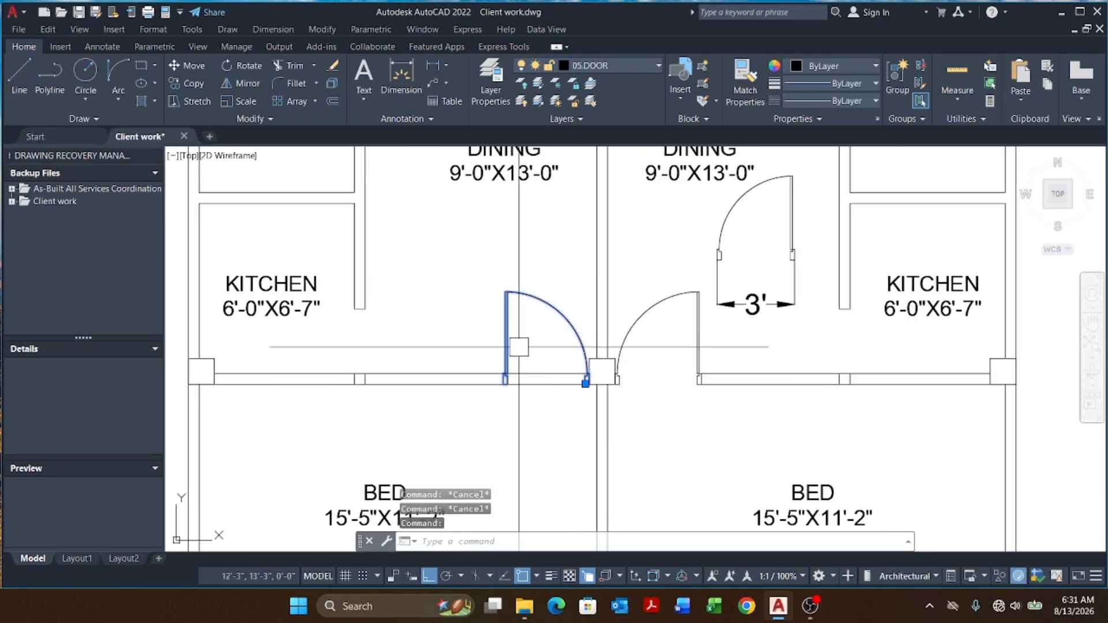
{"action": "type", "text": "MI"}
{"action": "key", "text": "Return"}
{"action": "left_click", "coordinate": [552, 380]}
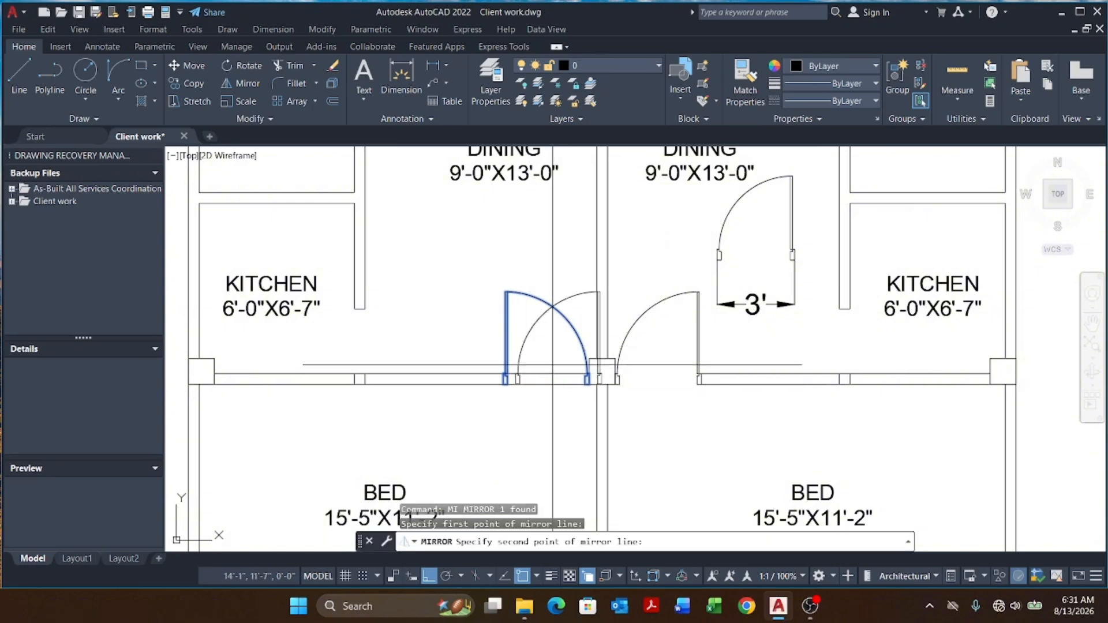
{"action": "left_click", "coordinate": [552, 237]}
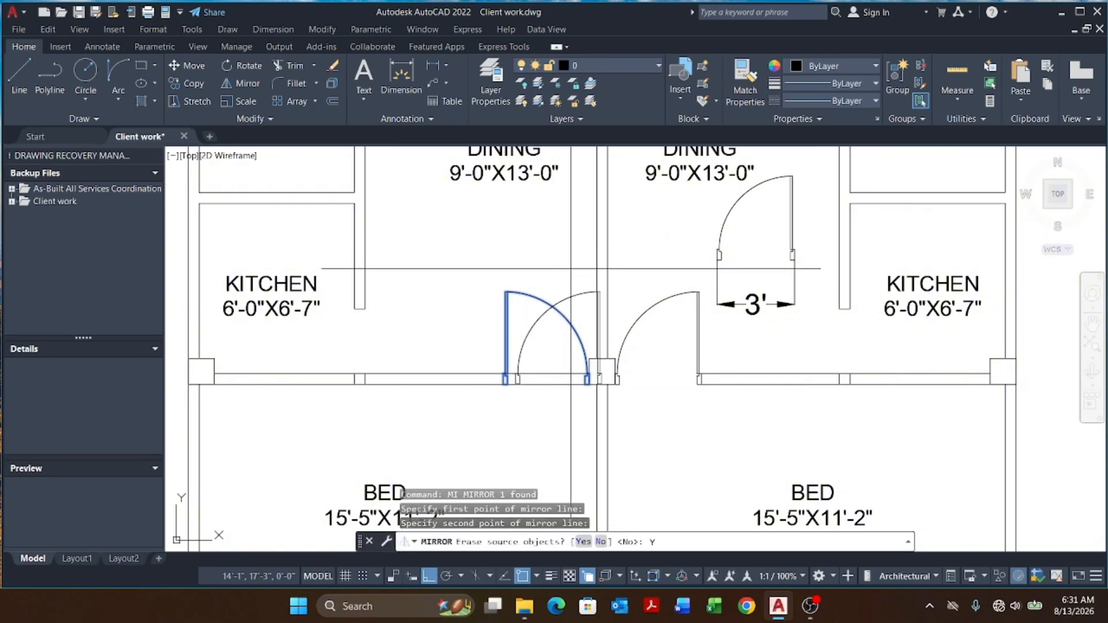
{"action": "key", "text": "Return"}
Step: Move the flipped door to the left bedroom's wall opening
{"action": "type", "text": "M"}
{"action": "key", "text": "Return"}
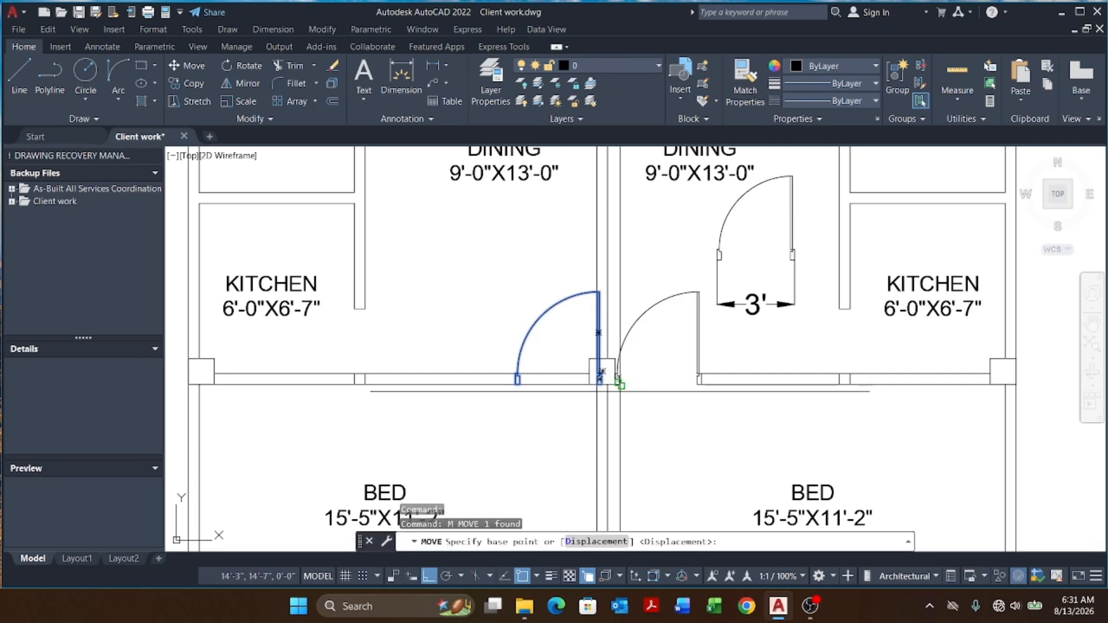
{"action": "scroll", "coordinate": [567, 378], "scroll_direction": "up", "scroll_amount": 6}
{"action": "left_click", "coordinate": [539, 360]}
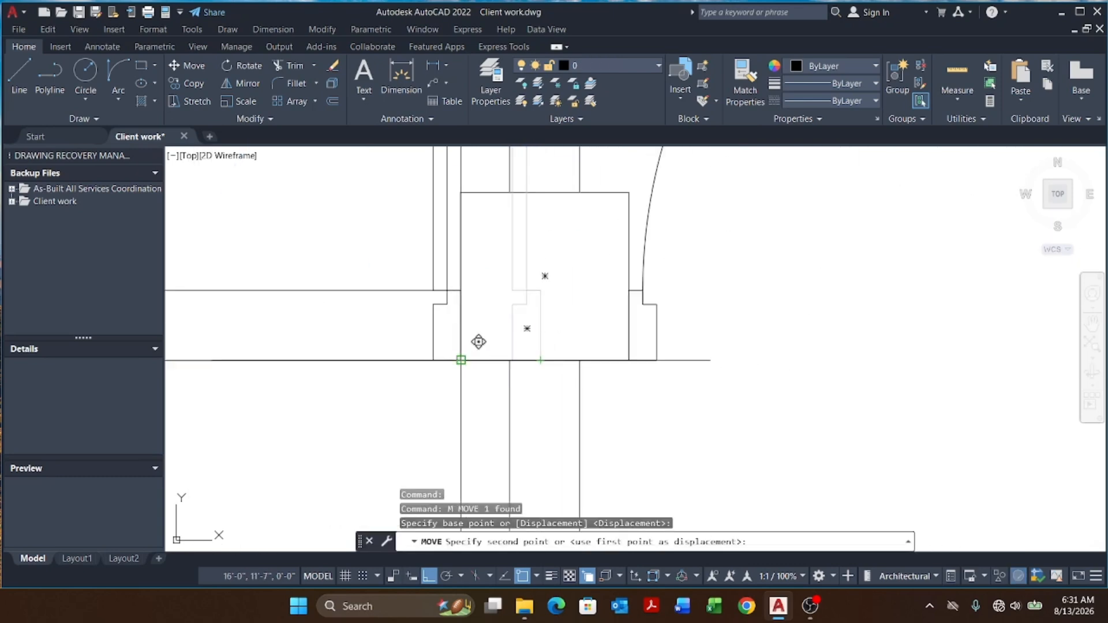
{"action": "left_click", "coordinate": [459, 361]}
{"action": "scroll", "coordinate": [459, 362], "scroll_direction": "down", "scroll_amount": 5}
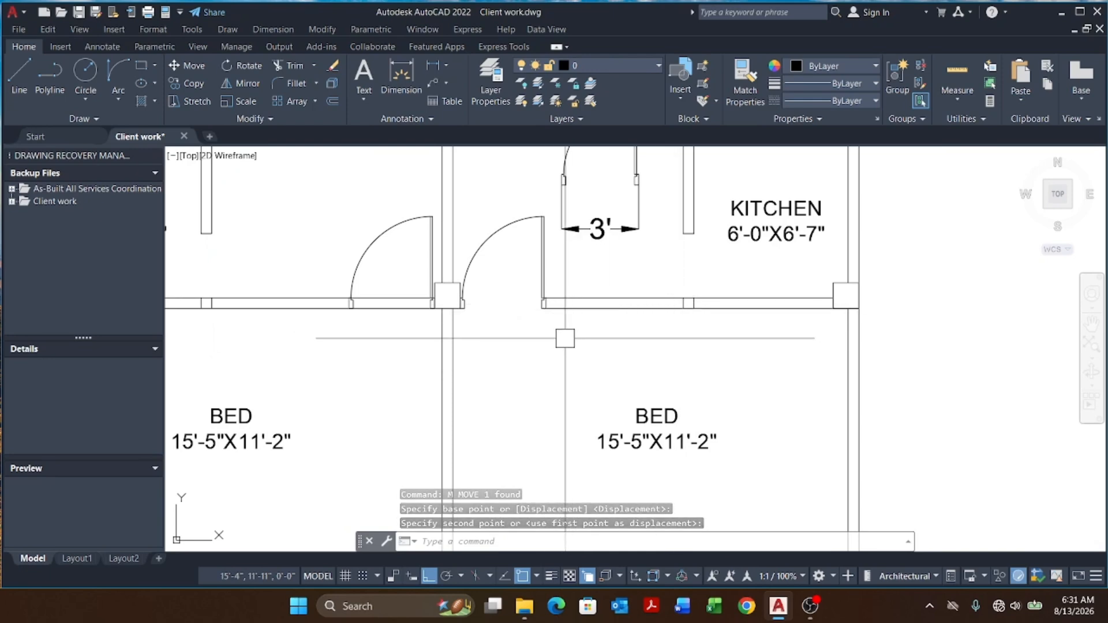
Step: Mirror both bedroom doors downward across the wall so they swing into the bedrooms
{"action": "left_click", "coordinate": [366, 238]}
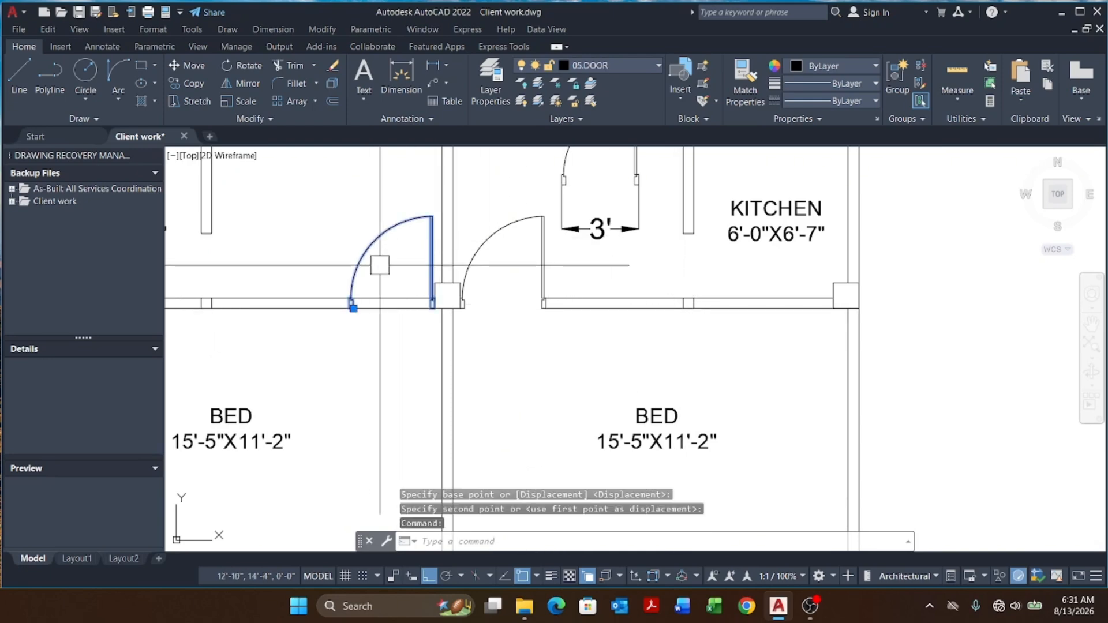
{"action": "left_click", "coordinate": [542, 273]}
{"action": "type", "text": "M"}
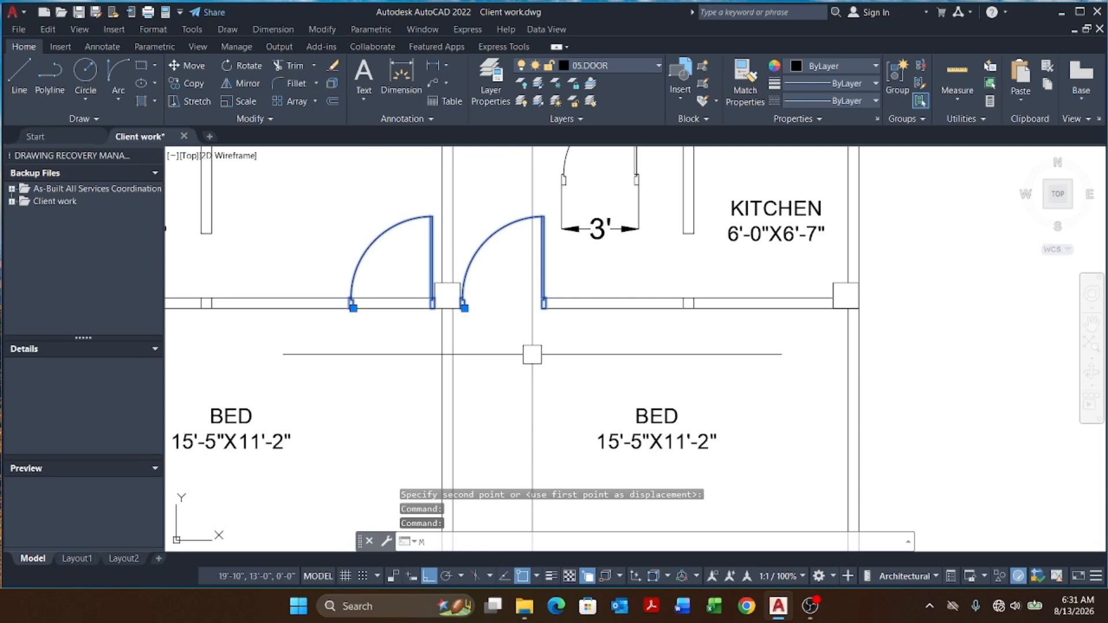
{"action": "type", "text": "I"}
{"action": "key", "text": "Return"}
{"action": "scroll", "coordinate": [462, 312], "scroll_direction": "up", "scroll_amount": 4}
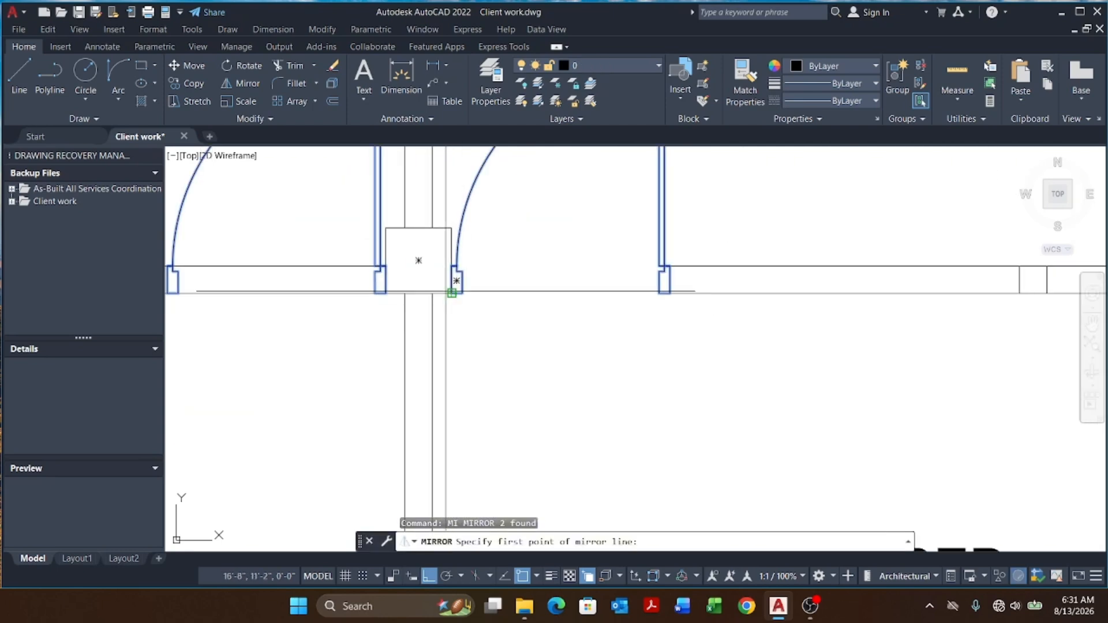
{"action": "left_click", "coordinate": [450, 292]}
{"action": "left_click", "coordinate": [737, 347]}
{"action": "key", "text": "Return"}
{"action": "scroll", "coordinate": [533, 296], "scroll_direction": "down", "scroll_amount": 2}
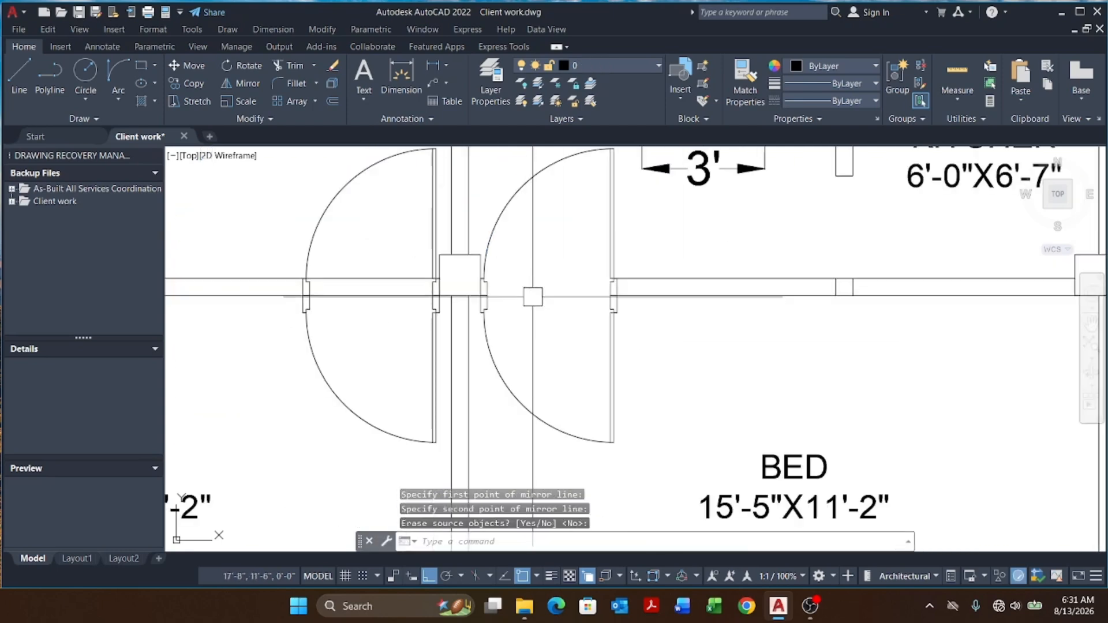
Step: Erase the two original upward-swinging doors
{"action": "left_click", "coordinate": [500, 230]}
{"action": "left_click", "coordinate": [325, 230]}
{"action": "type", "text": "E"}
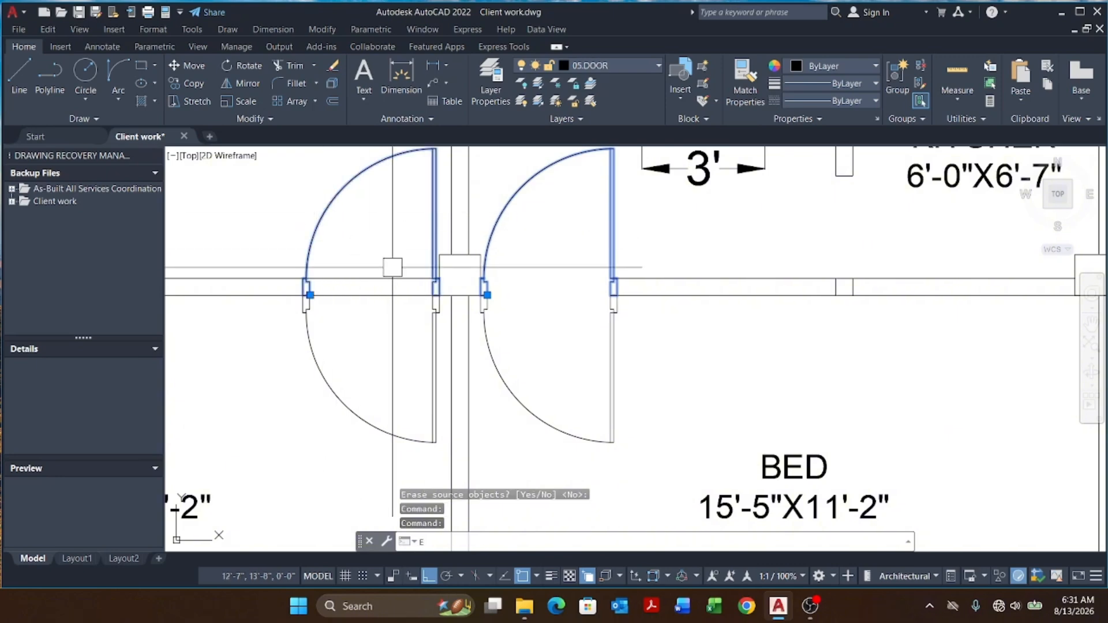
{"action": "key", "text": "Return"}
Step: Mirror the right bedroom door about a vertical line, erasing the source, to flip its hinge side
{"action": "scroll", "coordinate": [393, 267], "scroll_direction": "down", "scroll_amount": 3}
{"action": "left_click", "coordinate": [456, 339]}
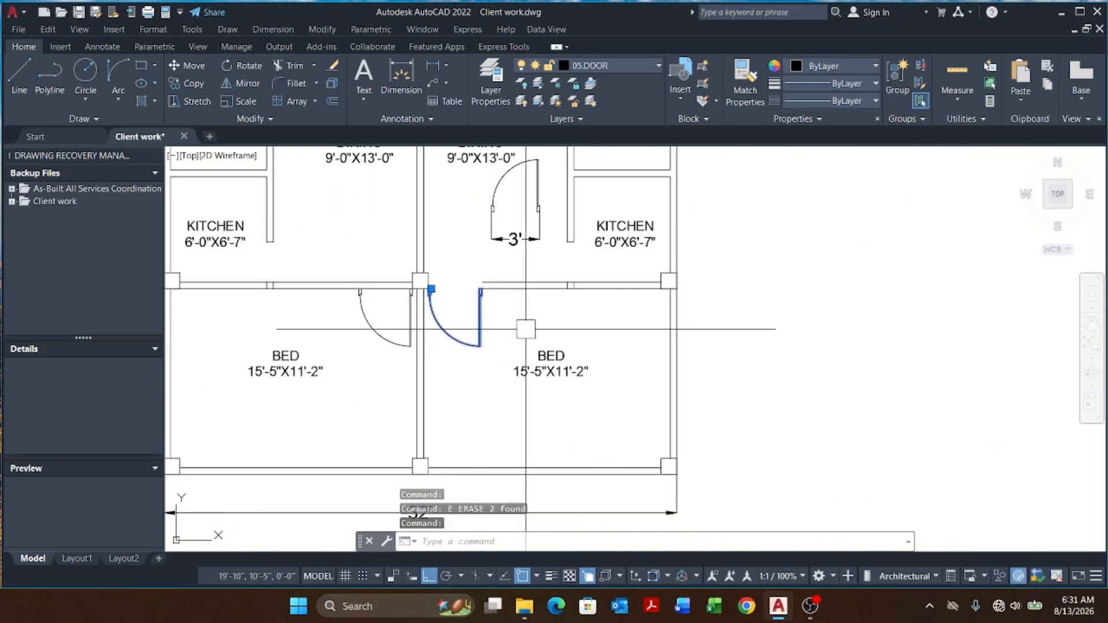
{"action": "key", "text": "Return"}
{"action": "scroll", "coordinate": [440, 293], "scroll_direction": "up", "scroll_amount": 5}
{"action": "left_click", "coordinate": [473, 316]}
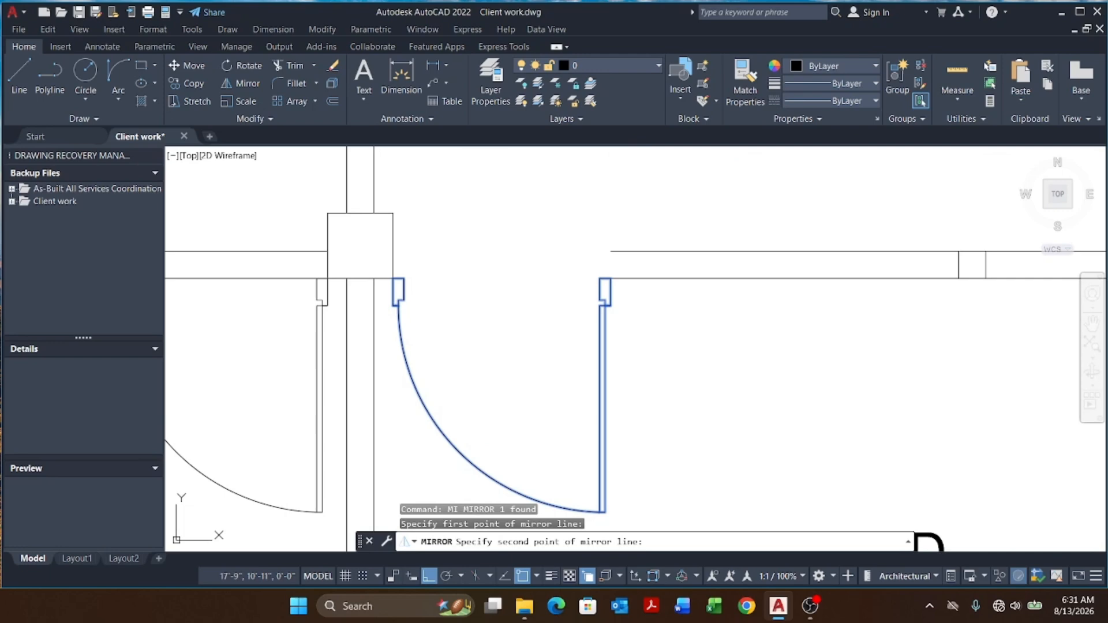
{"action": "left_click", "coordinate": [473, 200]}
{"action": "type", "text": "Y"}
{"action": "key", "text": "Return"}
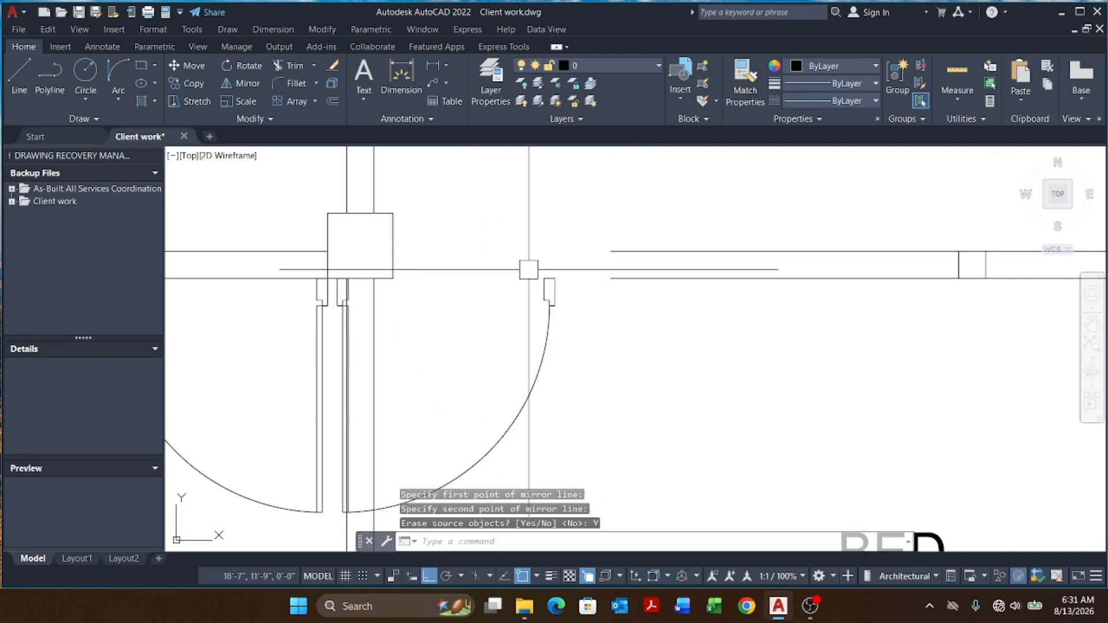
Step: Move the flipped door into the right bedroom's wall opening beside the central column
{"action": "scroll", "coordinate": [528, 314], "scroll_direction": "down", "scroll_amount": 4}
{"action": "type", "text": "M"}
{"action": "key", "text": "Return"}
{"action": "scroll", "coordinate": [488, 272], "scroll_direction": "up", "scroll_amount": 5}
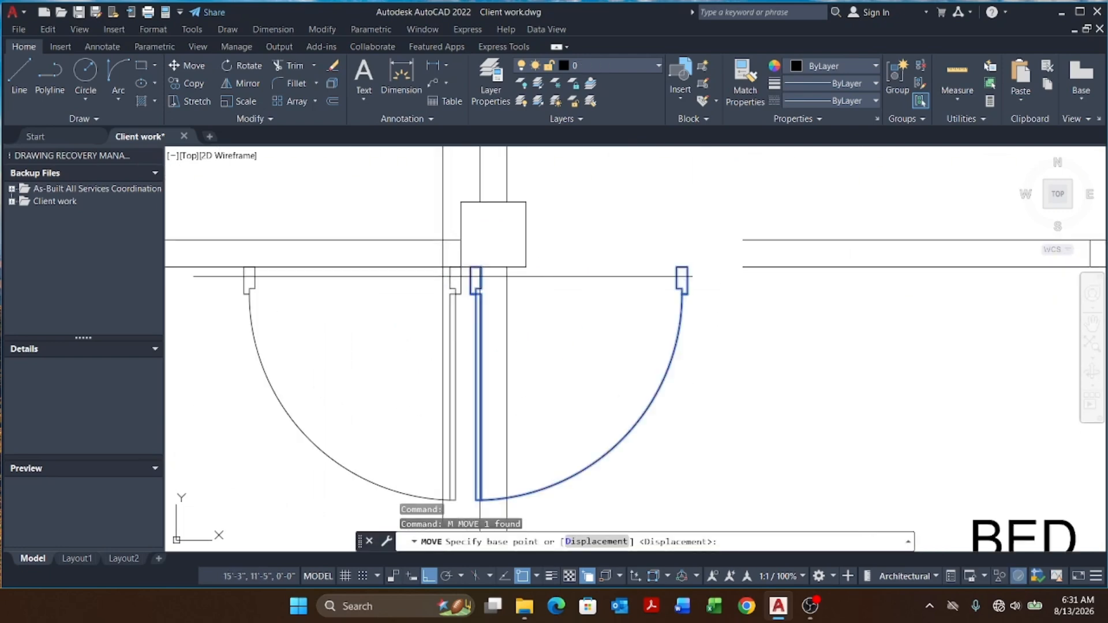
{"action": "left_click", "coordinate": [695, 278]}
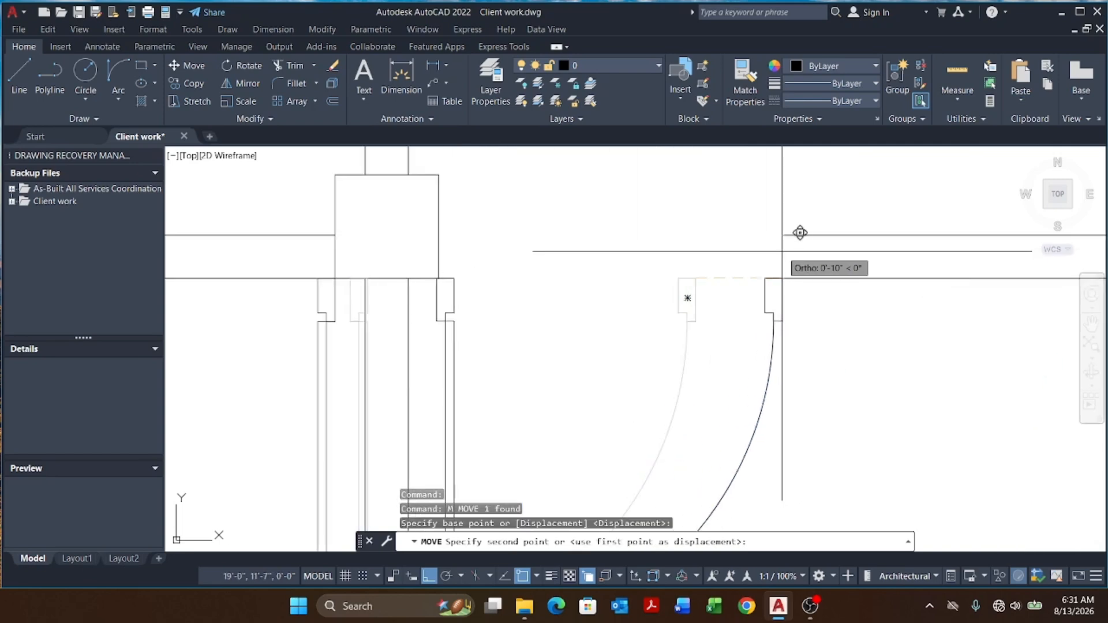
{"action": "scroll", "coordinate": [784, 232], "scroll_direction": "down", "scroll_amount": 4}
{"action": "scroll", "coordinate": [533, 286], "scroll_direction": "up", "scroll_amount": 2}
{"action": "left_click", "coordinate": [533, 285]}
{"action": "left_click", "coordinate": [559, 288]}
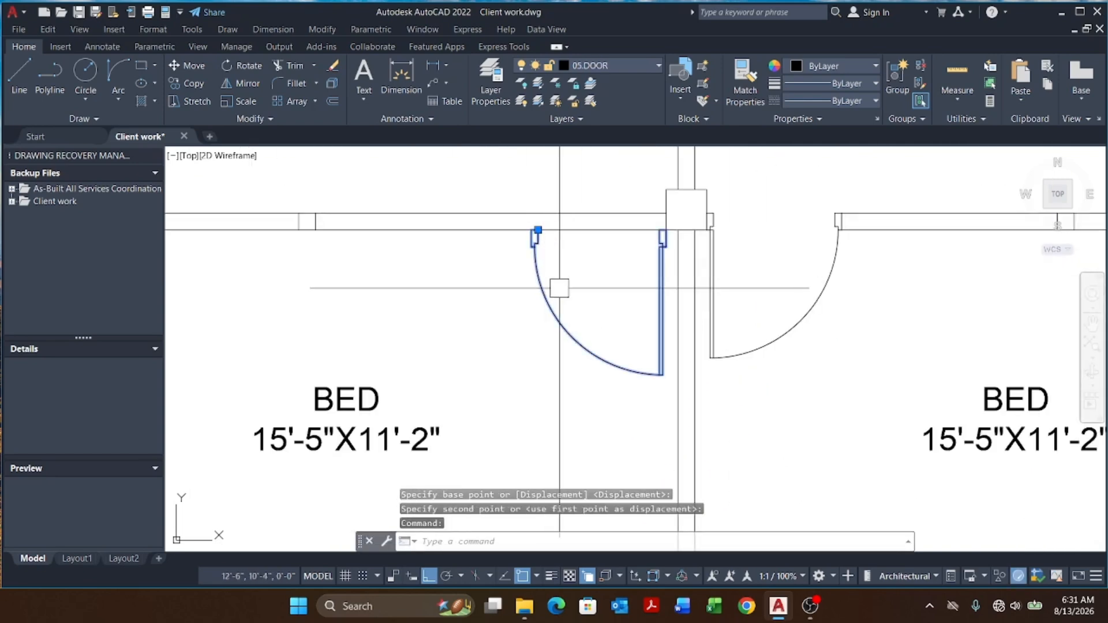
{"action": "type", "text": "M"}
{"action": "key", "text": "Return"}
{"action": "scroll", "coordinate": [614, 181], "scroll_direction": "up", "scroll_amount": 4}
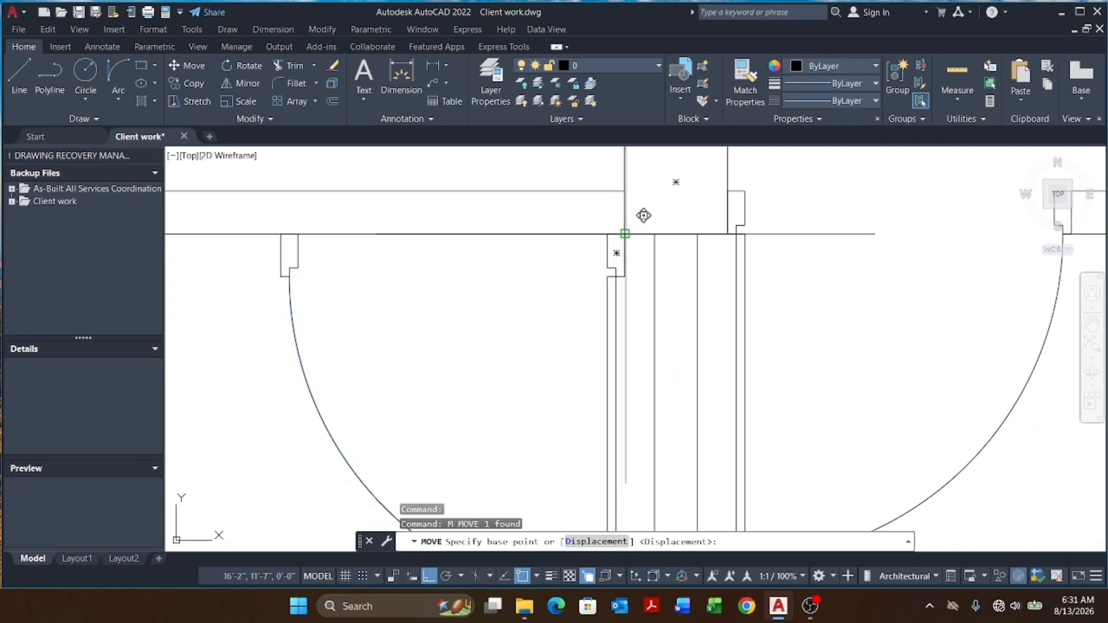
{"action": "left_click", "coordinate": [617, 237]}
{"action": "scroll", "coordinate": [584, 283], "scroll_direction": "down", "scroll_amount": 3}
{"action": "key", "text": "Escape"}
{"action": "key", "text": "Escape"}
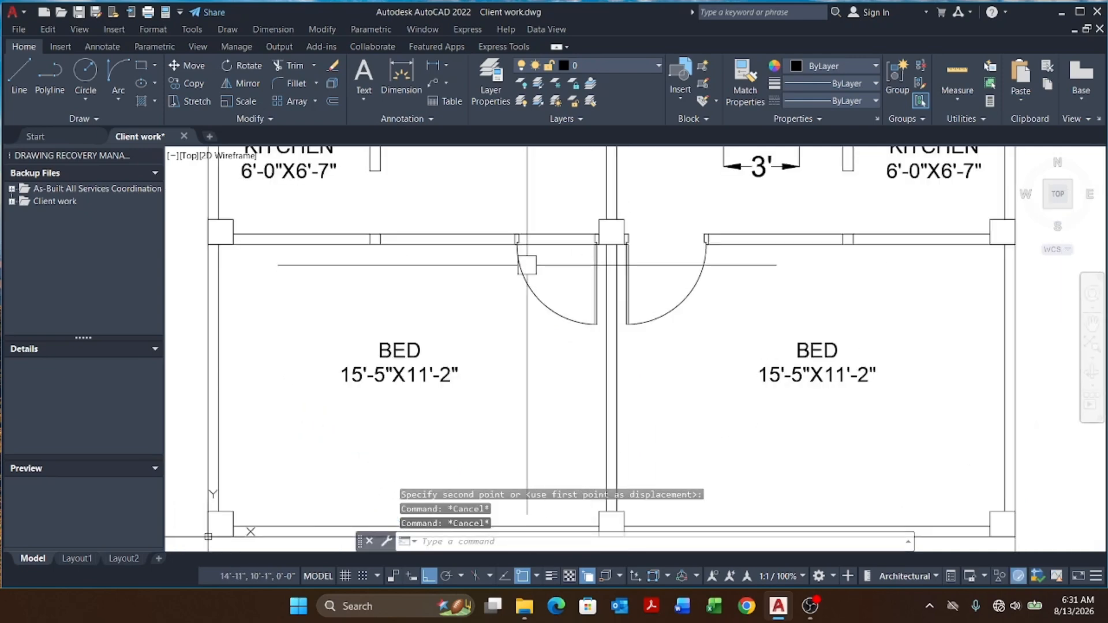
{"action": "scroll", "coordinate": [527, 265], "scroll_direction": "down", "scroll_amount": 3}
{"action": "scroll", "coordinate": [669, 245], "scroll_direction": "up", "scroll_amount": 5}
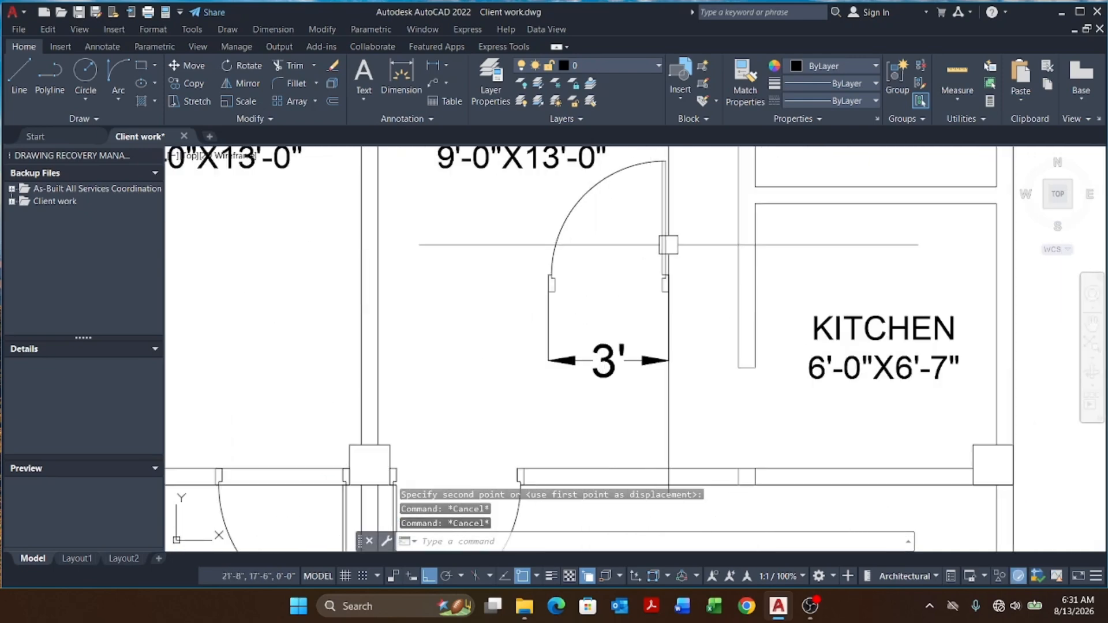
Step: Rotate the door beside the 3' dimension 270 degrees about its hinge point
{"action": "left_click", "coordinate": [665, 247]}
{"action": "scroll", "coordinate": [612, 258], "scroll_direction": "down", "scroll_amount": 3}
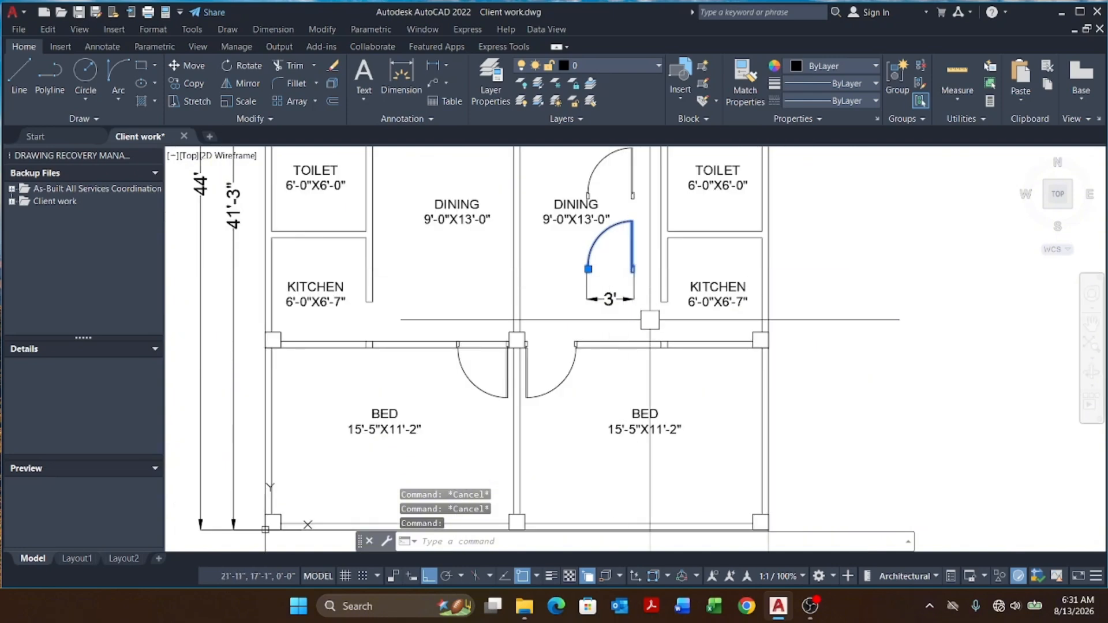
{"action": "key", "text": "Return"}
{"action": "scroll", "coordinate": [650, 300], "scroll_direction": "up", "scroll_amount": 5}
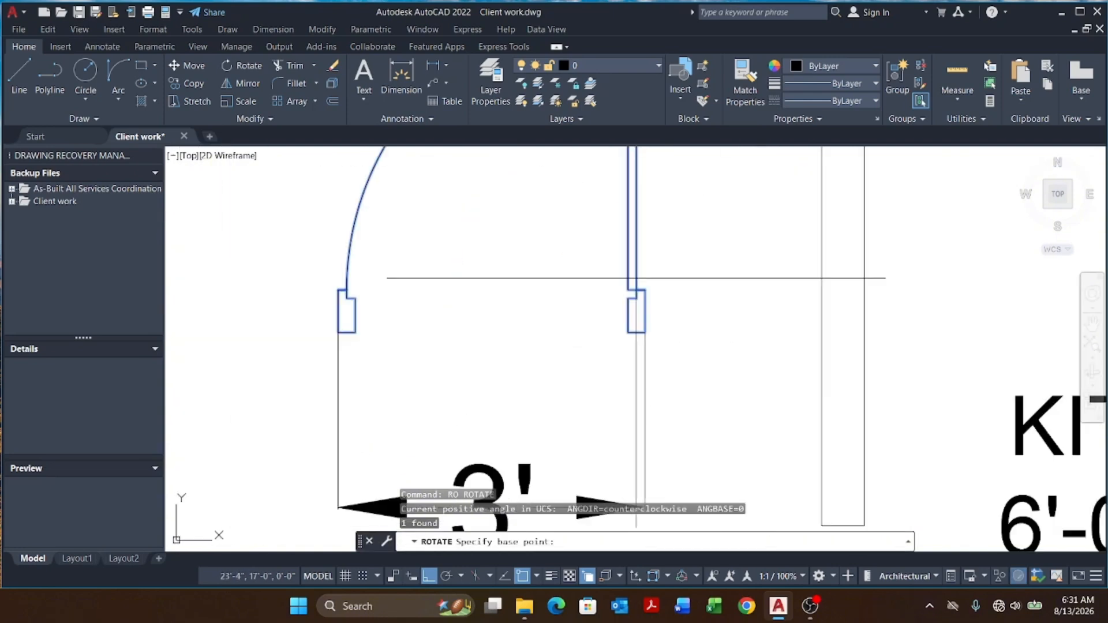
{"action": "left_click", "coordinate": [645, 332]}
{"action": "scroll", "coordinate": [646, 329], "scroll_direction": "down", "scroll_amount": 3}
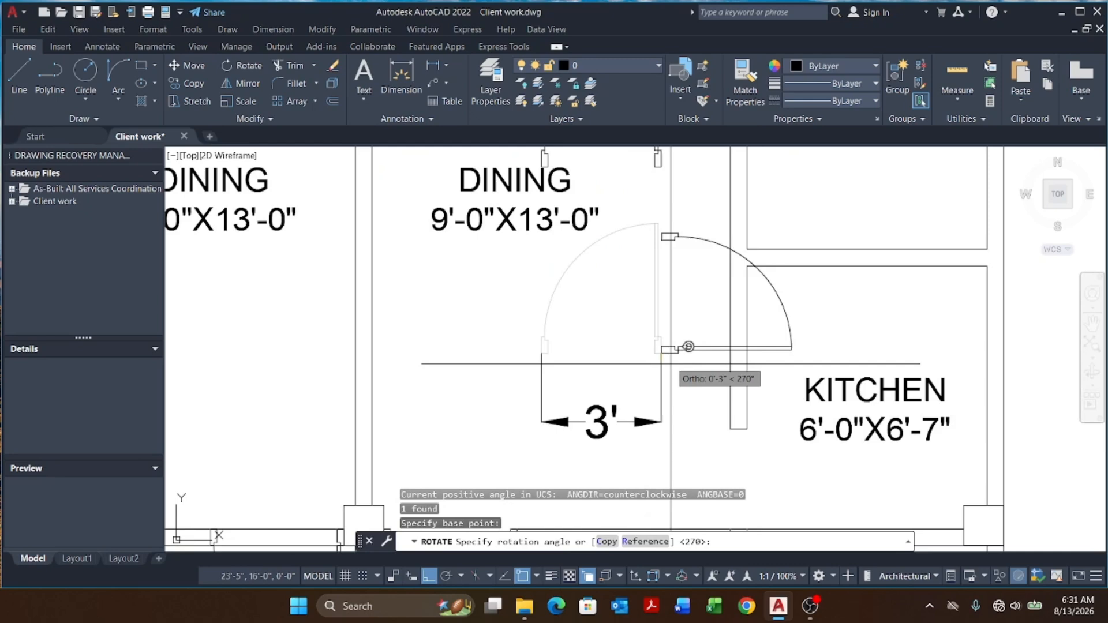
{"action": "left_click", "coordinate": [691, 414]}
Step: Move the rotated door down into the opening in the kitchen's lower wall
{"action": "left_click", "coordinate": [685, 325]}
{"action": "type", "text": "m"}
{"action": "key", "text": "Return"}
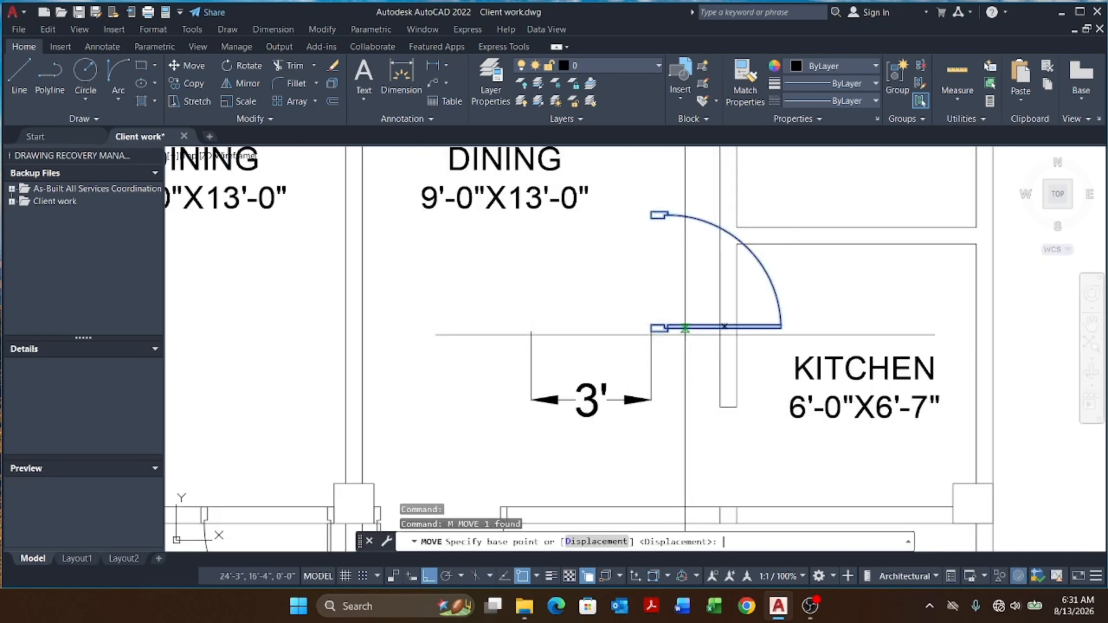
{"action": "scroll", "coordinate": [659, 361], "scroll_direction": "up", "scroll_amount": 4}
{"action": "scroll", "coordinate": [633, 274], "scroll_direction": "down", "scroll_amount": 5}
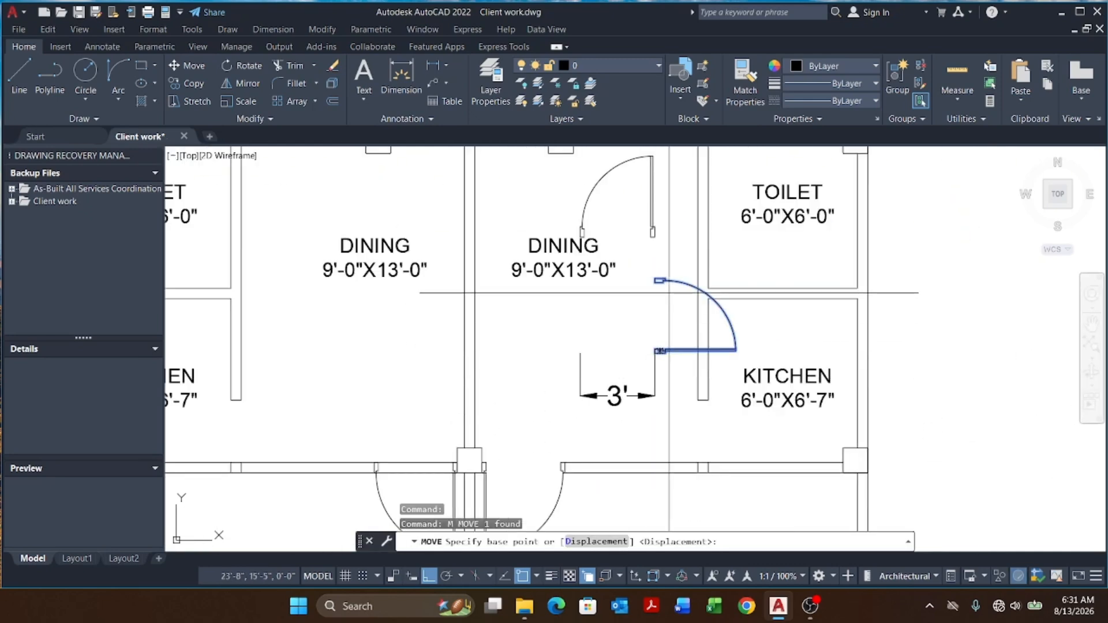
{"action": "scroll", "coordinate": [652, 282], "scroll_direction": "up", "scroll_amount": 5}
{"action": "left_click", "coordinate": [667, 298]}
{"action": "scroll", "coordinate": [692, 294], "scroll_direction": "down", "scroll_amount": 2}
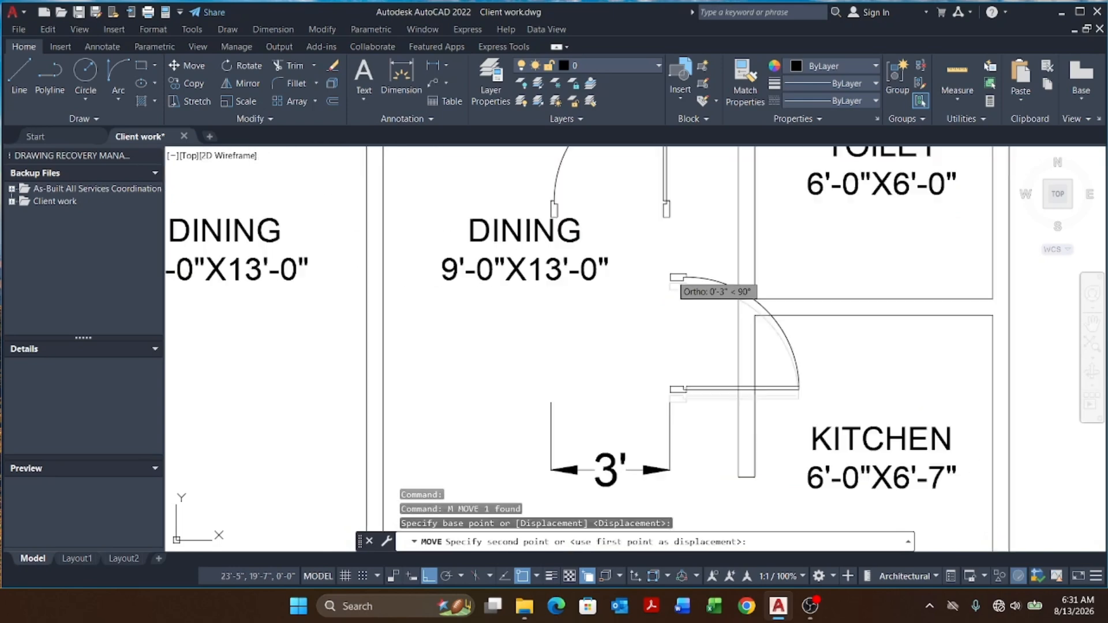
{"action": "scroll", "coordinate": [733, 380], "scroll_direction": "up", "scroll_amount": 5}
{"action": "left_click", "coordinate": [701, 396]}
{"action": "scroll", "coordinate": [700, 392], "scroll_direction": "down", "scroll_amount": 6}
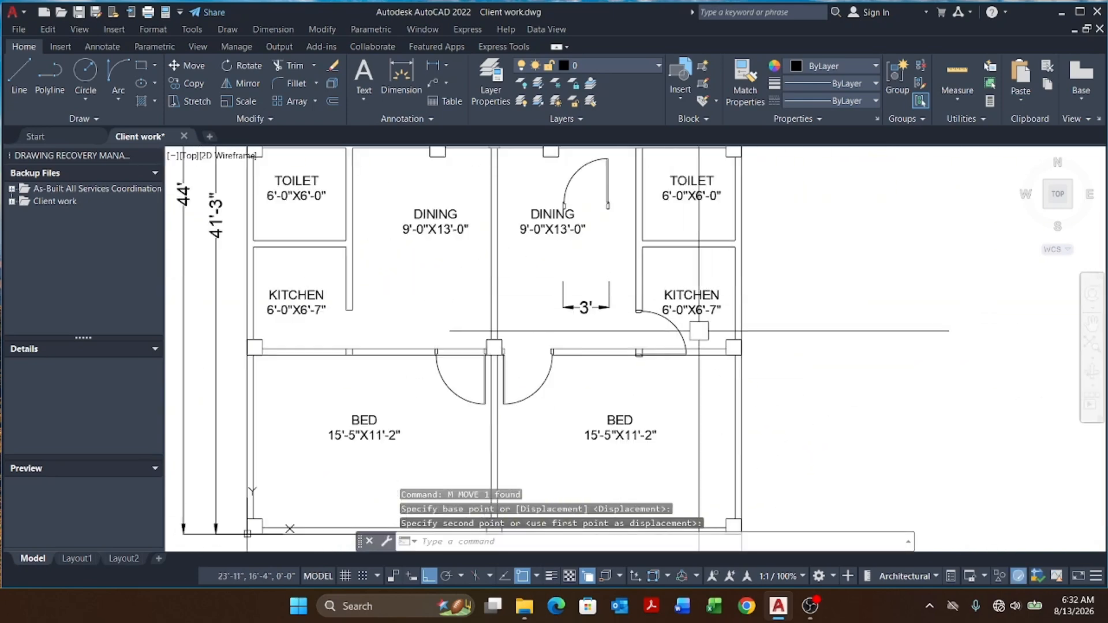
{"action": "scroll", "coordinate": [660, 363], "scroll_direction": "up", "scroll_amount": 4}
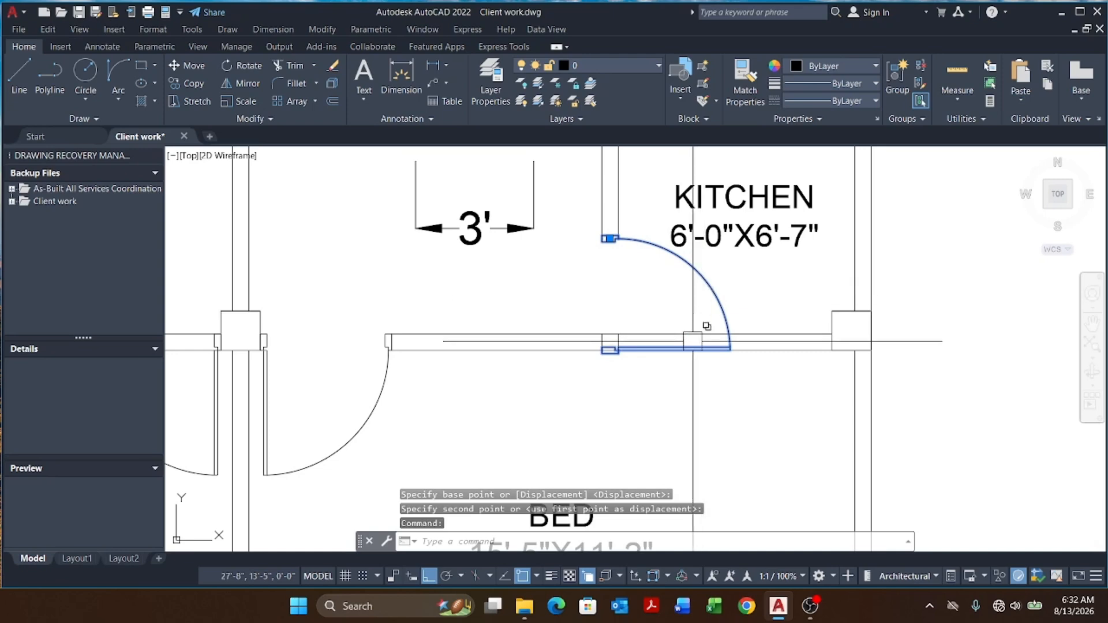
Step: Move the kitchen door about 7 inches upward to align it with the wall line
{"action": "type", "text": "m"}
{"action": "key", "text": "Return"}
{"action": "scroll", "coordinate": [693, 342], "scroll_direction": "up", "scroll_amount": 5}
{"action": "left_click", "coordinate": [594, 347]}
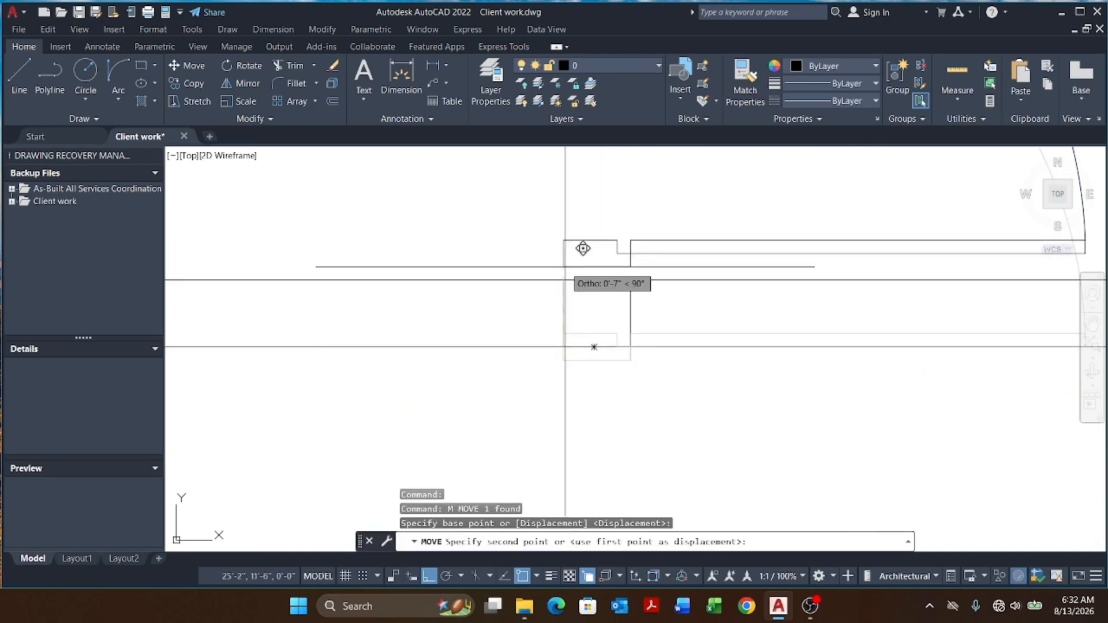
{"action": "left_click", "coordinate": [563, 280]}
{"action": "left_click", "coordinate": [677, 300]}
{"action": "left_click", "coordinate": [535, 310]}
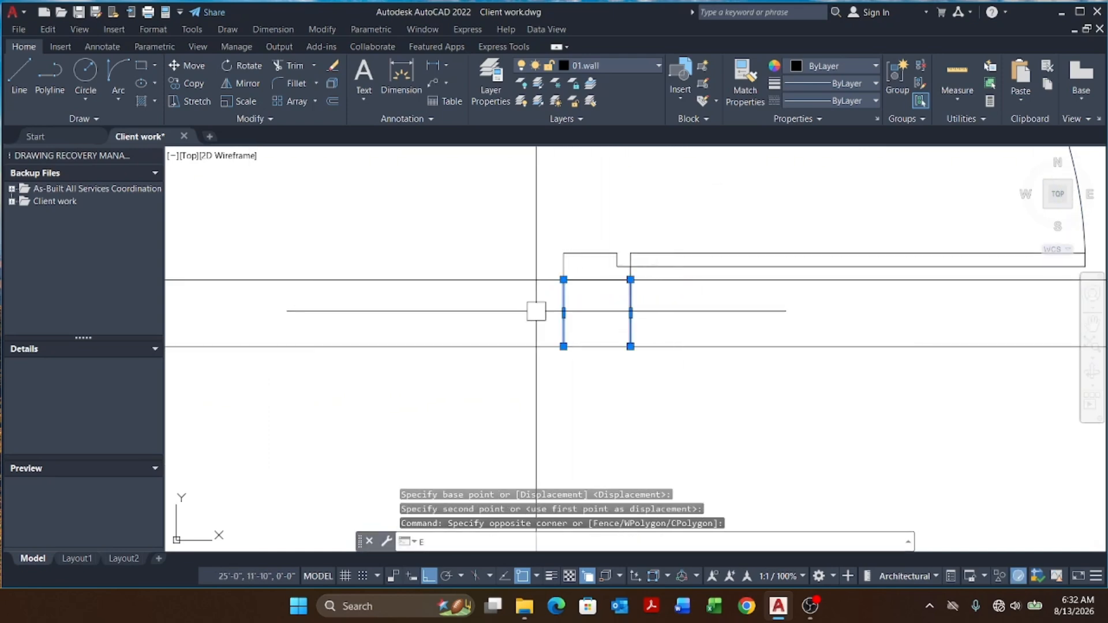
{"action": "key", "text": "Escape"}
{"action": "key", "text": "Escape"}
{"action": "key", "text": "Escape"}
{"action": "scroll", "coordinate": [536, 311], "scroll_direction": "down", "scroll_amount": 6}
{"action": "scroll", "coordinate": [519, 352], "scroll_direction": "up", "scroll_amount": 7}
{"action": "left_click", "coordinate": [609, 337]}
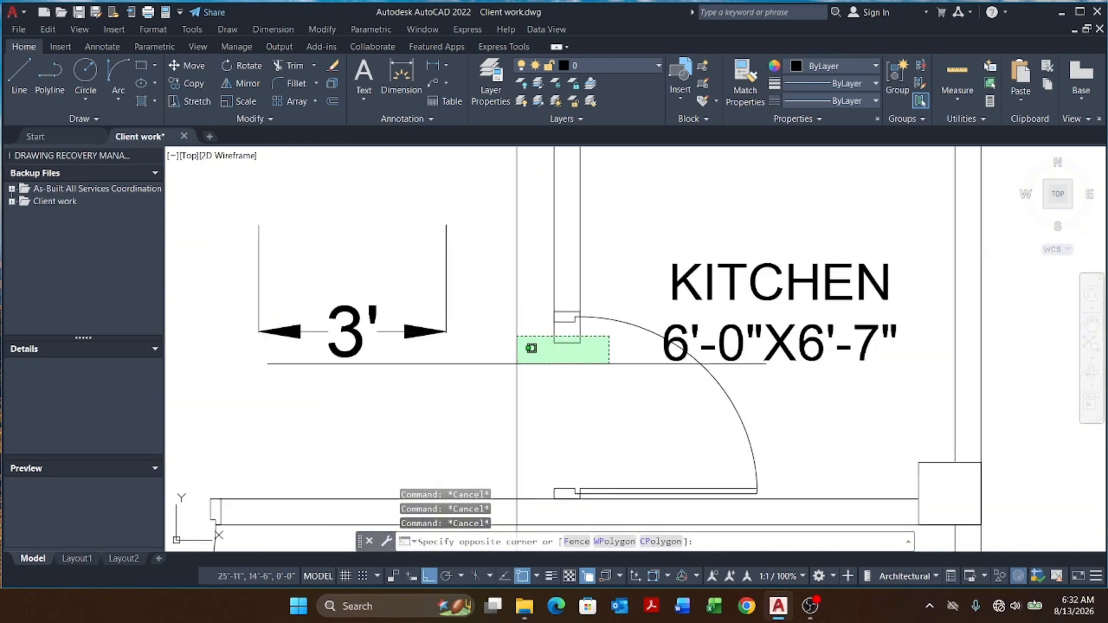
{"action": "left_click", "coordinate": [517, 364]}
{"action": "type", "text": "d"}
{"action": "key", "text": "Return"}
{"action": "key", "text": "Escape"}
{"action": "scroll", "coordinate": [577, 357], "scroll_direction": "up", "scroll_amount": 6}
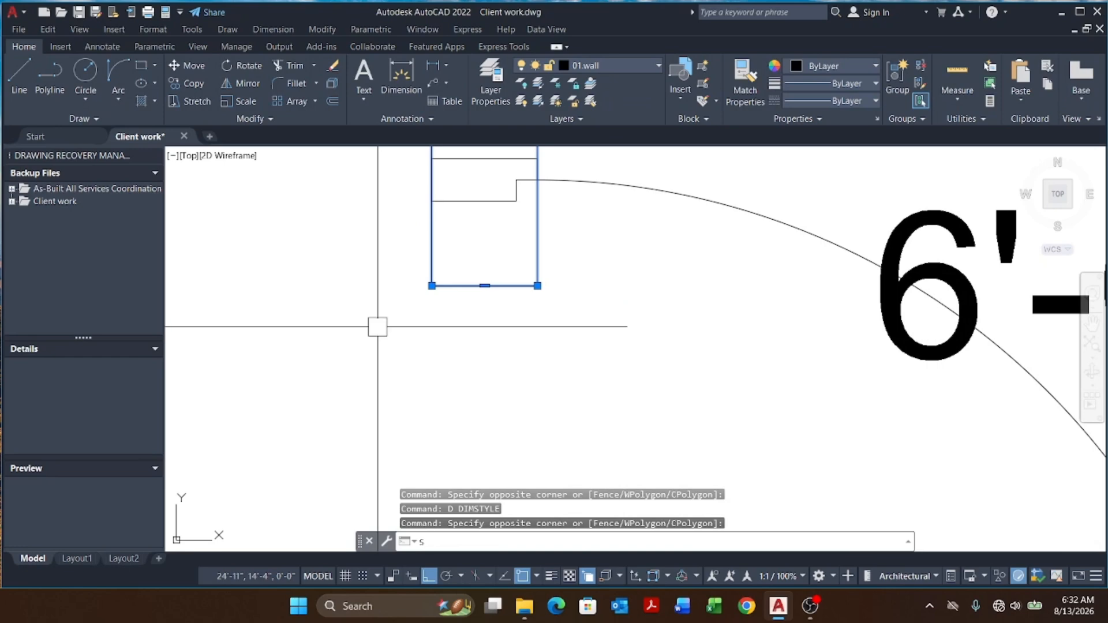
{"action": "type", "text": "s"}
{"action": "key", "text": "Return"}
{"action": "left_click", "coordinate": [485, 286]}
{"action": "scroll", "coordinate": [483, 247], "scroll_direction": "down", "scroll_amount": 4}
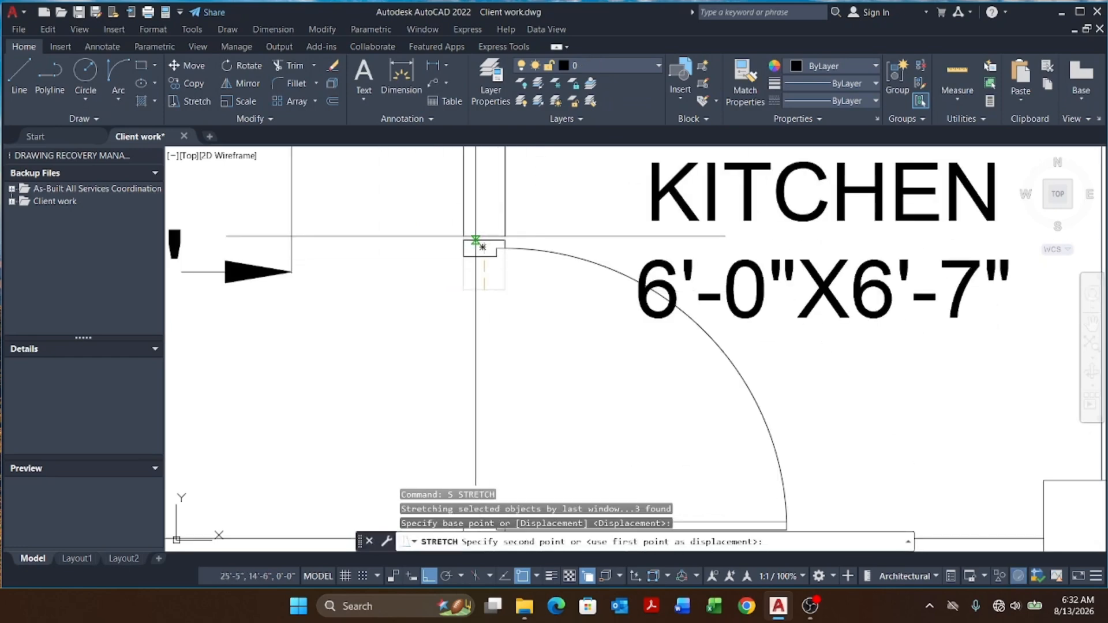
{"action": "scroll", "coordinate": [482, 247], "scroll_direction": "down", "scroll_amount": 4}
{"action": "key", "text": "Escape"}
{"action": "key", "text": "Escape"}
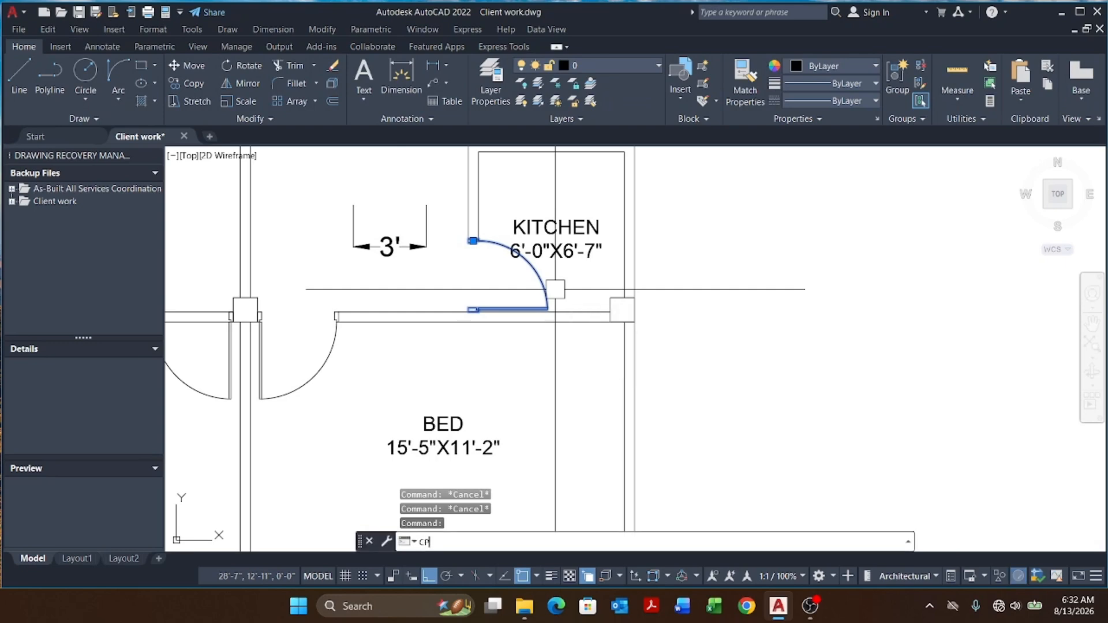
Step: Copy the kitchen door to the outside of the kitchen's right column
{"action": "type", "text": "cp"}
{"action": "key", "text": "Return"}
{"action": "scroll", "coordinate": [490, 309], "scroll_direction": "up", "scroll_amount": 5}
{"action": "left_click", "coordinate": [404, 317]}
{"action": "scroll", "coordinate": [528, 326], "scroll_direction": "down", "scroll_amount": 5}
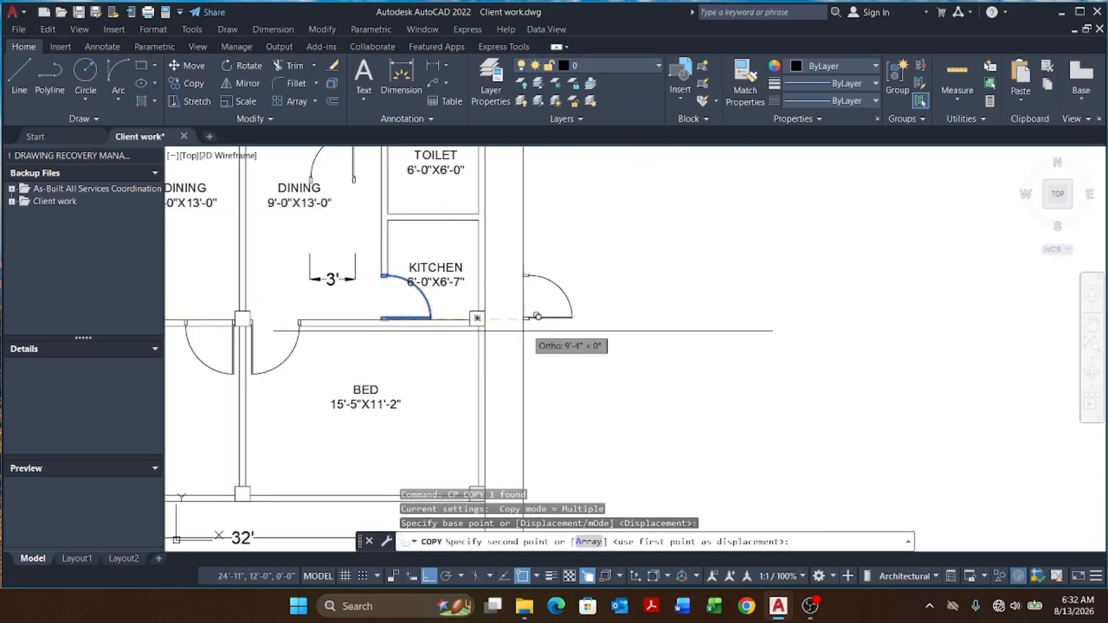
{"action": "scroll", "coordinate": [488, 305], "scroll_direction": "up", "scroll_amount": 5}
{"action": "scroll", "coordinate": [528, 279], "scroll_direction": "down", "scroll_amount": 5}
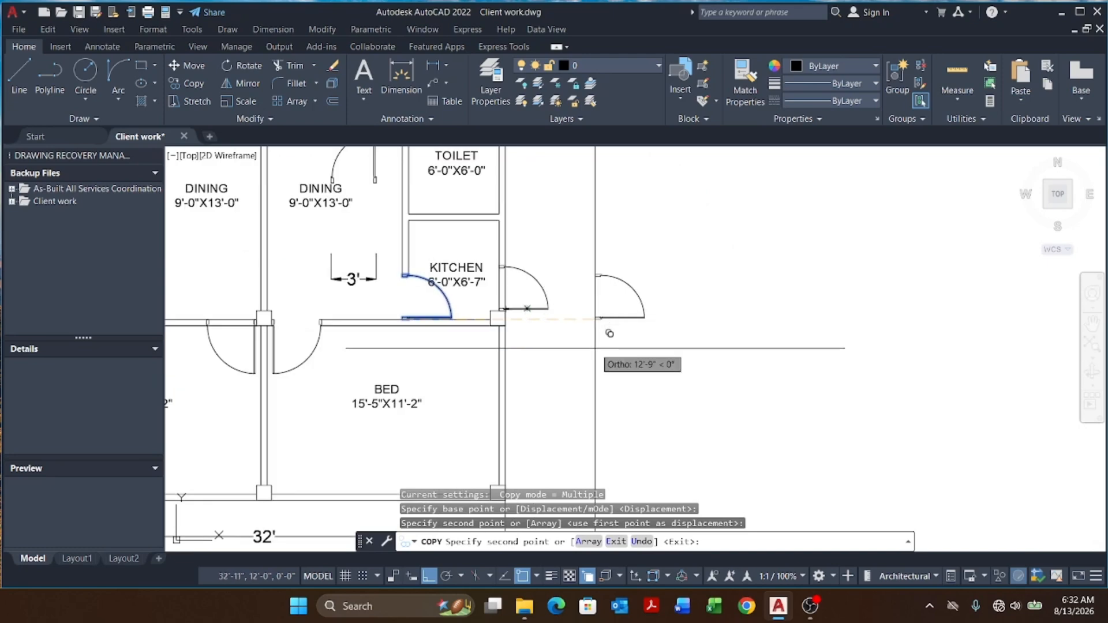
{"action": "key", "text": "Escape"}
{"action": "key", "text": "Escape"}
{"action": "key", "text": "Escape"}
{"action": "scroll", "coordinate": [476, 288], "scroll_direction": "up", "scroll_amount": 3}
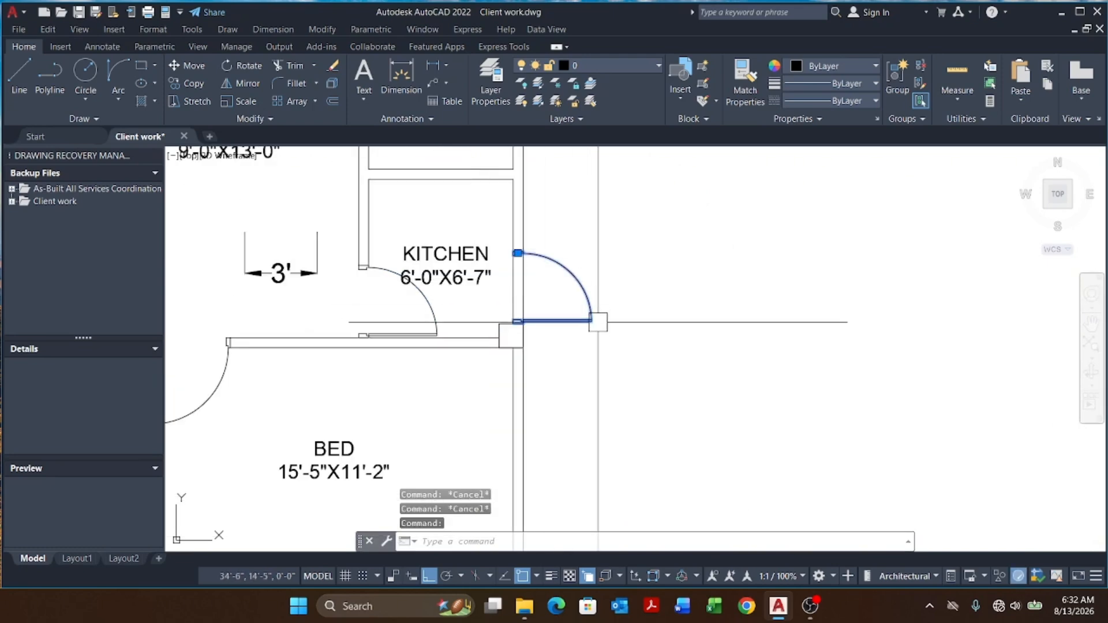
{"action": "type", "text": "MI"}
{"action": "key", "text": "Return"}
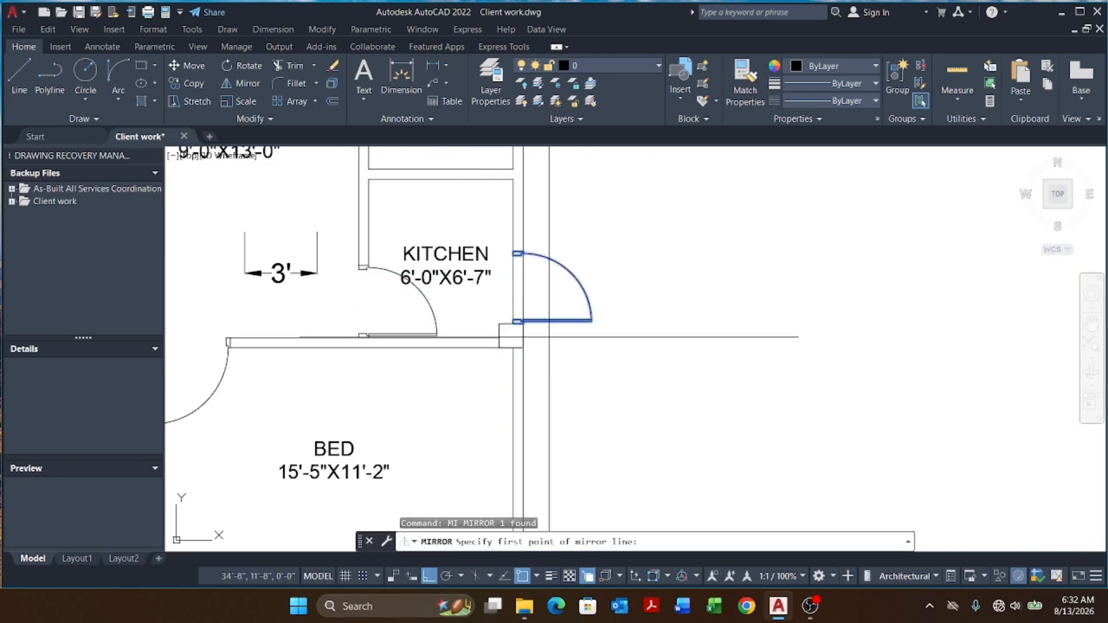
{"action": "scroll", "coordinate": [517, 323], "scroll_direction": "up", "scroll_amount": 5}
{"action": "left_click", "coordinate": [515, 306]}
{"action": "left_click", "coordinate": [532, 221]}
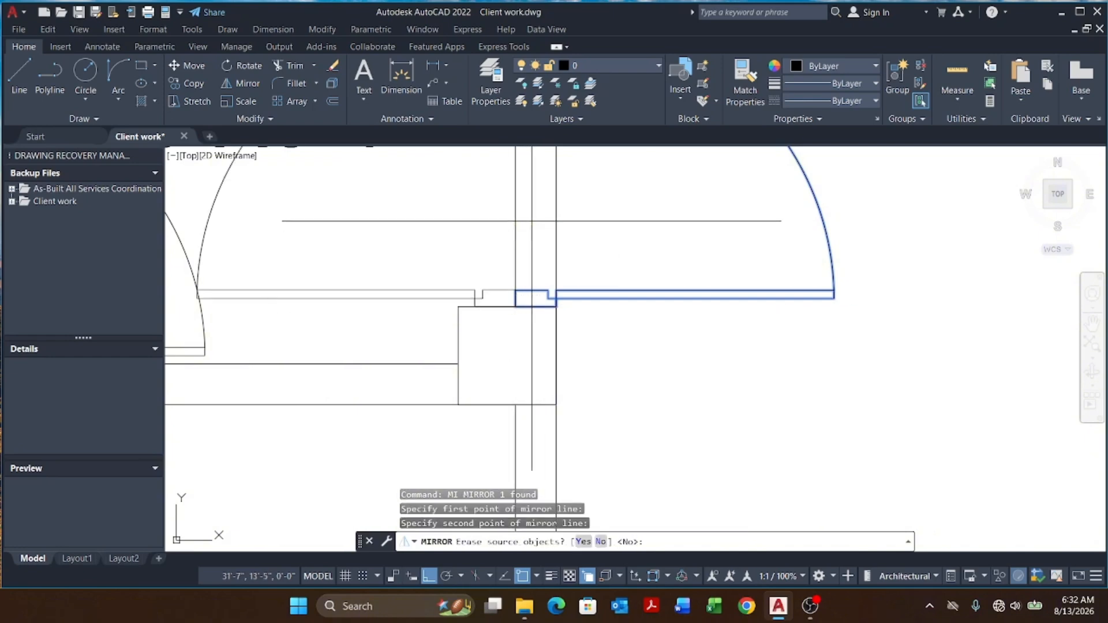
{"action": "scroll", "coordinate": [532, 220], "scroll_direction": "down", "scroll_amount": 6}
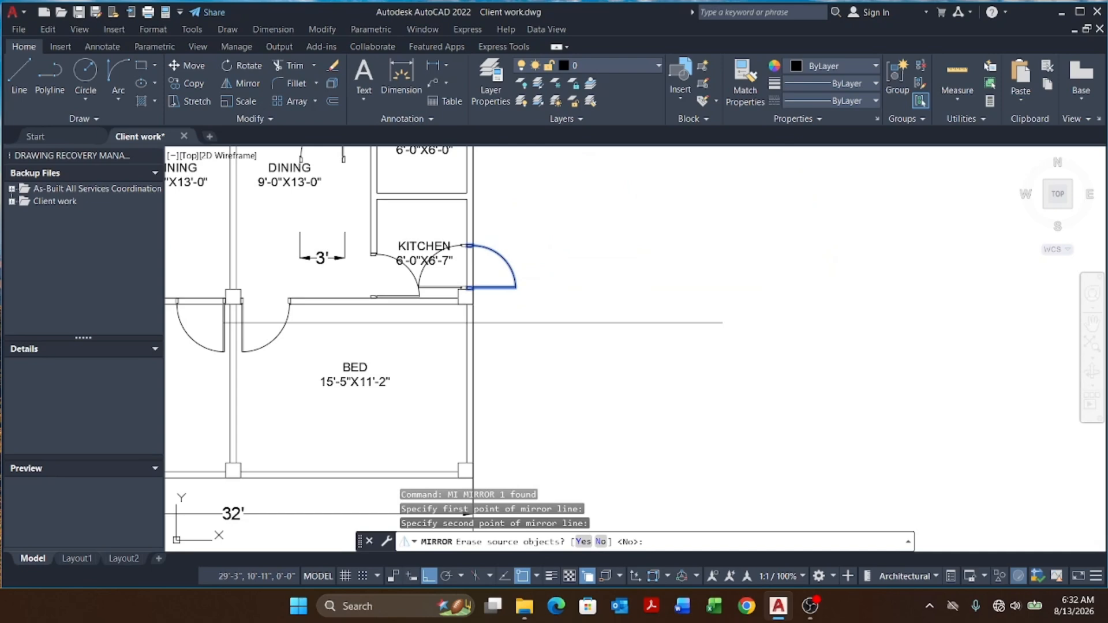
{"action": "key", "text": "Escape"}
{"action": "key", "text": "Escape"}
{"action": "key", "text": "Escape"}
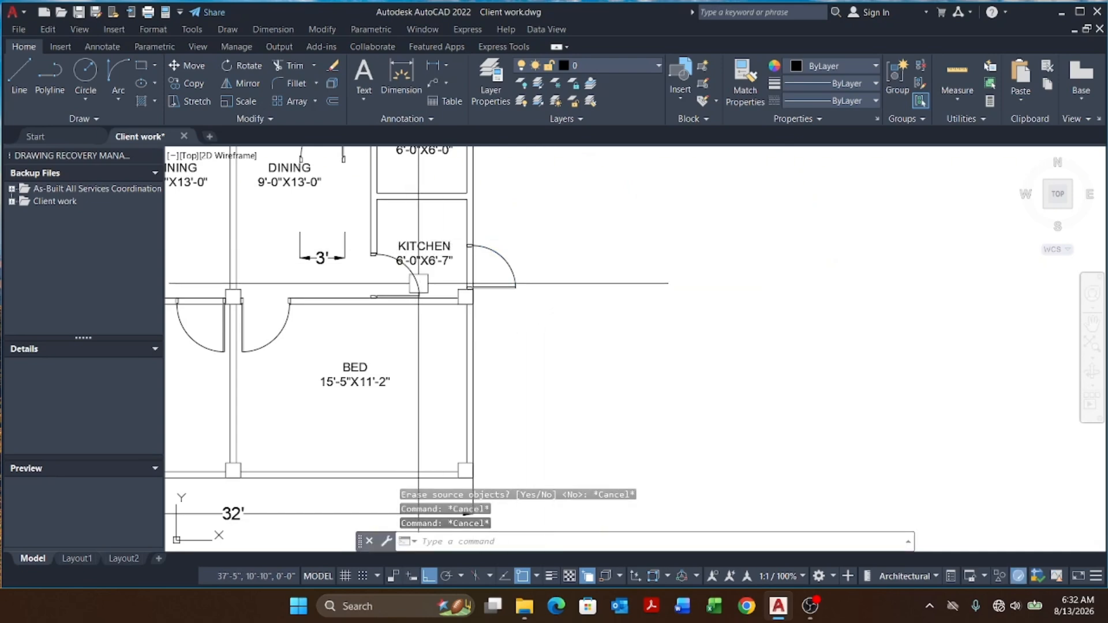
Step: Try to trim the wall line crossing the copied door's opening
{"action": "scroll", "coordinate": [403, 244], "scroll_direction": "up", "scroll_amount": 4}
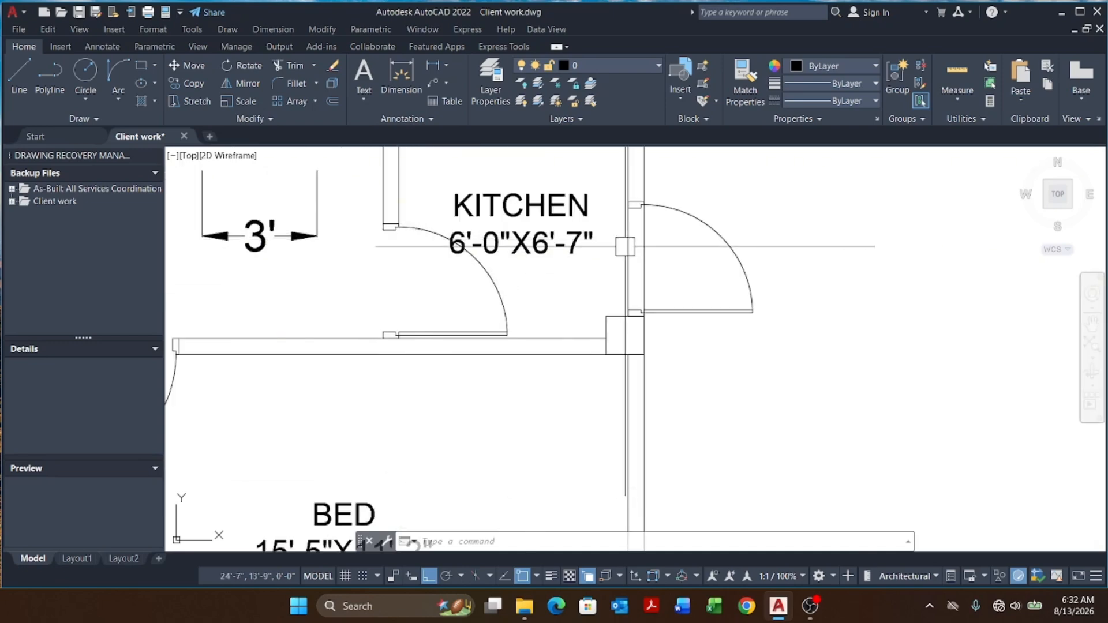
{"action": "scroll", "coordinate": [625, 247], "scroll_direction": "down", "scroll_amount": 3}
{"action": "scroll", "coordinate": [508, 277], "scroll_direction": "up", "scroll_amount": 3}
{"action": "left_click", "coordinate": [544, 287]}
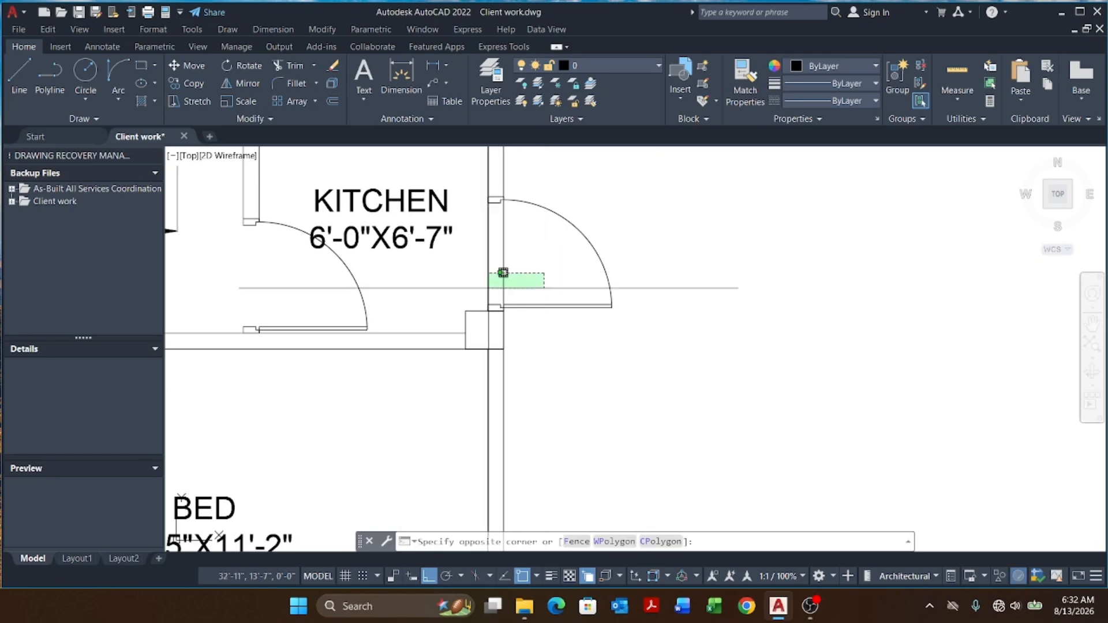
{"action": "key", "text": "Escape"}
{"action": "key", "text": "Escape"}
{"action": "type", "text": "T"}
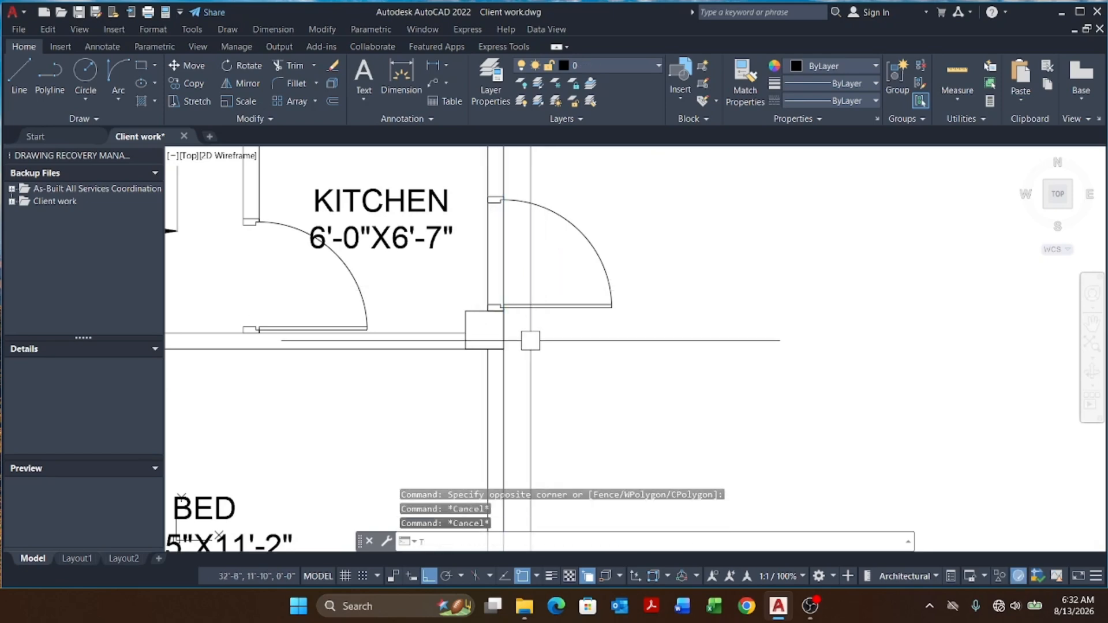
{"action": "type", "text": "R"}
{"action": "key", "text": "Return"}
{"action": "scroll", "coordinate": [519, 337], "scroll_direction": "up", "scroll_amount": 2}
{"action": "left_click", "coordinate": [496, 320]}
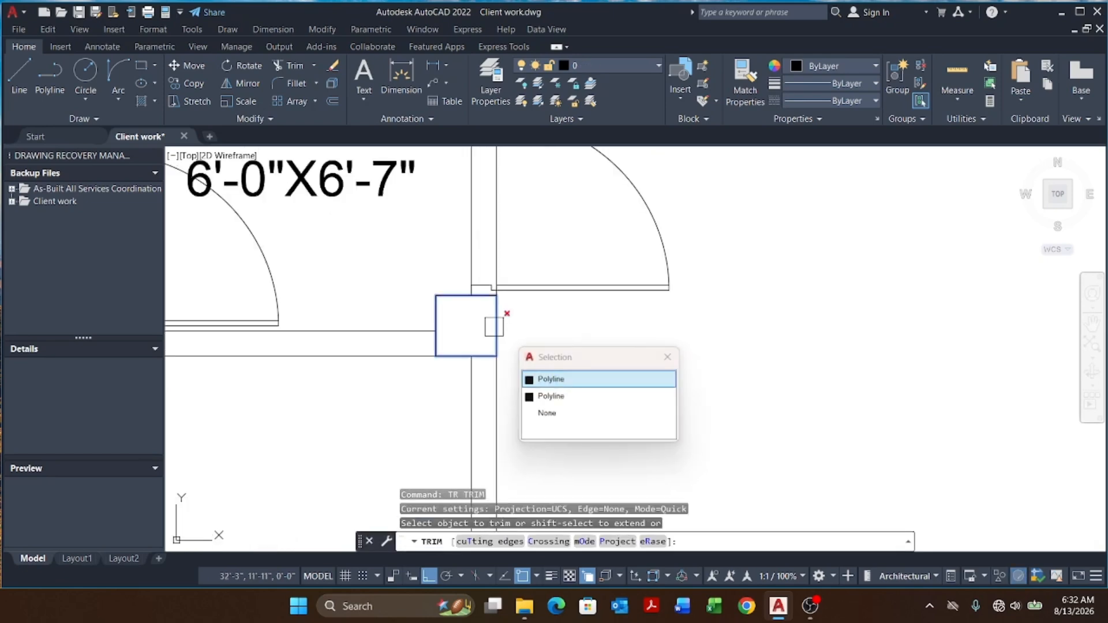
{"action": "left_click", "coordinate": [562, 398]}
{"action": "key", "text": "Escape"}
{"action": "key", "text": "Escape"}
{"action": "key", "text": "Escape"}
{"action": "scroll", "coordinate": [546, 388], "scroll_direction": "down", "scroll_amount": 6}
{"action": "scroll", "coordinate": [545, 340], "scroll_direction": "up", "scroll_amount": 4}
{"action": "left_click", "coordinate": [546, 334]}
{"action": "left_click", "coordinate": [478, 362]}
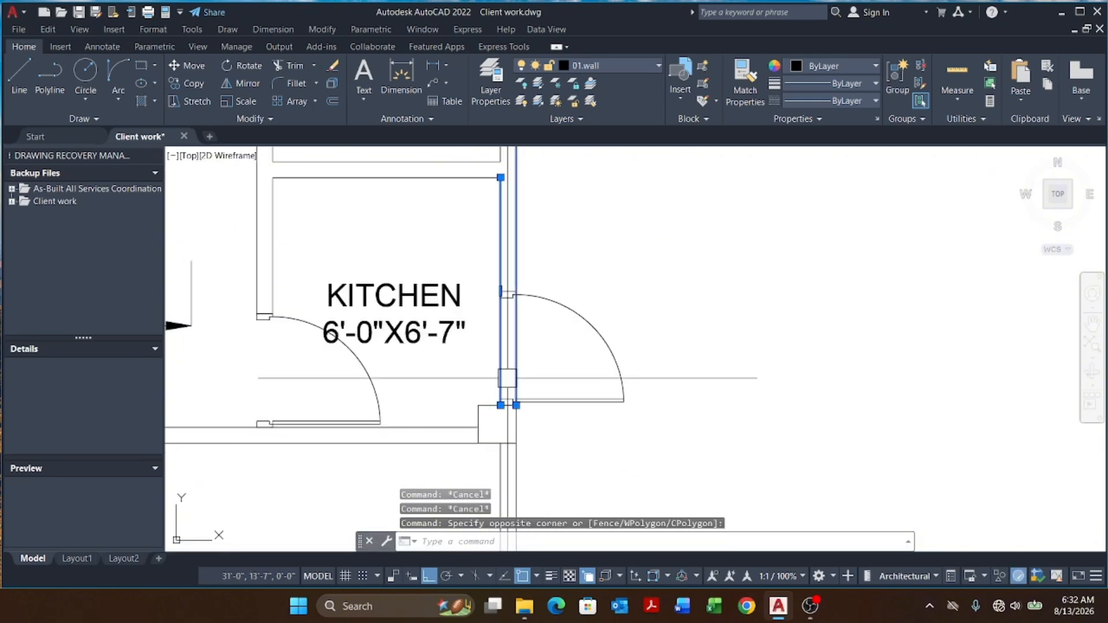
{"action": "scroll", "coordinate": [507, 378], "scroll_direction": "up", "scroll_amount": 3}
{"action": "left_click", "coordinate": [549, 272]}
{"action": "left_click", "coordinate": [427, 411]}
{"action": "scroll", "coordinate": [518, 382], "scroll_direction": "down", "scroll_amount": 3}
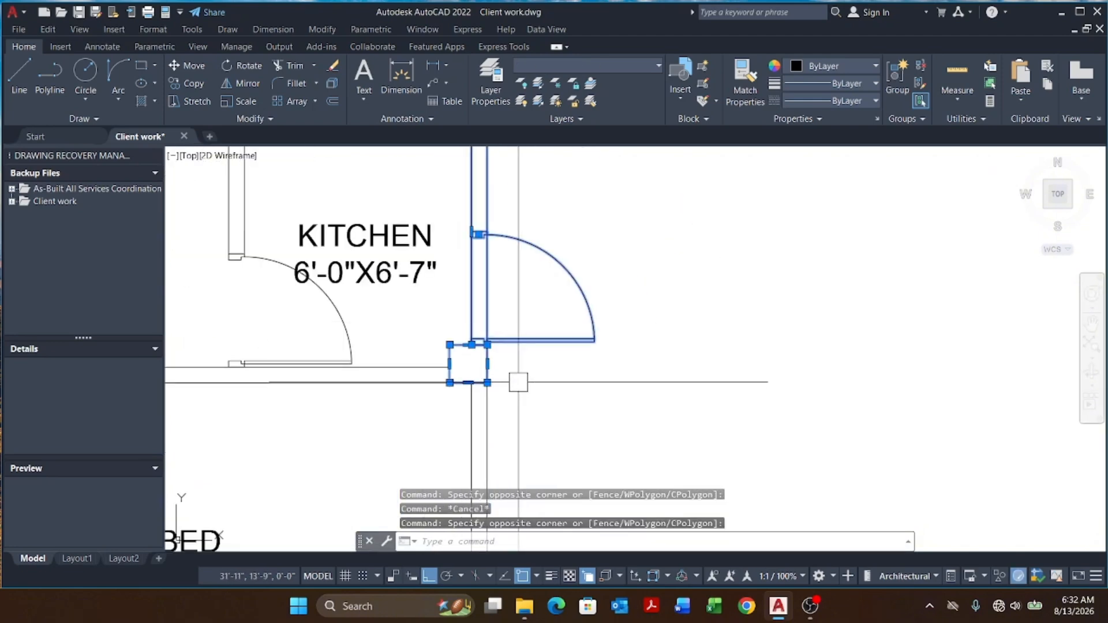
{"action": "left_click", "coordinate": [527, 369], "text": "shift"}
{"action": "left_click", "coordinate": [369, 398], "text": "shift"}
{"action": "type", "text": "s"}
{"action": "key", "text": "Return"}
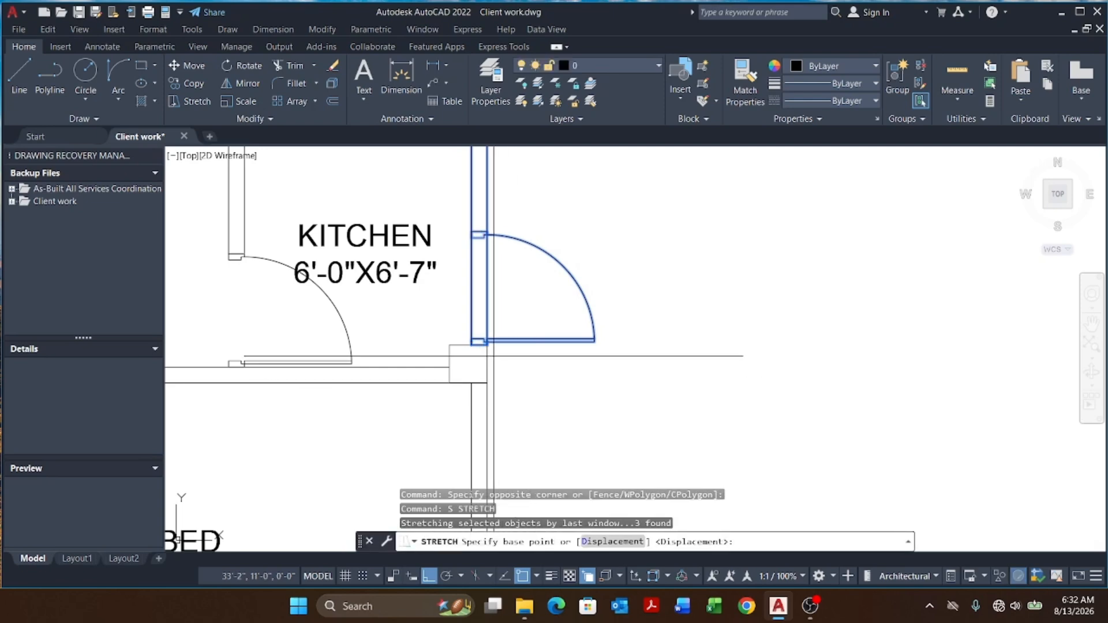
{"action": "scroll", "coordinate": [486, 365], "scroll_direction": "up", "scroll_amount": 3}
{"action": "left_click", "coordinate": [452, 317]}
{"action": "scroll", "coordinate": [477, 323], "scroll_direction": "down", "scroll_amount": 5}
{"action": "scroll", "coordinate": [478, 277], "scroll_direction": "up", "scroll_amount": 3}
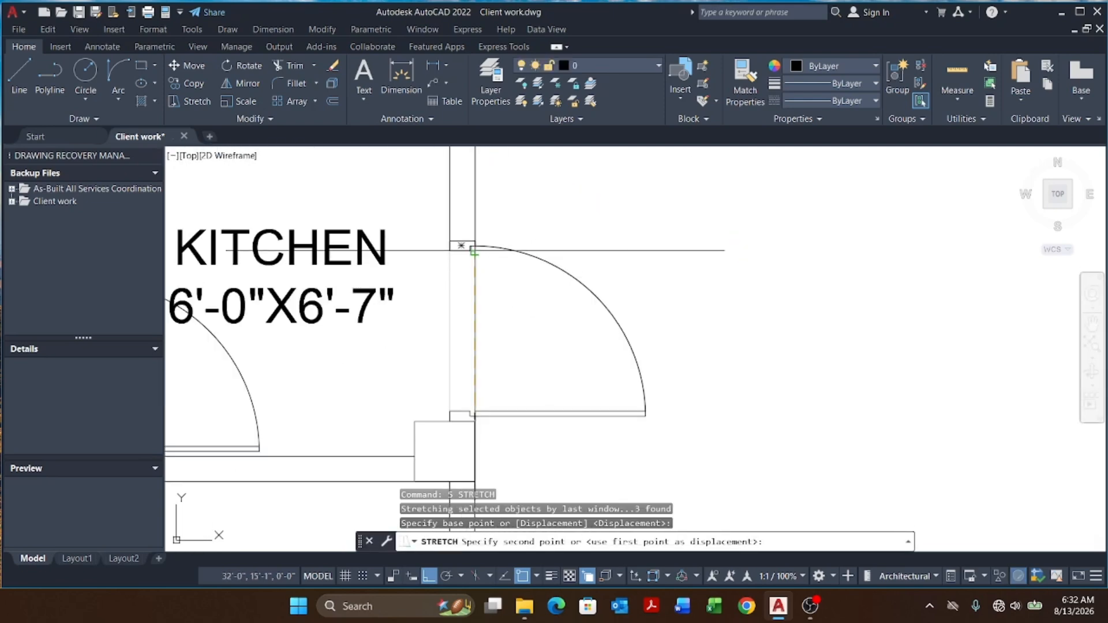
{"action": "key", "text": "Escape"}
{"action": "key", "text": "Escape"}
{"action": "key", "text": "Escape"}
Step: Erase the 3' dimension above the kitchen
{"action": "scroll", "coordinate": [519, 242], "scroll_direction": "down", "scroll_amount": 5}
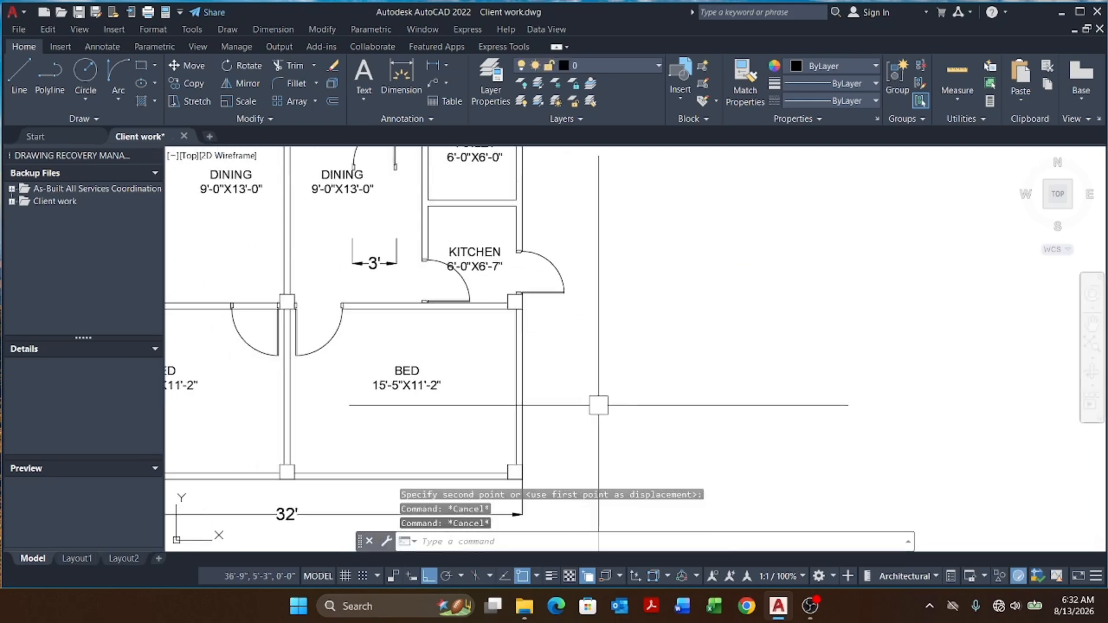
{"action": "scroll", "coordinate": [291, 283], "scroll_direction": "up", "scroll_amount": 2}
{"action": "left_click", "coordinate": [393, 249]}
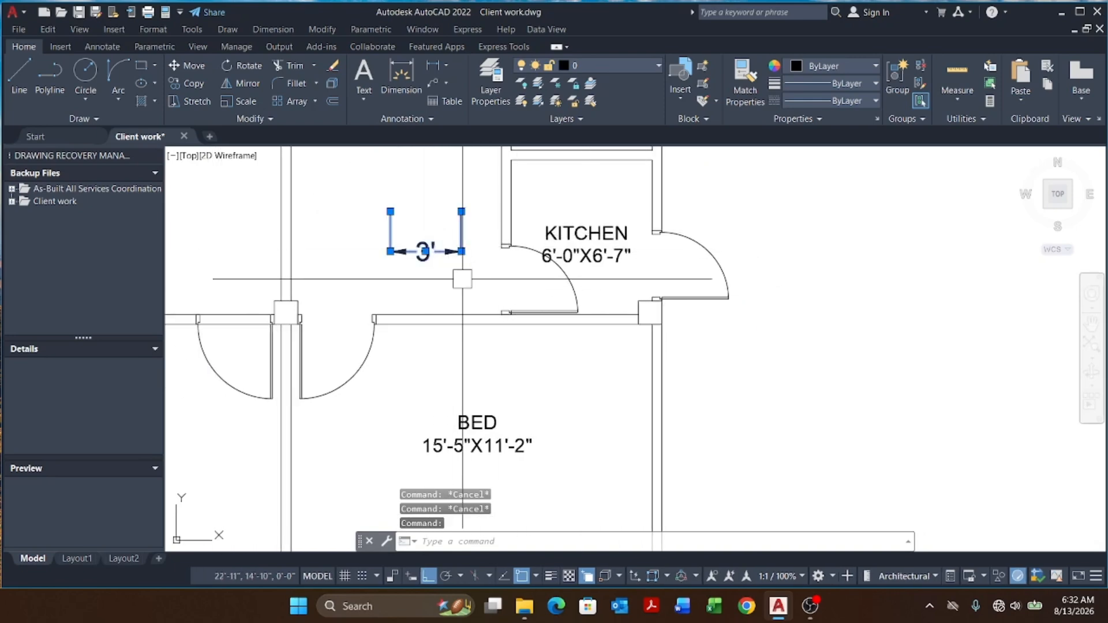
{"action": "type", "text": "E"}
{"action": "key", "text": "Return"}
Step: Mirror the kitchen door about a vertical line at its hinge, erasing the source, to flip its swing
{"action": "left_click", "coordinate": [568, 277]}
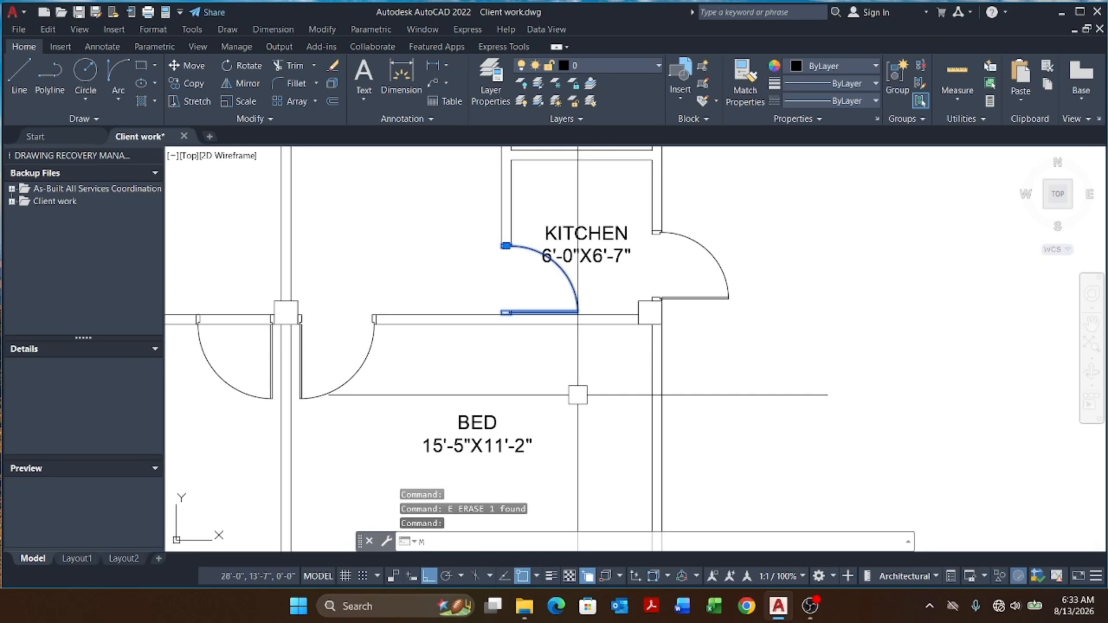
{"action": "type", "text": "MI"}
{"action": "key", "text": "Return"}
{"action": "scroll", "coordinate": [502, 314], "scroll_direction": "up", "scroll_amount": 6}
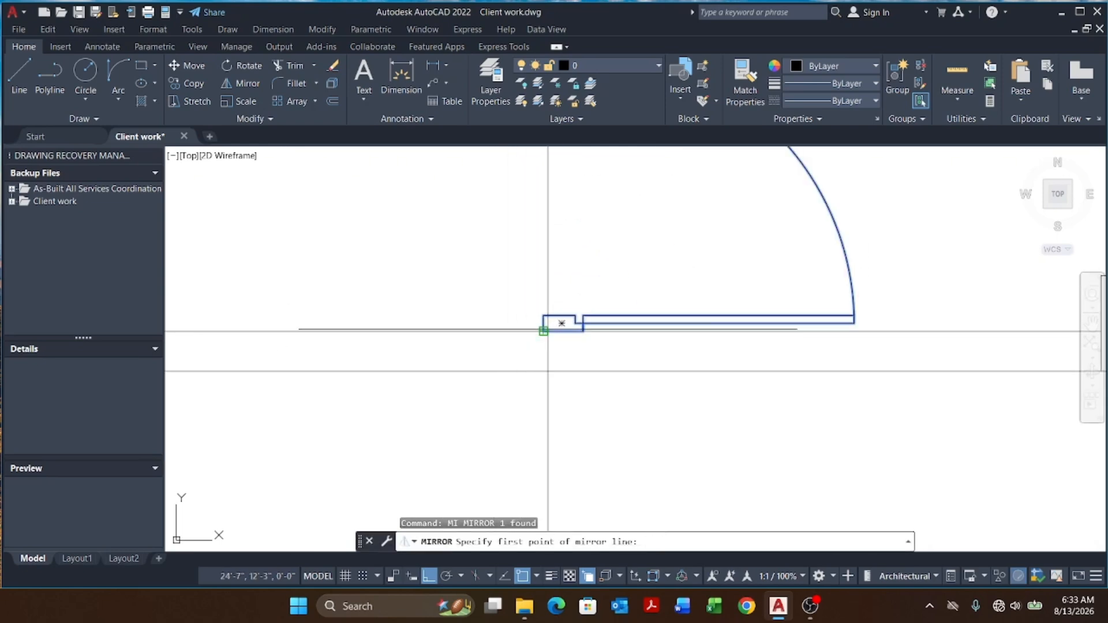
{"action": "left_click", "coordinate": [544, 323]}
{"action": "left_click", "coordinate": [557, 260]}
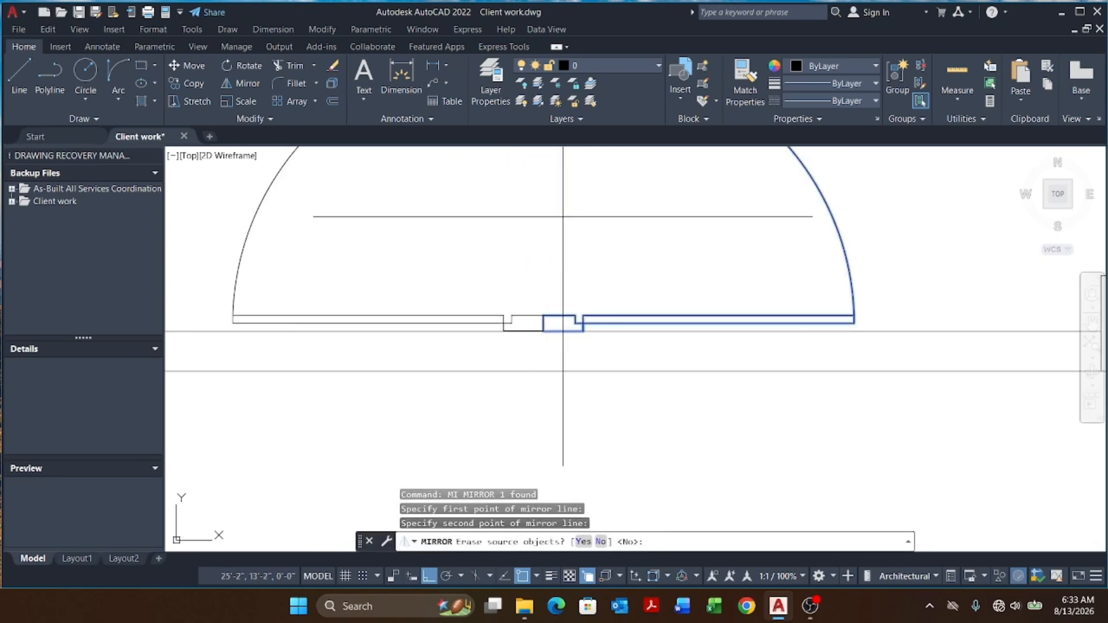
{"action": "key", "text": "Return"}
{"action": "scroll", "coordinate": [496, 297], "scroll_direction": "down", "scroll_amount": 5}
{"action": "key", "text": "Escape"}
{"action": "key", "text": "Escape"}
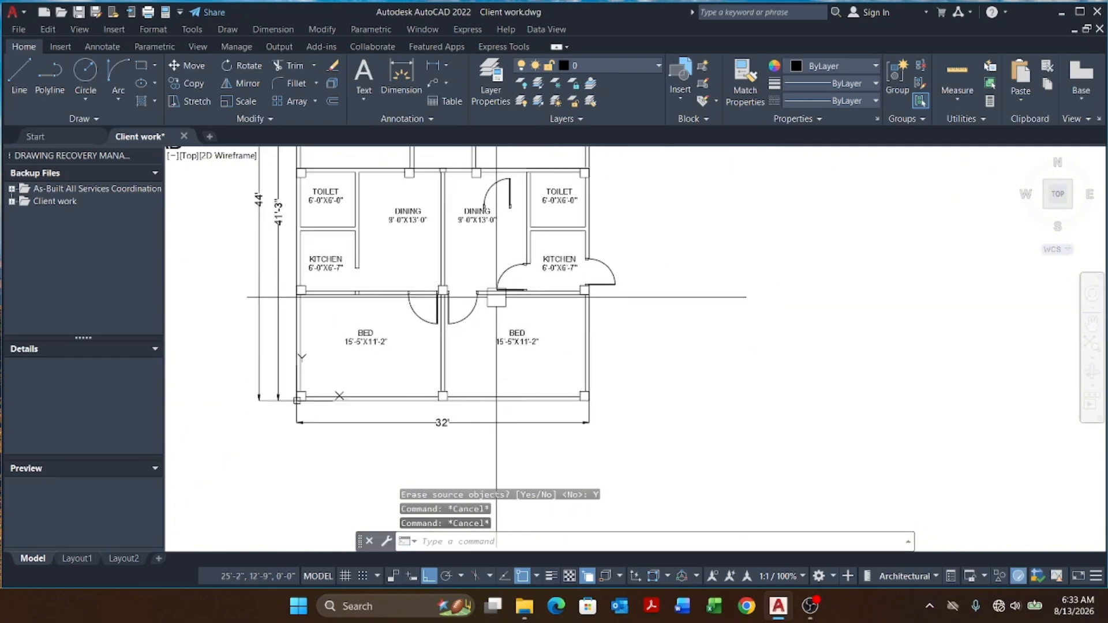
{"action": "scroll", "coordinate": [496, 277], "scroll_direction": "up", "scroll_amount": 4}
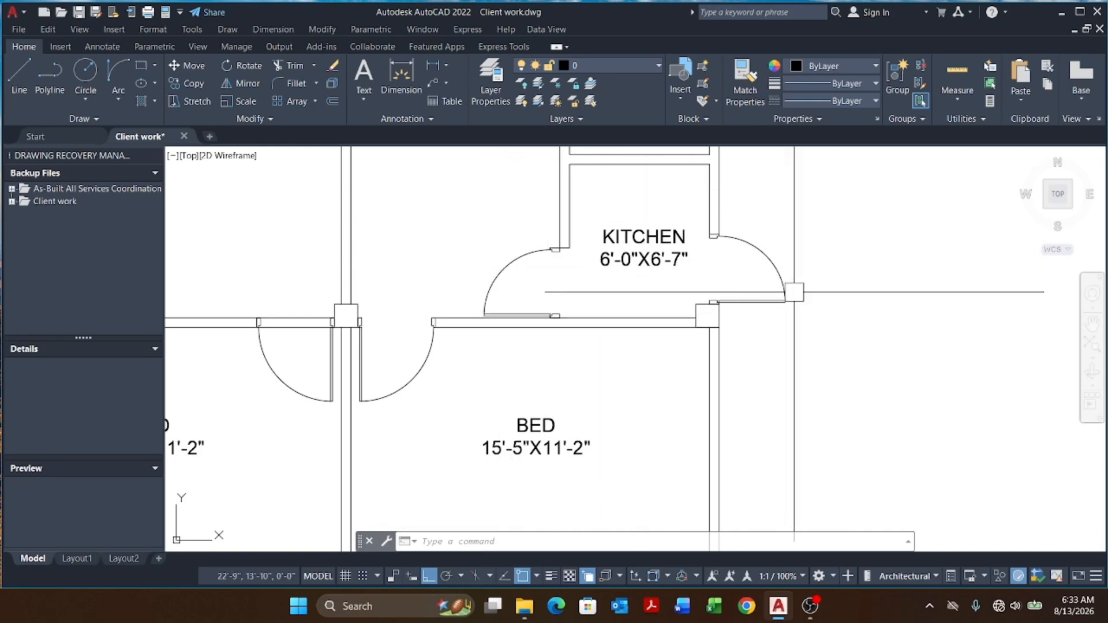
{"action": "scroll", "coordinate": [647, 249], "scroll_direction": "down", "scroll_amount": 6}
{"action": "middle_click_drag", "start_coordinate": [568, 263], "coordinate": [578, 284]}
{"action": "scroll", "coordinate": [546, 273], "scroll_direction": "up", "scroll_amount": 6}
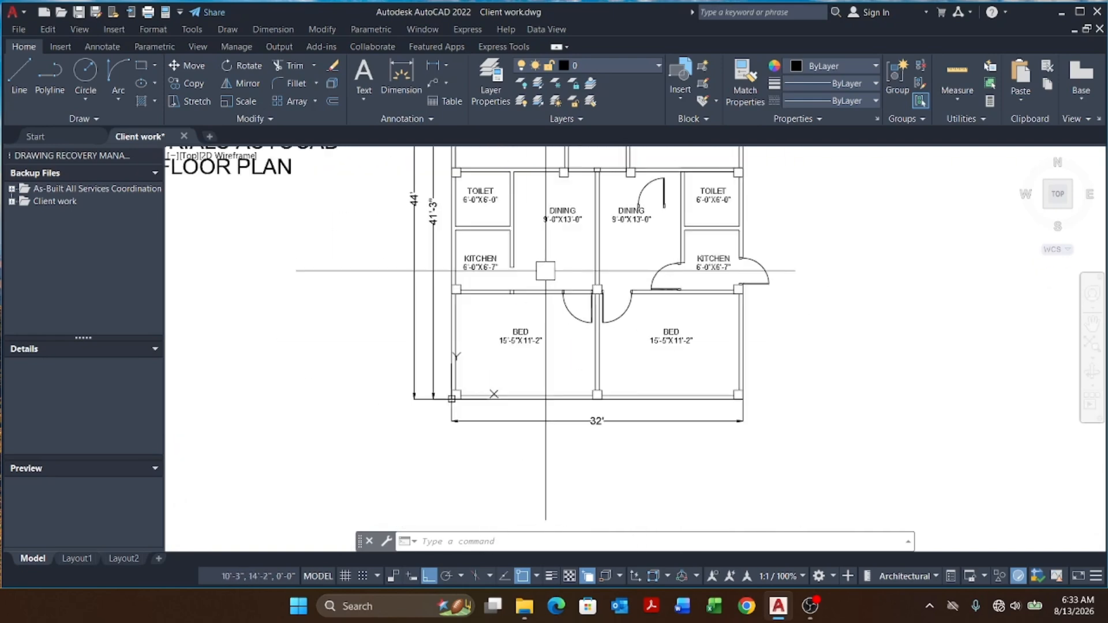
{"action": "key", "text": "Escape"}
{"action": "key", "text": "Escape"}
{"action": "key", "text": "Escape"}
Step: Stretch the lower wall line's end back to the left jamb of the bedroom door opening
{"action": "scroll", "coordinate": [598, 307], "scroll_direction": "up", "scroll_amount": 2}
{"action": "left_click", "coordinate": [604, 269]}
{"action": "left_click", "coordinate": [591, 322]}
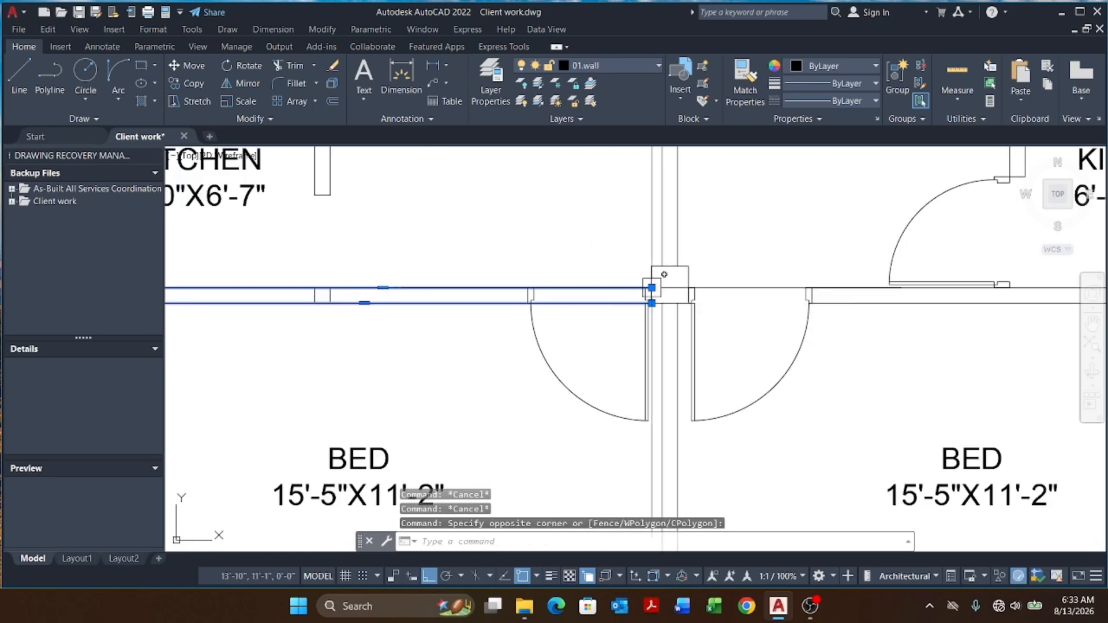
{"action": "left_click", "coordinate": [652, 287]}
{"action": "key", "text": "Escape"}
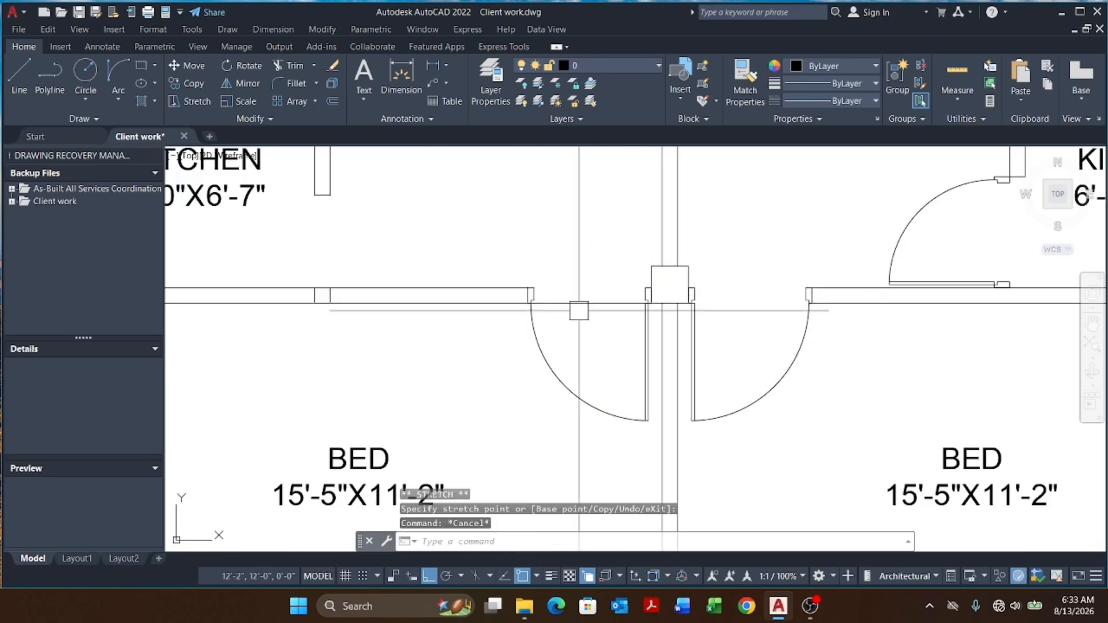
{"action": "left_click", "coordinate": [651, 303]}
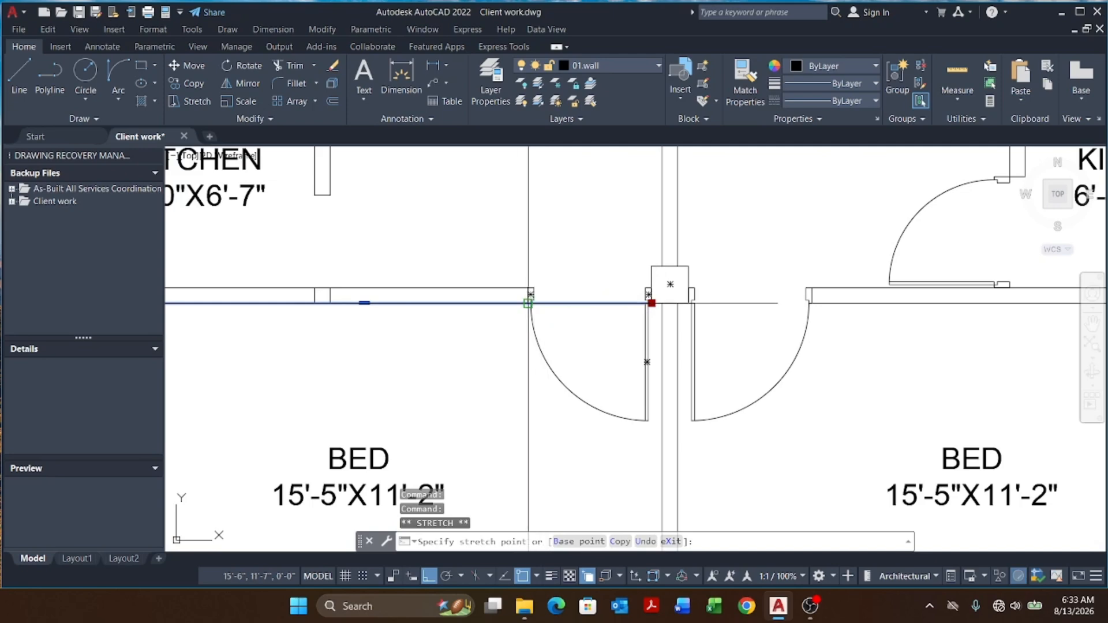
{"action": "left_click", "coordinate": [528, 302]}
{"action": "key", "text": "Escape"}
{"action": "key", "text": "Escape"}
{"action": "scroll", "coordinate": [529, 303], "scroll_direction": "down", "scroll_amount": 7}
{"action": "middle_click_drag", "start_coordinate": [651, 341], "coordinate": [654, 356]}
{"action": "key", "text": "Escape"}
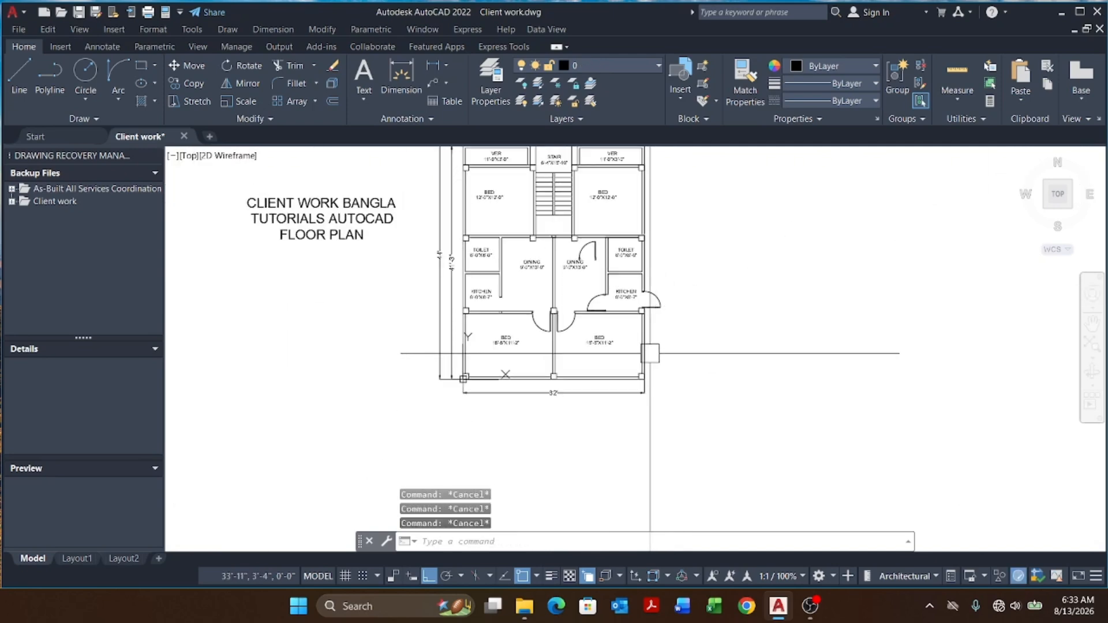
{"action": "middle_click_drag", "start_coordinate": [604, 319], "coordinate": [603, 330]}
{"action": "scroll", "coordinate": [593, 254], "scroll_direction": "up", "scroll_amount": 10}
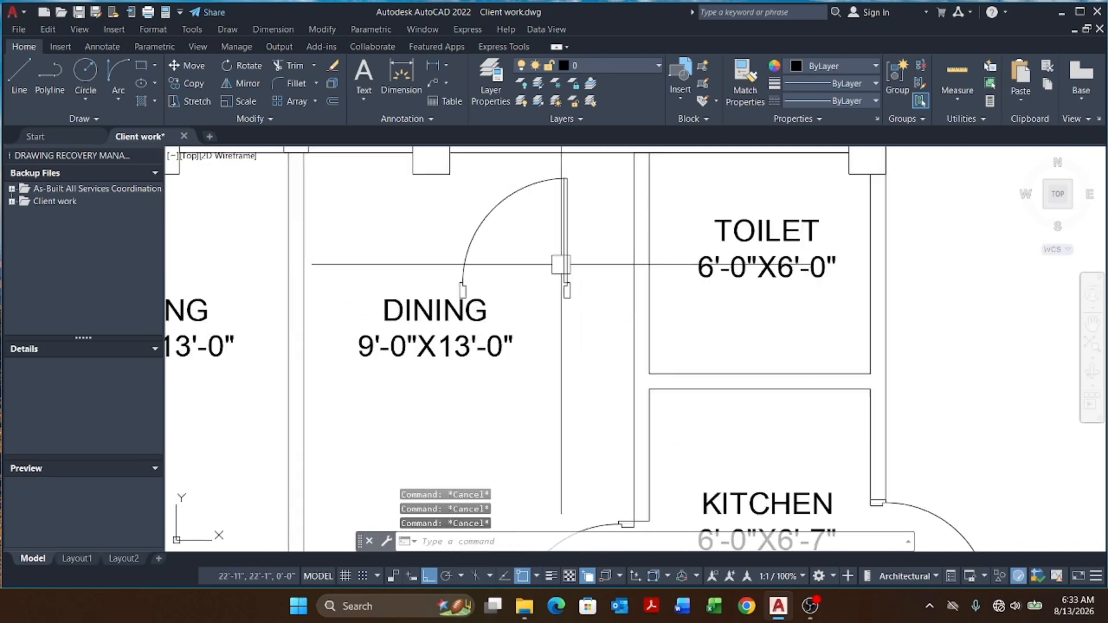
{"action": "key", "text": "Escape"}
{"action": "scroll", "coordinate": [581, 286], "scroll_direction": "down", "scroll_amount": 3}
{"action": "scroll", "coordinate": [559, 346], "scroll_direction": "up", "scroll_amount": 4}
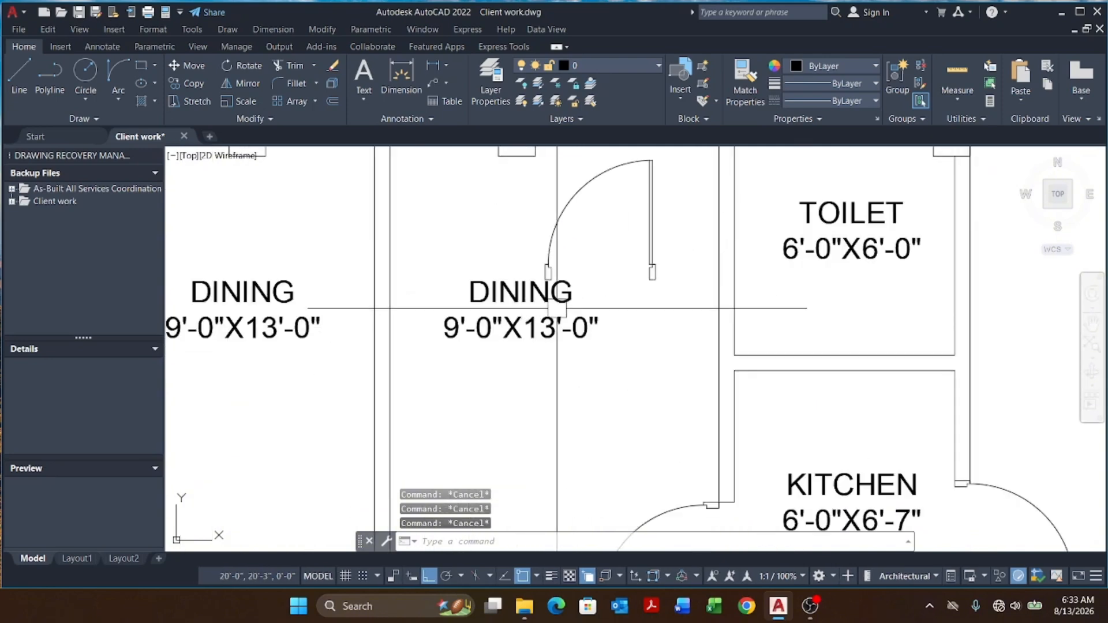
Step: Erase the existing door in the right dining room
{"action": "left_click", "coordinate": [663, 205]}
{"action": "left_click", "coordinate": [538, 252]}
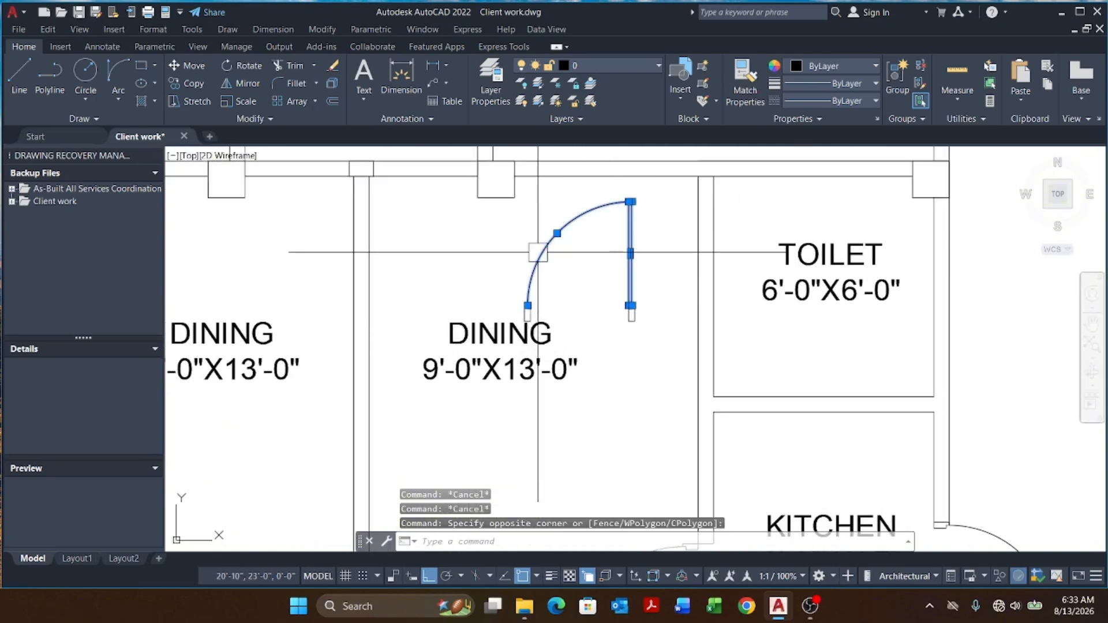
{"action": "type", "text": "E"}
{"action": "key", "text": "Return"}
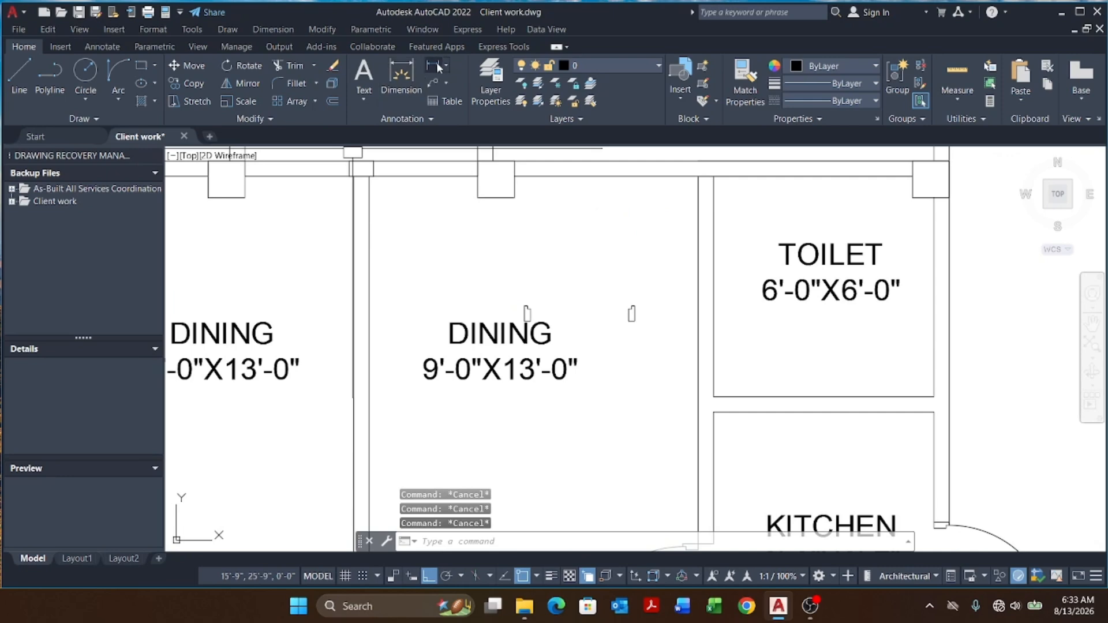
Step: Add a linear dimension across the width of the right dining room's door opening
{"action": "left_click", "coordinate": [437, 65]}
{"action": "scroll", "coordinate": [562, 306], "scroll_direction": "up", "scroll_amount": 4}
{"action": "left_click", "coordinate": [466, 347]}
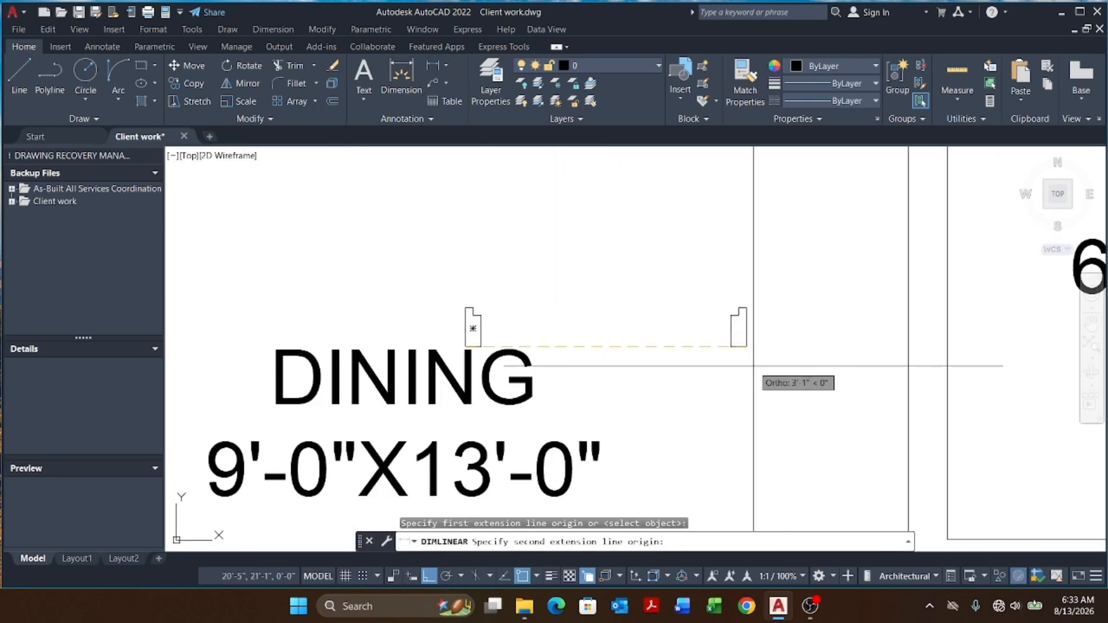
{"action": "left_click", "coordinate": [739, 346]}
{"action": "scroll", "coordinate": [724, 330], "scroll_direction": "down", "scroll_amount": 6}
{"action": "left_click", "coordinate": [724, 330]}
{"action": "scroll", "coordinate": [720, 319], "scroll_direction": "up", "scroll_amount": 4}
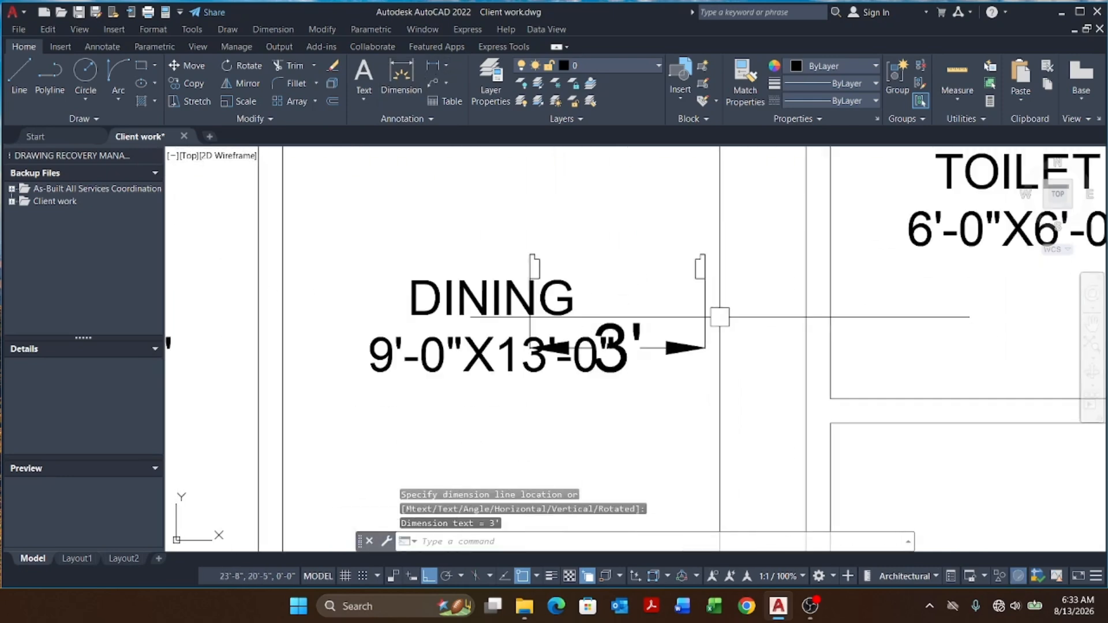
{"action": "left_click", "coordinate": [732, 212]}
Step: Stretch the opening's right jamb and its dimension 6 inches to the left
{"action": "left_click", "coordinate": [673, 417]}
{"action": "type", "text": "s"}
{"action": "key", "text": "Return"}
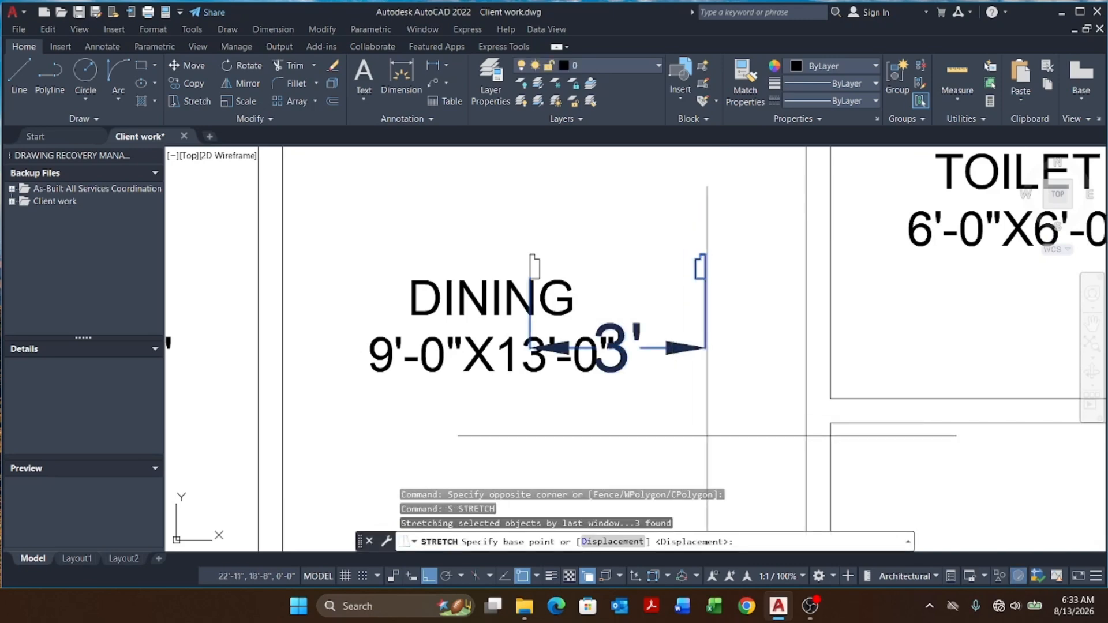
{"action": "left_click", "coordinate": [706, 437]}
{"action": "type", "text": "6"}
{"action": "key", "text": "Return"}
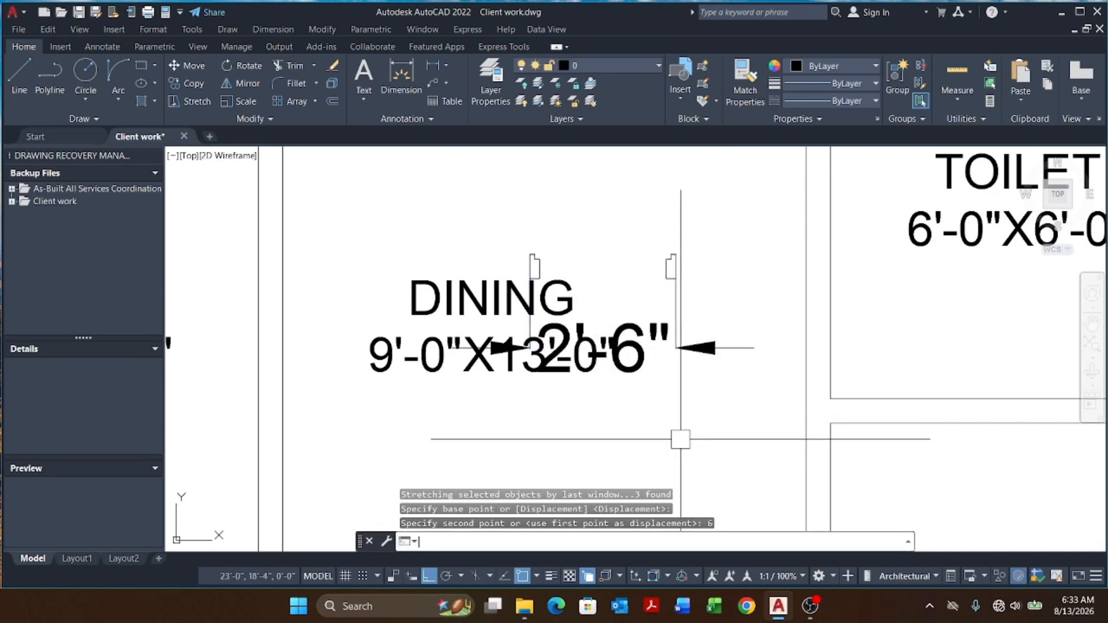
{"action": "key", "text": "Escape"}
{"action": "key", "text": "Escape"}
Step: Draw a rectangle over the dining door opening
{"action": "middle_click_drag", "start_coordinate": [702, 396], "coordinate": [699, 419]}
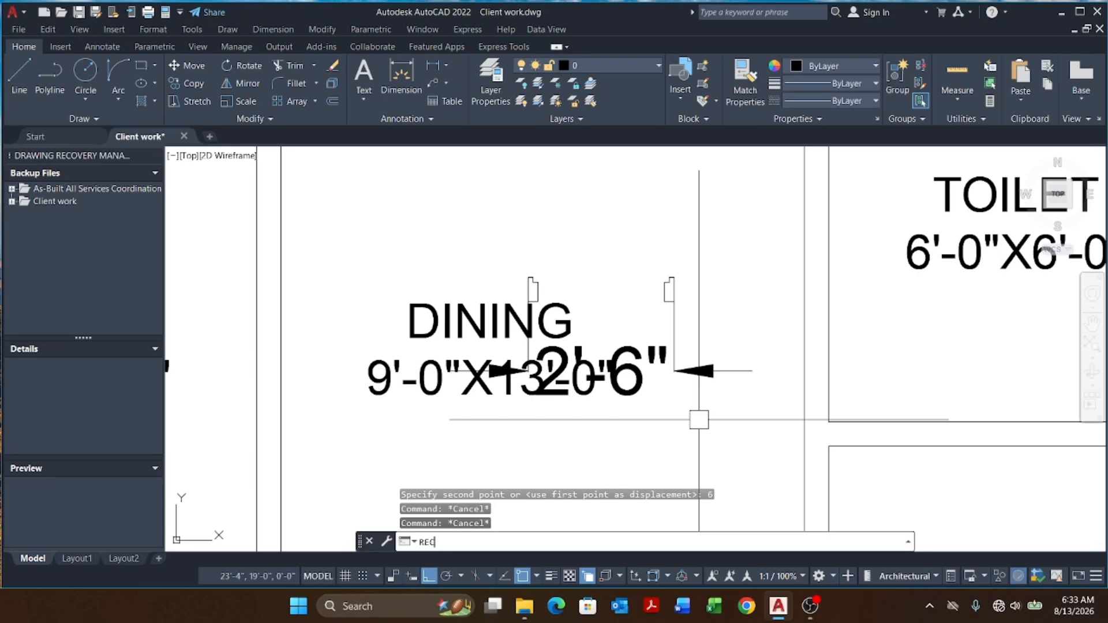
{"action": "key", "text": "Return"}
{"action": "scroll", "coordinate": [557, 303], "scroll_direction": "up", "scroll_amount": 6}
{"action": "left_click", "coordinate": [459, 218]}
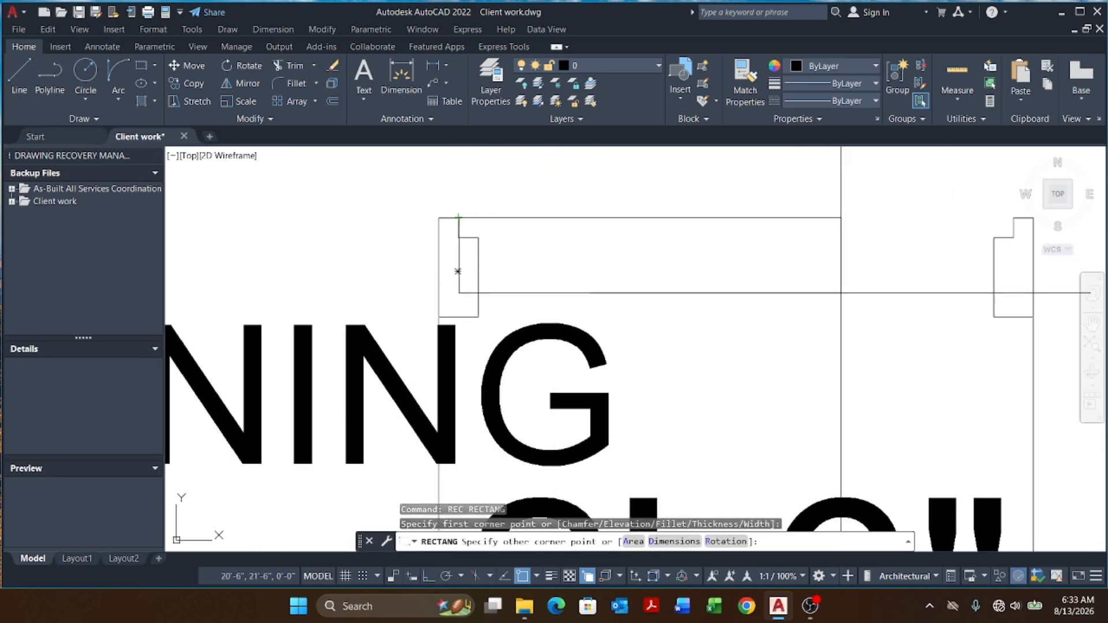
{"action": "scroll", "coordinate": [727, 365], "scroll_direction": "down", "scroll_amount": 3}
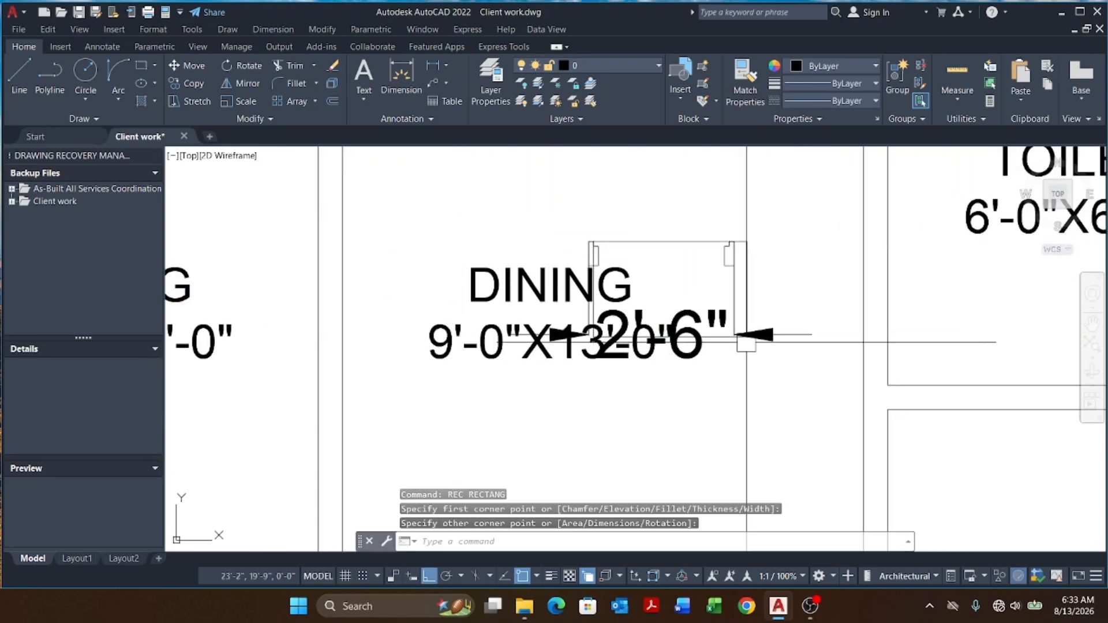
{"action": "key", "text": "Escape"}
{"action": "key", "text": "Escape"}
Step: Erase the stray rectangle together with the opening's dimension
{"action": "left_click", "coordinate": [810, 305]}
{"action": "left_click", "coordinate": [732, 371]}
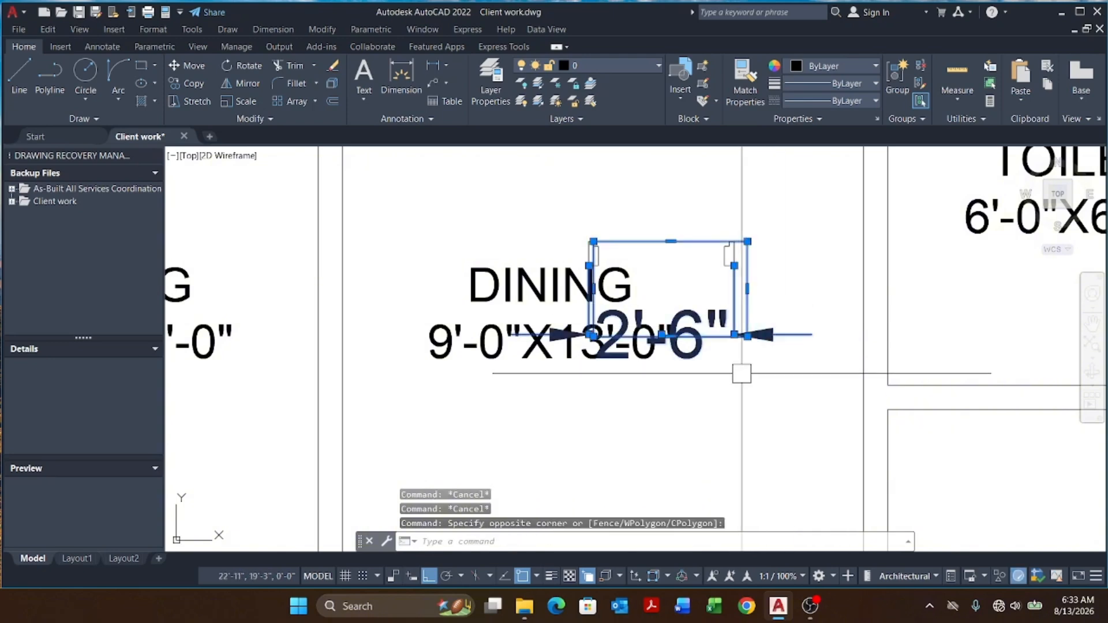
{"action": "type", "text": "e"}
{"action": "key", "text": "space"}
Step: Draw a thin rectangle spanning the dining door opening as the door leaf
{"action": "key", "text": "Escape"}
{"action": "key", "text": "Escape"}
{"action": "middle_click_drag", "start_coordinate": [695, 287], "coordinate": [665, 324]}
{"action": "key", "text": "Escape"}
{"action": "type", "text": "rec"}
{"action": "key", "text": "space"}
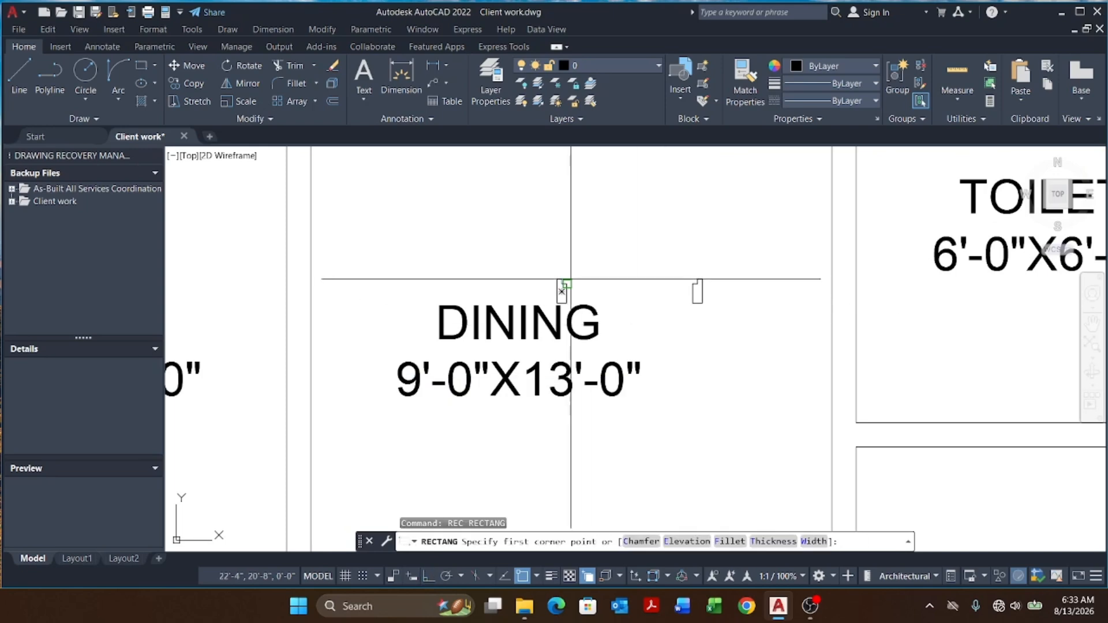
{"action": "scroll", "coordinate": [563, 278], "scroll_direction": "up", "scroll_amount": 5}
{"action": "left_click", "coordinate": [557, 284]}
{"action": "scroll", "coordinate": [591, 304], "scroll_direction": "down", "scroll_amount": 5}
{"action": "scroll", "coordinate": [726, 306], "scroll_direction": "up", "scroll_amount": 5}
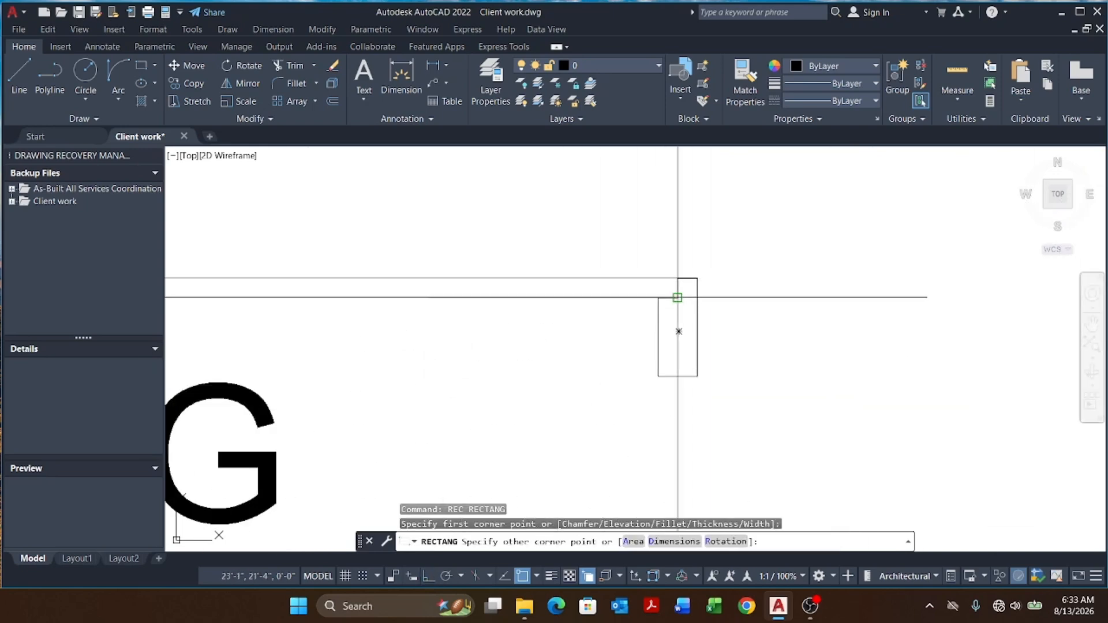
{"action": "left_click", "coordinate": [678, 297]}
{"action": "left_click", "coordinate": [650, 284]}
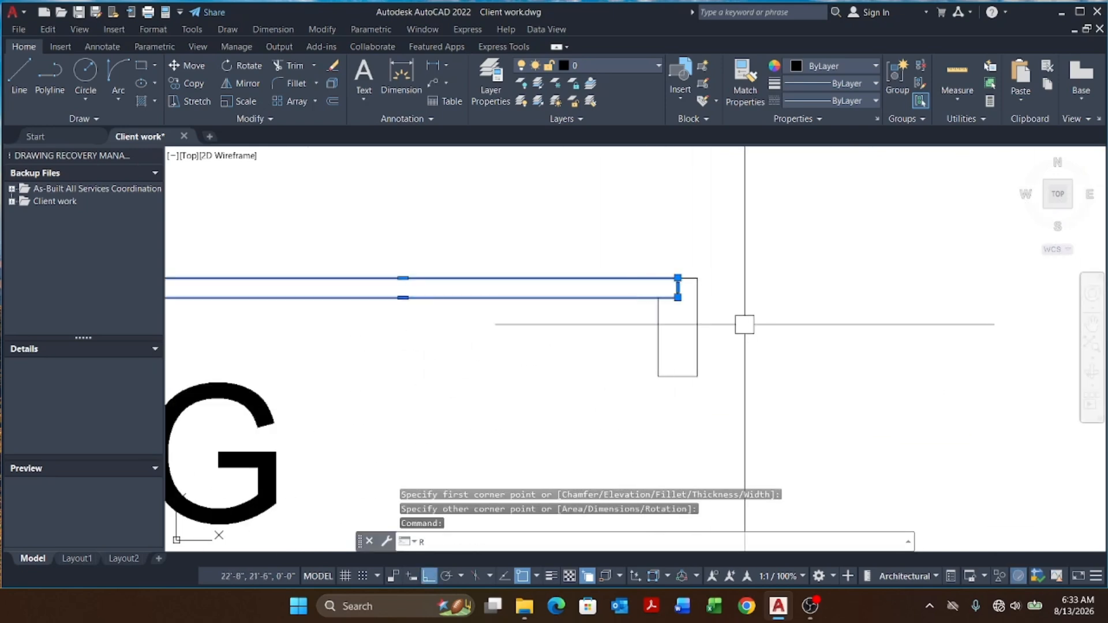
Step: Rotate the door leaf 270° about its hinge at the right jamb to stand it upright
{"action": "type", "text": "o"}
{"action": "key", "text": "space"}
{"action": "left_click", "coordinate": [677, 287]}
{"action": "scroll", "coordinate": [677, 288], "scroll_direction": "up", "scroll_amount": 3}
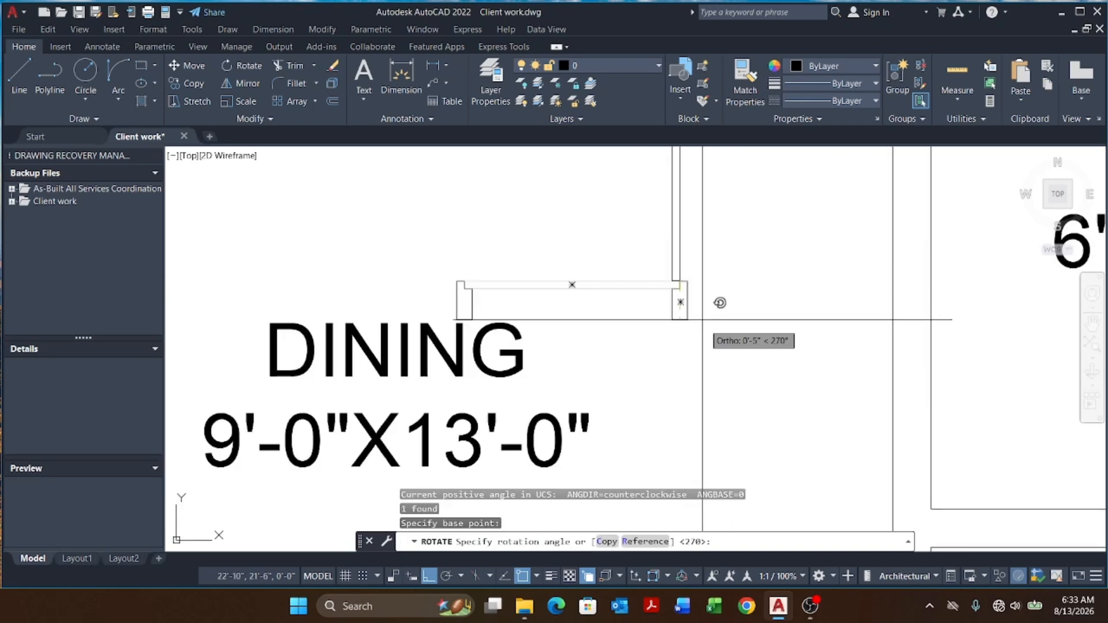
{"action": "left_click", "coordinate": [737, 382]}
{"action": "scroll", "coordinate": [679, 334], "scroll_direction": "down", "scroll_amount": 8}
{"action": "key", "text": "Escape"}
{"action": "key", "text": "Escape"}
{"action": "key", "text": "Escape"}
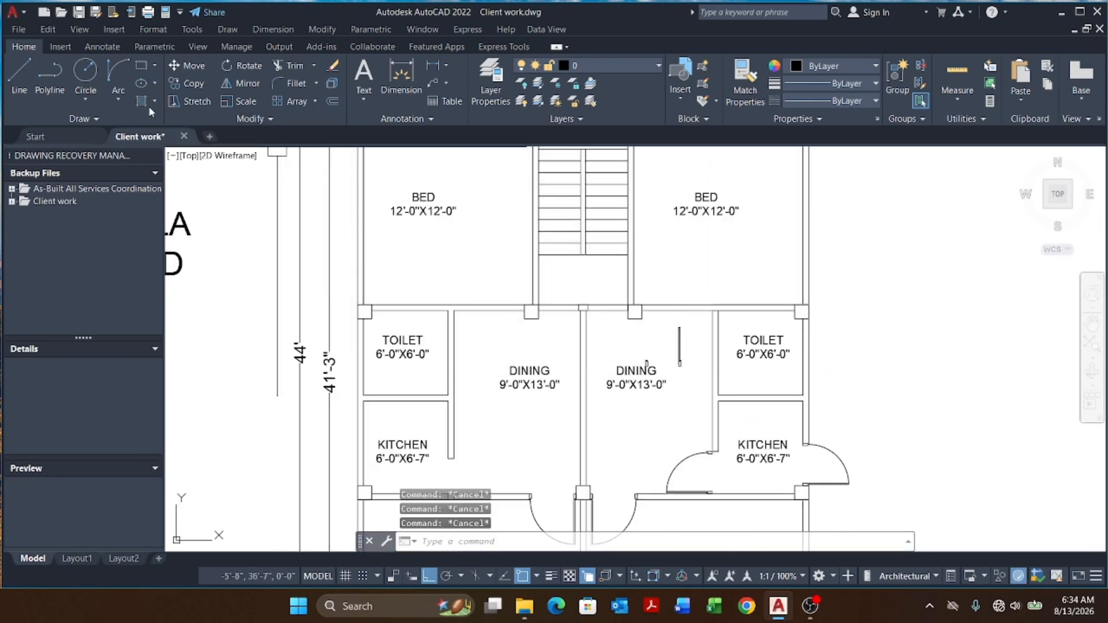
Step: Draw the door swing arc from the left jamb to the leaf's free end with Arc Start, End, Direction
{"action": "left_click", "coordinate": [110, 99]}
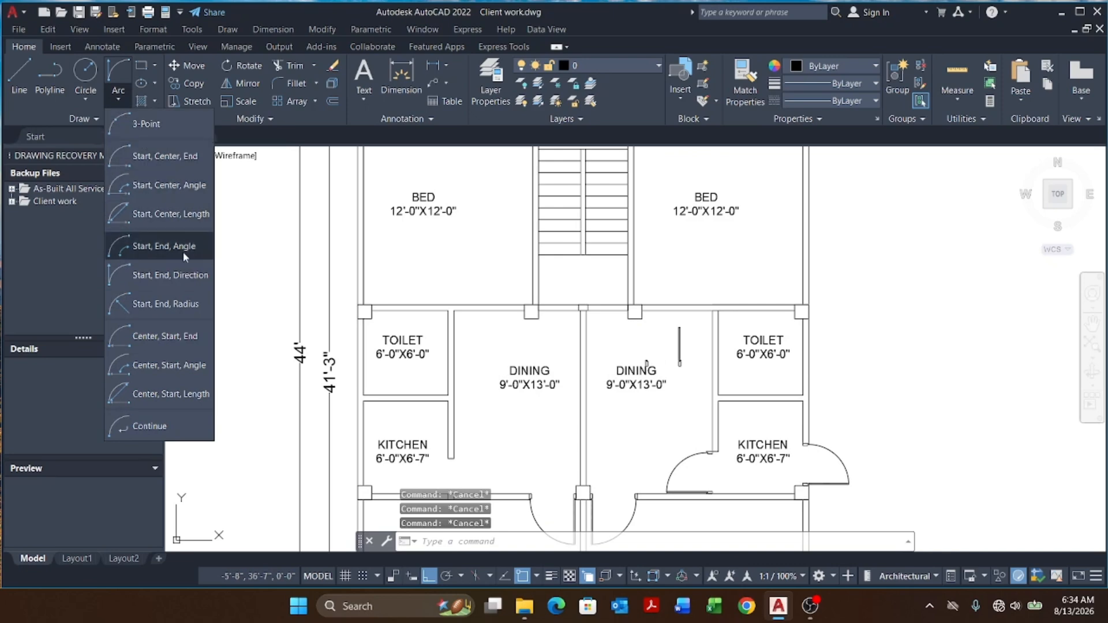
{"action": "left_click", "coordinate": [181, 275]}
{"action": "scroll", "coordinate": [678, 346], "scroll_direction": "up", "scroll_amount": 6}
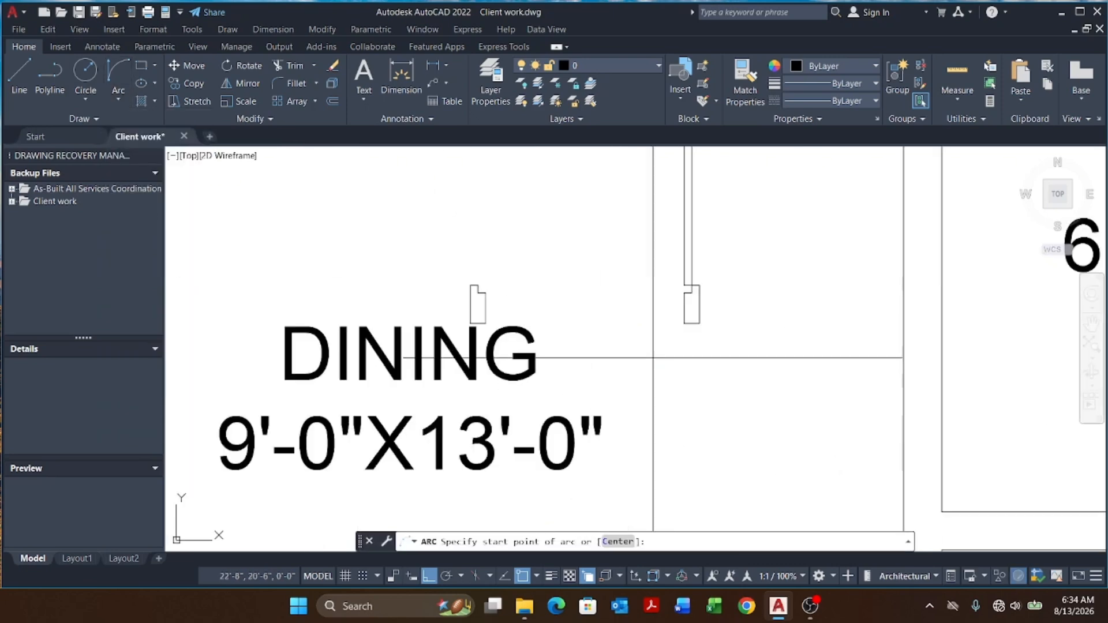
{"action": "left_click", "coordinate": [446, 278]}
{"action": "scroll", "coordinate": [488, 346], "scroll_direction": "down", "scroll_amount": 6}
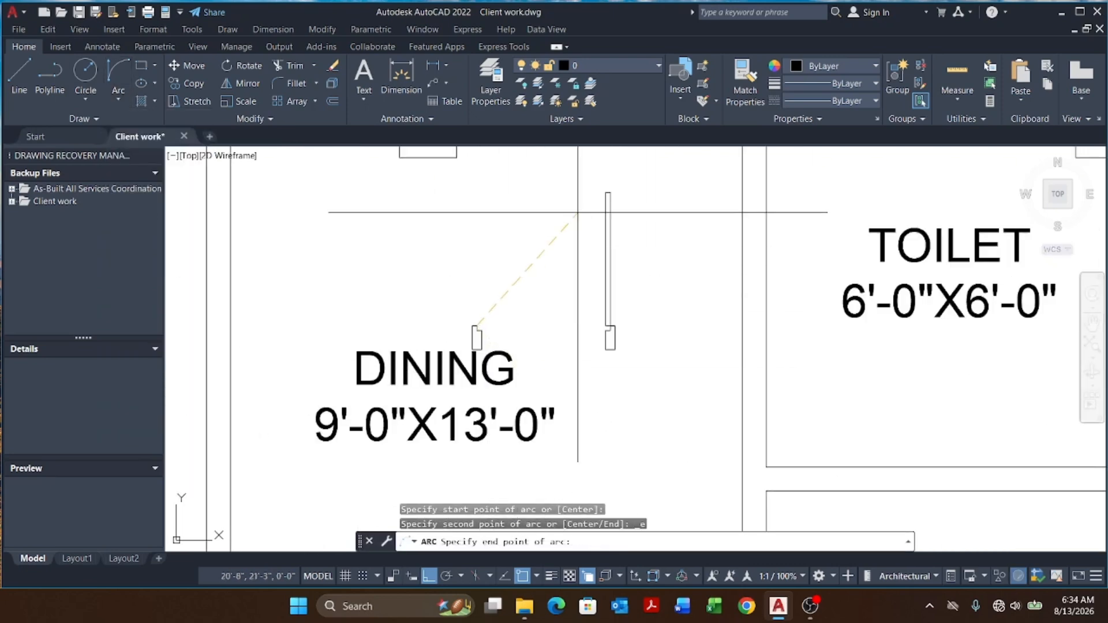
{"action": "left_click", "coordinate": [606, 189]}
{"action": "left_click", "coordinate": [549, 181]}
{"action": "scroll", "coordinate": [581, 247], "scroll_direction": "down", "scroll_amount": 4}
{"action": "scroll", "coordinate": [574, 271], "scroll_direction": "up", "scroll_amount": 4}
{"action": "key", "text": "Escape"}
{"action": "key", "text": "Escape"}
{"action": "key", "text": "Escape"}
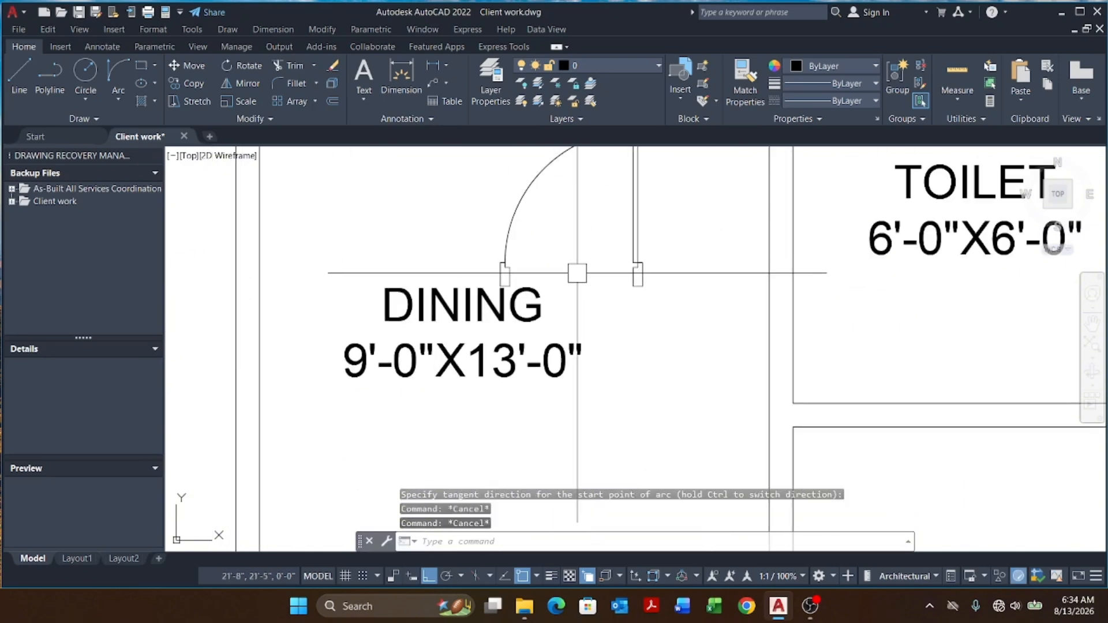
Step: Define a block named TOILET & VER from the dining door's leaf and arc, with its base point at the hinge jamb
{"action": "key", "text": "Return"}
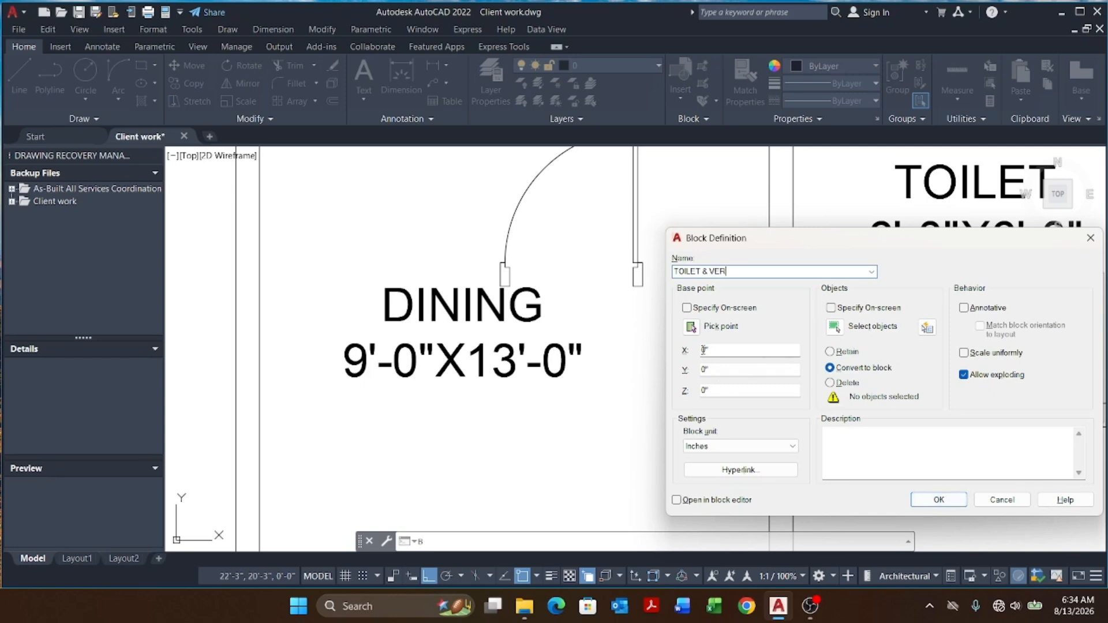
{"action": "left_click", "coordinate": [691, 327]}
{"action": "scroll", "coordinate": [494, 335], "scroll_direction": "down", "scroll_amount": 3}
{"action": "scroll", "coordinate": [545, 353], "scroll_direction": "up", "scroll_amount": 3}
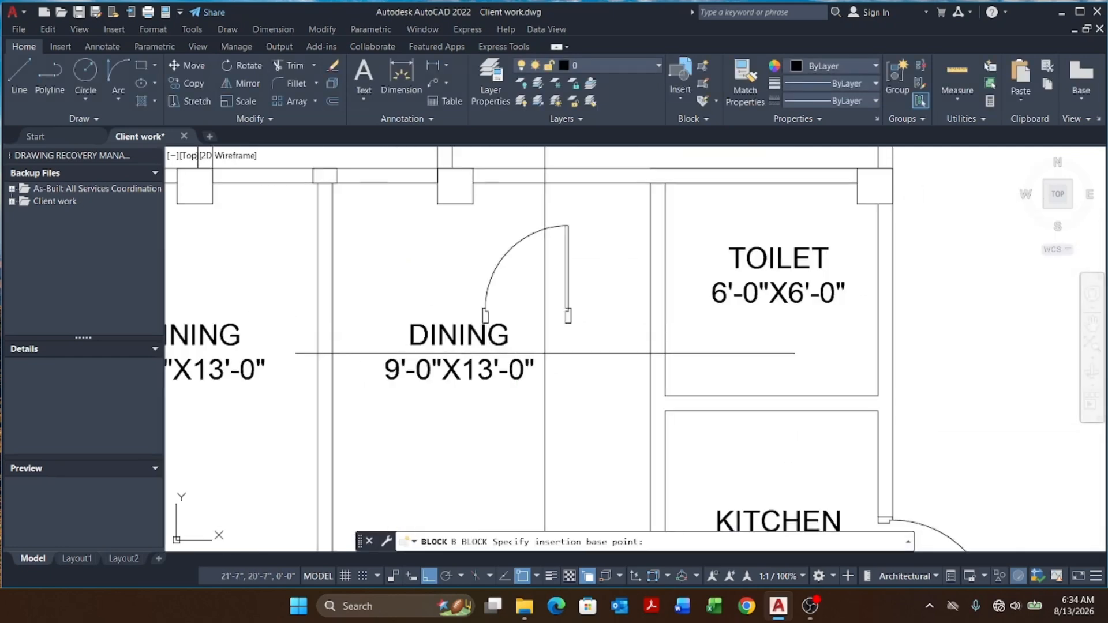
{"action": "left_click", "coordinate": [485, 312]}
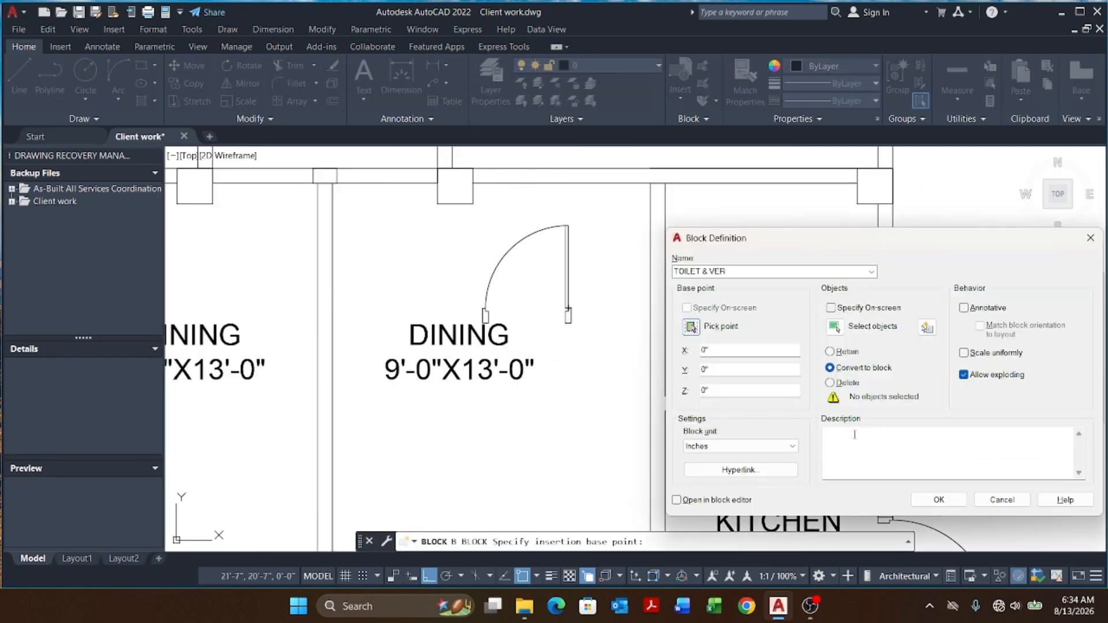
{"action": "left_click", "coordinate": [691, 326]}
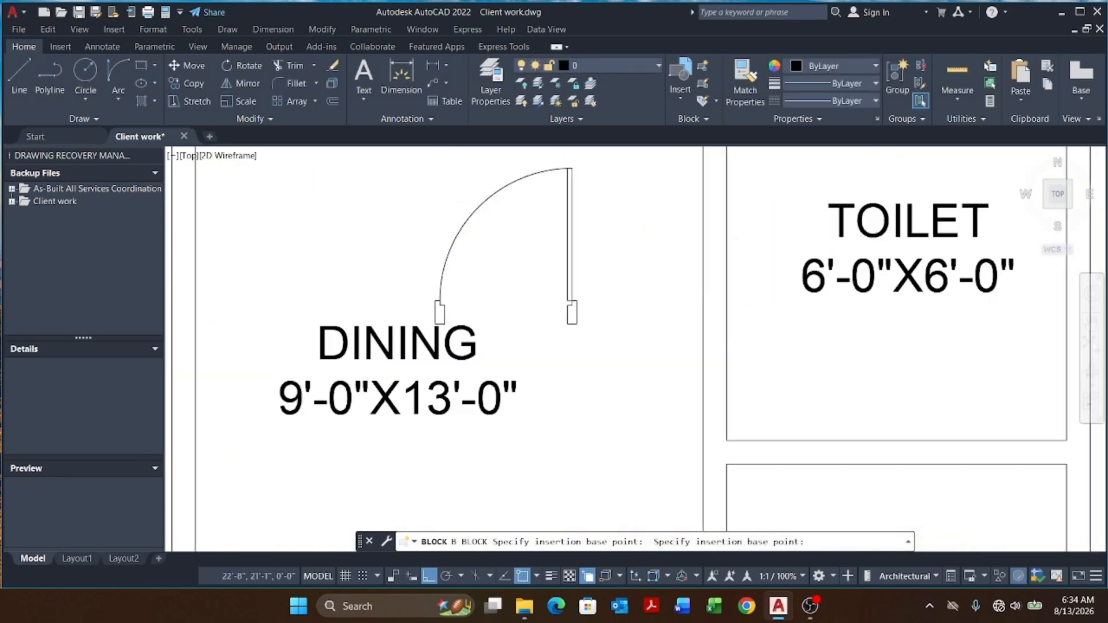
{"action": "scroll", "coordinate": [603, 287], "scroll_direction": "up", "scroll_amount": 5}
{"action": "left_click", "coordinate": [604, 288]}
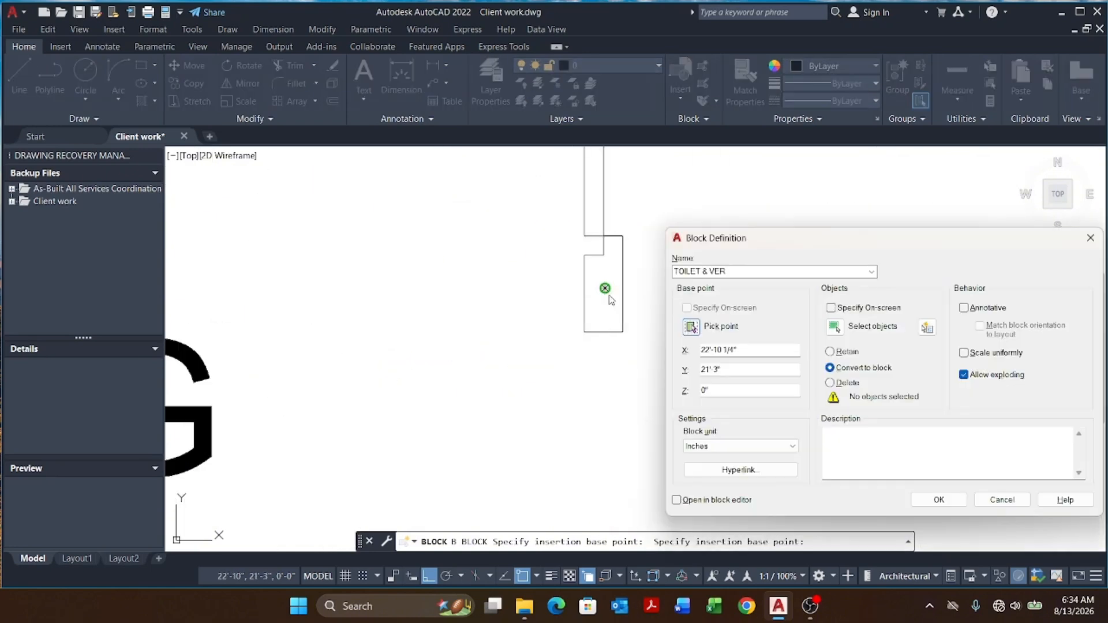
{"action": "left_click", "coordinate": [834, 328]}
{"action": "scroll", "coordinate": [664, 271], "scroll_direction": "down", "scroll_amount": 3}
{"action": "scroll", "coordinate": [660, 250], "scroll_direction": "up", "scroll_amount": 5}
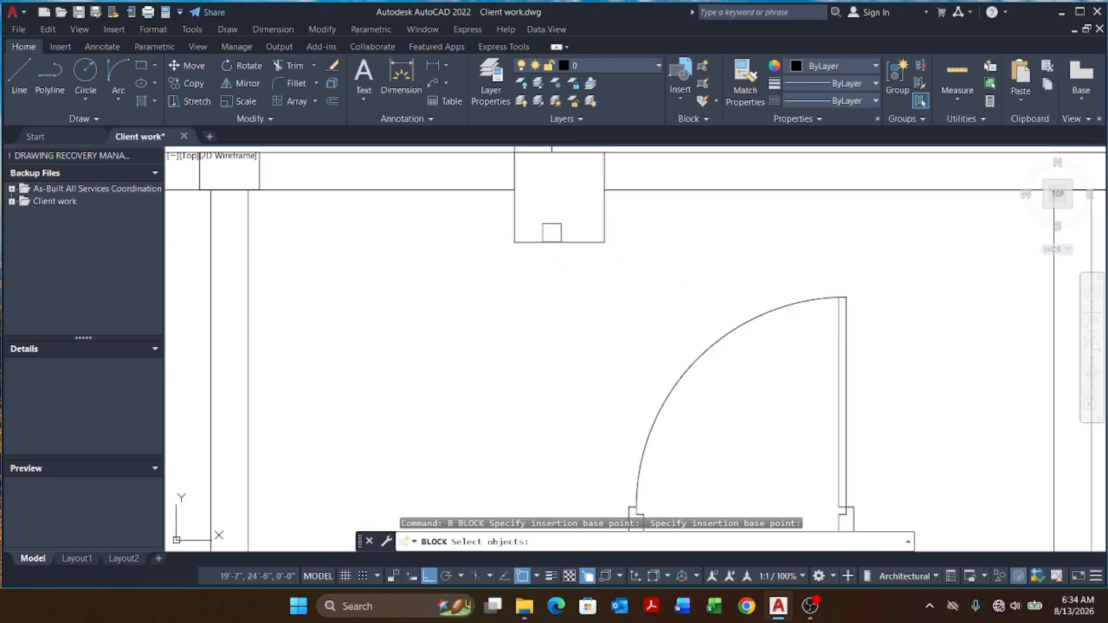
{"action": "scroll", "coordinate": [552, 233], "scroll_direction": "down", "scroll_amount": 3}
{"action": "left_click", "coordinate": [564, 238]}
{"action": "left_click", "coordinate": [741, 389]}
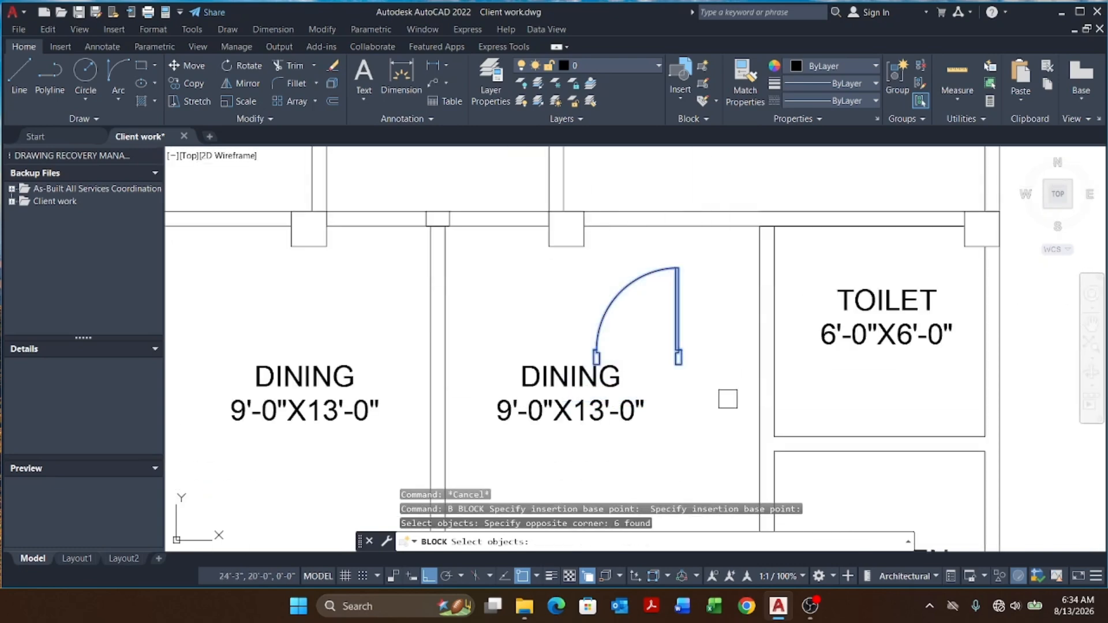
{"action": "key", "text": "Return"}
{"action": "left_click", "coordinate": [939, 499]}
{"action": "scroll", "coordinate": [517, 410], "scroll_direction": "down", "scroll_amount": 4}
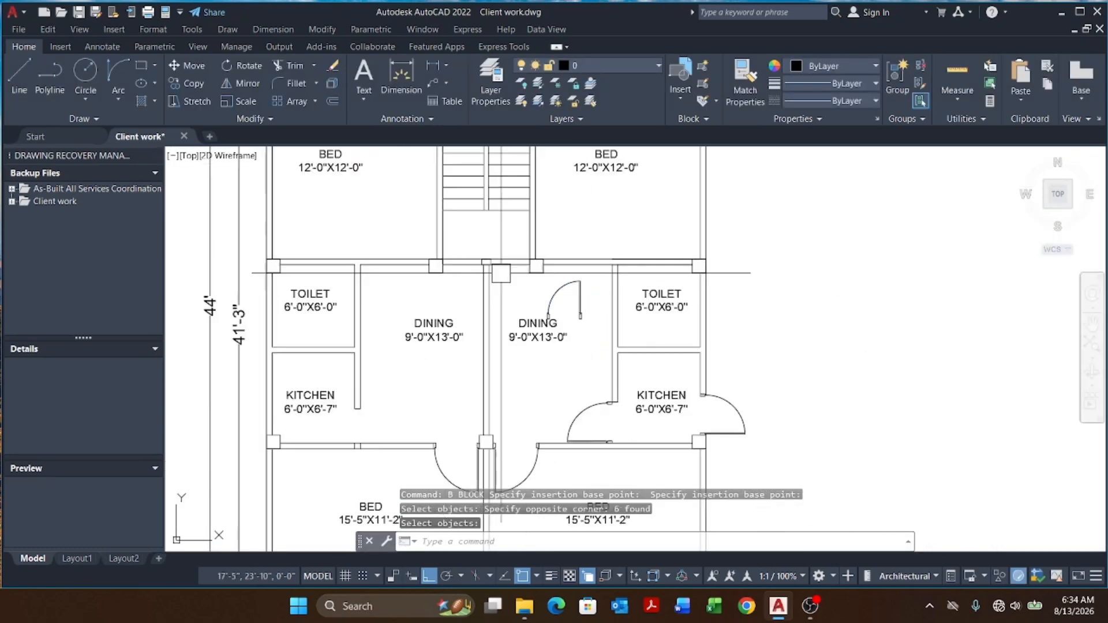
Step: Rotate the dining door block and move it into the right toilet's door opening
{"action": "scroll", "coordinate": [583, 430], "scroll_direction": "up", "scroll_amount": 4}
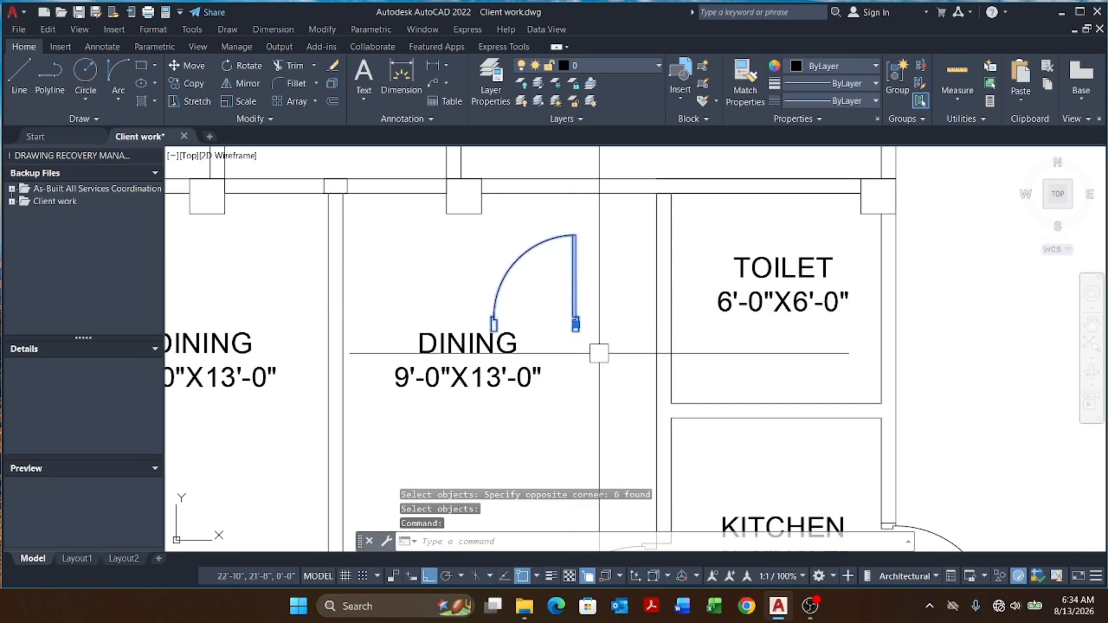
{"action": "type", "text": "O"}
{"action": "key", "text": "Return"}
{"action": "scroll", "coordinate": [578, 323], "scroll_direction": "up", "scroll_amount": 3}
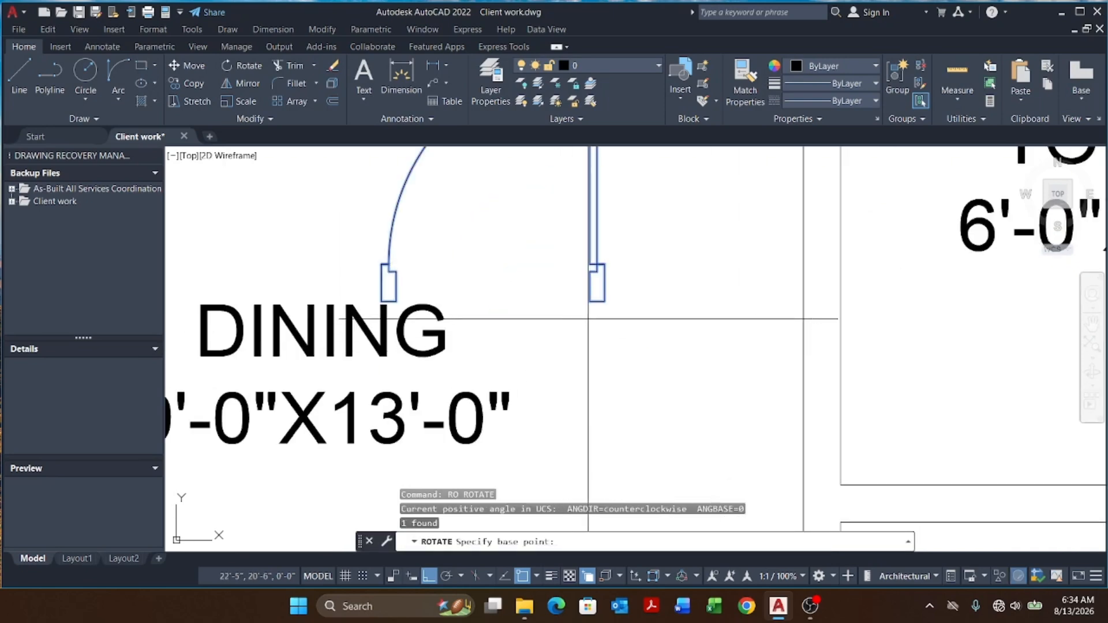
{"action": "left_click", "coordinate": [597, 301]}
{"action": "left_click", "coordinate": [639, 398]}
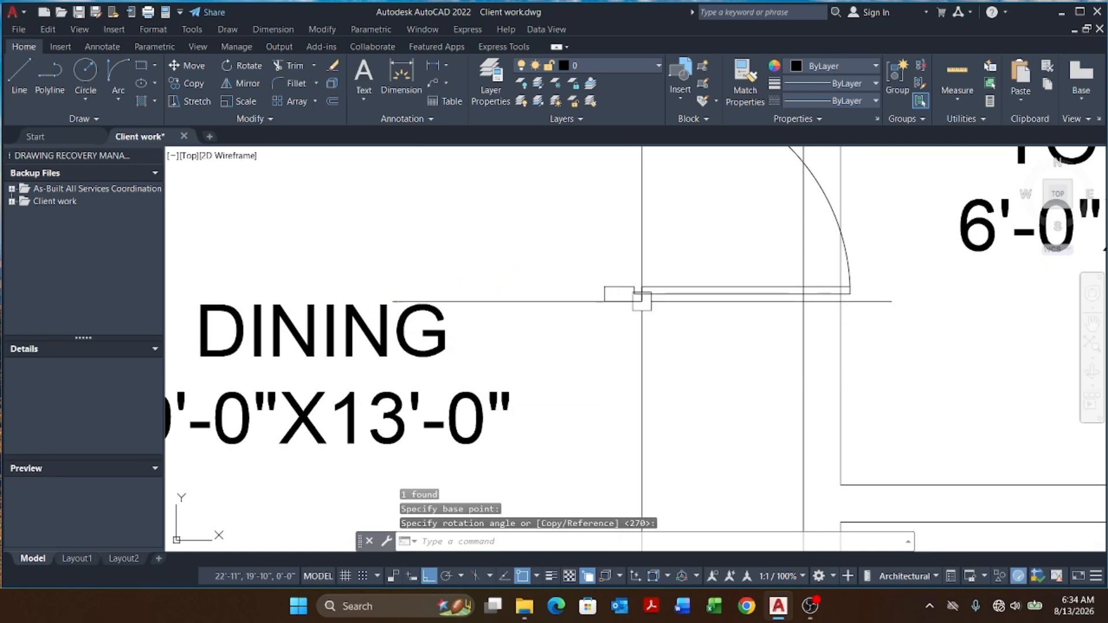
{"action": "left_click", "coordinate": [639, 296]}
{"action": "key", "text": "Return"}
{"action": "left_click", "coordinate": [604, 302]}
{"action": "scroll", "coordinate": [612, 295], "scroll_direction": "down", "scroll_amount": 4}
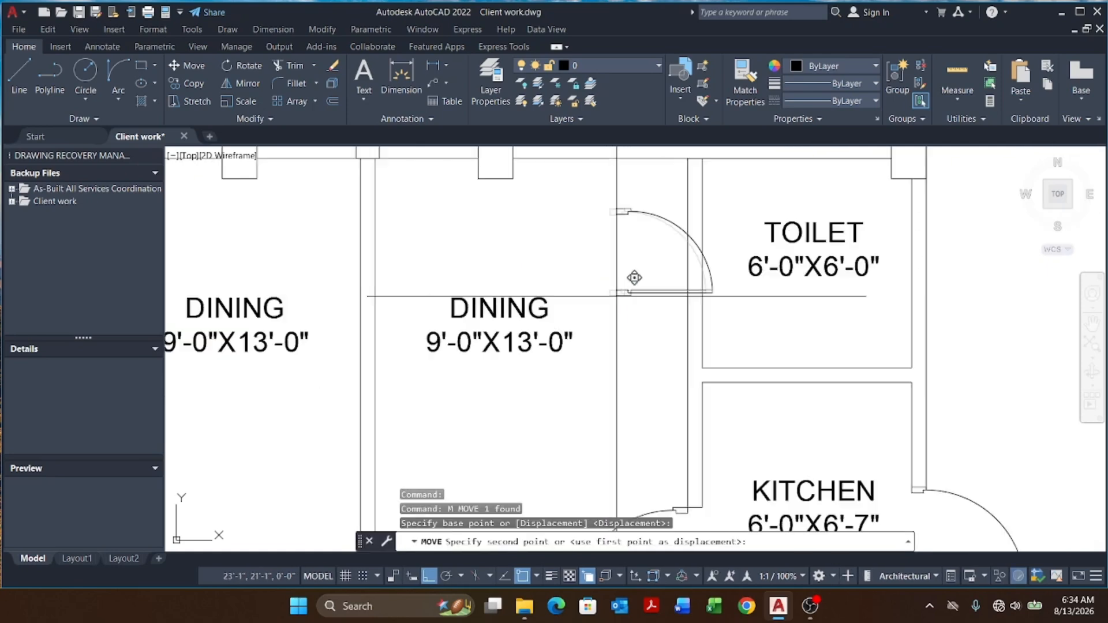
{"action": "scroll", "coordinate": [666, 367], "scroll_direction": "up", "scroll_amount": 2}
{"action": "left_click", "coordinate": [722, 372]}
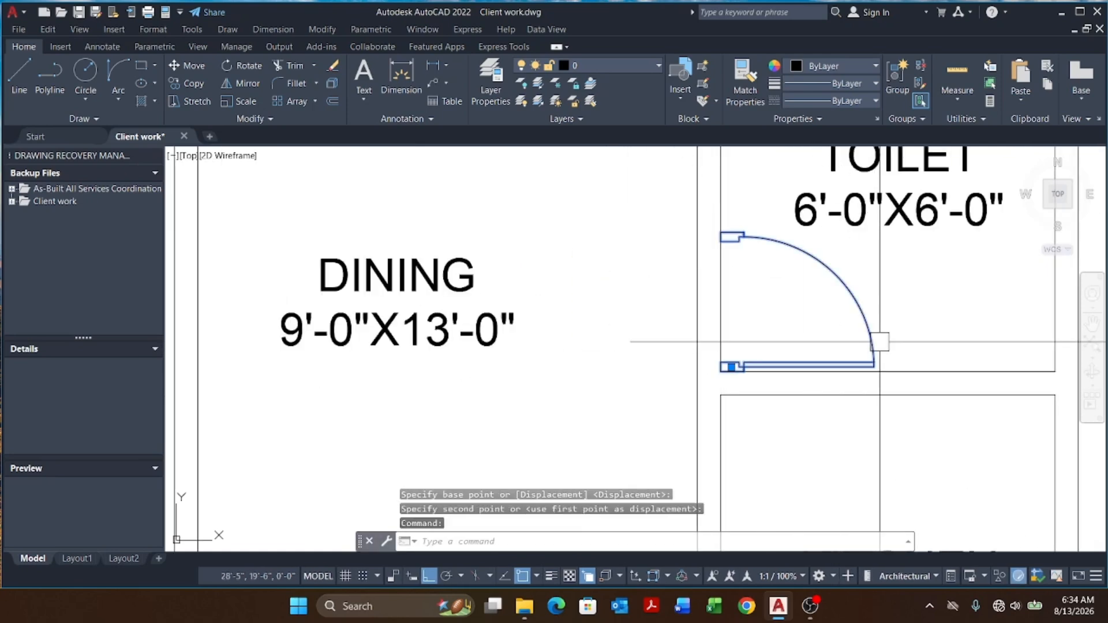
Step: Move the toilet door left so its hinge sits against the toilet's wall jamb
{"action": "type", "text": "m"}
{"action": "key", "text": "Return"}
{"action": "scroll", "coordinate": [728, 371], "scroll_direction": "up", "scroll_amount": 3}
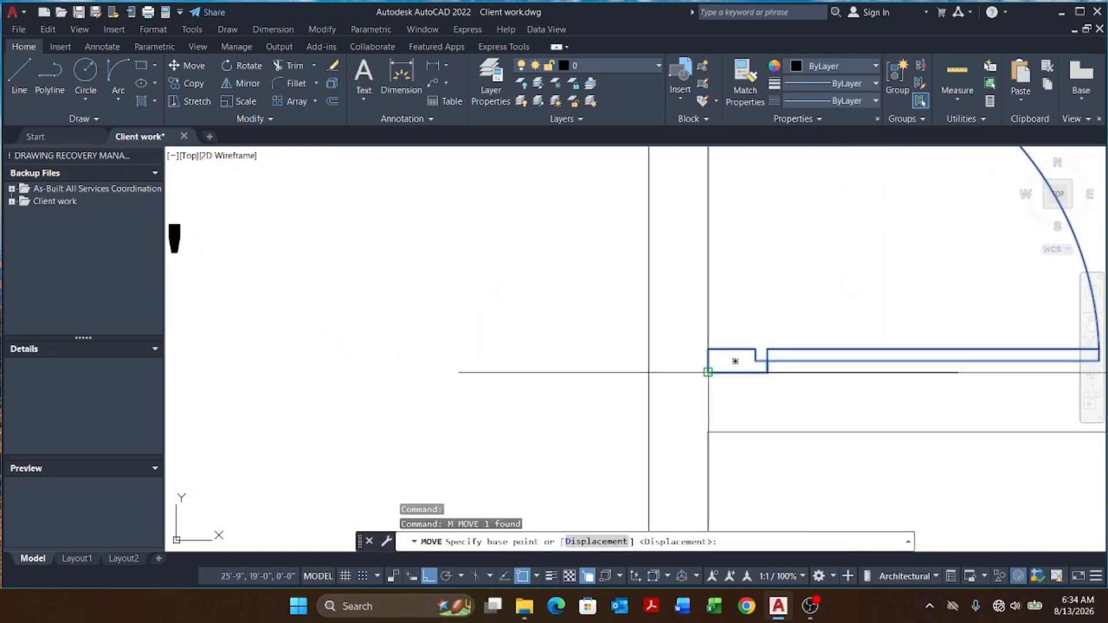
{"action": "left_click", "coordinate": [708, 373]}
{"action": "left_click", "coordinate": [648, 373]}
{"action": "scroll", "coordinate": [655, 356], "scroll_direction": "down", "scroll_amount": 6}
Step: Mirror the toilet door across the building's centre line into the left toilet's opening, keeping the original
{"action": "left_click", "coordinate": [746, 336]}
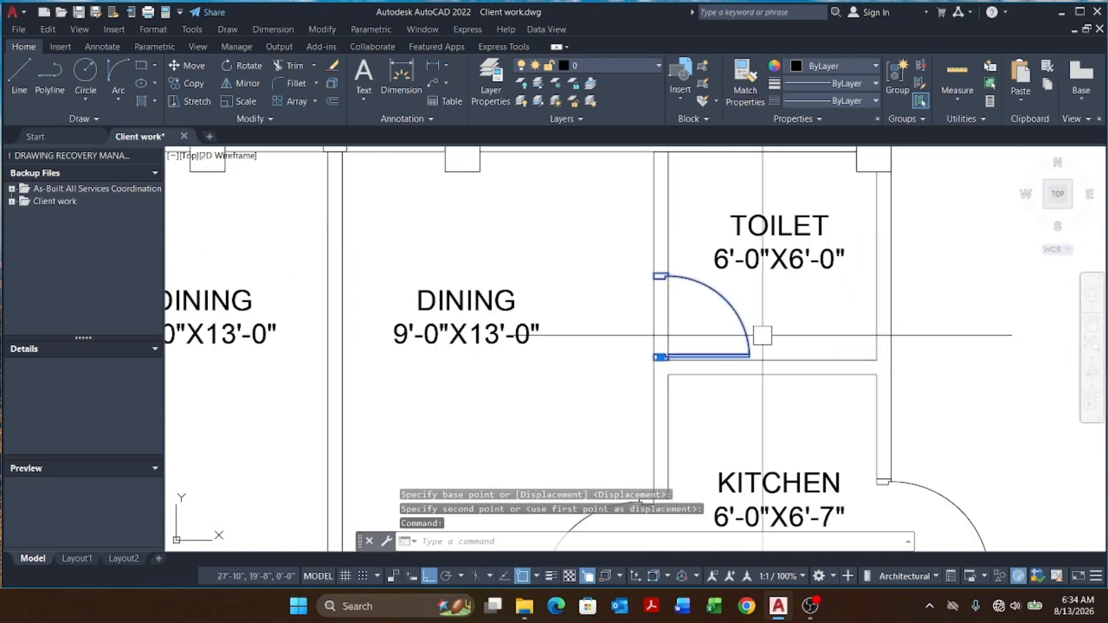
{"action": "type", "text": "MI"}
{"action": "key", "text": "Return"}
{"action": "scroll", "coordinate": [762, 335], "scroll_direction": "down", "scroll_amount": 5}
{"action": "scroll", "coordinate": [620, 354], "scroll_direction": "up", "scroll_amount": 3}
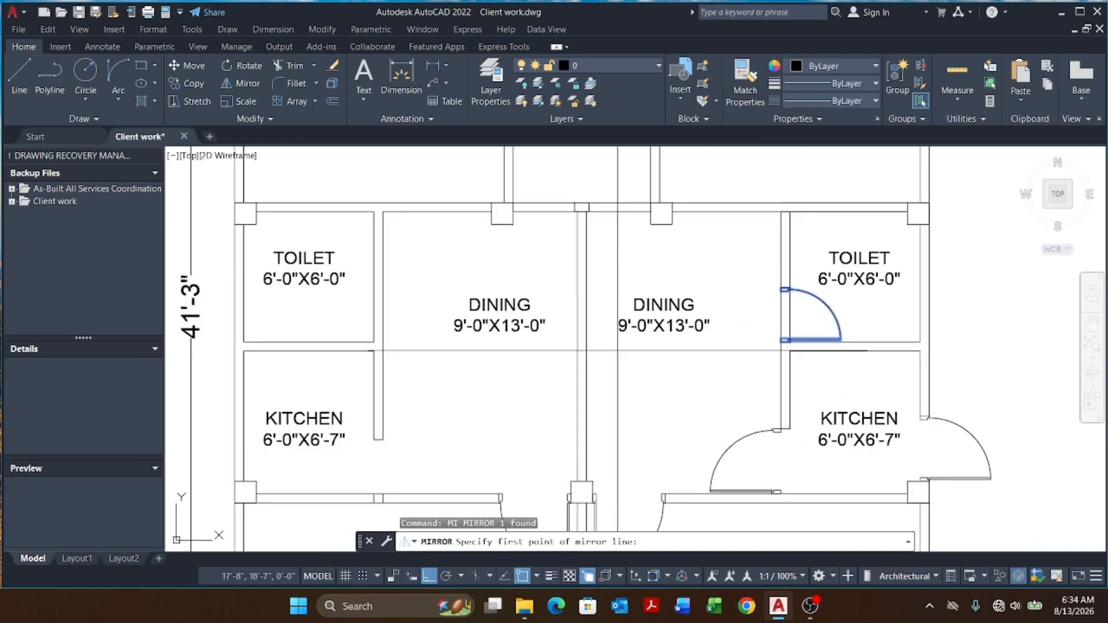
{"action": "left_click", "coordinate": [614, 395]}
{"action": "left_click", "coordinate": [654, 257]}
{"action": "key", "text": "Return"}
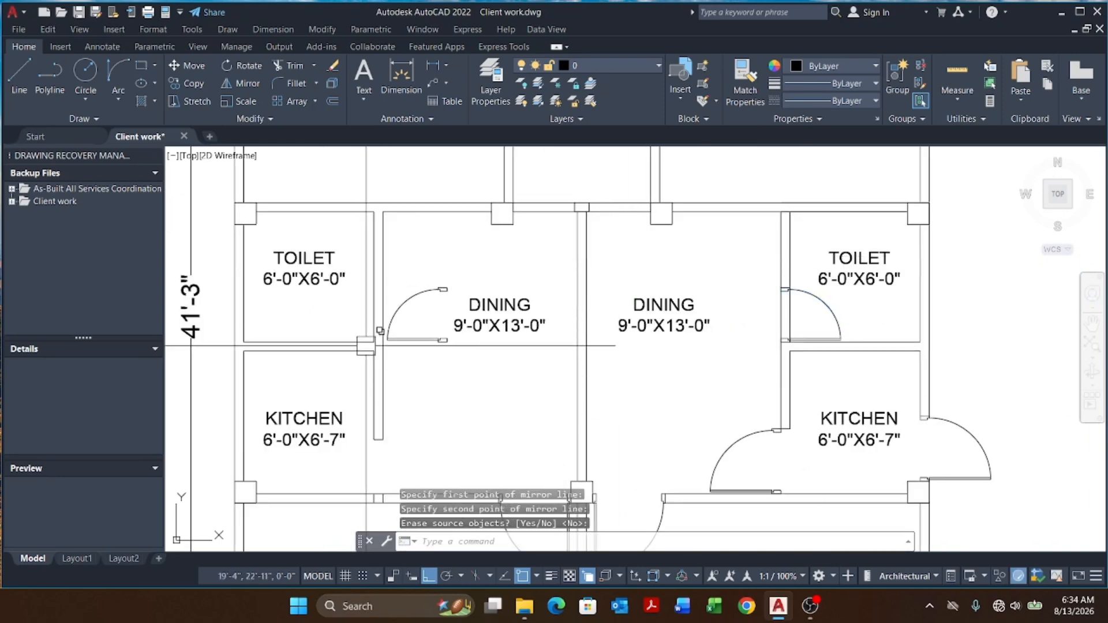
Step: Move the mirrored door horizontally to seat it against the left toilet's door jamb
{"action": "left_click", "coordinate": [422, 348]}
{"action": "left_click", "coordinate": [406, 326]}
{"action": "type", "text": "M"}
{"action": "key", "text": "Return"}
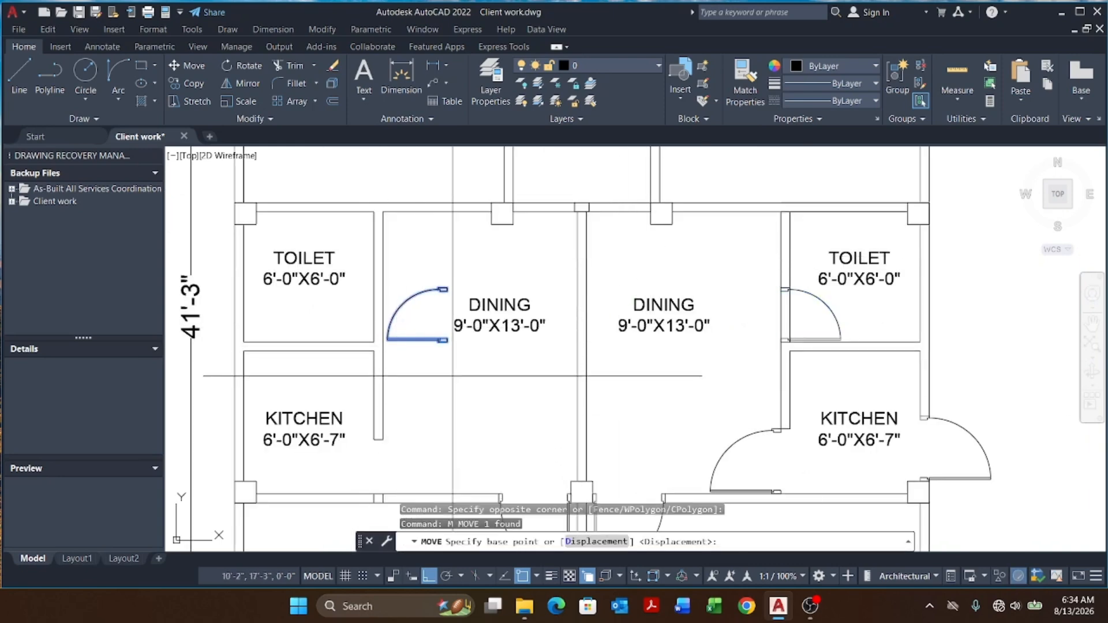
{"action": "scroll", "coordinate": [442, 340], "scroll_direction": "up", "scroll_amount": 5}
{"action": "left_click", "coordinate": [433, 314]}
{"action": "scroll", "coordinate": [432, 314], "scroll_direction": "down", "scroll_amount": 5}
{"action": "scroll", "coordinate": [561, 336], "scroll_direction": "up", "scroll_amount": 5}
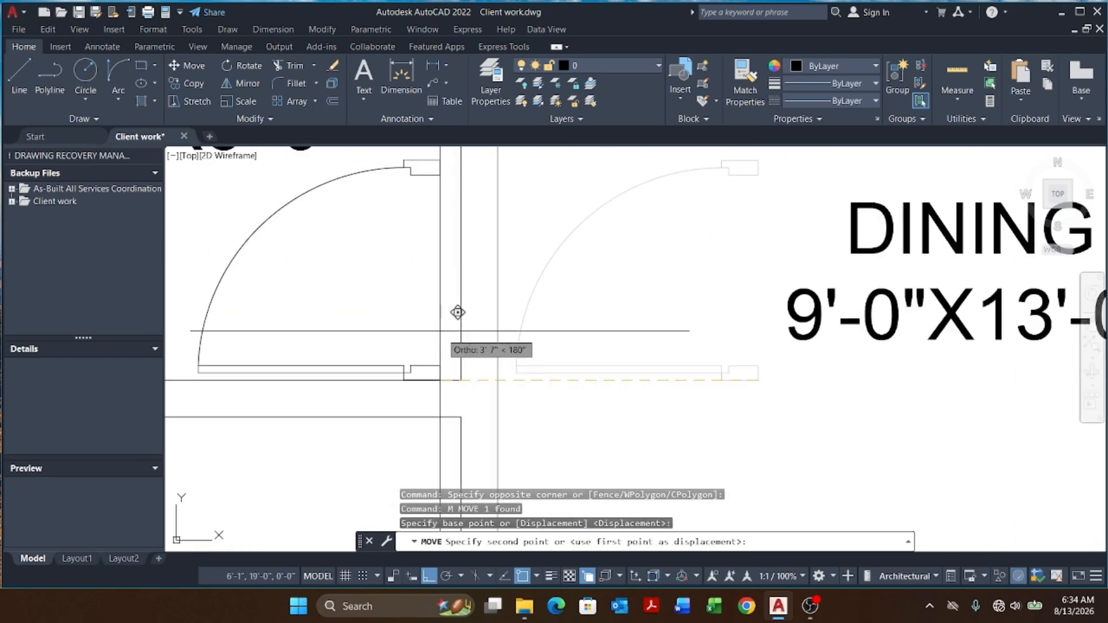
{"action": "left_click", "coordinate": [468, 373]}
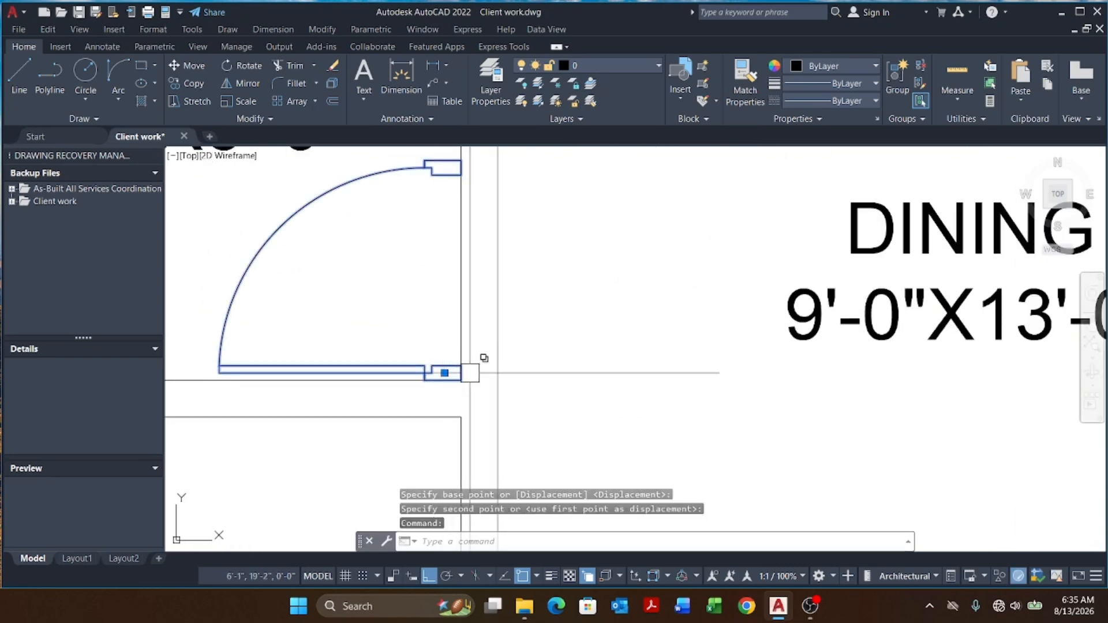
{"action": "type", "text": "M"}
{"action": "key", "text": "Return"}
{"action": "scroll", "coordinate": [484, 357], "scroll_direction": "up", "scroll_amount": 5}
{"action": "left_click", "coordinate": [452, 375]}
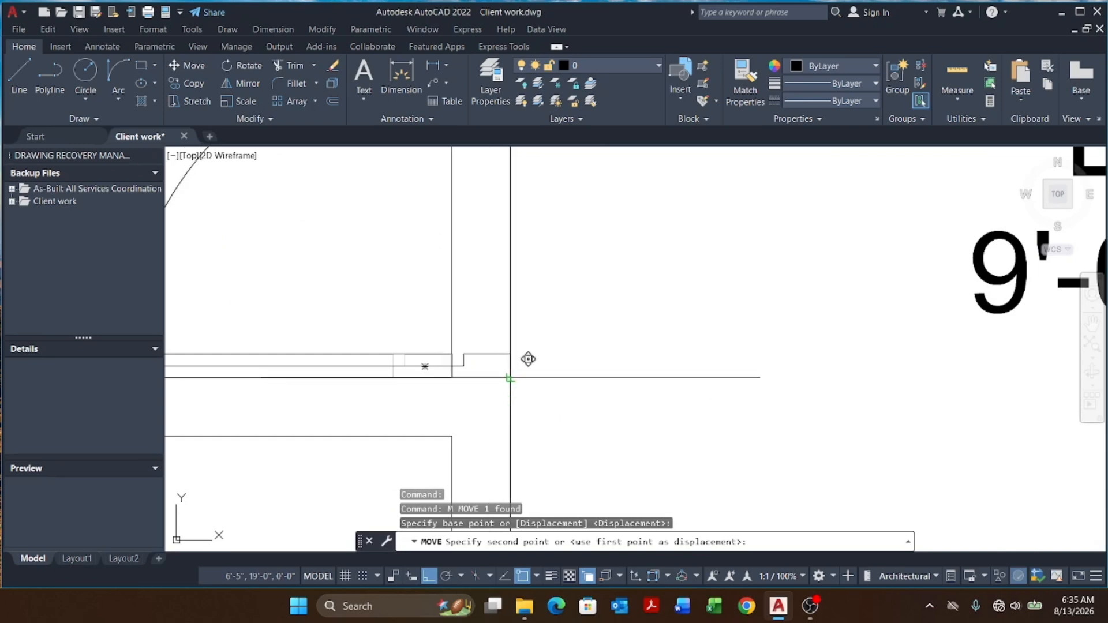
{"action": "scroll", "coordinate": [528, 359], "scroll_direction": "down", "scroll_amount": 8}
{"action": "scroll", "coordinate": [537, 383], "scroll_direction": "up", "scroll_amount": 6}
{"action": "key", "text": "Escape"}
{"action": "key", "text": "Escape"}
Step: Try to trim, then erase the stray wall line at the left toilet's door opening
{"action": "left_click", "coordinate": [506, 348]}
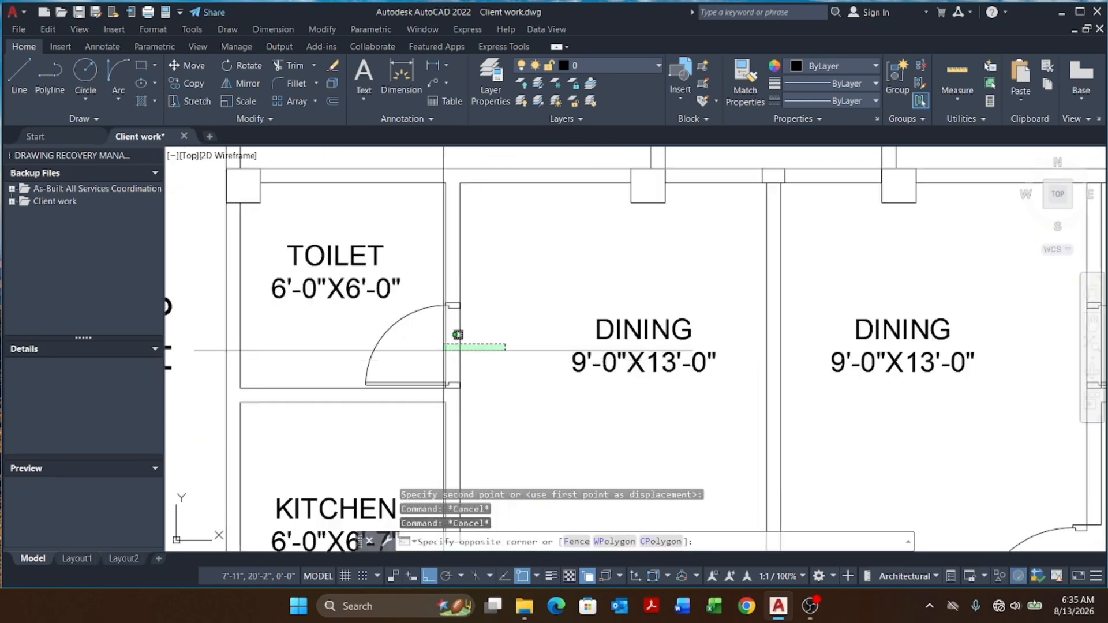
{"action": "left_click", "coordinate": [457, 334]}
{"action": "key", "text": "Return"}
{"action": "scroll", "coordinate": [460, 369], "scroll_direction": "up", "scroll_amount": 2}
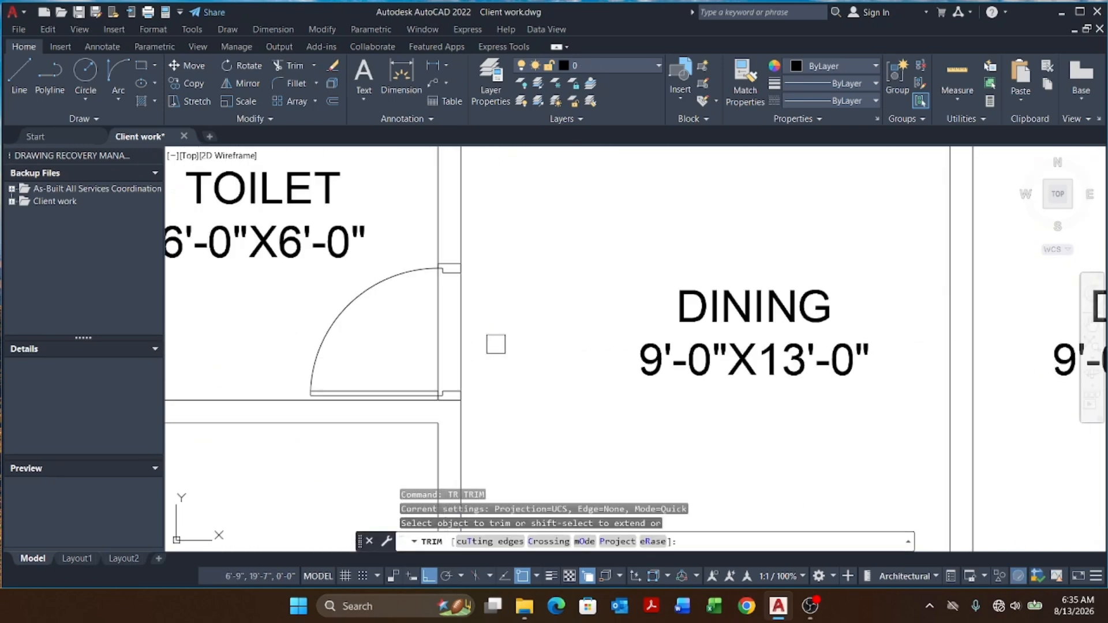
{"action": "left_click", "coordinate": [511, 344]}
{"action": "left_click", "coordinate": [418, 355]}
{"action": "key", "text": "Escape"}
{"action": "scroll", "coordinate": [433, 378], "scroll_direction": "up", "scroll_amount": 4}
{"action": "key", "text": "Escape"}
{"action": "key", "text": "Escape"}
{"action": "left_click", "coordinate": [414, 363]}
{"action": "left_click", "coordinate": [451, 443]}
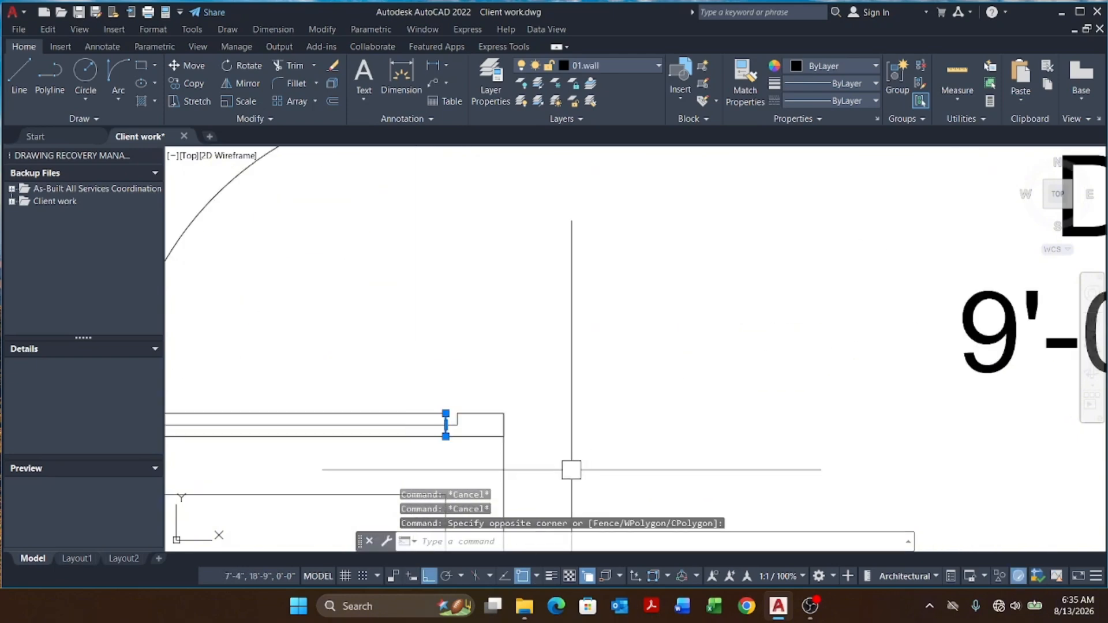
{"action": "type", "text": "E"}
{"action": "key", "text": "Return"}
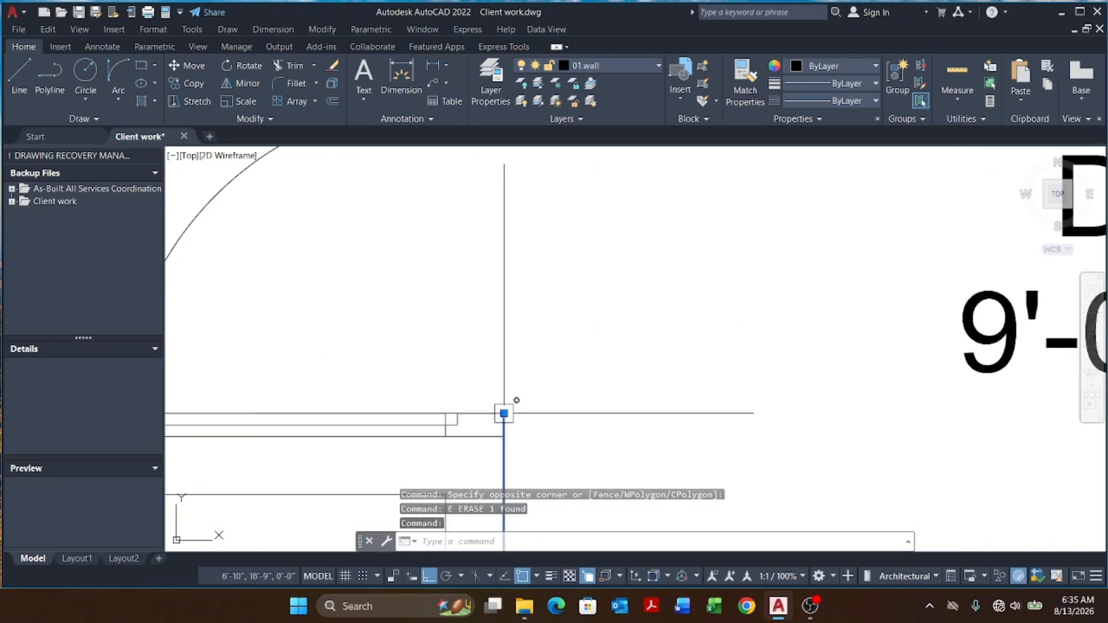
{"action": "key", "text": "Escape"}
{"action": "key", "text": "Escape"}
{"action": "key", "text": "Escape"}
Step: Try to trim the wall line across the right toilet's door opening with a fence
{"action": "scroll", "coordinate": [505, 438], "scroll_direction": "down", "scroll_amount": 10}
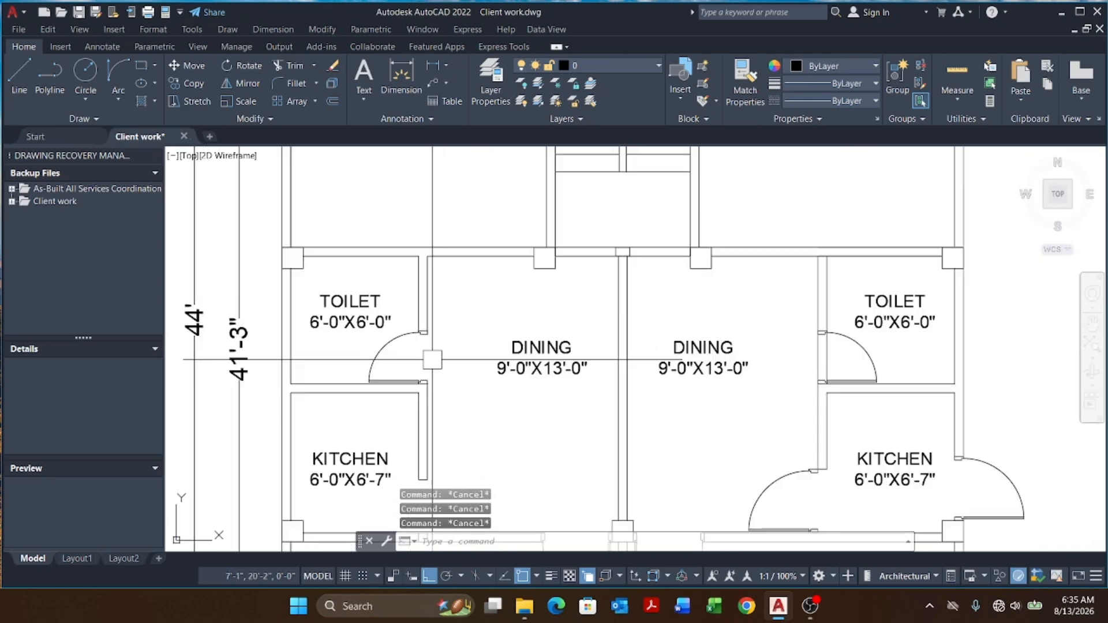
{"action": "scroll", "coordinate": [510, 395], "scroll_direction": "up", "scroll_amount": 8}
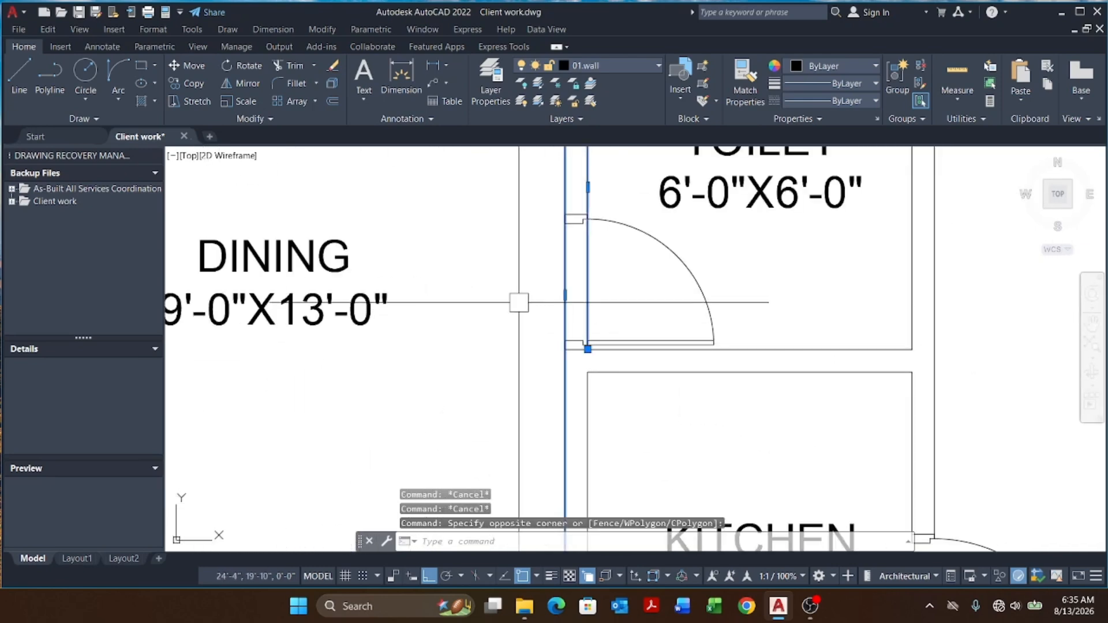
{"action": "left_click", "coordinate": [585, 388]}
{"action": "key", "text": "Return"}
{"action": "left_click", "coordinate": [629, 302]}
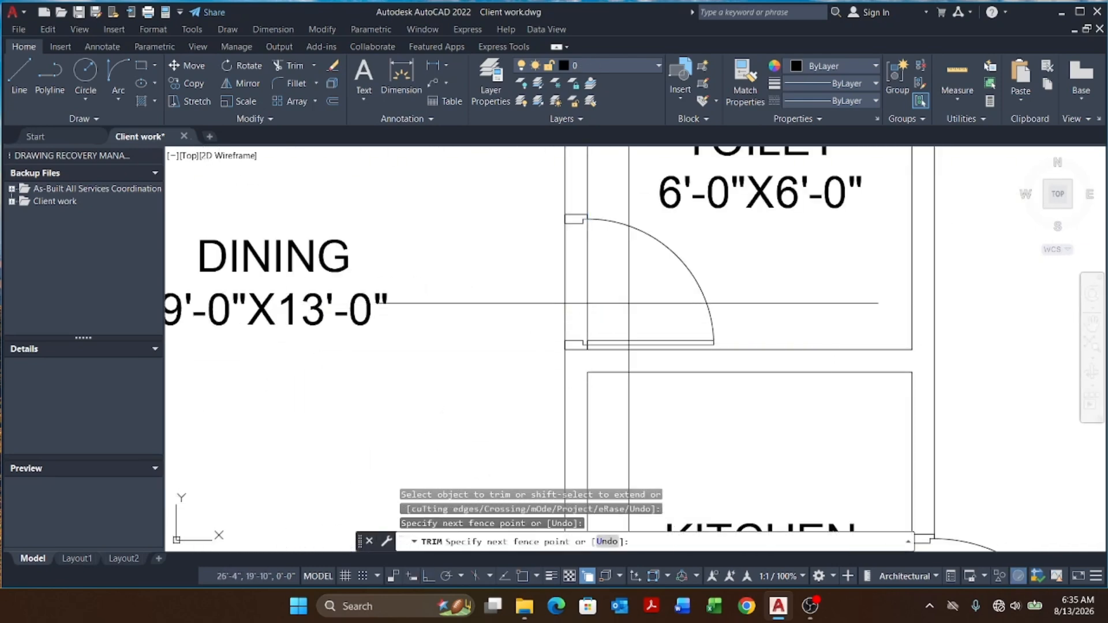
{"action": "left_click", "coordinate": [531, 308]}
{"action": "left_click", "coordinate": [529, 309]}
{"action": "left_click", "coordinate": [632, 301]}
{"action": "scroll", "coordinate": [617, 305], "scroll_direction": "down", "scroll_amount": 6}
{"action": "key", "text": "Escape"}
{"action": "key", "text": "Escape"}
{"action": "key", "text": "Escape"}
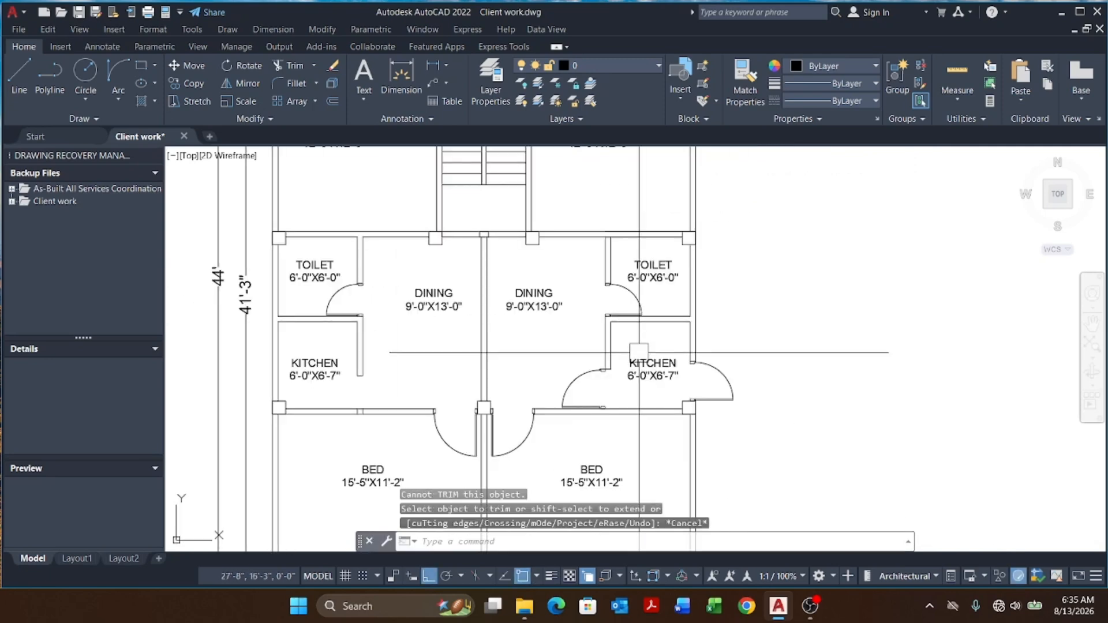
{"action": "scroll", "coordinate": [611, 326], "scroll_direction": "up", "scroll_amount": 6}
{"action": "left_click", "coordinate": [544, 276]}
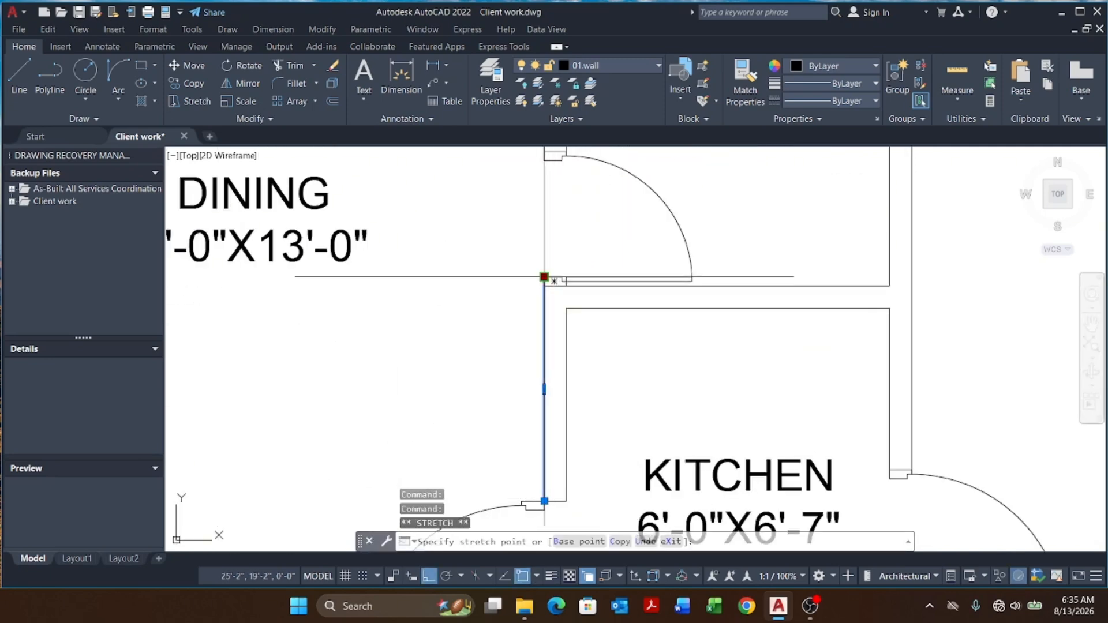
{"action": "key", "text": "Escape"}
{"action": "middle_click_drag", "start_coordinate": [581, 292], "coordinate": [585, 296]}
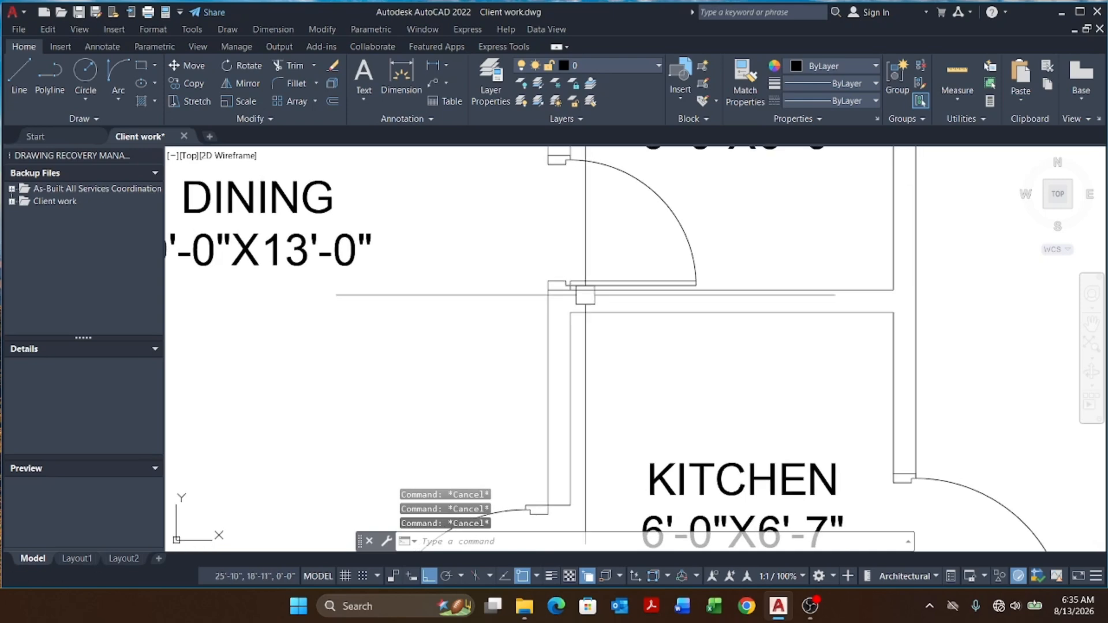
{"action": "scroll", "coordinate": [599, 307], "scroll_direction": "down", "scroll_amount": 8}
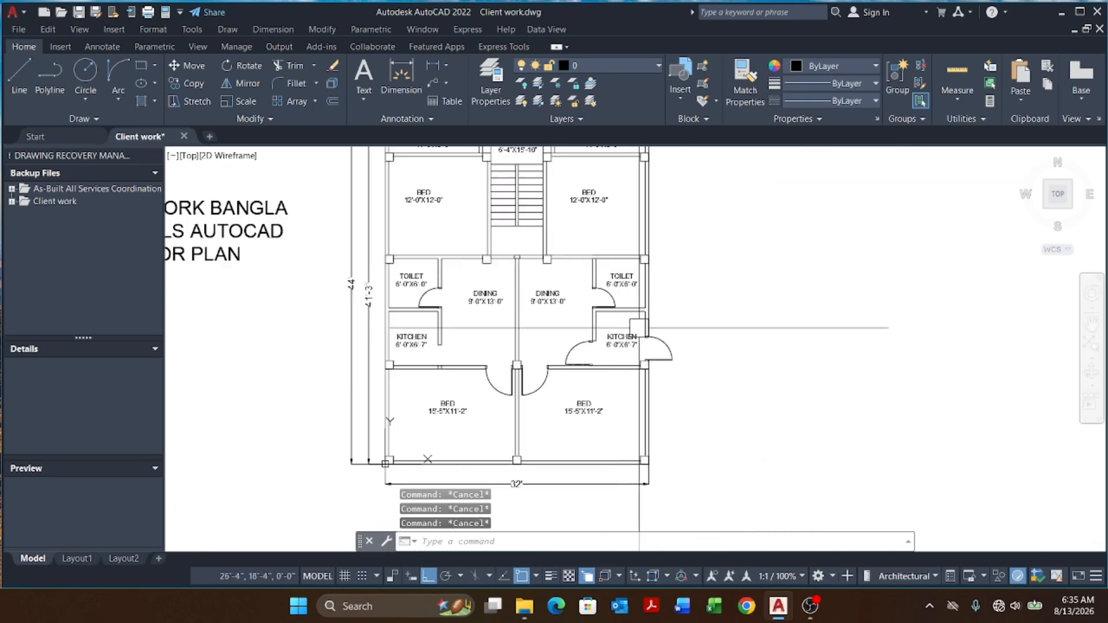
{"action": "scroll", "coordinate": [529, 381], "scroll_direction": "up", "scroll_amount": 2}
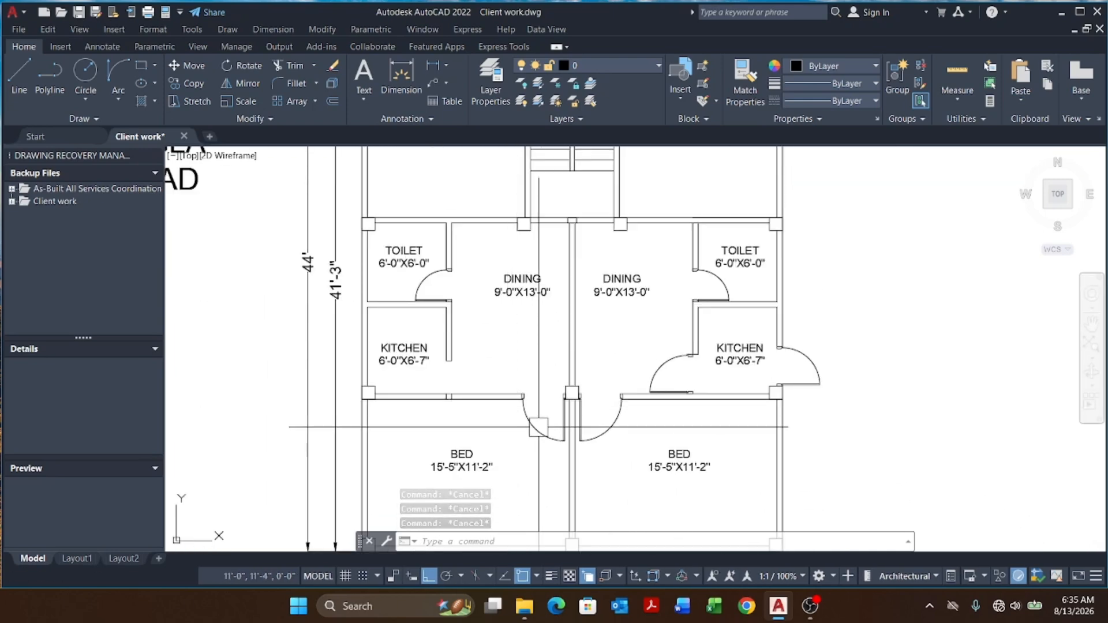
Step: Mirror the left bedroom door upward to make a copy, keeping the original
{"action": "type", "text": "m"}
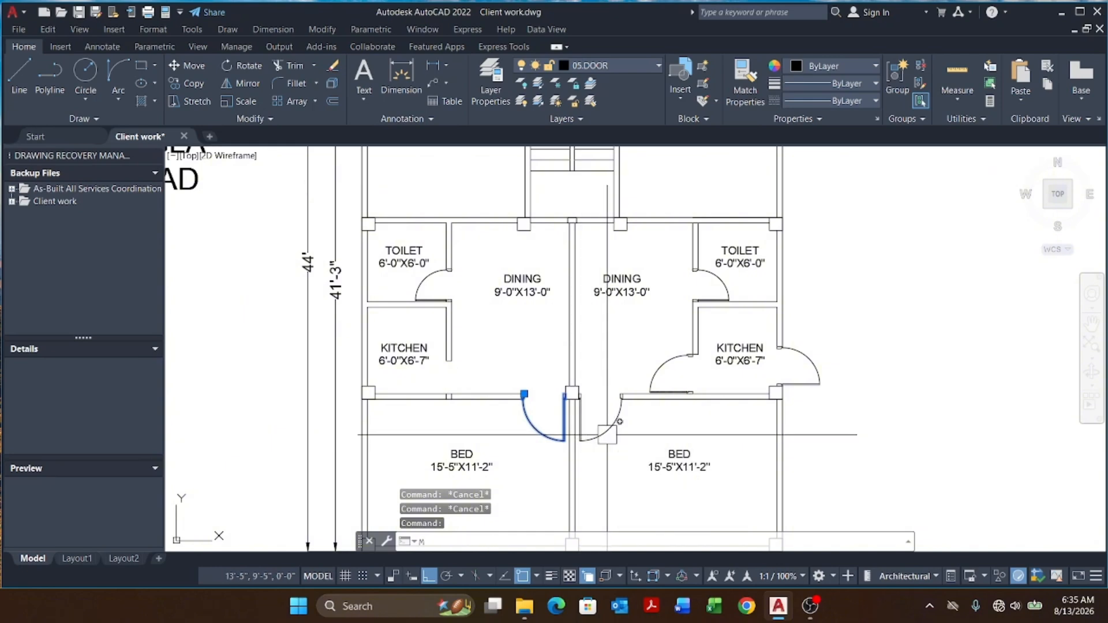
{"action": "key", "text": "space"}
{"action": "scroll", "coordinate": [536, 368], "scroll_direction": "up", "scroll_amount": 4}
{"action": "left_click", "coordinate": [458, 336]}
{"action": "left_click", "coordinate": [687, 360]}
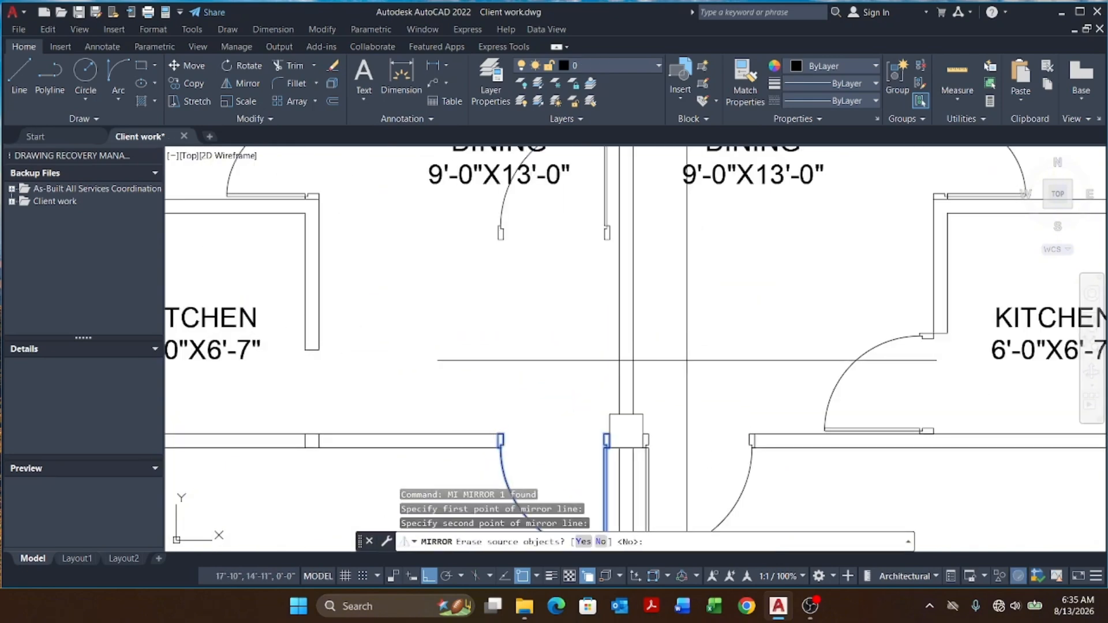
{"action": "key", "text": "Return"}
{"action": "scroll", "coordinate": [687, 361], "scroll_direction": "down", "scroll_amount": 5}
{"action": "scroll", "coordinate": [576, 347], "scroll_direction": "up", "scroll_amount": 3}
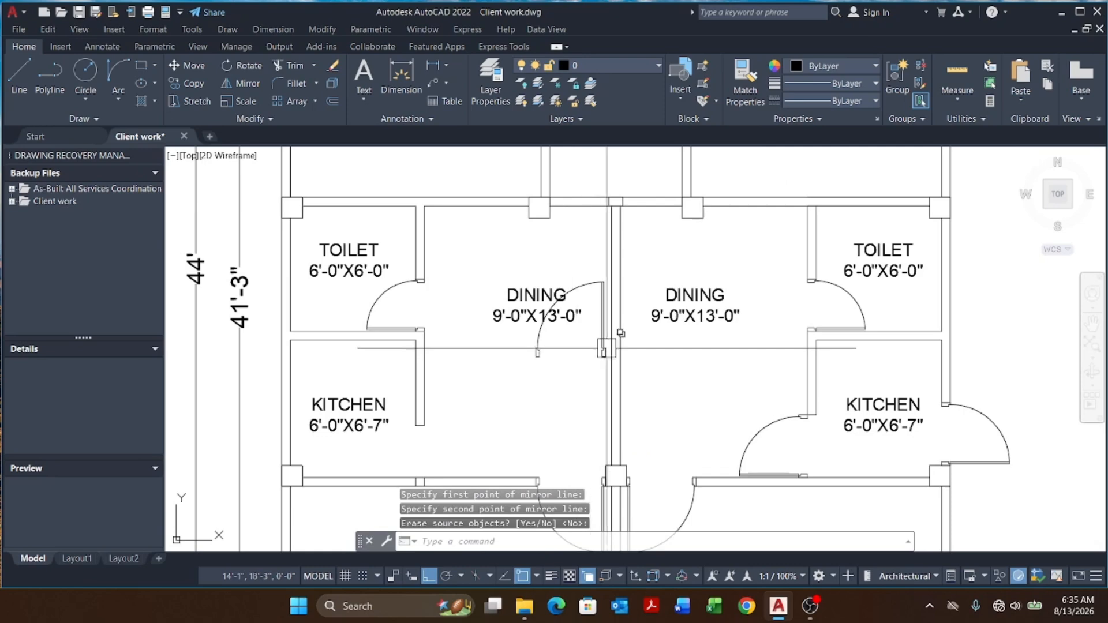
Step: Move the copied door into the opening between the left dining room and the upper bedroom
{"action": "left_click", "coordinate": [585, 354]}
{"action": "scroll", "coordinate": [544, 370], "scroll_direction": "down", "scroll_amount": 2}
{"action": "scroll", "coordinate": [645, 373], "scroll_direction": "up", "scroll_amount": 5}
{"action": "type", "text": "m"}
{"action": "key", "text": "space"}
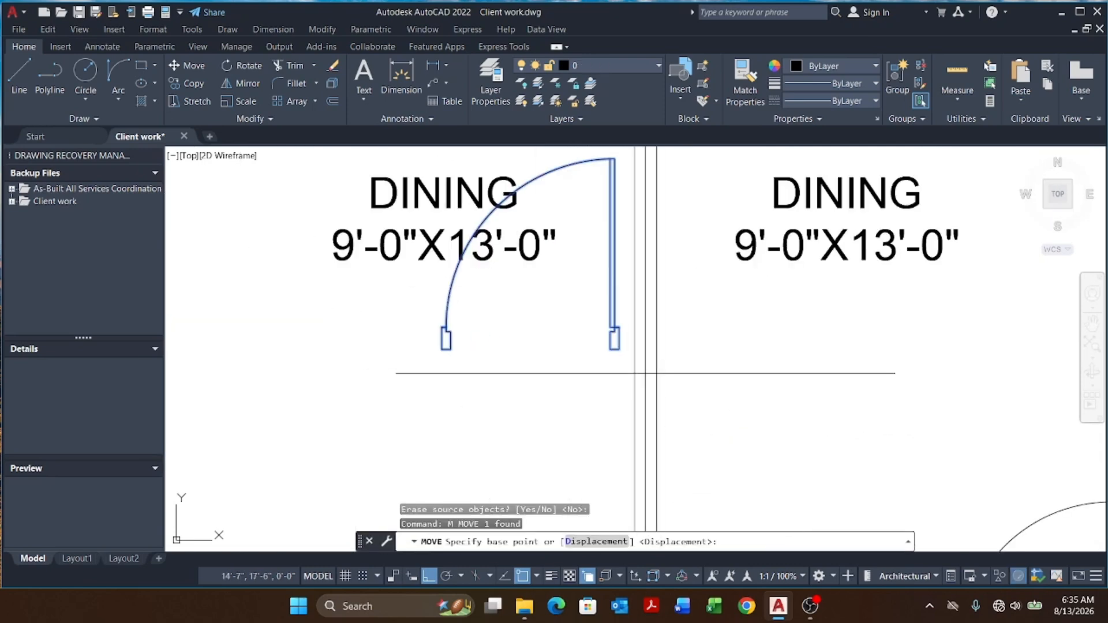
{"action": "left_click", "coordinate": [619, 349]}
{"action": "scroll", "coordinate": [619, 349], "scroll_direction": "down", "scroll_amount": 3}
{"action": "scroll", "coordinate": [566, 323], "scroll_direction": "up", "scroll_amount": 4}
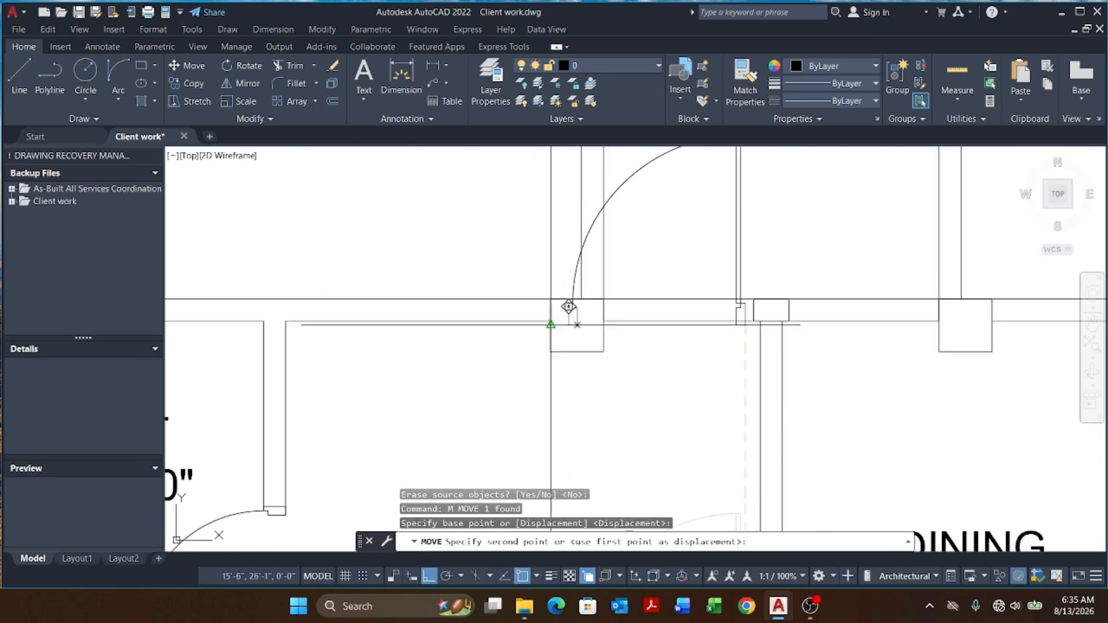
{"action": "left_click", "coordinate": [549, 318]}
{"action": "scroll", "coordinate": [511, 317], "scroll_direction": "down", "scroll_amount": 6}
{"action": "scroll", "coordinate": [490, 309], "scroll_direction": "up", "scroll_amount": 4}
{"action": "key", "text": "Escape"}
{"action": "key", "text": "Escape"}
{"action": "left_click", "coordinate": [521, 311]}
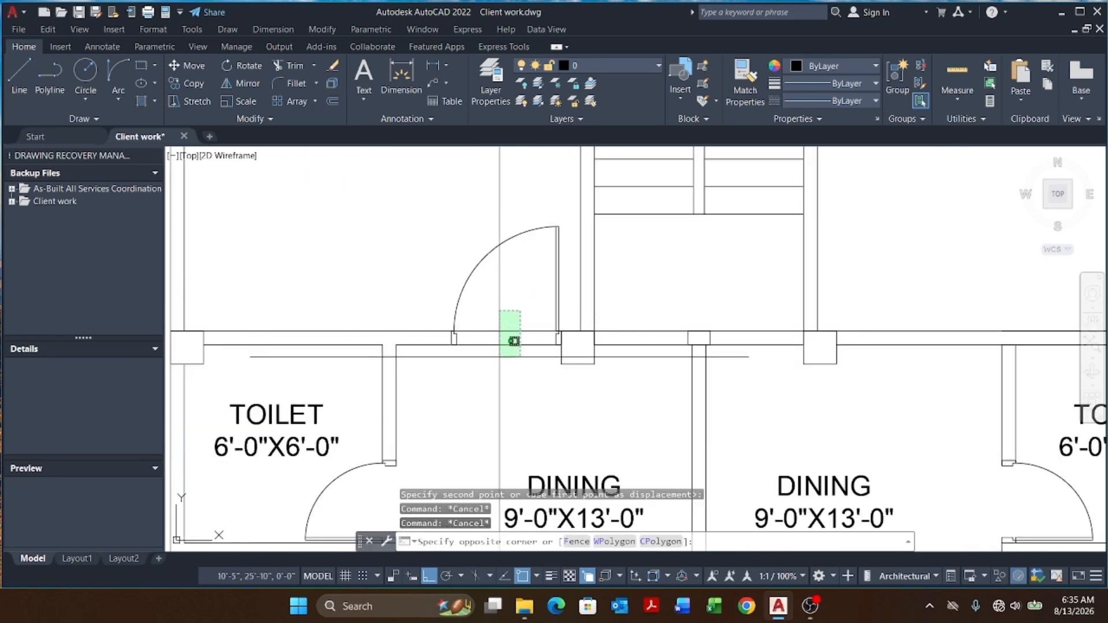
{"action": "left_click", "coordinate": [499, 357]}
{"action": "left_click", "coordinate": [594, 331]}
{"action": "scroll", "coordinate": [453, 330], "scroll_direction": "up", "scroll_amount": 6}
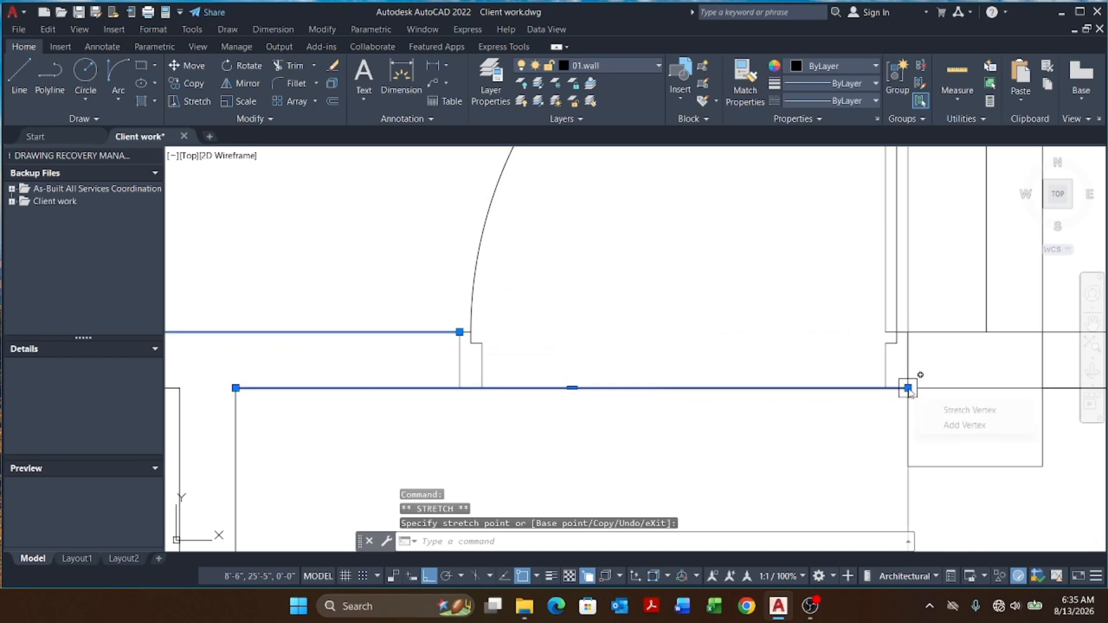
{"action": "scroll", "coordinate": [540, 372], "scroll_direction": "down", "scroll_amount": 6}
{"action": "key", "text": "Escape"}
{"action": "key", "text": "Escape"}
{"action": "key", "text": "Escape"}
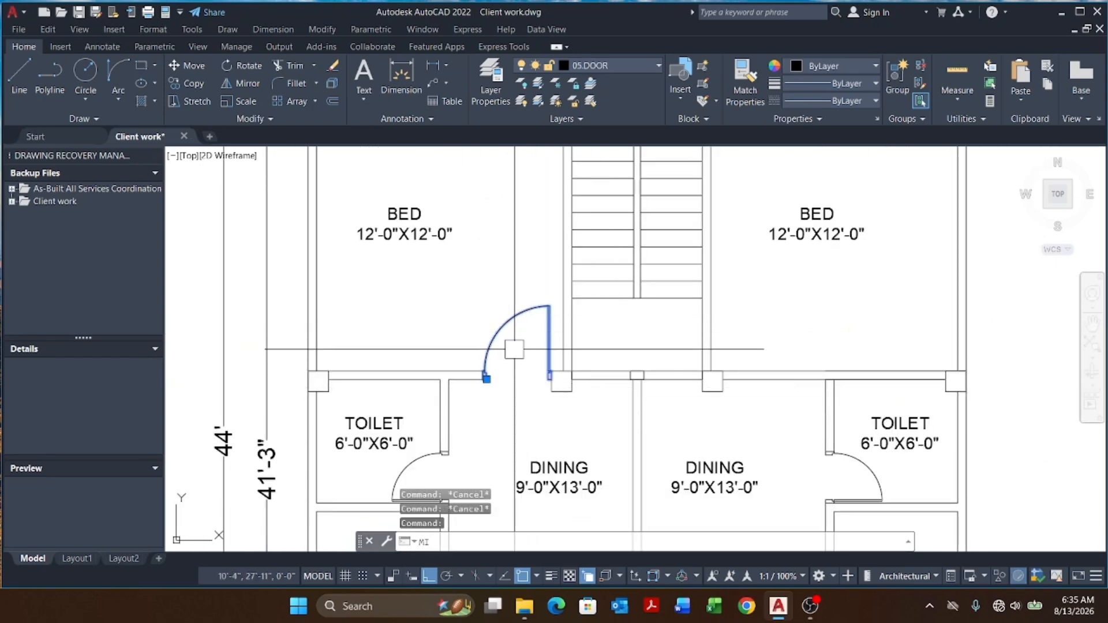
Step: Mirror the upper bedroom door across the stair hall into the other upper bedroom's opening
{"action": "key", "text": "Return"}
{"action": "scroll", "coordinate": [647, 374], "scroll_direction": "up", "scroll_amount": 4}
{"action": "left_click", "coordinate": [612, 373]}
{"action": "left_click", "coordinate": [584, 302]}
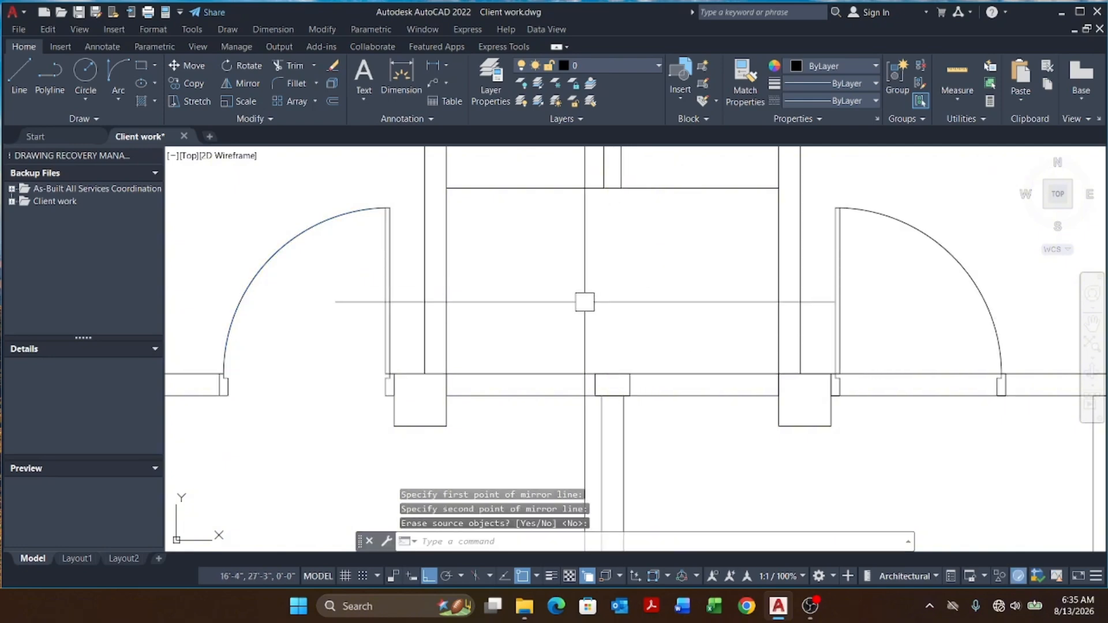
{"action": "scroll", "coordinate": [700, 366], "scroll_direction": "down", "scroll_amount": 5}
{"action": "key", "text": "Escape"}
{"action": "key", "text": "Escape"}
{"action": "key", "text": "Escape"}
{"action": "scroll", "coordinate": [358, 388], "scroll_direction": "down", "scroll_amount": 5}
{"action": "scroll", "coordinate": [509, 389], "scroll_direction": "up", "scroll_amount": 11}
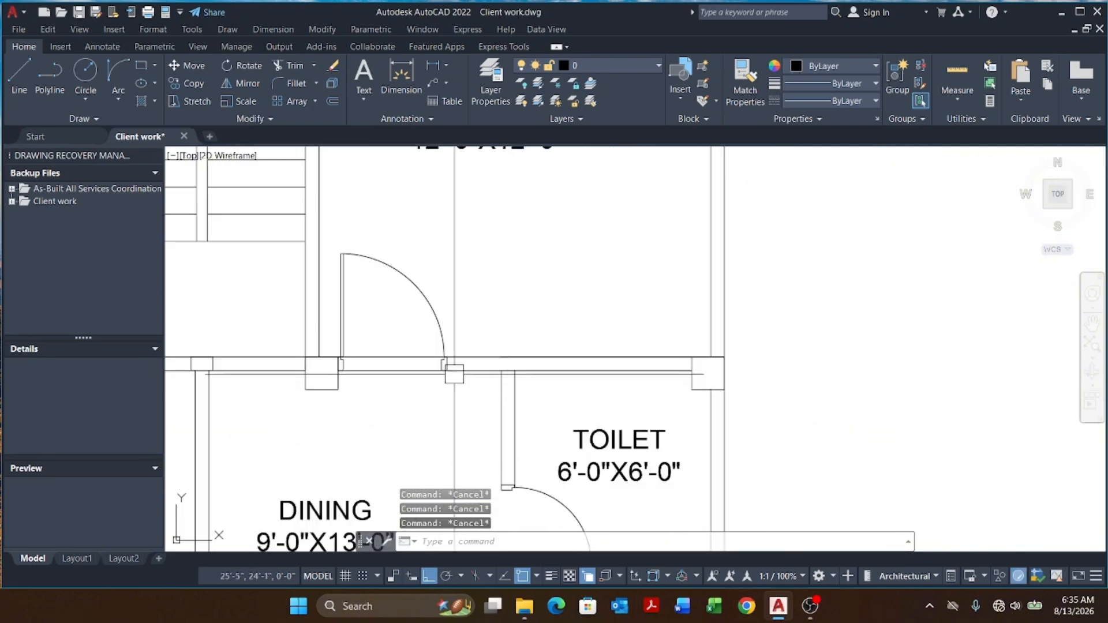
Step: Stretch the wall line's end back to the right bedroom door's jamb to clear that opening
{"action": "left_click", "coordinate": [406, 324]}
{"action": "left_click", "coordinate": [356, 419]}
{"action": "scroll", "coordinate": [568, 352], "scroll_direction": "down", "scroll_amount": 4}
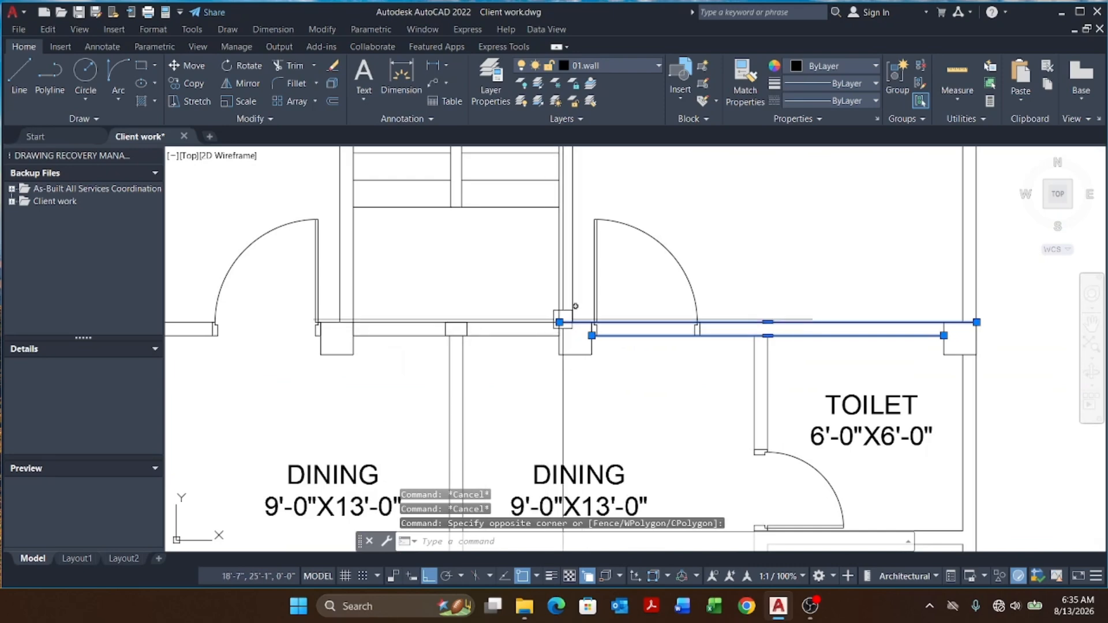
{"action": "left_click", "coordinate": [560, 322]}
{"action": "scroll", "coordinate": [692, 329], "scroll_direction": "up", "scroll_amount": 5}
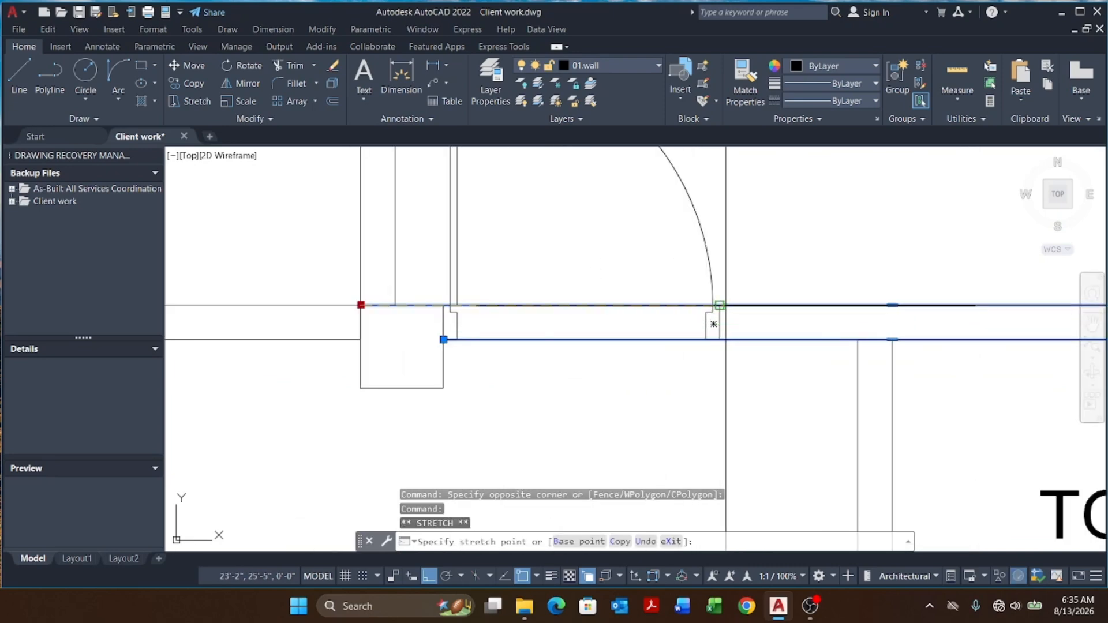
{"action": "left_click", "coordinate": [720, 305]}
{"action": "left_click", "coordinate": [443, 340]}
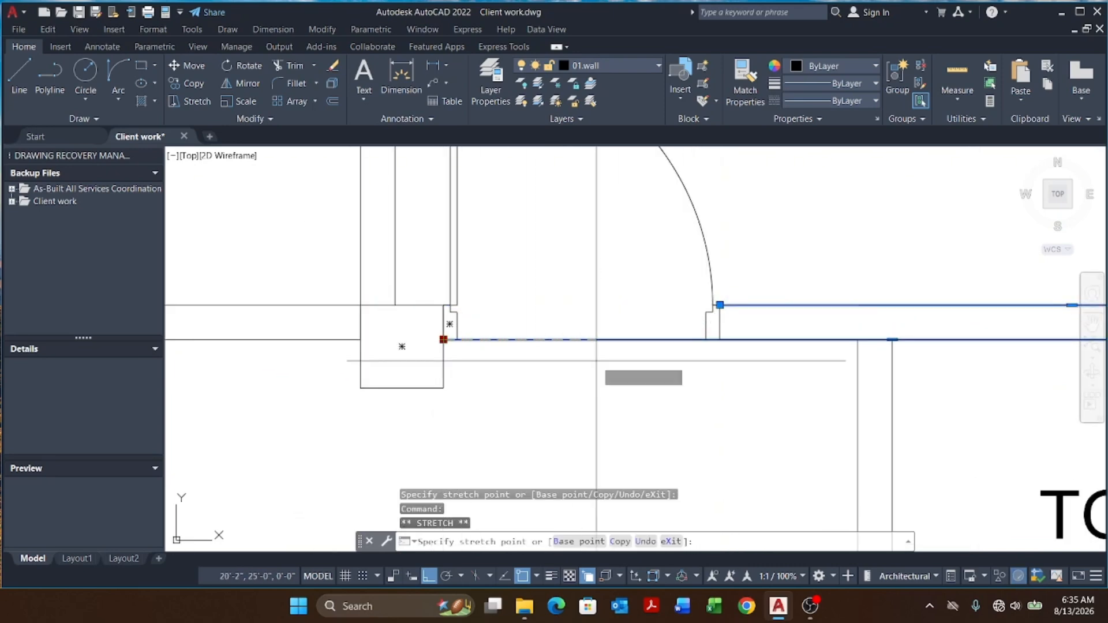
{"action": "key", "text": "Escape"}
{"action": "key", "text": "Escape"}
{"action": "key", "text": "Escape"}
Step: Measure the width of the stair hall opening with a linear dimension, without placing it
{"action": "scroll", "coordinate": [476, 290], "scroll_direction": "down", "scroll_amount": 8}
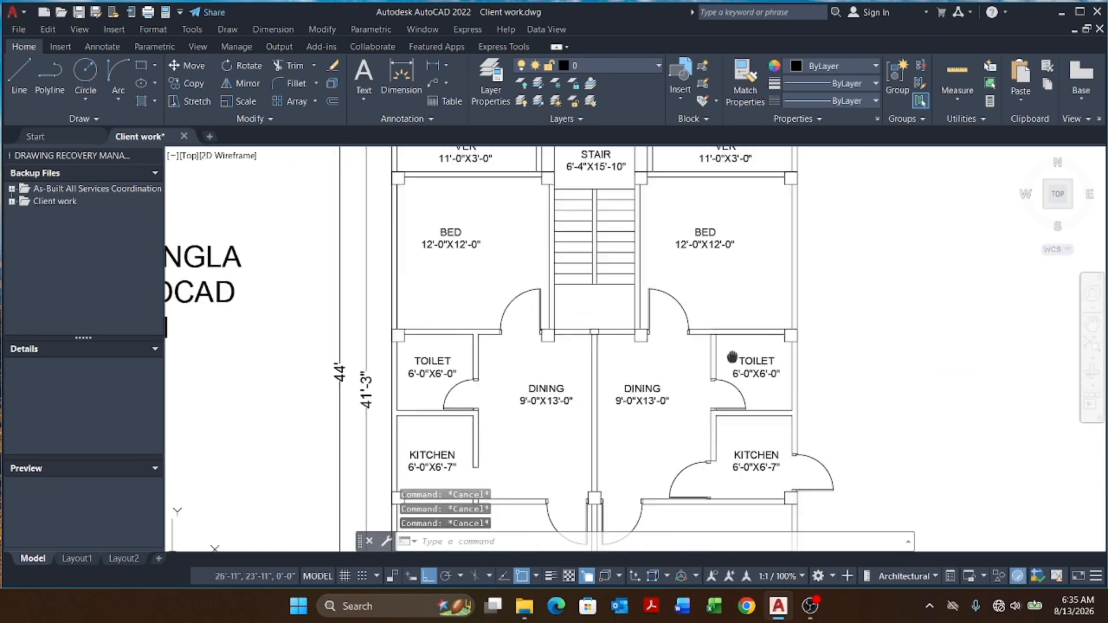
{"action": "scroll", "coordinate": [475, 290], "scroll_direction": "up", "scroll_amount": 2}
{"action": "left_click", "coordinate": [432, 66]}
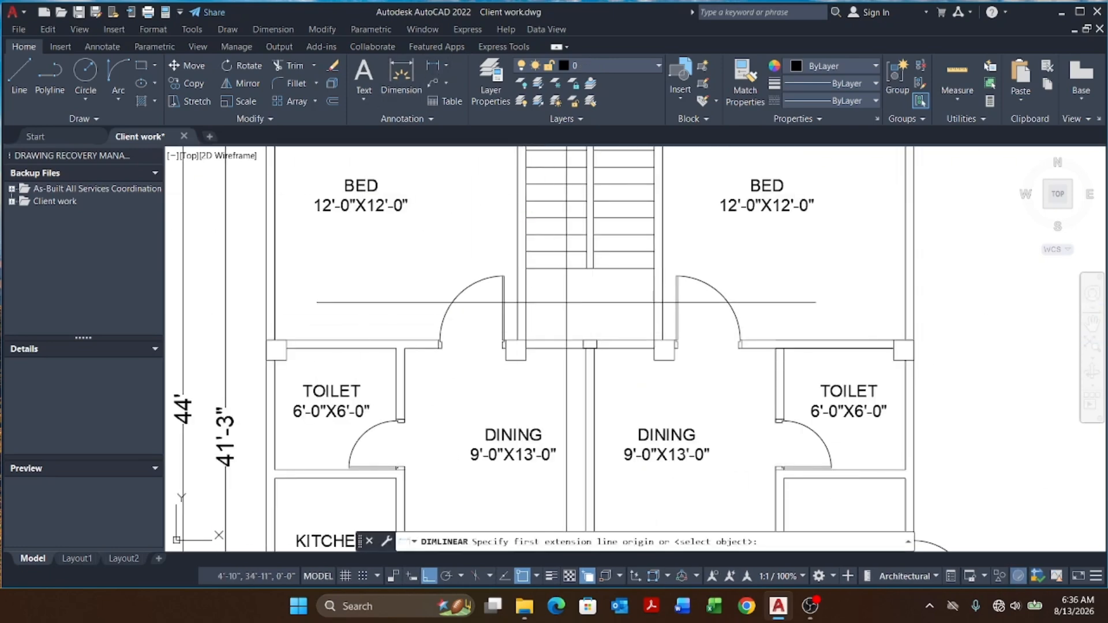
{"action": "scroll", "coordinate": [555, 346], "scroll_direction": "up", "scroll_amount": 8}
{"action": "left_click", "coordinate": [438, 346]}
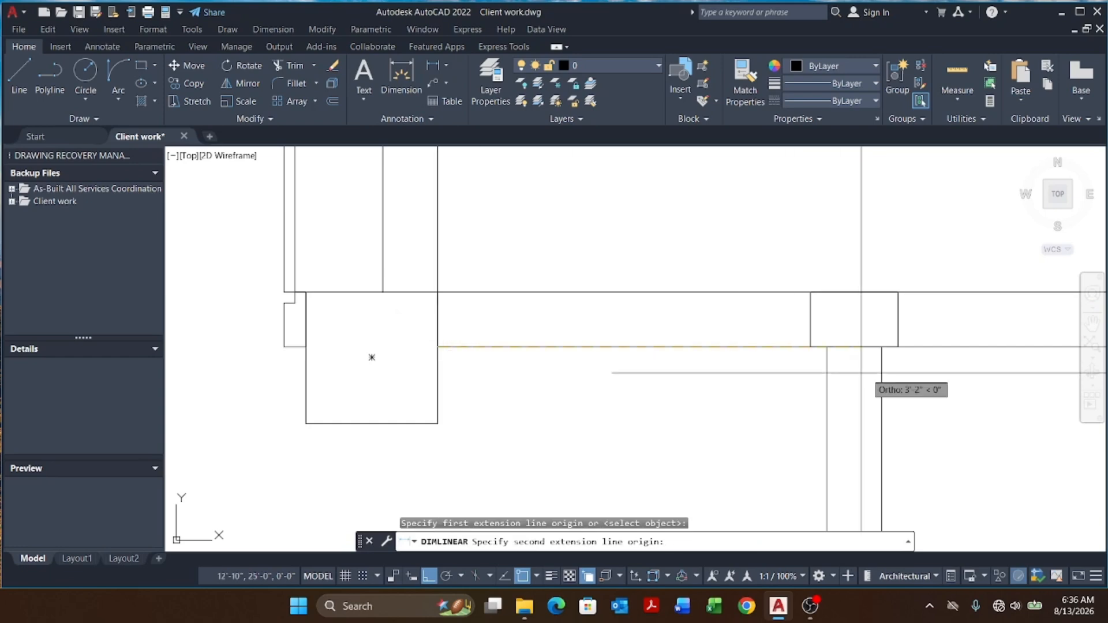
{"action": "left_click", "coordinate": [810, 346]}
{"action": "scroll", "coordinate": [716, 319], "scroll_direction": "down", "scroll_amount": 3}
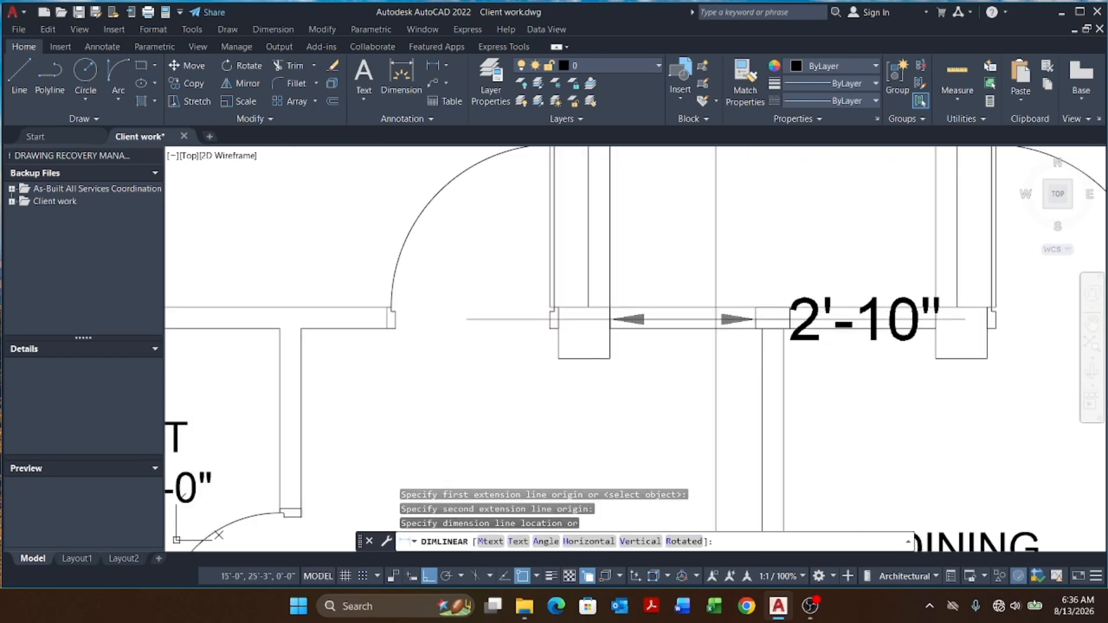
{"action": "scroll", "coordinate": [715, 319], "scroll_direction": "down", "scroll_amount": 8}
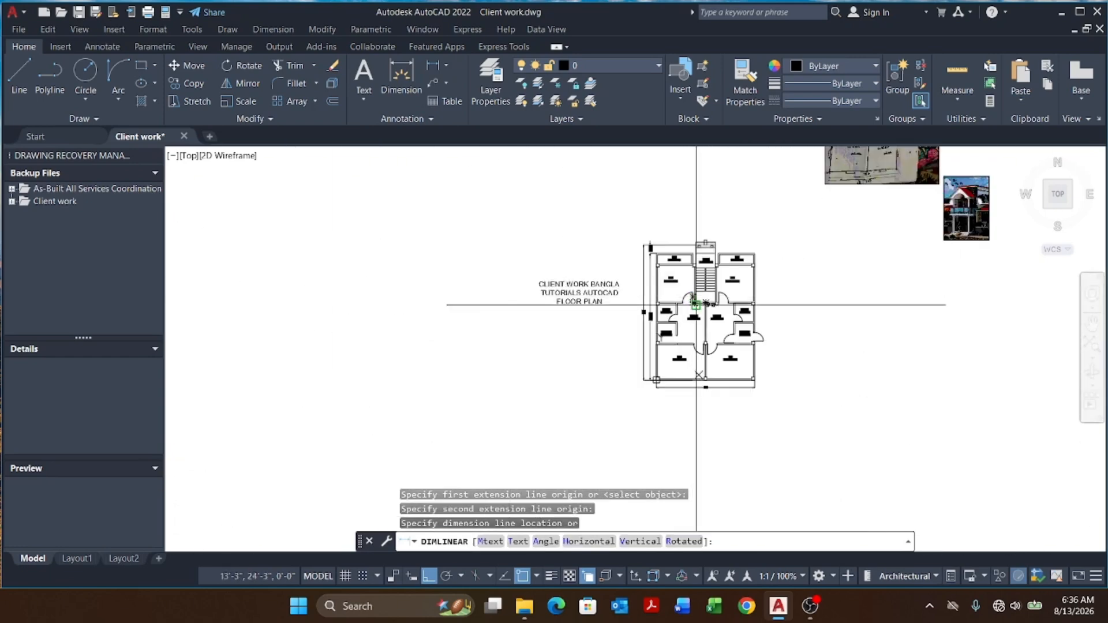
{"action": "scroll", "coordinate": [696, 305], "scroll_direction": "up", "scroll_amount": 10}
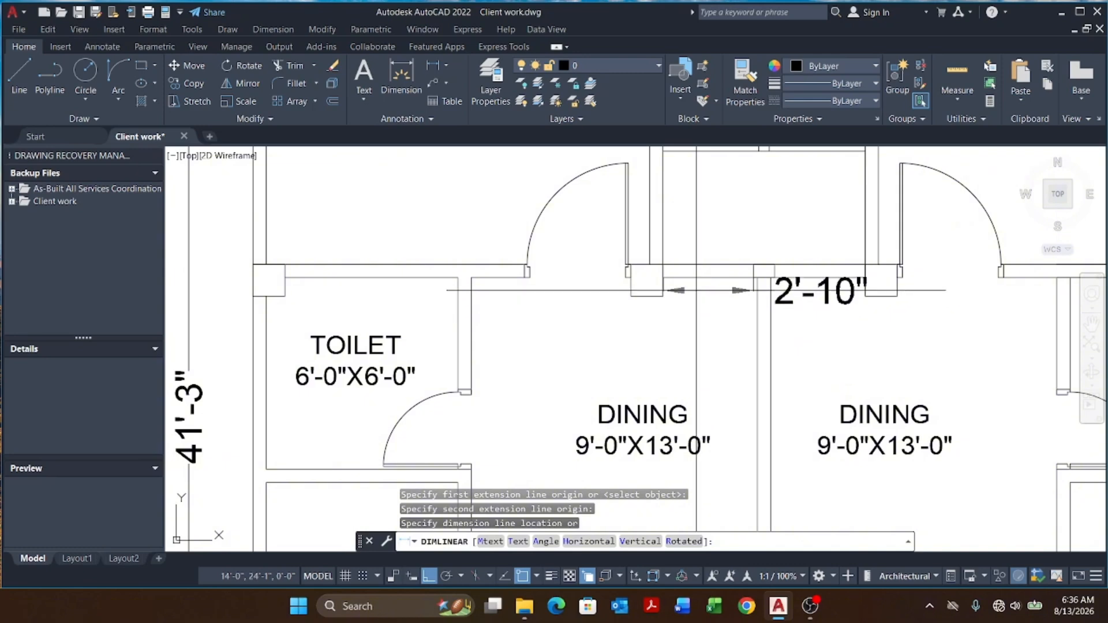
{"action": "scroll", "coordinate": [696, 291], "scroll_direction": "down", "scroll_amount": 8}
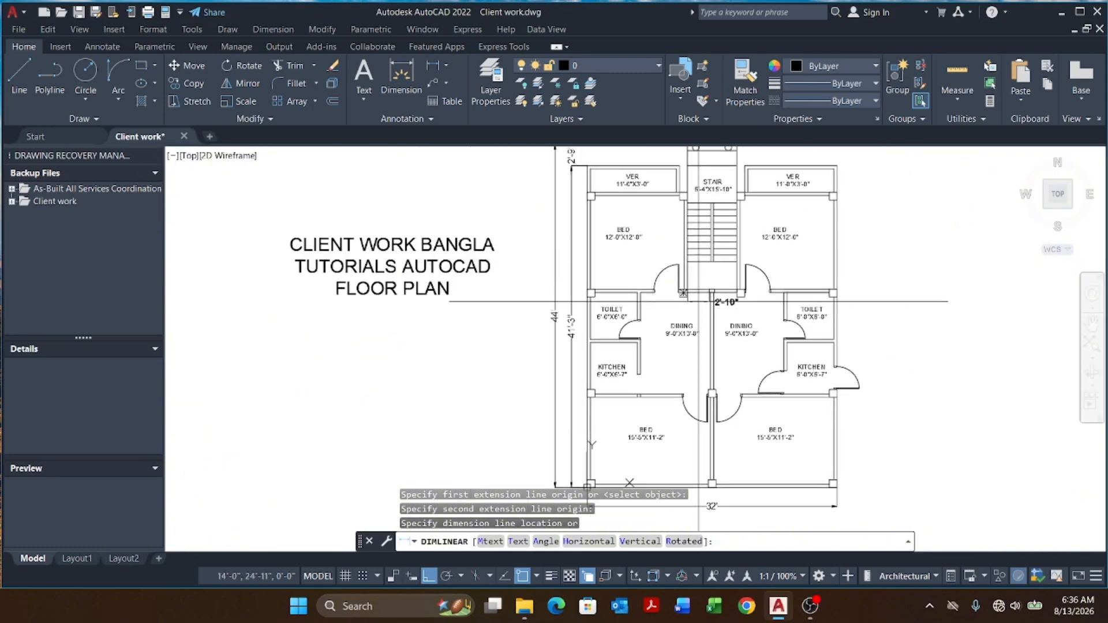
{"action": "scroll", "coordinate": [698, 301], "scroll_direction": "up", "scroll_amount": 10}
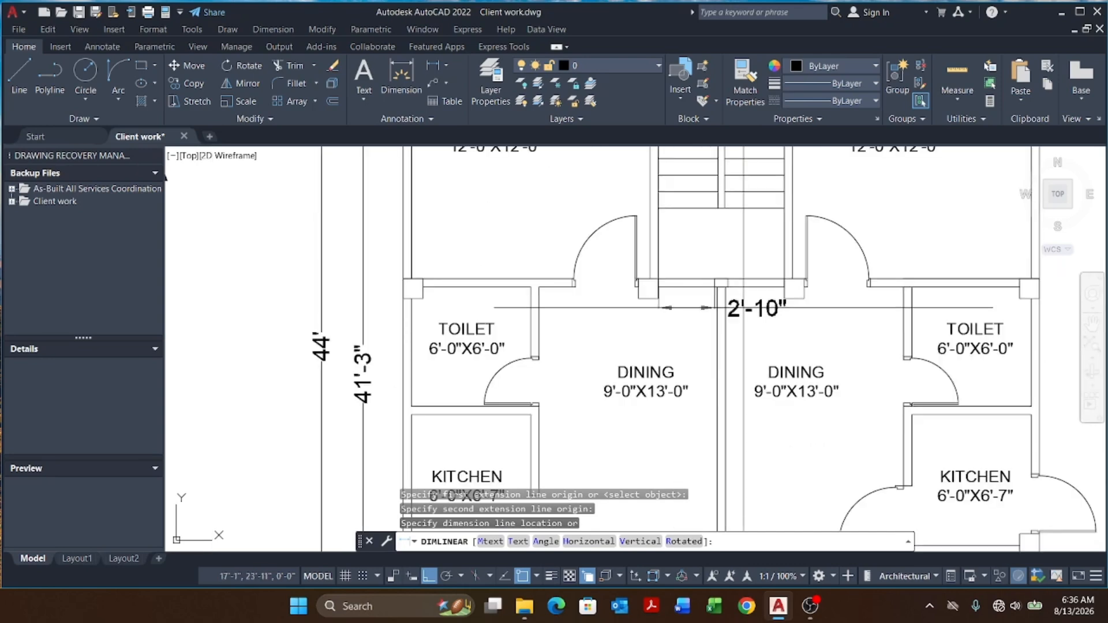
{"action": "scroll", "coordinate": [716, 308], "scroll_direction": "down", "scroll_amount": 8}
{"action": "scroll", "coordinate": [718, 286], "scroll_direction": "up", "scroll_amount": 10}
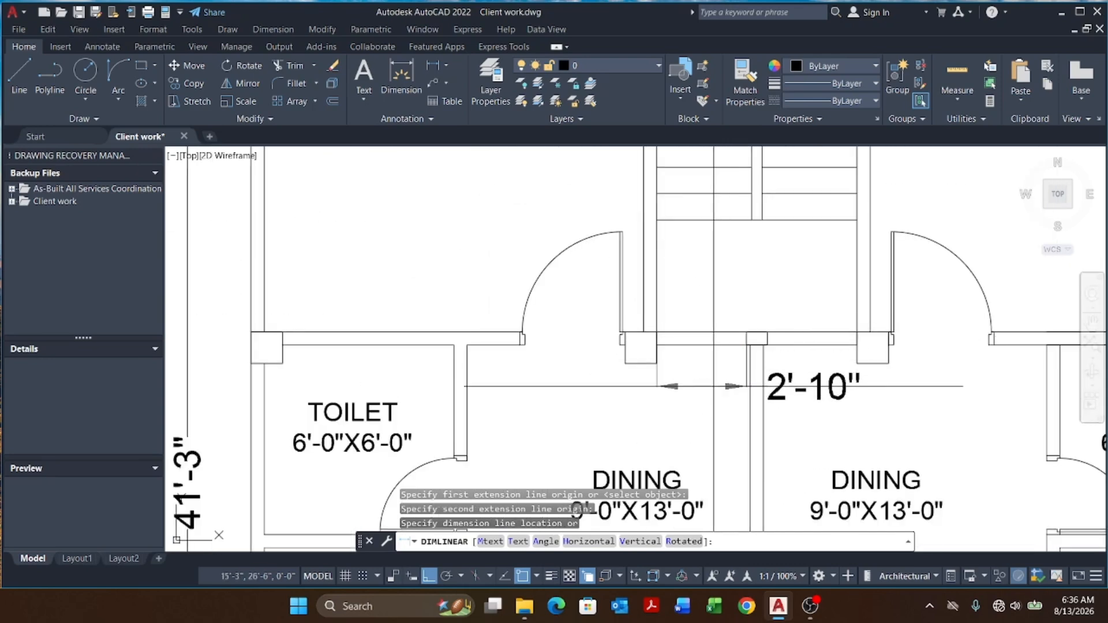
{"action": "scroll", "coordinate": [678, 342], "scroll_direction": "down", "scroll_amount": 8}
{"action": "scroll", "coordinate": [678, 329], "scroll_direction": "up", "scroll_amount": 8}
{"action": "key", "text": "Escape"}
{"action": "key", "text": "Escape"}
{"action": "key", "text": "Escape"}
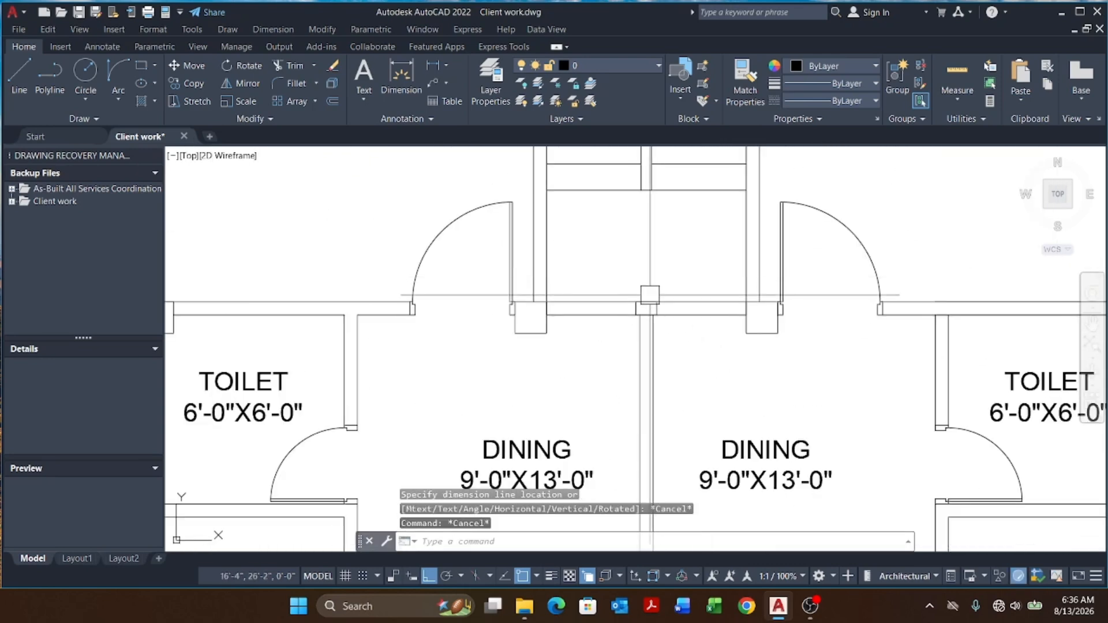
Step: Copy the left upper bedroom door into the stair hall opening below the stairs
{"action": "scroll", "coordinate": [679, 313], "scroll_direction": "down", "scroll_amount": 8}
{"action": "scroll", "coordinate": [678, 313], "scroll_direction": "up", "scroll_amount": 8}
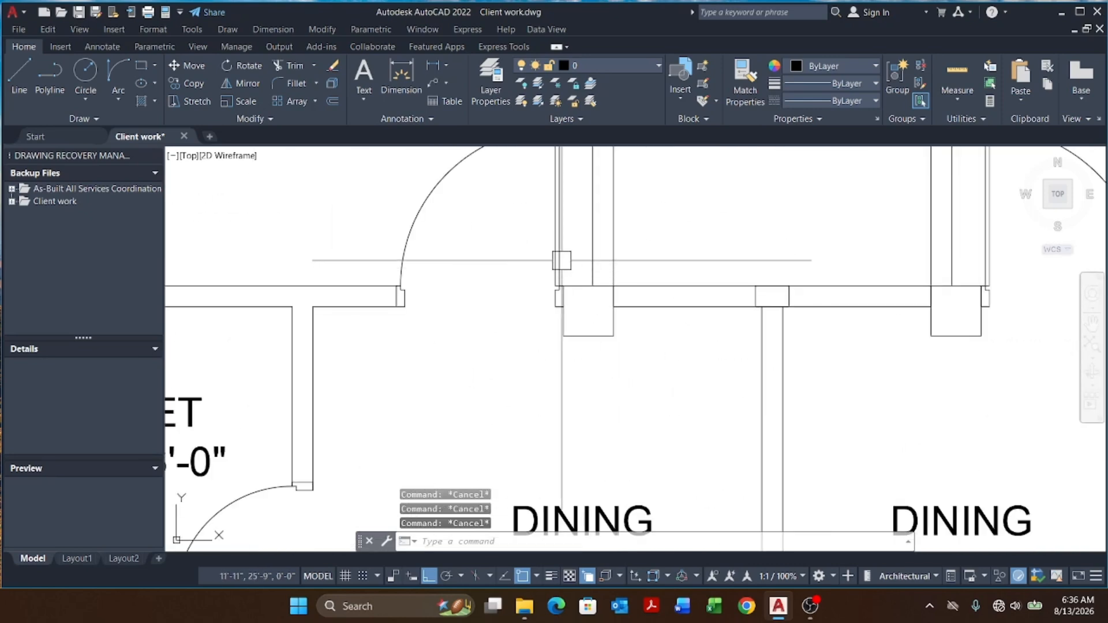
{"action": "left_click", "coordinate": [557, 257]}
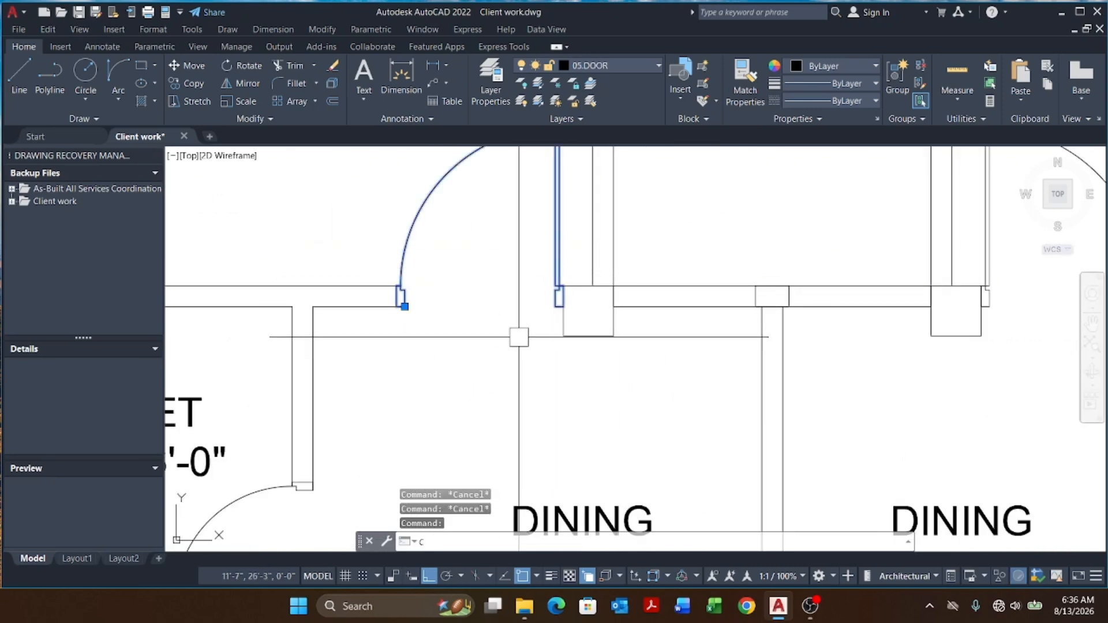
{"action": "key", "text": "Return"}
{"action": "scroll", "coordinate": [564, 307], "scroll_direction": "up", "scroll_amount": 2}
{"action": "left_click", "coordinate": [564, 307]}
{"action": "scroll", "coordinate": [485, 340], "scroll_direction": "down", "scroll_amount": 2}
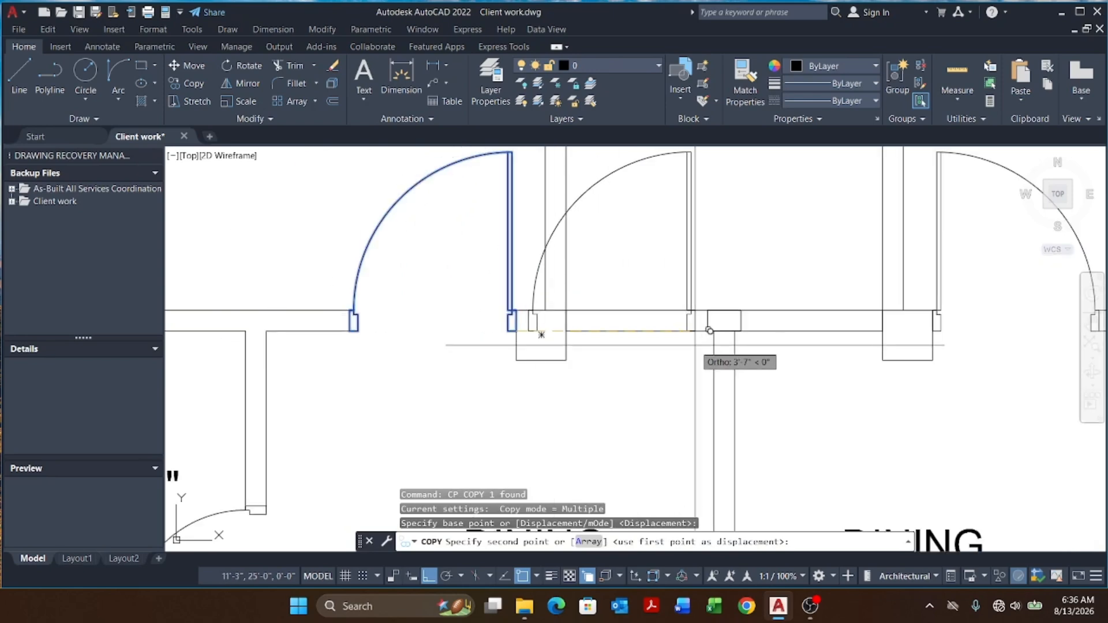
{"action": "scroll", "coordinate": [702, 332], "scroll_direction": "up", "scroll_amount": 1}
{"action": "left_click", "coordinate": [716, 325]}
{"action": "scroll", "coordinate": [584, 364], "scroll_direction": "down", "scroll_amount": 4}
{"action": "key", "text": "Escape"}
{"action": "key", "text": "Escape"}
{"action": "key", "text": "Escape"}
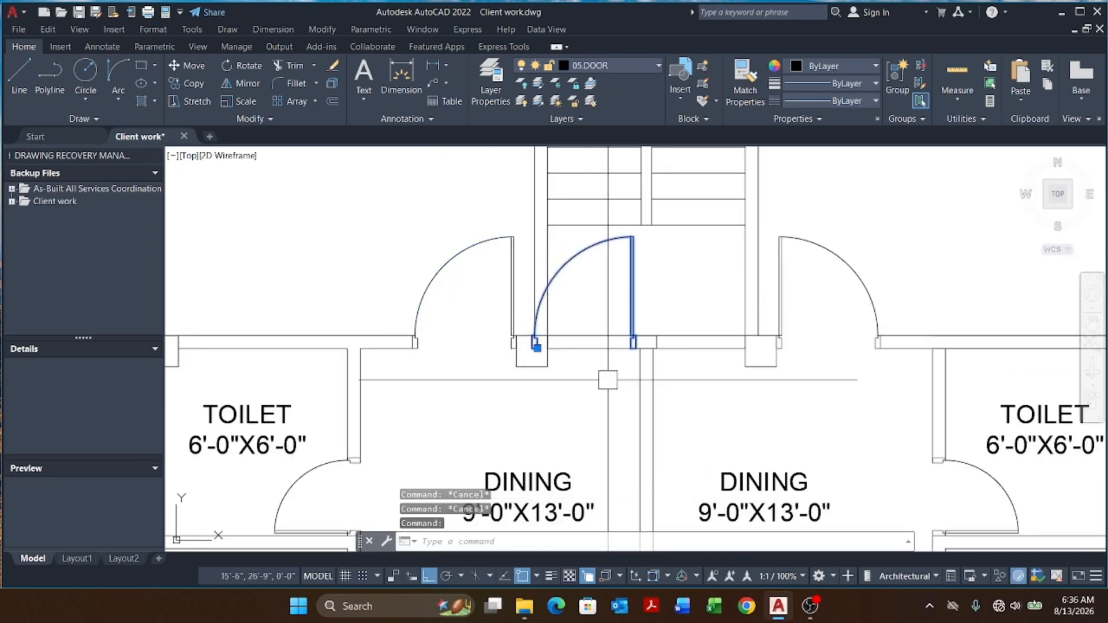
Step: Mirror the copied door about a vertical line at its jamb, erasing the source object
{"action": "type", "text": "MI"}
{"action": "key", "text": "Return"}
{"action": "scroll", "coordinate": [647, 335], "scroll_direction": "up", "scroll_amount": 3}
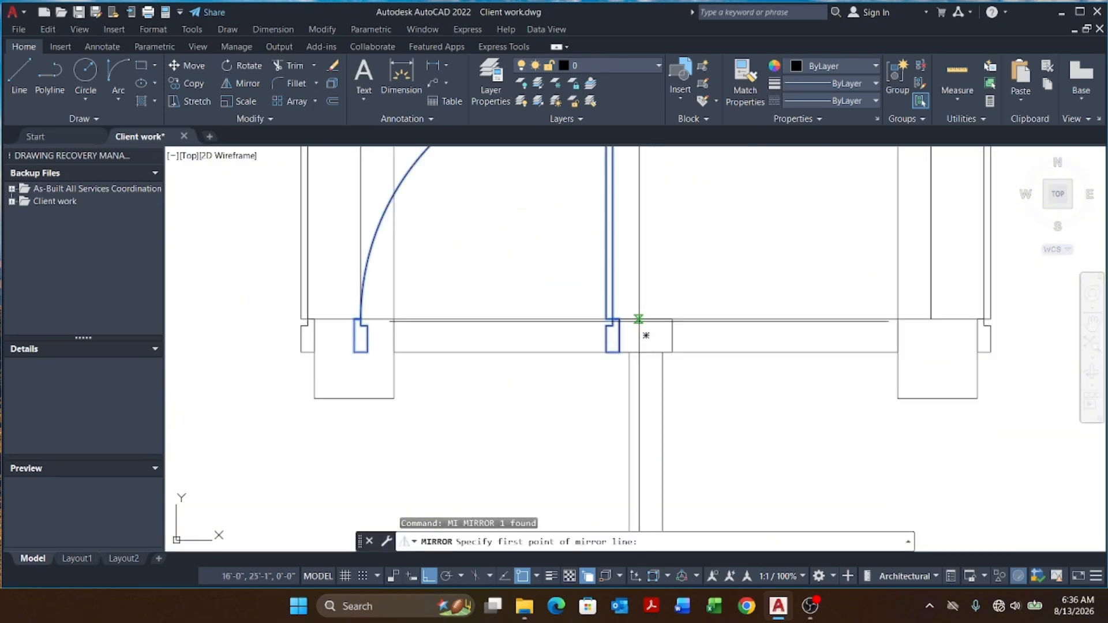
{"action": "left_click", "coordinate": [645, 318]}
{"action": "left_click", "coordinate": [646, 237]}
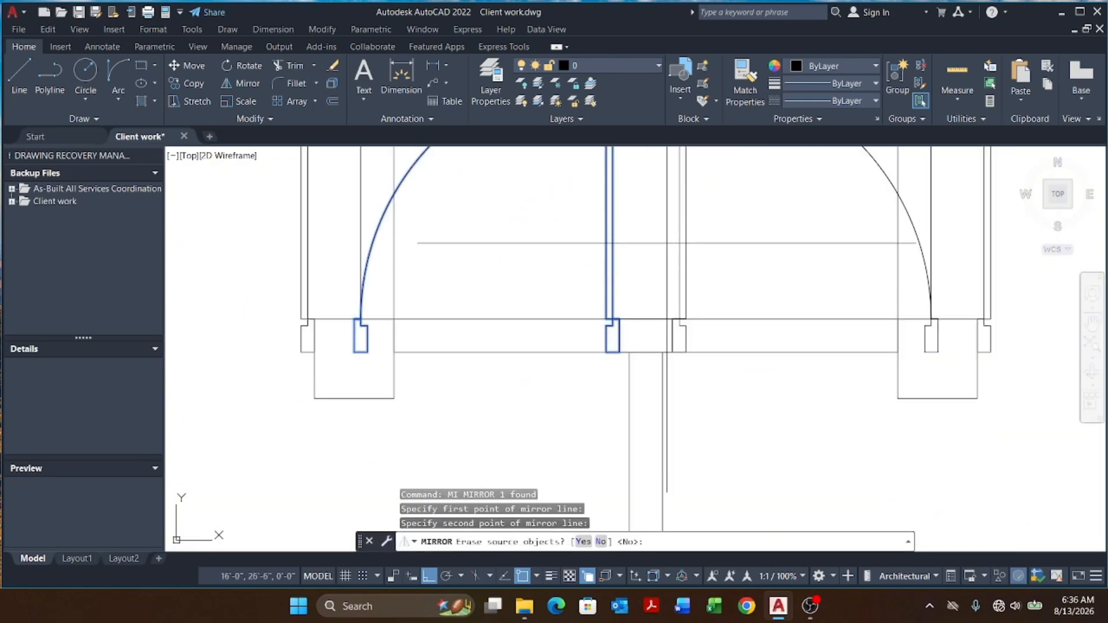
{"action": "key", "text": "Return"}
{"action": "scroll", "coordinate": [635, 334], "scroll_direction": "down", "scroll_amount": 2}
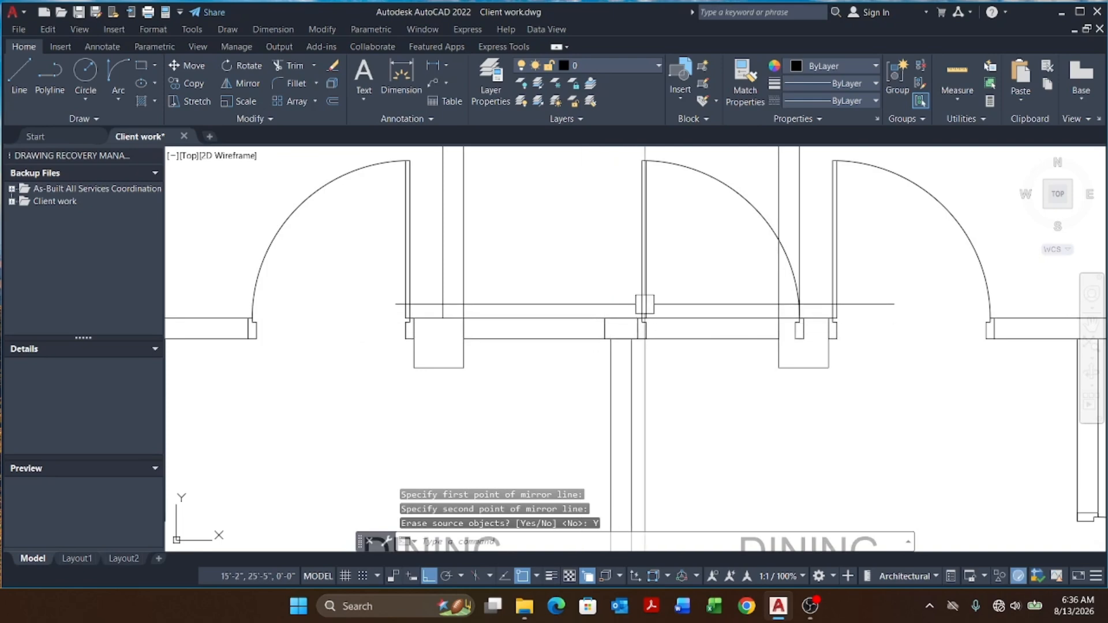
Step: Explode the mirrored door in the stair hall opening
{"action": "left_click", "coordinate": [797, 323]}
{"action": "scroll", "coordinate": [686, 323], "scroll_direction": "up", "scroll_amount": 2}
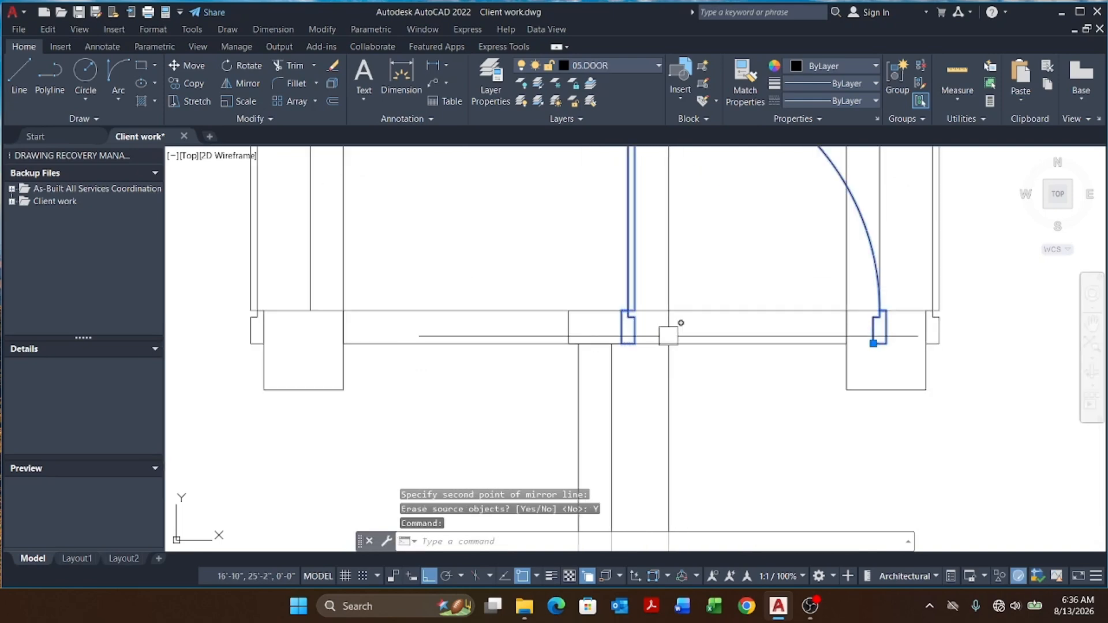
{"action": "type", "text": "x"}
{"action": "key", "text": "Return"}
{"action": "scroll", "coordinate": [582, 409], "scroll_direction": "down", "scroll_amount": 3}
{"action": "scroll", "coordinate": [645, 295], "scroll_direction": "up", "scroll_amount": 3}
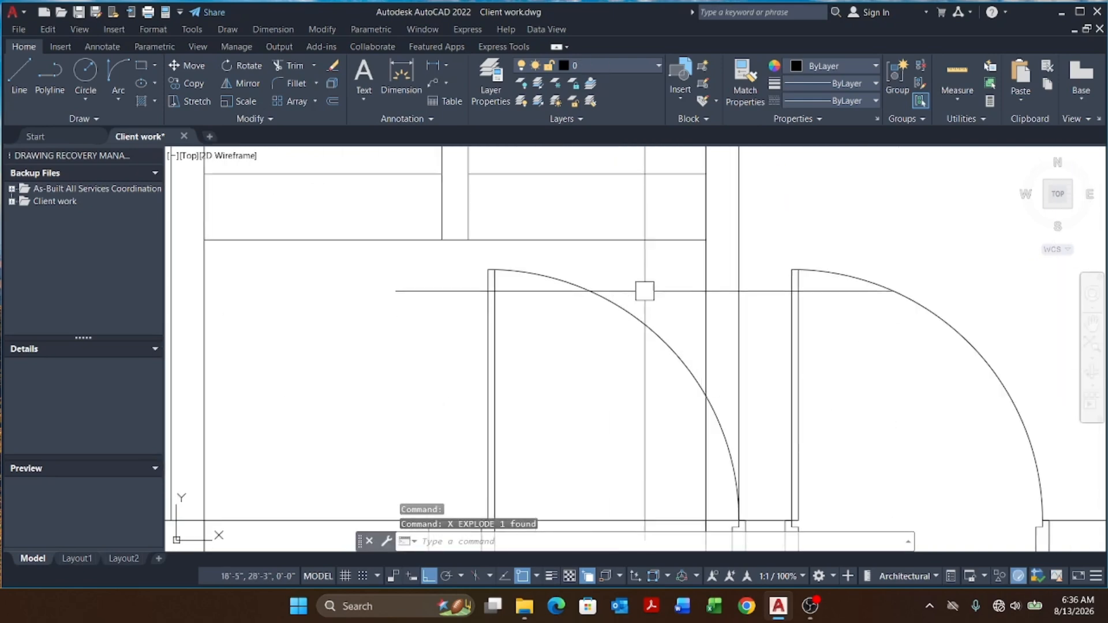
Step: Erase the stair hall door's leaf and swing arc
{"action": "left_click", "coordinate": [653, 275]}
{"action": "scroll", "coordinate": [498, 324], "scroll_direction": "down", "scroll_amount": 3}
{"action": "left_click", "coordinate": [495, 343]}
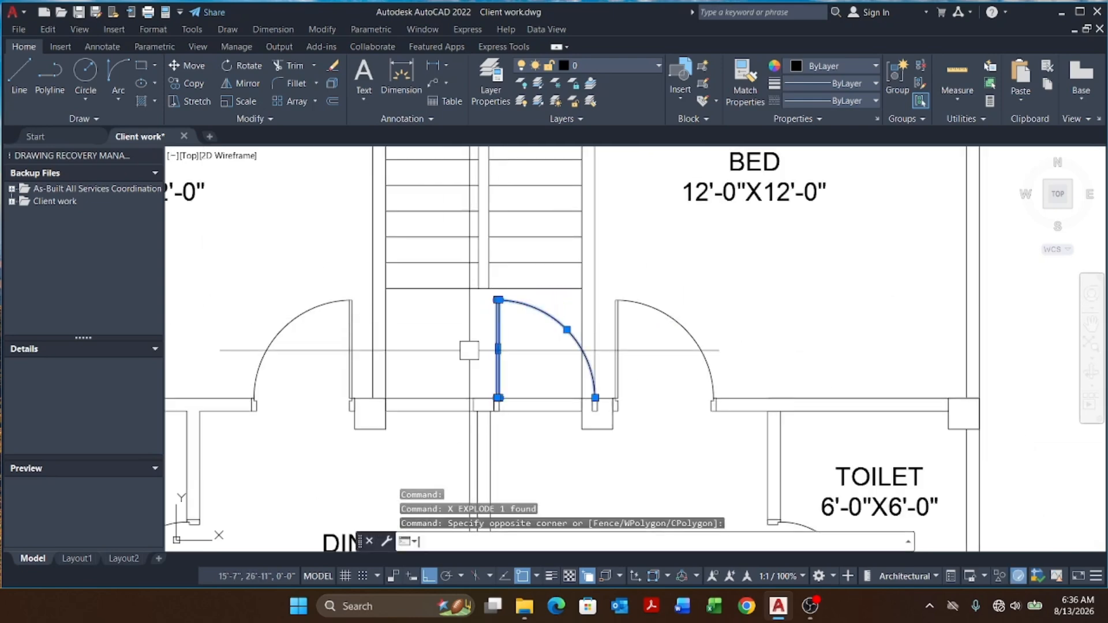
{"action": "type", "text": "e"}
{"action": "key", "text": "Return"}
Step: Move the leftover door jamb piece left to the edge of the opening
{"action": "scroll", "coordinate": [469, 351], "scroll_direction": "up", "scroll_amount": 6}
{"action": "left_click", "coordinate": [548, 341]}
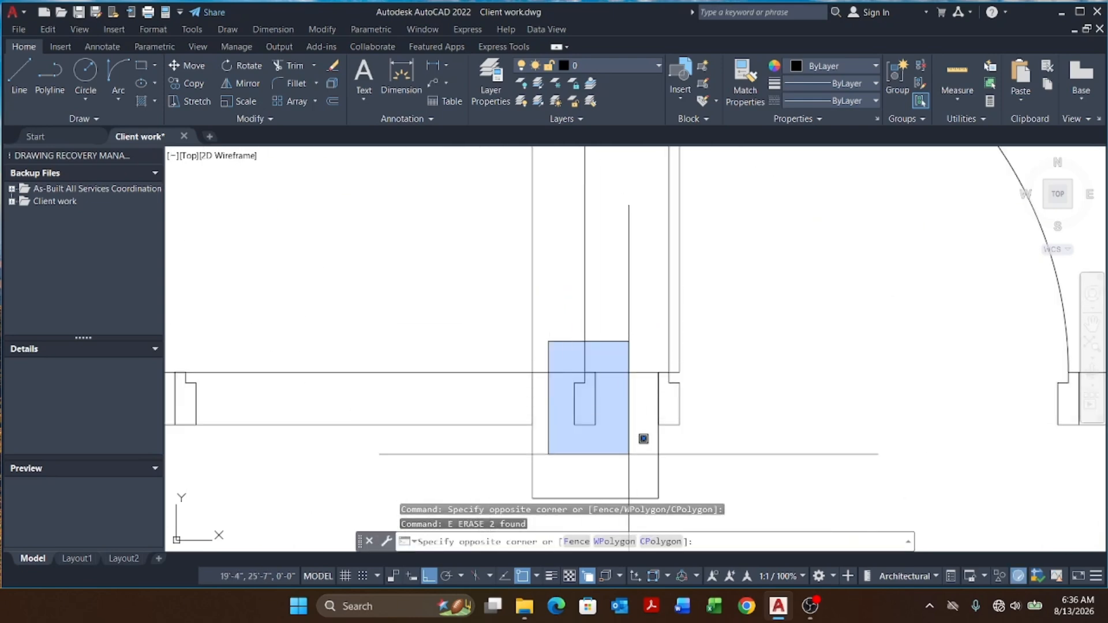
{"action": "left_click", "coordinate": [629, 453]}
{"action": "key", "text": "Return"}
{"action": "left_click", "coordinate": [596, 426]}
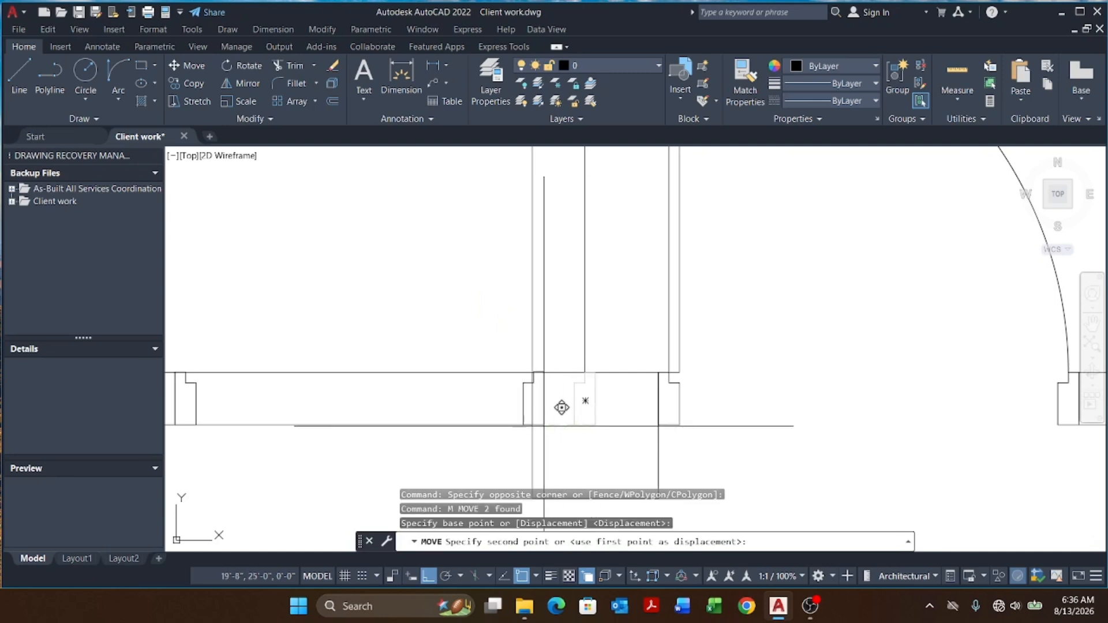
{"action": "left_click", "coordinate": [532, 426]}
Step: Mirror both jamb pieces across a horizontal line, erasing the originals
{"action": "scroll", "coordinate": [612, 419], "scroll_direction": "down", "scroll_amount": 4}
{"action": "scroll", "coordinate": [483, 407], "scroll_direction": "up", "scroll_amount": 4}
{"action": "left_click", "coordinate": [375, 344]}
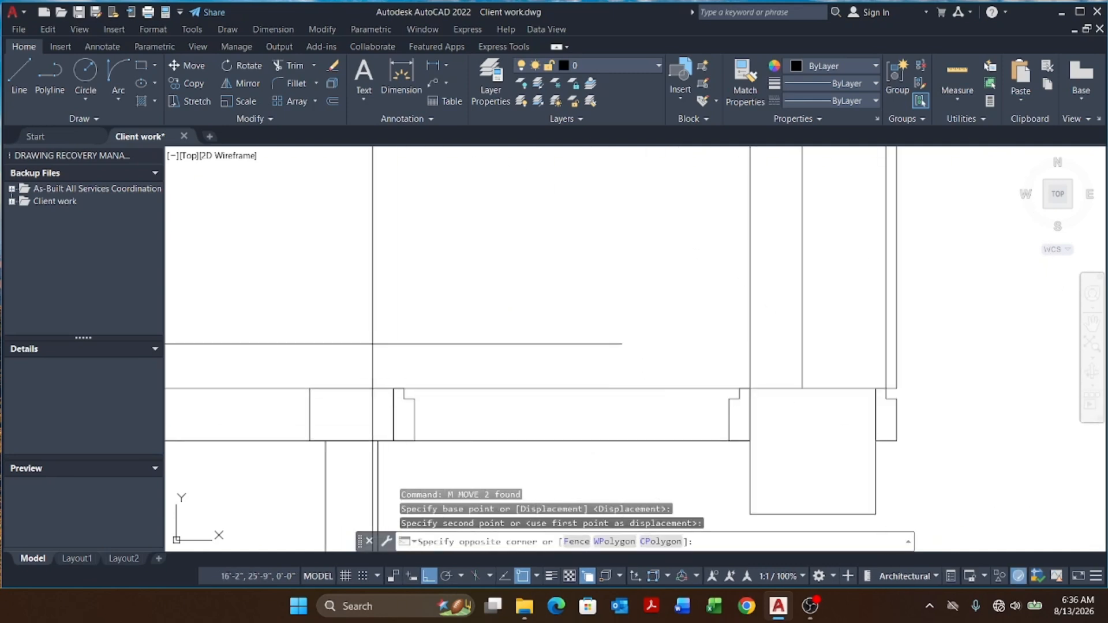
{"action": "scroll", "coordinate": [392, 361], "scroll_direction": "down", "scroll_amount": 4}
{"action": "left_click", "coordinate": [571, 420]}
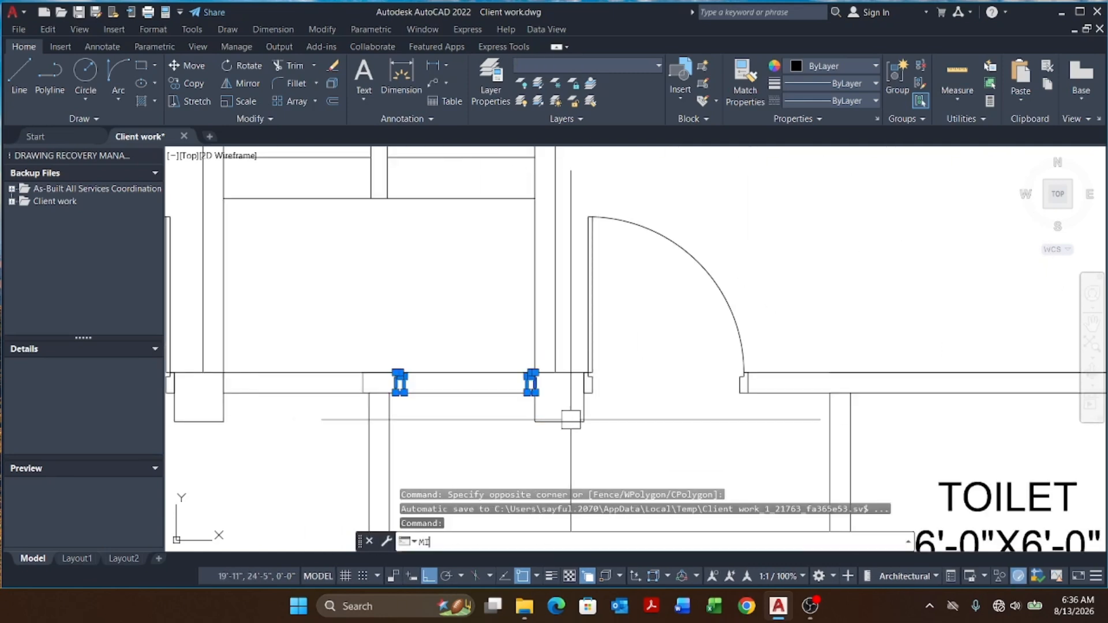
{"action": "type", "text": "MI"}
{"action": "key", "text": "Return"}
{"action": "scroll", "coordinate": [547, 393], "scroll_direction": "up", "scroll_amount": 2}
{"action": "left_click", "coordinate": [522, 374]}
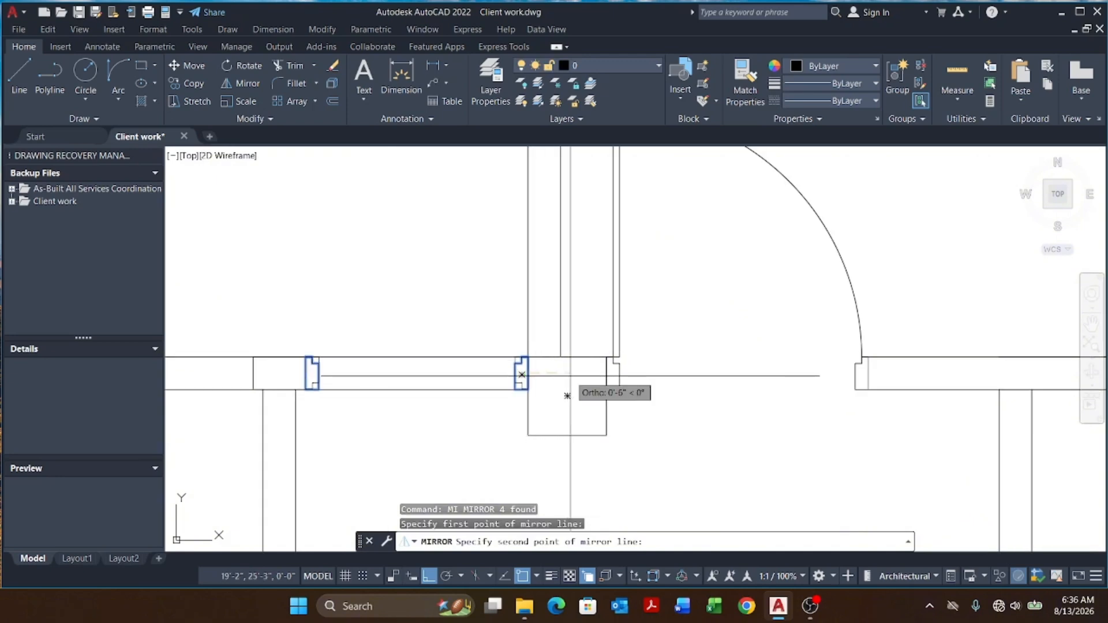
{"action": "left_click", "coordinate": [567, 396]}
{"action": "key", "text": "Return"}
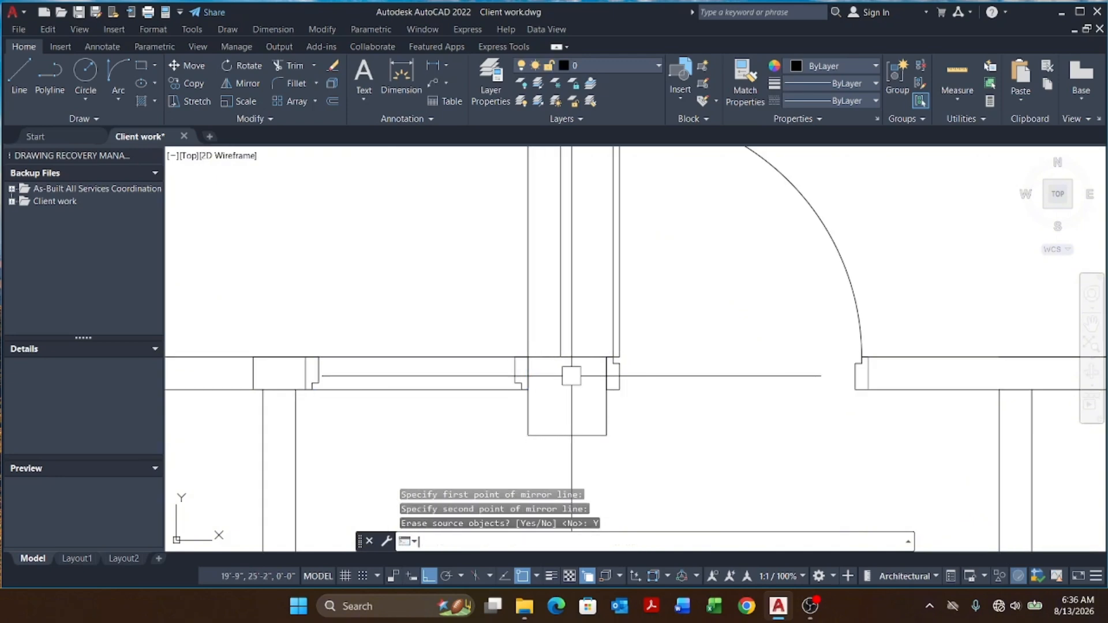
{"action": "key", "text": "Escape"}
{"action": "key", "text": "Escape"}
Step: Stretch the lower wall line's end across the stair hall opening to the column
{"action": "left_click", "coordinate": [388, 383]}
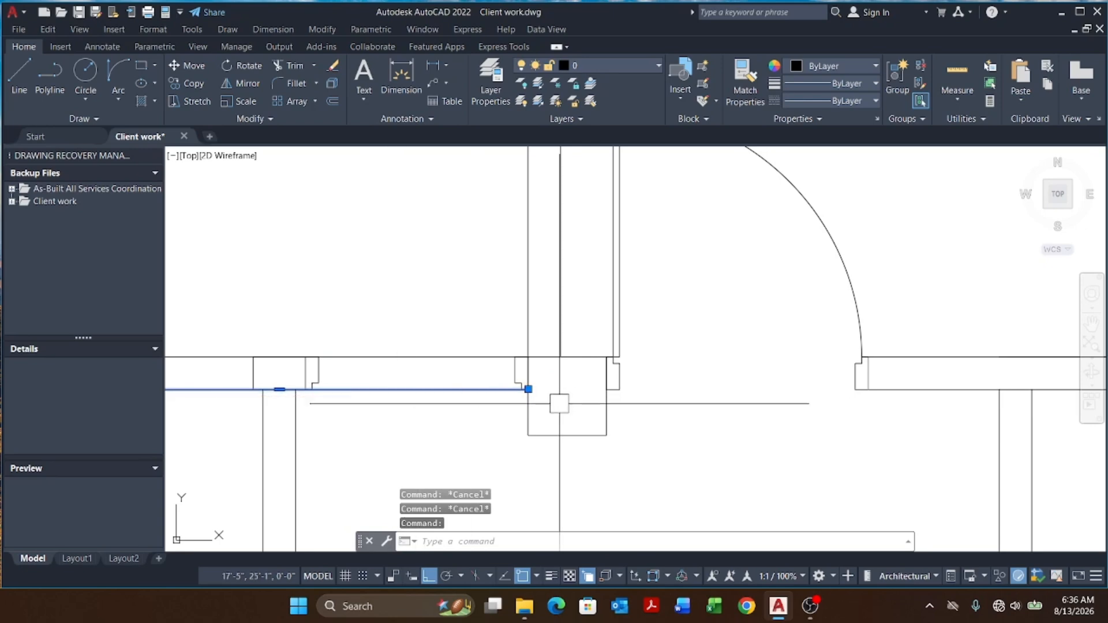
{"action": "left_click", "coordinate": [528, 389]}
{"action": "scroll", "coordinate": [335, 403], "scroll_direction": "up", "scroll_amount": 4}
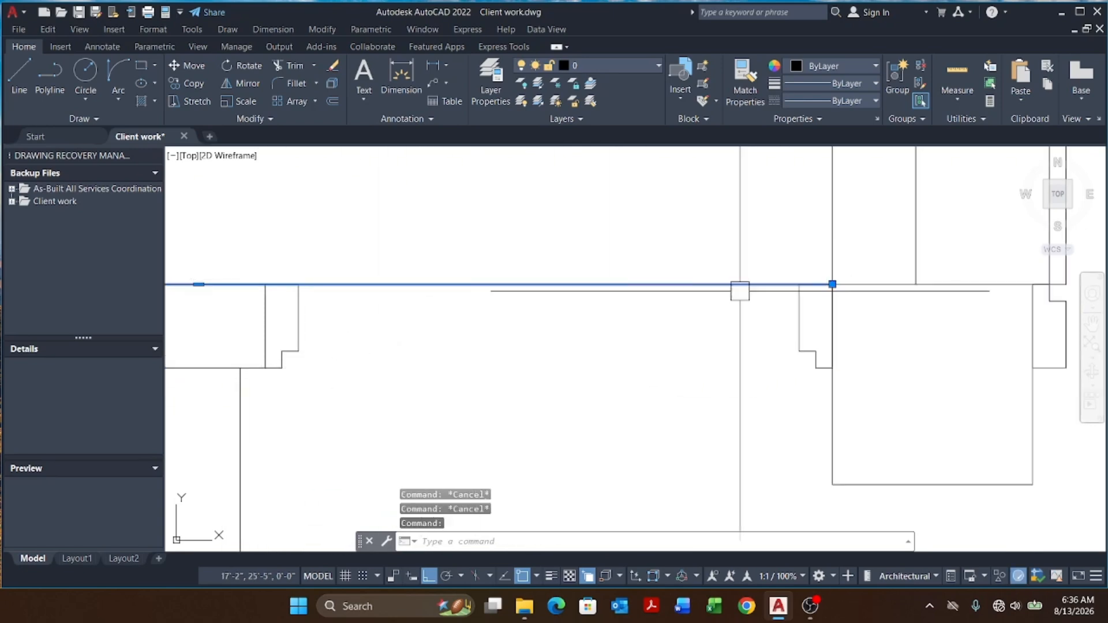
{"action": "scroll", "coordinate": [832, 284], "scroll_direction": "down", "scroll_amount": 4}
{"action": "scroll", "coordinate": [601, 288], "scroll_direction": "up", "scroll_amount": 4}
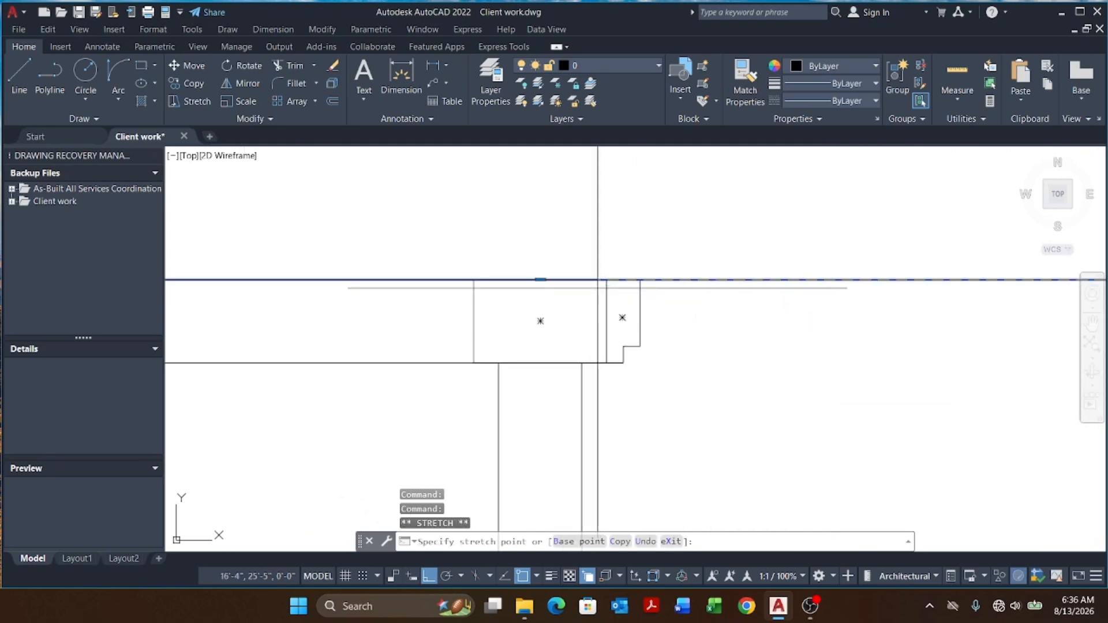
{"action": "left_click", "coordinate": [607, 280]}
{"action": "key", "text": "Escape"}
Step: Stretch the left ends of both wall lines beside the opening to the column's edge
{"action": "scroll", "coordinate": [627, 313], "scroll_direction": "down", "scroll_amount": 6}
{"action": "scroll", "coordinate": [478, 314], "scroll_direction": "up", "scroll_amount": 2}
{"action": "left_click", "coordinate": [482, 297]}
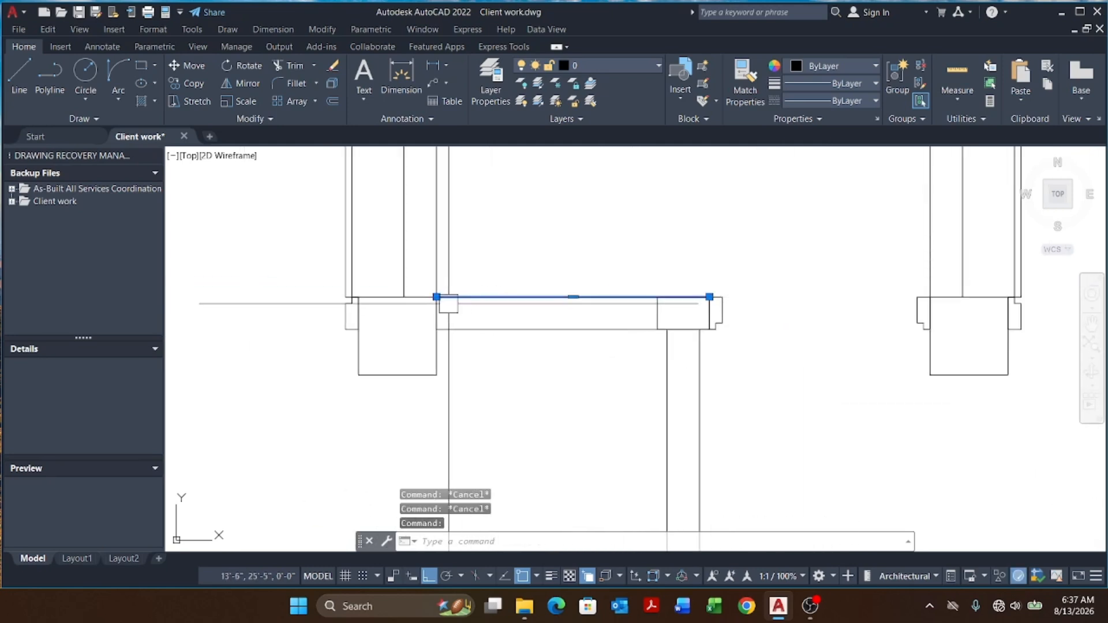
{"action": "left_click", "coordinate": [436, 296]}
{"action": "left_click", "coordinate": [657, 297]}
{"action": "key", "text": "Escape"}
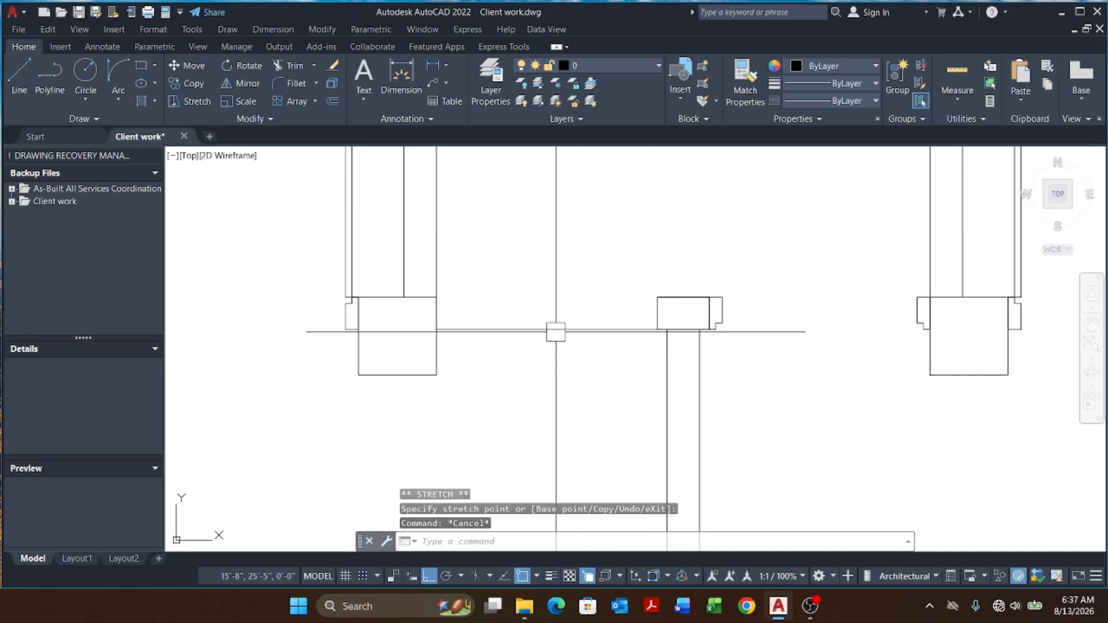
{"action": "left_click", "coordinate": [556, 331]}
{"action": "left_click", "coordinate": [436, 329]}
{"action": "left_click", "coordinate": [658, 330]}
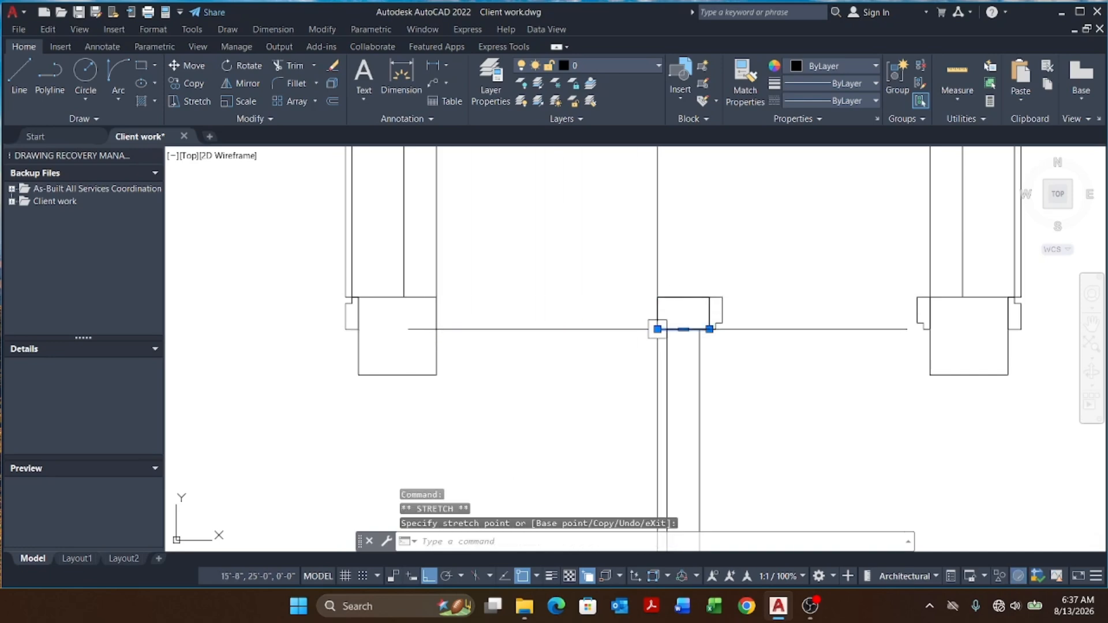
Step: Draw a thin rectangle for the door leaf spanning the stair hall opening from the jamb
{"action": "key", "text": "Escape"}
{"action": "key", "text": "Escape"}
{"action": "key", "text": "Escape"}
{"action": "scroll", "coordinate": [566, 313], "scroll_direction": "down", "scroll_amount": 6}
{"action": "scroll", "coordinate": [617, 313], "scroll_direction": "up", "scroll_amount": 4}
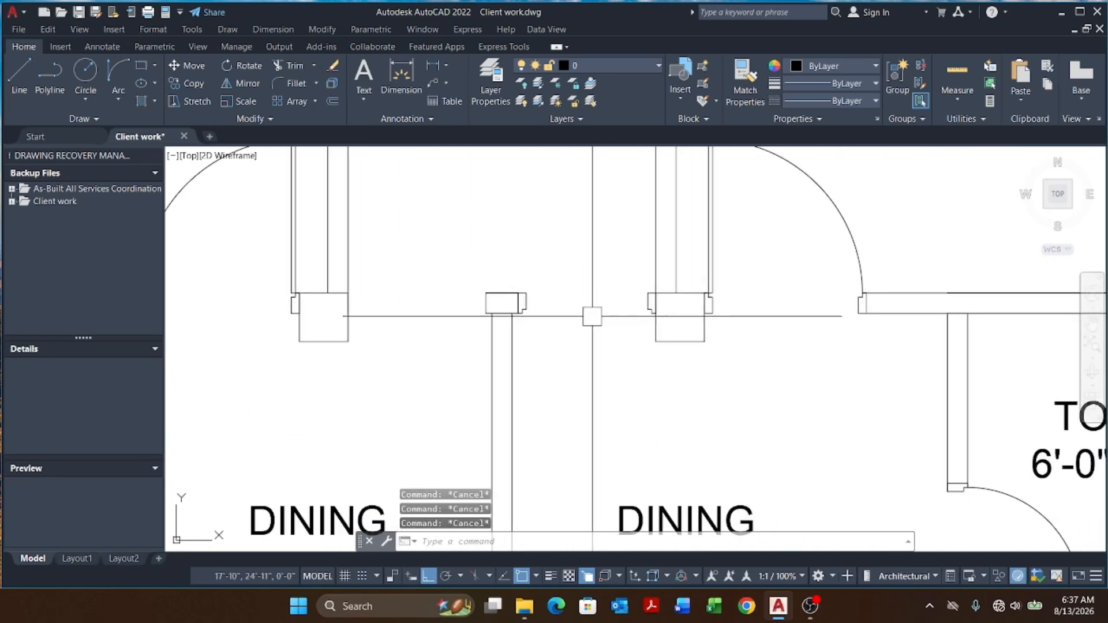
{"action": "key", "text": "Return"}
{"action": "scroll", "coordinate": [530, 314], "scroll_direction": "up", "scroll_amount": 6}
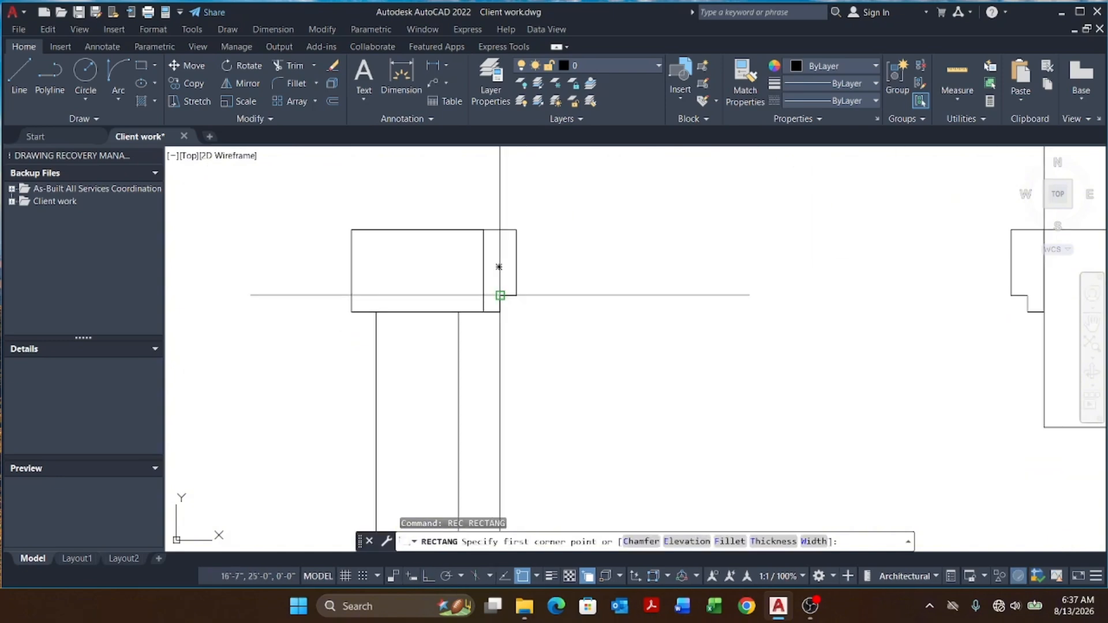
{"action": "left_click", "coordinate": [500, 295]}
{"action": "scroll", "coordinate": [548, 331], "scroll_direction": "down", "scroll_amount": 4}
{"action": "scroll", "coordinate": [729, 330], "scroll_direction": "up", "scroll_amount": 4}
{"action": "left_click", "coordinate": [746, 312]}
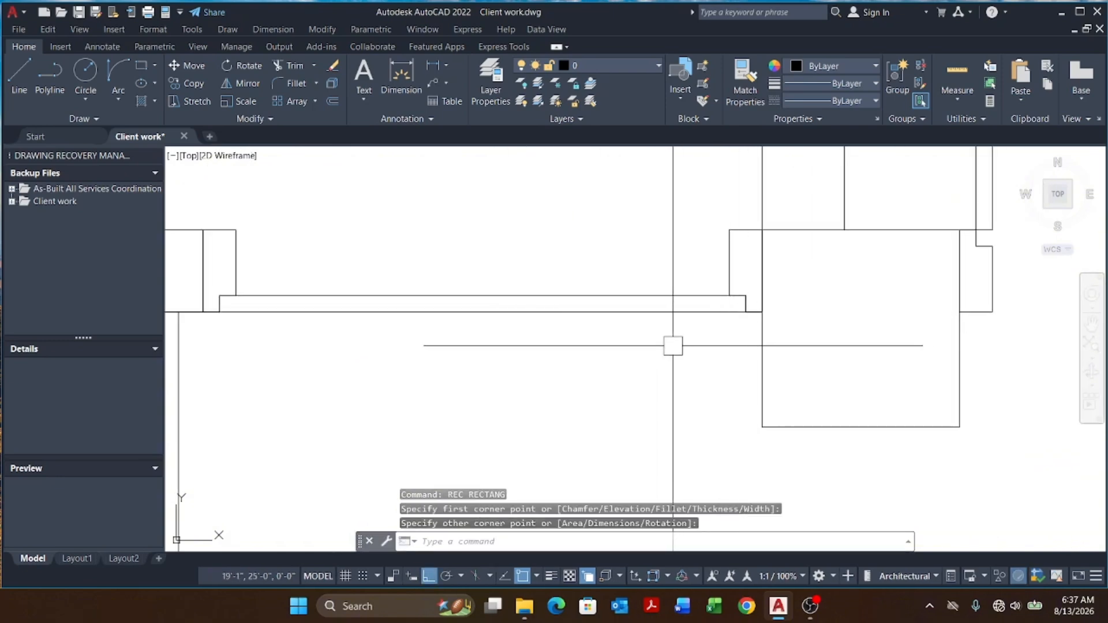
Step: Rotate the door leaf rectangle 90 degrees about its hinge corner so it stands upright
{"action": "key", "text": "Escape"}
{"action": "left_click", "coordinate": [595, 295]}
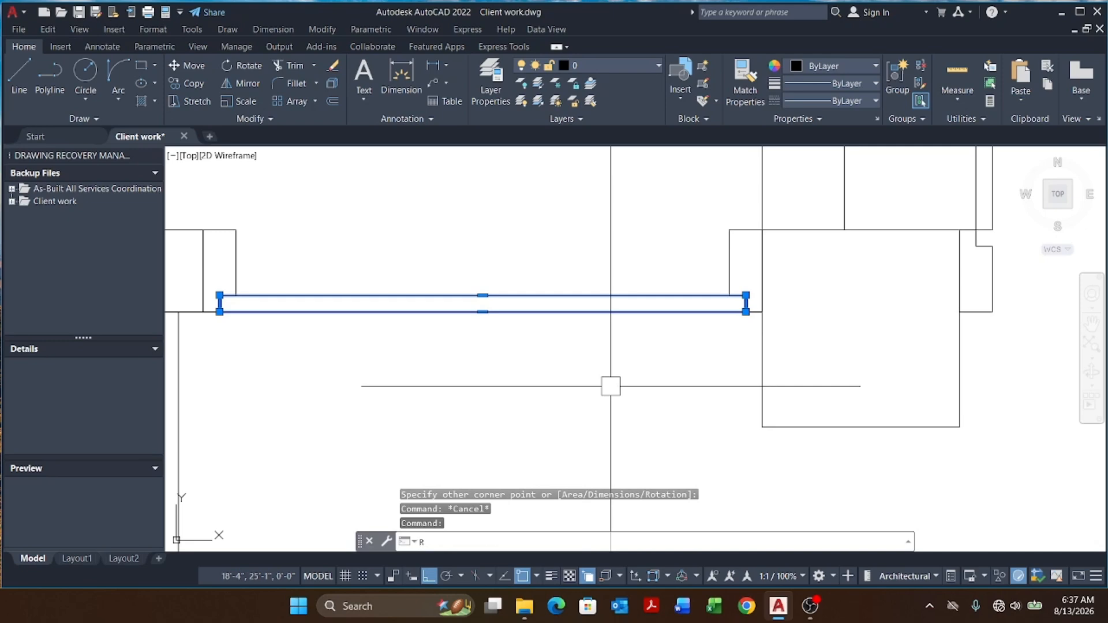
{"action": "type", "text": "RO"}
{"action": "key", "text": "Return"}
{"action": "scroll", "coordinate": [920, 327], "scroll_direction": "up", "scroll_amount": 3}
{"action": "left_click", "coordinate": [736, 302]}
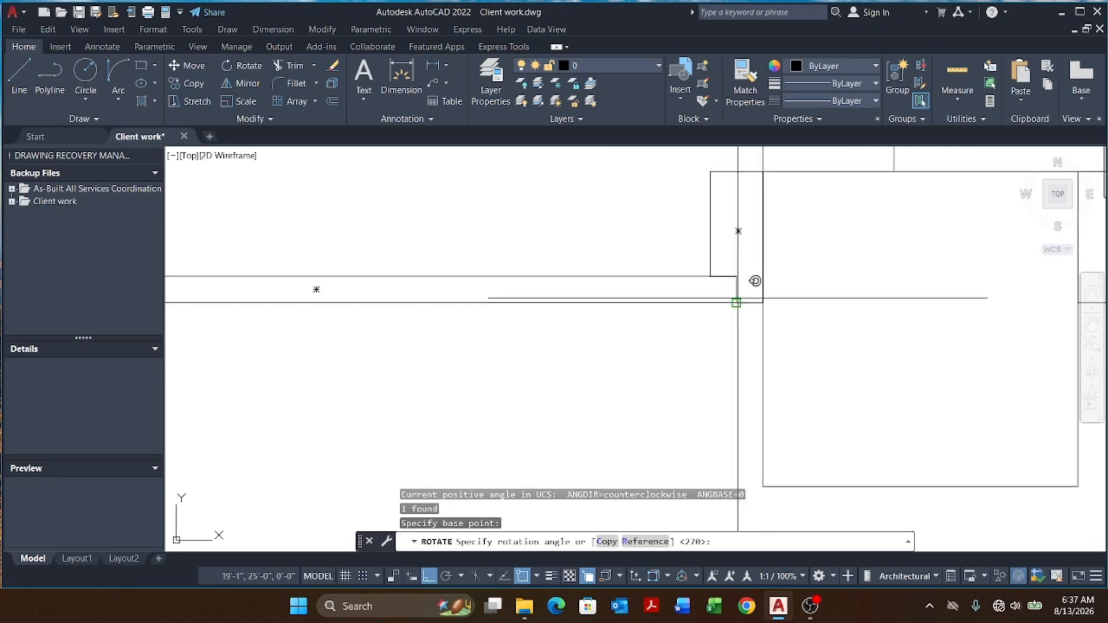
{"action": "scroll", "coordinate": [733, 299], "scroll_direction": "down", "scroll_amount": 6}
{"action": "scroll", "coordinate": [737, 252], "scroll_direction": "up", "scroll_amount": 4}
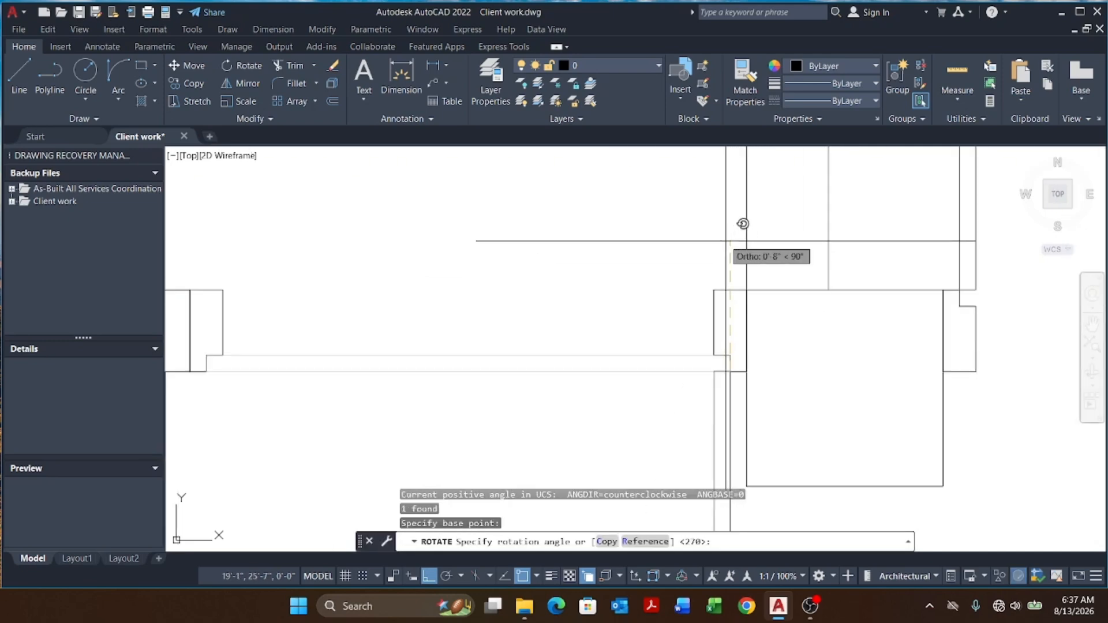
{"action": "left_click", "coordinate": [720, 228]}
{"action": "scroll", "coordinate": [720, 228], "scroll_direction": "down", "scroll_amount": 5}
{"action": "key", "text": "Escape"}
{"action": "key", "text": "Escape"}
{"action": "key", "text": "Escape"}
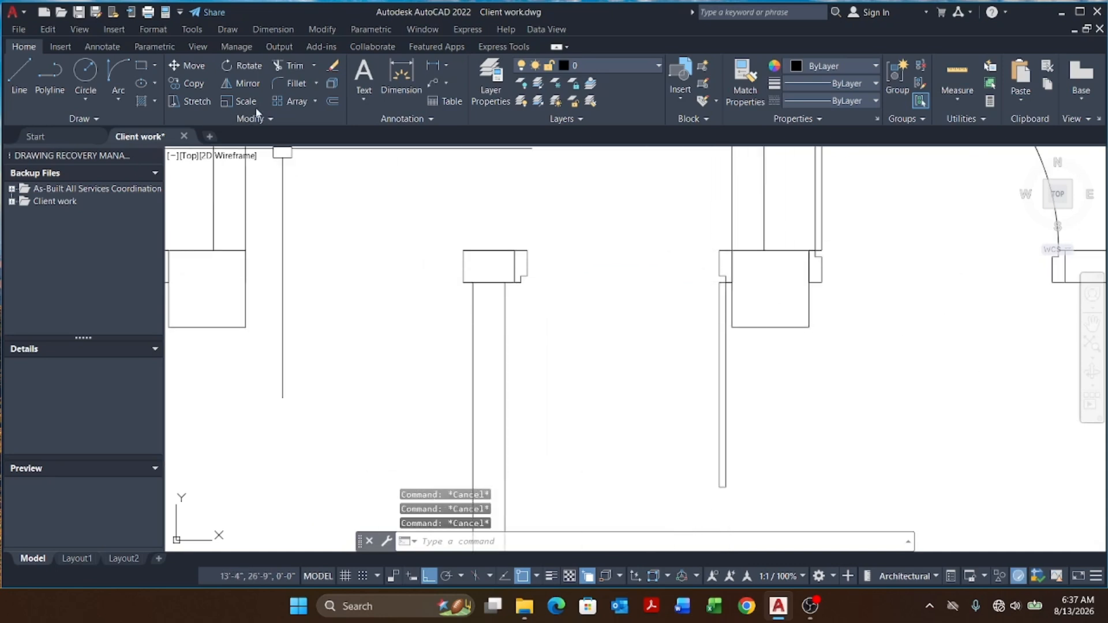
Step: Draw the door swing arc from the leaf's top end to the opposite jamb
{"action": "left_click", "coordinate": [119, 98]}
{"action": "left_click", "coordinate": [165, 277]}
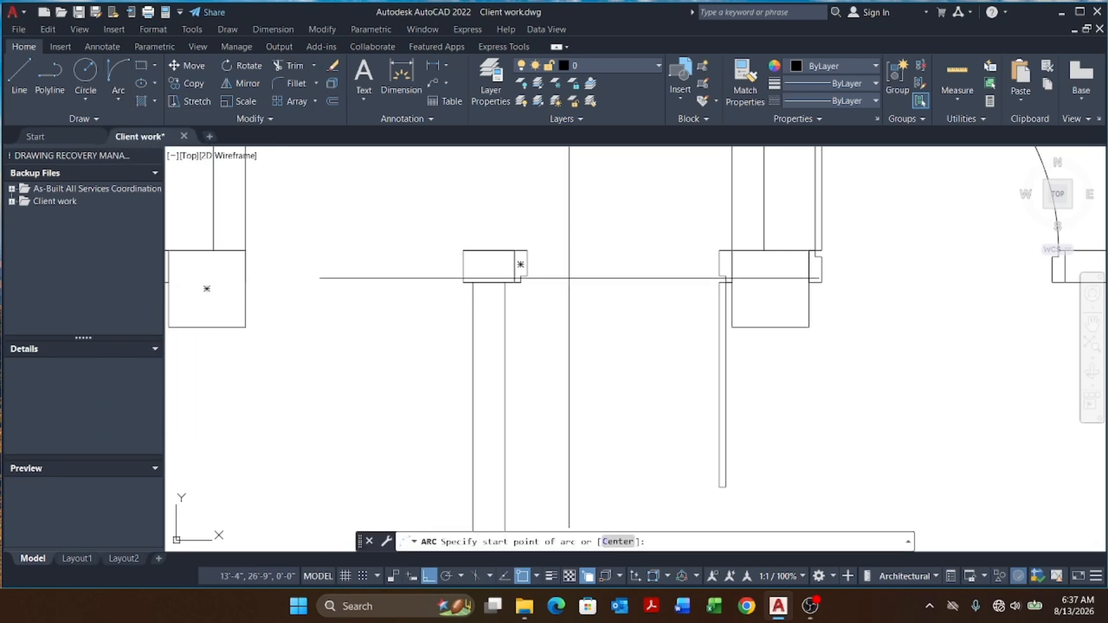
{"action": "scroll", "coordinate": [569, 278], "scroll_direction": "up", "scroll_amount": 5}
{"action": "left_click", "coordinate": [454, 270]}
{"action": "scroll", "coordinate": [453, 271], "scroll_direction": "down", "scroll_amount": 5}
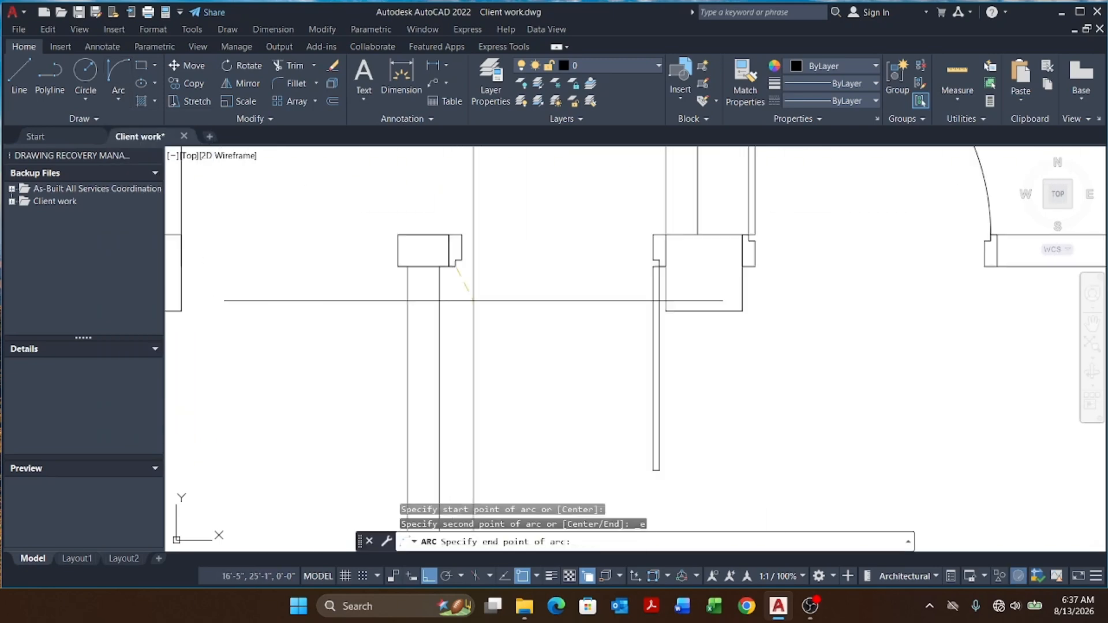
{"action": "left_click", "coordinate": [652, 469]}
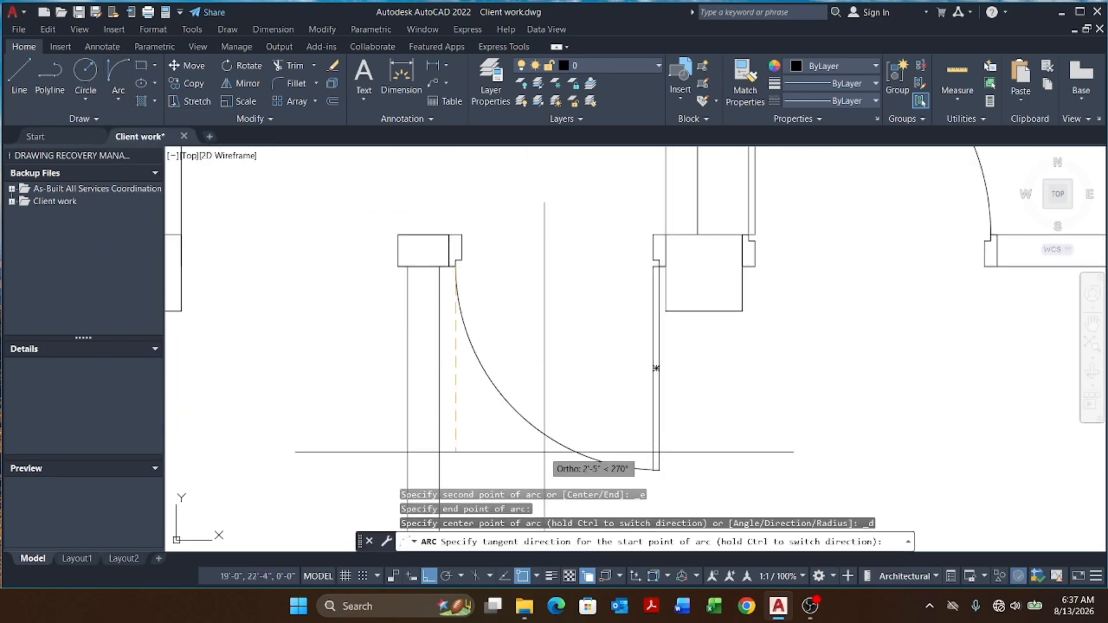
{"action": "left_click", "coordinate": [514, 453]}
{"action": "scroll", "coordinate": [553, 337], "scroll_direction": "down", "scroll_amount": 3}
{"action": "scroll", "coordinate": [553, 337], "scroll_direction": "up", "scroll_amount": 5}
{"action": "key", "text": "Escape"}
{"action": "key", "text": "Escape"}
{"action": "key", "text": "Escape"}
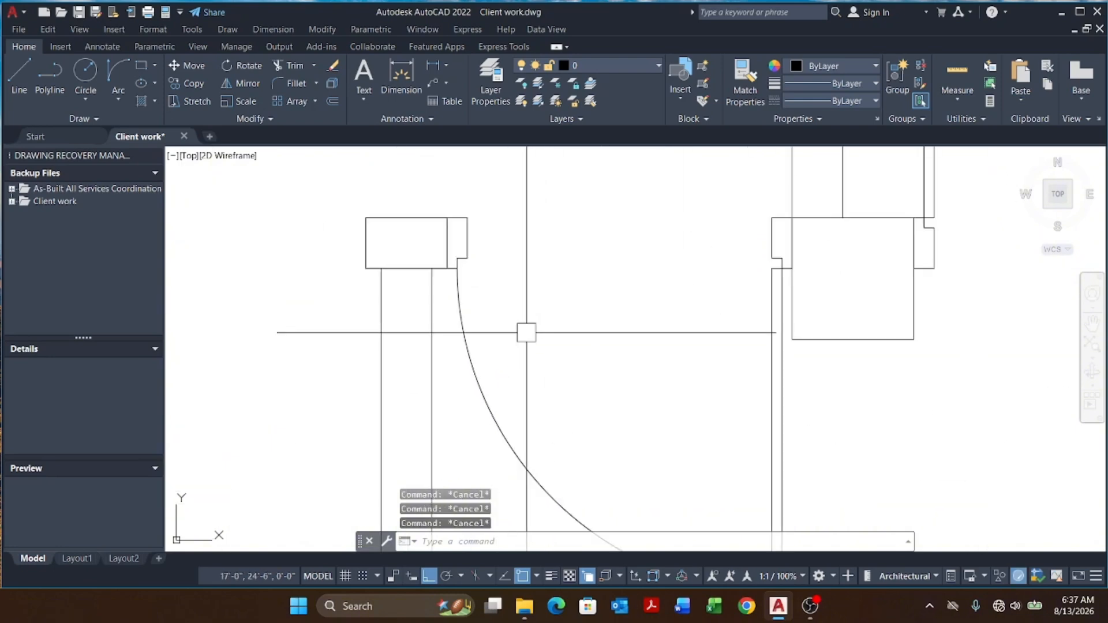
Step: Start defining a new block for the door
{"action": "type", "text": "b"}
{"action": "key", "text": "Return"}
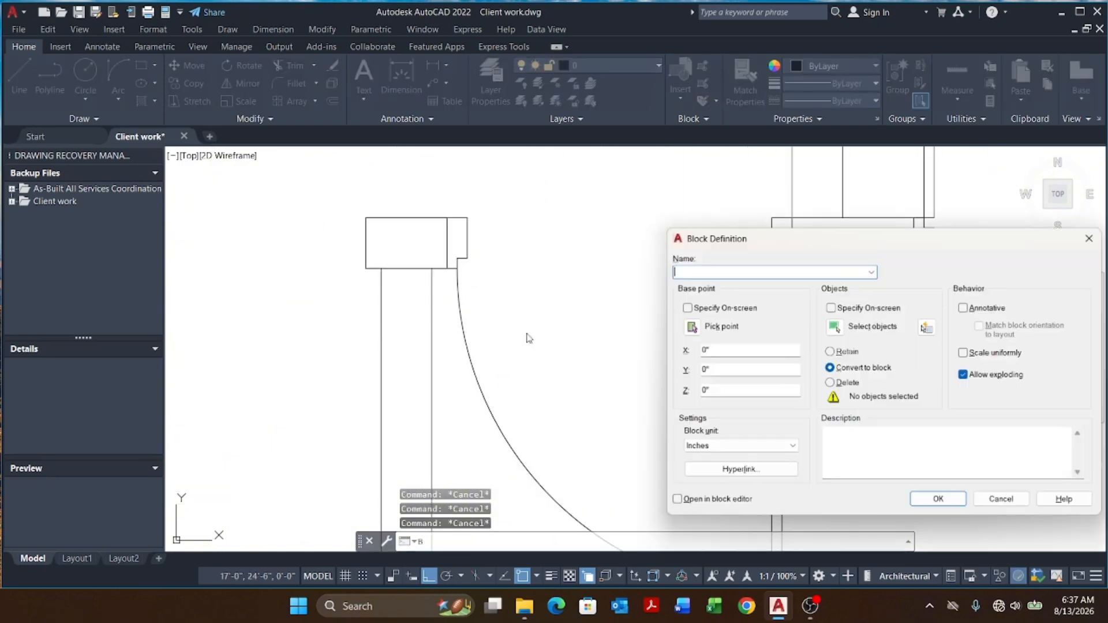
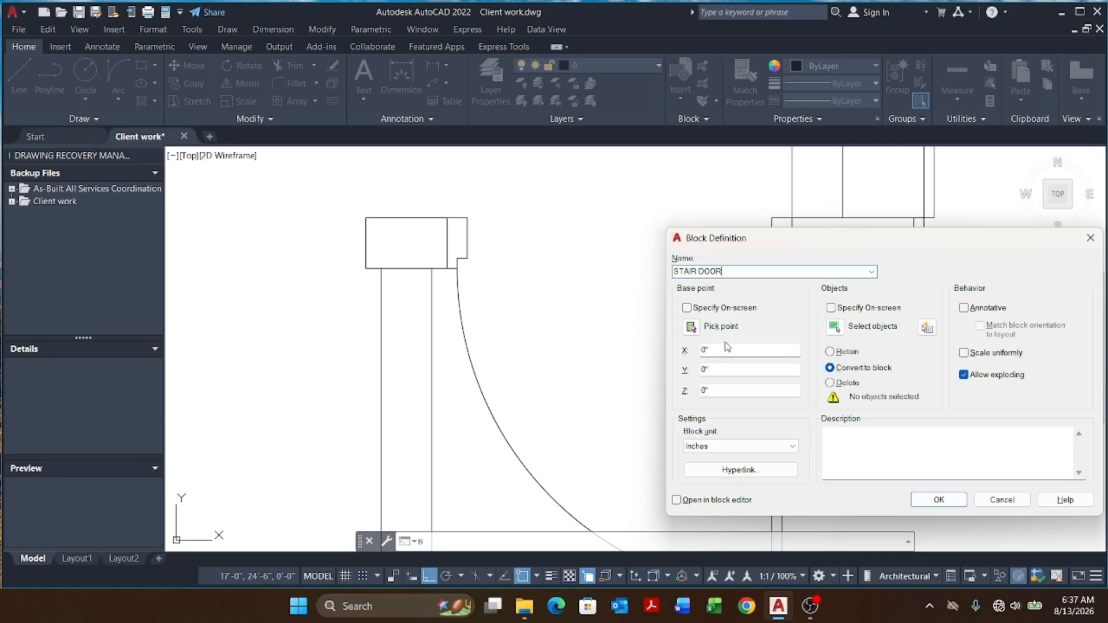
Step: Pick the door's hinge corner as base point, select the door leaf and swing arc, and create the STAIR DOOR block
{"action": "left_click", "coordinate": [690, 329]}
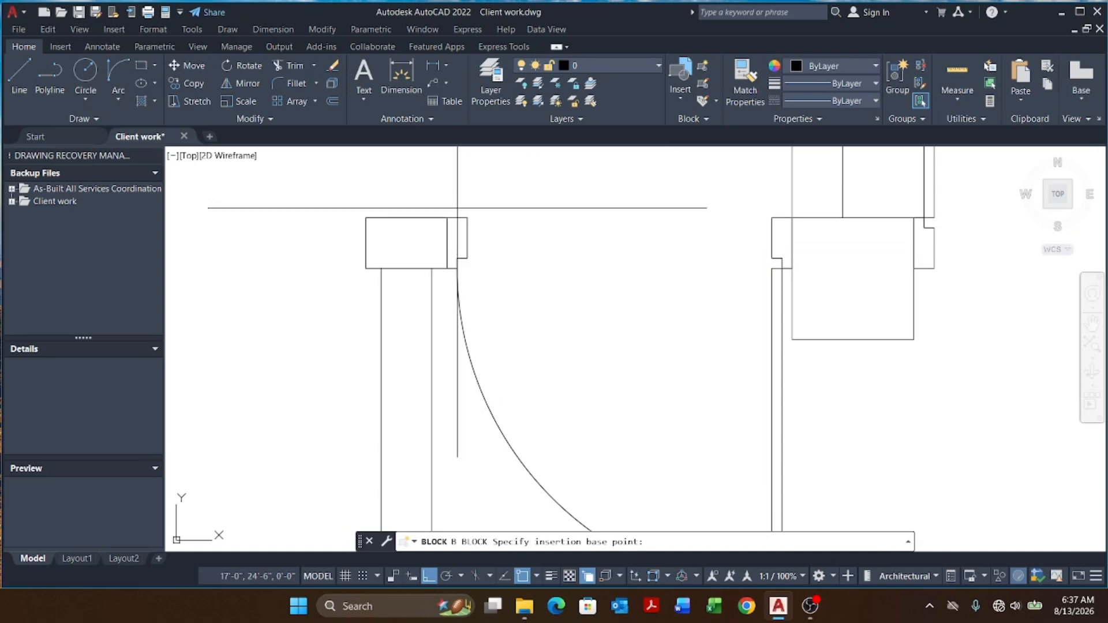
{"action": "left_click", "coordinate": [447, 217]}
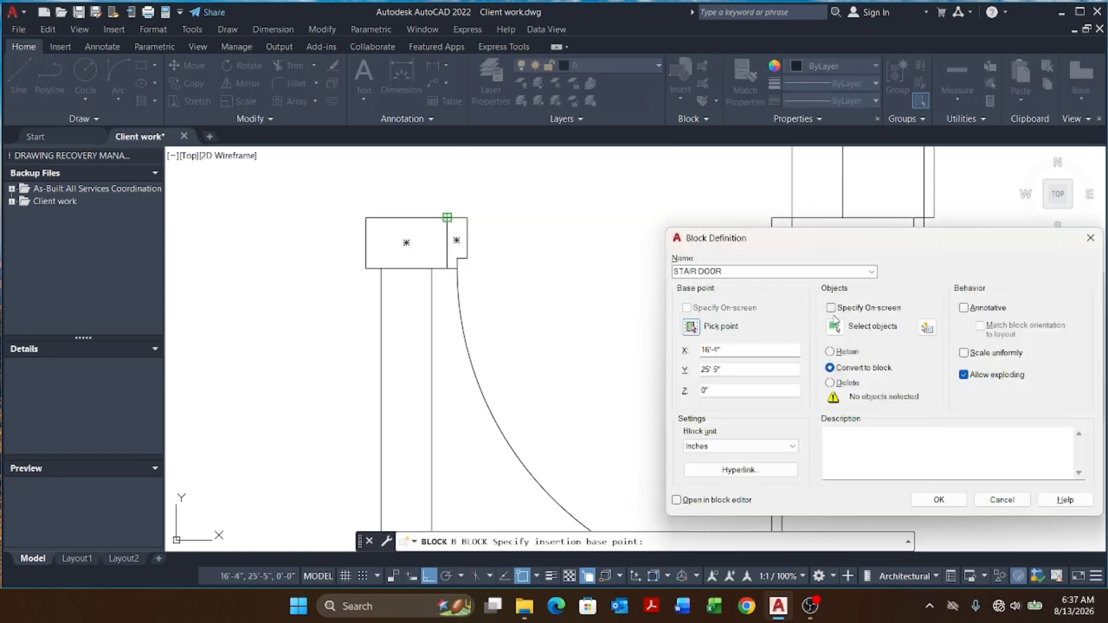
{"action": "left_click", "coordinate": [834, 324]}
{"action": "scroll", "coordinate": [435, 183], "scroll_direction": "down", "scroll_amount": 2}
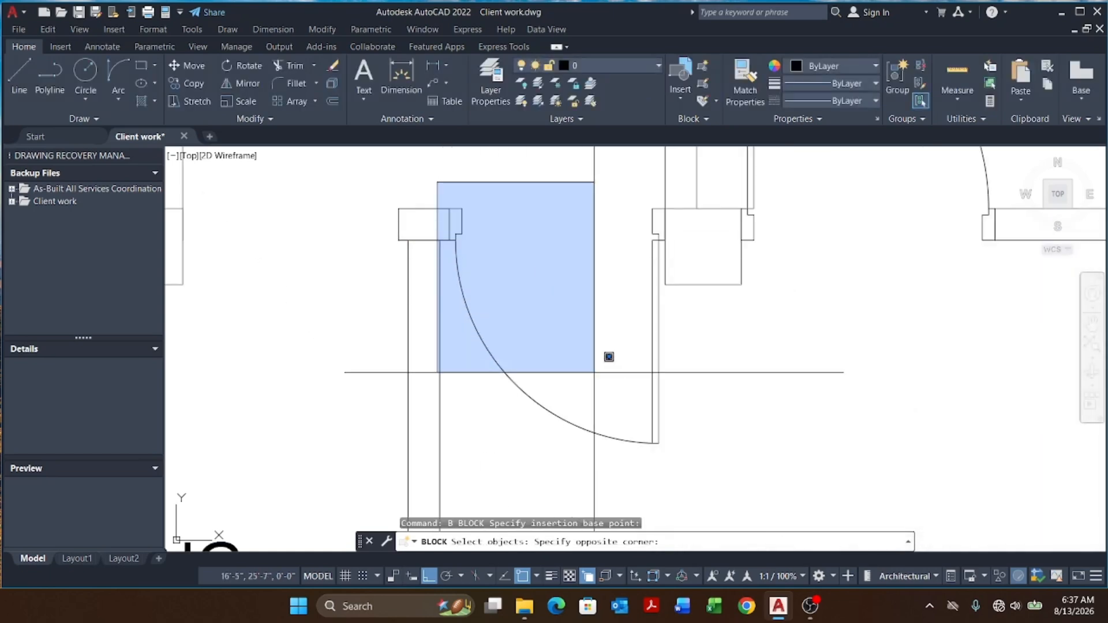
{"action": "left_click", "coordinate": [686, 474]}
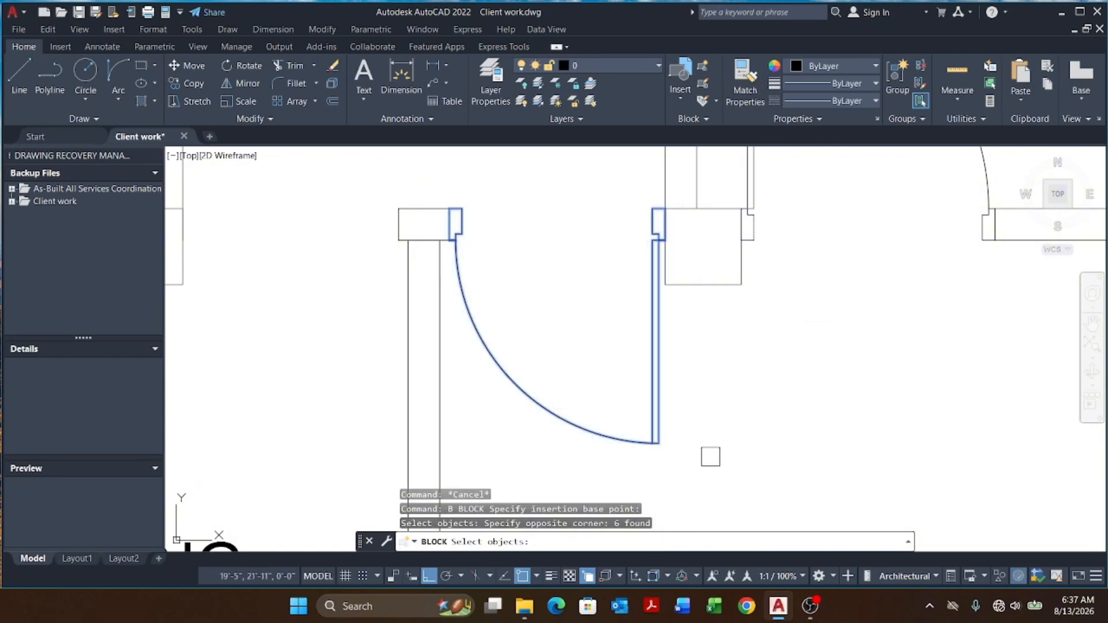
{"action": "key", "text": "Return"}
{"action": "left_click", "coordinate": [935, 502]}
Step: Mirror the stair door block about the central column's midline, keeping the original, to fill the neighbouring opening
{"action": "scroll", "coordinate": [662, 424], "scroll_direction": "down", "scroll_amount": 3}
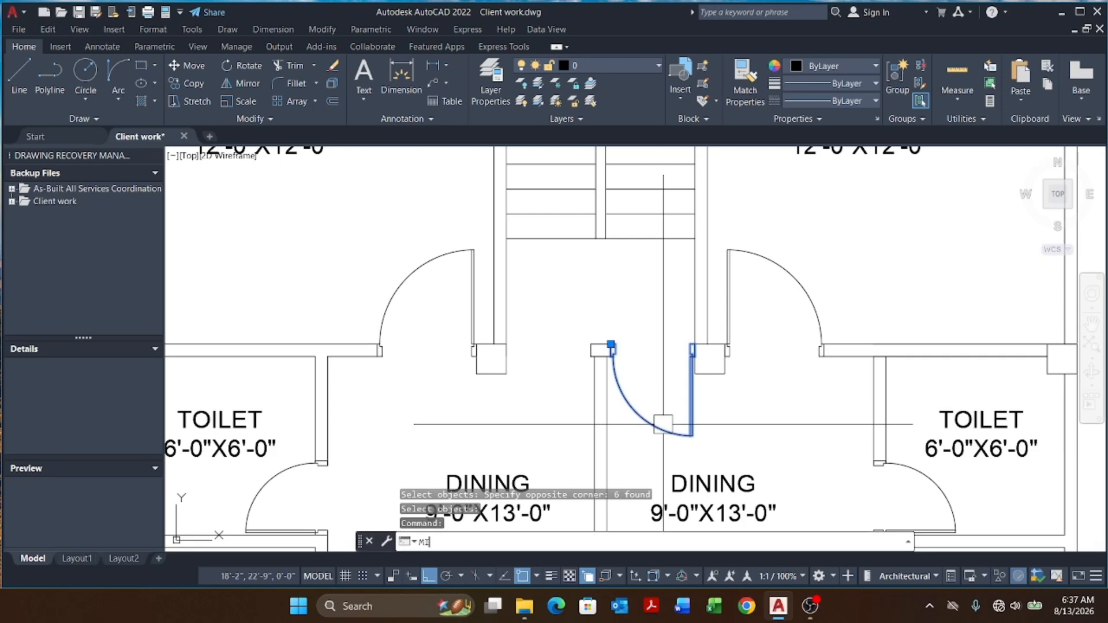
{"action": "key", "text": "Return"}
{"action": "scroll", "coordinate": [606, 352], "scroll_direction": "up", "scroll_amount": 3}
{"action": "left_click", "coordinate": [608, 358]}
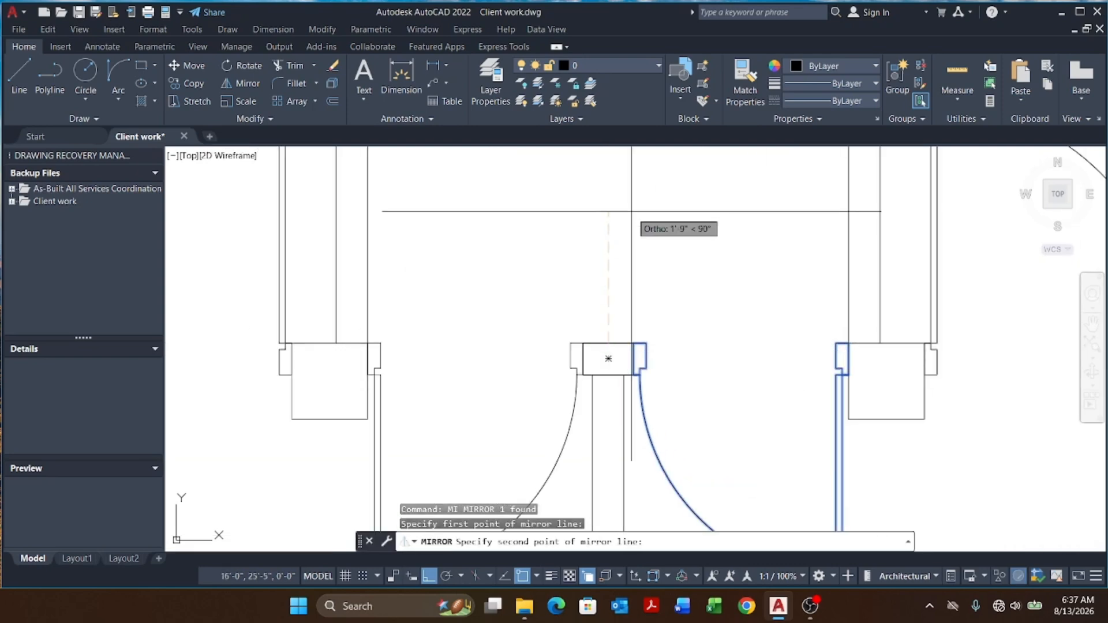
{"action": "left_click", "coordinate": [632, 212]}
{"action": "key", "text": "Return"}
{"action": "scroll", "coordinate": [629, 212], "scroll_direction": "down", "scroll_amount": 3}
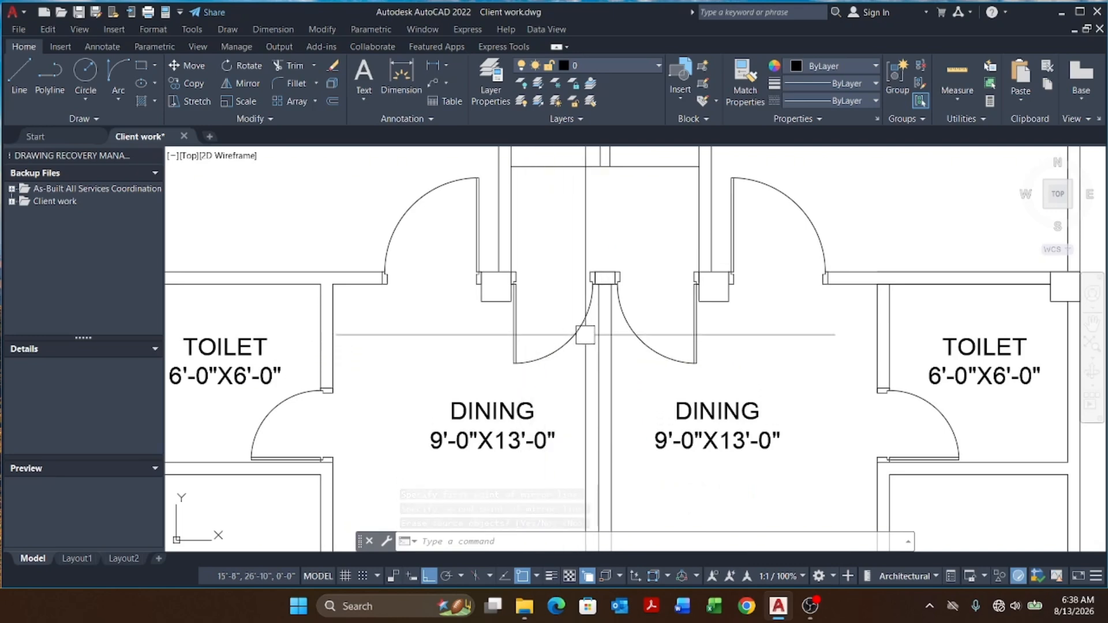
Step: Mirror the right-hand door block about its opening's vertical centreline, erasing the source object to flip its hinge side
{"action": "left_click", "coordinate": [642, 328]}
{"action": "type", "text": "M"}
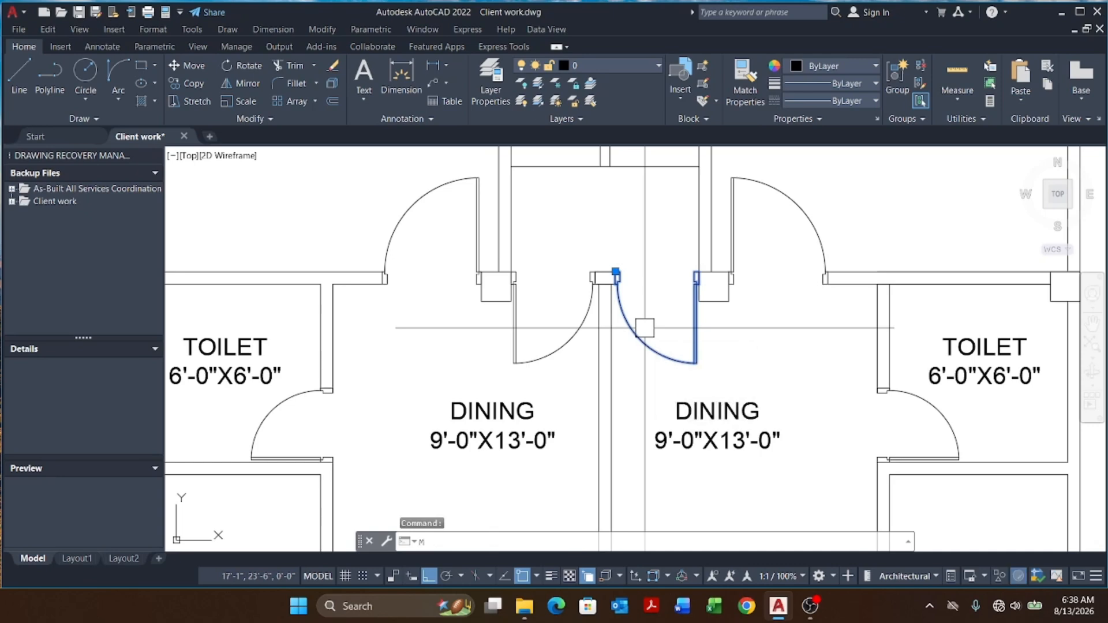
{"action": "type", "text": "I"}
{"action": "key", "text": "space"}
{"action": "left_click", "coordinate": [651, 320]}
{"action": "left_click", "coordinate": [670, 217]}
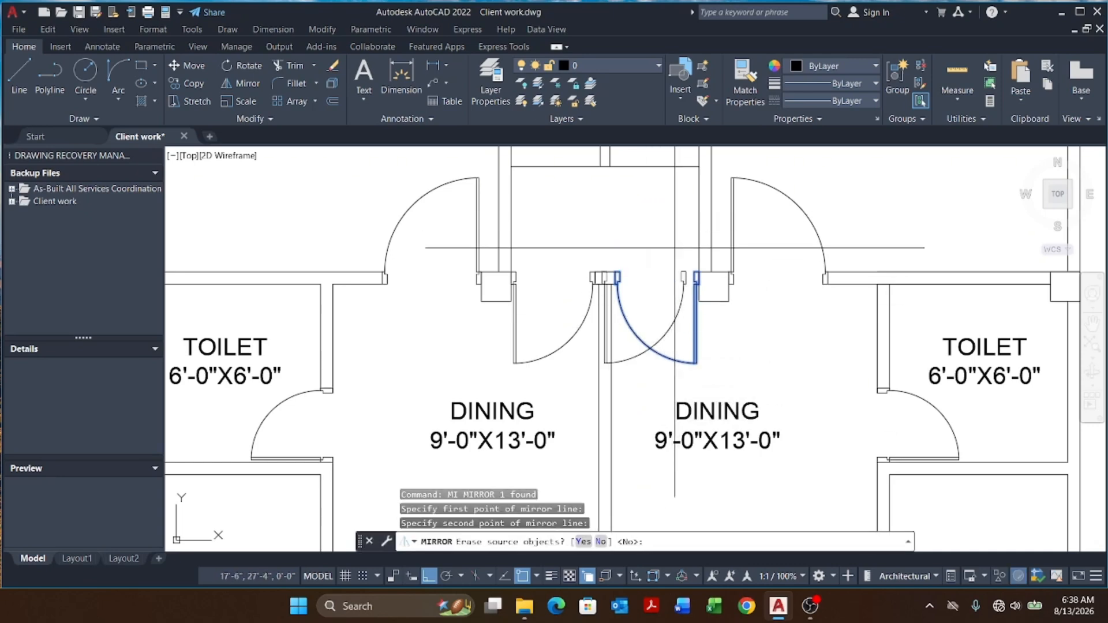
{"action": "type", "text": "Y"}
{"action": "key", "text": "Return"}
Step: Move the flipped door block sideways so its hinge sits on the opening's jamb
{"action": "left_click", "coordinate": [663, 339]}
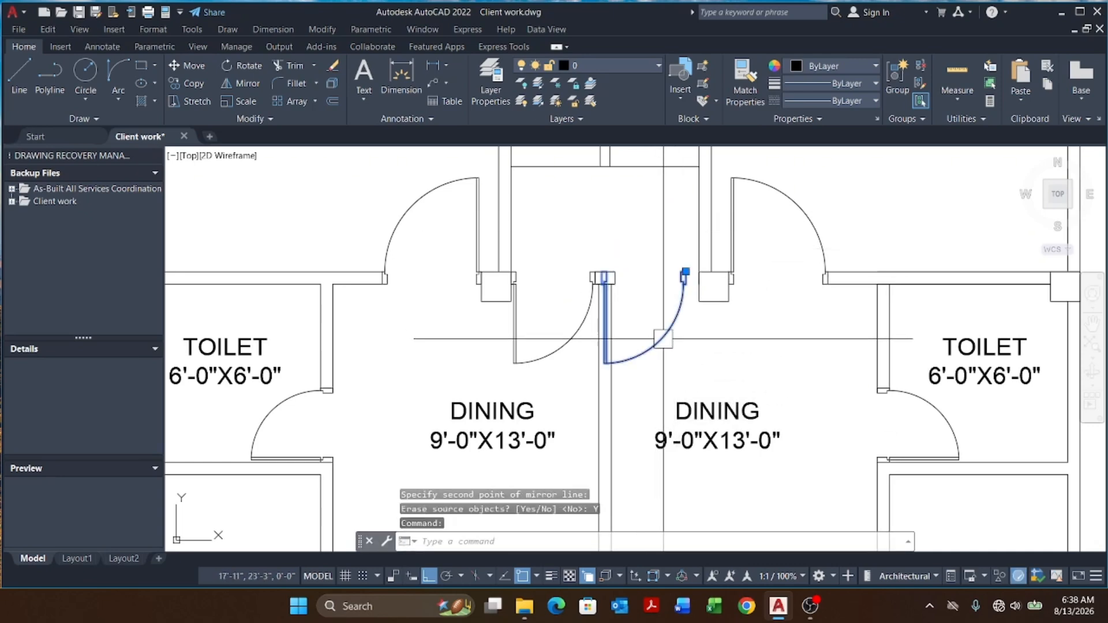
{"action": "type", "text": "M"}
{"action": "key", "text": "space"}
{"action": "scroll", "coordinate": [602, 256], "scroll_direction": "up", "scroll_amount": 5}
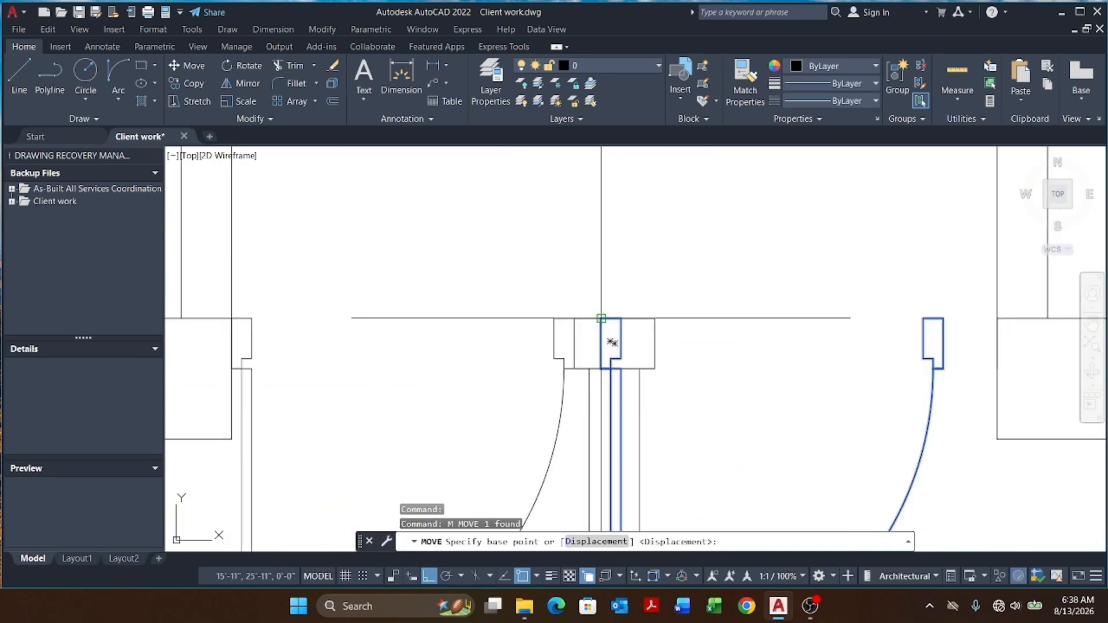
{"action": "left_click", "coordinate": [601, 318]}
{"action": "left_click", "coordinate": [655, 319]}
{"action": "scroll", "coordinate": [652, 276], "scroll_direction": "down", "scroll_amount": 5}
Step: Erase the extra door block from the dining opening
{"action": "left_click", "coordinate": [609, 344]}
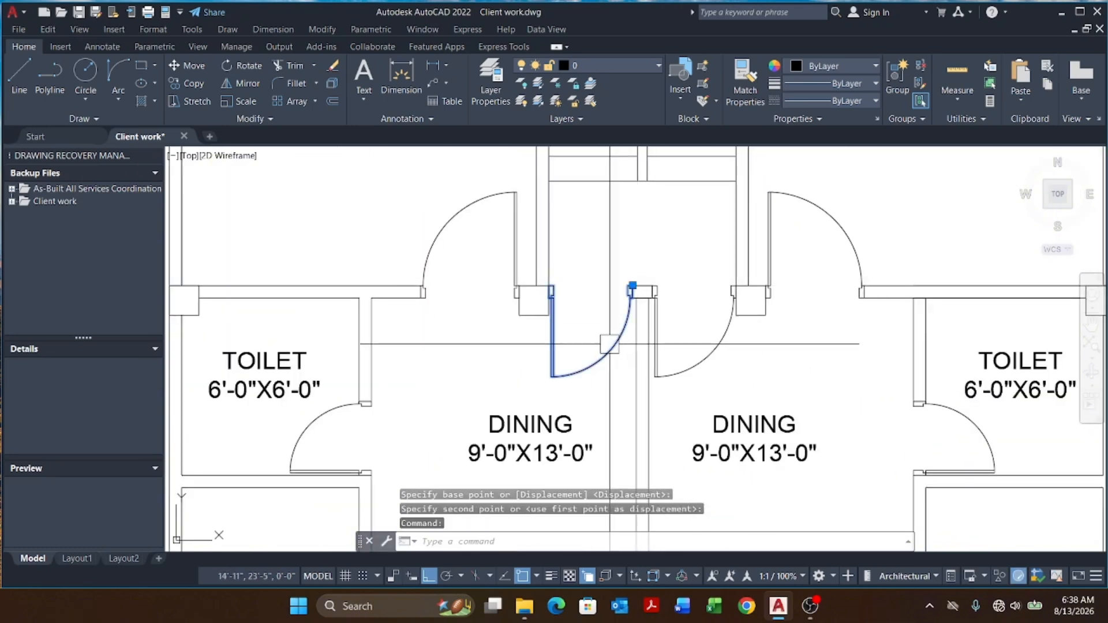
{"action": "type", "text": "E"}
{"action": "key", "text": "space"}
{"action": "scroll", "coordinate": [663, 323], "scroll_direction": "up", "scroll_amount": 2}
{"action": "left_click", "coordinate": [652, 332]}
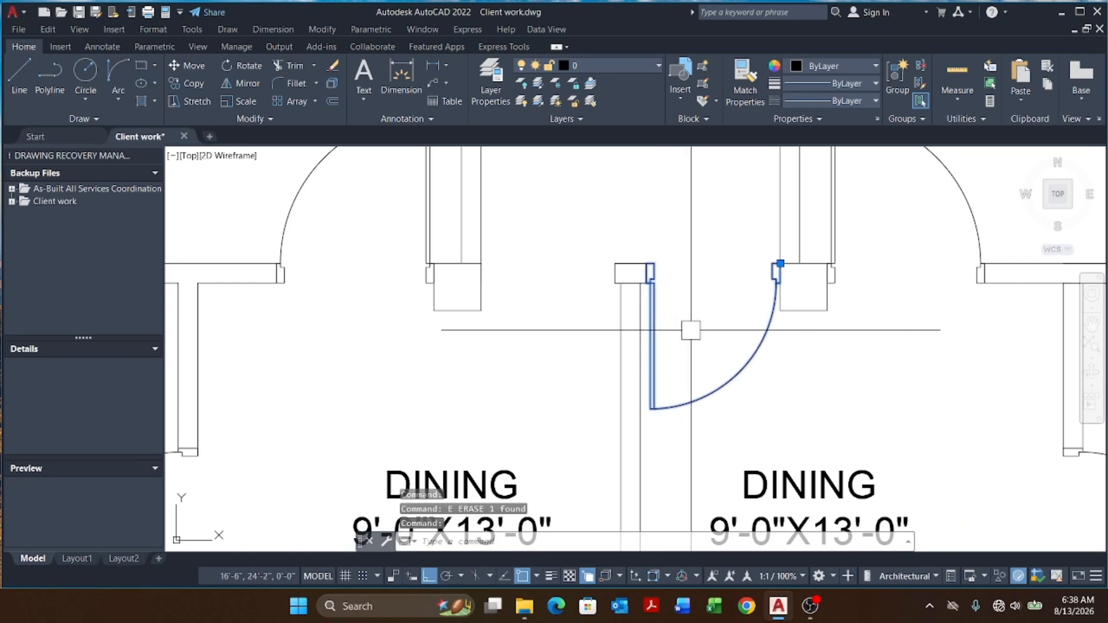
{"action": "type", "text": "MI"}
{"action": "key", "text": "space"}
{"action": "scroll", "coordinate": [691, 330], "scroll_direction": "up", "scroll_amount": 3}
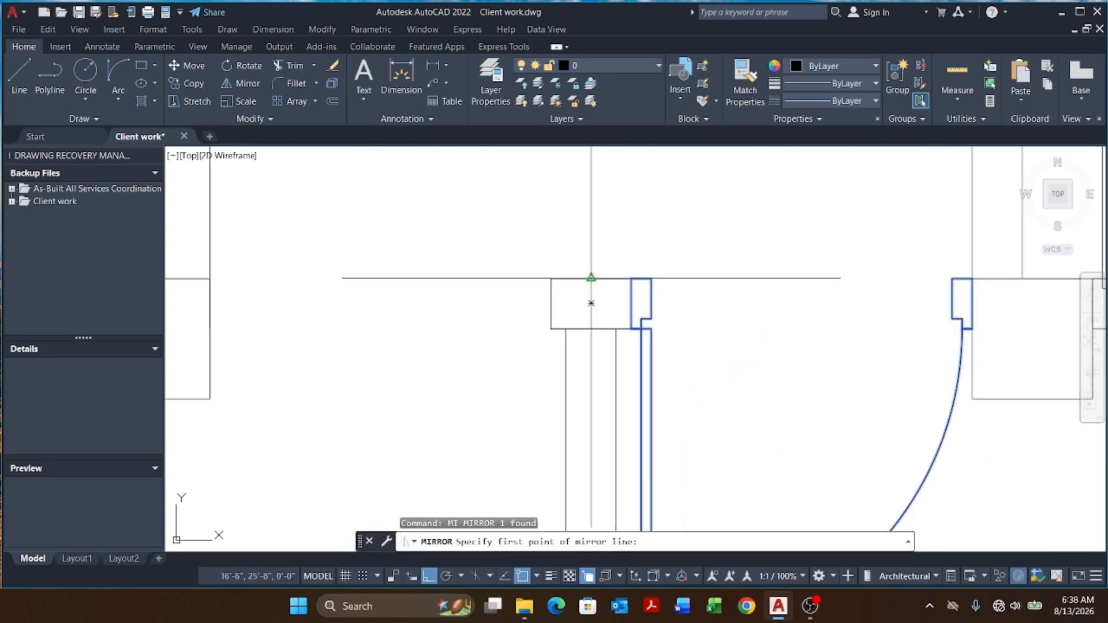
{"action": "left_click", "coordinate": [591, 303]}
{"action": "scroll", "coordinate": [601, 243], "scroll_direction": "down", "scroll_amount": 3}
{"action": "key", "text": "Escape"}
{"action": "key", "text": "Escape"}
{"action": "key", "text": "Escape"}
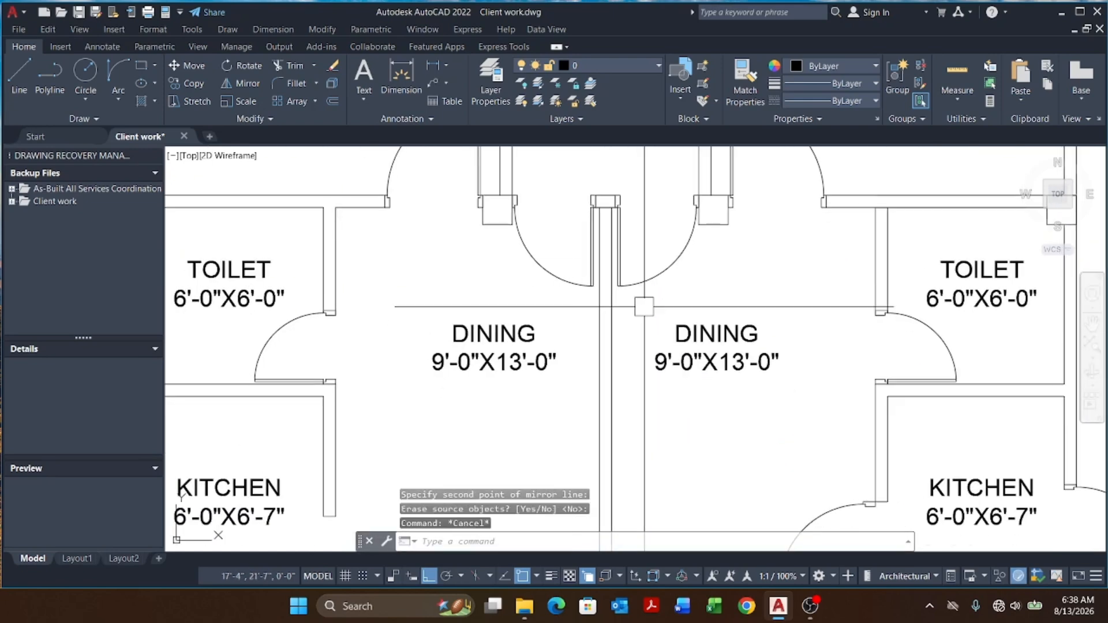
Step: Copy the right kitchen's door into the left kitchen's wall opening, snapping to the matching jamb corner
{"action": "scroll", "coordinate": [618, 222], "scroll_direction": "up", "scroll_amount": 5}
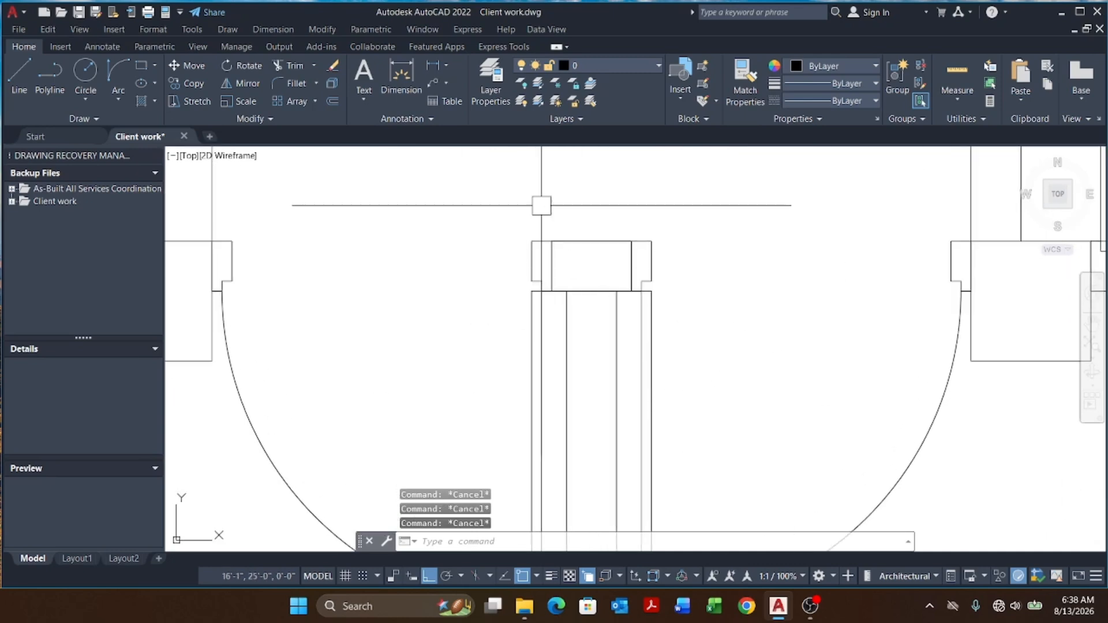
{"action": "left_click", "coordinate": [539, 205]}
{"action": "left_click", "coordinate": [655, 320]}
{"action": "scroll", "coordinate": [656, 320], "scroll_direction": "down", "scroll_amount": 3}
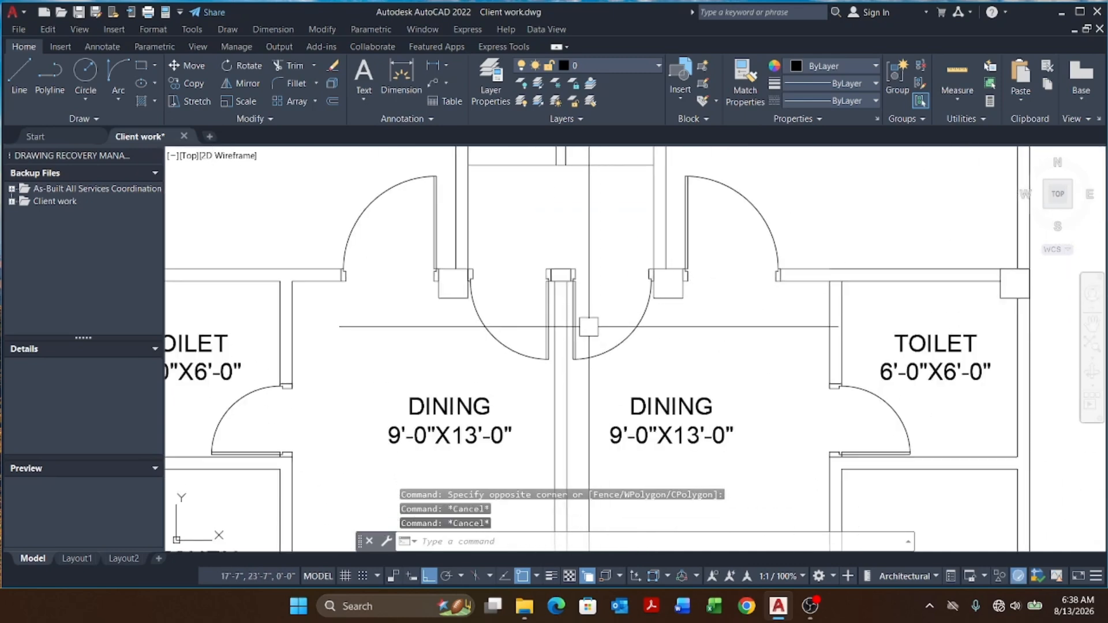
{"action": "middle_click_drag", "start_coordinate": [550, 364], "coordinate": [598, 265]}
{"action": "scroll", "coordinate": [572, 316], "scroll_direction": "down", "scroll_amount": 5}
{"action": "middle_click_drag", "start_coordinate": [649, 291], "coordinate": [620, 294]}
{"action": "scroll", "coordinate": [582, 343], "scroll_direction": "up", "scroll_amount": 4}
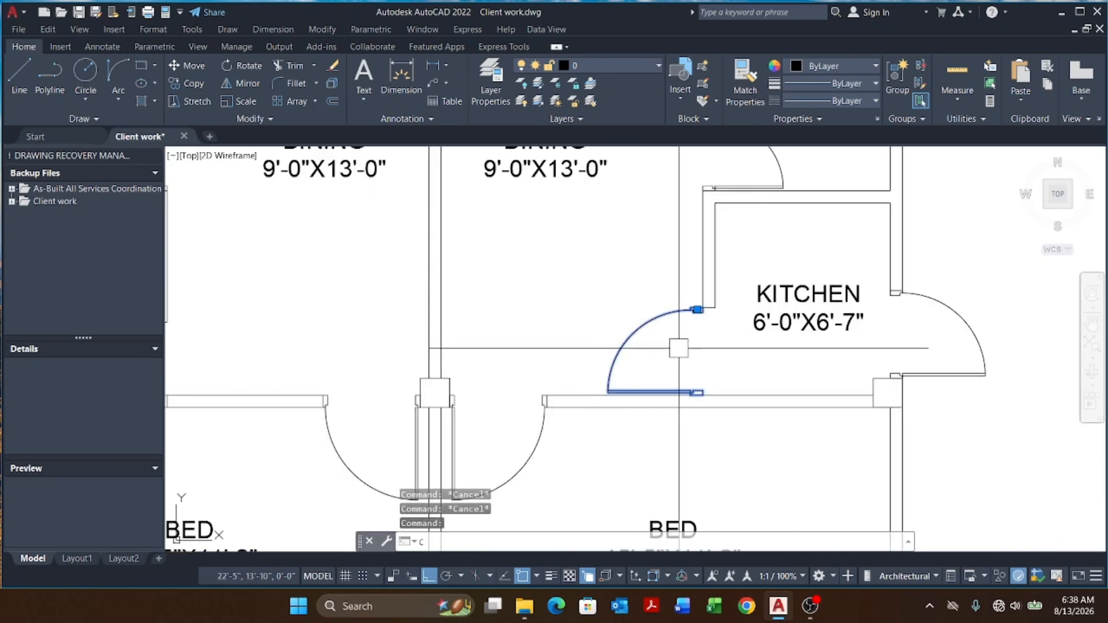
{"action": "key", "text": "Return"}
{"action": "scroll", "coordinate": [695, 392], "scroll_direction": "up", "scroll_amount": 4}
{"action": "left_click", "coordinate": [700, 393]}
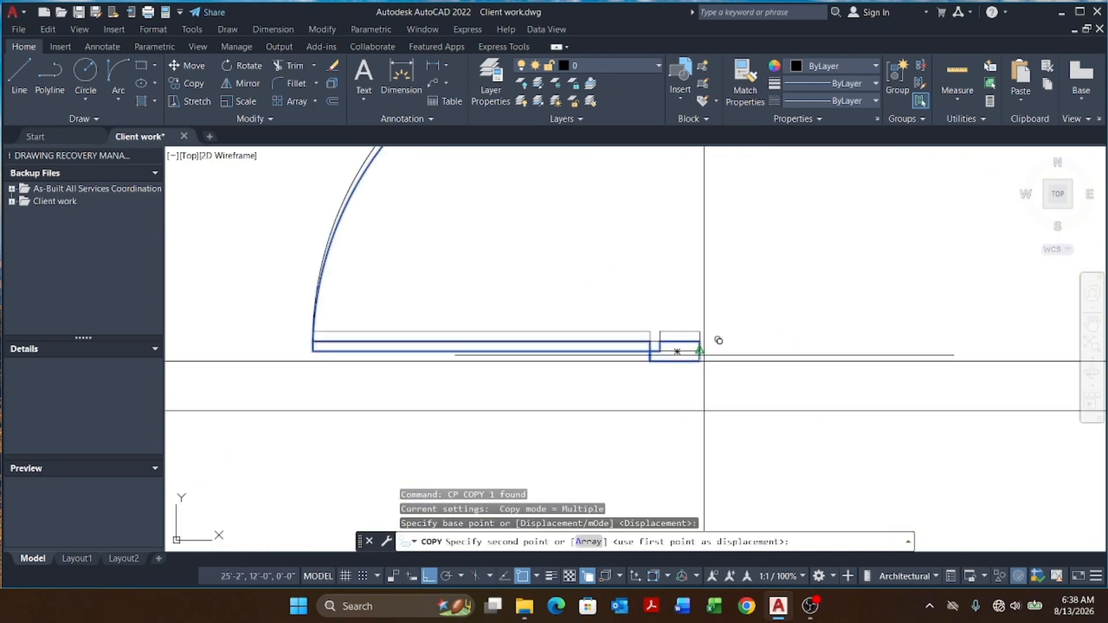
{"action": "scroll", "coordinate": [701, 353], "scroll_direction": "down", "scroll_amount": 4}
{"action": "scroll", "coordinate": [633, 354], "scroll_direction": "down", "scroll_amount": 4}
{"action": "scroll", "coordinate": [467, 378], "scroll_direction": "up", "scroll_amount": 4}
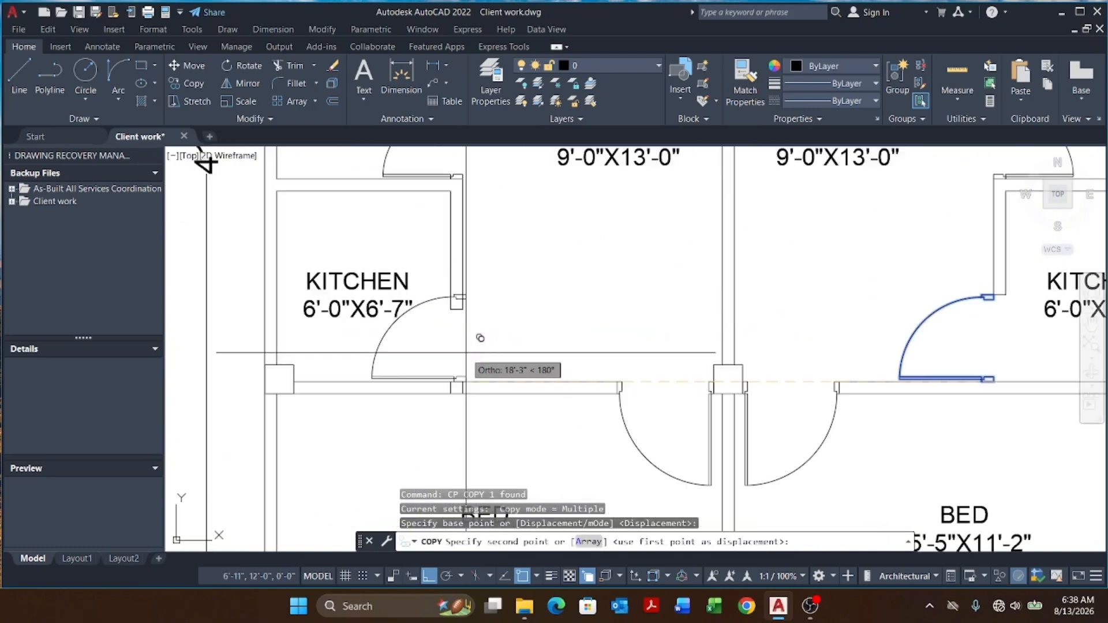
{"action": "left_click", "coordinate": [463, 382]}
{"action": "key", "text": "Escape"}
{"action": "key", "text": "Escape"}
{"action": "key", "text": "Escape"}
Step: Stretch the wall end beside the left kitchen door up to meet the door's jamb
{"action": "scroll", "coordinate": [552, 363], "scroll_direction": "down", "scroll_amount": 2}
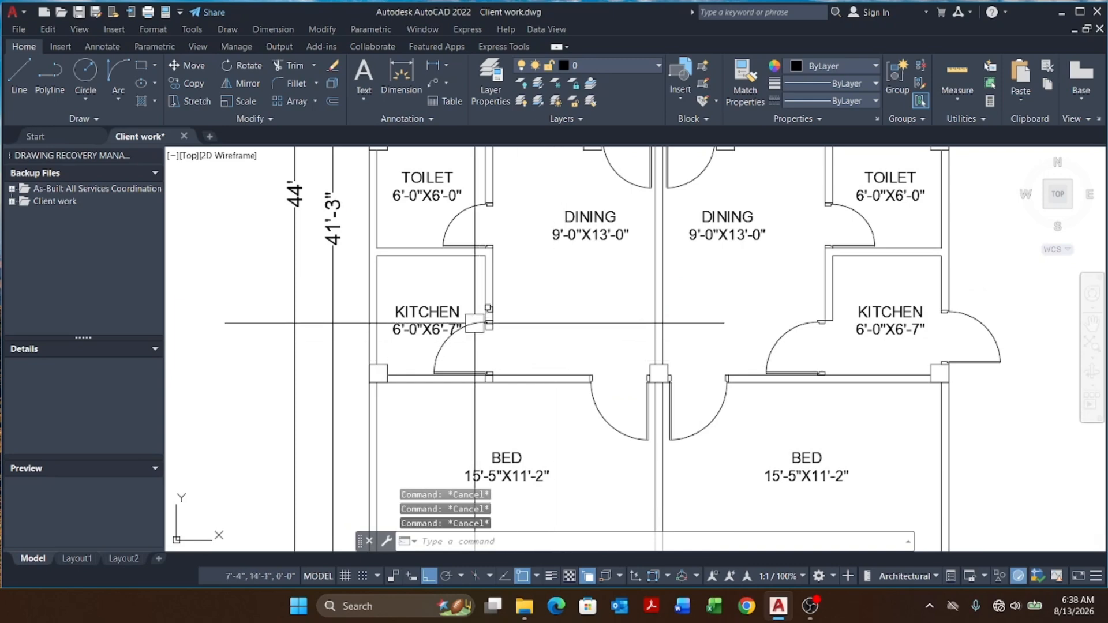
{"action": "scroll", "coordinate": [474, 323], "scroll_direction": "up", "scroll_amount": 5}
{"action": "left_click", "coordinate": [639, 331]}
{"action": "left_click", "coordinate": [493, 397]}
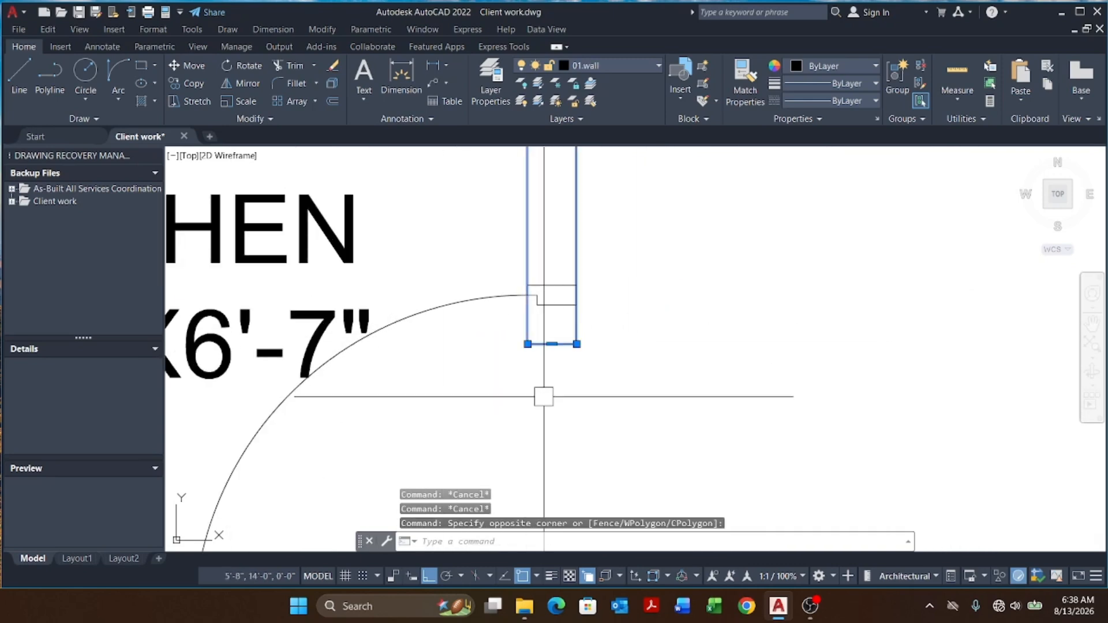
{"action": "type", "text": "s"}
{"action": "key", "text": "Return"}
{"action": "left_click", "coordinate": [552, 343]}
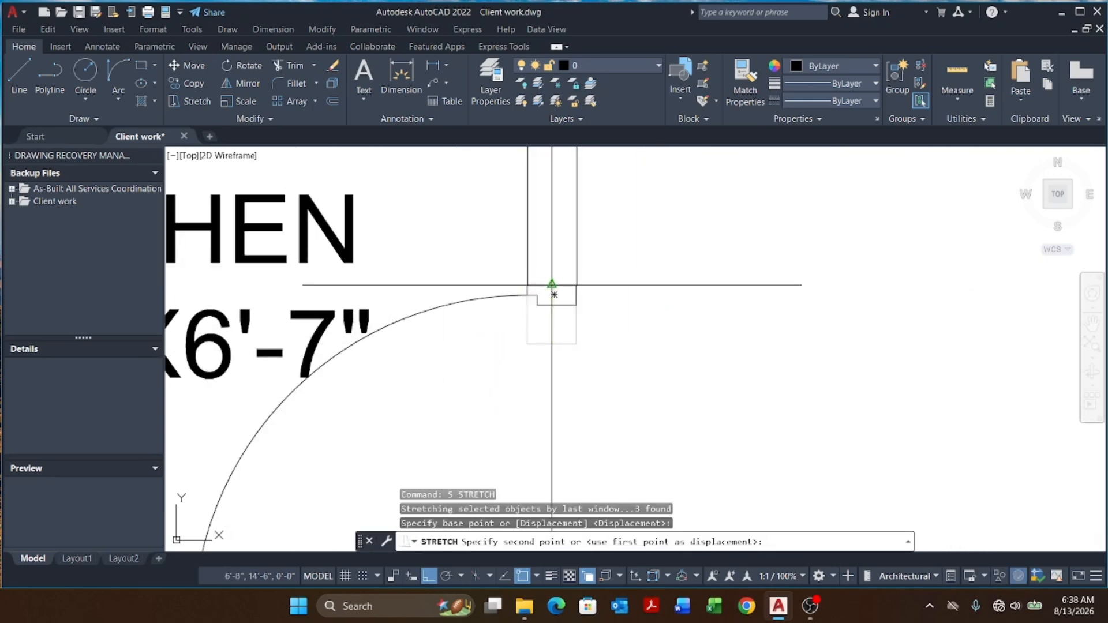
{"action": "left_click", "coordinate": [552, 285]}
{"action": "scroll", "coordinate": [551, 284], "scroll_direction": "down", "scroll_amount": 5}
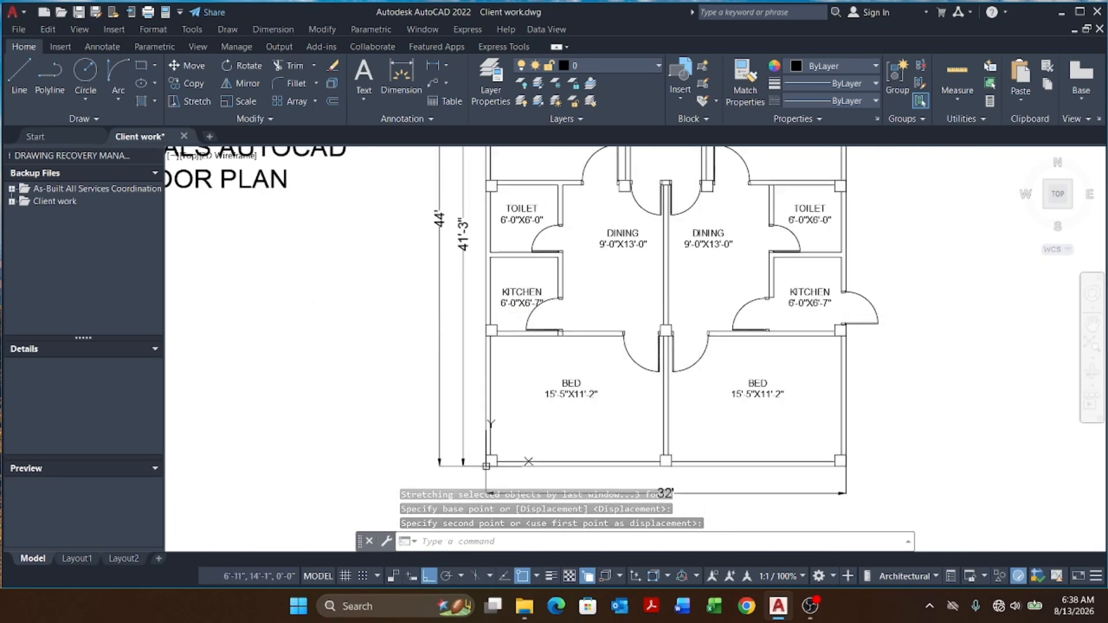
{"action": "middle_click_drag", "start_coordinate": [696, 292], "coordinate": [656, 315]}
{"action": "key", "text": "Escape"}
{"action": "key", "text": "Escape"}
{"action": "key", "text": "Escape"}
{"action": "scroll", "coordinate": [656, 314], "scroll_direction": "down", "scroll_amount": 5}
{"action": "scroll", "coordinate": [616, 292], "scroll_direction": "up", "scroll_amount": 7}
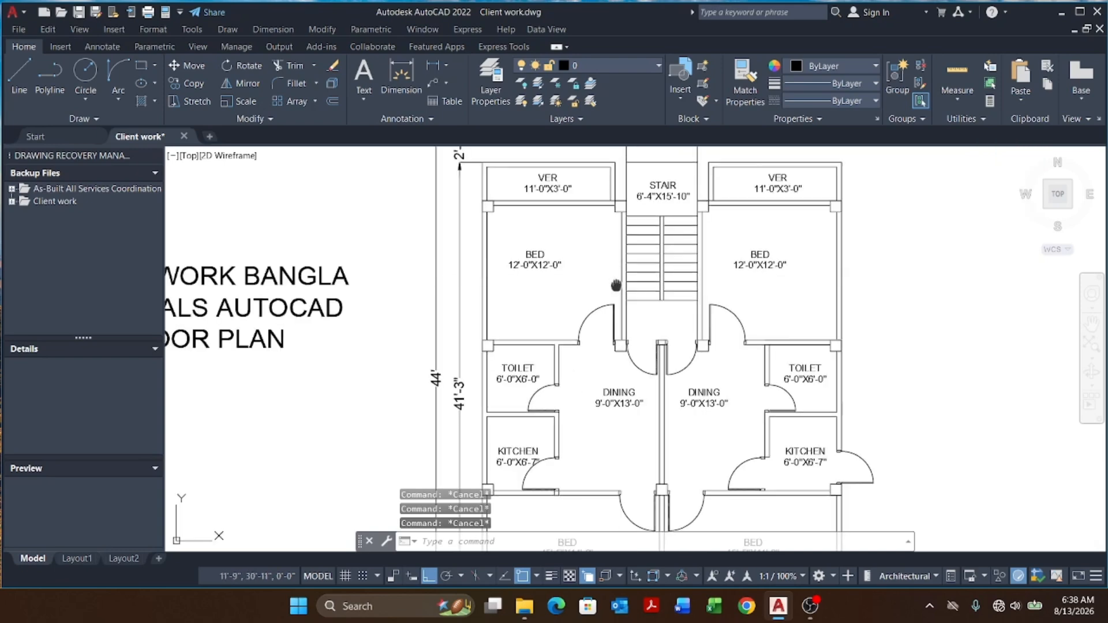
{"action": "scroll", "coordinate": [615, 293], "scroll_direction": "down", "scroll_amount": 5}
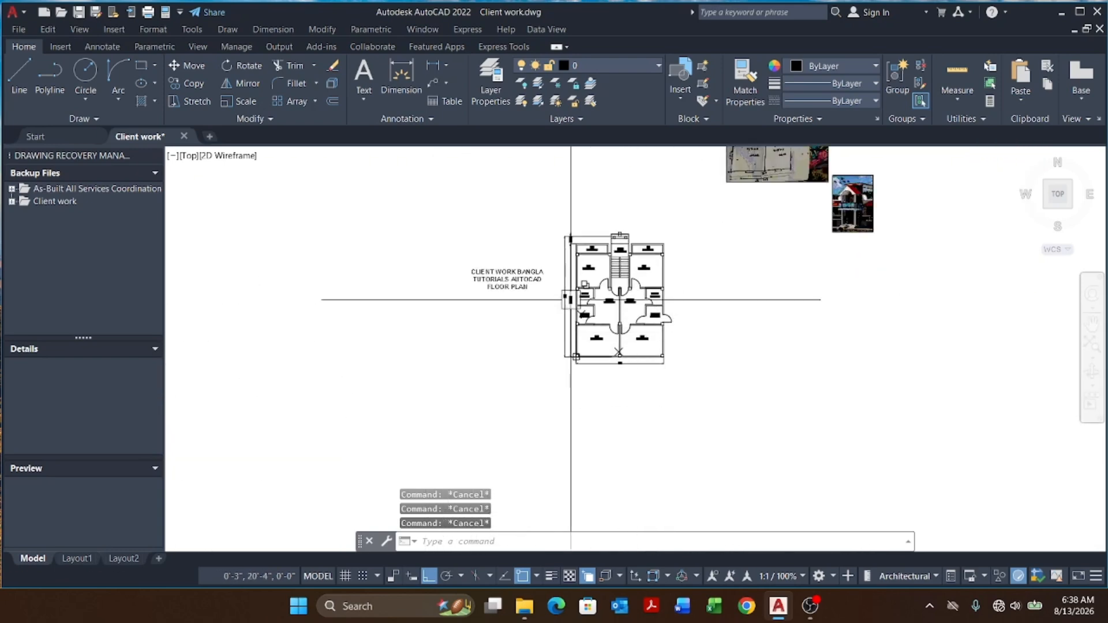
Step: Move the 'CLIENT WORK BANGLA TUTORIALS AUTOCAD FLOOR PLAN' title about 66 feet to the left of the plan
{"action": "scroll", "coordinate": [526, 268], "scroll_direction": "up", "scroll_amount": 4}
{"action": "left_click", "coordinate": [548, 242]}
{"action": "left_click", "coordinate": [447, 364]}
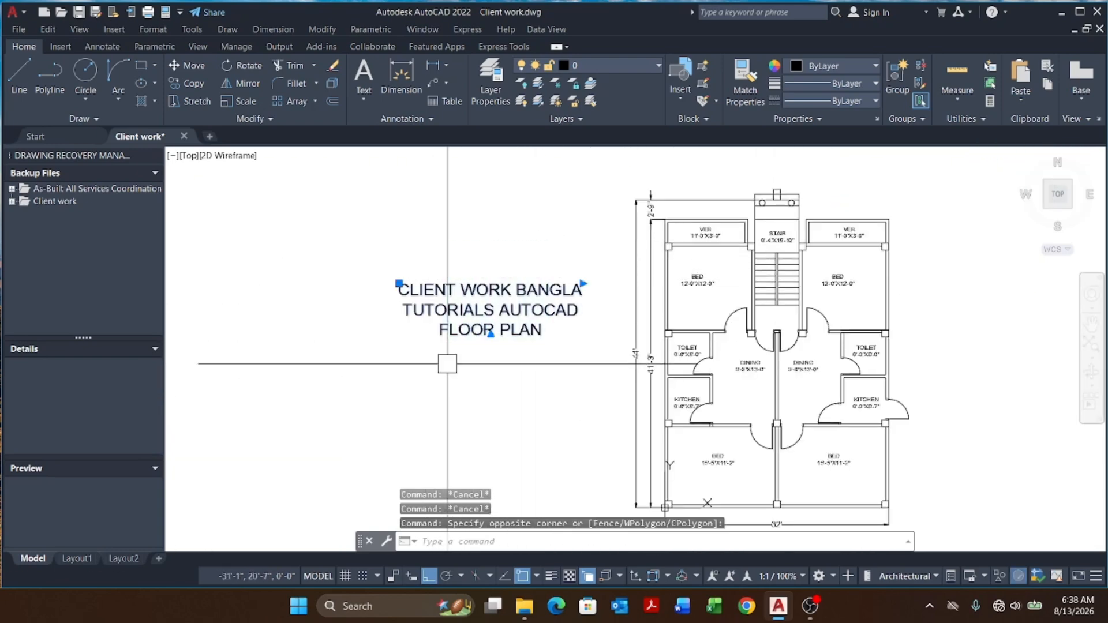
{"action": "key", "text": "Return"}
{"action": "scroll", "coordinate": [626, 301], "scroll_direction": "down", "scroll_amount": 5}
{"action": "left_click", "coordinate": [562, 395]}
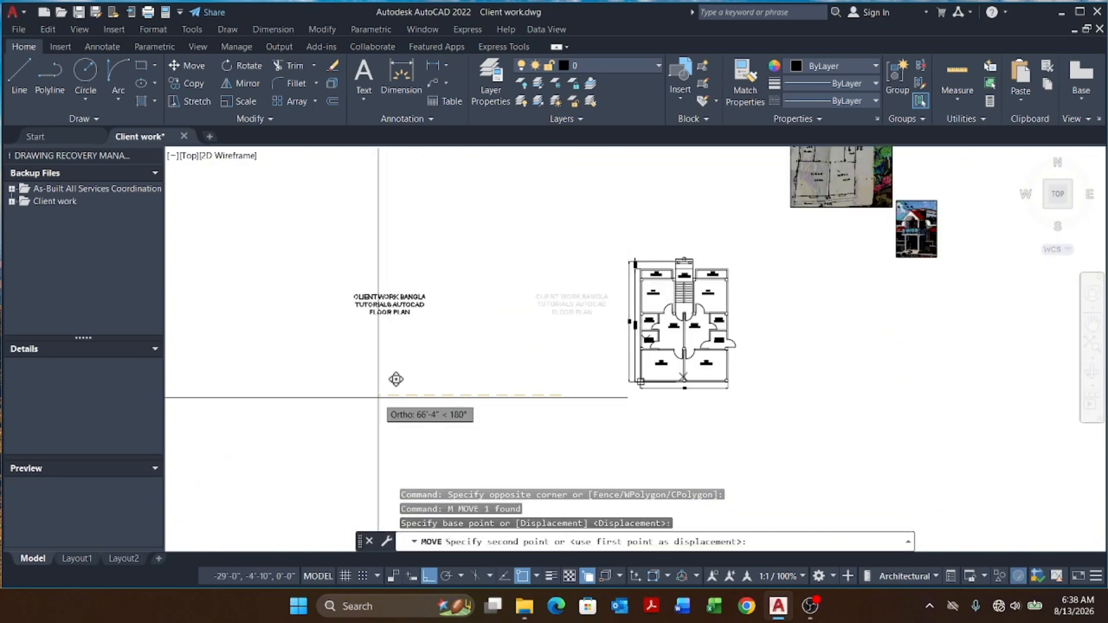
{"action": "left_click", "coordinate": [373, 396]}
{"action": "key", "text": "Escape"}
{"action": "key", "text": "Escape"}
{"action": "key", "text": "Escape"}
{"action": "middle_click_drag", "start_coordinate": [729, 345], "coordinate": [598, 295]}
{"action": "scroll", "coordinate": [580, 254], "scroll_direction": "up", "scroll_amount": 2}
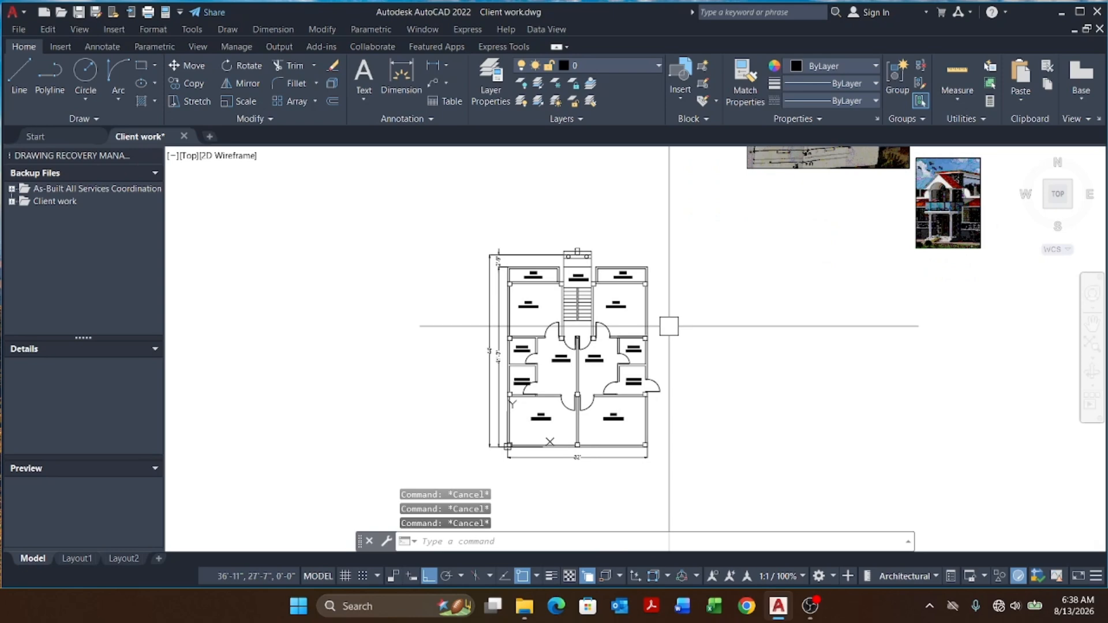
Step: Draw vertical construction lines through the stair hall's side walls
{"action": "type", "text": "xl"}
{"action": "key", "text": "Return"}
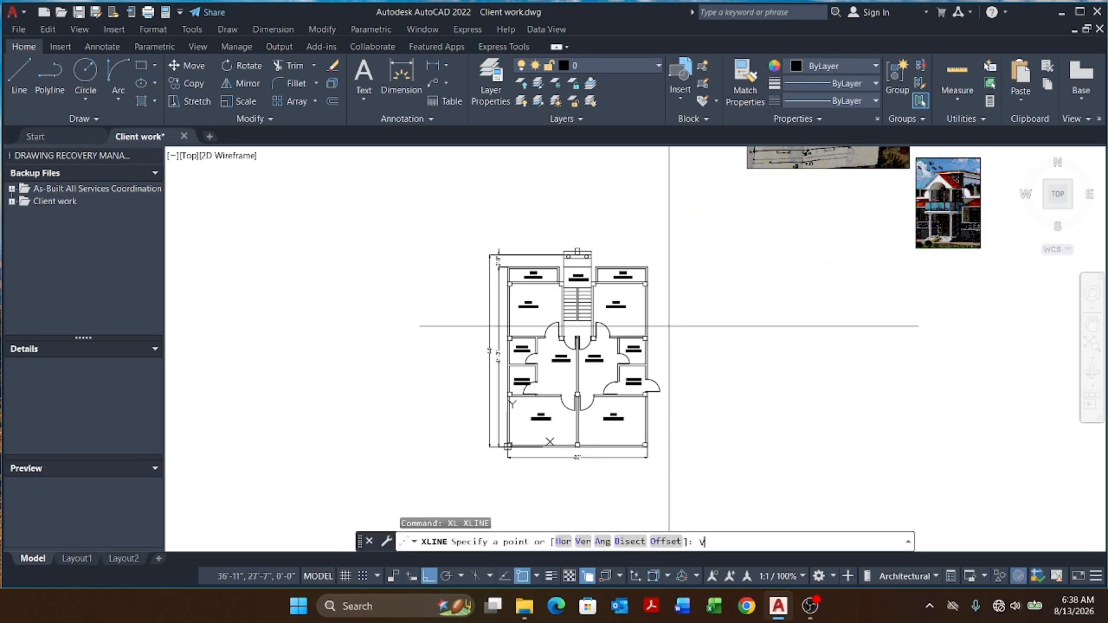
{"action": "type", "text": "V"}
{"action": "key", "text": "Return"}
{"action": "scroll", "coordinate": [643, 312], "scroll_direction": "up", "scroll_amount": 8}
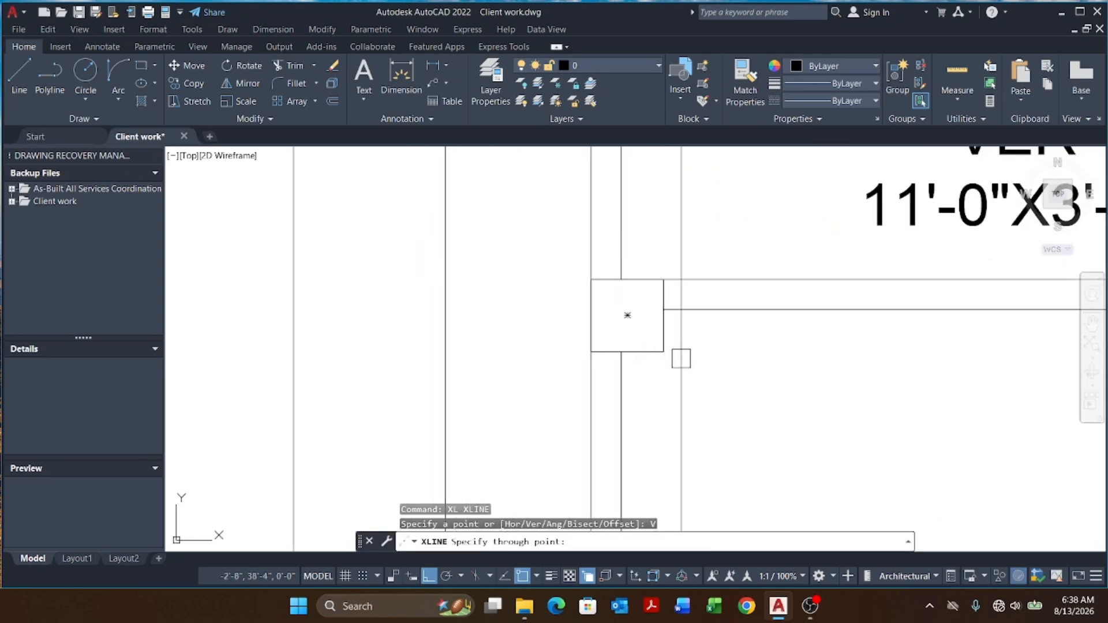
{"action": "scroll", "coordinate": [628, 315], "scroll_direction": "down", "scroll_amount": 6}
{"action": "scroll", "coordinate": [577, 346], "scroll_direction": "up", "scroll_amount": 6}
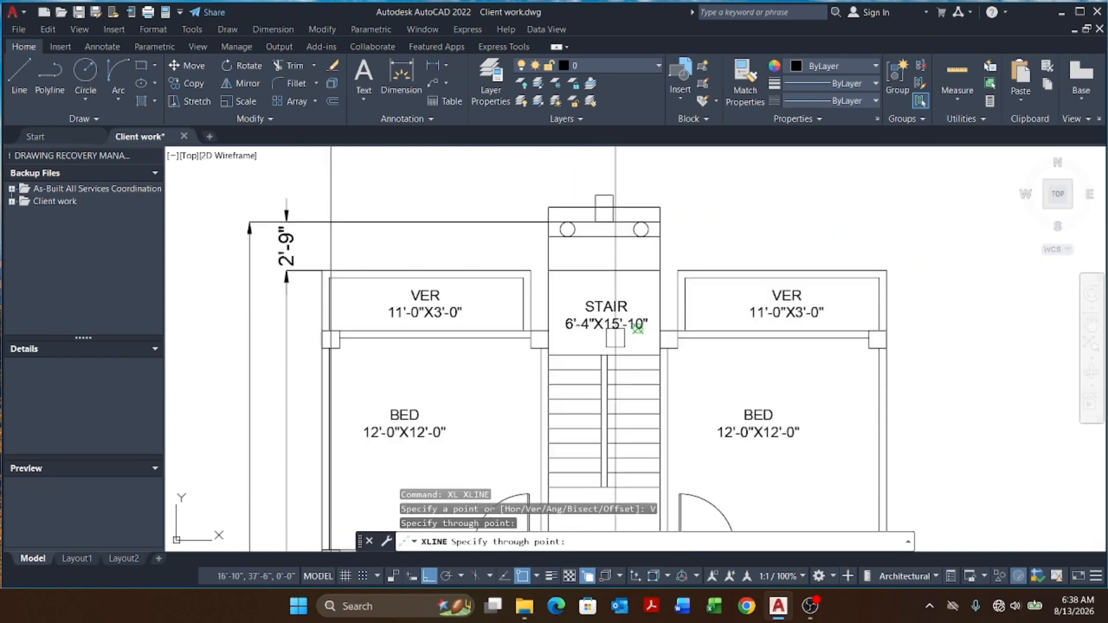
{"action": "left_click", "coordinate": [511, 367]}
{"action": "scroll", "coordinate": [511, 366], "scroll_direction": "down", "scroll_amount": 5}
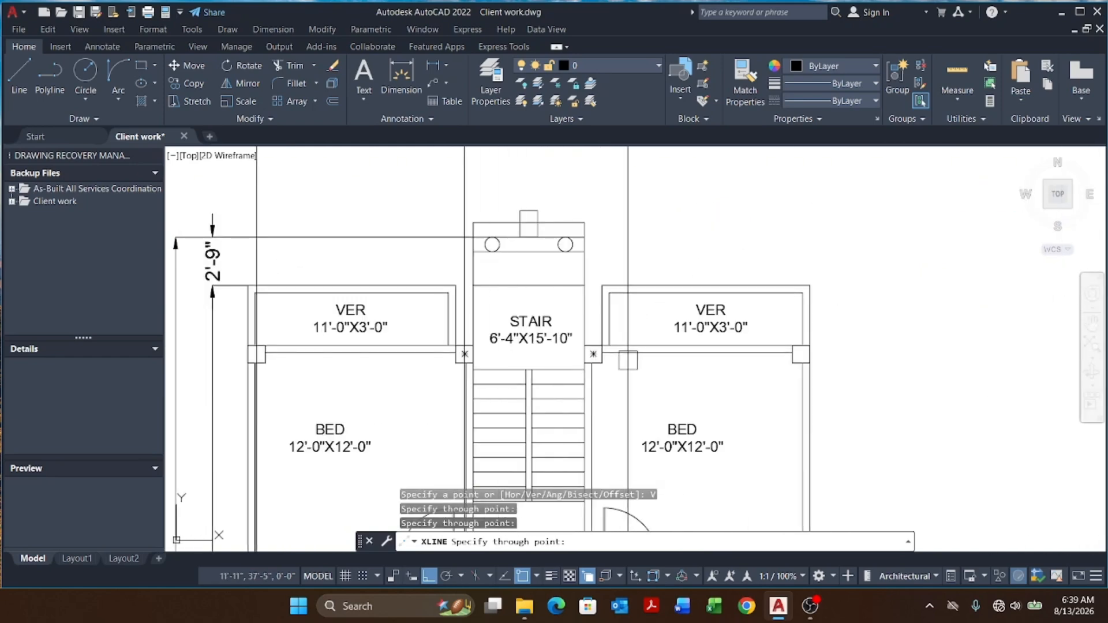
{"action": "scroll", "coordinate": [554, 377], "scroll_direction": "up", "scroll_amount": 5}
{"action": "left_click", "coordinate": [531, 354]}
{"action": "scroll", "coordinate": [532, 355], "scroll_direction": "down", "scroll_amount": 5}
{"action": "scroll", "coordinate": [670, 356], "scroll_direction": "up", "scroll_amount": 5}
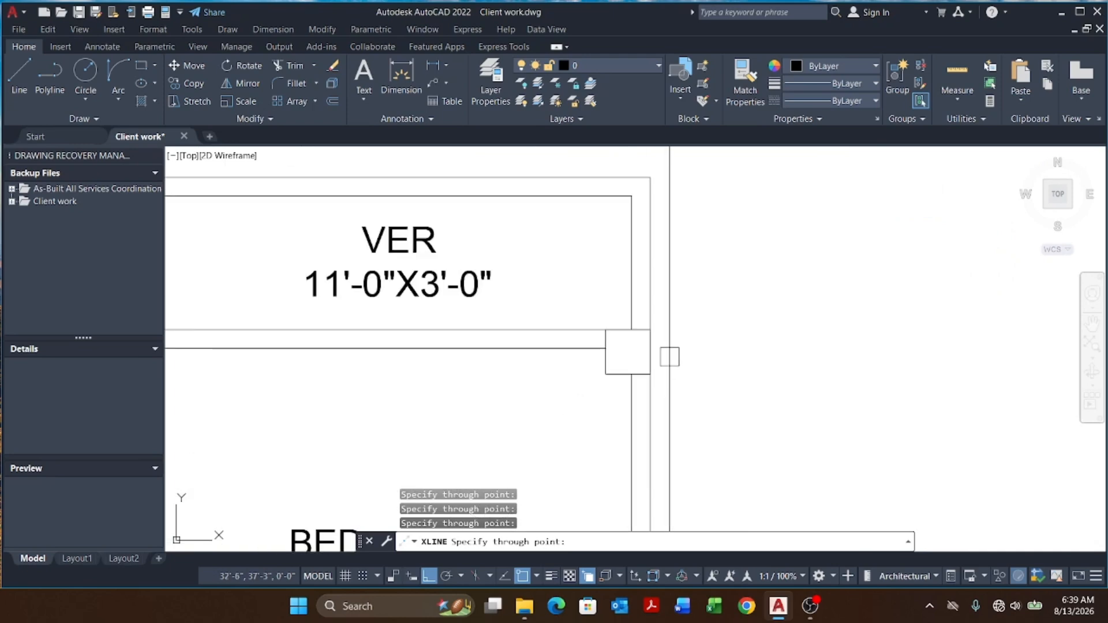
{"action": "scroll", "coordinate": [661, 289], "scroll_direction": "down", "scroll_amount": 10}
{"action": "key", "text": "Escape"}
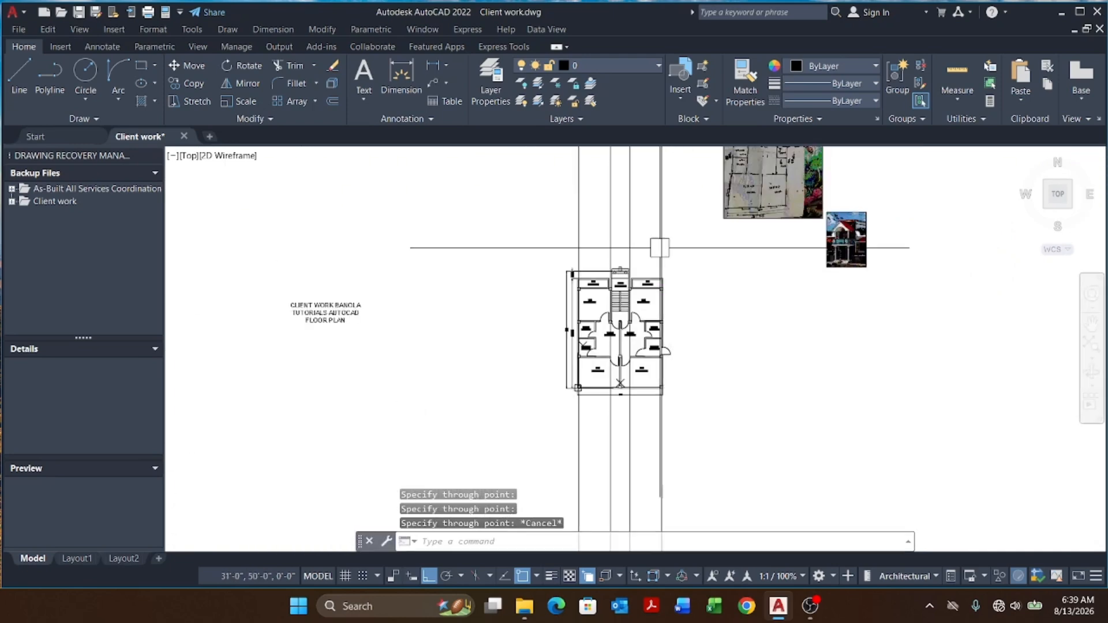
Step: Erase the vertical construction lines drawn through the stair hall
{"action": "key", "text": "Escape"}
{"action": "scroll", "coordinate": [660, 247], "scroll_direction": "up", "scroll_amount": 2}
{"action": "left_click", "coordinate": [707, 215]}
{"action": "left_click", "coordinate": [464, 245]}
{"action": "key", "text": "Escape"}
{"action": "key", "text": "Escape"}
{"action": "scroll", "coordinate": [537, 236], "scroll_direction": "down", "scroll_amount": 2}
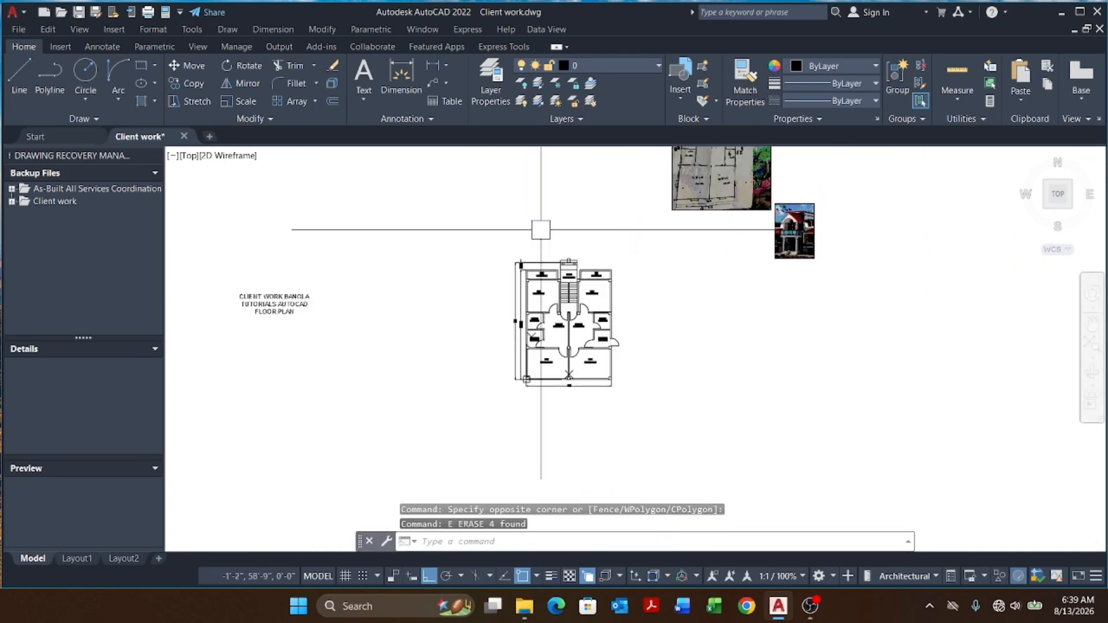
{"action": "scroll", "coordinate": [595, 369], "scroll_direction": "up", "scroll_amount": 4}
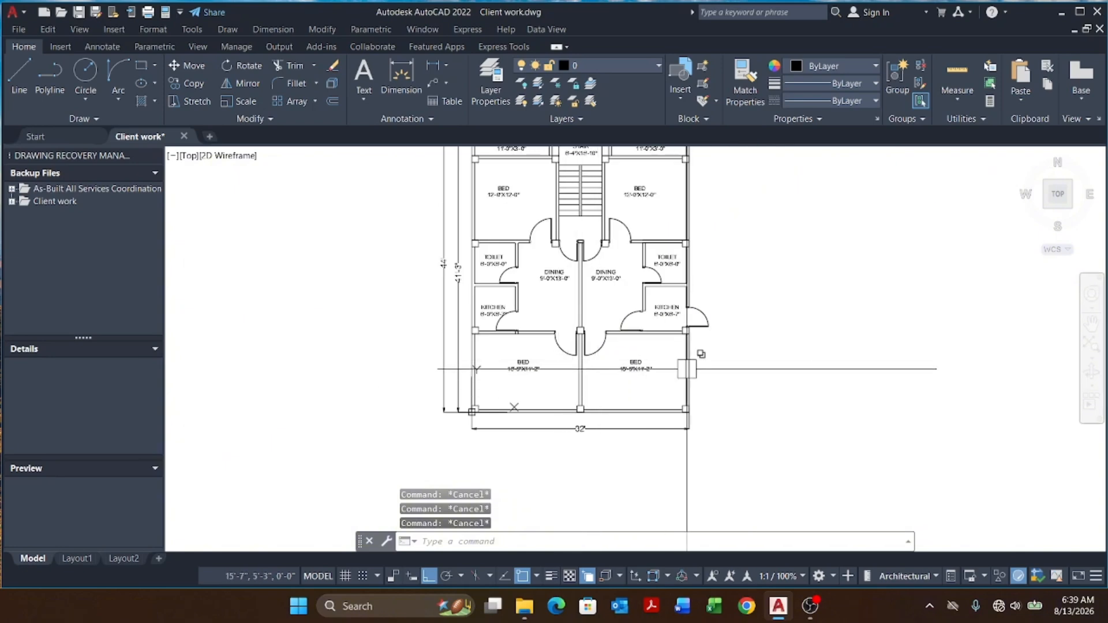
Step: Select every door in the plan and assign them all to the 05.DOOR layer
{"action": "middle_click_drag", "start_coordinate": [688, 371], "coordinate": [649, 406]}
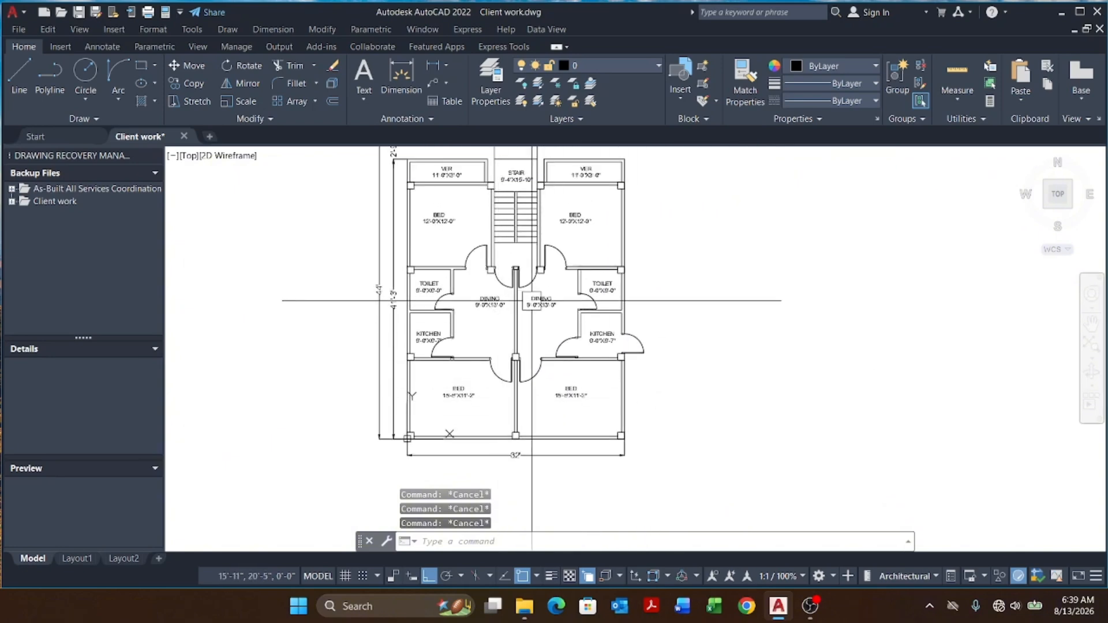
{"action": "scroll", "coordinate": [583, 302], "scroll_direction": "up", "scroll_amount": 8}
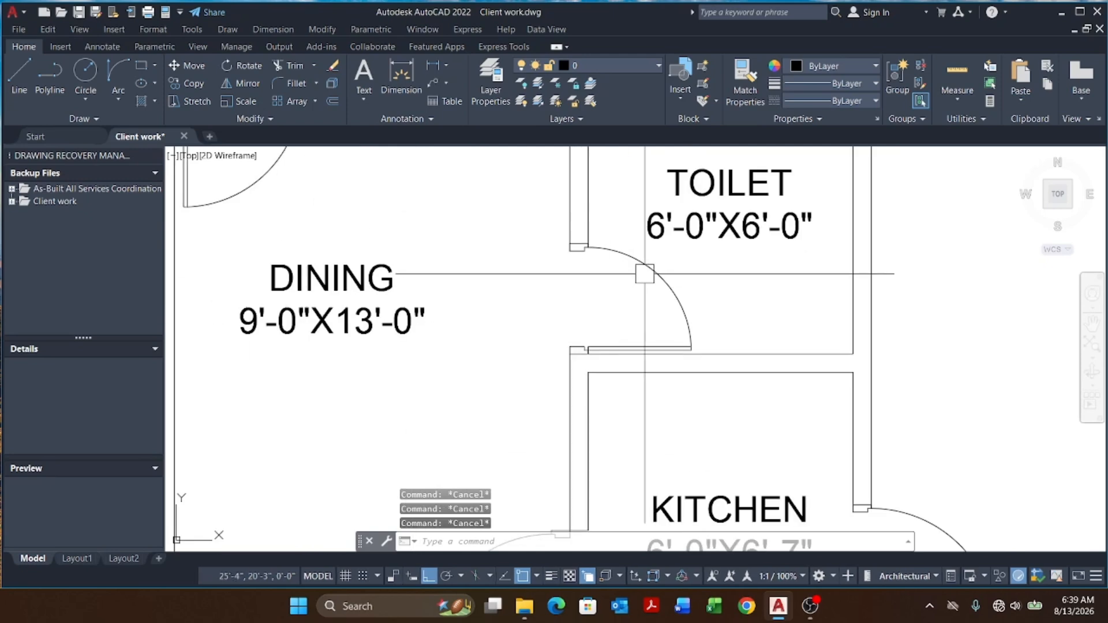
{"action": "left_click", "coordinate": [646, 272]}
{"action": "scroll", "coordinate": [629, 320], "scroll_direction": "down", "scroll_amount": 8}
{"action": "scroll", "coordinate": [594, 261], "scroll_direction": "up", "scroll_amount": 4}
{"action": "left_click", "coordinate": [597, 269]}
{"action": "left_click", "coordinate": [402, 290]}
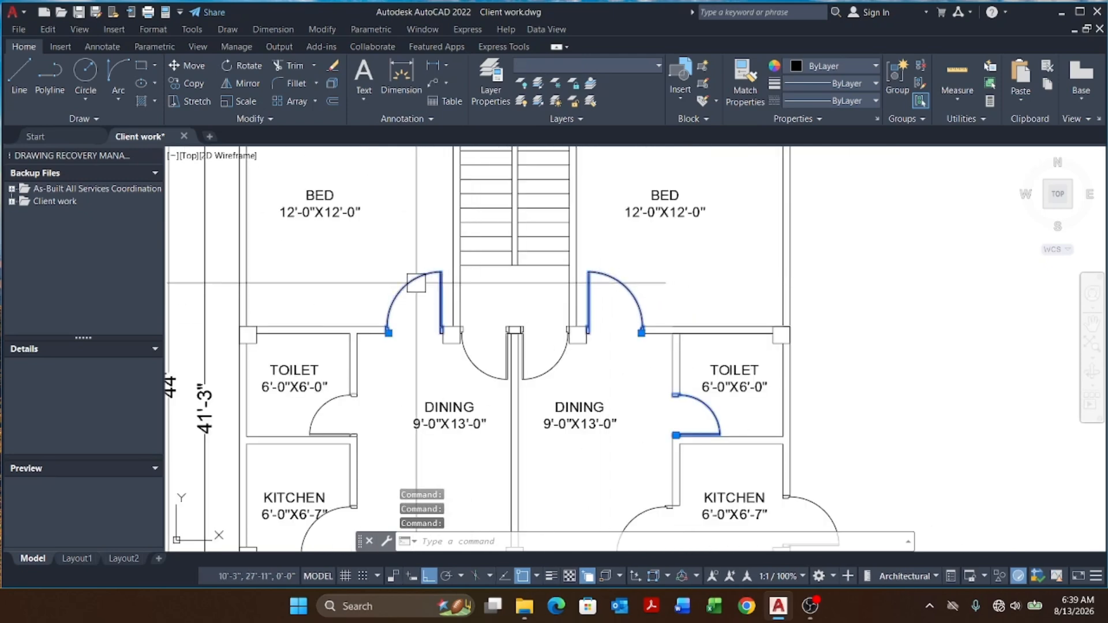
{"action": "scroll", "coordinate": [402, 289], "scroll_direction": "down", "scroll_amount": 5}
{"action": "scroll", "coordinate": [363, 323], "scroll_direction": "up", "scroll_amount": 5}
{"action": "left_click", "coordinate": [363, 323]}
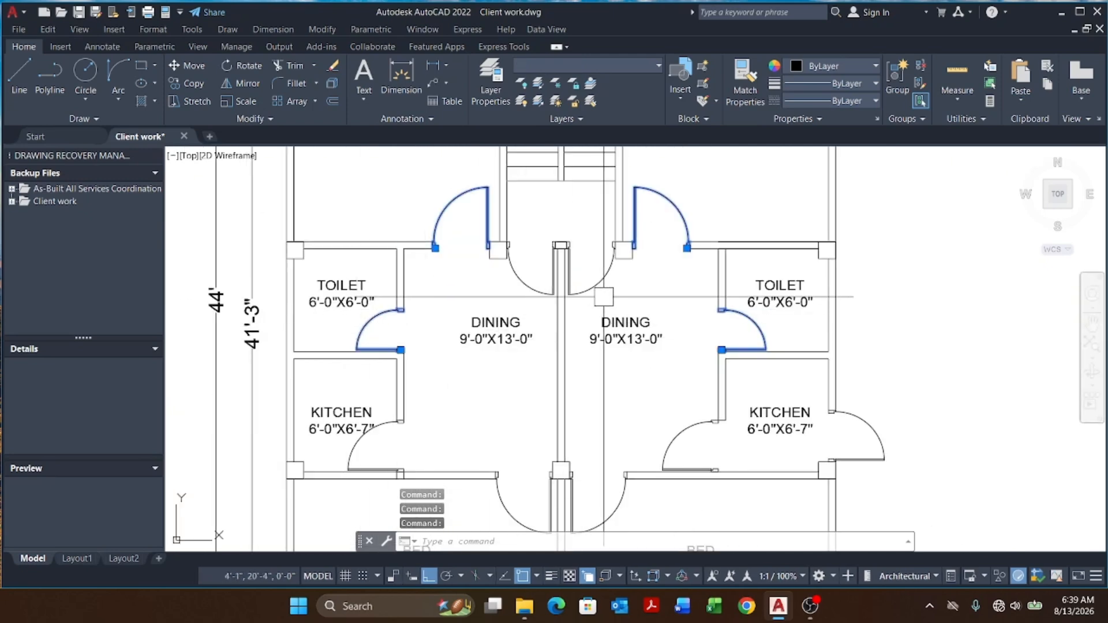
{"action": "scroll", "coordinate": [530, 290], "scroll_direction": "down", "scroll_amount": 5}
{"action": "scroll", "coordinate": [397, 508], "scroll_direction": "up", "scroll_amount": 5}
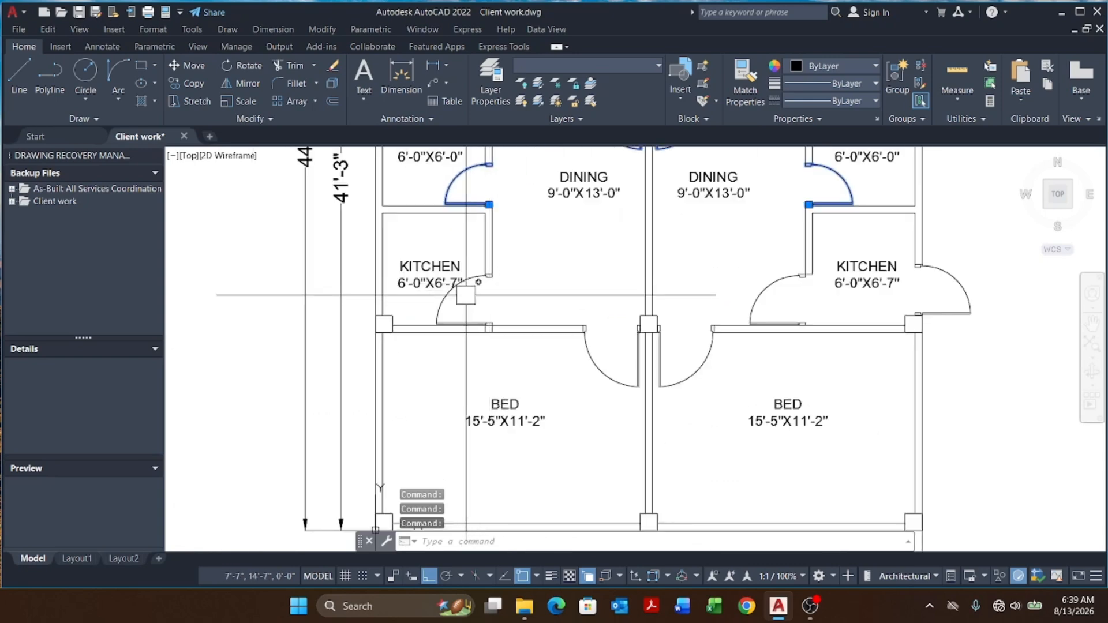
{"action": "left_click", "coordinate": [446, 305]}
{"action": "left_click", "coordinate": [599, 370]}
{"action": "left_click", "coordinate": [696, 371]}
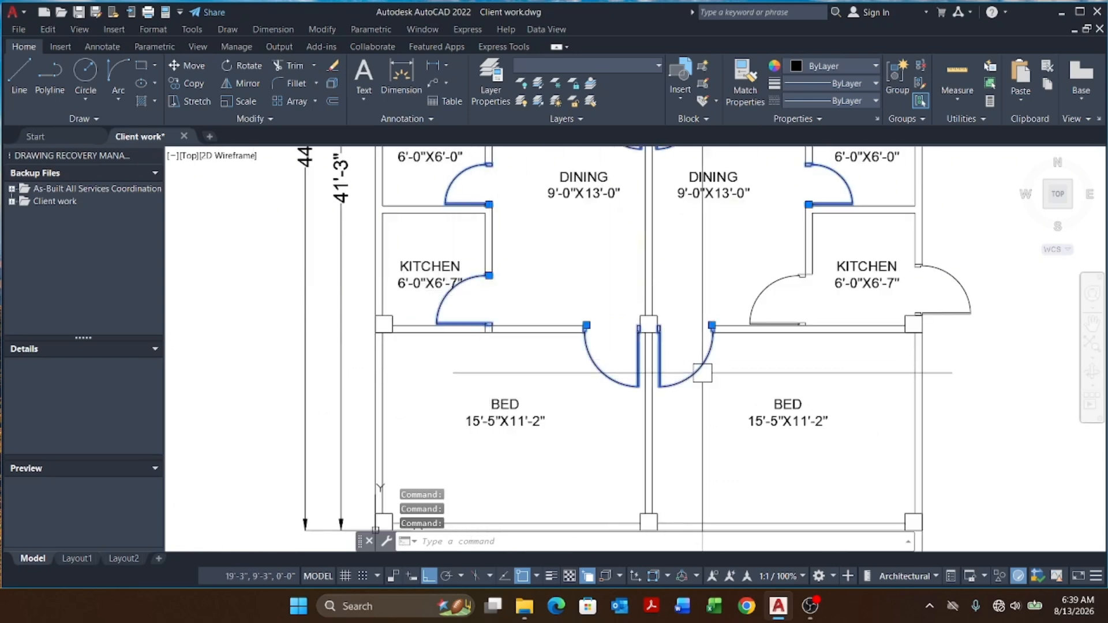
{"action": "left_click", "coordinate": [784, 284]}
{"action": "scroll", "coordinate": [736, 439], "scroll_direction": "down", "scroll_amount": 5}
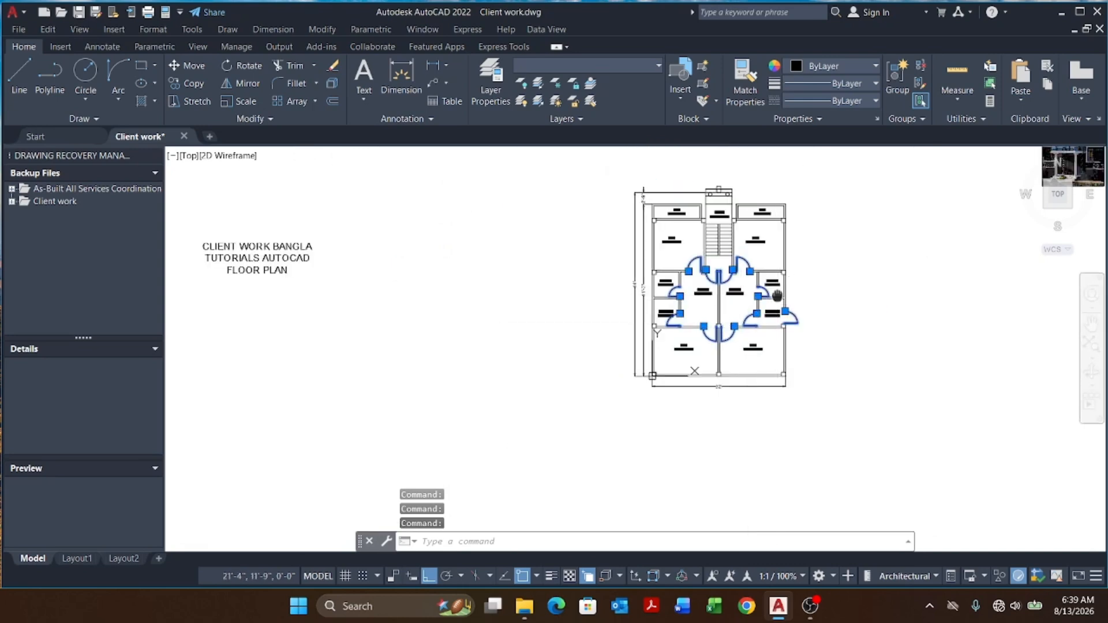
{"action": "left_click", "coordinate": [634, 74]}
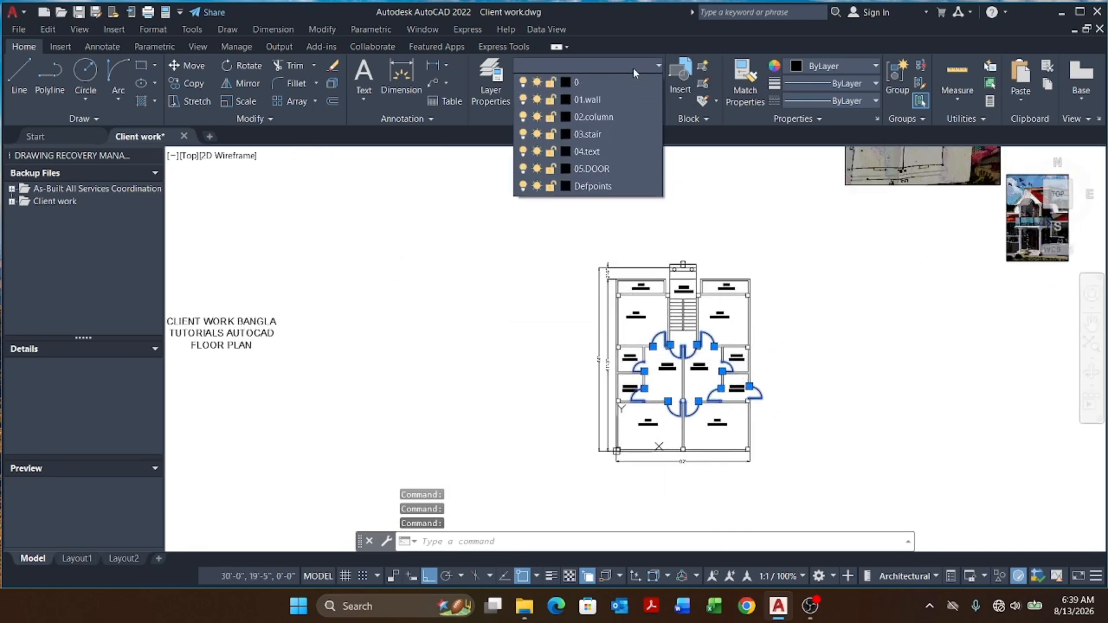
{"action": "left_click", "coordinate": [598, 156]}
{"action": "key", "text": "Escape"}
{"action": "scroll", "coordinate": [672, 321], "scroll_direction": "up", "scroll_amount": 4}
{"action": "key", "text": "Escape"}
{"action": "key", "text": "Escape"}
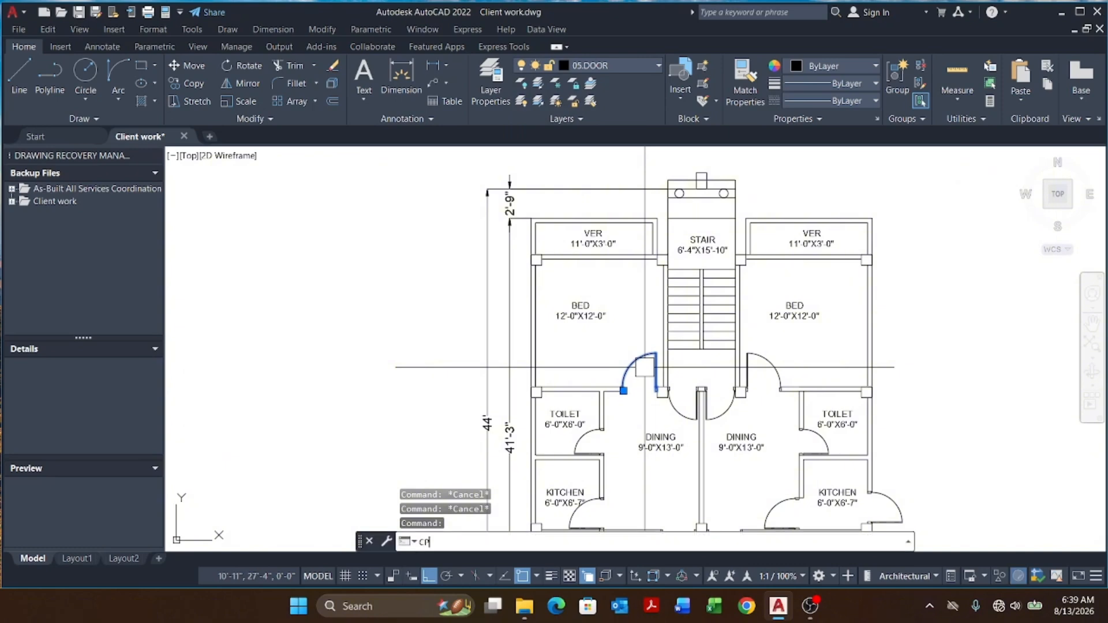
{"action": "type", "text": "cp"}
{"action": "key", "text": "Return"}
{"action": "scroll", "coordinate": [657, 392], "scroll_direction": "up", "scroll_amount": 8}
{"action": "left_click", "coordinate": [663, 409]}
{"action": "scroll", "coordinate": [662, 410], "scroll_direction": "down", "scroll_amount": 10}
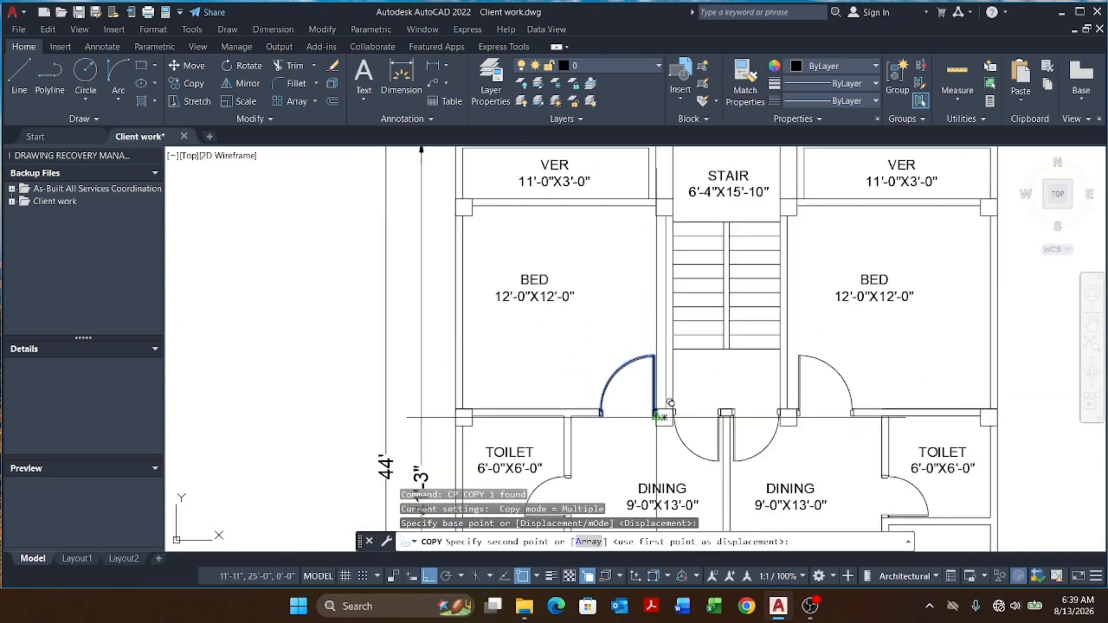
{"action": "key", "text": "Escape"}
{"action": "key", "text": "Escape"}
{"action": "key", "text": "Escape"}
Step: Copy the left toilet door up into the left veranda's wall
{"action": "scroll", "coordinate": [643, 414], "scroll_direction": "up", "scroll_amount": 4}
{"action": "scroll", "coordinate": [643, 414], "scroll_direction": "up", "scroll_amount": 4}
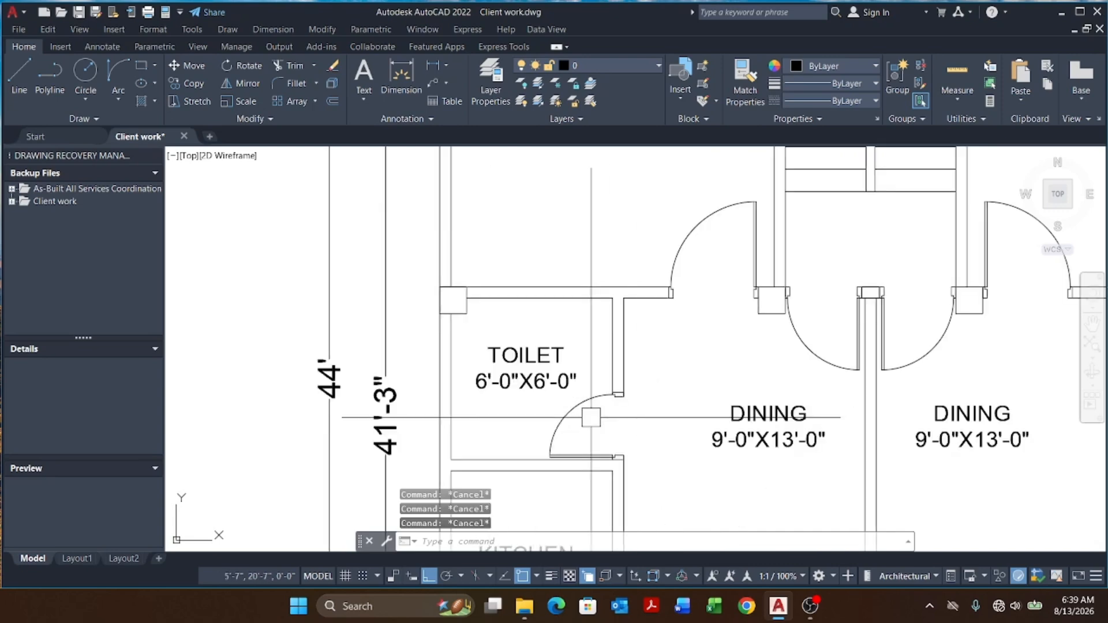
{"action": "left_click", "coordinate": [616, 428]}
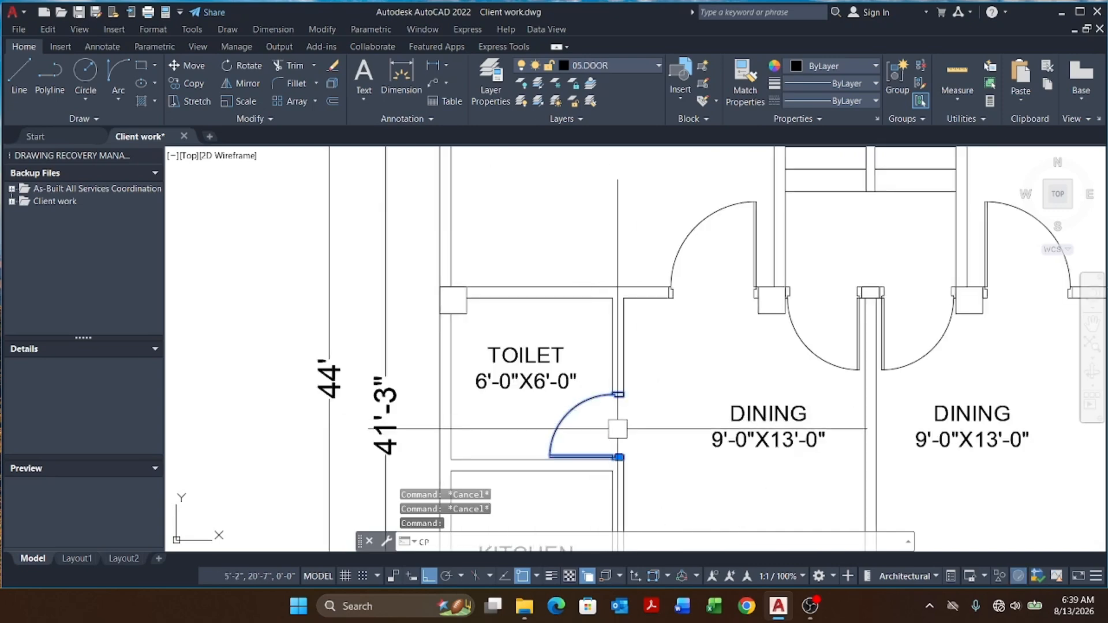
{"action": "key", "text": "Return"}
{"action": "scroll", "coordinate": [617, 429], "scroll_direction": "up", "scroll_amount": 3}
{"action": "left_click", "coordinate": [618, 457]}
{"action": "scroll", "coordinate": [617, 438], "scroll_direction": "down", "scroll_amount": 10}
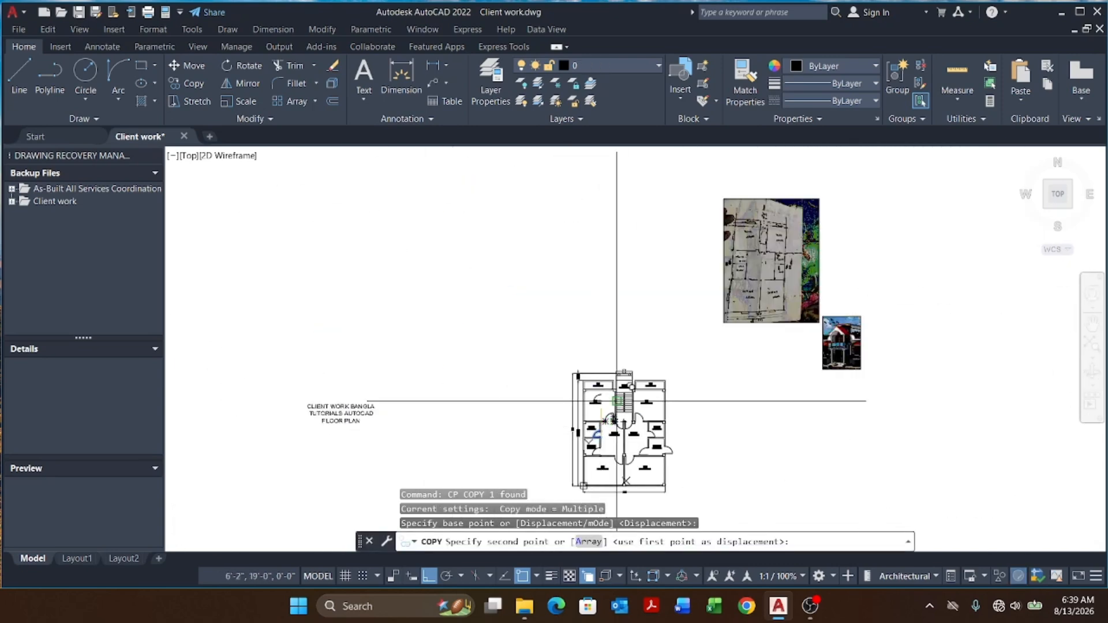
{"action": "scroll", "coordinate": [597, 397], "scroll_direction": "up", "scroll_amount": 11}
{"action": "left_click", "coordinate": [589, 385]}
{"action": "key", "text": "Escape"}
{"action": "key", "text": "Escape"}
Step: Rotate the copied veranda door a quarter turn about its jamb
{"action": "left_click", "coordinate": [647, 384]}
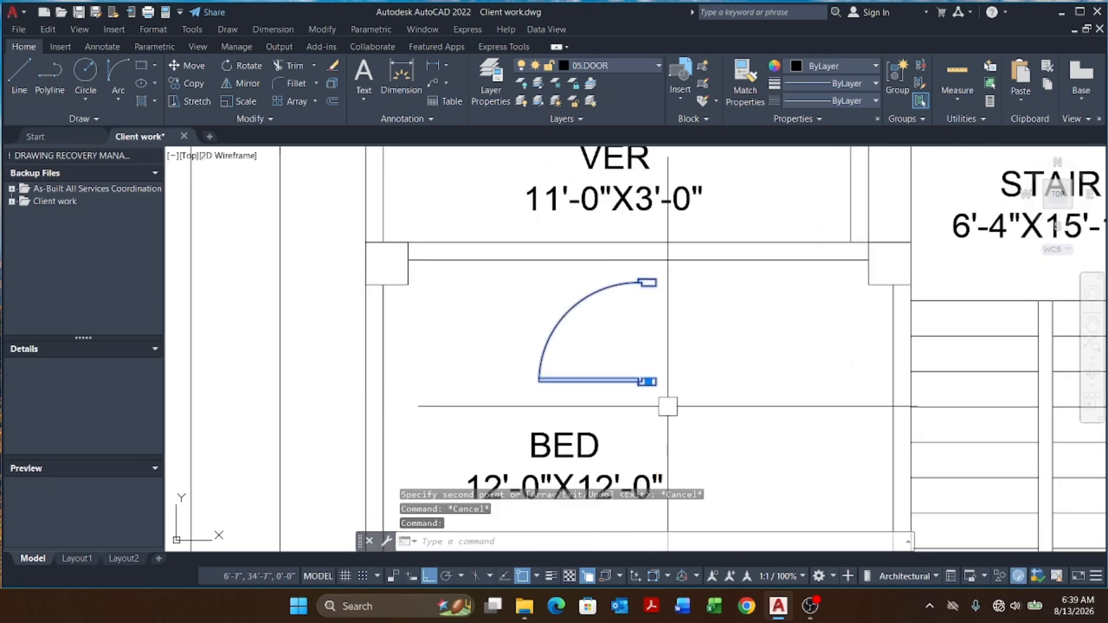
{"action": "type", "text": "RO"}
{"action": "key", "text": "Return"}
{"action": "scroll", "coordinate": [666, 404], "scroll_direction": "up", "scroll_amount": 3}
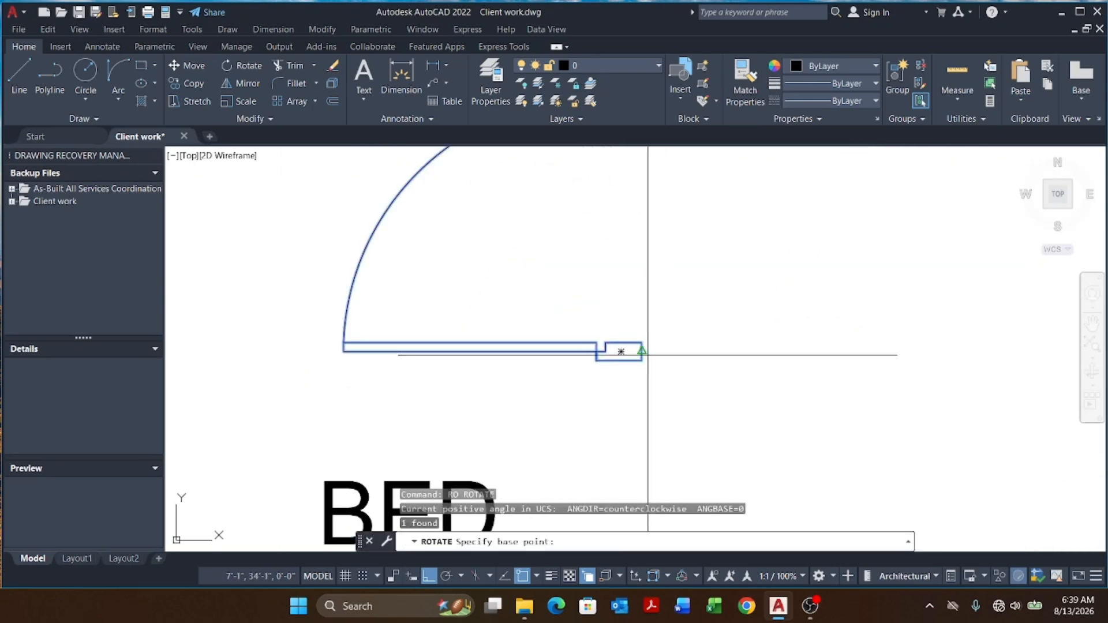
{"action": "left_click", "coordinate": [647, 354]}
{"action": "left_click", "coordinate": [656, 441]}
{"action": "scroll", "coordinate": [656, 424], "scroll_direction": "down", "scroll_amount": 6}
{"action": "scroll", "coordinate": [674, 417], "scroll_direction": "up", "scroll_amount": 3}
Step: Move the rotated door down onto the veranda wall line
{"action": "left_click", "coordinate": [655, 425]}
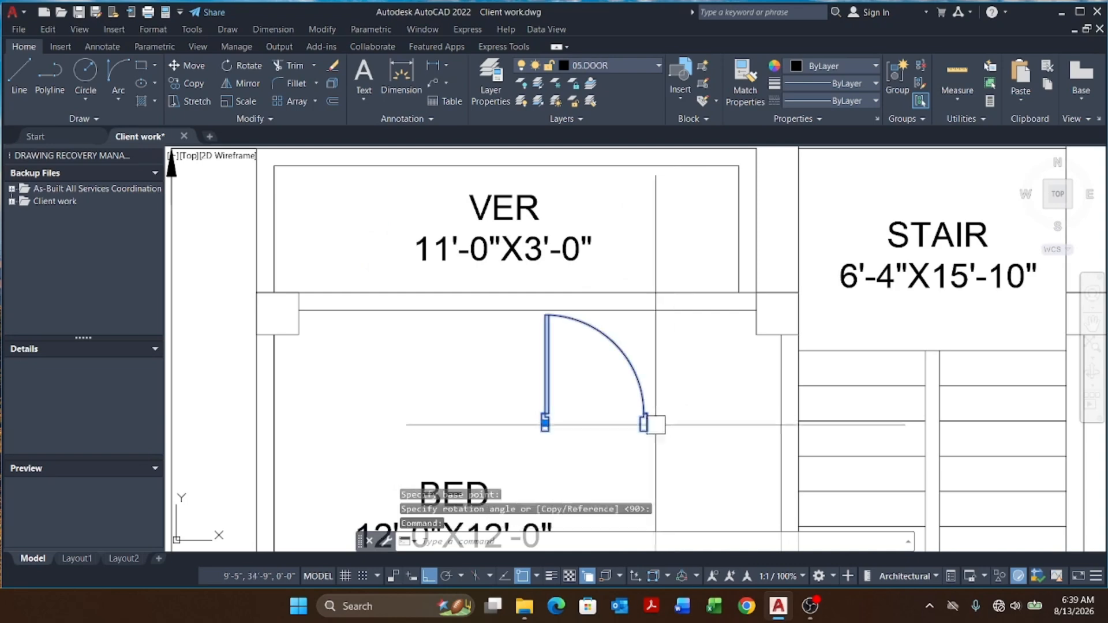
{"action": "type", "text": "M"}
{"action": "key", "text": "Return"}
{"action": "scroll", "coordinate": [646, 416], "scroll_direction": "up", "scroll_amount": 5}
{"action": "left_click", "coordinate": [628, 396]}
{"action": "scroll", "coordinate": [643, 408], "scroll_direction": "down", "scroll_amount": 5}
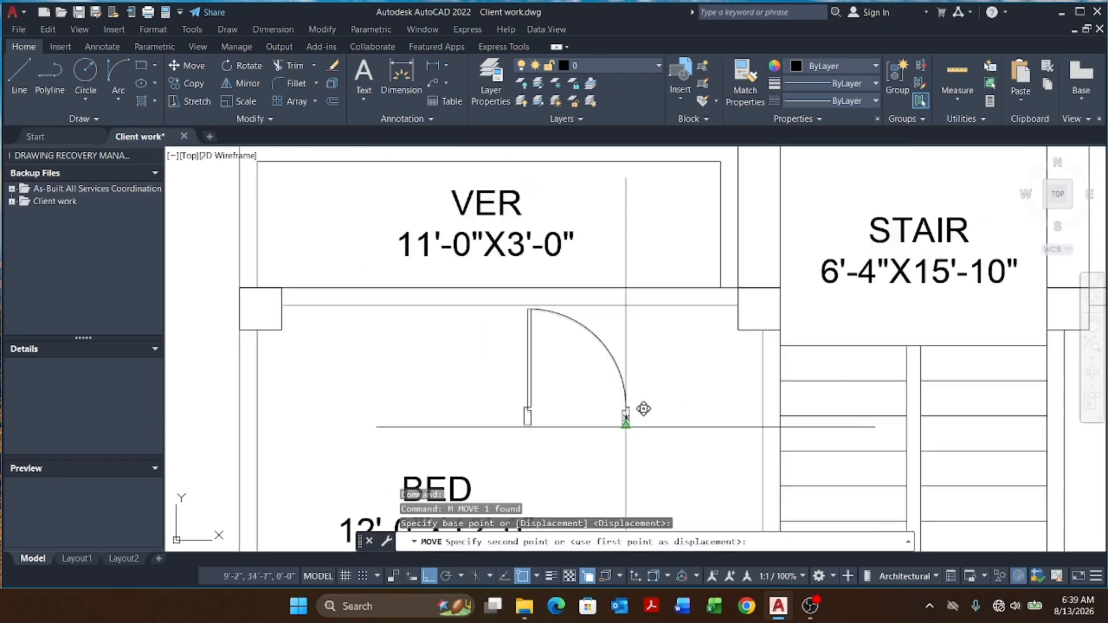
{"action": "scroll", "coordinate": [642, 347], "scroll_direction": "up", "scroll_amount": 3}
{"action": "left_click", "coordinate": [623, 423]}
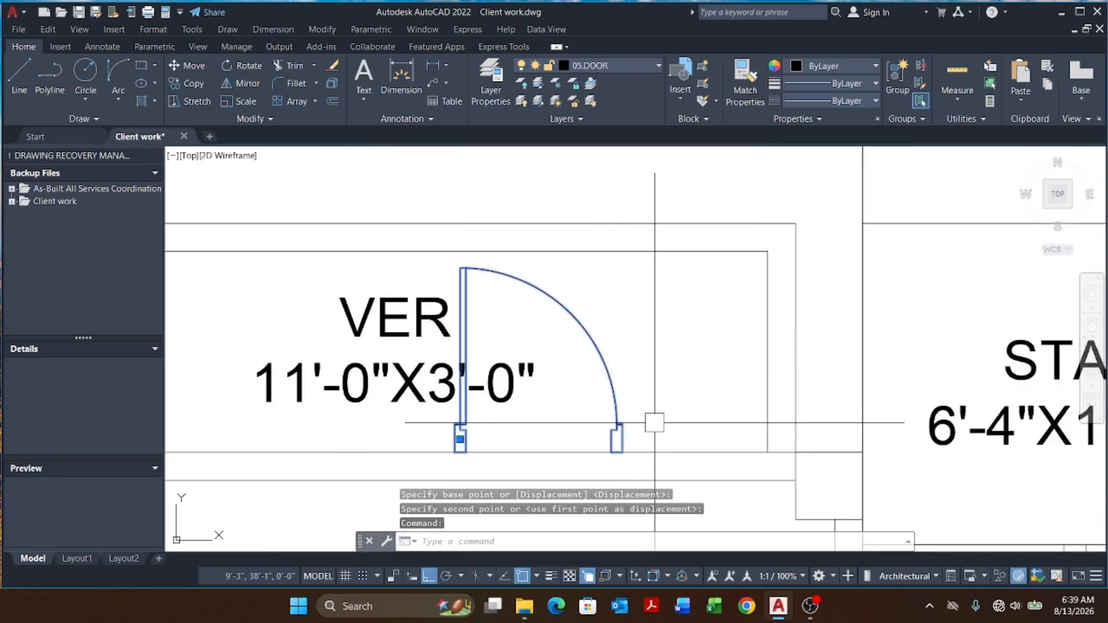
Step: Mirror the veranda door about its jamb, erasing the source door
{"action": "type", "text": "MI"}
{"action": "key", "text": "Return"}
{"action": "scroll", "coordinate": [635, 448], "scroll_direction": "up", "scroll_amount": 3}
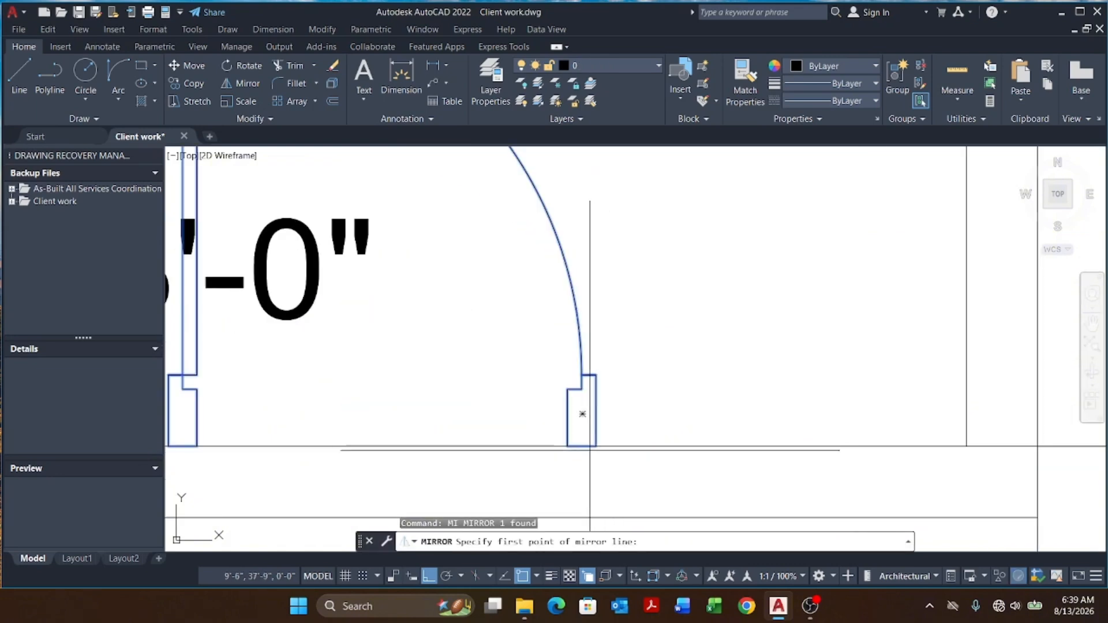
{"action": "left_click", "coordinate": [579, 416]}
{"action": "scroll", "coordinate": [600, 346], "scroll_direction": "down", "scroll_amount": 2}
{"action": "left_click", "coordinate": [600, 251]}
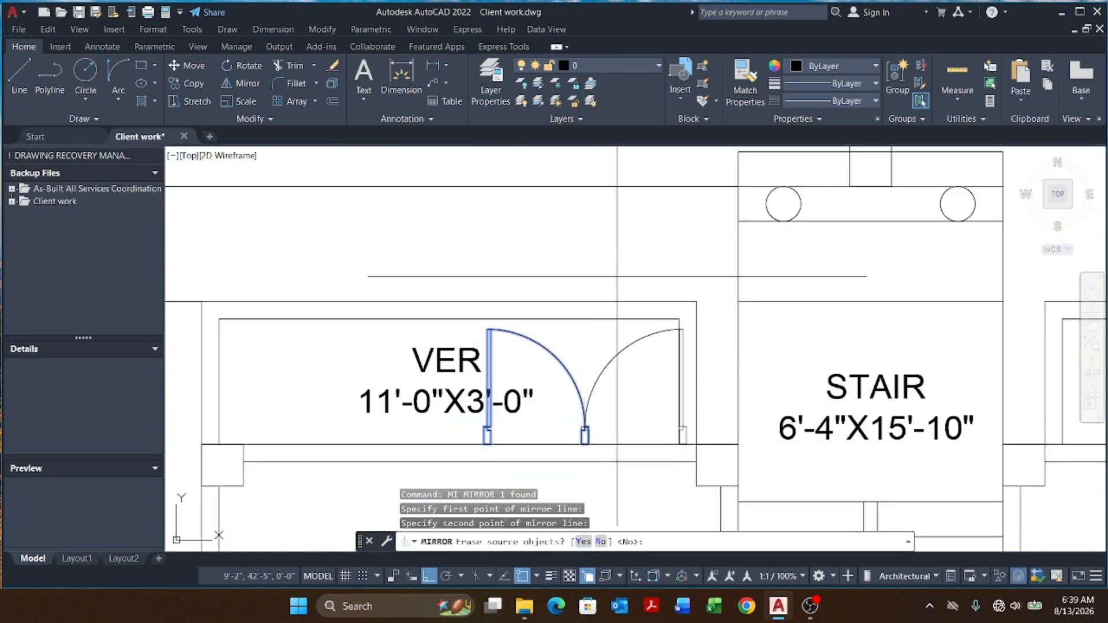
{"action": "type", "text": "Y"}
{"action": "key", "text": "Return"}
{"action": "scroll", "coordinate": [563, 264], "scroll_direction": "down", "scroll_amount": 4}
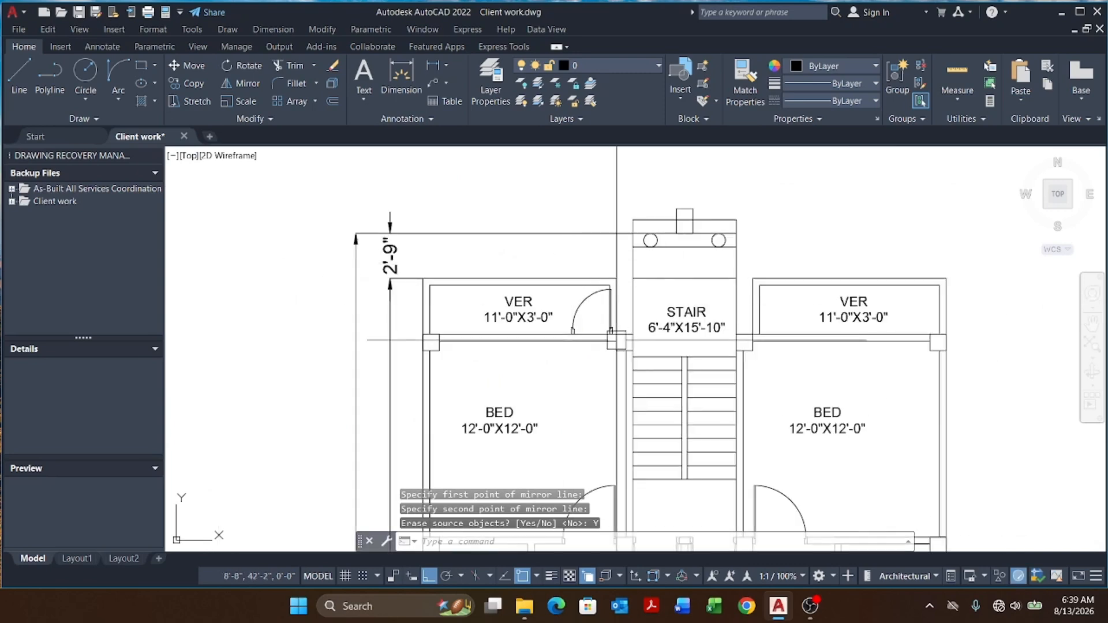
Step: Move the veranda door so its jamb snaps to the wall corner beside the stair
{"action": "key", "text": "Escape"}
{"action": "key", "text": "Escape"}
{"action": "scroll", "coordinate": [582, 317], "scroll_direction": "up", "scroll_amount": 4}
{"action": "left_click", "coordinate": [562, 333]}
{"action": "key", "text": "Return"}
{"action": "scroll", "coordinate": [637, 367], "scroll_direction": "up", "scroll_amount": 4}
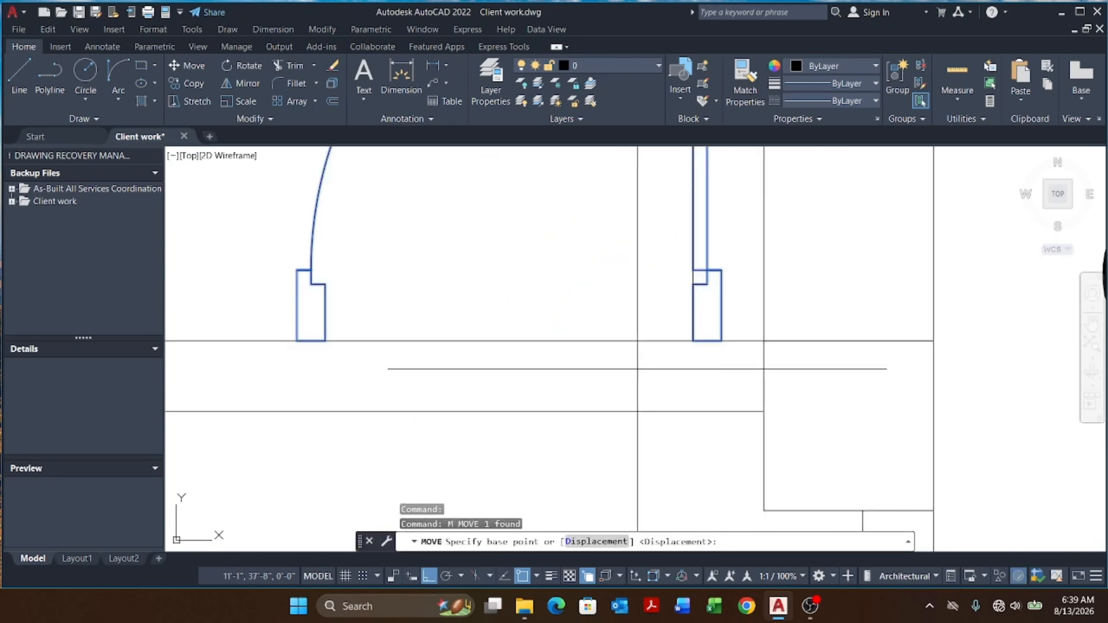
{"action": "left_click", "coordinate": [720, 341]}
{"action": "scroll", "coordinate": [733, 329], "scroll_direction": "down", "scroll_amount": 3}
{"action": "scroll", "coordinate": [595, 384], "scroll_direction": "up", "scroll_amount": 1}
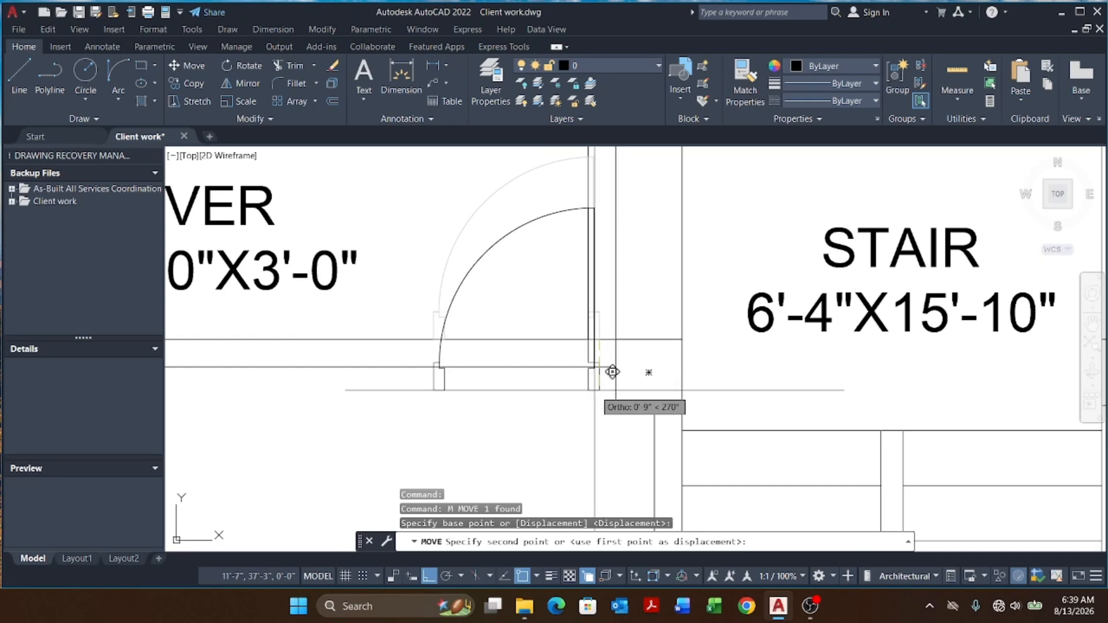
{"action": "scroll", "coordinate": [596, 376], "scroll_direction": "up", "scroll_amount": 4}
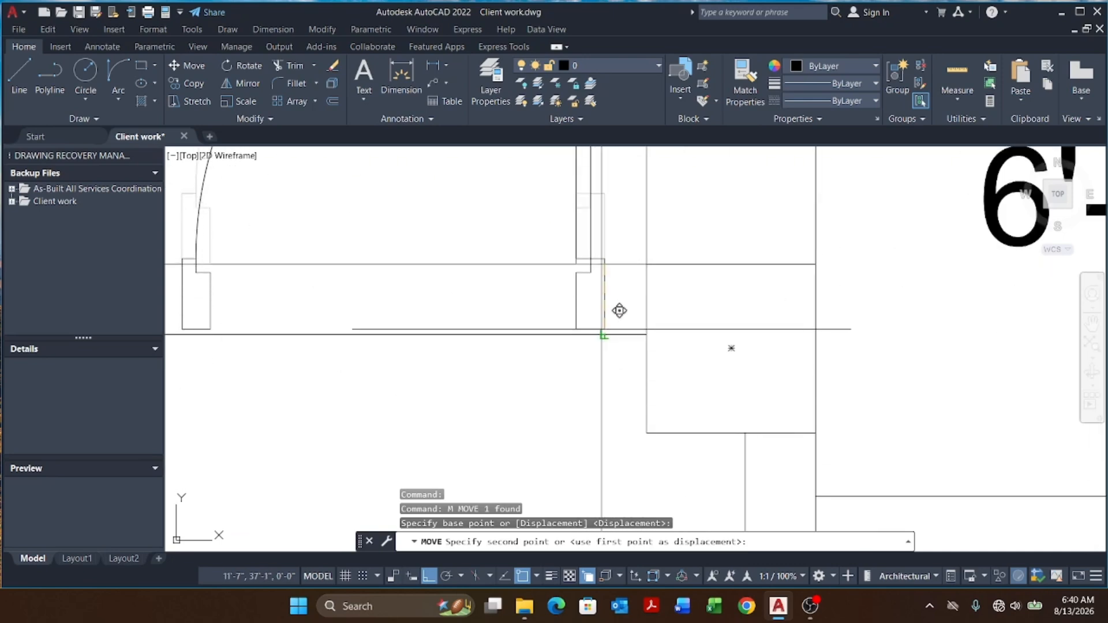
{"action": "left_click", "coordinate": [601, 330]}
{"action": "scroll", "coordinate": [637, 394], "scroll_direction": "down", "scroll_amount": 6}
{"action": "scroll", "coordinate": [611, 268], "scroll_direction": "up", "scroll_amount": 2}
{"action": "left_click", "coordinate": [610, 270]}
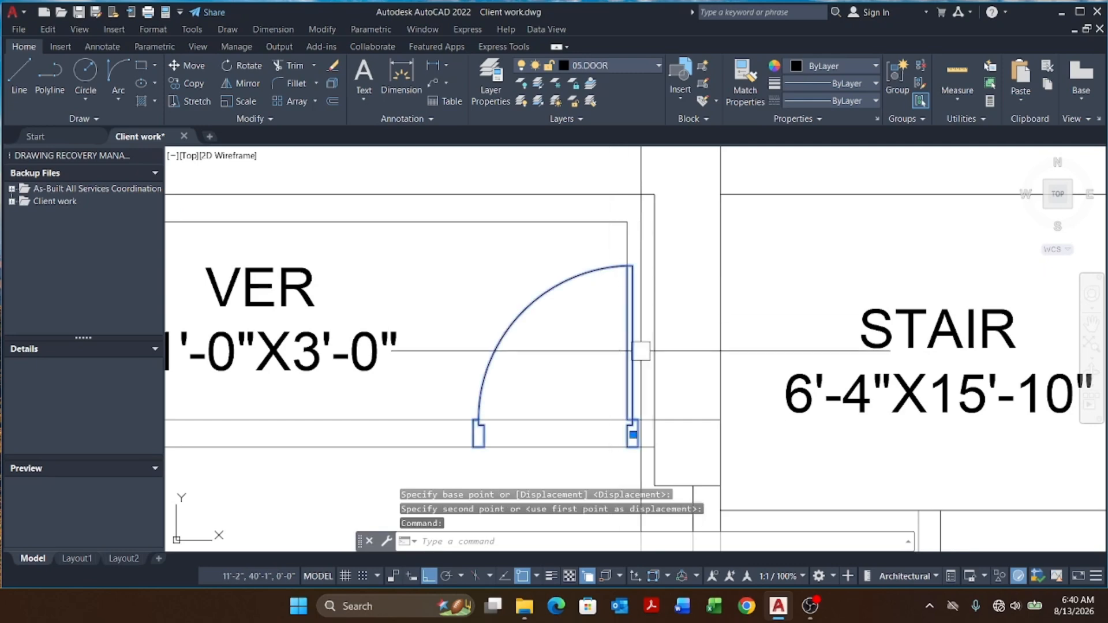
{"action": "key", "text": "Return"}
{"action": "scroll", "coordinate": [648, 420], "scroll_direction": "up", "scroll_amount": 4}
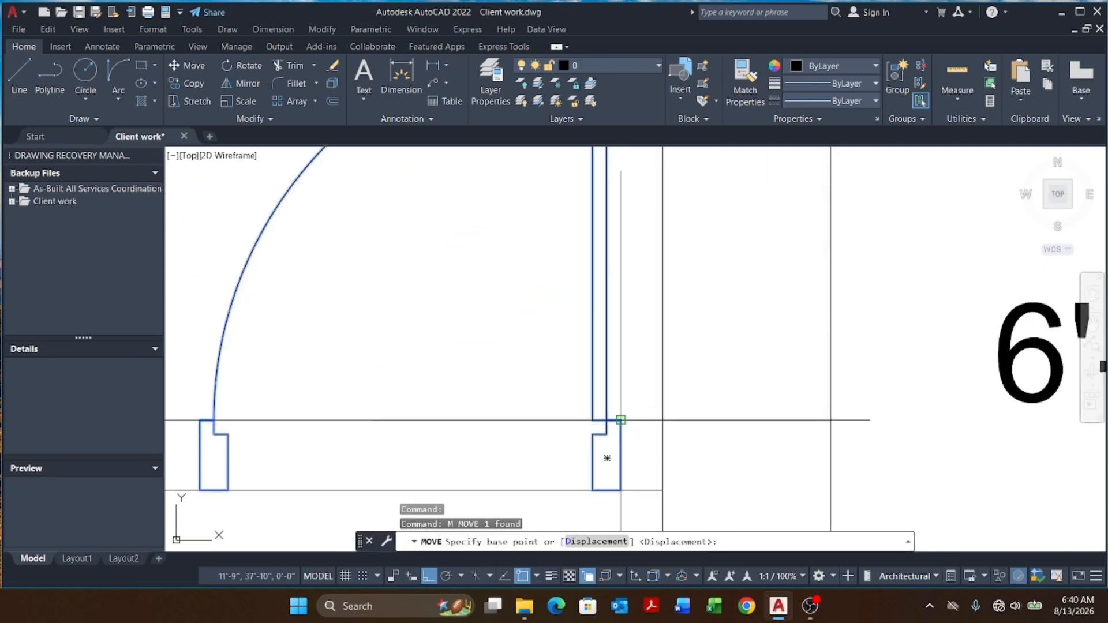
{"action": "left_click", "coordinate": [620, 420]}
{"action": "scroll", "coordinate": [601, 412], "scroll_direction": "down", "scroll_amount": 8}
{"action": "key", "text": "Escape"}
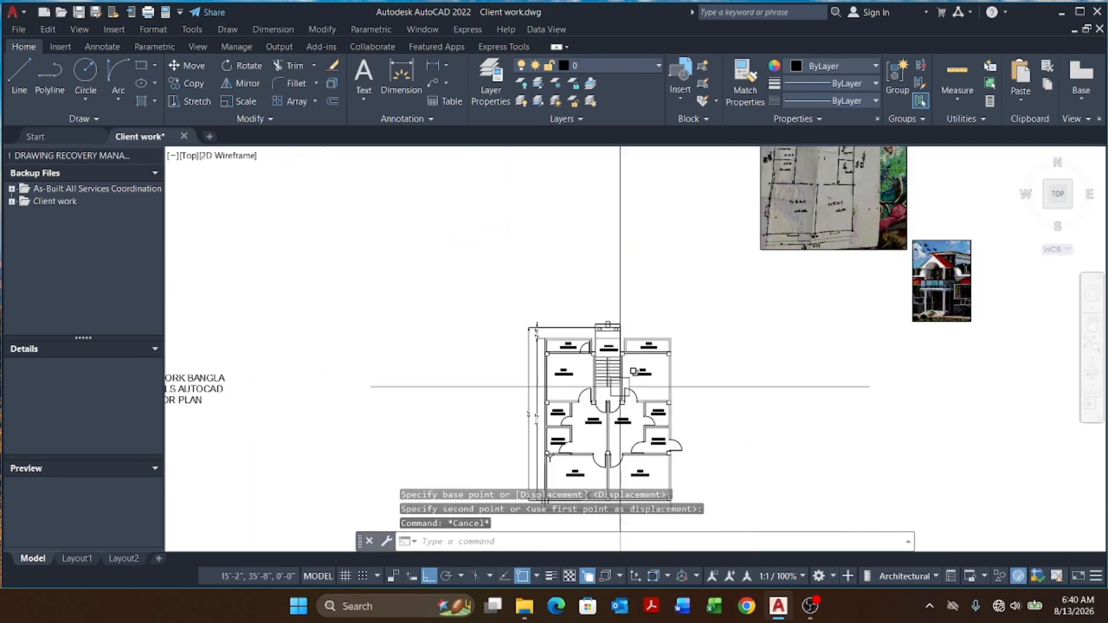
{"action": "key", "text": "Escape"}
Step: Zoom in to examine the reference house photos beside the plan
{"action": "scroll", "coordinate": [764, 361], "scroll_direction": "down", "scroll_amount": 2}
{"action": "scroll", "coordinate": [842, 346], "scroll_direction": "up", "scroll_amount": 12}
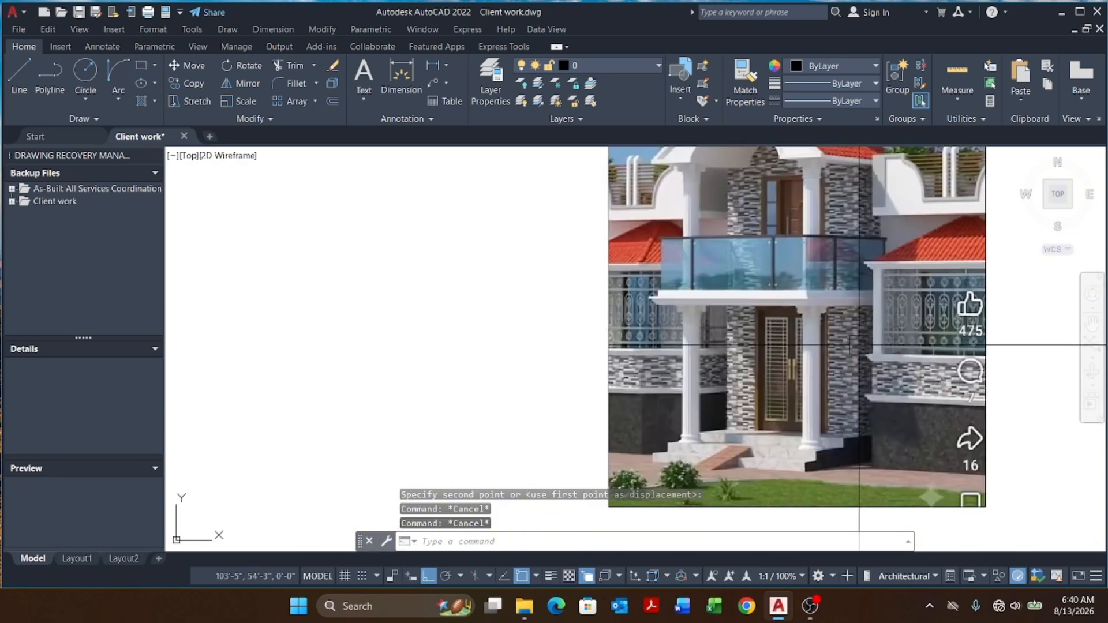
{"action": "scroll", "coordinate": [791, 347], "scroll_direction": "down", "scroll_amount": 6}
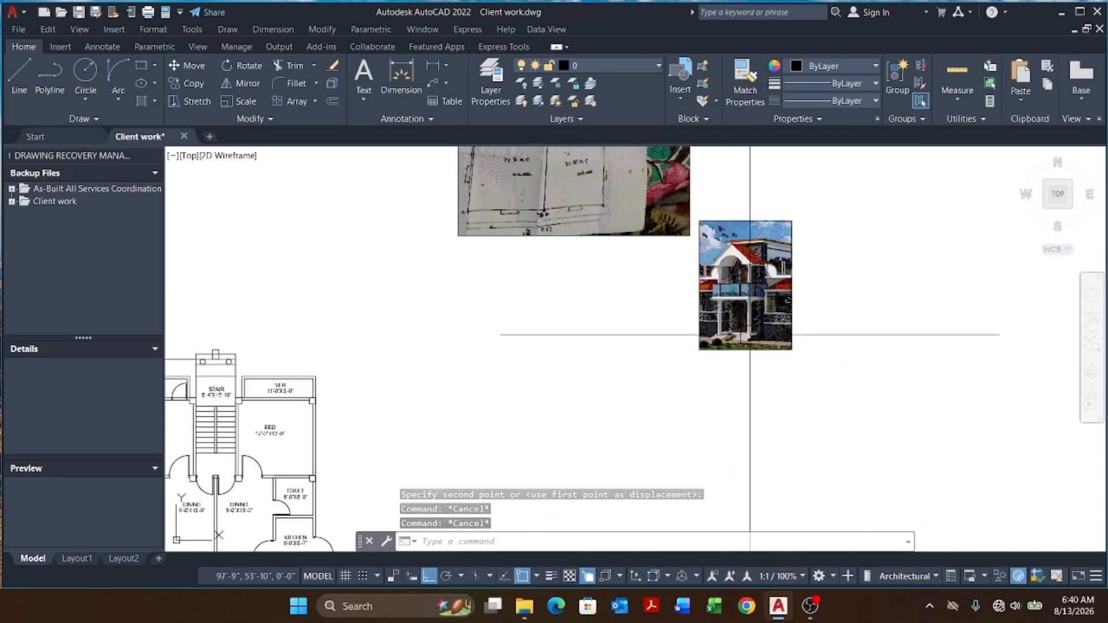
{"action": "scroll", "coordinate": [773, 335], "scroll_direction": "up", "scroll_amount": 6}
{"action": "scroll", "coordinate": [824, 265], "scroll_direction": "down", "scroll_amount": 2}
{"action": "scroll", "coordinate": [668, 347], "scroll_direction": "up", "scroll_amount": 6}
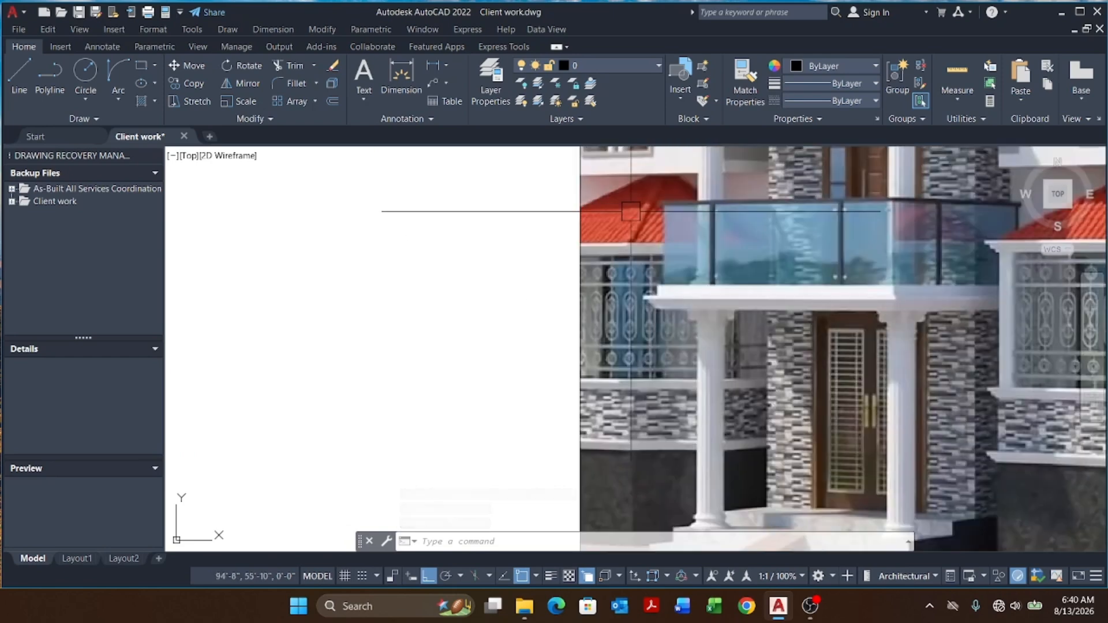
{"action": "scroll", "coordinate": [772, 445], "scroll_direction": "down", "scroll_amount": 10}
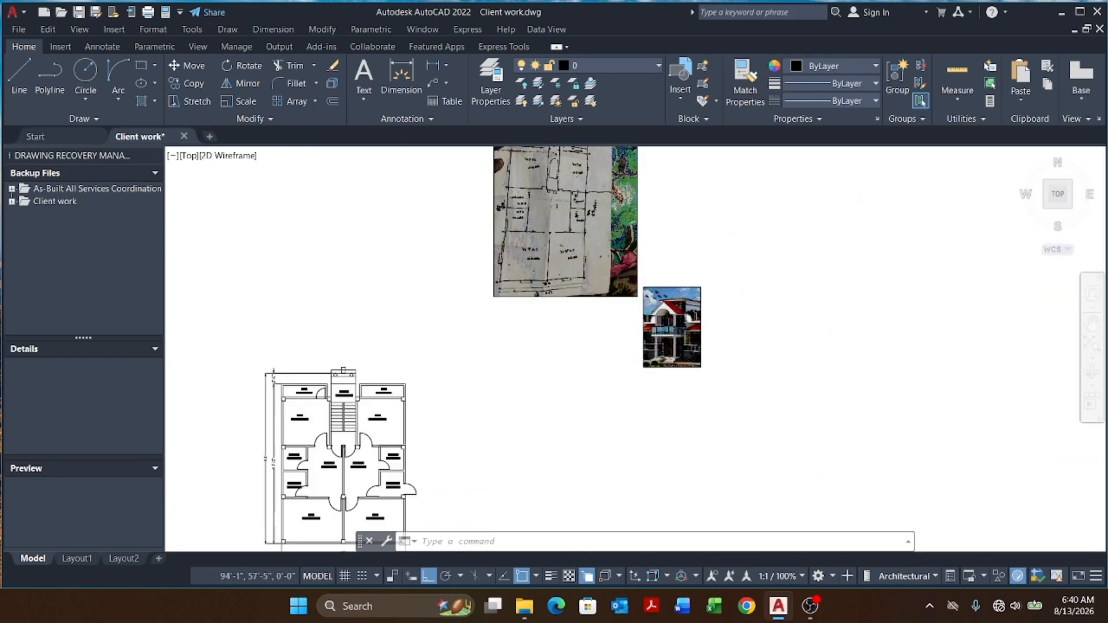
{"action": "scroll", "coordinate": [521, 359], "scroll_direction": "up", "scroll_amount": 6}
{"action": "scroll", "coordinate": [520, 359], "scroll_direction": "up", "scroll_amount": 5}
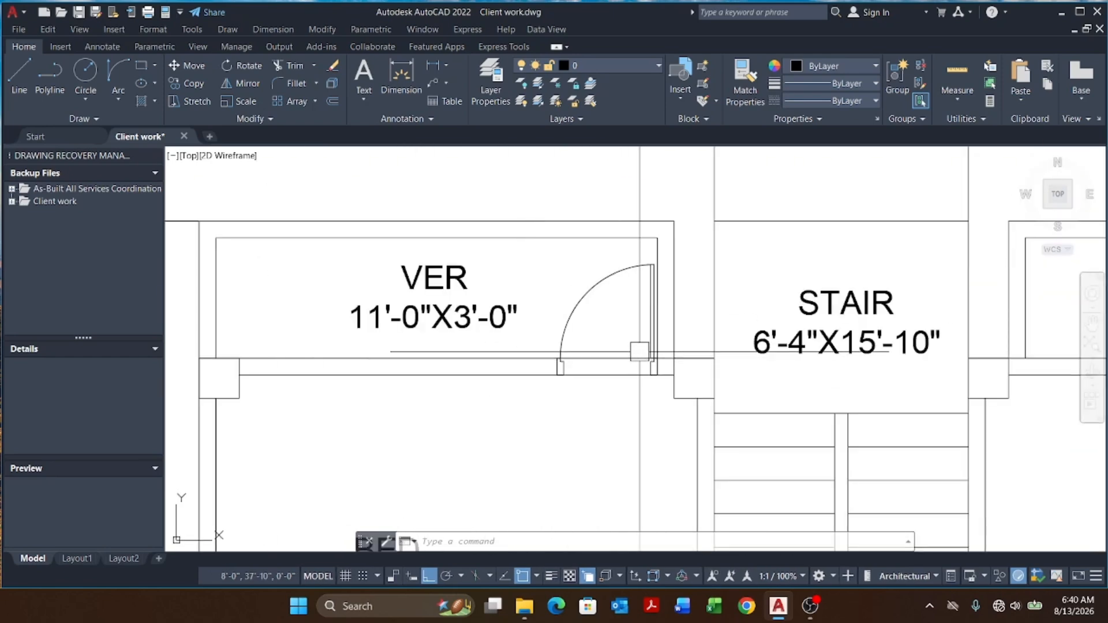
Step: Stretch the veranda's inner wall line so it ends at the door's jamb
{"action": "key", "text": "Escape"}
{"action": "key", "text": "Escape"}
{"action": "left_click", "coordinate": [831, 370]}
{"action": "left_click", "coordinate": [824, 372]}
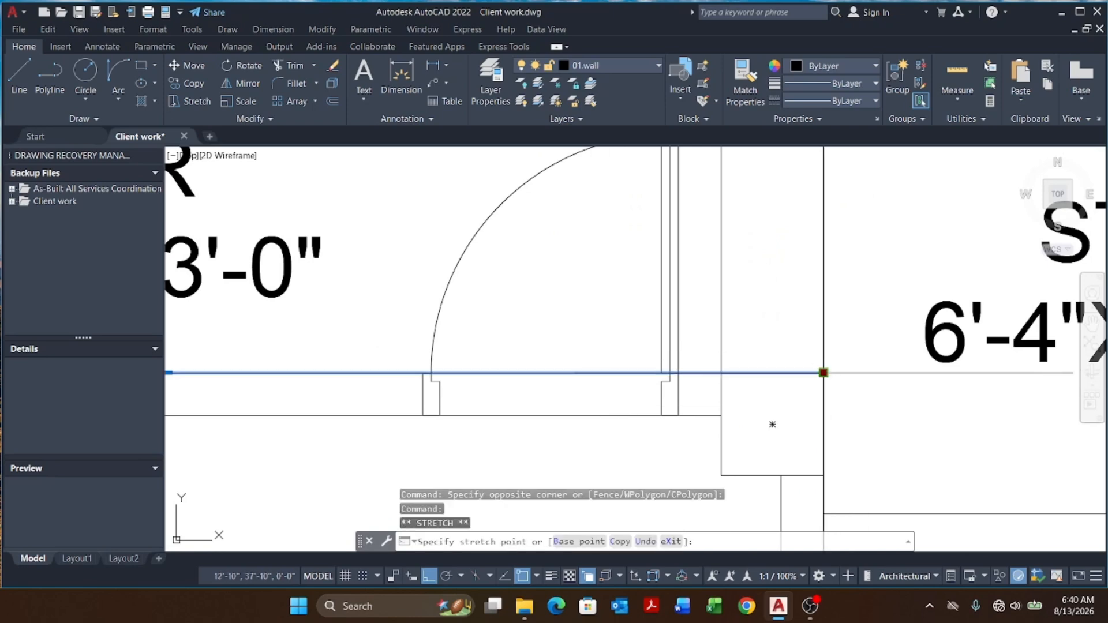
{"action": "left_click", "coordinate": [427, 374]}
{"action": "key", "text": "Escape"}
{"action": "left_click", "coordinate": [579, 420]}
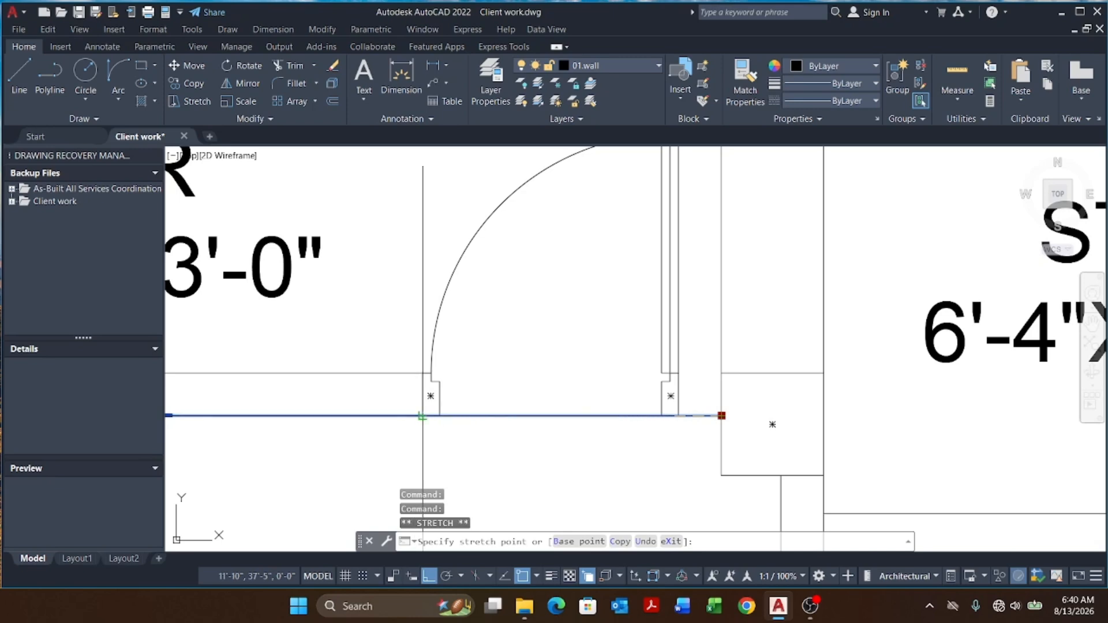
{"action": "key", "text": "Escape"}
{"action": "key", "text": "Escape"}
{"action": "key", "text": "Escape"}
{"action": "scroll", "coordinate": [519, 346], "scroll_direction": "down", "scroll_amount": 4}
{"action": "scroll", "coordinate": [522, 331], "scroll_direction": "up", "scroll_amount": 2}
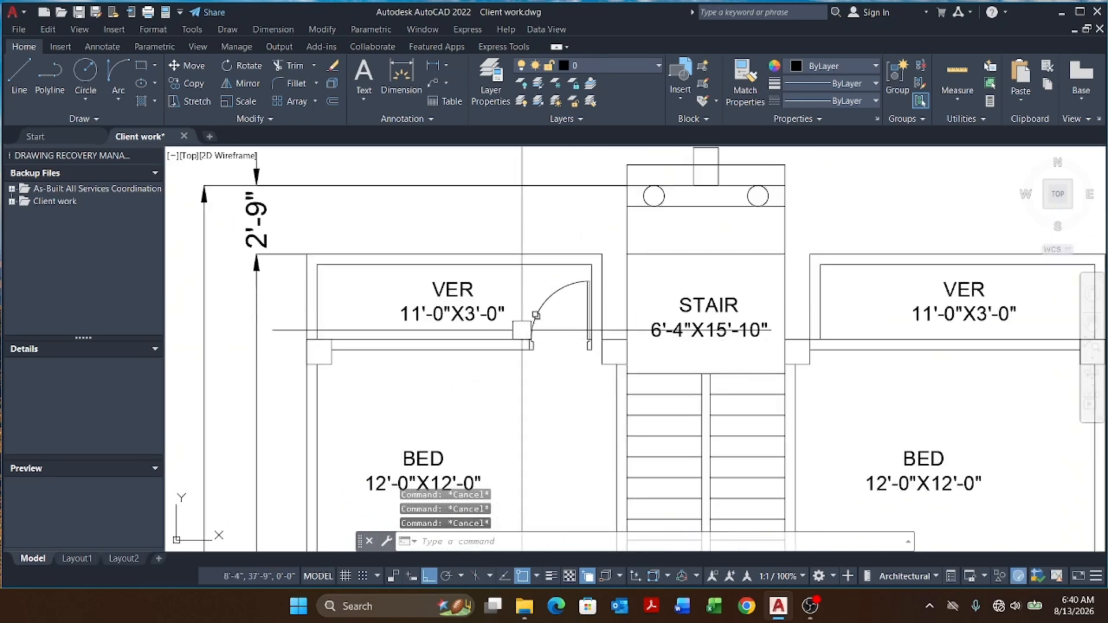
Step: Mirror the left veranda door across the plan's central wall into the right veranda, keeping the original
{"action": "key", "text": "Escape"}
{"action": "key", "text": "Escape"}
{"action": "scroll", "coordinate": [537, 316], "scroll_direction": "down", "scroll_amount": 5}
{"action": "scroll", "coordinate": [519, 289], "scroll_direction": "up", "scroll_amount": 3}
{"action": "scroll", "coordinate": [606, 376], "scroll_direction": "down", "scroll_amount": 5}
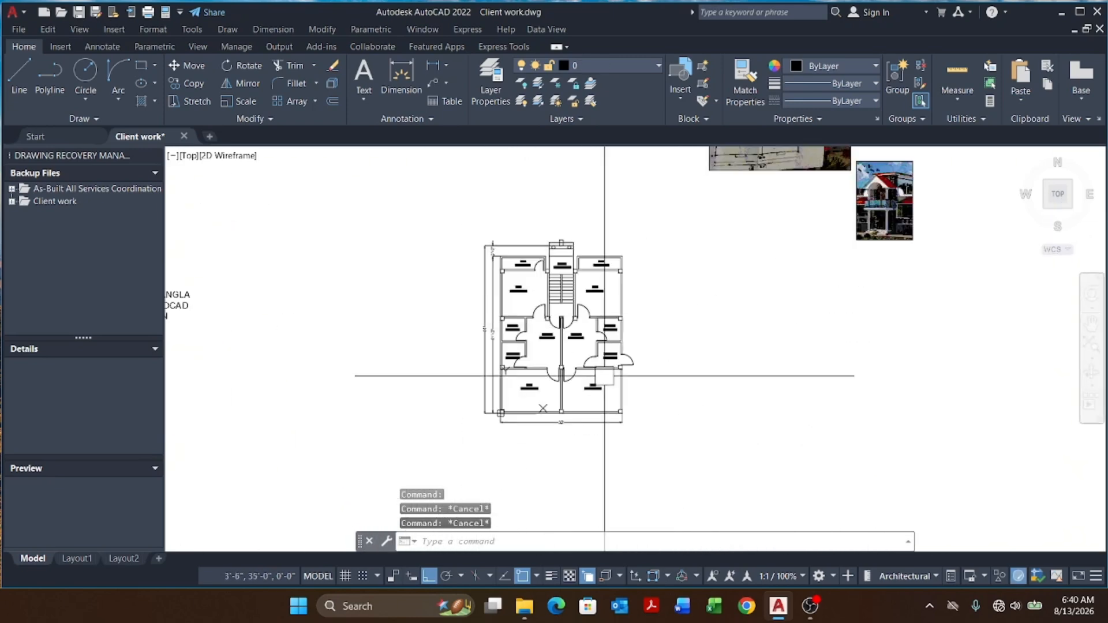
{"action": "key", "text": "Escape"}
{"action": "scroll", "coordinate": [475, 413], "scroll_direction": "up", "scroll_amount": 4}
{"action": "middle_click_drag", "start_coordinate": [573, 433], "coordinate": [529, 417]}
{"action": "scroll", "coordinate": [559, 437], "scroll_direction": "down", "scroll_amount": 2}
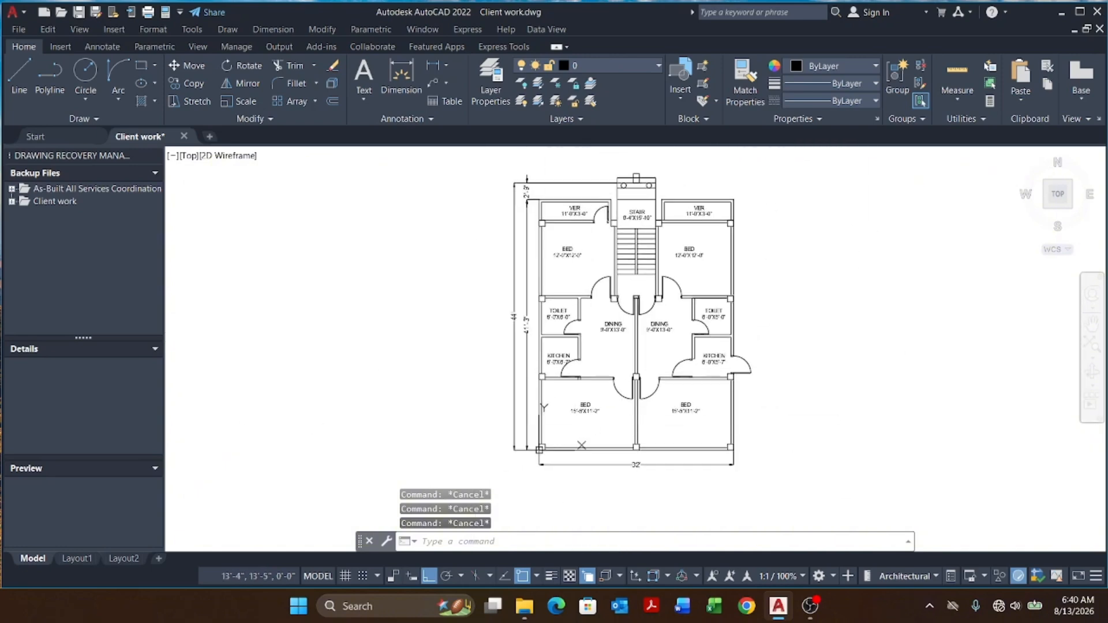
{"action": "middle_click_drag", "start_coordinate": [618, 371], "coordinate": [603, 431]}
{"action": "scroll", "coordinate": [603, 281], "scroll_direction": "up", "scroll_amount": 6}
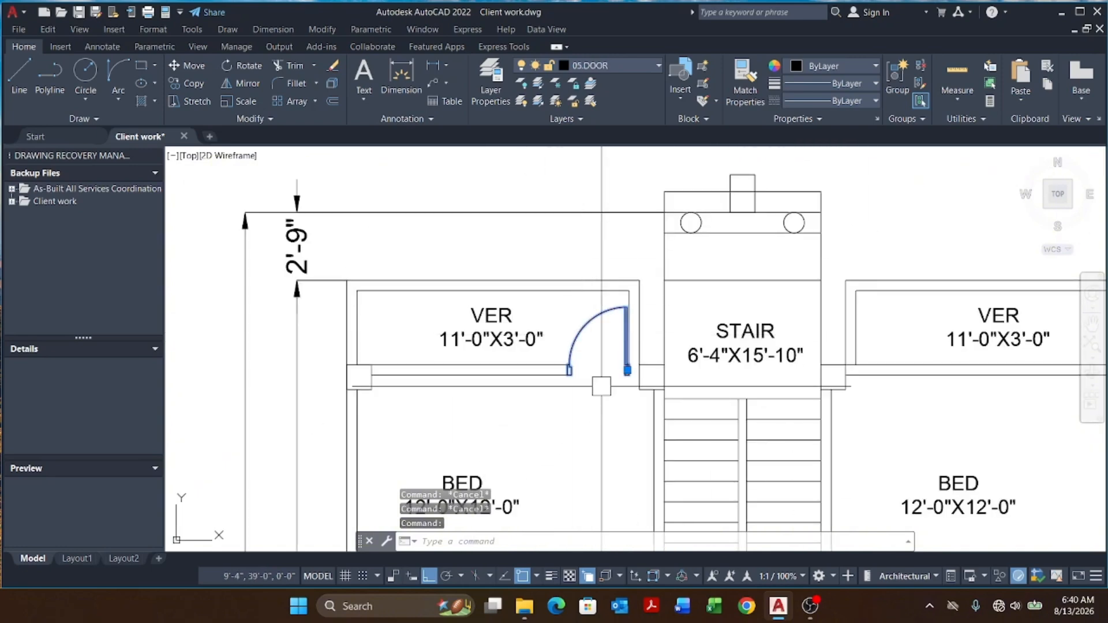
{"action": "type", "text": "I"}
{"action": "key", "text": "Return"}
{"action": "scroll", "coordinate": [583, 355], "scroll_direction": "down", "scroll_amount": 5}
{"action": "scroll", "coordinate": [624, 432], "scroll_direction": "up", "scroll_amount": 8}
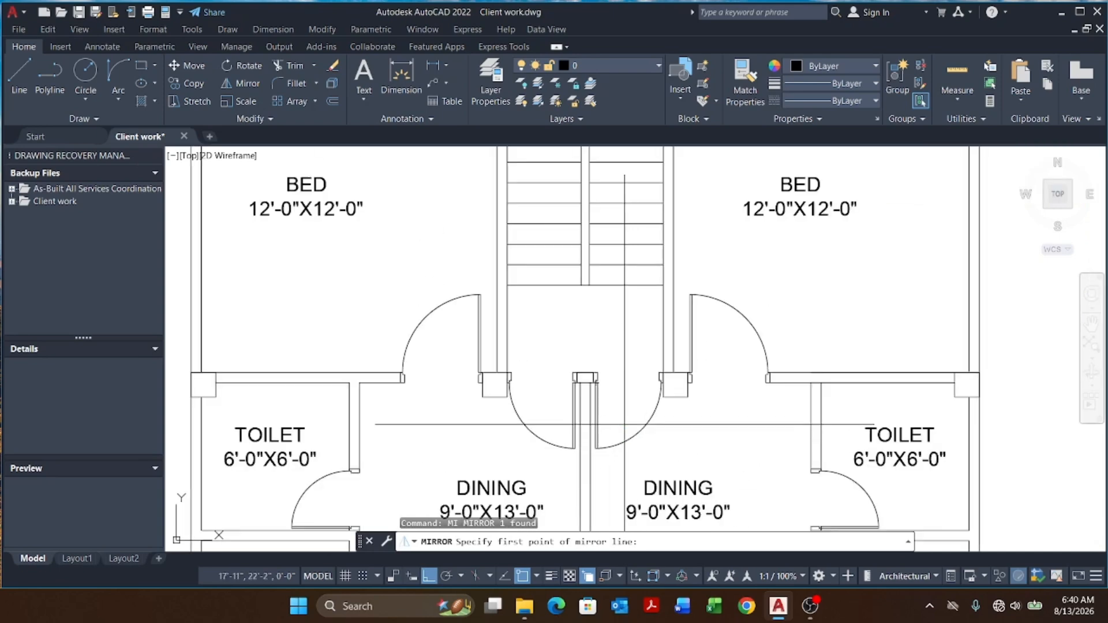
{"action": "left_click", "coordinate": [624, 434]}
{"action": "left_click", "coordinate": [625, 423]}
{"action": "key", "text": "Return"}
{"action": "scroll", "coordinate": [563, 389], "scroll_direction": "down", "scroll_amount": 5}
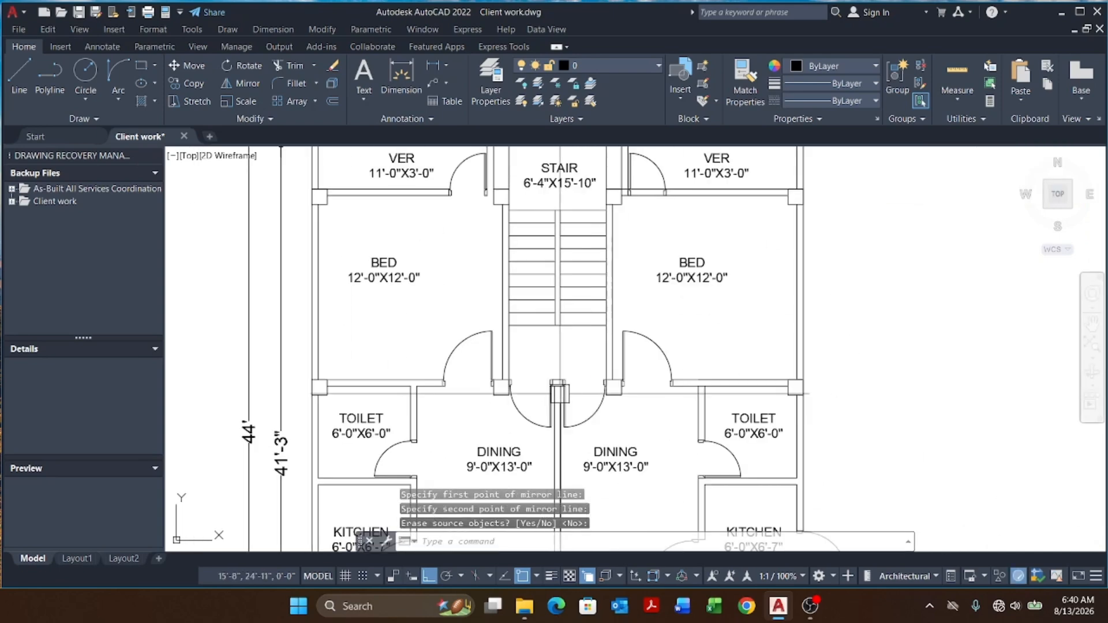
Step: Stretch the right veranda's wall line so it ends at the mirrored door's jamb
{"action": "scroll", "coordinate": [642, 259], "scroll_direction": "up", "scroll_amount": 4}
{"action": "left_click", "coordinate": [616, 313]}
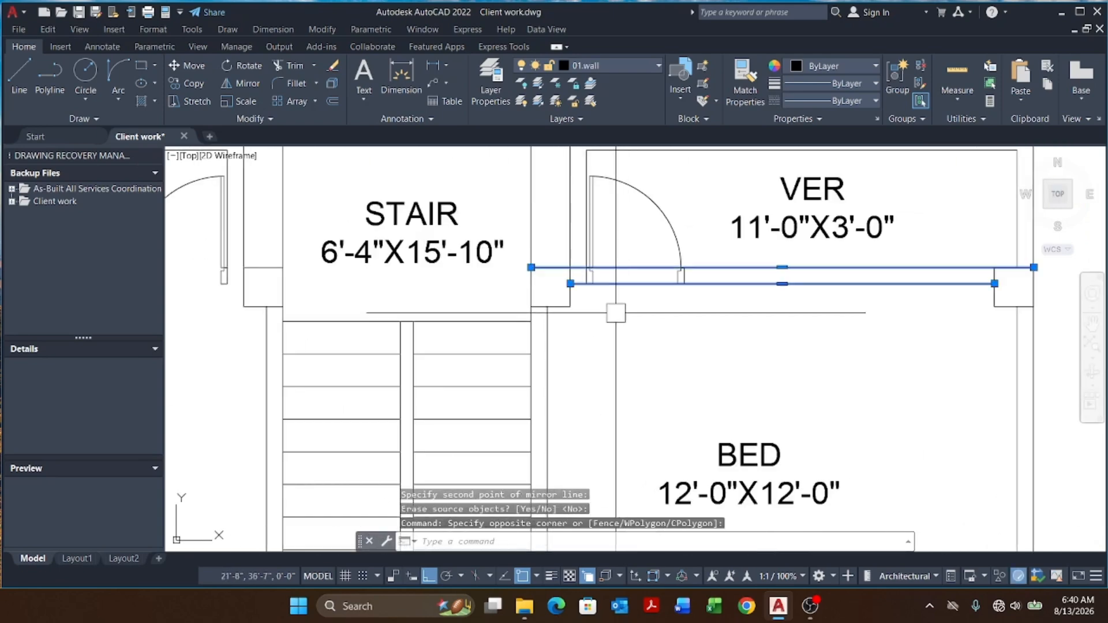
{"action": "left_click", "coordinate": [531, 267]}
{"action": "scroll", "coordinate": [576, 270], "scroll_direction": "up", "scroll_amount": 6}
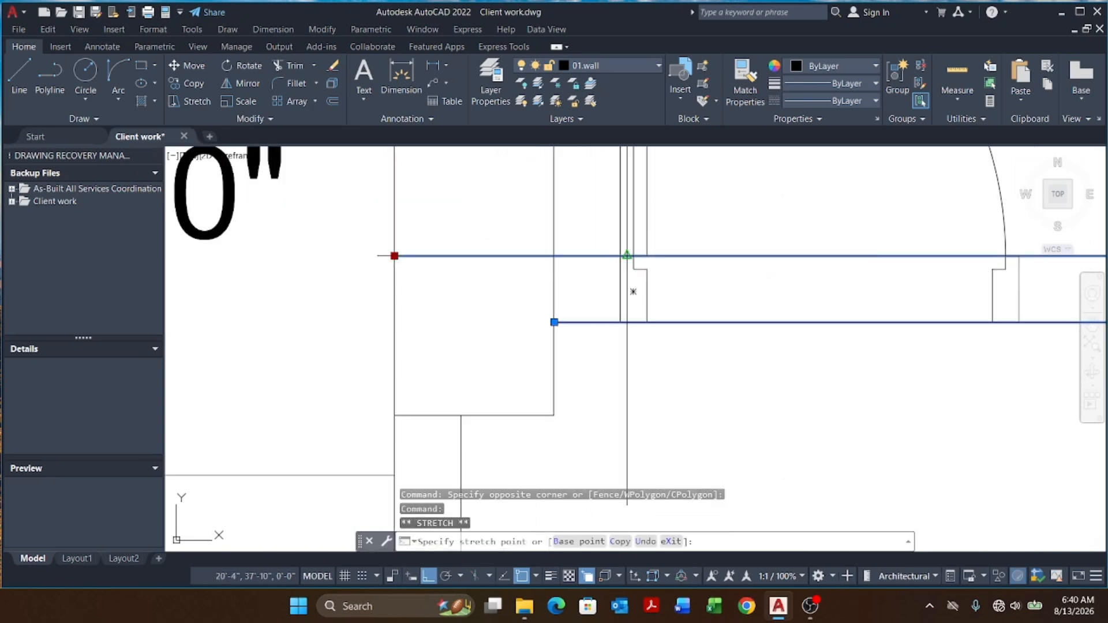
{"action": "left_click", "coordinate": [634, 256]}
{"action": "left_click", "coordinate": [634, 256]}
{"action": "scroll", "coordinate": [611, 262], "scroll_direction": "down", "scroll_amount": 4}
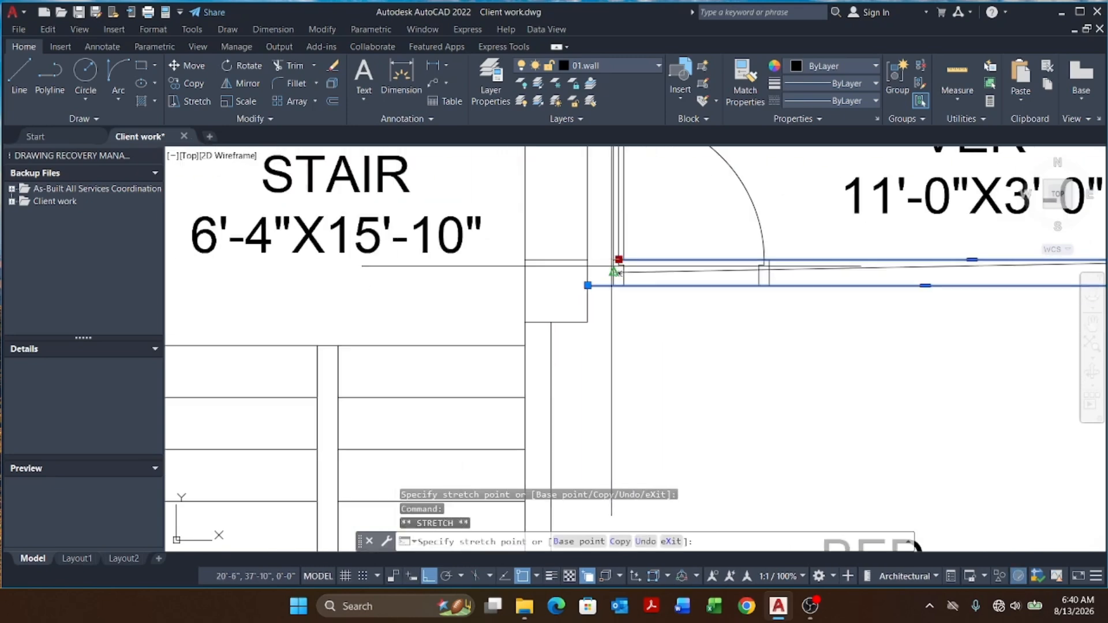
{"action": "left_click", "coordinate": [768, 259]}
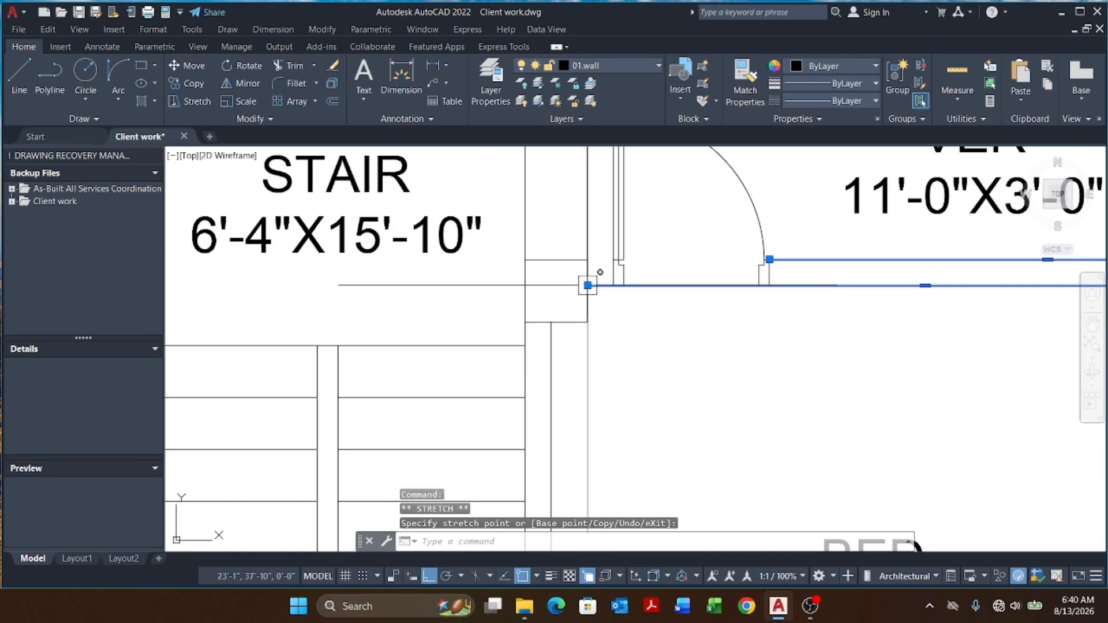
{"action": "key", "text": "Escape"}
{"action": "key", "text": "Escape"}
{"action": "scroll", "coordinate": [645, 359], "scroll_direction": "down", "scroll_amount": 5}
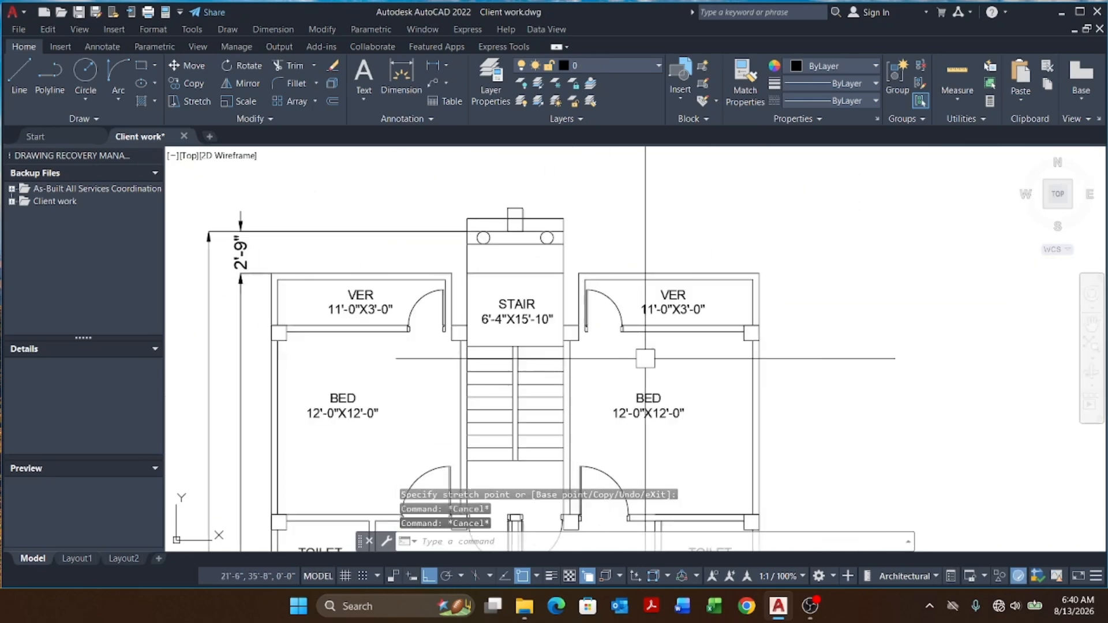
Step: Draw a polyline along the wall edge between the stair and the right veranda
{"action": "scroll", "coordinate": [588, 288], "scroll_direction": "up", "scroll_amount": 4}
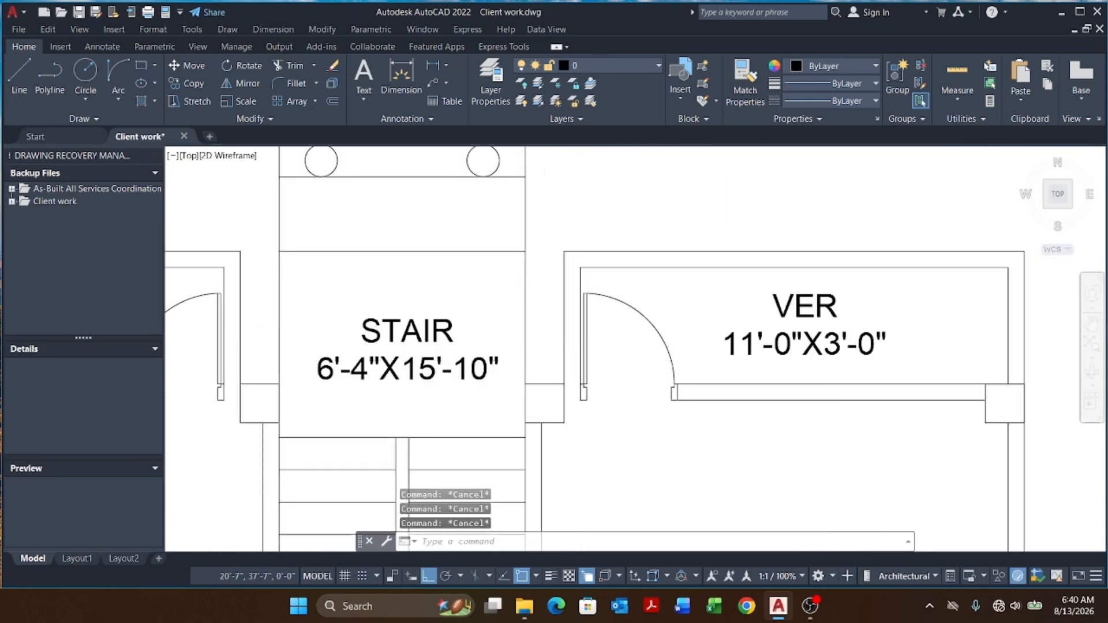
{"action": "scroll", "coordinate": [561, 357], "scroll_direction": "up", "scroll_amount": 2}
{"action": "left_click", "coordinate": [566, 363]}
{"action": "key", "text": "Escape"}
{"action": "type", "text": "p"}
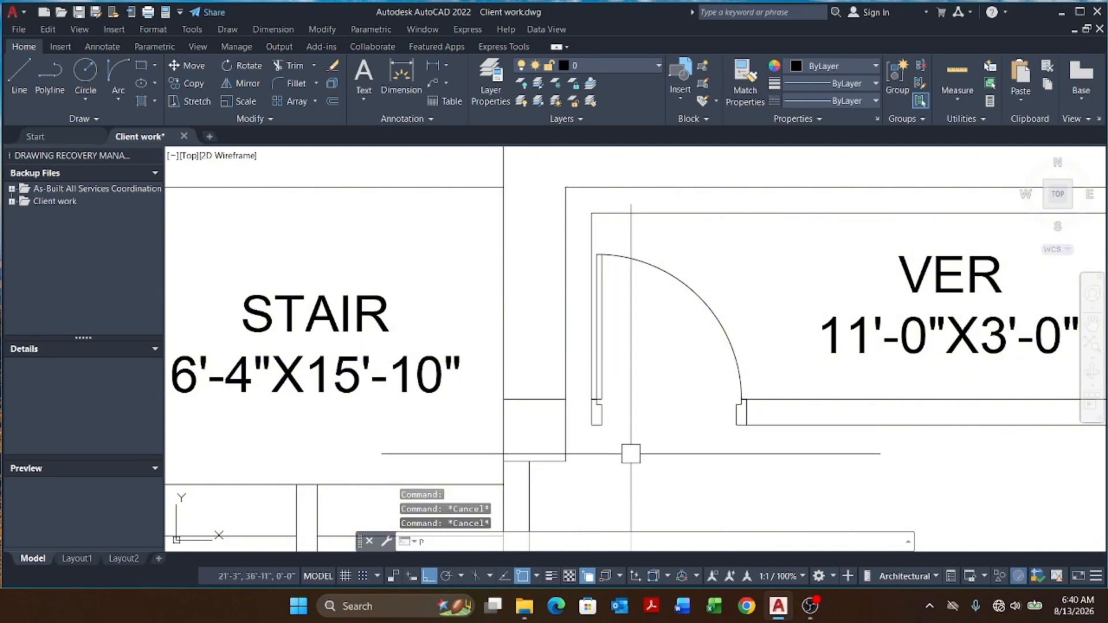
{"action": "type", "text": "l"}
{"action": "key", "text": "Return"}
{"action": "scroll", "coordinate": [592, 426], "scroll_direction": "up", "scroll_amount": 5}
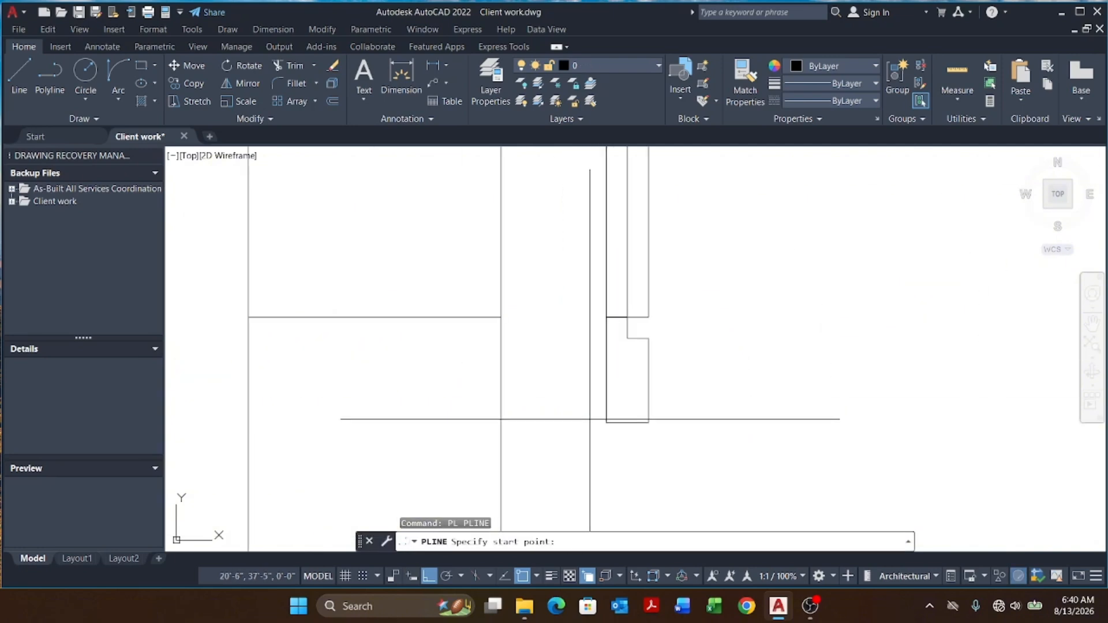
{"action": "left_click", "coordinate": [592, 426]}
{"action": "scroll", "coordinate": [507, 416], "scroll_direction": "down", "scroll_amount": 3}
{"action": "key", "text": "Escape"}
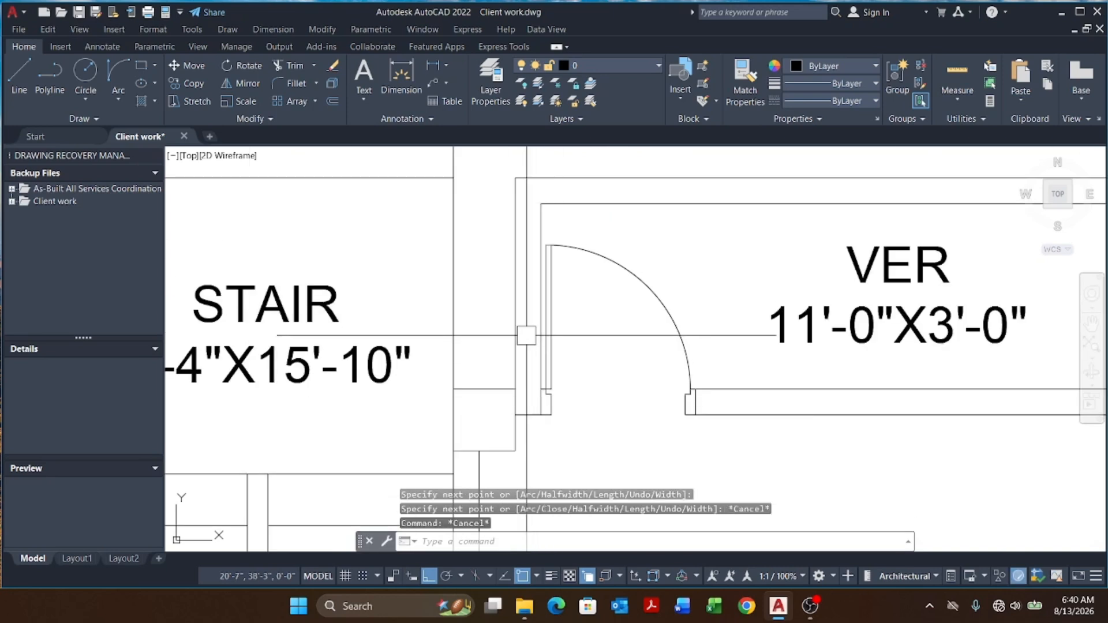
{"action": "left_click", "coordinate": [511, 329]}
{"action": "key", "text": "Escape"}
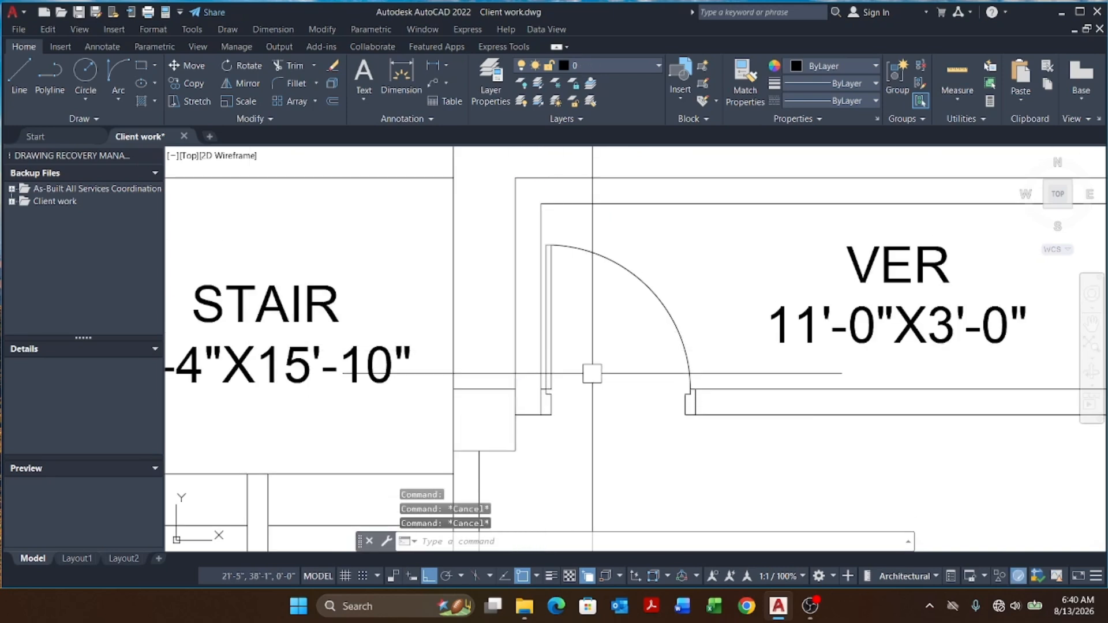
{"action": "type", "text": "ma"}
{"action": "key", "text": "Return"}
{"action": "left_click", "coordinate": [524, 346]}
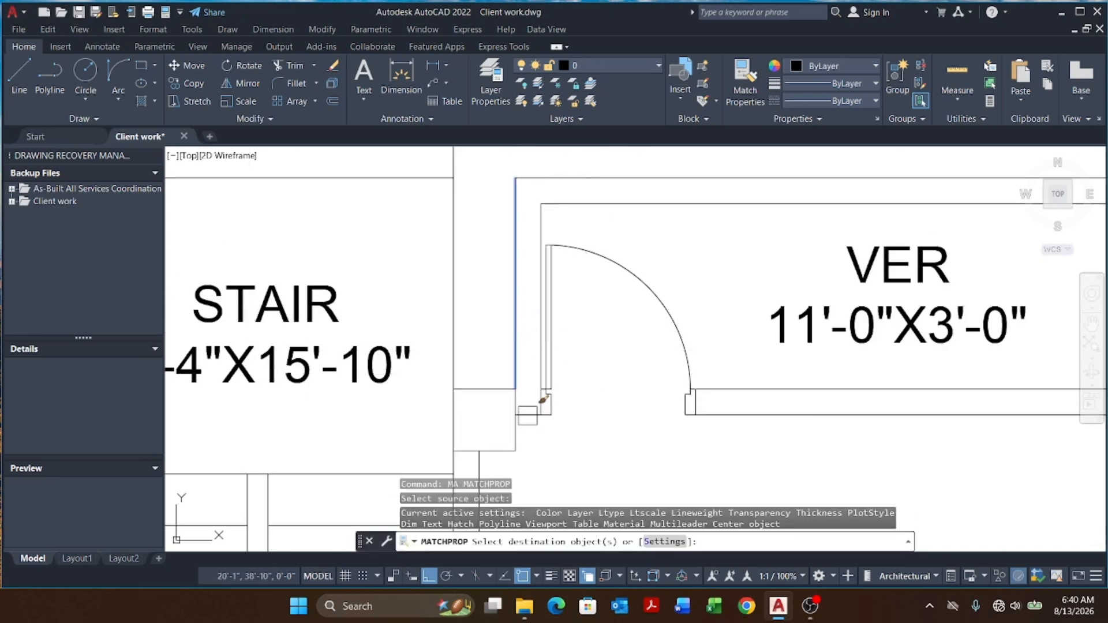
{"action": "key", "text": "Escape"}
{"action": "key", "text": "Escape"}
Step: Place a horizontal construction line across the lower-left bedroom's west wall
{"action": "scroll", "coordinate": [631, 347], "scroll_direction": "down", "scroll_amount": 3}
{"action": "left_click", "coordinate": [642, 328]}
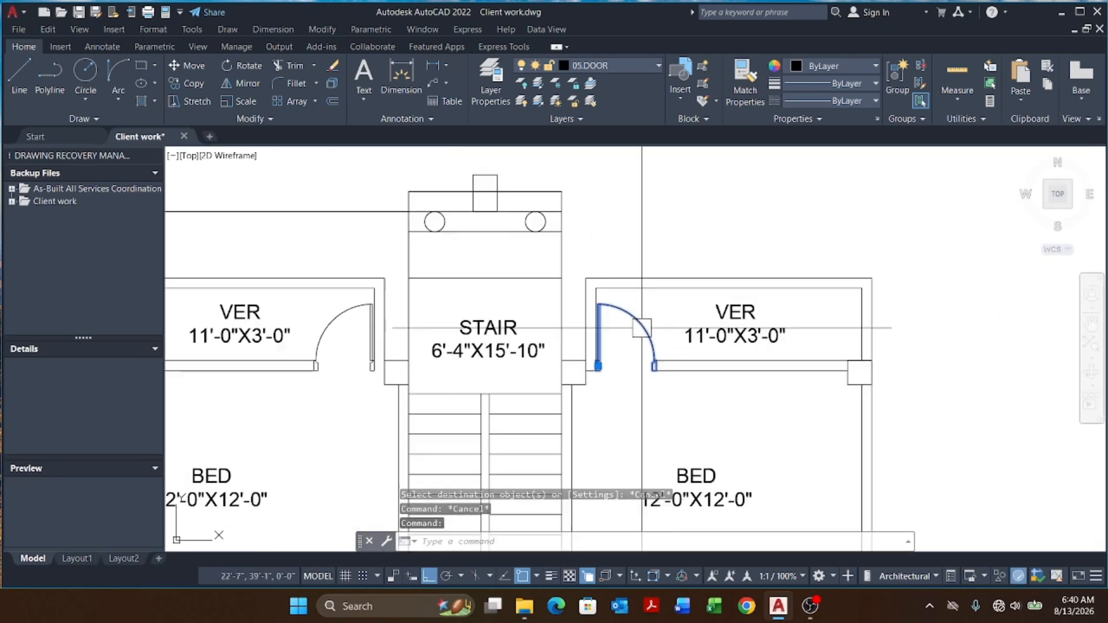
{"action": "scroll", "coordinate": [635, 327], "scroll_direction": "down", "scroll_amount": 5}
{"action": "key", "text": "Escape"}
{"action": "middle_click_drag", "start_coordinate": [616, 333], "coordinate": [621, 271]}
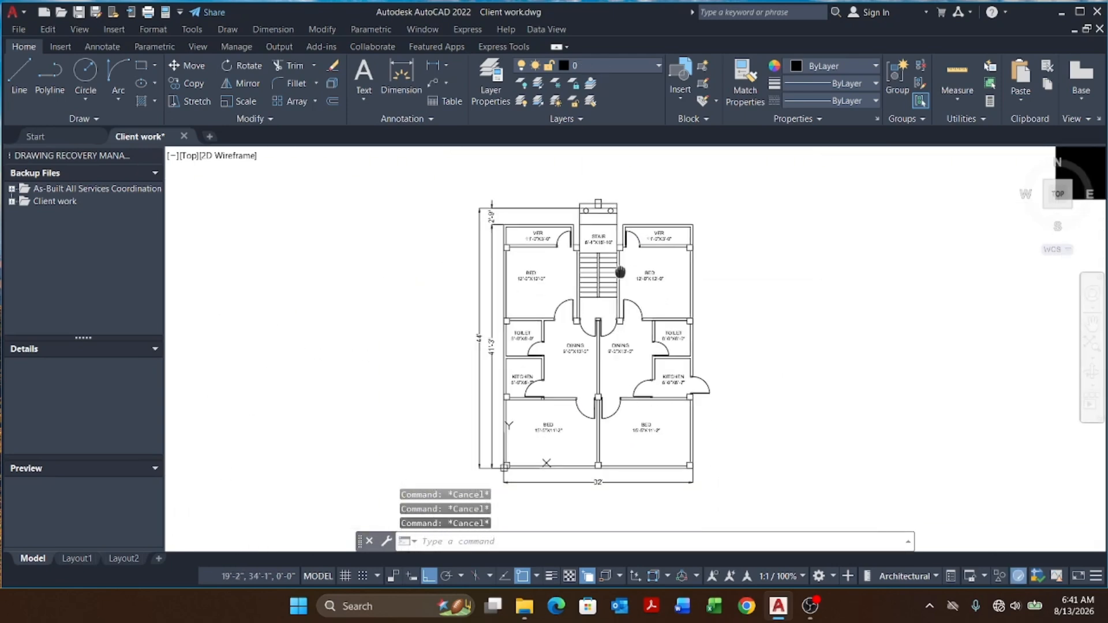
{"action": "middle_click_drag", "start_coordinate": [666, 451], "coordinate": [660, 354]}
{"action": "scroll", "coordinate": [586, 345], "scroll_direction": "up", "scroll_amount": 3}
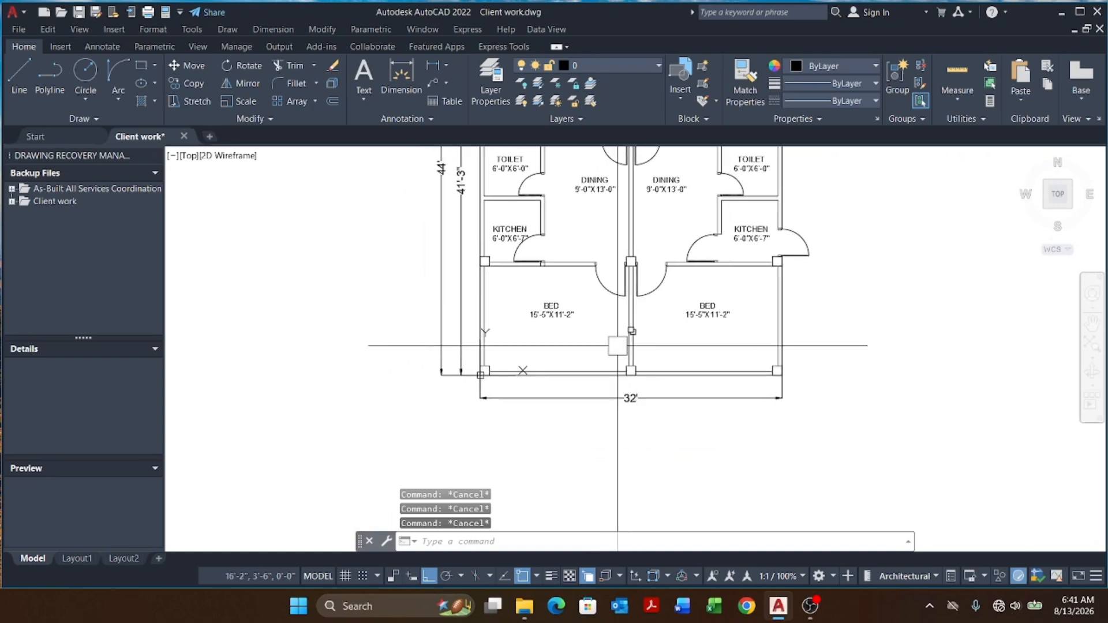
{"action": "scroll", "coordinate": [601, 309], "scroll_direction": "up", "scroll_amount": 3}
{"action": "middle_click_drag", "start_coordinate": [527, 317], "coordinate": [537, 382]}
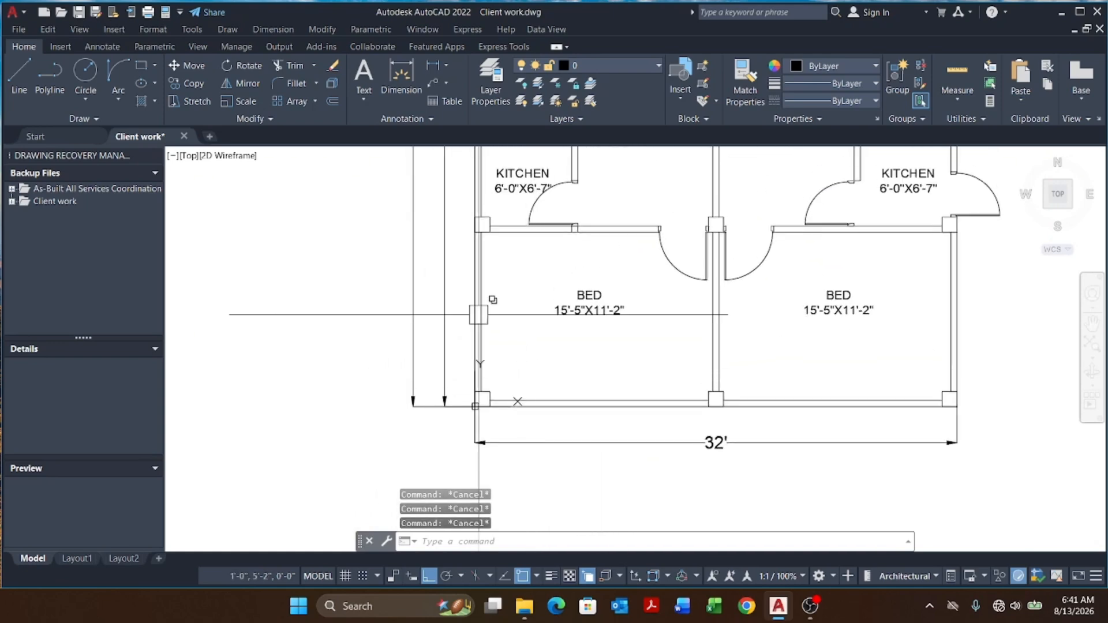
{"action": "key", "text": "Escape"}
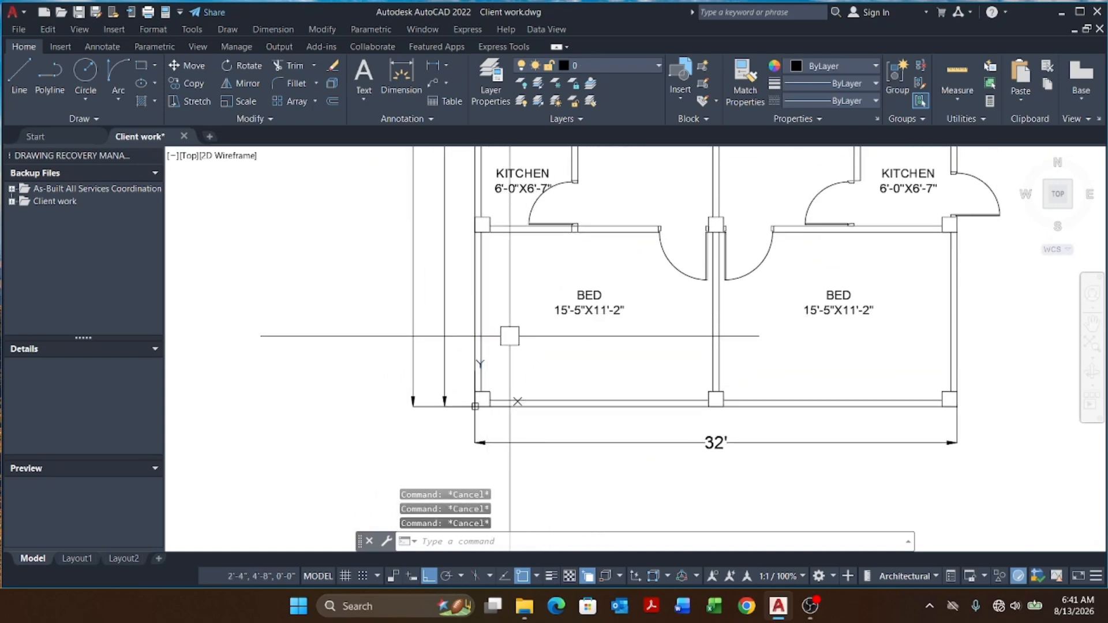
{"action": "type", "text": "XL"}
{"action": "key", "text": "Return"}
{"action": "type", "text": "H"}
{"action": "key", "text": "Return"}
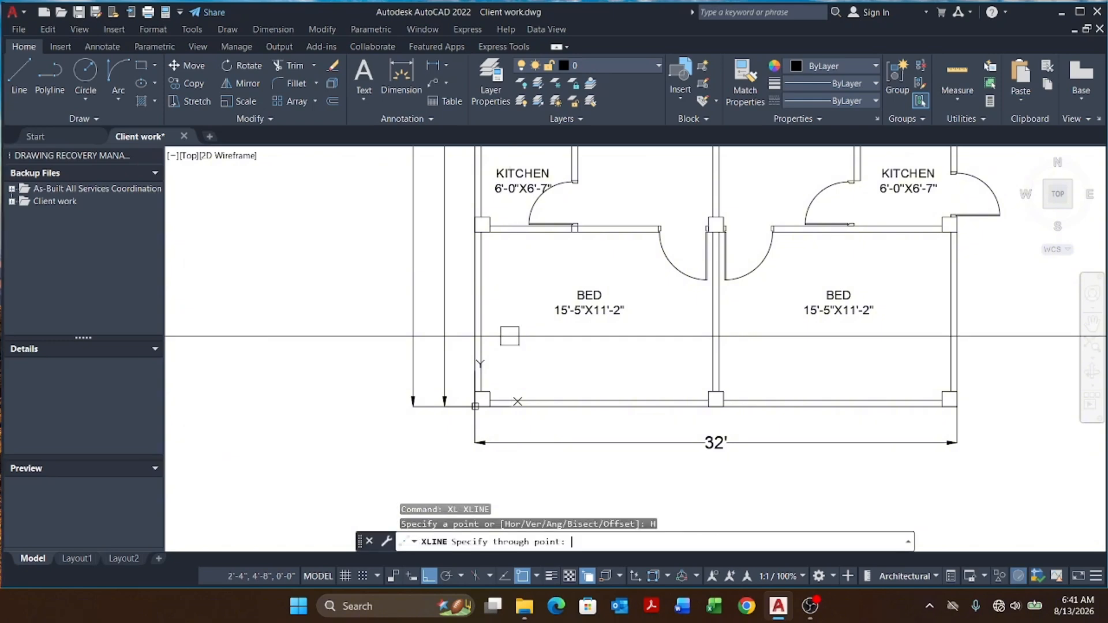
{"action": "left_click", "coordinate": [490, 313]}
{"action": "key", "text": "Escape"}
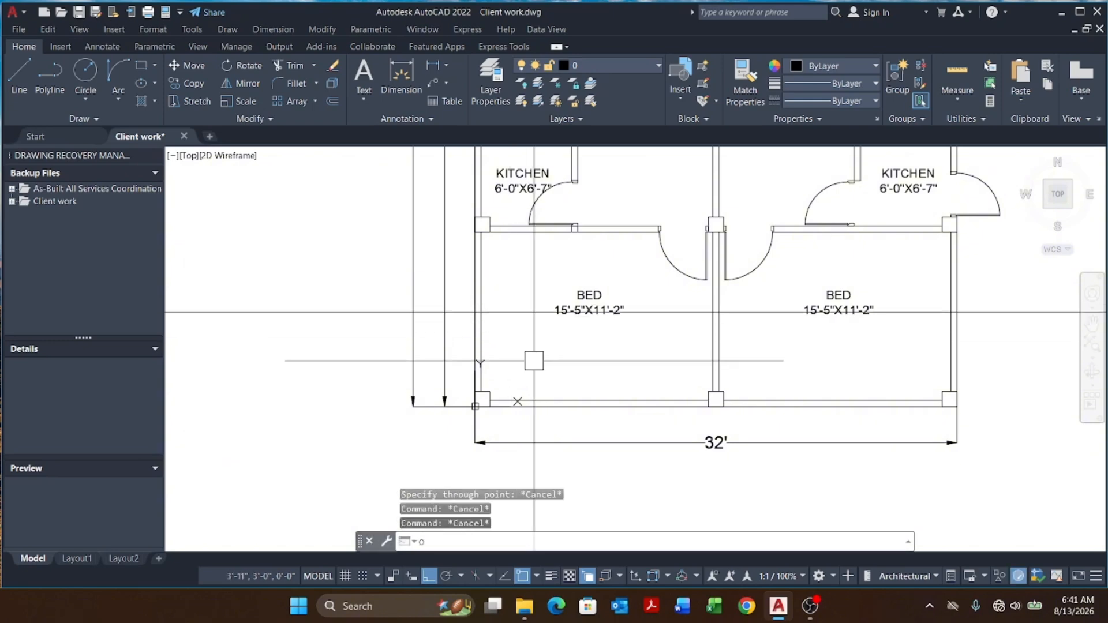
Step: Offset the construction line 2'6" to both sides
{"action": "type", "text": "O"}
{"action": "key", "text": "Return"}
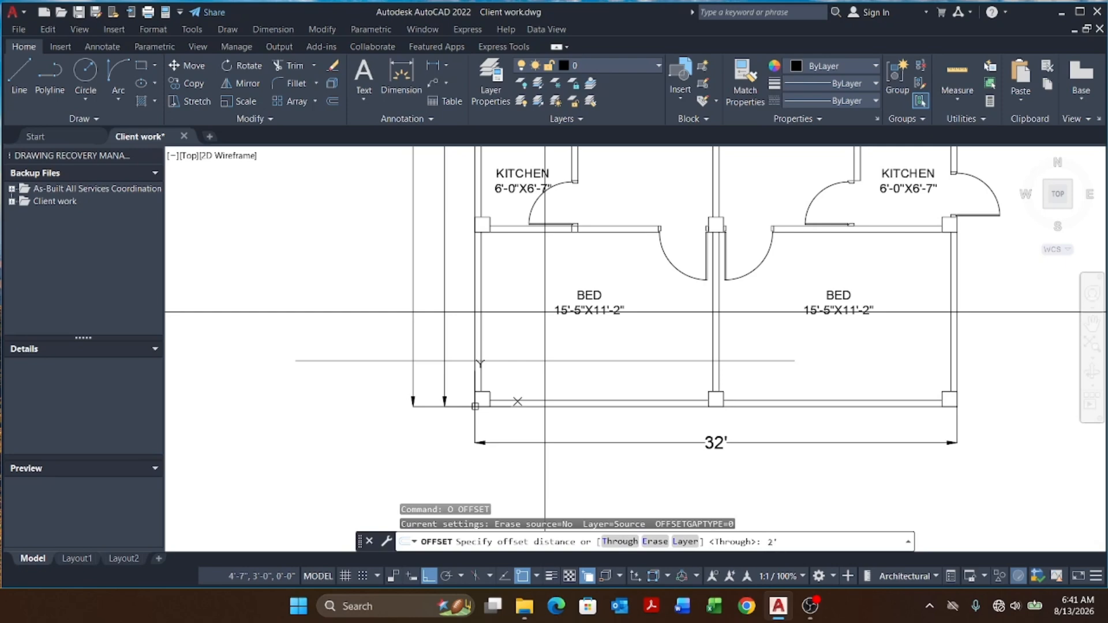
{"action": "type", "text": "2'6"}
{"action": "key", "text": "Return"}
{"action": "left_click", "coordinate": [537, 312]}
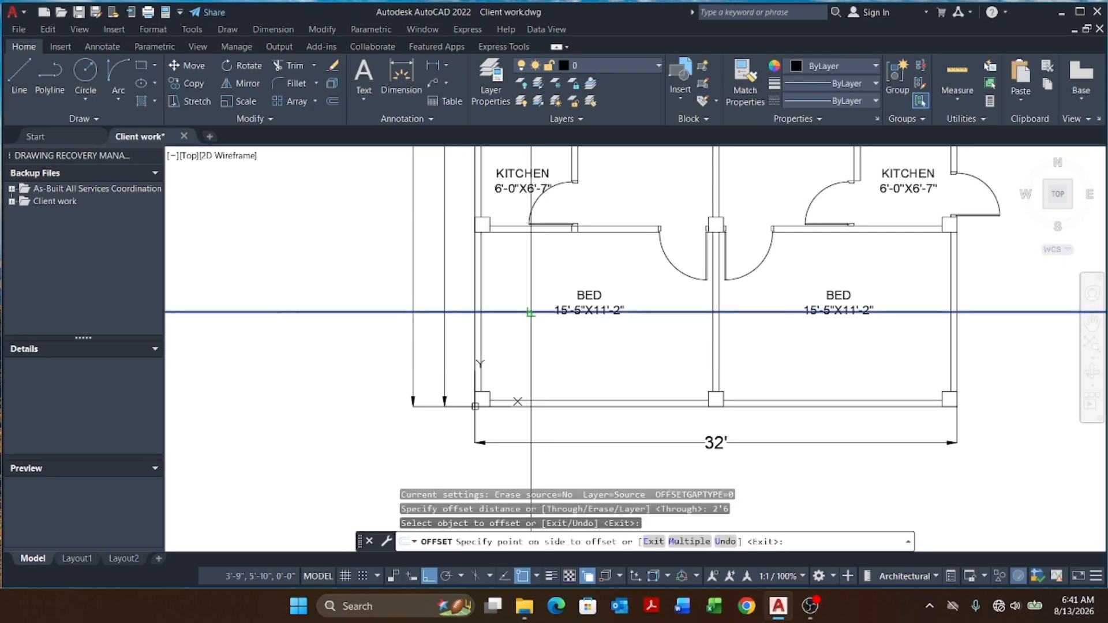
{"action": "left_click", "coordinate": [520, 297]}
{"action": "left_click", "coordinate": [520, 312]}
{"action": "left_click", "coordinate": [610, 381]}
{"action": "key", "text": "Escape"}
{"action": "key", "text": "Escape"}
{"action": "key", "text": "Escape"}
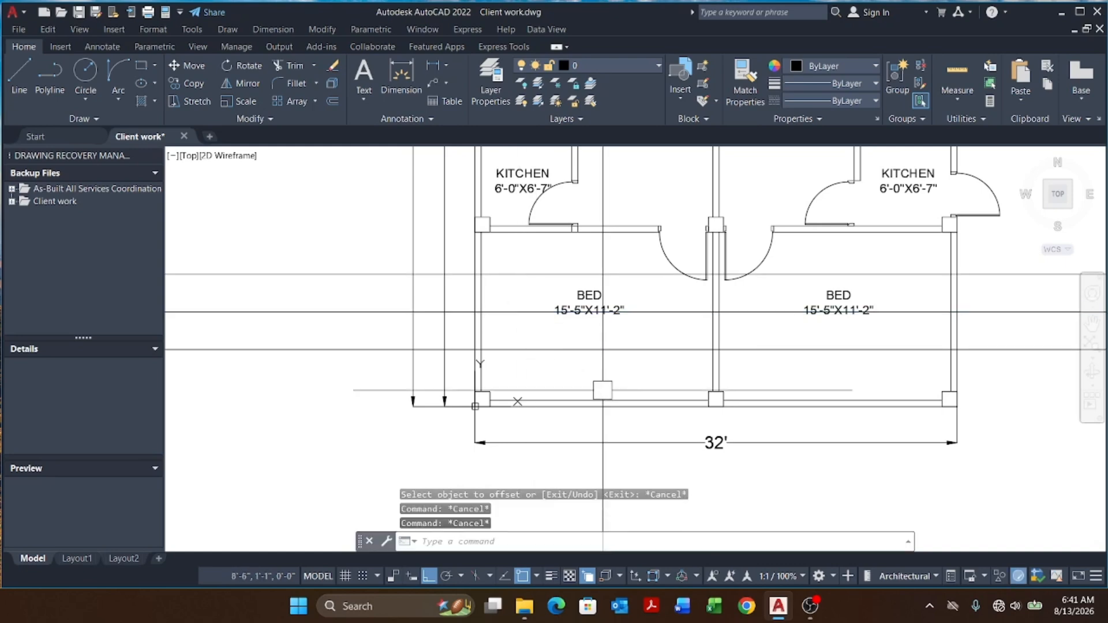
Step: Measure the distance between the outer offset construction lines with a linear dimension
{"action": "type", "text": "DLI"}
{"action": "key", "text": "Return"}
{"action": "scroll", "coordinate": [509, 351], "scroll_direction": "up", "scroll_amount": 2}
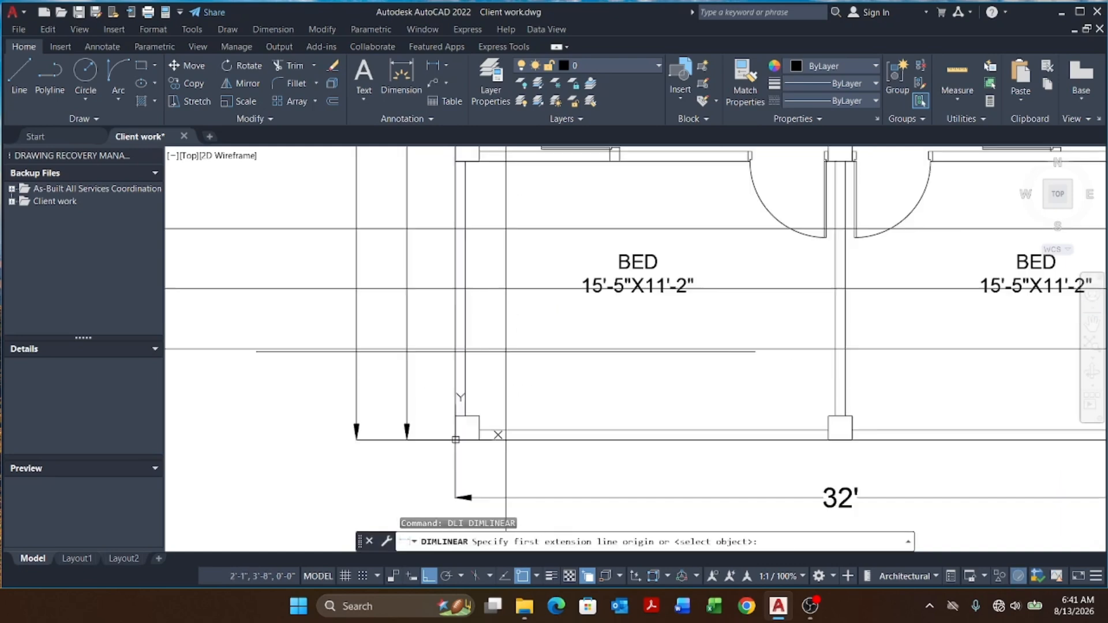
{"action": "left_click", "coordinate": [480, 348]}
{"action": "left_click", "coordinate": [467, 226]}
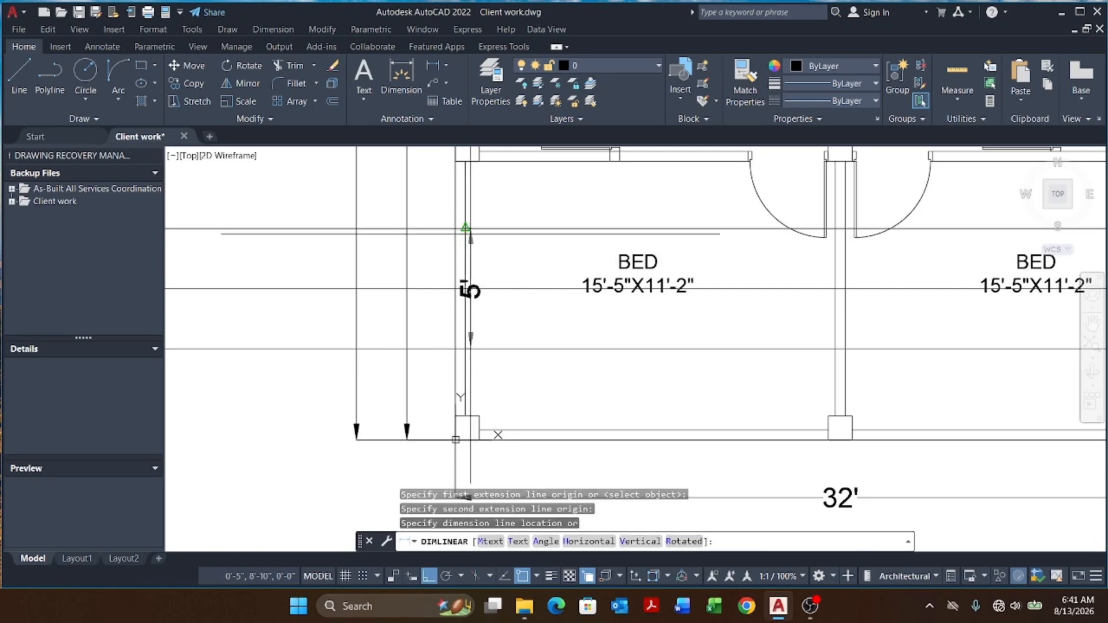
{"action": "key", "text": "Escape"}
{"action": "key", "text": "Escape"}
{"action": "key", "text": "Escape"}
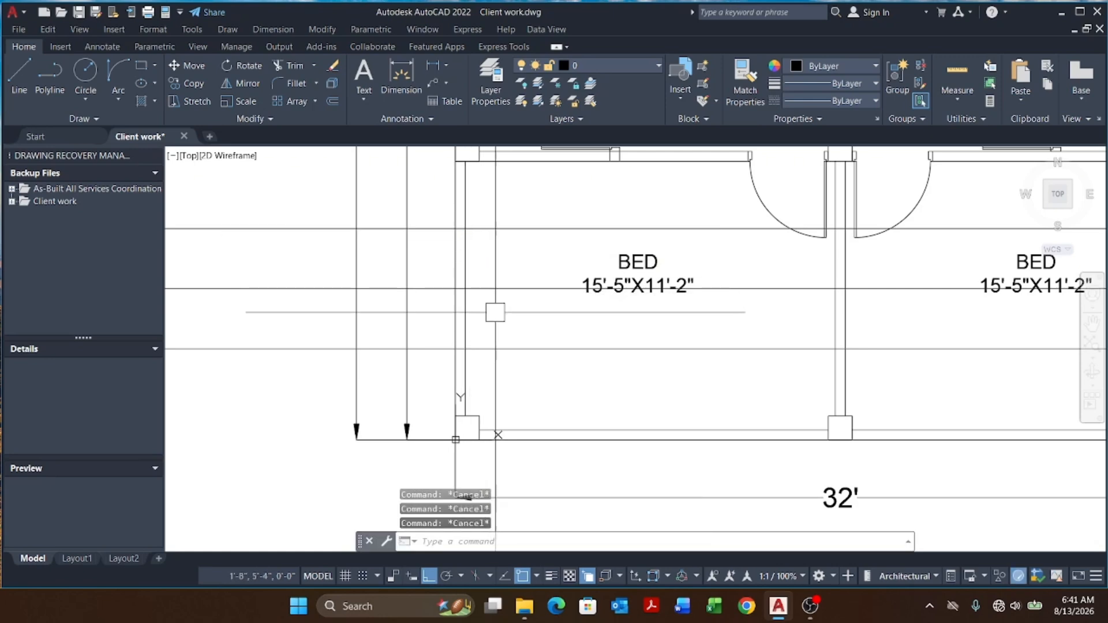
Step: Trim the lower-left bedroom's west wall lines between the two offset construction lines to open the doorway
{"action": "type", "text": "TR"}
{"action": "key", "text": "Return"}
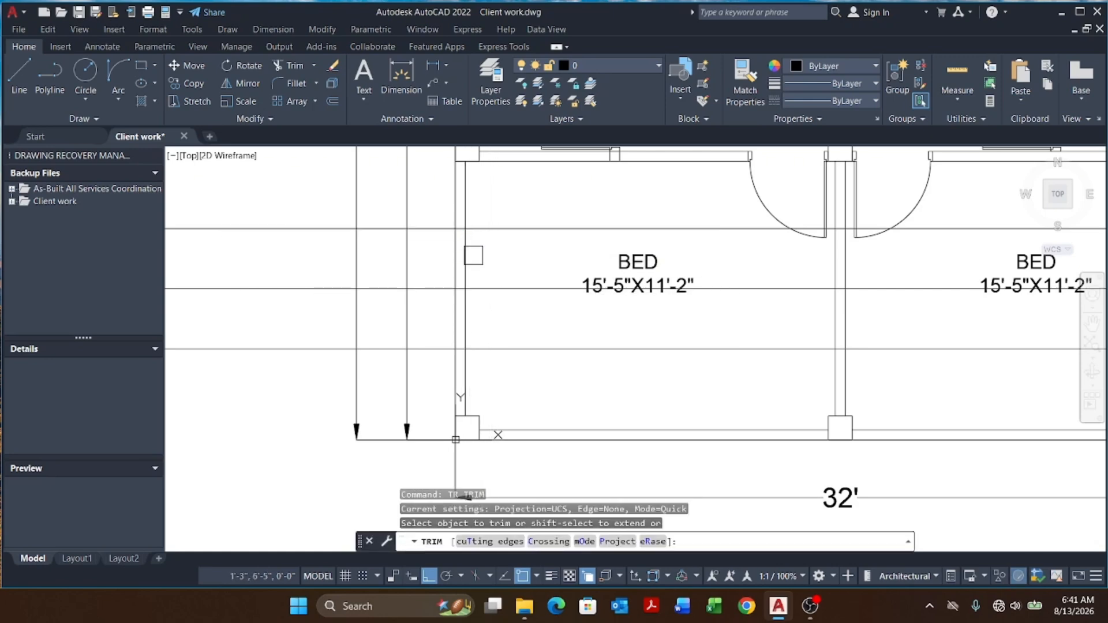
{"action": "scroll", "coordinate": [473, 254], "scroll_direction": "up", "scroll_amount": 2}
{"action": "left_click", "coordinate": [497, 259]}
{"action": "left_click", "coordinate": [384, 263]}
{"action": "left_click", "coordinate": [504, 363]}
{"action": "left_click", "coordinate": [430, 371]}
{"action": "key", "text": "Return"}
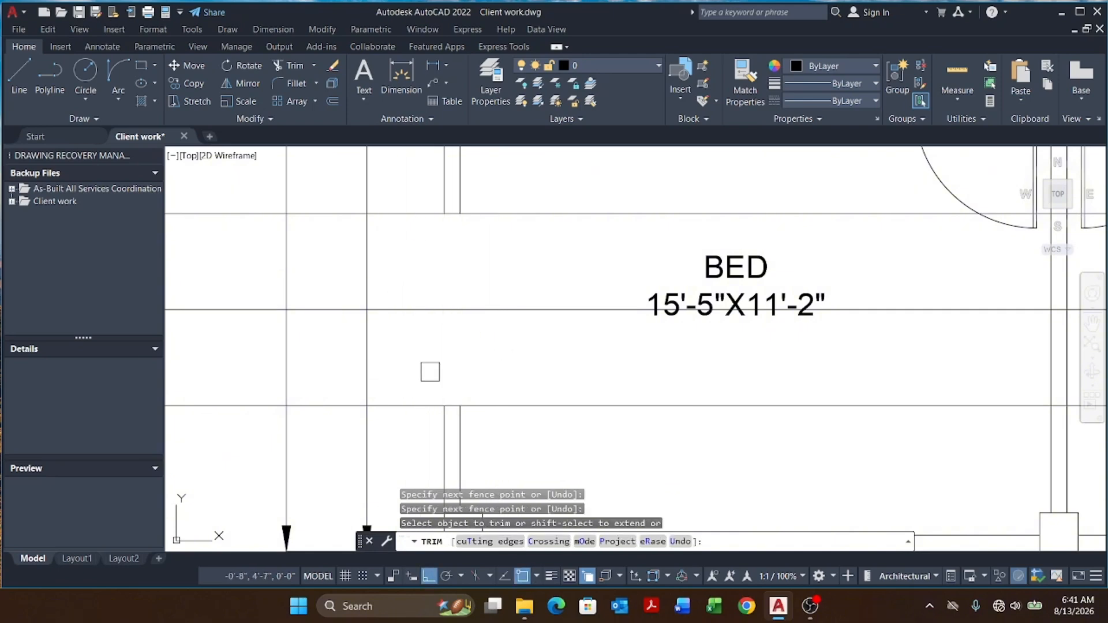
{"action": "left_click", "coordinate": [504, 214]}
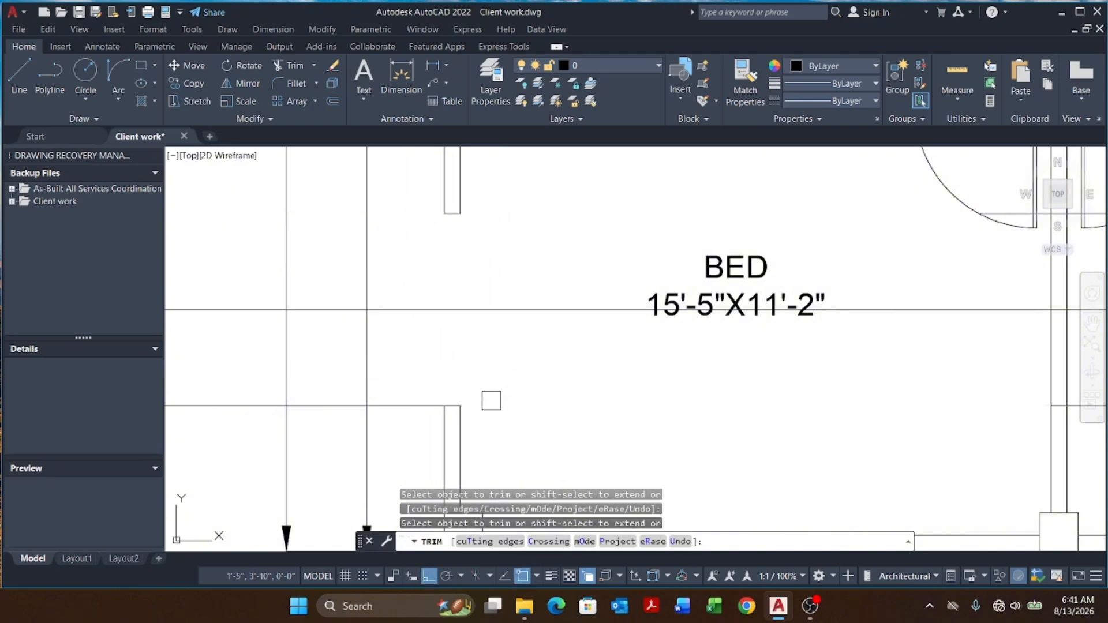
{"action": "key", "text": "Escape"}
Step: Match the wall line's properties onto the construction-line segments left across the west wall opening
{"action": "type", "text": "MA"}
{"action": "key", "text": "Return"}
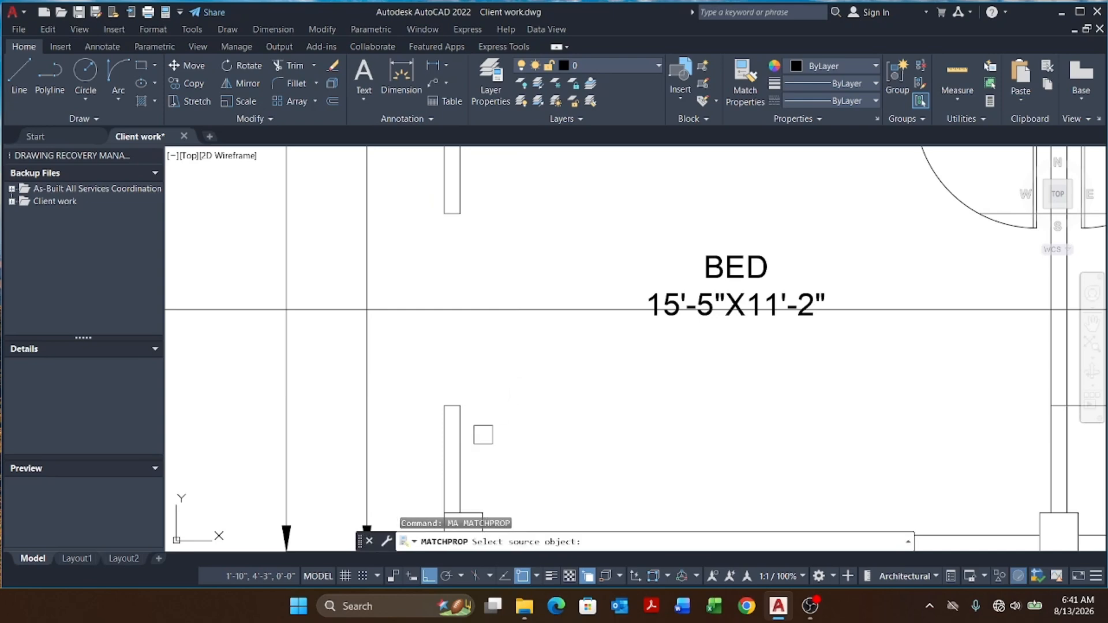
{"action": "left_click", "coordinate": [460, 447]}
{"action": "left_click", "coordinate": [422, 361]}
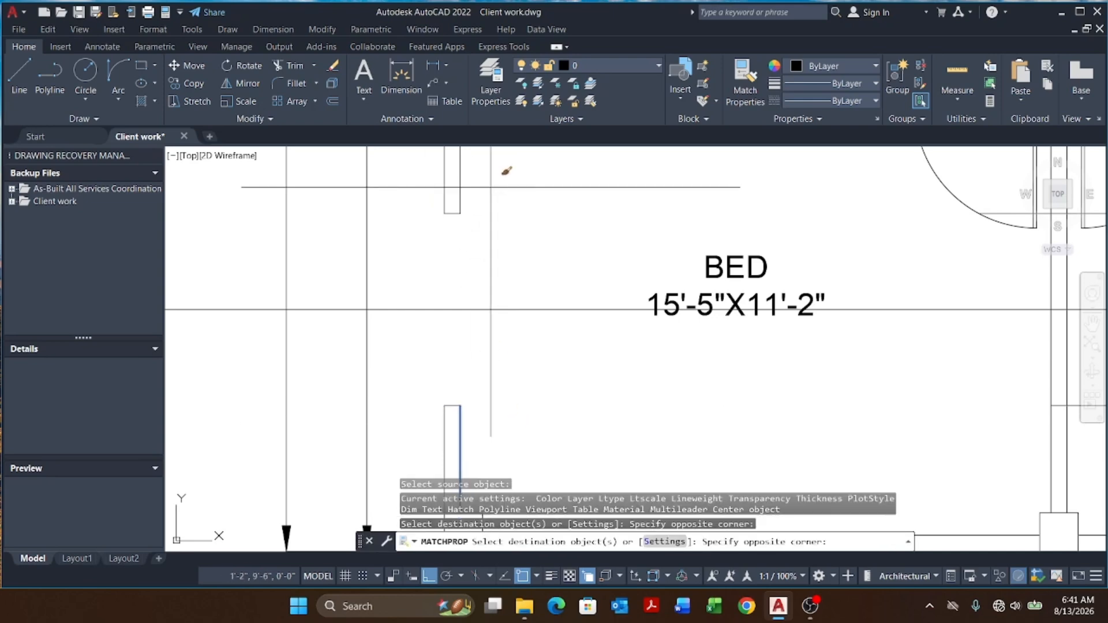
{"action": "left_click", "coordinate": [406, 251]}
{"action": "key", "text": "Escape"}
{"action": "key", "text": "Escape"}
{"action": "scroll", "coordinate": [463, 274], "scroll_direction": "down", "scroll_amount": 2}
{"action": "left_click", "coordinate": [511, 279]}
{"action": "left_click", "coordinate": [482, 329]}
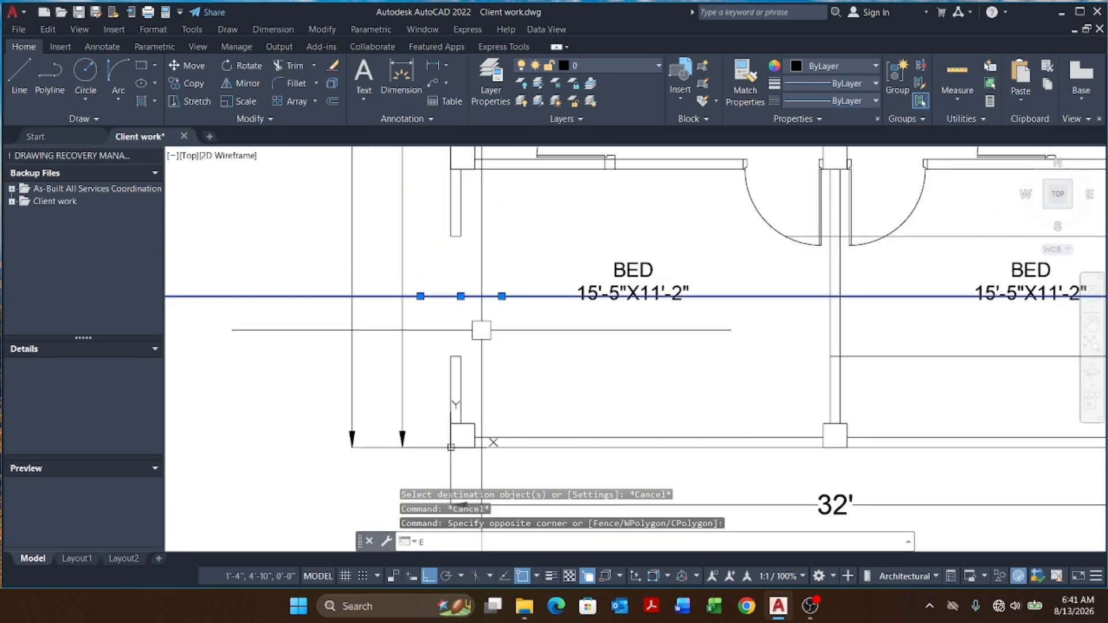
{"action": "key", "text": "Escape"}
{"action": "key", "text": "Escape"}
{"action": "scroll", "coordinate": [481, 330], "scroll_direction": "down", "scroll_amount": 6}
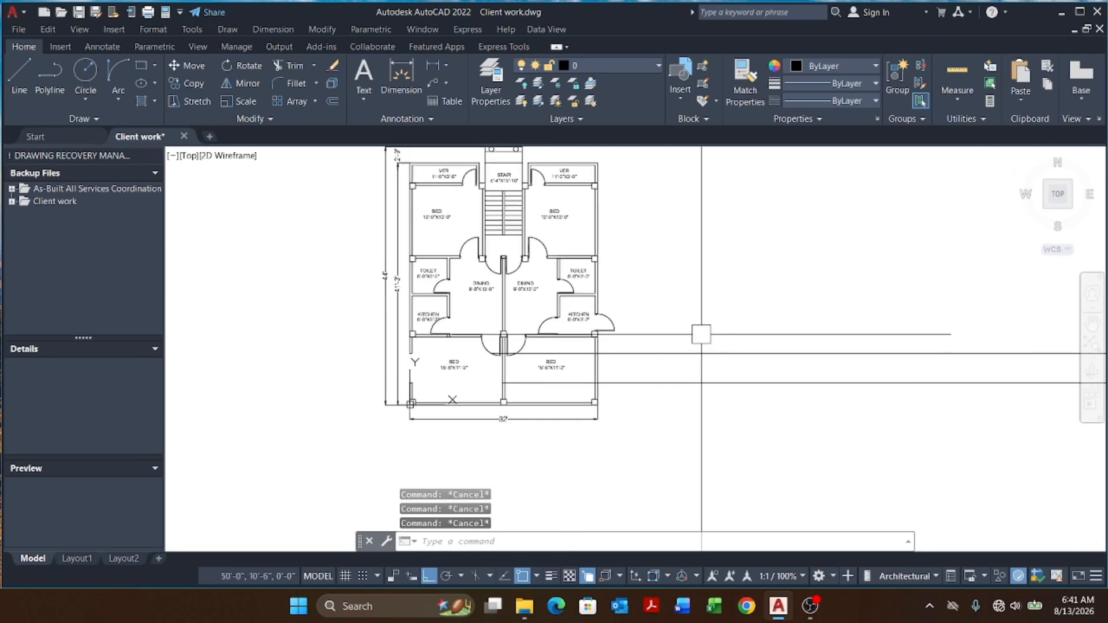
{"action": "scroll", "coordinate": [625, 375], "scroll_direction": "up", "scroll_amount": 2}
Step: Trim the horizontal construction lines back to the lower-right bedroom's east wall, forming its door opening
{"action": "type", "text": "T"}
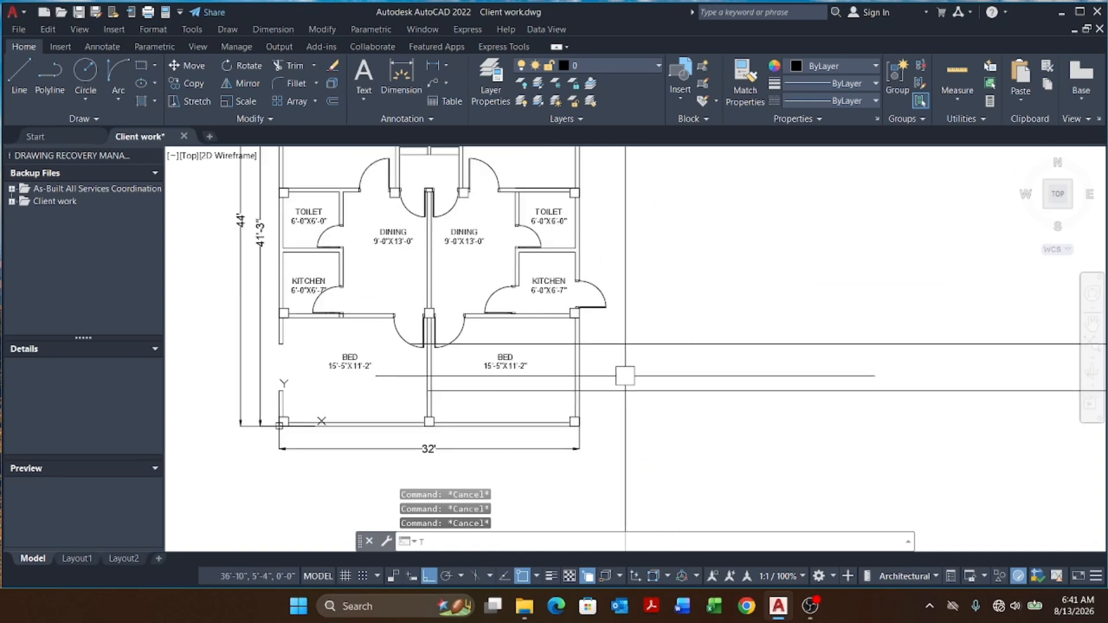
{"action": "type", "text": "R"}
{"action": "key", "text": "Return"}
{"action": "scroll", "coordinate": [610, 376], "scroll_direction": "up", "scroll_amount": 2}
{"action": "left_click_drag", "start_coordinate": [615, 345], "coordinate": [529, 372]}
{"action": "key", "text": "Escape"}
{"action": "key", "text": "Escape"}
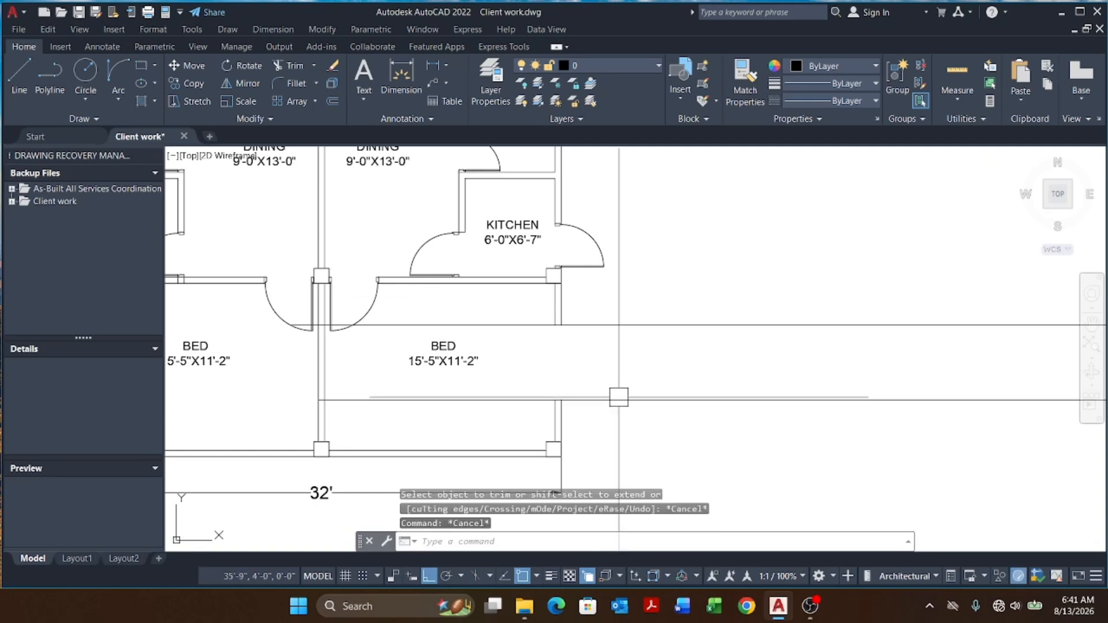
{"action": "key", "text": "Escape"}
{"action": "key", "text": "Escape"}
{"action": "type", "text": "TR"}
{"action": "key", "text": "Return"}
{"action": "left_click", "coordinate": [580, 400]}
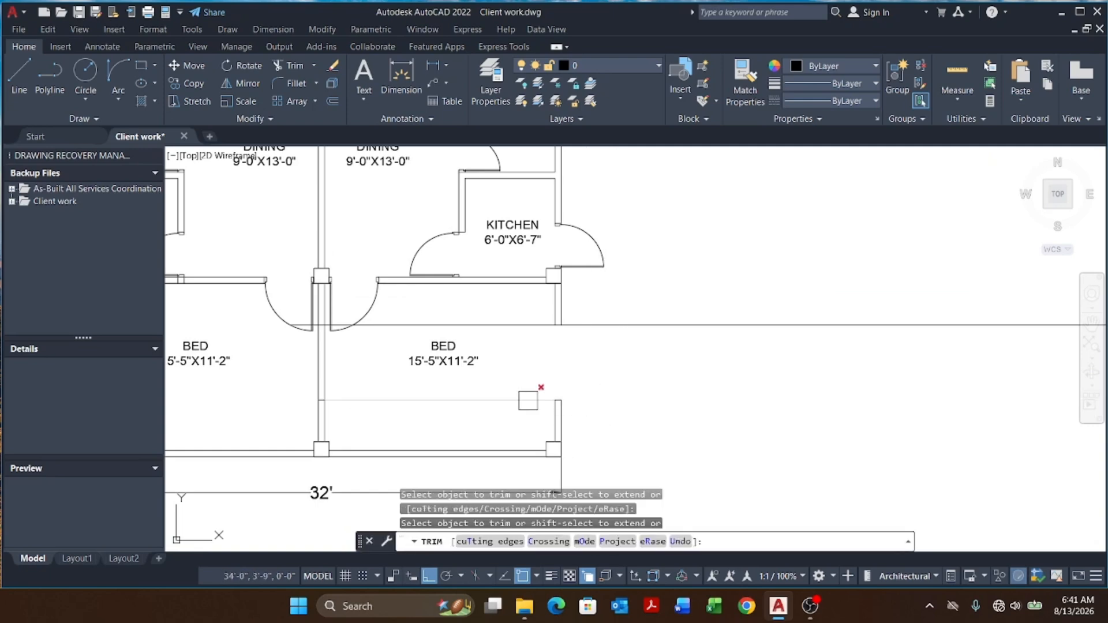
{"action": "left_click", "coordinate": [551, 325]}
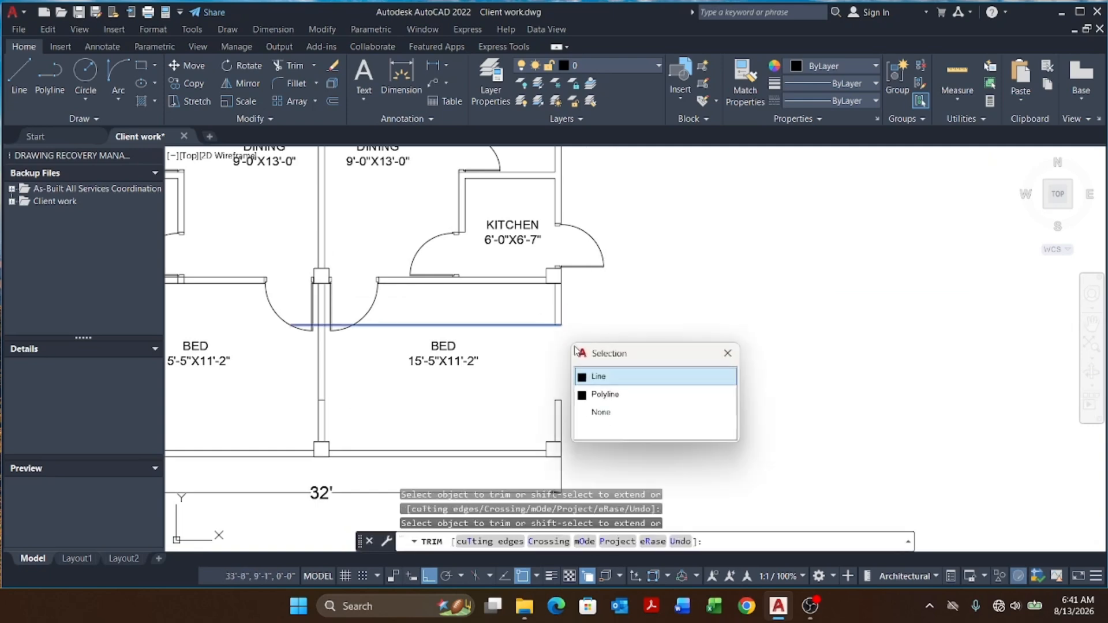
{"action": "left_click", "coordinate": [595, 374]}
{"action": "key", "text": "Escape"}
{"action": "key", "text": "Escape"}
Step: Match the wall line's properties onto the trimmed line segments at the east wall opening
{"action": "type", "text": "MA"}
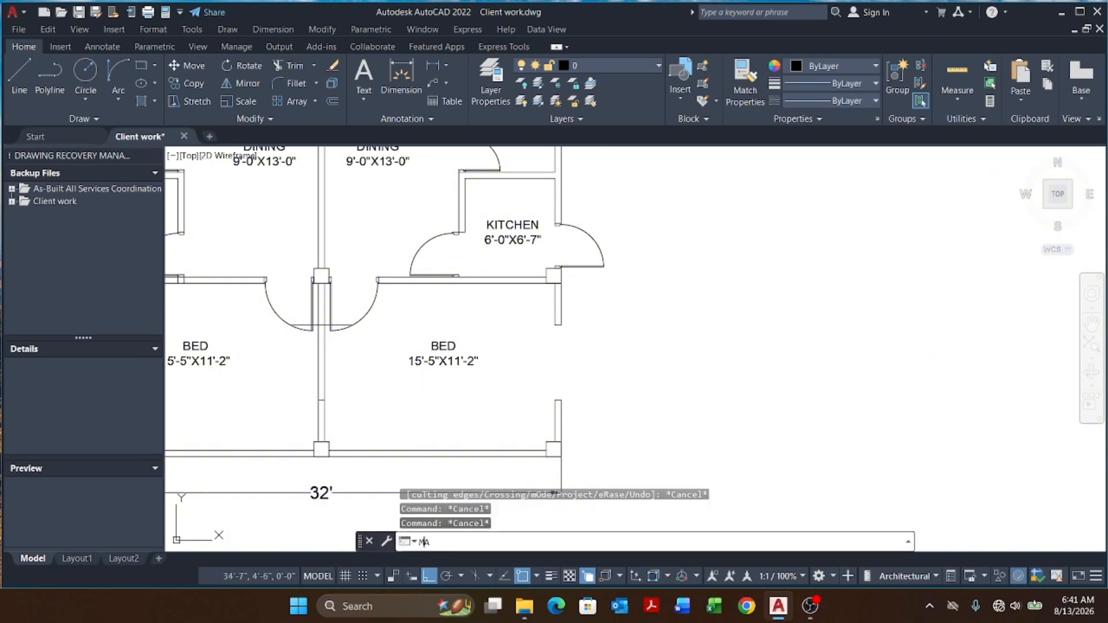
{"action": "key", "text": "Return"}
{"action": "scroll", "coordinate": [571, 420], "scroll_direction": "up", "scroll_amount": 2}
{"action": "left_click", "coordinate": [571, 421]}
{"action": "scroll", "coordinate": [577, 398], "scroll_direction": "down", "scroll_amount": 4}
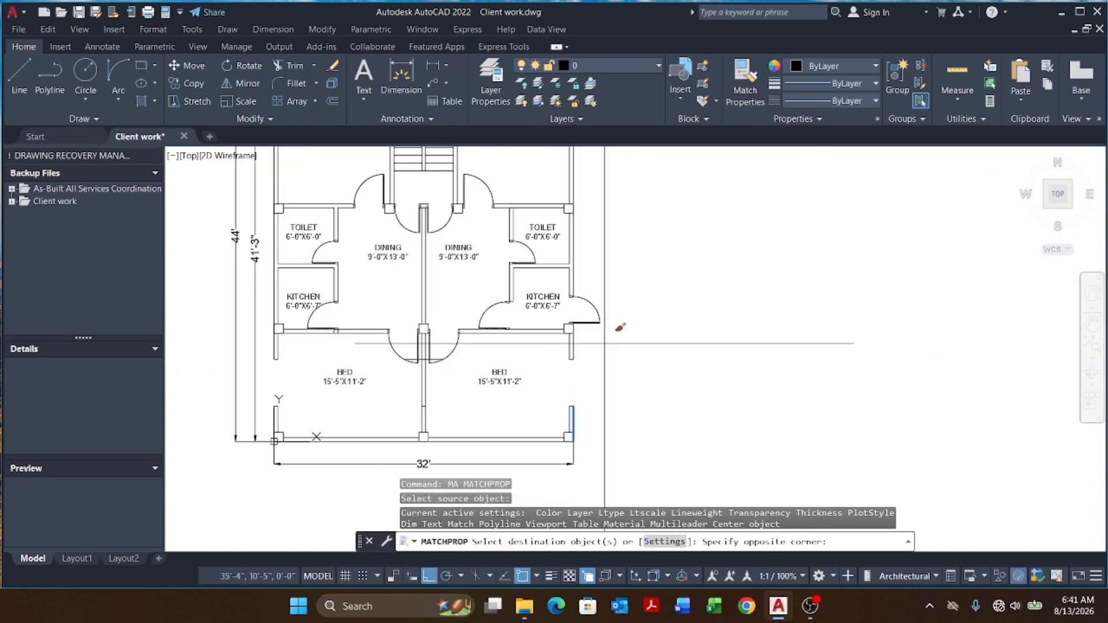
{"action": "left_click", "coordinate": [549, 421]}
{"action": "key", "text": "Escape"}
{"action": "key", "text": "Escape"}
{"action": "key", "text": "Escape"}
{"action": "scroll", "coordinate": [438, 355], "scroll_direction": "up", "scroll_amount": 4}
{"action": "left_click", "coordinate": [416, 382]}
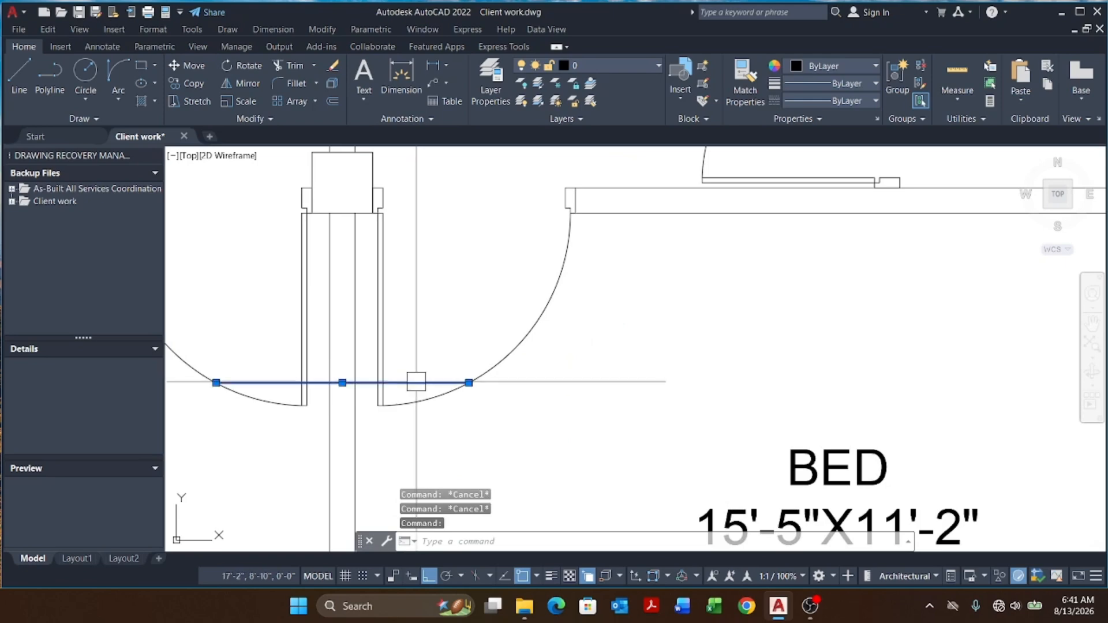
{"action": "scroll", "coordinate": [446, 336], "scroll_direction": "down", "scroll_amount": 6}
{"action": "key", "text": "Escape"}
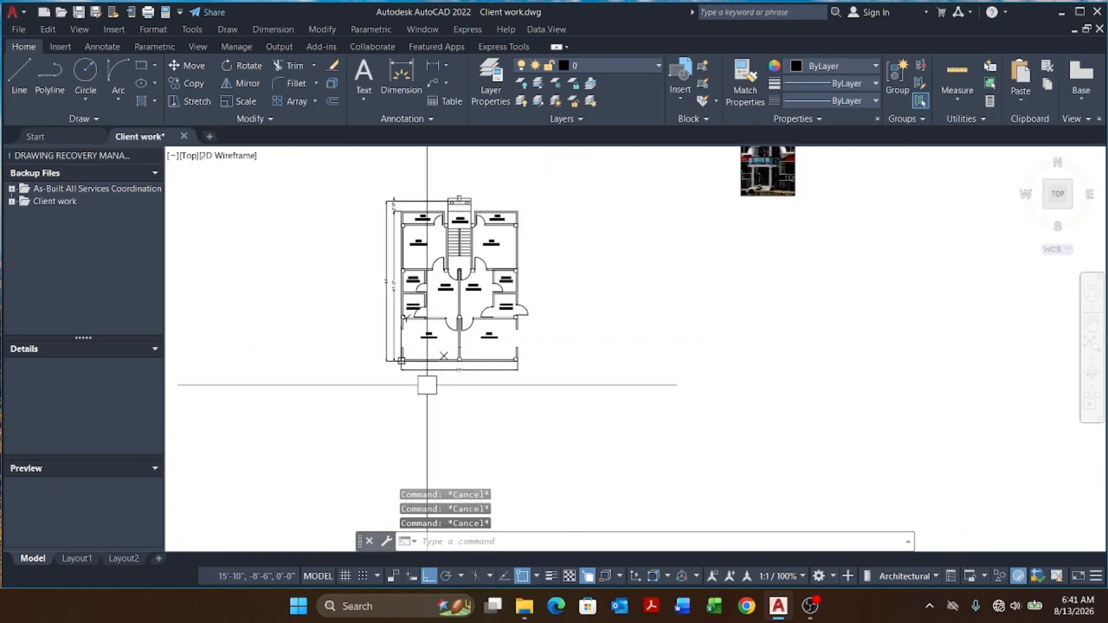
{"action": "scroll", "coordinate": [522, 400], "scroll_direction": "up", "scroll_amount": 3}
Step: Place a vertical construction line through the lower-left bedroom's south wall
{"action": "type", "text": "x"}
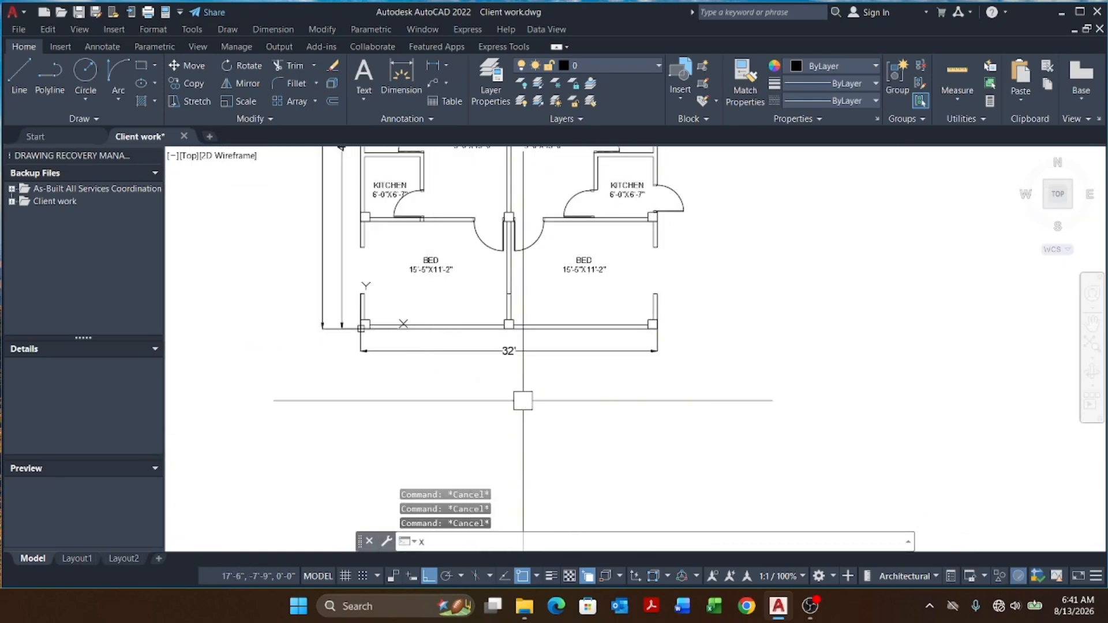
{"action": "type", "text": "l"}
{"action": "key", "text": "Return"}
{"action": "type", "text": "v"}
{"action": "key", "text": "Return"}
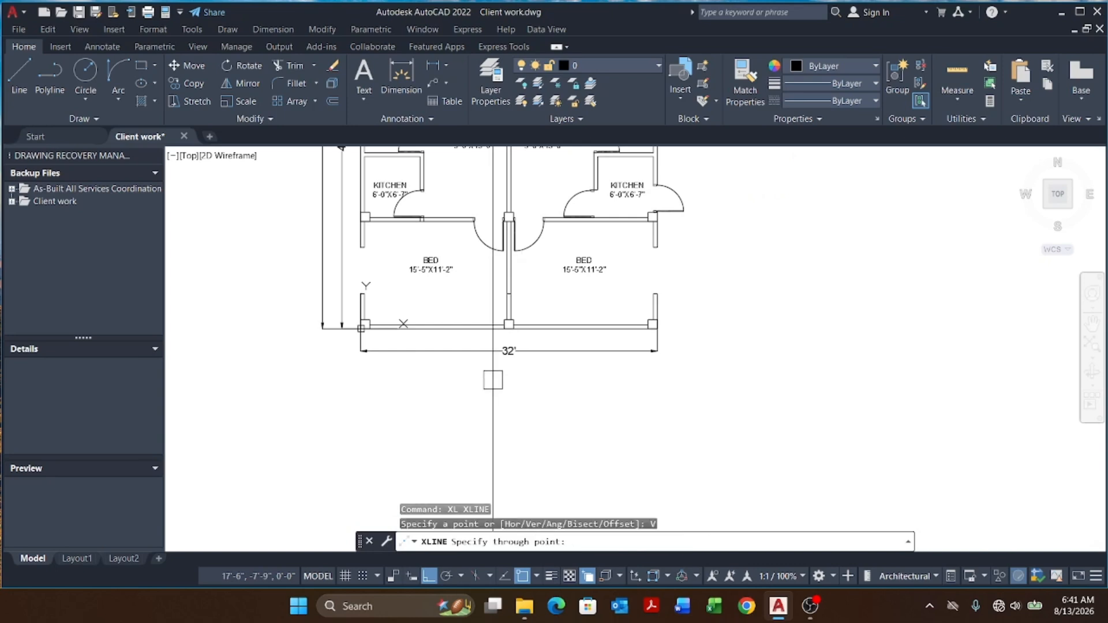
{"action": "left_click", "coordinate": [438, 325]}
{"action": "key", "text": "Escape"}
Step: Offset that vertical construction line 2'6" to both sides
{"action": "type", "text": "o"}
{"action": "key", "text": "Return"}
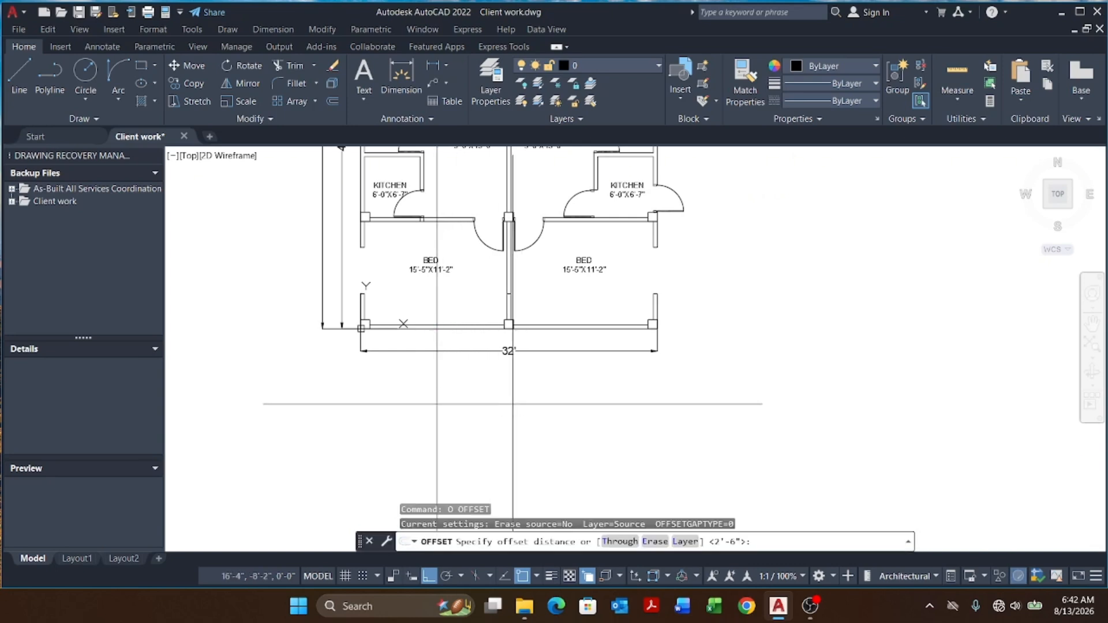
{"action": "key", "text": "Return"}
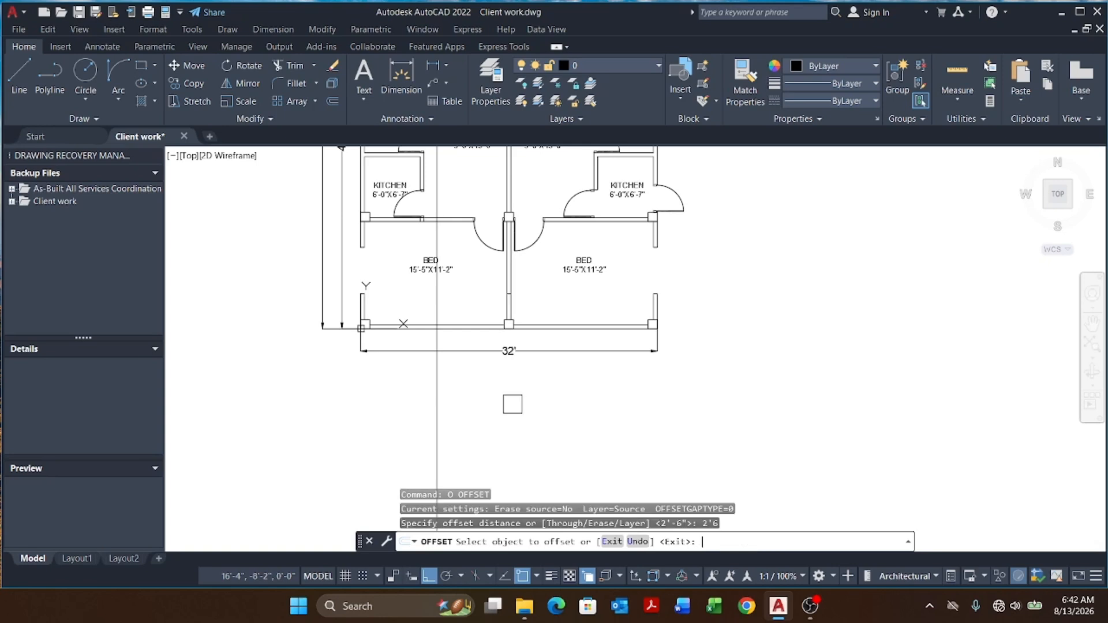
{"action": "left_click", "coordinate": [432, 403]}
{"action": "left_click", "coordinate": [535, 404]}
{"action": "left_click", "coordinate": [433, 405]}
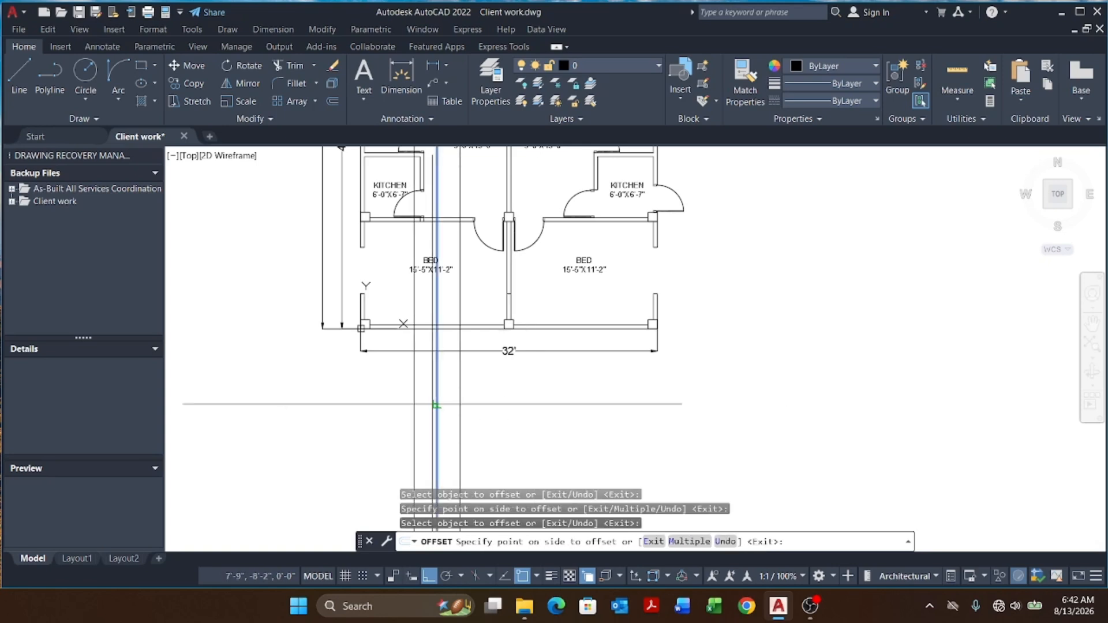
{"action": "left_click", "coordinate": [386, 404]}
{"action": "key", "text": "Escape"}
{"action": "key", "text": "Escape"}
{"action": "key", "text": "Escape"}
Step: Place a vertical construction line through the lower-right bedroom's south wall
{"action": "type", "text": "x"}
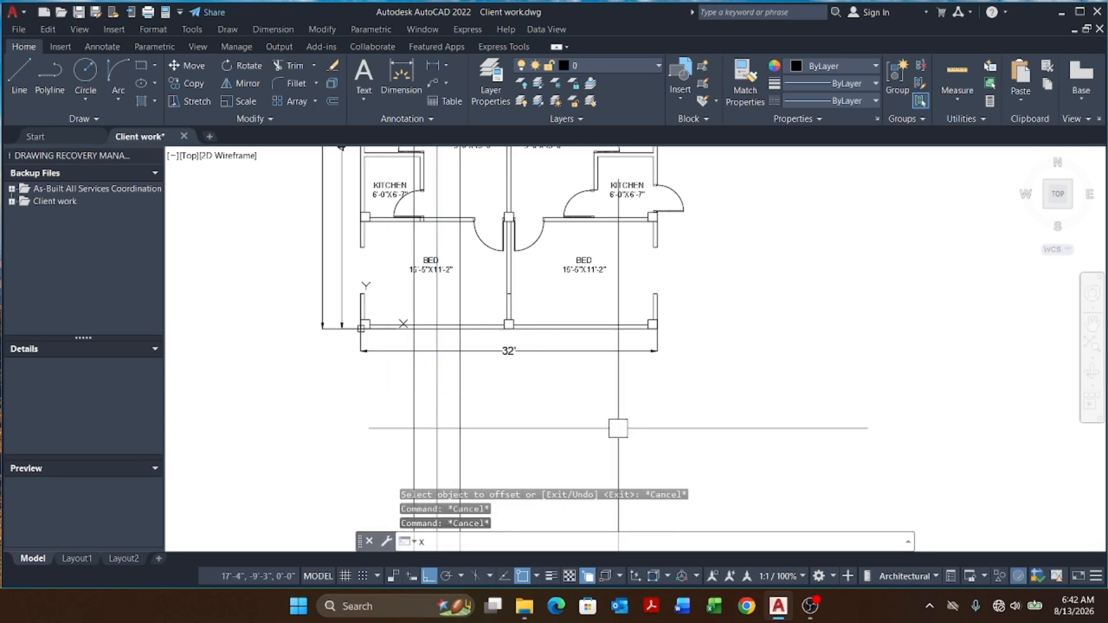
{"action": "type", "text": "l"}
{"action": "key", "text": "Return"}
{"action": "type", "text": "v"}
{"action": "key", "text": "Return"}
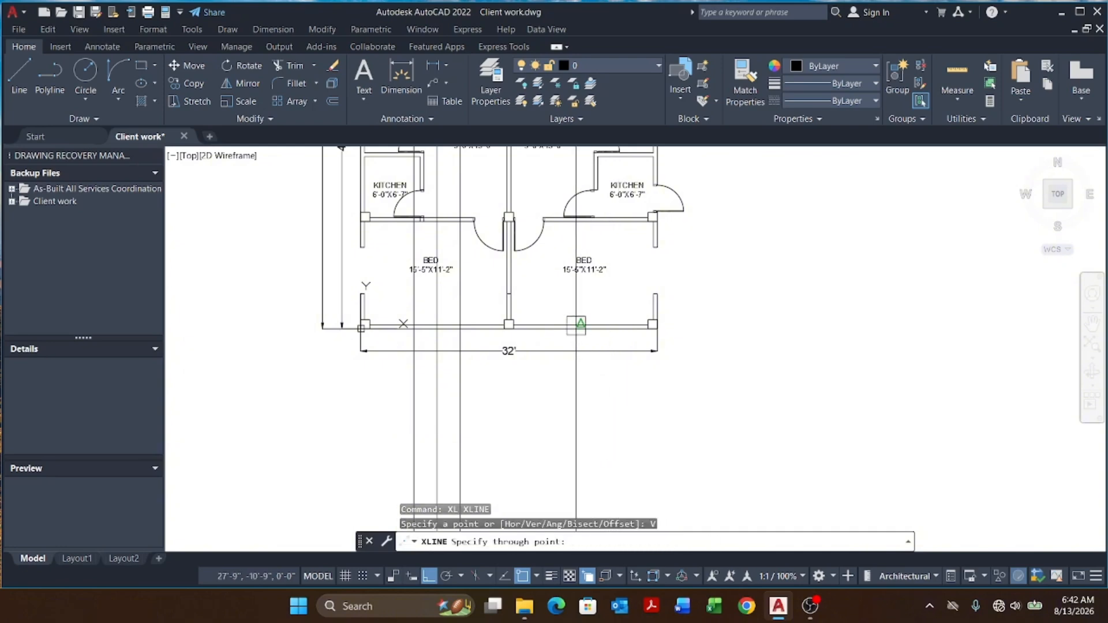
{"action": "left_click", "coordinate": [576, 325]}
{"action": "key", "text": "Escape"}
{"action": "key", "text": "Escape"}
Step: Offset the lower-right bedroom's vertical construction line 2'6" to both sides
{"action": "type", "text": "o"}
{"action": "key", "text": "Return"}
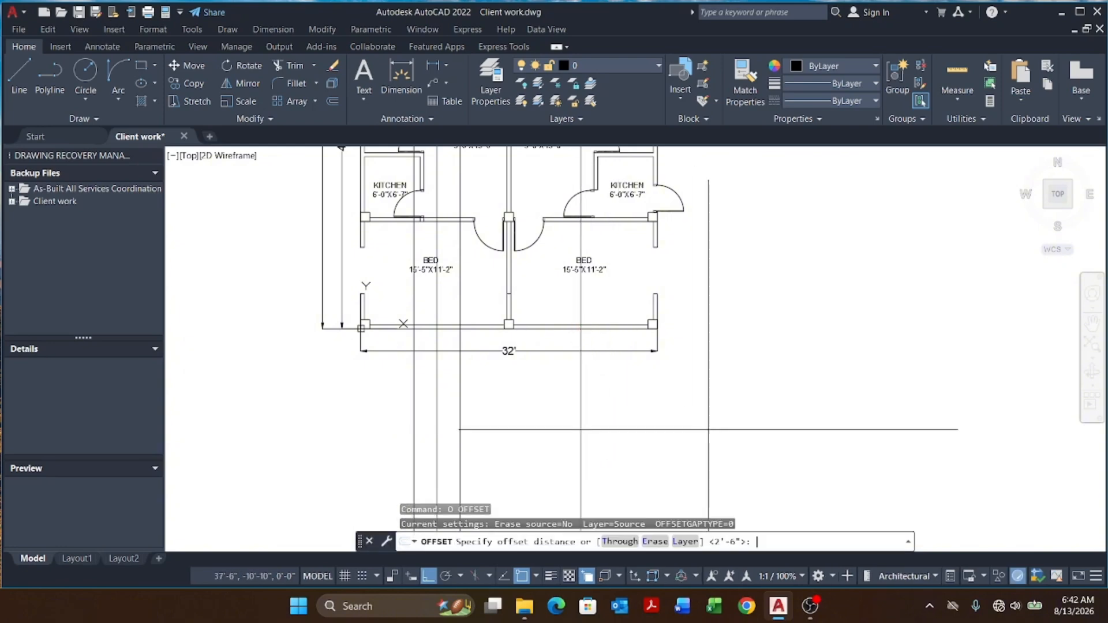
{"action": "key", "text": "Return"}
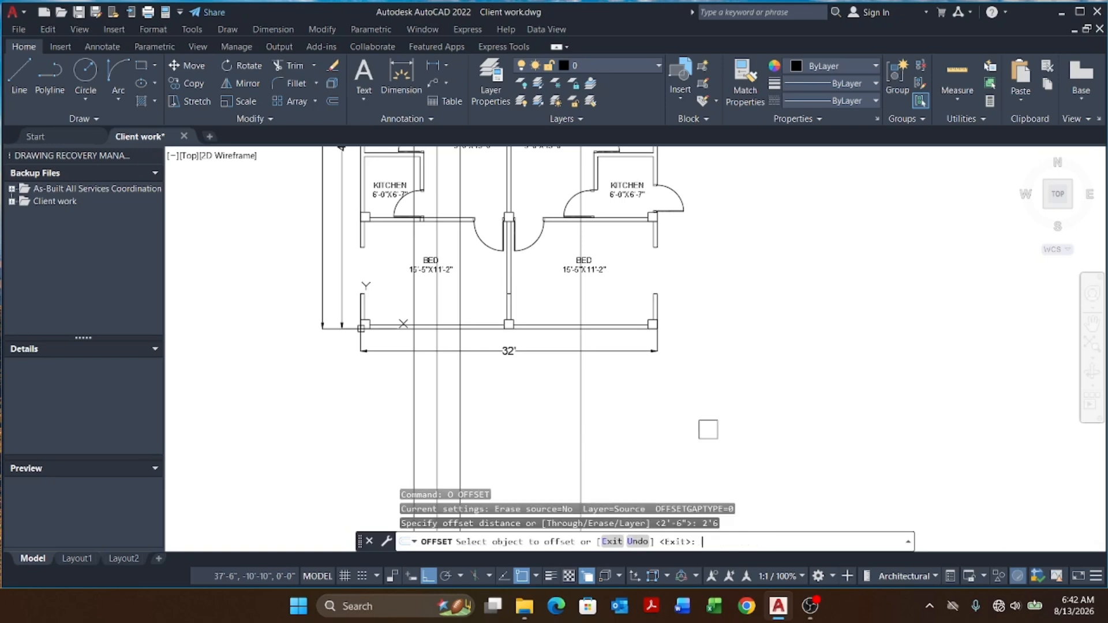
{"action": "left_click", "coordinate": [582, 398]}
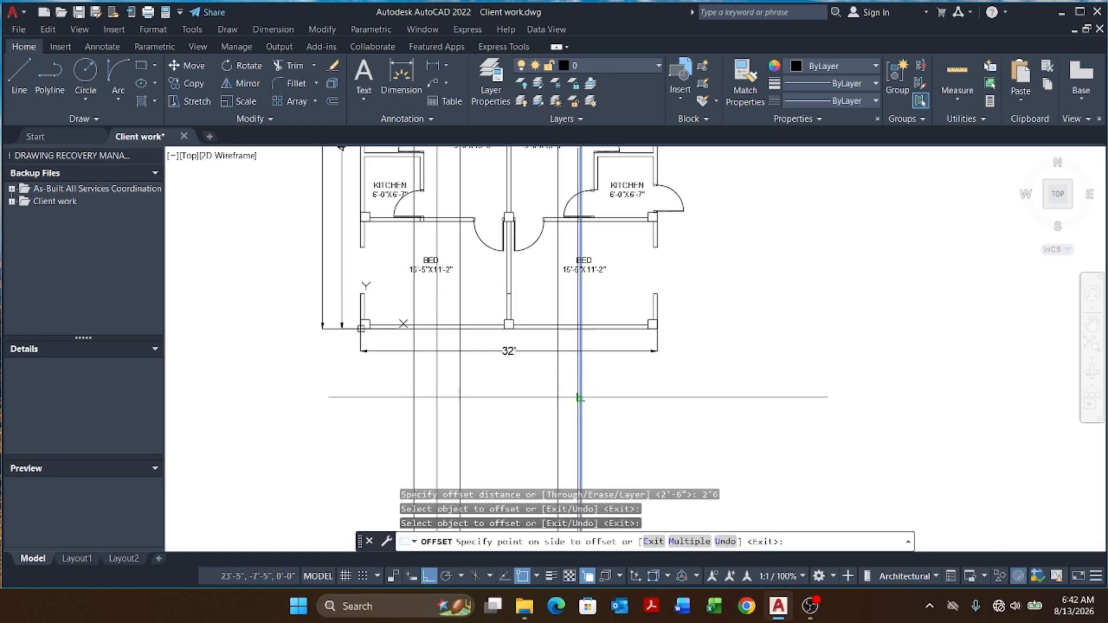
{"action": "left_click", "coordinate": [602, 393]}
{"action": "left_click", "coordinate": [577, 391]}
{"action": "left_click", "coordinate": [488, 394]}
{"action": "key", "text": "Escape"}
{"action": "key", "text": "Escape"}
{"action": "key", "text": "Escape"}
Step: Erase the central vertical construction lines of both south wall openings
{"action": "scroll", "coordinate": [549, 383], "scroll_direction": "up", "scroll_amount": 4}
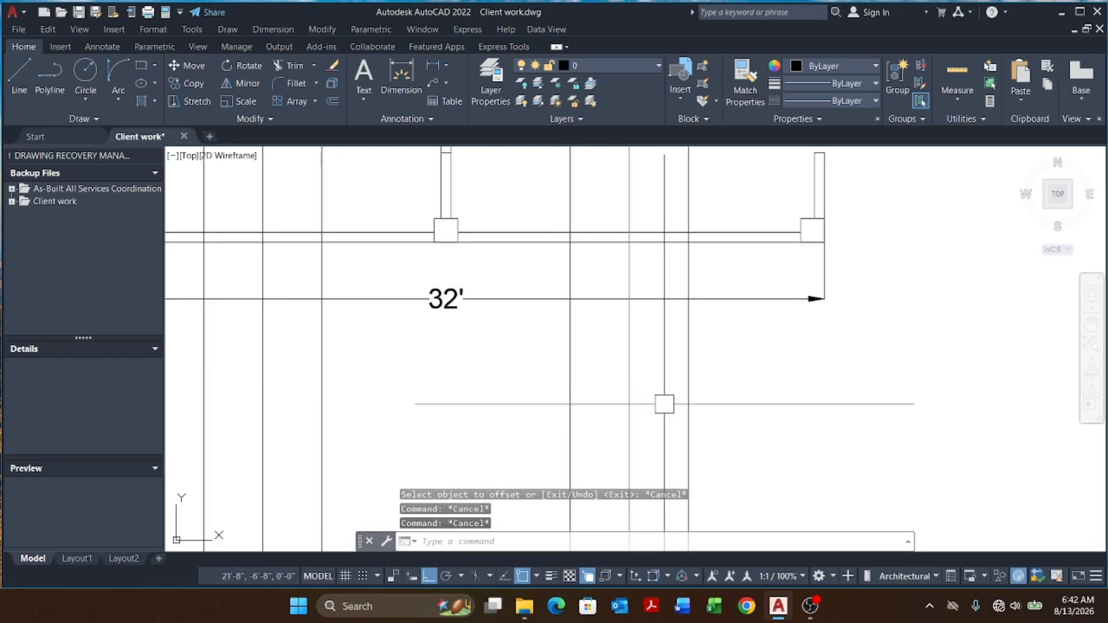
{"action": "left_click", "coordinate": [664, 404]}
{"action": "left_click", "coordinate": [581, 431]}
{"action": "type", "text": "E"}
{"action": "scroll", "coordinate": [343, 324], "scroll_direction": "down", "scroll_amount": 3}
{"action": "scroll", "coordinate": [342, 325], "scroll_direction": "up", "scroll_amount": 2}
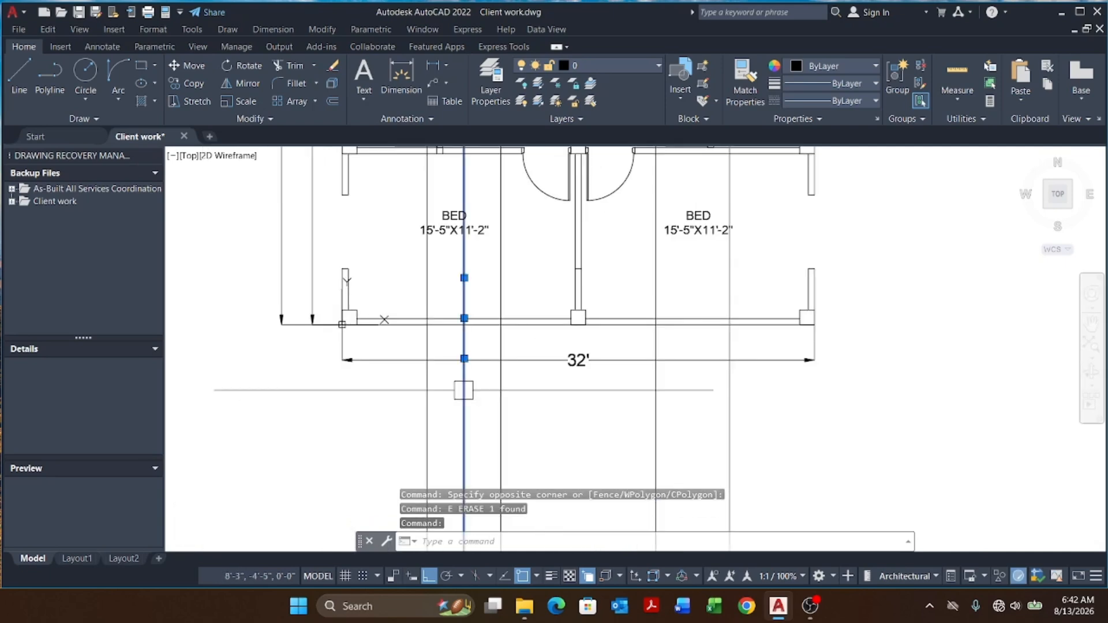
{"action": "key", "text": "Return"}
Step: Trim the south wall lines between the offset construction lines in the lower bedrooms
{"action": "type", "text": "tr"}
{"action": "key", "text": "Return"}
{"action": "scroll", "coordinate": [462, 317], "scroll_direction": "up", "scroll_amount": 4}
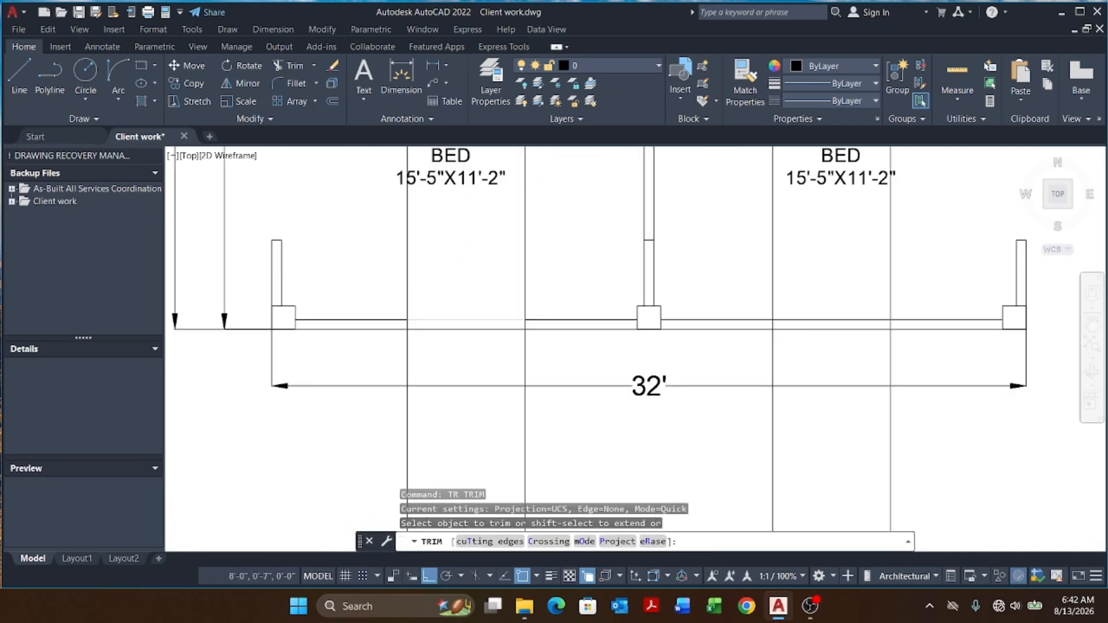
{"action": "left_click", "coordinate": [460, 301]}
{"action": "scroll", "coordinate": [443, 356], "scroll_direction": "down", "scroll_amount": 4}
{"action": "key", "text": "Return"}
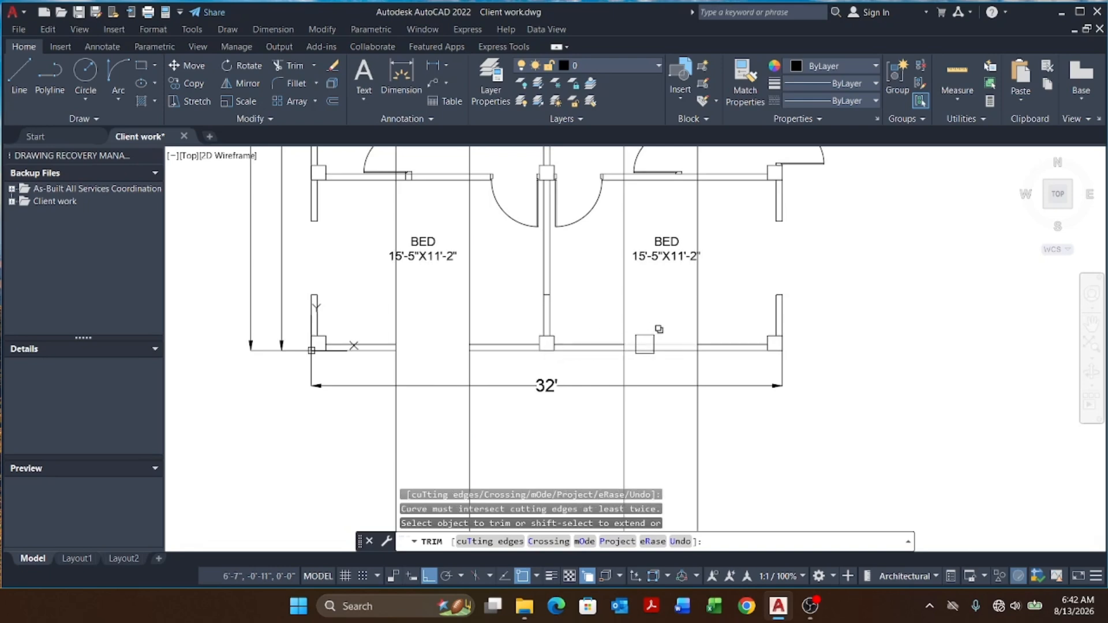
{"action": "scroll", "coordinate": [641, 329], "scroll_direction": "up", "scroll_amount": 4}
{"action": "key", "text": "Escape"}
Step: Draw short polylines closing the cut wall ends at the lower-right bedroom's south opening
{"action": "type", "text": "p"}
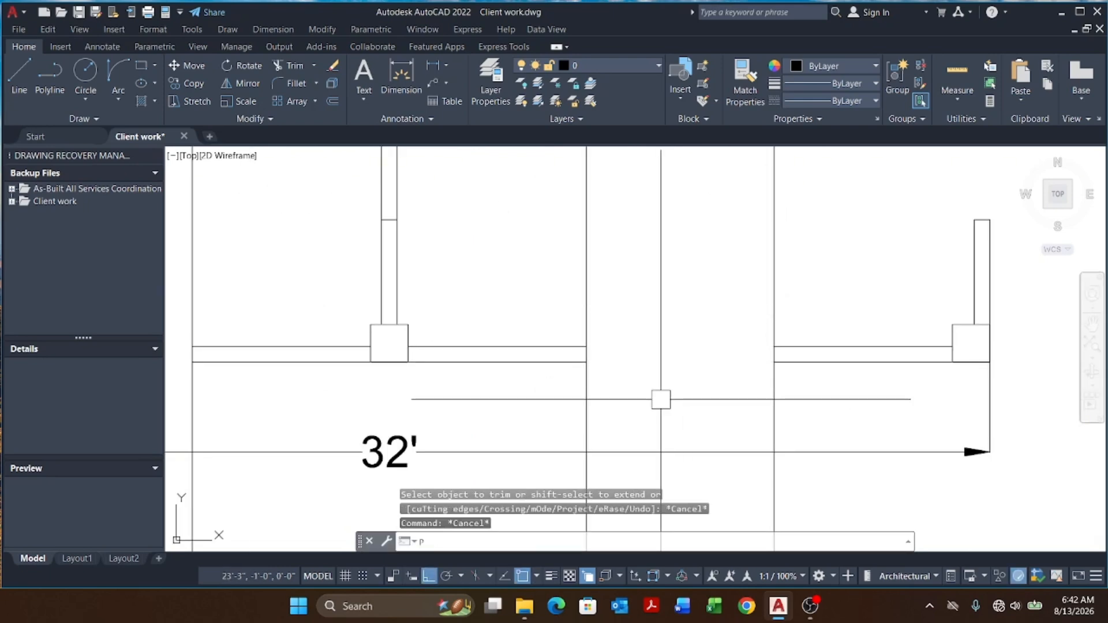
{"action": "type", "text": "l"}
{"action": "key", "text": "Return"}
{"action": "scroll", "coordinate": [626, 361], "scroll_direction": "up", "scroll_amount": 2}
{"action": "left_click", "coordinate": [566, 363]}
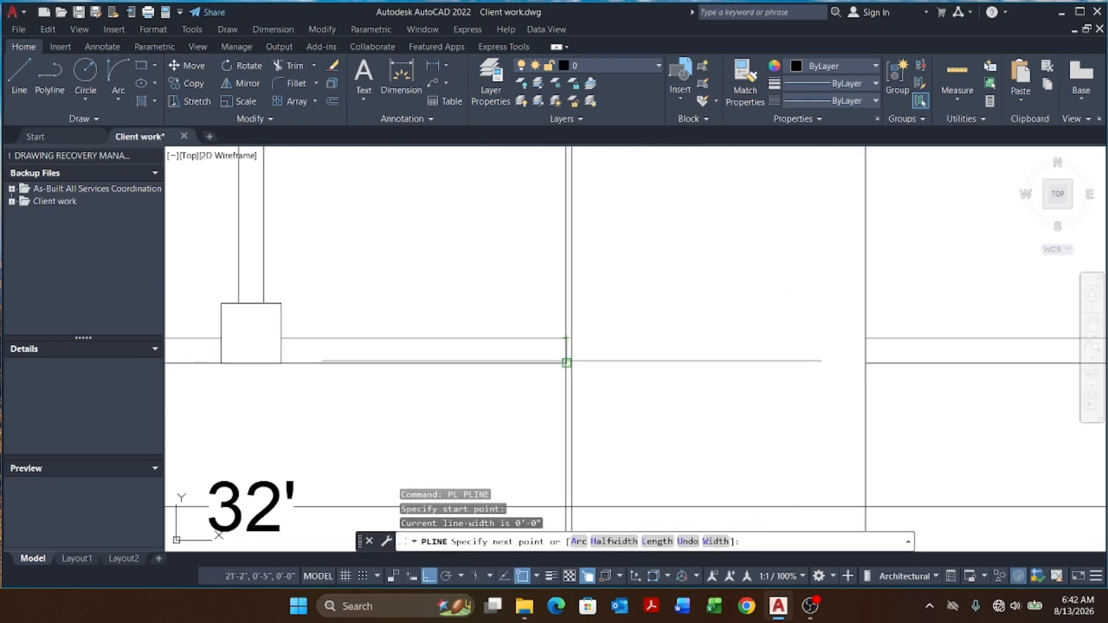
{"action": "left_click", "coordinate": [570, 361]}
{"action": "key", "text": "Escape"}
{"action": "scroll", "coordinate": [541, 365], "scroll_direction": "down", "scroll_amount": 2}
{"action": "scroll", "coordinate": [743, 365], "scroll_direction": "up", "scroll_amount": 4}
{"action": "key", "text": "Return"}
{"action": "left_click", "coordinate": [745, 324]}
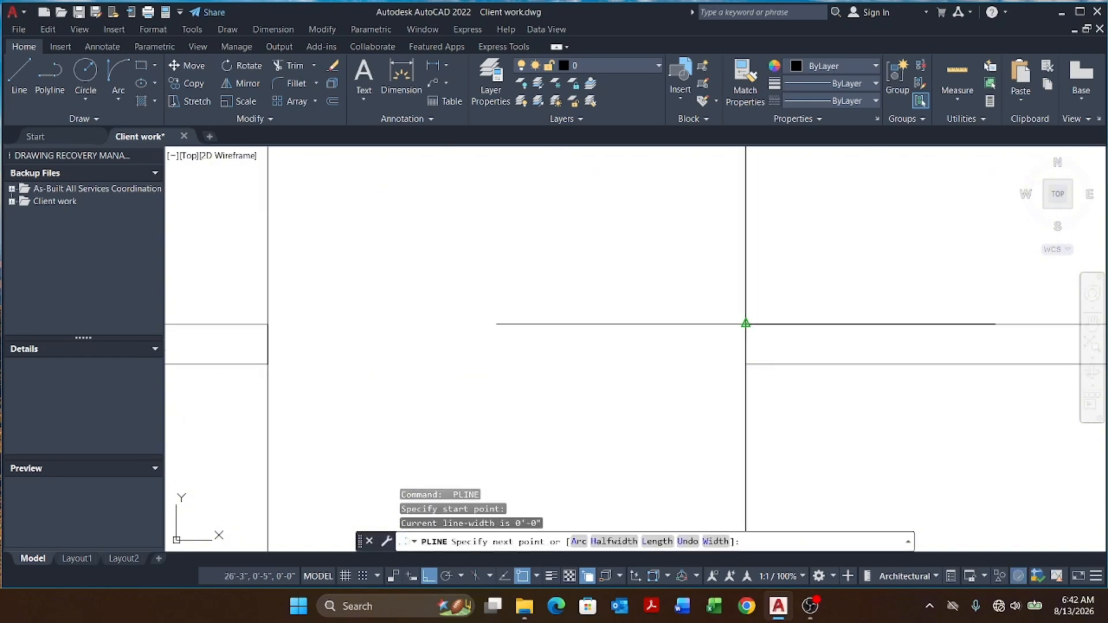
{"action": "left_click", "coordinate": [746, 364]}
{"action": "key", "text": "Escape"}
Step: Draw a short polyline closing the remaining cut wall end at the south opening
{"action": "scroll", "coordinate": [770, 361], "scroll_direction": "down", "scroll_amount": 6}
{"action": "key", "text": "Escape"}
{"action": "scroll", "coordinate": [591, 391], "scroll_direction": "down", "scroll_amount": 4}
{"action": "scroll", "coordinate": [481, 376], "scroll_direction": "up", "scroll_amount": 2}
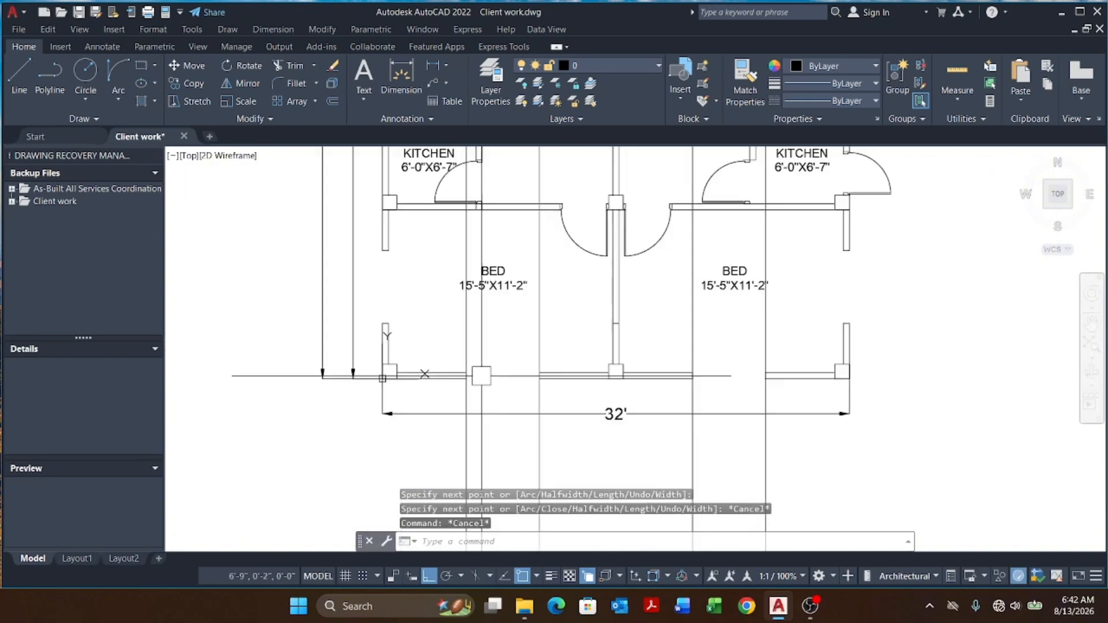
{"action": "scroll", "coordinate": [473, 376], "scroll_direction": "up", "scroll_amount": 5}
{"action": "key", "text": "Return"}
{"action": "left_click", "coordinate": [442, 346]}
{"action": "key", "text": "Escape"}
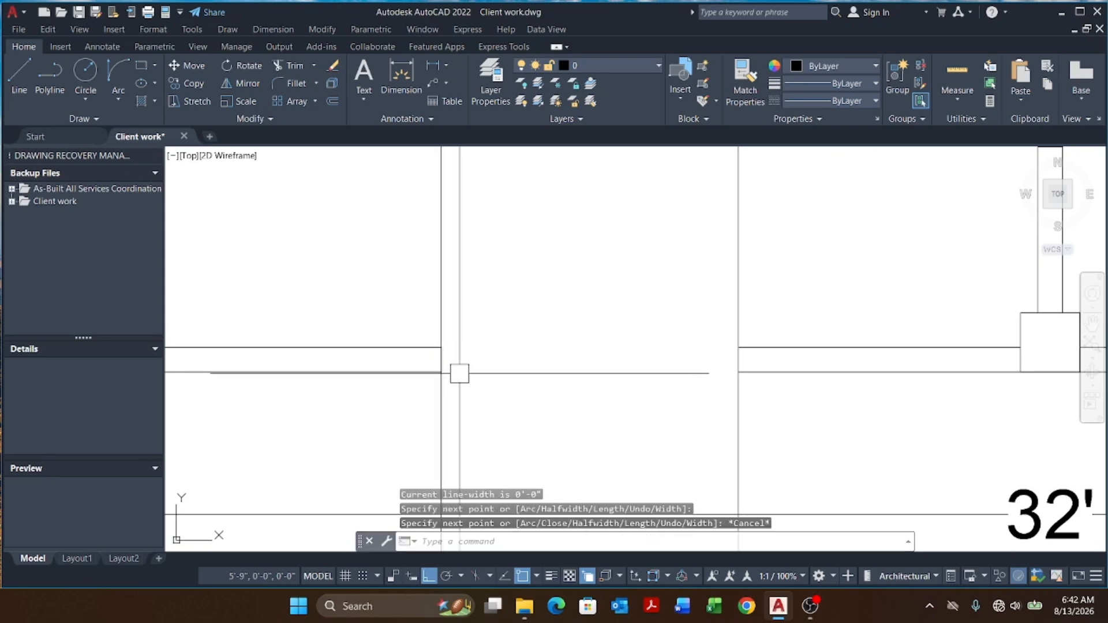
{"action": "key", "text": "Return"}
{"action": "left_click", "coordinate": [739, 347]}
{"action": "left_click", "coordinate": [738, 371]}
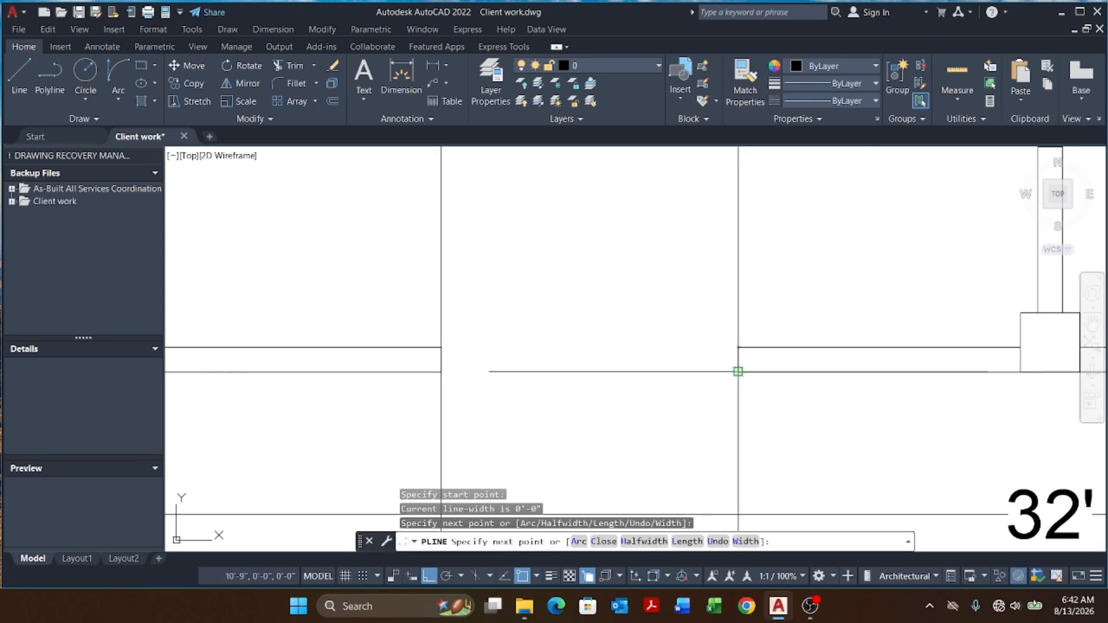
{"action": "key", "text": "Escape"}
{"action": "key", "text": "Escape"}
Step: Erase the offset construction lines around the south wall openings
{"action": "scroll", "coordinate": [601, 303], "scroll_direction": "down", "scroll_amount": 11}
{"action": "key", "text": "Escape"}
{"action": "key", "text": "Escape"}
{"action": "left_click", "coordinate": [737, 369]}
{"action": "left_click", "coordinate": [527, 421]}
{"action": "type", "text": "e"}
{"action": "key", "text": "Return"}
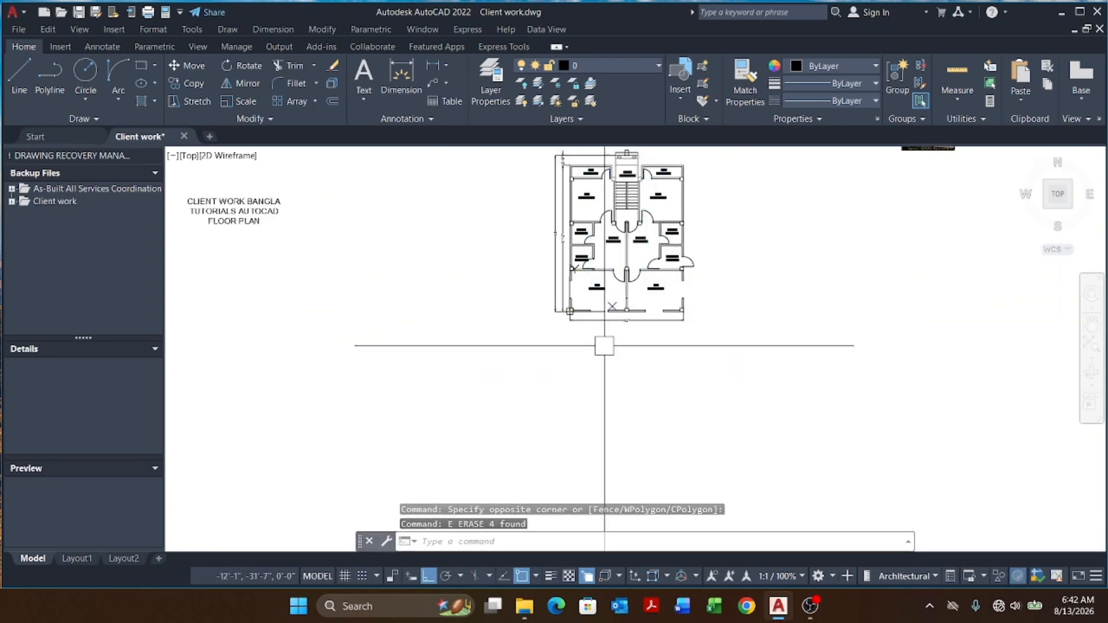
Step: Match the new wall-end polylines' properties to the adjacent wall lines with Match Properties
{"action": "scroll", "coordinate": [604, 345], "scroll_direction": "up", "scroll_amount": 7}
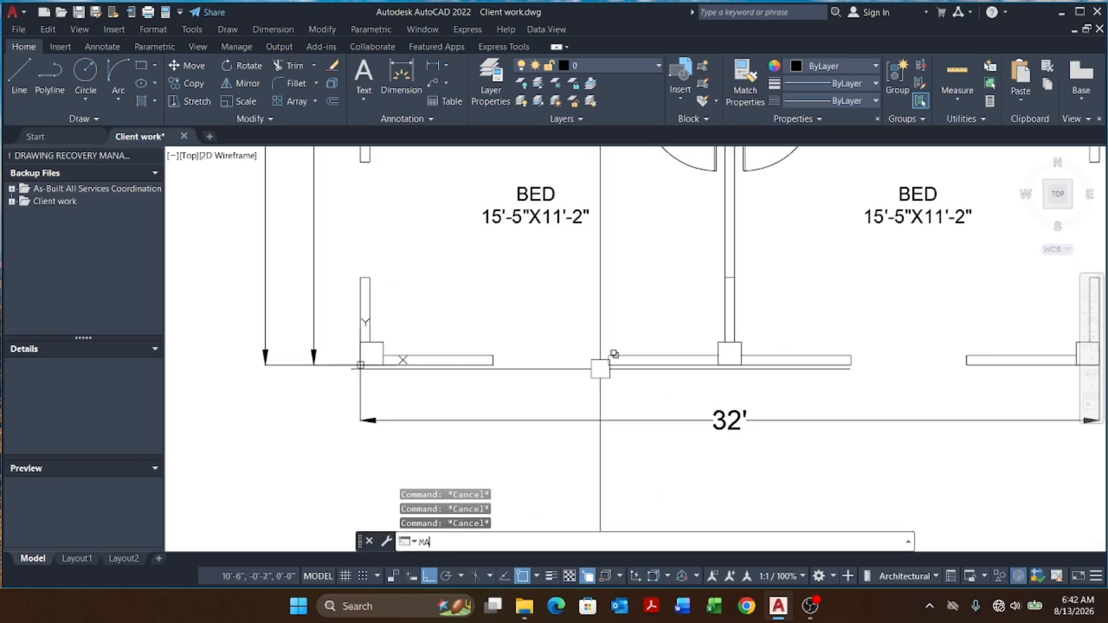
{"action": "key", "text": "Return"}
{"action": "scroll", "coordinate": [616, 361], "scroll_direction": "up", "scroll_amount": 5}
{"action": "left_click", "coordinate": [638, 379]}
{"action": "left_click", "coordinate": [683, 303]}
{"action": "scroll", "coordinate": [682, 306], "scroll_direction": "down", "scroll_amount": 5}
{"action": "left_click", "coordinate": [516, 374]}
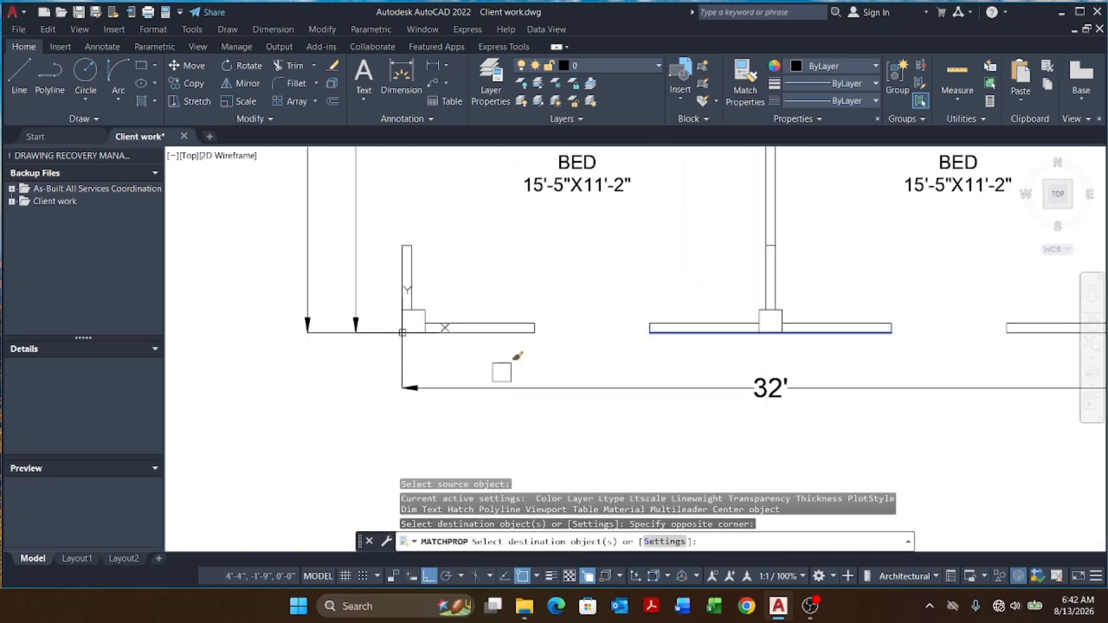
{"action": "mouse_move", "coordinate": [961, 388]}
{"action": "middle_mouse_down"}
{"action": "mouse_move", "coordinate": [678, 397]}
{"action": "mouse_move", "coordinate": [670, 448]}
{"action": "middle_mouse_up"}
{"action": "left_click", "coordinate": [729, 351]}
{"action": "key", "text": "Escape"}
{"action": "key", "text": "Escape"}
Step: Draw a horizontal construction line across the left kitchen's west wall
{"action": "scroll", "coordinate": [607, 381], "scroll_direction": "down", "scroll_amount": 6}
{"action": "key", "text": "Escape"}
{"action": "key", "text": "Escape"}
{"action": "scroll", "coordinate": [498, 367], "scroll_direction": "up", "scroll_amount": 2}
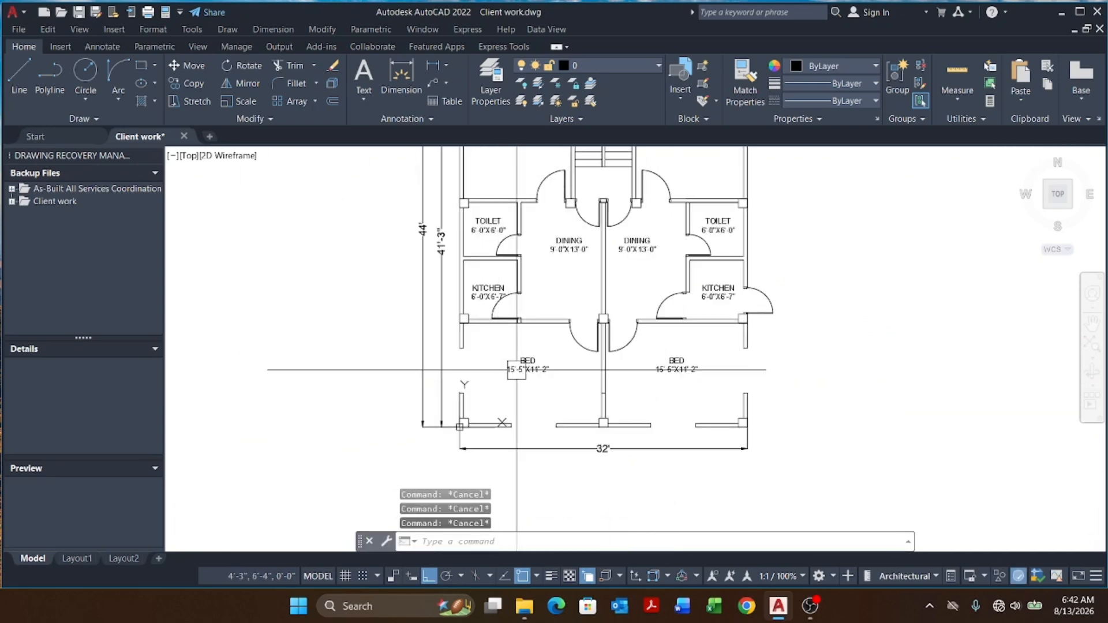
{"action": "middle_click_drag", "start_coordinate": [517, 371], "coordinate": [510, 408]}
{"action": "middle_click_drag", "start_coordinate": [598, 383], "coordinate": [585, 424]}
{"action": "middle_click_drag", "start_coordinate": [749, 402], "coordinate": [719, 409]}
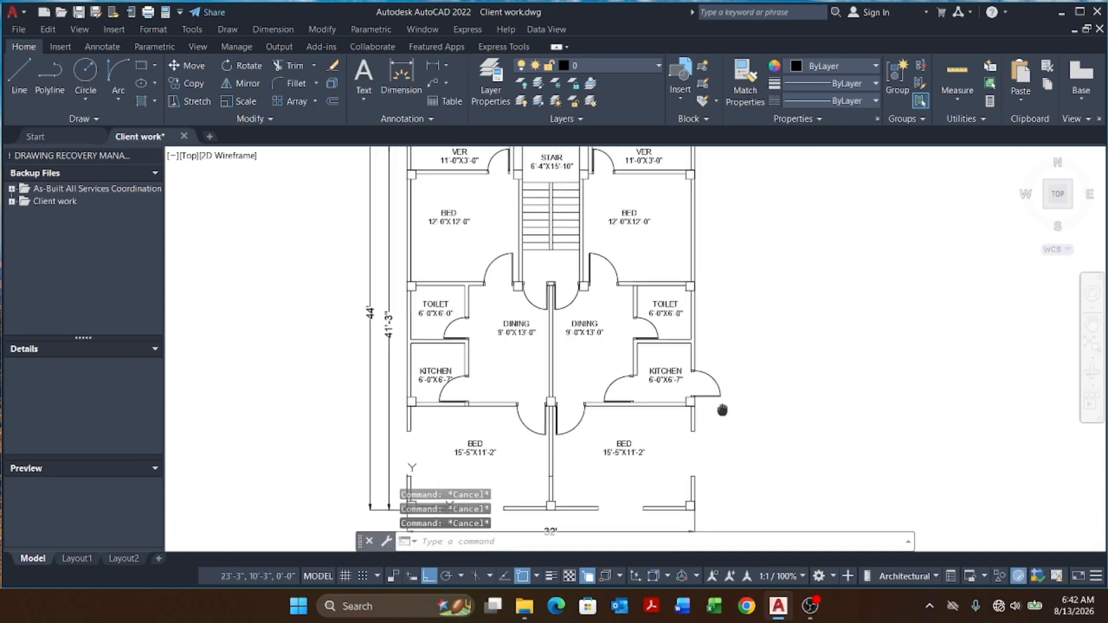
{"action": "scroll", "coordinate": [643, 369], "scroll_direction": "up", "scroll_amount": 4}
{"action": "scroll", "coordinate": [648, 364], "scroll_direction": "down", "scroll_amount": 2}
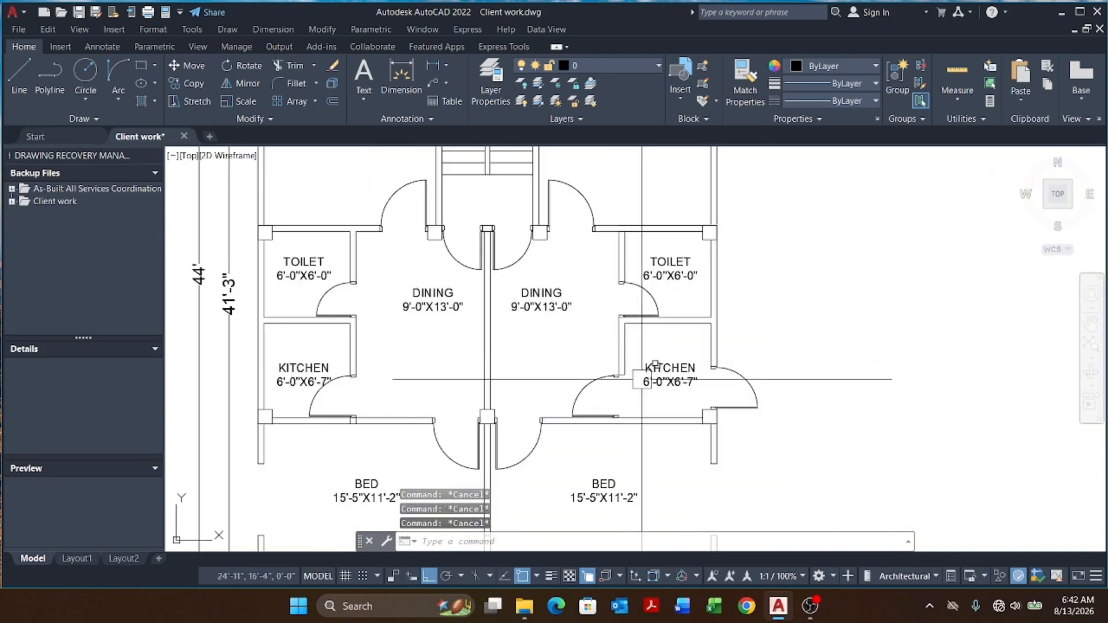
{"action": "middle_click_drag", "start_coordinate": [283, 357], "coordinate": [429, 363]}
{"action": "scroll", "coordinate": [332, 346], "scroll_direction": "up", "scroll_amount": 2}
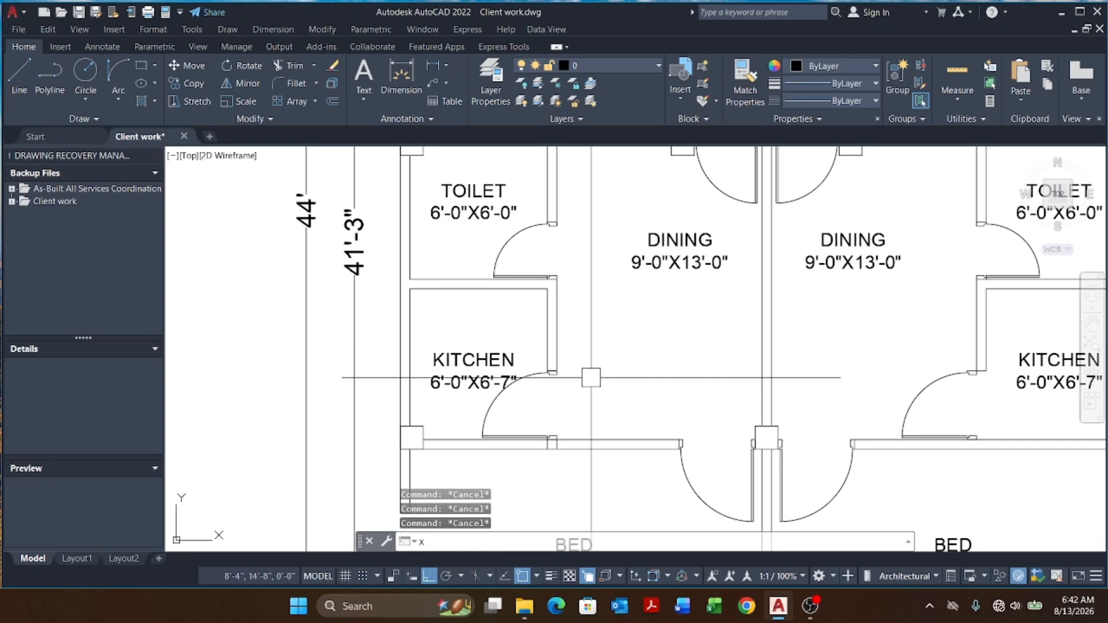
{"action": "key", "text": "Return"}
{"action": "type", "text": "H"}
{"action": "key", "text": "Return"}
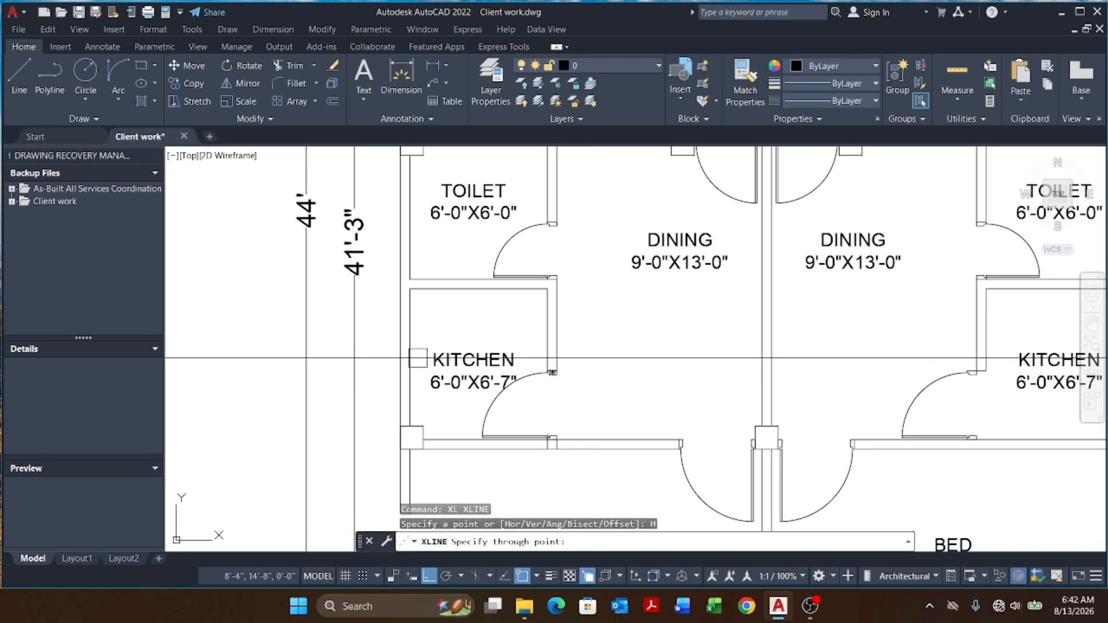
{"action": "left_click", "coordinate": [410, 357]}
{"action": "key", "text": "Escape"}
Step: Offset the kitchen's horizontal construction line 2' to both sides
{"action": "type", "text": "O"}
{"action": "key", "text": "Return"}
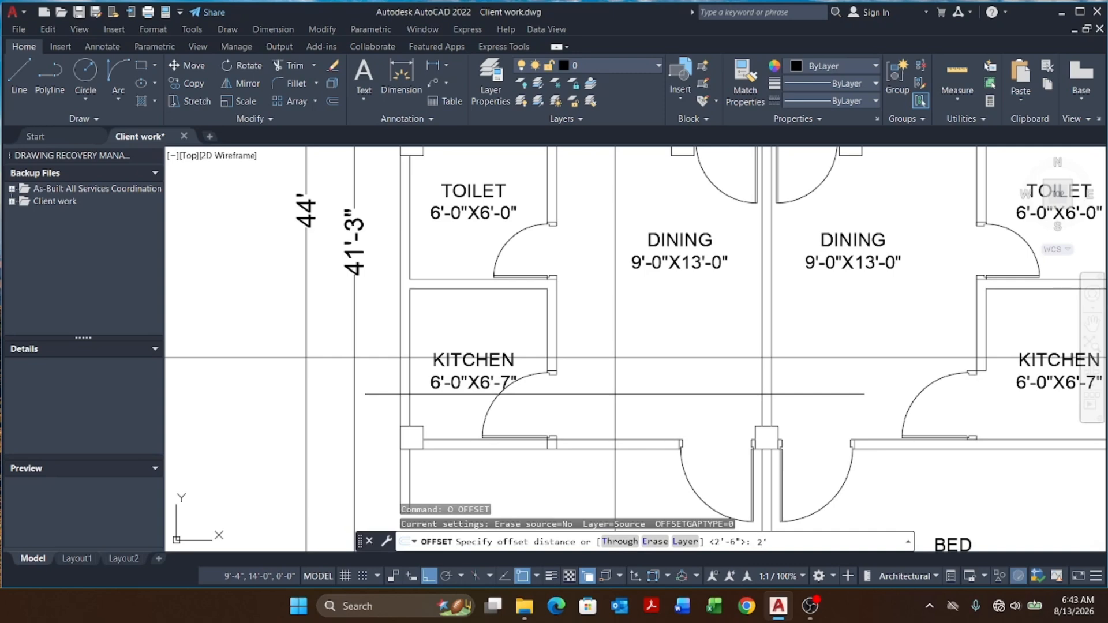
{"action": "key", "text": "Return"}
{"action": "left_click", "coordinate": [637, 358]}
{"action": "left_click", "coordinate": [642, 307]}
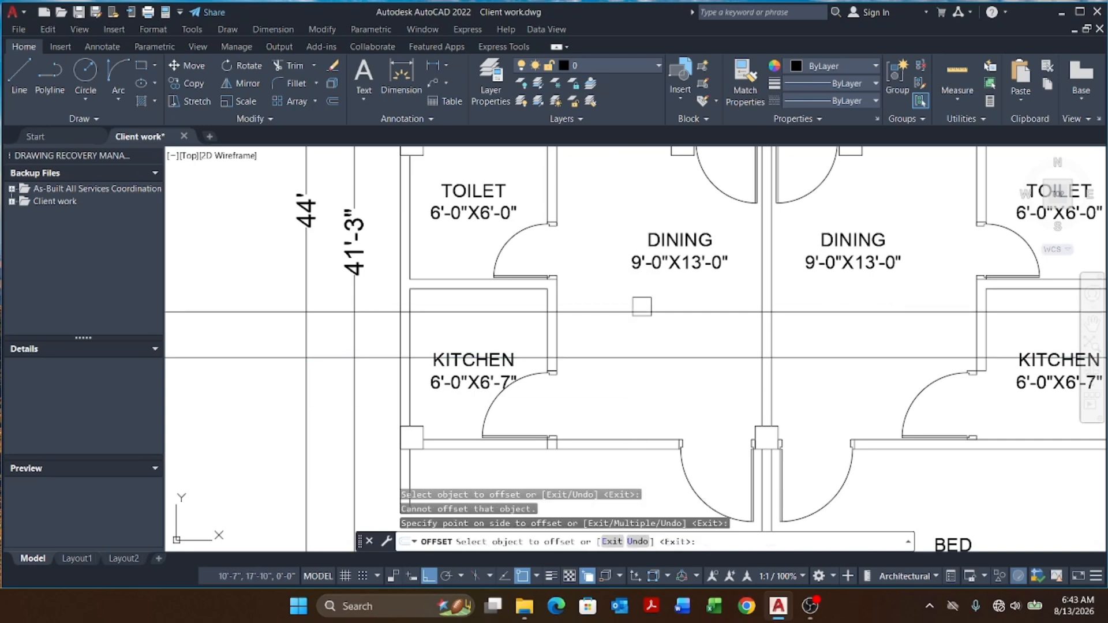
{"action": "left_click", "coordinate": [434, 348]}
{"action": "left_click", "coordinate": [381, 359]}
{"action": "left_click", "coordinate": [387, 401]}
{"action": "key", "text": "Escape"}
{"action": "key", "text": "Escape"}
{"action": "key", "text": "Escape"}
{"action": "key", "text": "Escape"}
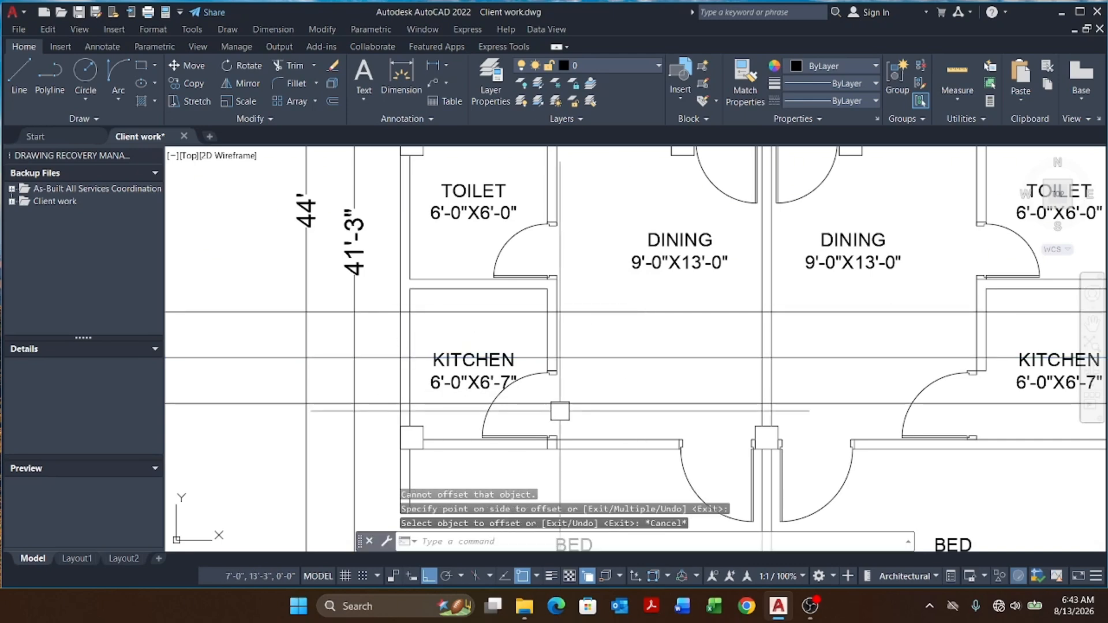
Step: Erase both 2' offset construction lines
{"action": "middle_click_drag", "start_coordinate": [528, 417], "coordinate": [553, 409]}
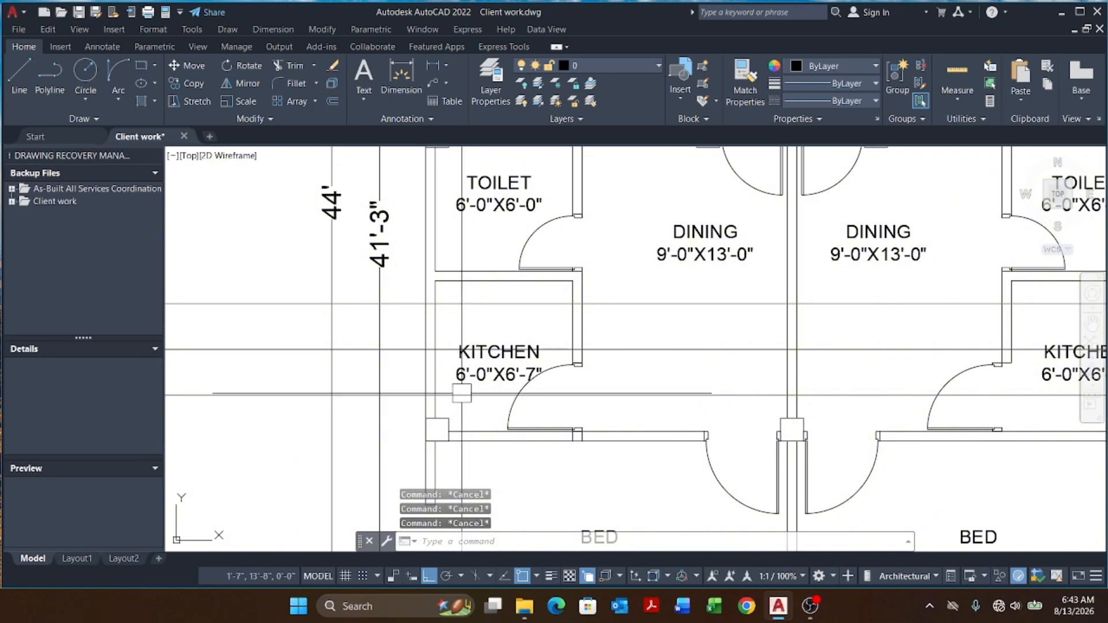
{"action": "middle_click_drag", "start_coordinate": [462, 395], "coordinate": [477, 394]}
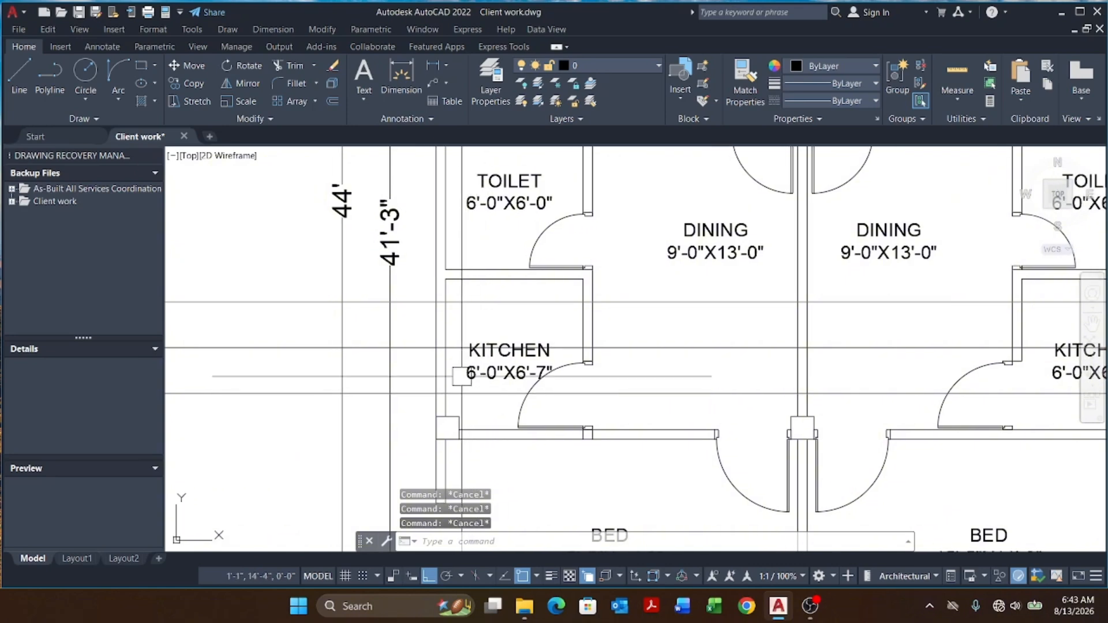
{"action": "type", "text": "tr"}
{"action": "key", "text": "Return"}
{"action": "key", "text": "Escape"}
{"action": "key", "text": "Escape"}
{"action": "left_click", "coordinate": [674, 301]}
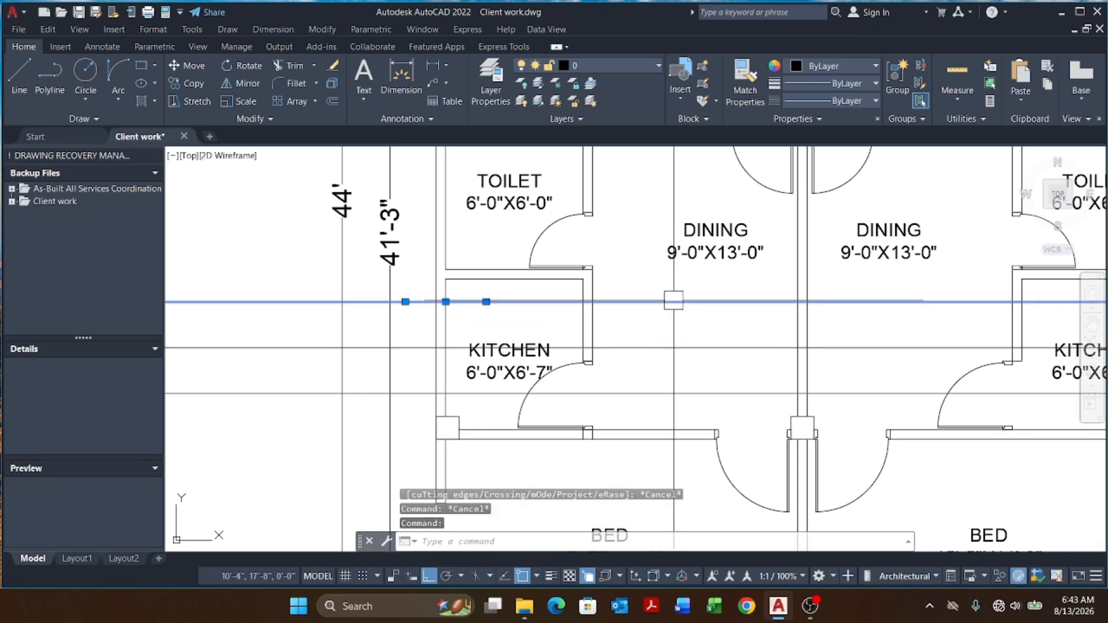
{"action": "left_click", "coordinate": [642, 392]}
{"action": "type", "text": "e"}
{"action": "key", "text": "Return"}
{"action": "key", "text": "Escape"}
{"action": "key", "text": "Escape"}
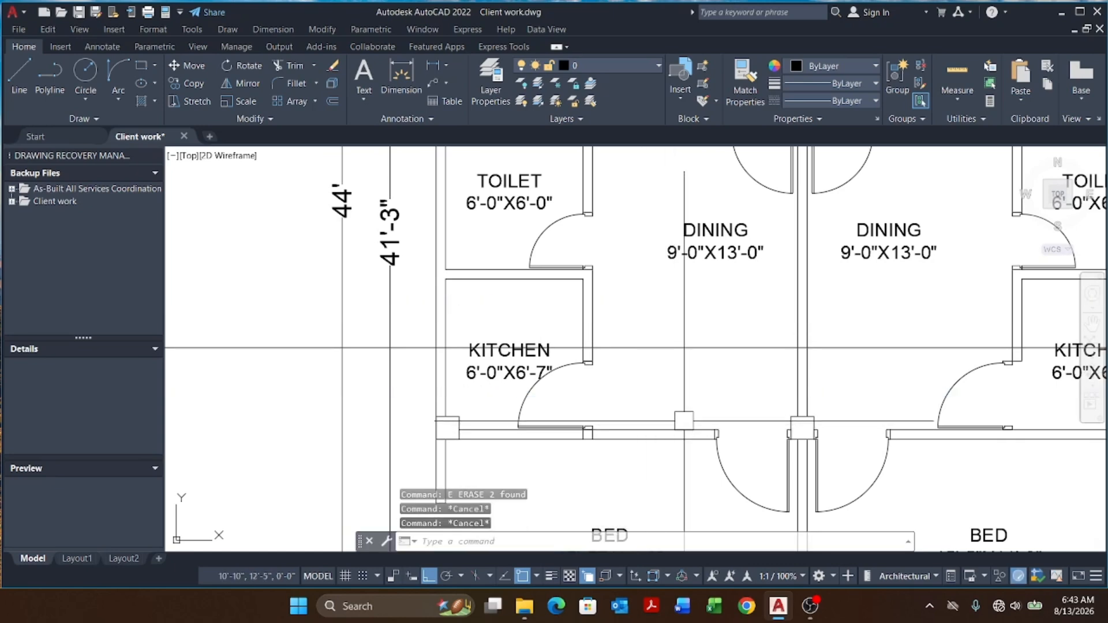
Step: Offset the kitchen's horizontal construction line 1'6" upward
{"action": "type", "text": "o"}
{"action": "key", "text": "Return"}
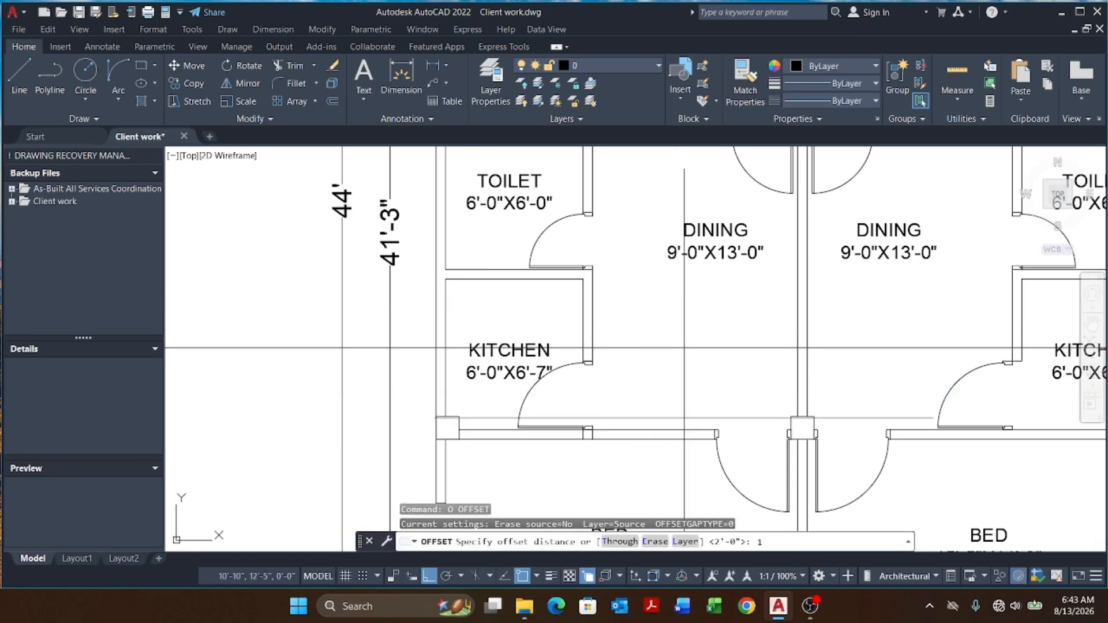
{"action": "key", "text": "Return"}
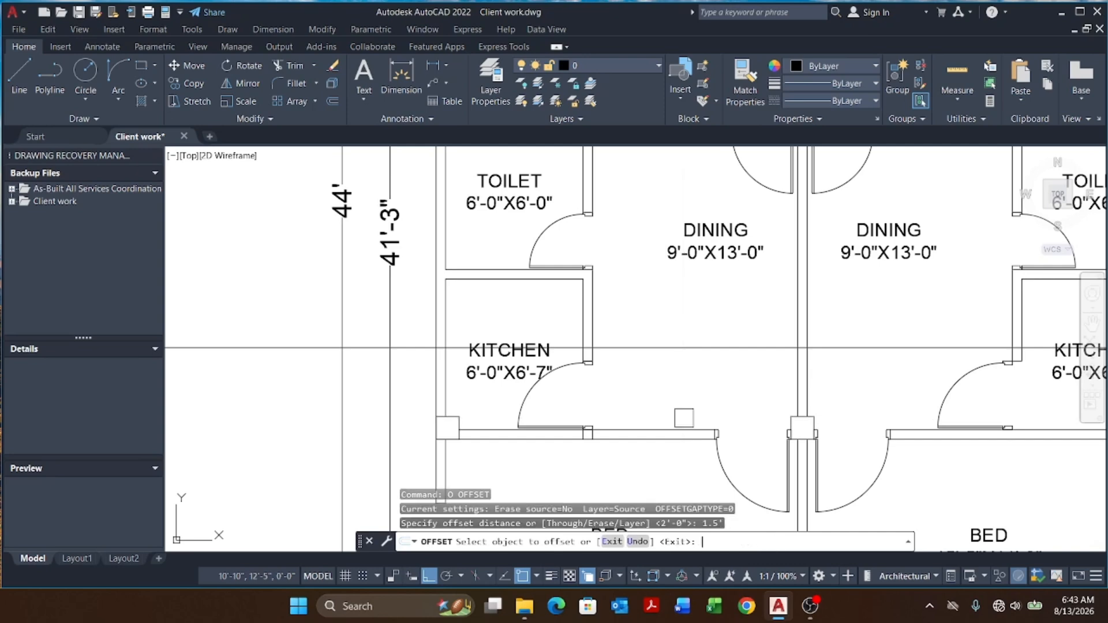
{"action": "left_click", "coordinate": [613, 348]}
{"action": "left_click", "coordinate": [652, 293]}
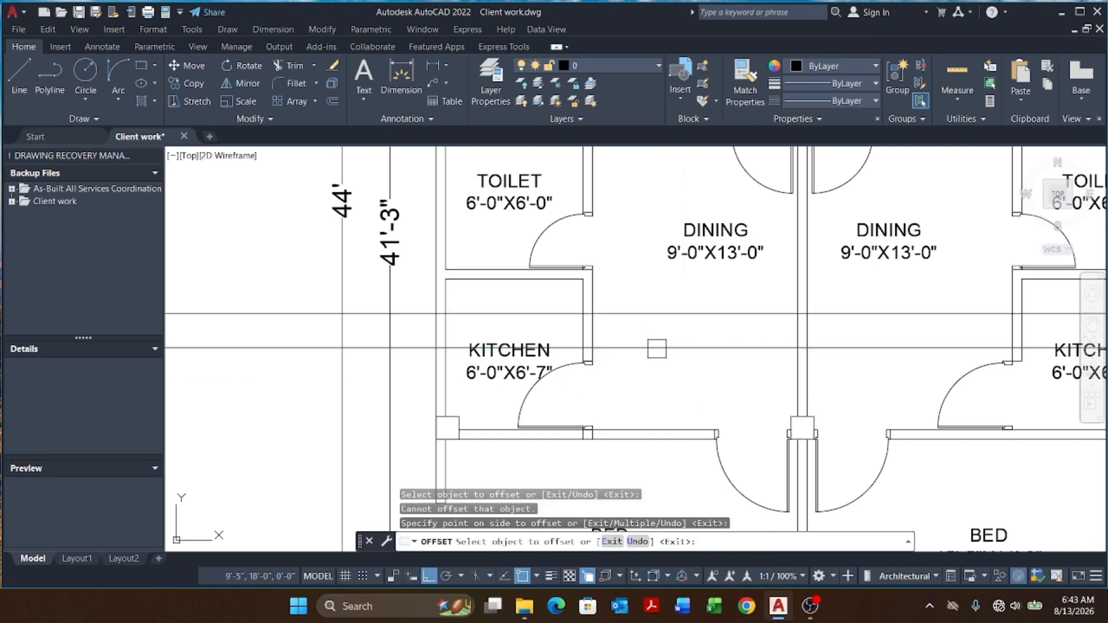
{"action": "key", "text": "Escape"}
{"action": "key", "text": "Escape"}
{"action": "key", "text": "Escape"}
Step: Erase a leftover construction line beside the left kitchen's west wall
{"action": "scroll", "coordinate": [459, 345], "scroll_direction": "up", "scroll_amount": 6}
{"action": "left_click", "coordinate": [358, 300]}
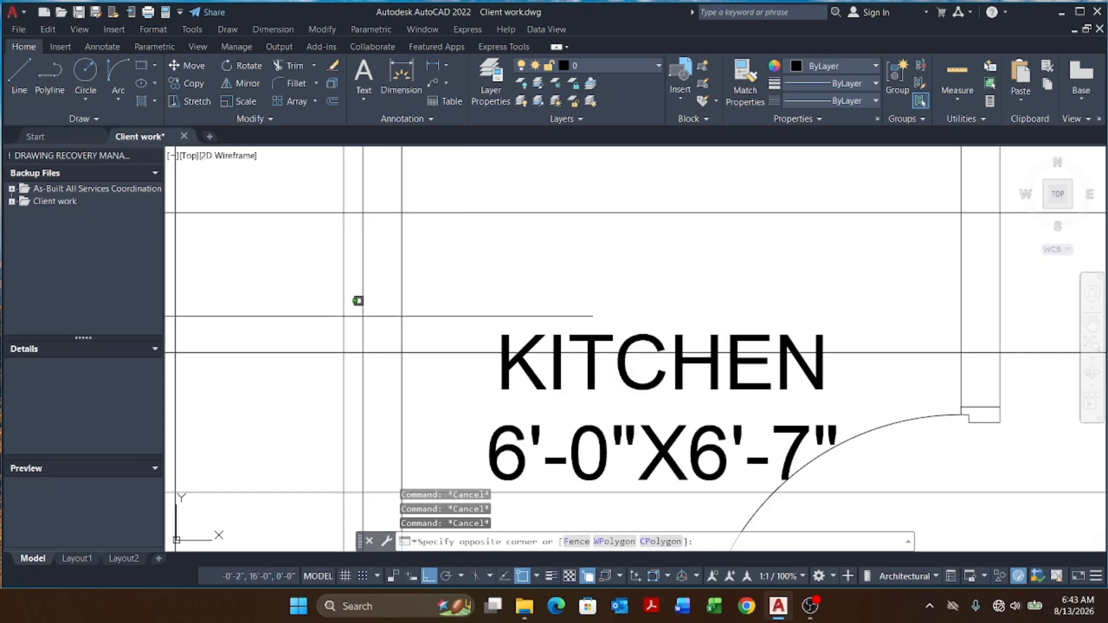
{"action": "left_click", "coordinate": [289, 376]}
{"action": "type", "text": "e"}
{"action": "key", "text": "Return"}
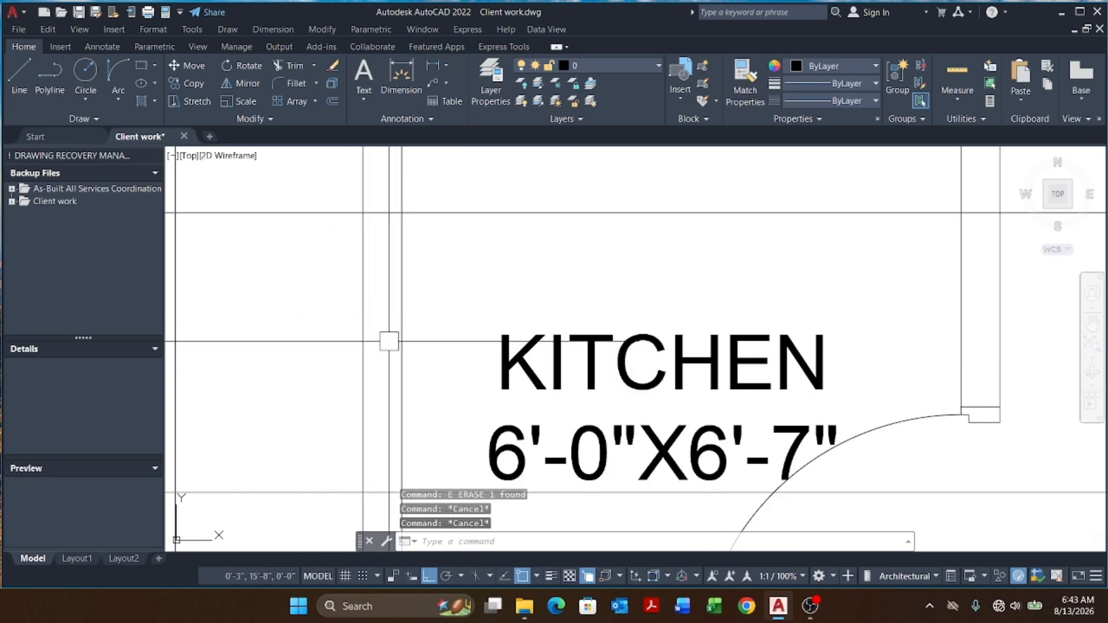
Step: Trim the kitchen's west wall between the construction lines and delete both construction lines
{"action": "type", "text": "tr"}
{"action": "key", "text": "Return"}
{"action": "left_click_drag", "start_coordinate": [426, 309], "coordinate": [314, 353]}
{"action": "scroll", "coordinate": [436, 307], "scroll_direction": "down", "scroll_amount": 8}
{"action": "key", "text": "Escape"}
{"action": "key", "text": "Escape"}
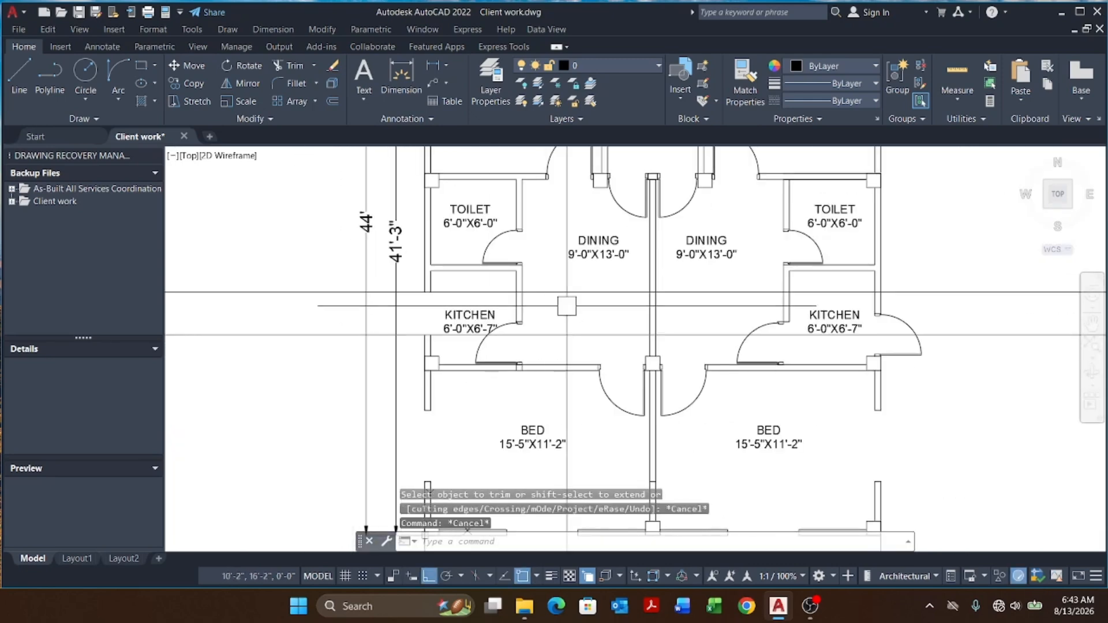
{"action": "left_click", "coordinate": [310, 274]}
{"action": "left_click", "coordinate": [305, 366]}
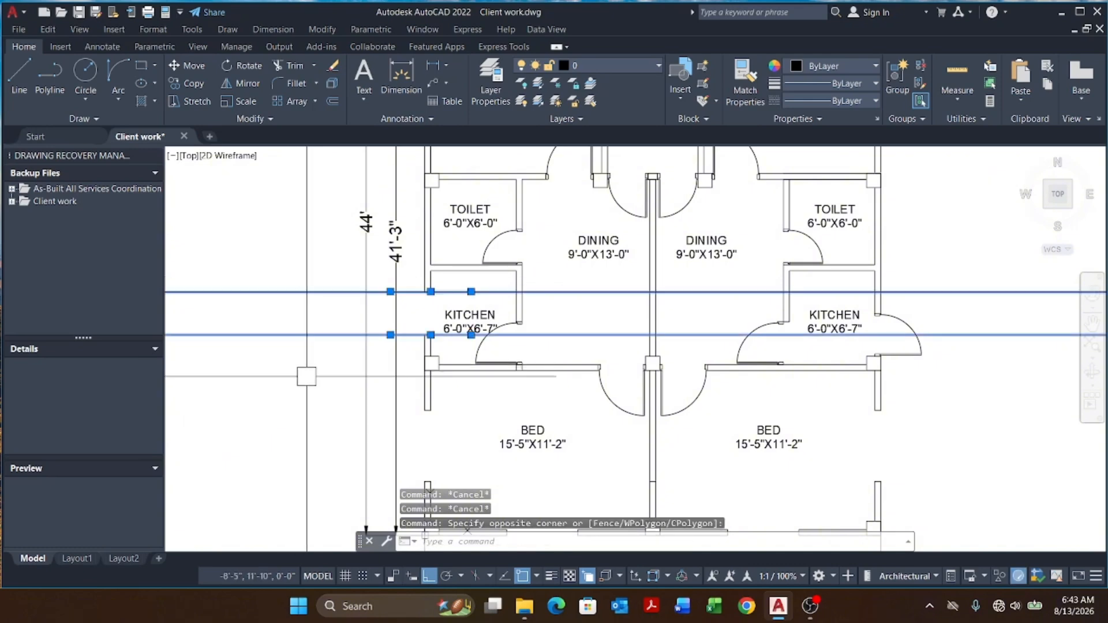
{"action": "key", "text": "Delete"}
Step: Draw short polylines closing both cut wall ends of the left kitchen's west opening
{"action": "scroll", "coordinate": [428, 307], "scroll_direction": "up", "scroll_amount": 4}
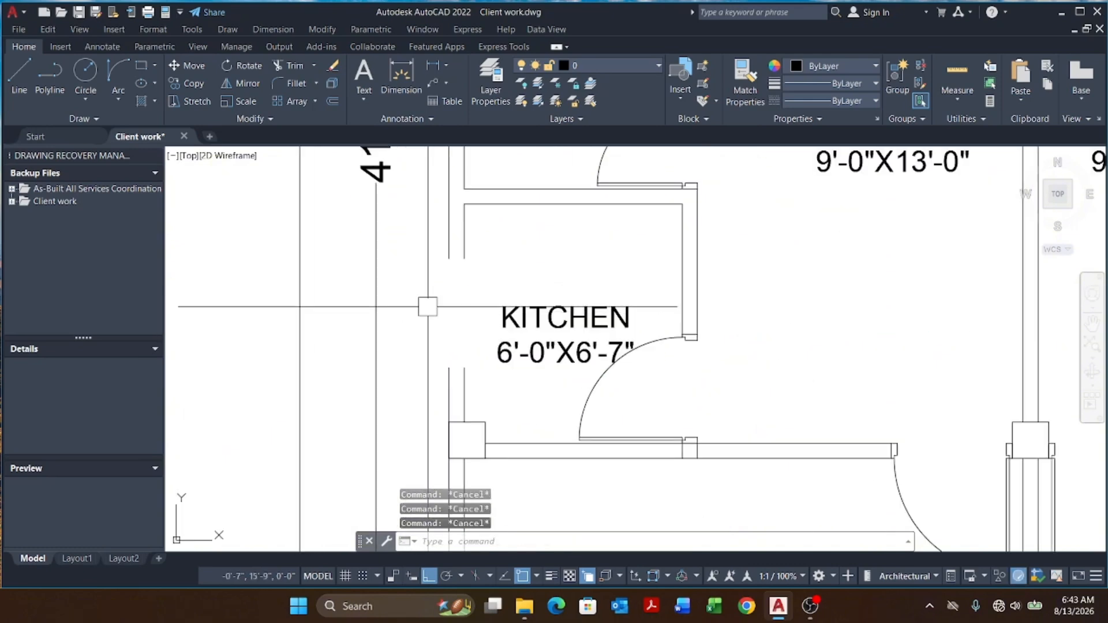
{"action": "type", "text": "pl"}
{"action": "key", "text": "space"}
{"action": "left_click", "coordinate": [464, 259]}
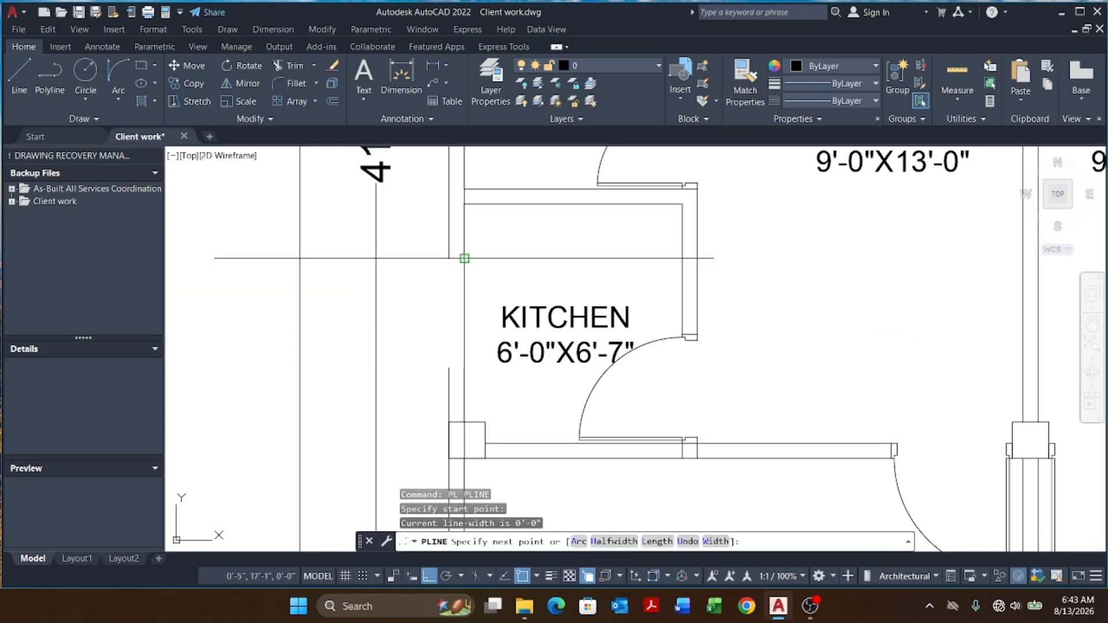
{"action": "left_click", "coordinate": [449, 259]}
{"action": "key", "text": "space"}
{"action": "key", "text": "space"}
{"action": "left_click", "coordinate": [464, 368]}
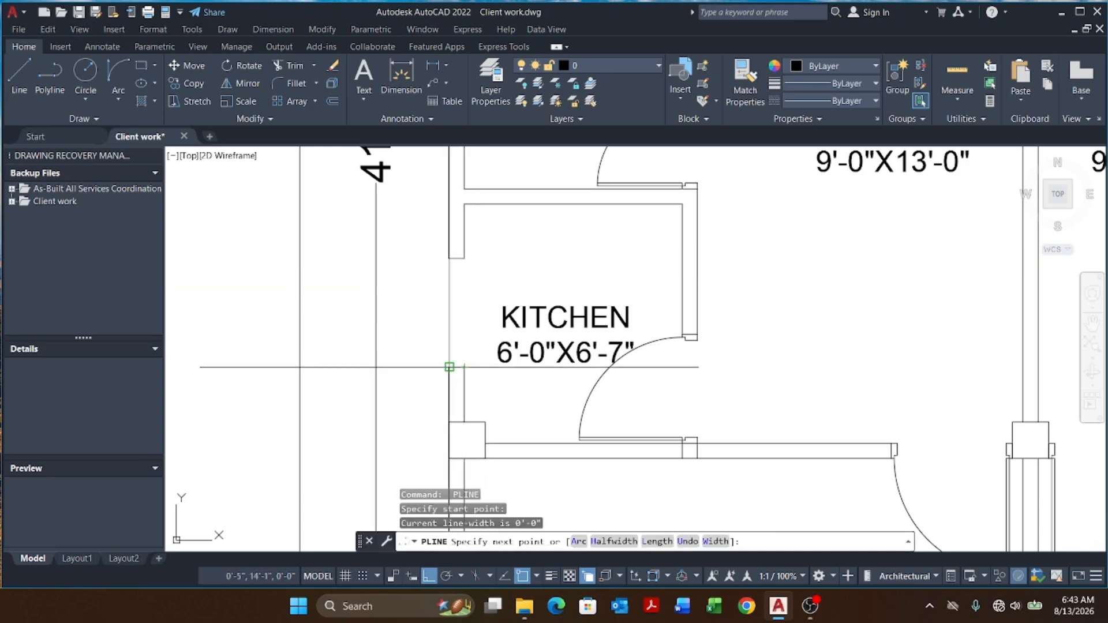
{"action": "left_click", "coordinate": [449, 368]}
{"action": "key", "text": "Escape"}
{"action": "key", "text": "Escape"}
Step: Match the kitchen wall-end polylines' properties to the adjacent wall line
{"action": "key", "text": "Escape"}
{"action": "key", "text": "space"}
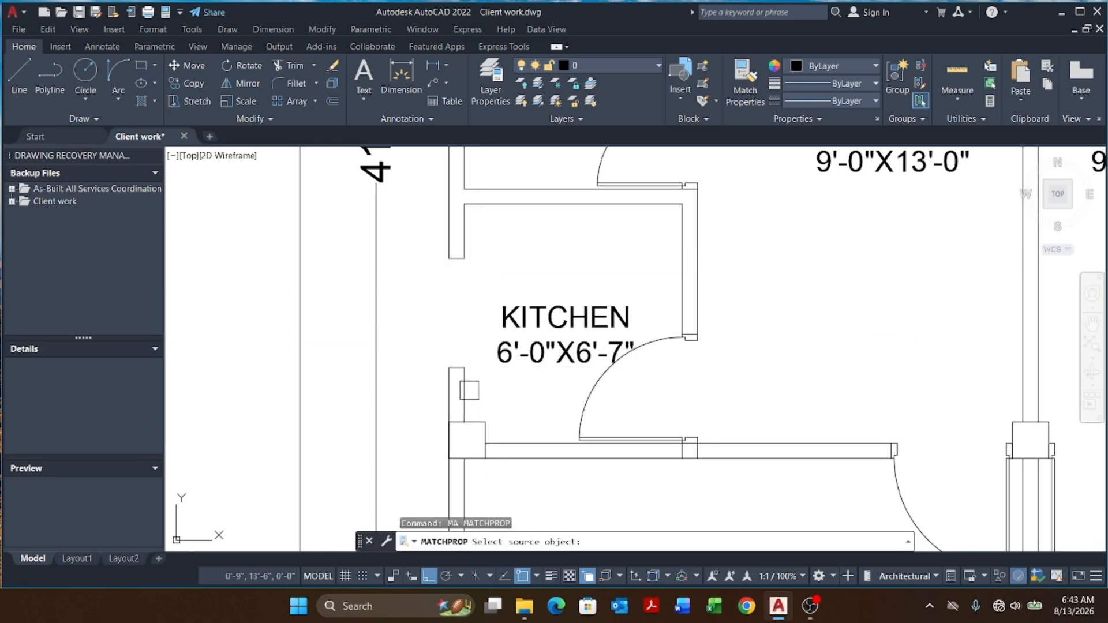
{"action": "left_click", "coordinate": [465, 386]}
{"action": "left_click", "coordinate": [424, 392]}
{"action": "key", "text": "Escape"}
{"action": "key", "text": "Escape"}
{"action": "key", "text": "Escape"}
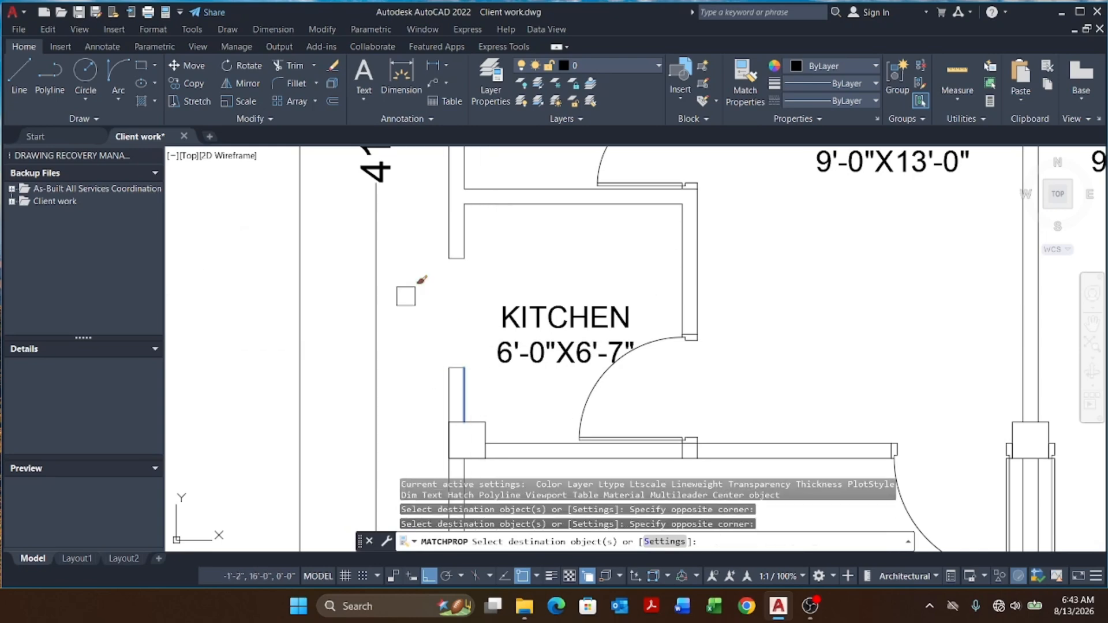
Step: Draw a horizontal construction line across the right kitchen's east wall
{"action": "scroll", "coordinate": [580, 275], "scroll_direction": "down", "scroll_amount": 4}
{"action": "scroll", "coordinate": [680, 299], "scroll_direction": "up", "scroll_amount": 4}
{"action": "middle_click_drag", "start_coordinate": [680, 299], "coordinate": [613, 329]}
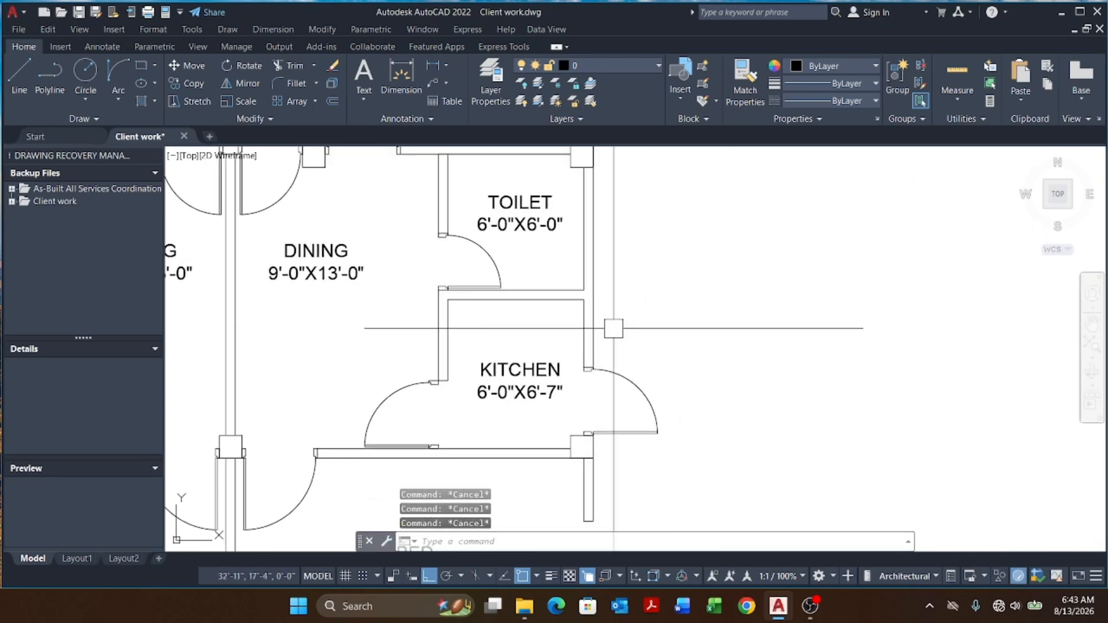
{"action": "scroll", "coordinate": [696, 356], "scroll_direction": "down", "scroll_amount": 5}
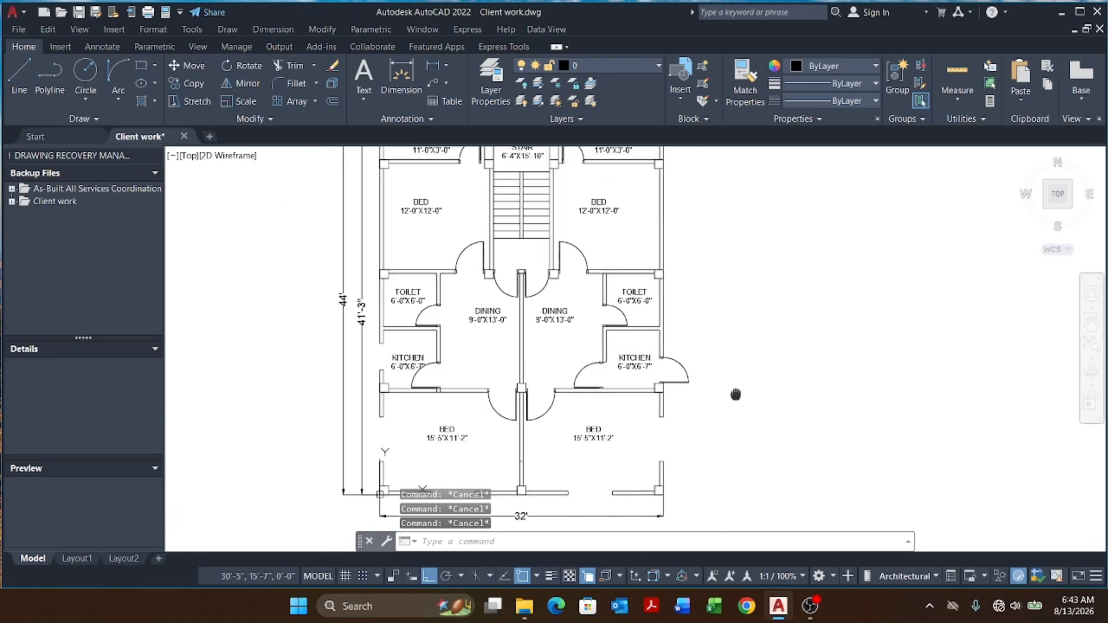
{"action": "scroll", "coordinate": [750, 378], "scroll_direction": "up", "scroll_amount": 5}
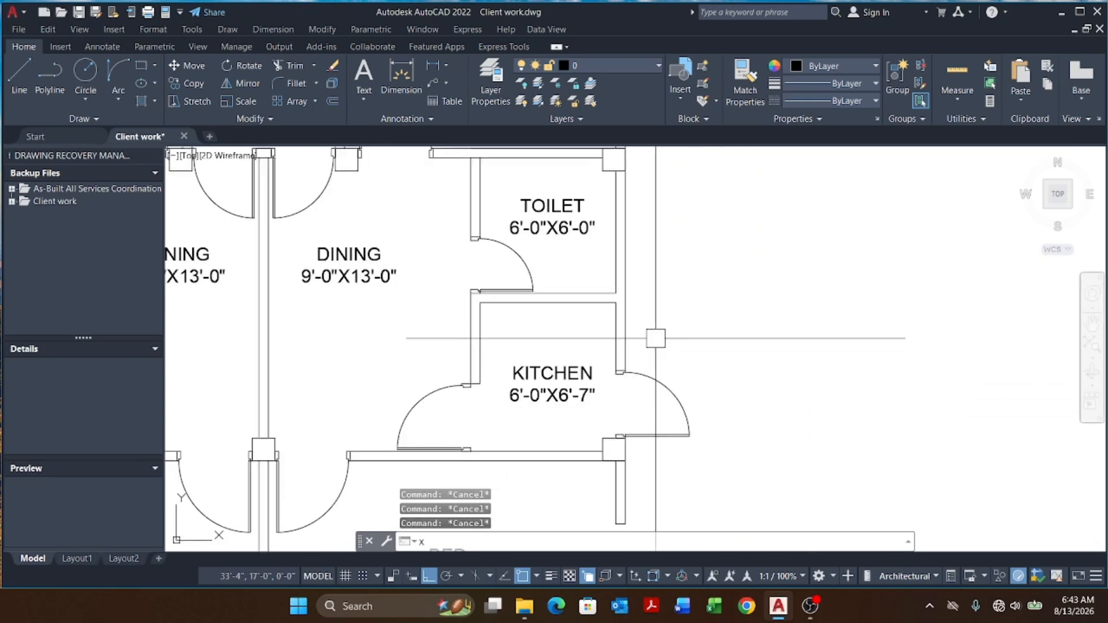
{"action": "key", "text": "Return"}
{"action": "type", "text": "h"}
{"action": "key", "text": "Return"}
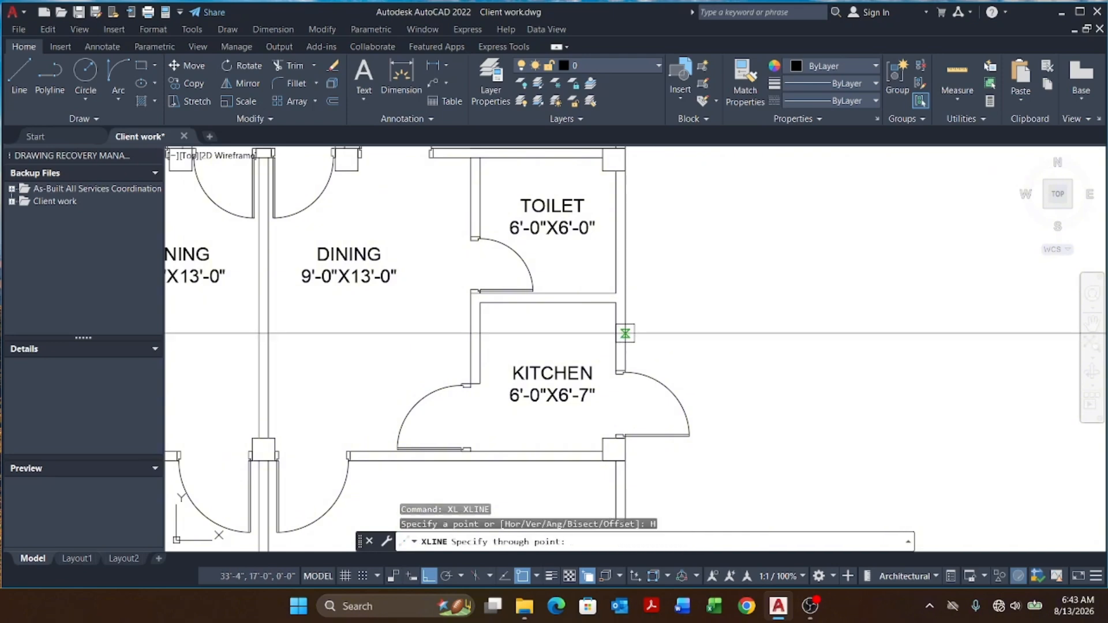
{"action": "left_click", "coordinate": [616, 335]}
{"action": "key", "text": "Escape"}
{"action": "key", "text": "Escape"}
Step: Offset the kitchen's horizontal construction line 12 inches to both sides and erase the original line
{"action": "type", "text": "o"}
{"action": "key", "text": "Return"}
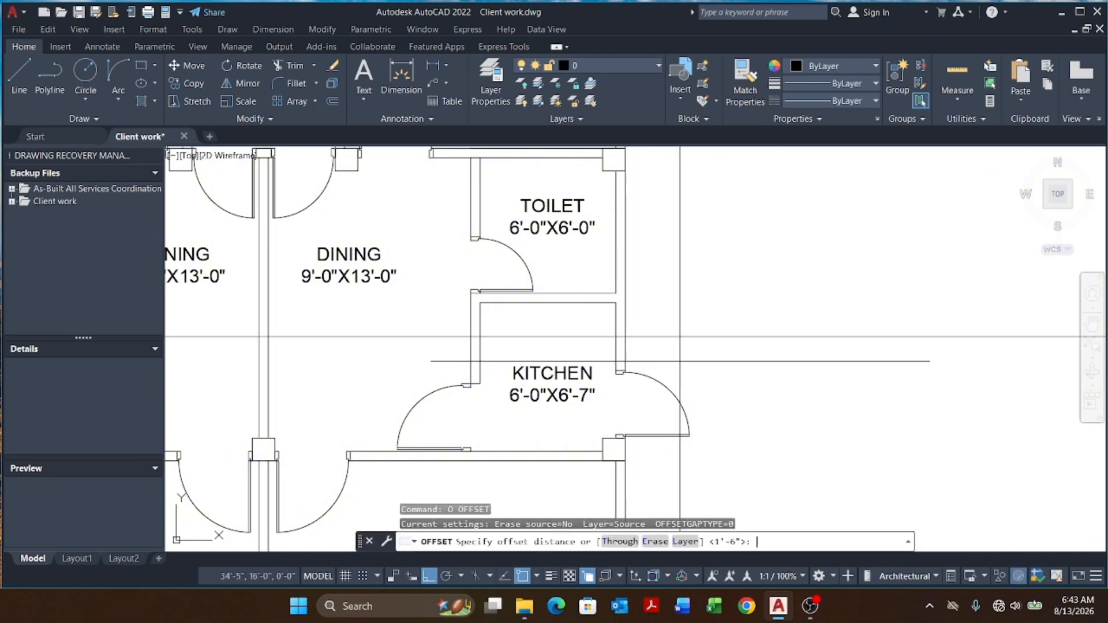
{"action": "key", "text": "Return"}
{"action": "left_click", "coordinate": [681, 336]}
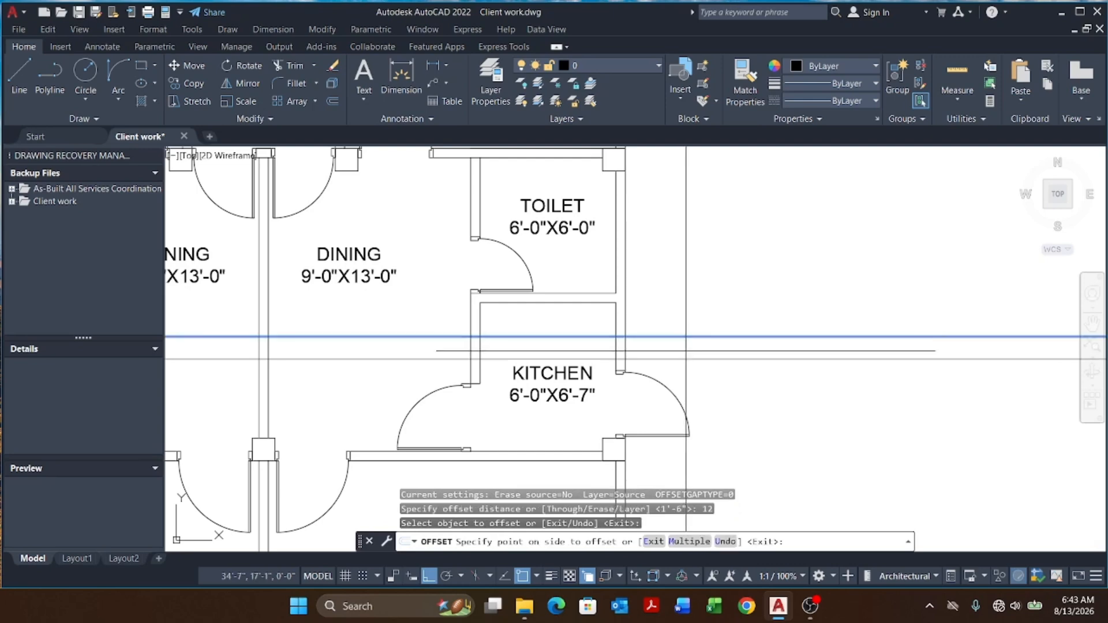
{"action": "left_click", "coordinate": [682, 352]}
{"action": "left_click", "coordinate": [681, 336]}
{"action": "left_click", "coordinate": [680, 301]}
{"action": "key", "text": "Escape"}
{"action": "key", "text": "Escape"}
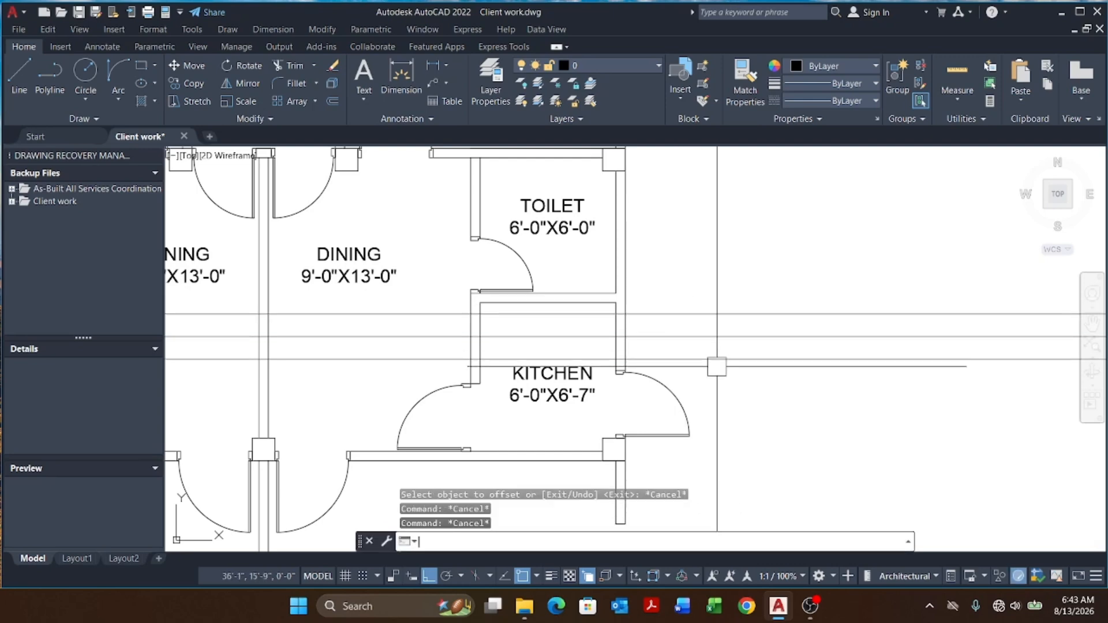
{"action": "key", "text": "Escape"}
{"action": "scroll", "coordinate": [646, 329], "scroll_direction": "up", "scroll_amount": 2}
{"action": "left_click", "coordinate": [667, 322]}
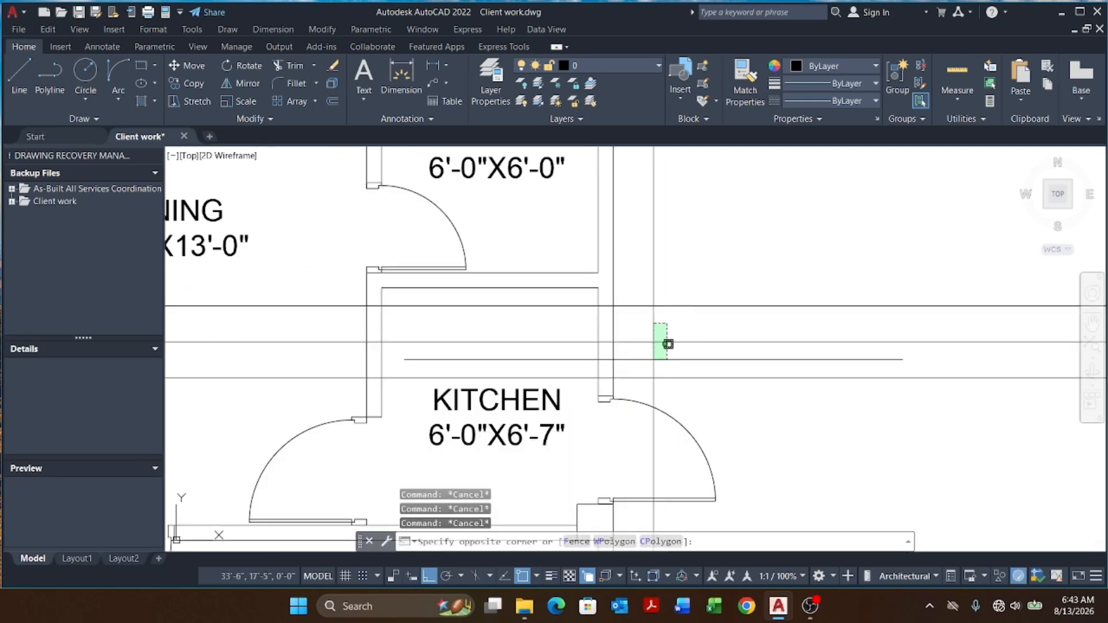
{"action": "left_click", "coordinate": [652, 363]}
{"action": "key", "text": "Delete"}
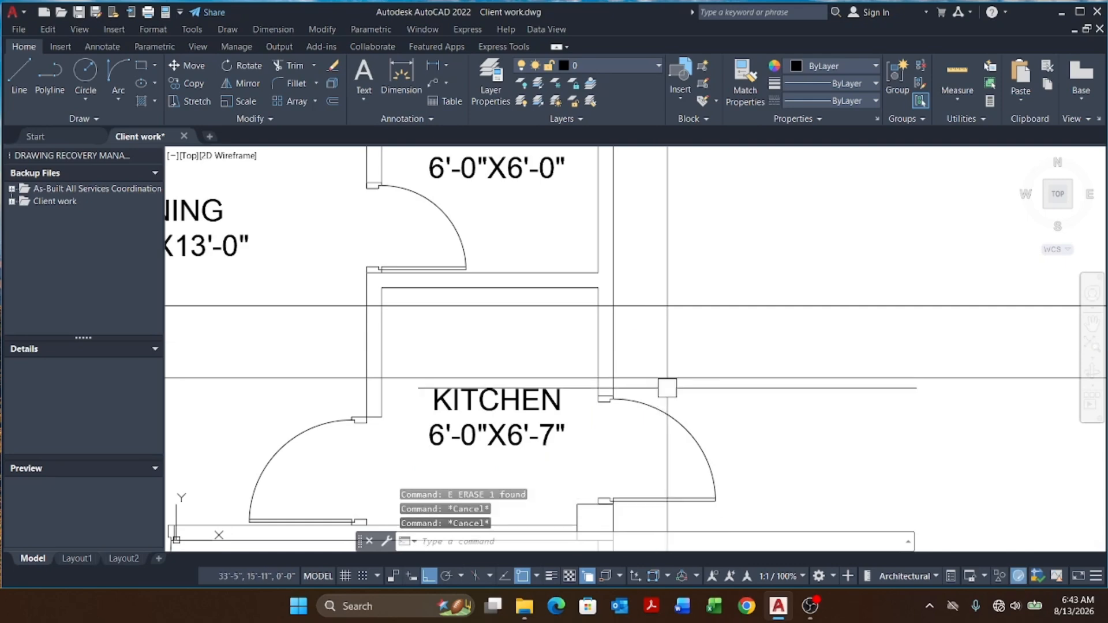
Step: Trim the right kitchen's east wall between the two construction lines and erase both lines
{"action": "type", "text": "tr"}
{"action": "key", "text": "Return"}
{"action": "scroll", "coordinate": [642, 371], "scroll_direction": "up", "scroll_amount": 2}
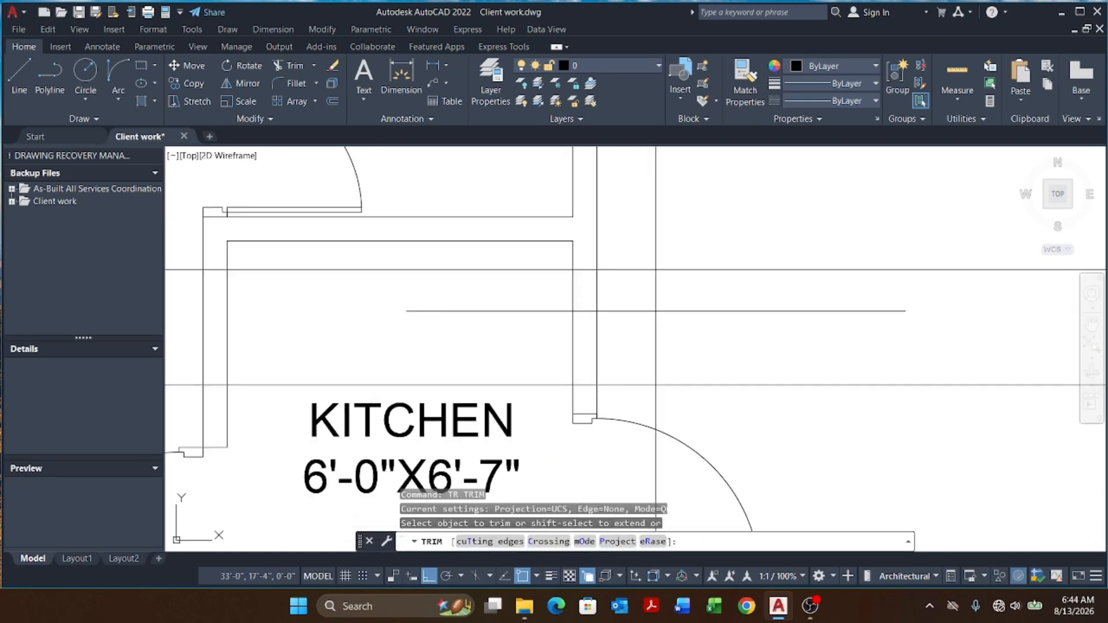
{"action": "scroll", "coordinate": [679, 293], "scroll_direction": "down", "scroll_amount": 6}
{"action": "key", "text": "Escape"}
{"action": "left_click", "coordinate": [732, 266]}
{"action": "left_click", "coordinate": [693, 360]}
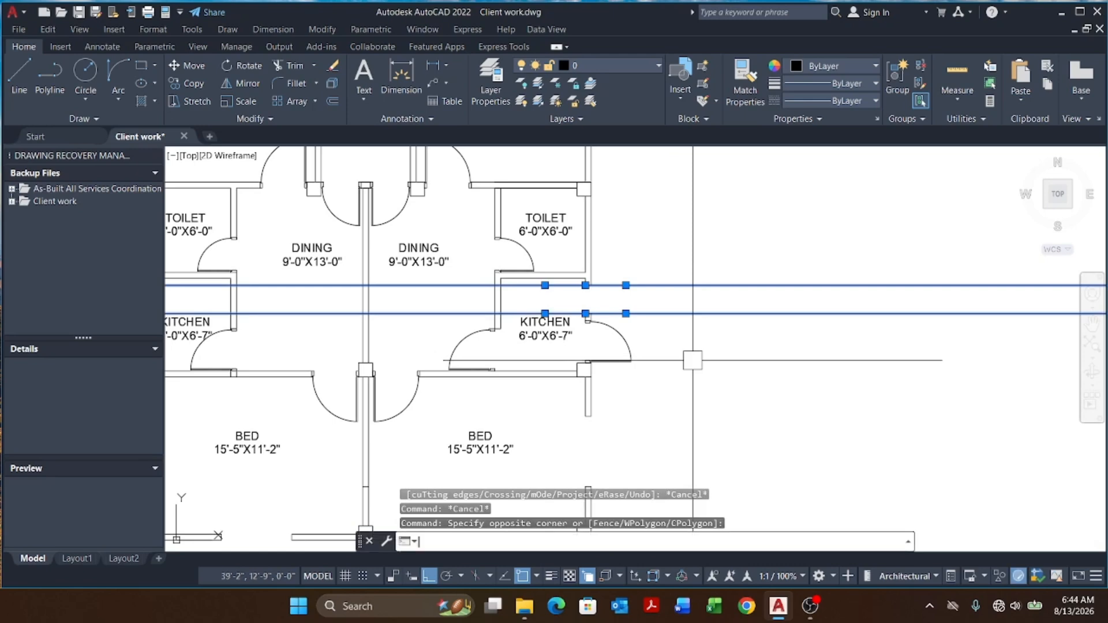
{"action": "type", "text": "e"}
{"action": "key", "text": "Return"}
{"action": "key", "text": "Escape"}
Step: Draw a short polyline closing the cut upper end of the right kitchen's east wall
{"action": "type", "text": "pl"}
{"action": "key", "text": "Return"}
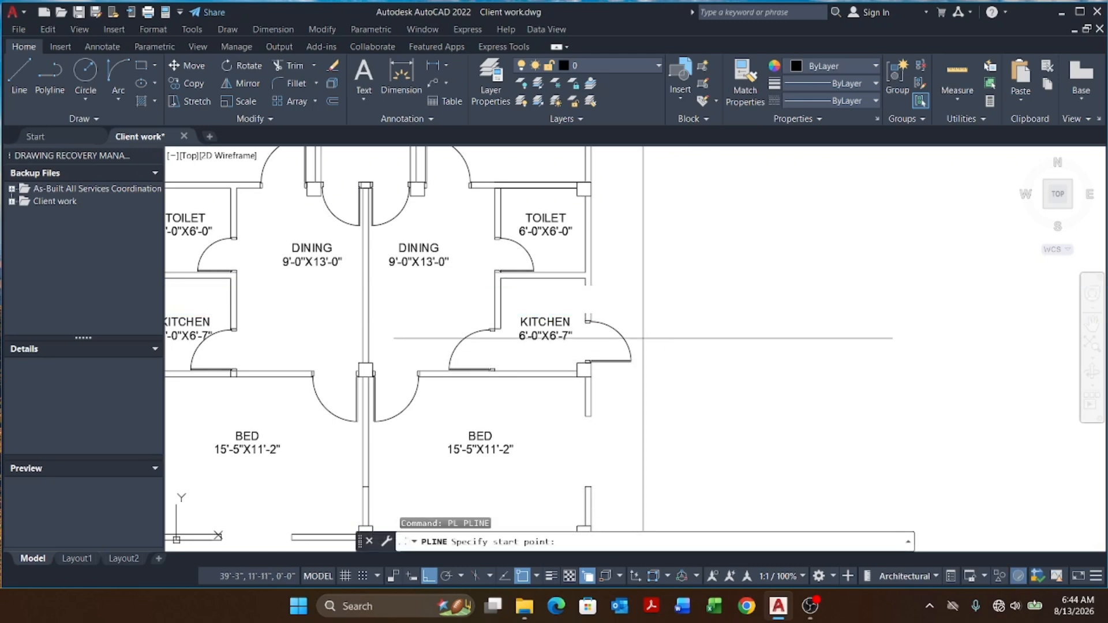
{"action": "scroll", "coordinate": [610, 383], "scroll_direction": "up", "scroll_amount": 5}
{"action": "left_click", "coordinate": [523, 297]}
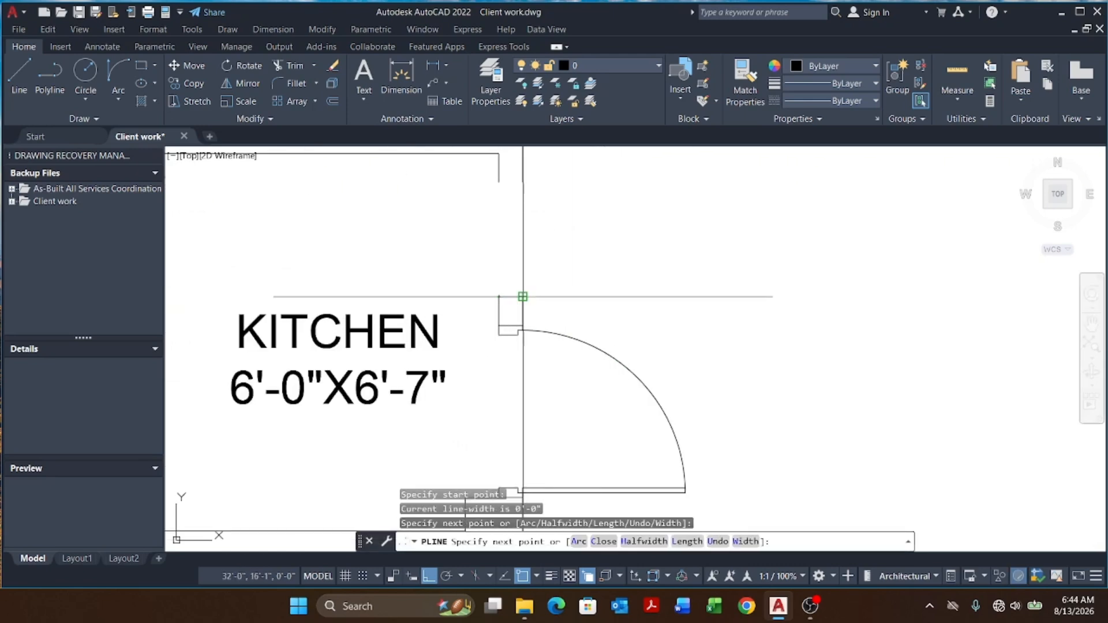
{"action": "scroll", "coordinate": [524, 291], "scroll_direction": "down", "scroll_amount": 3}
{"action": "scroll", "coordinate": [545, 277], "scroll_direction": "up", "scroll_amount": 3}
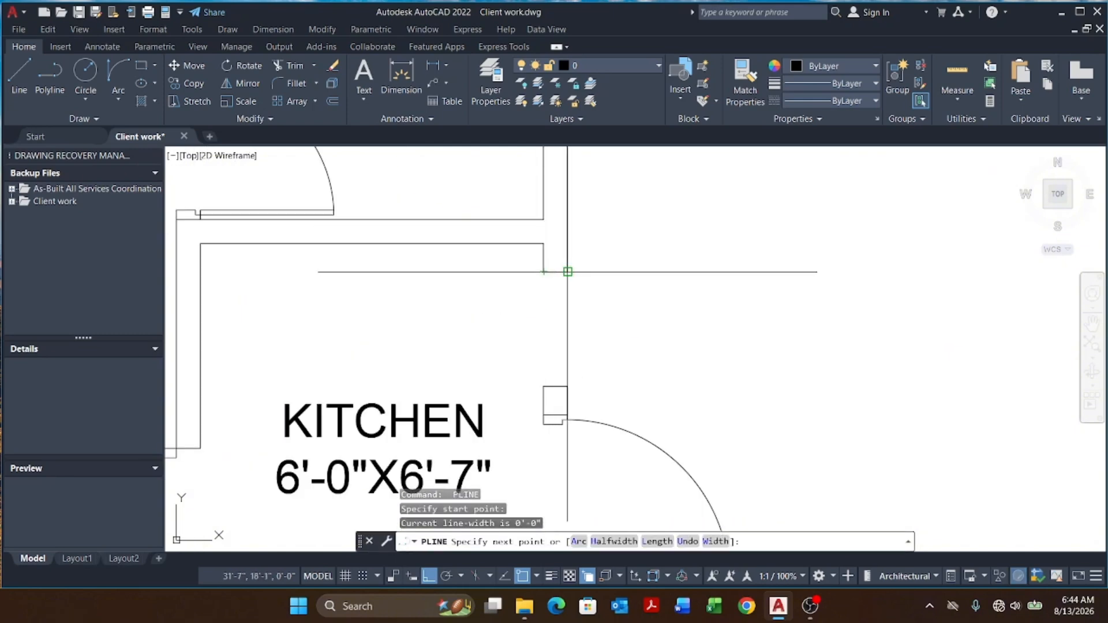
{"action": "key", "text": "Escape"}
{"action": "key", "text": "Escape"}
{"action": "key", "text": "Escape"}
Step: Match the new wall-end polyline's properties to the adjacent wall line
{"action": "type", "text": "ma"}
{"action": "key", "text": "Return"}
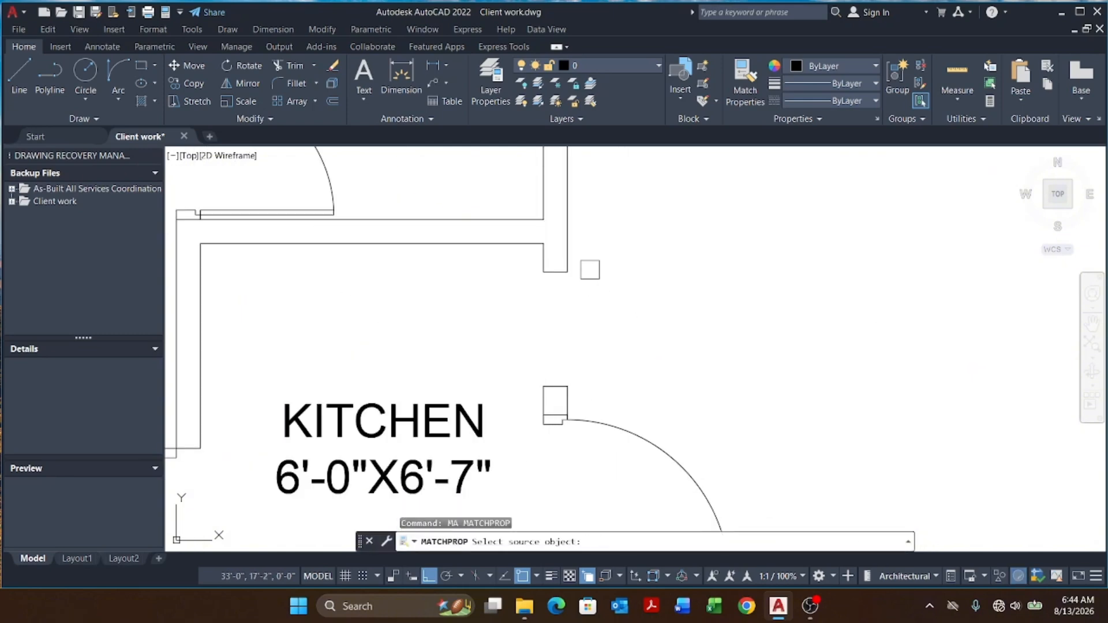
{"action": "scroll", "coordinate": [579, 259], "scroll_direction": "up", "scroll_amount": 4}
{"action": "left_click", "coordinate": [557, 260]}
{"action": "left_click", "coordinate": [420, 280]}
{"action": "scroll", "coordinate": [468, 264], "scroll_direction": "down", "scroll_amount": 6}
{"action": "scroll", "coordinate": [554, 352], "scroll_direction": "up", "scroll_amount": 2}
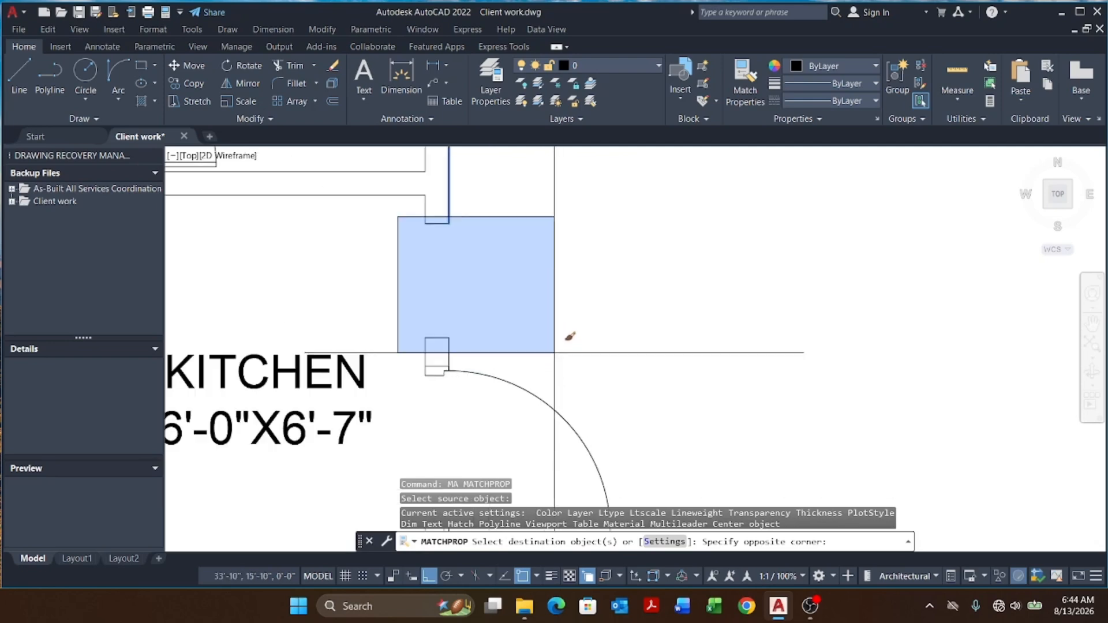
{"action": "left_click", "coordinate": [554, 352]}
{"action": "key", "text": "Escape"}
{"action": "key", "text": "Escape"}
{"action": "scroll", "coordinate": [602, 347], "scroll_direction": "down", "scroll_amount": 7}
{"action": "middle_click_drag", "start_coordinate": [692, 407], "coordinate": [695, 417]}
{"action": "key", "text": "Escape"}
{"action": "key", "text": "Escape"}
{"action": "scroll", "coordinate": [587, 349], "scroll_direction": "up", "scroll_amount": 8}
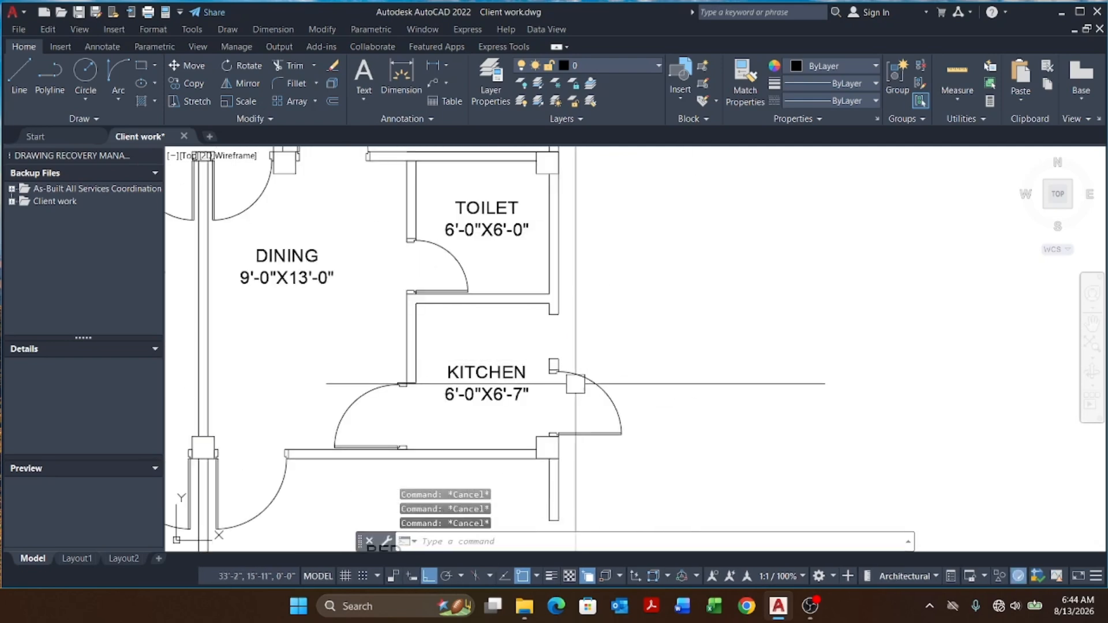
{"action": "scroll", "coordinate": [622, 327], "scroll_direction": "down", "scroll_amount": 8}
{"action": "middle_click_drag", "start_coordinate": [662, 384], "coordinate": [664, 399]}
{"action": "scroll", "coordinate": [416, 398], "scroll_direction": "up", "scroll_amount": 2}
{"action": "middle_click_drag", "start_coordinate": [483, 386], "coordinate": [555, 439]}
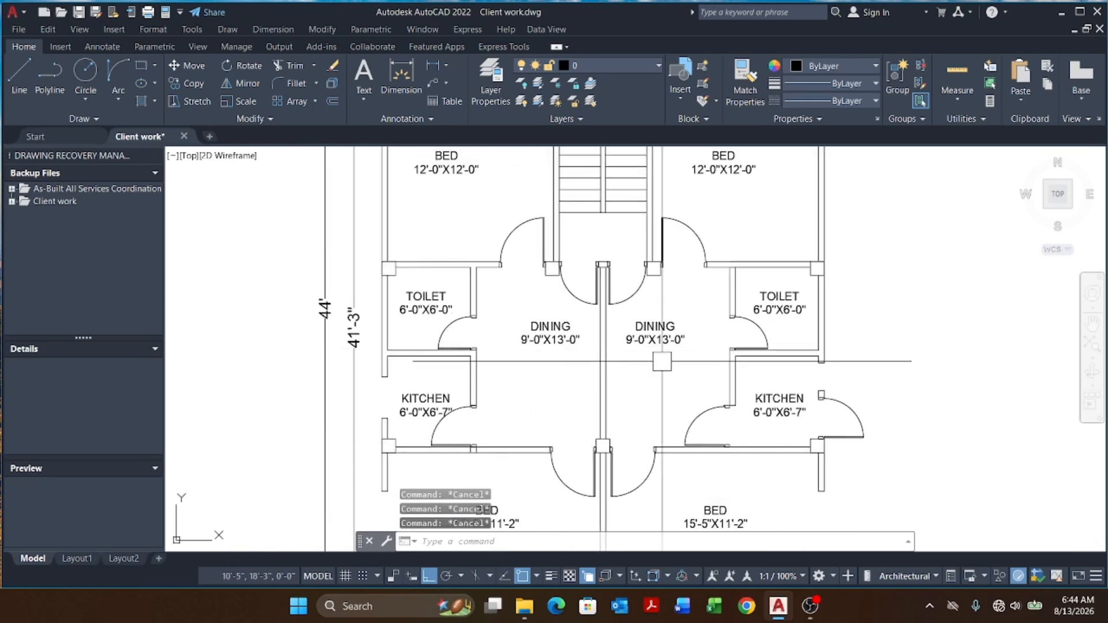
Step: Draw a horizontal construction line across the right toilet's east wall
{"action": "middle_click_drag", "start_coordinate": [718, 356], "coordinate": [637, 355]}
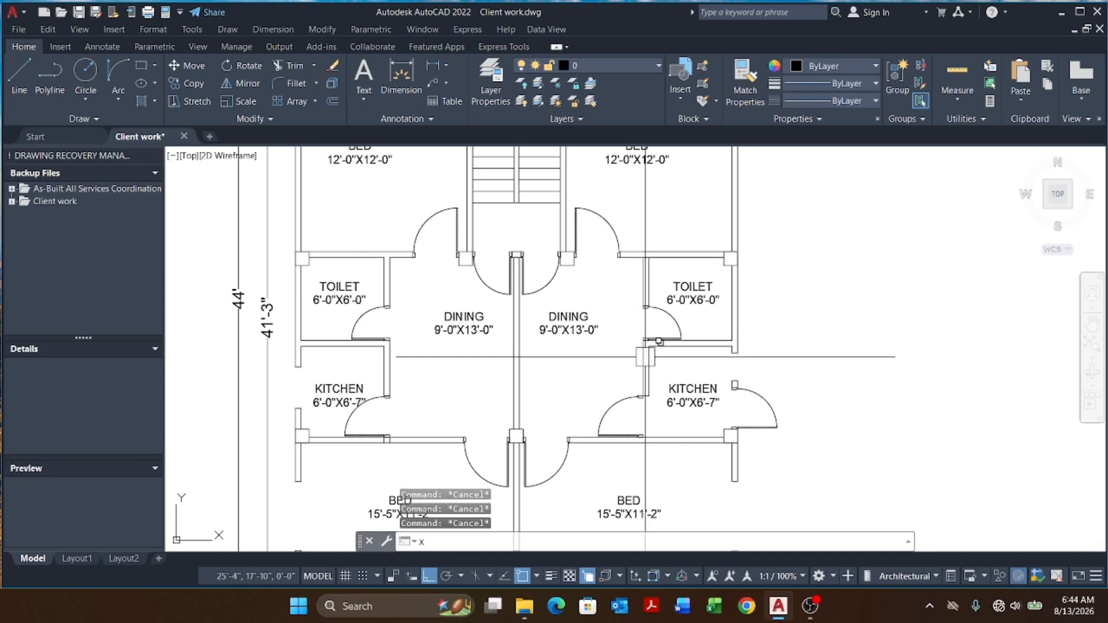
{"action": "type", "text": "l"}
{"action": "key", "text": "Return"}
{"action": "type", "text": "h"}
{"action": "key", "text": "Return"}
{"action": "scroll", "coordinate": [760, 301], "scroll_direction": "up", "scroll_amount": 2}
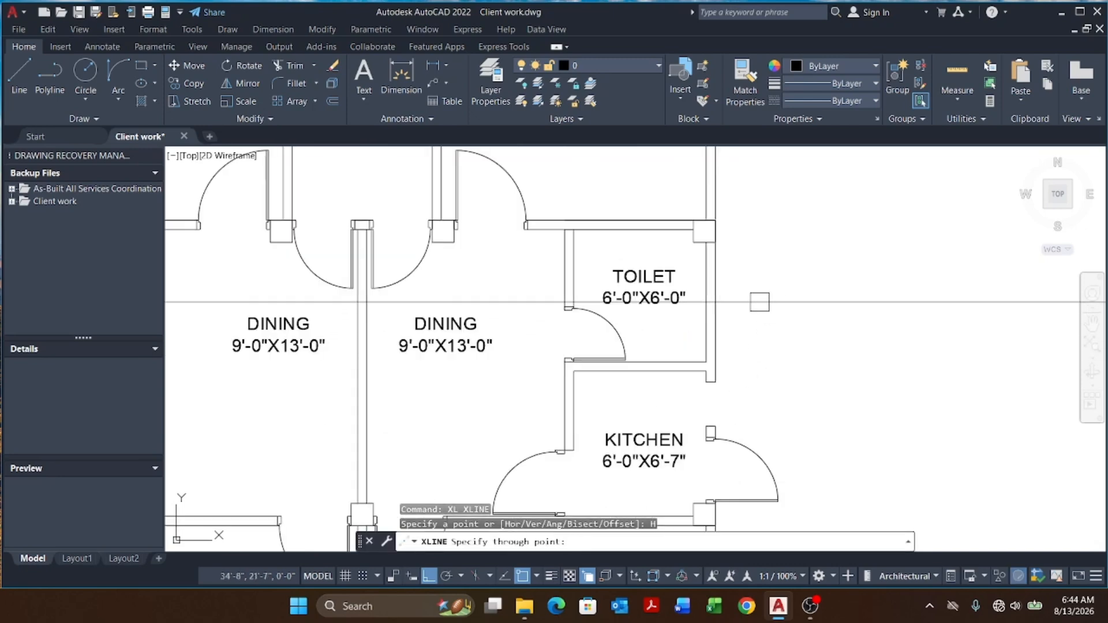
{"action": "left_click", "coordinate": [707, 301]}
{"action": "key", "text": "Escape"}
{"action": "key", "text": "Escape"}
{"action": "key", "text": "Escape"}
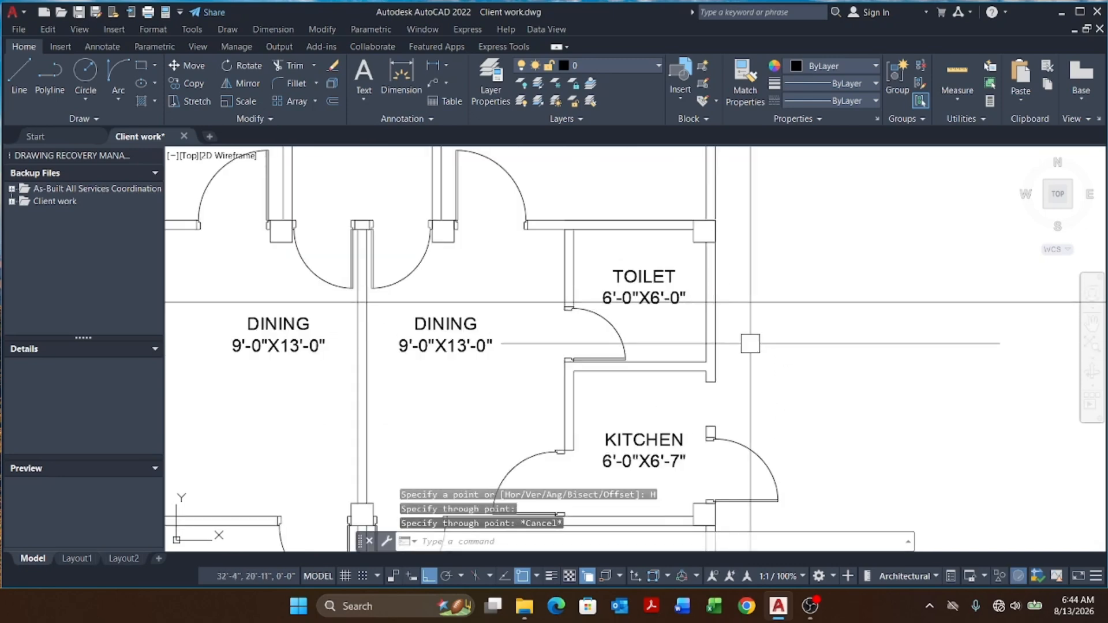
Step: Offset the toilet construction line 6 inches upward and erase the original line
{"action": "type", "text": "o"}
{"action": "key", "text": "Return"}
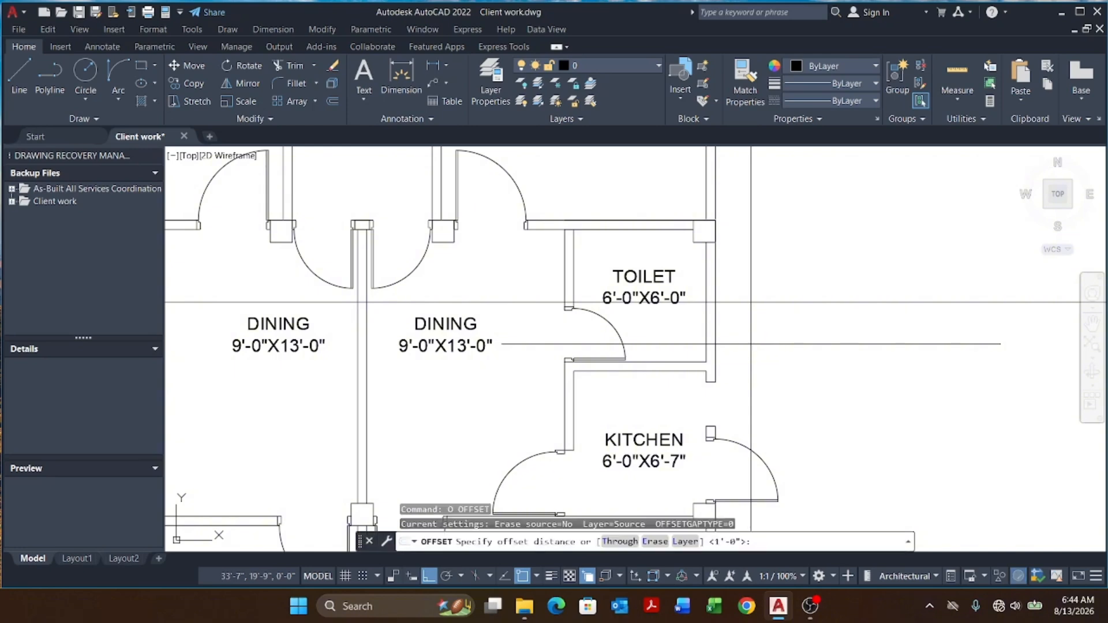
{"action": "key", "text": "Return"}
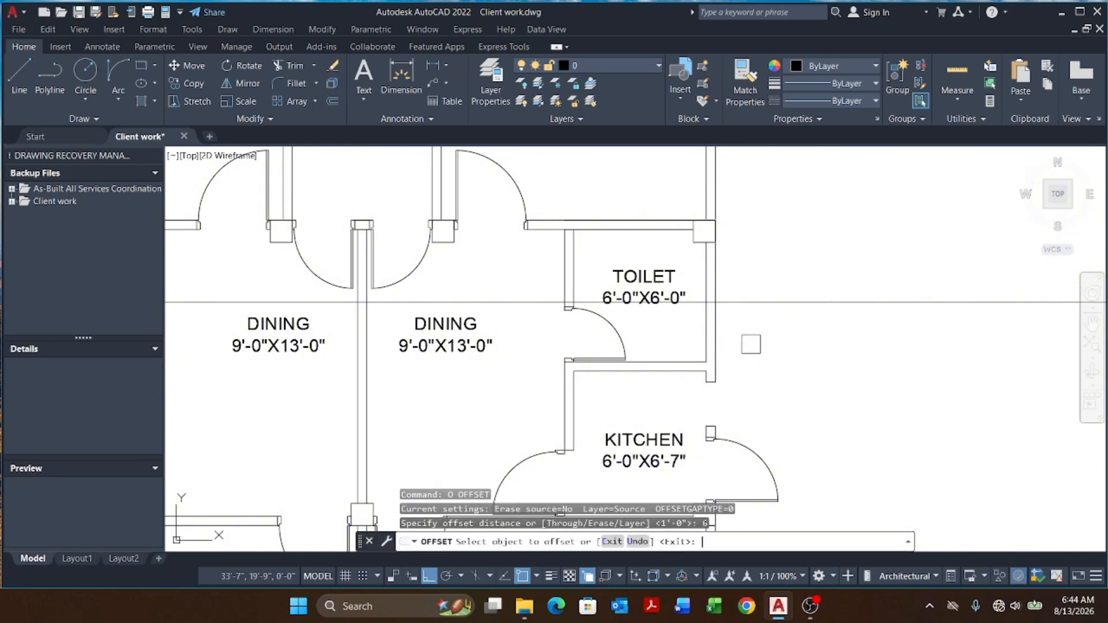
{"action": "left_click", "coordinate": [783, 301]}
{"action": "left_click", "coordinate": [794, 273]}
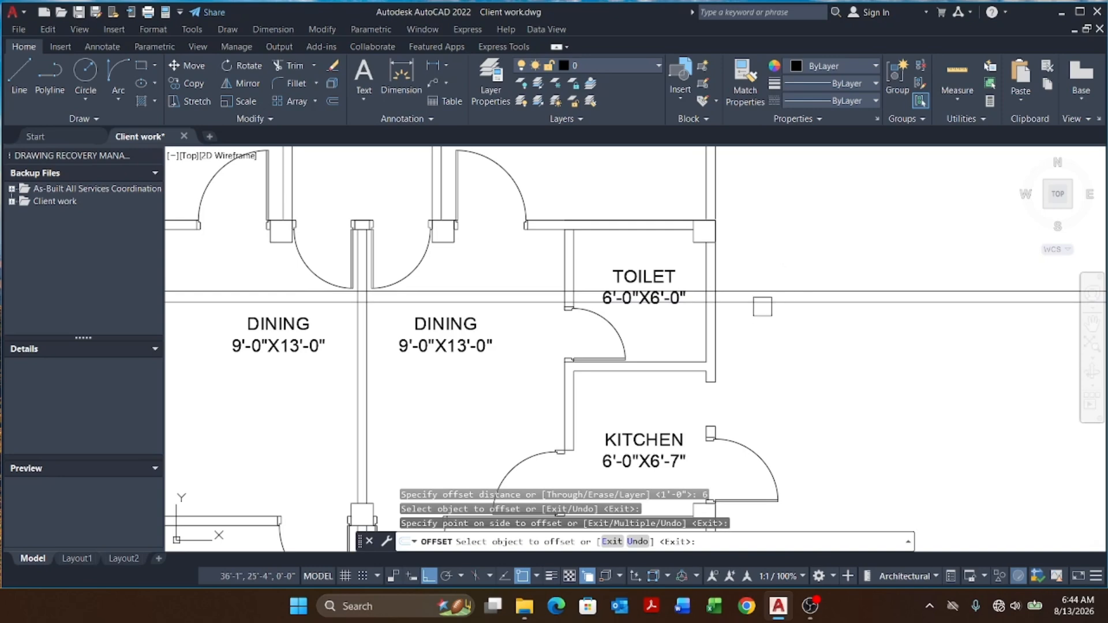
{"action": "key", "text": "Escape"}
{"action": "key", "text": "Escape"}
{"action": "scroll", "coordinate": [736, 304], "scroll_direction": "up", "scroll_amount": 4}
{"action": "left_click", "coordinate": [735, 301]}
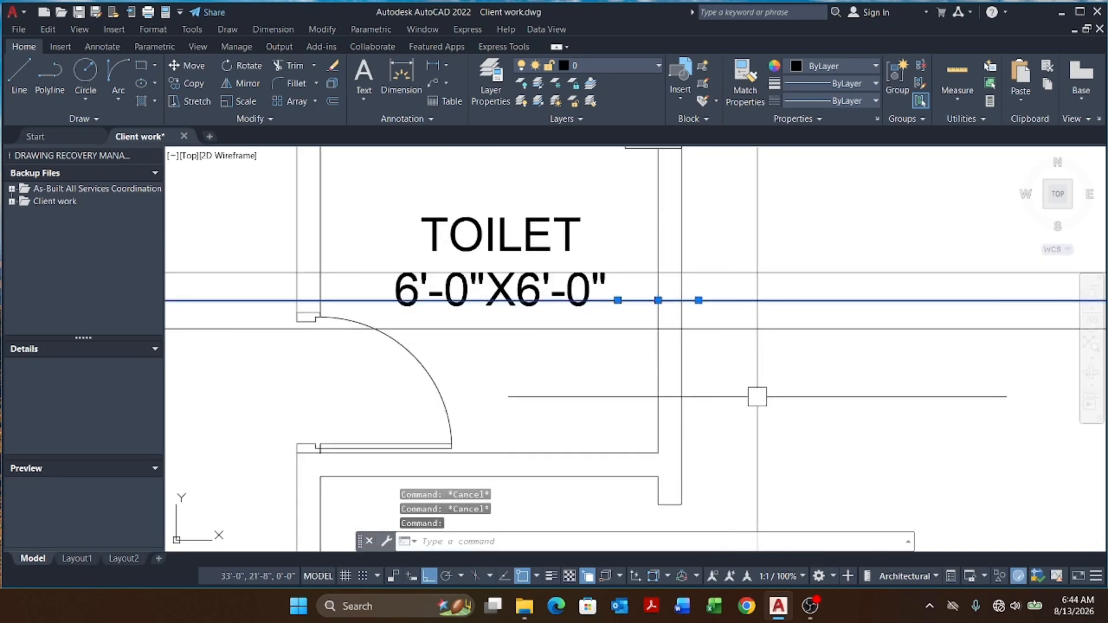
{"action": "key", "text": "Return"}
{"action": "key", "text": "Escape"}
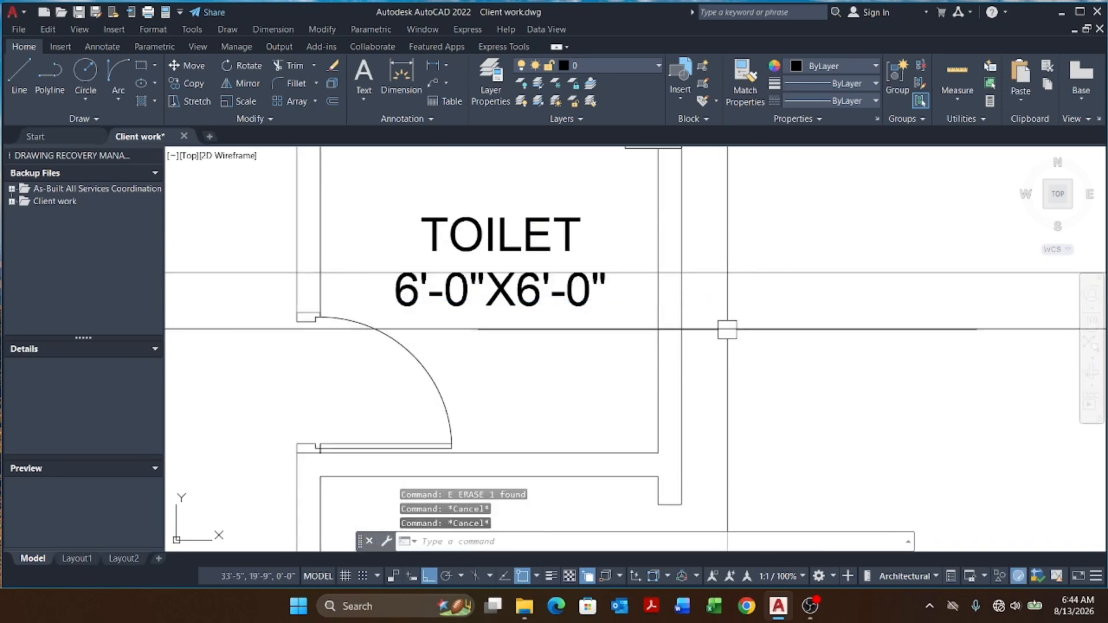
{"action": "left_click", "coordinate": [725, 314]}
{"action": "left_click", "coordinate": [713, 371]}
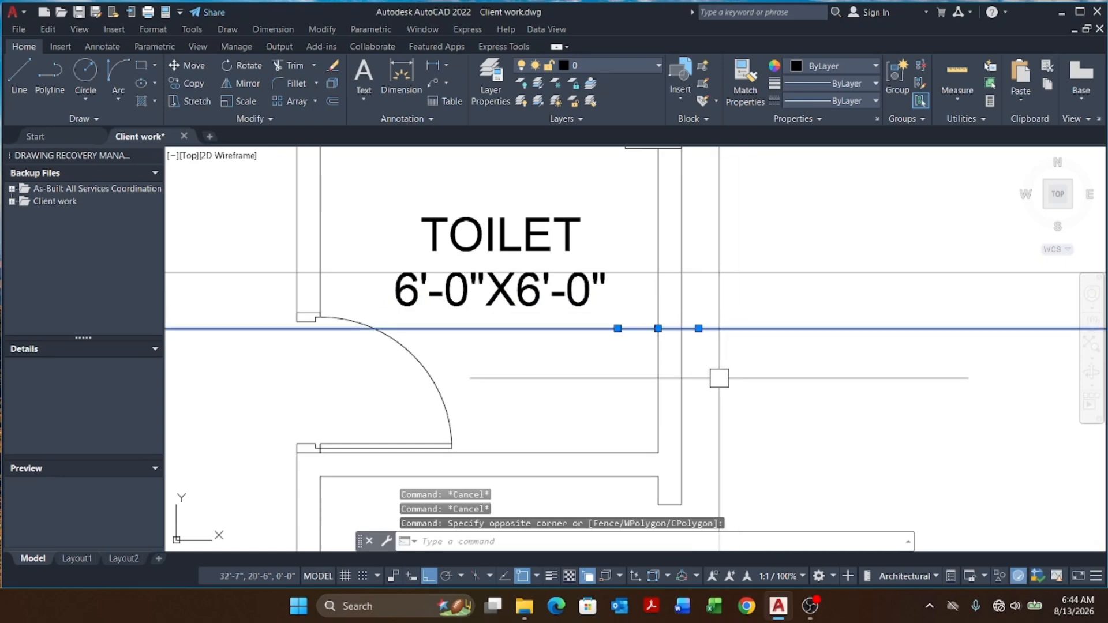
{"action": "type", "text": "m"}
{"action": "key", "text": "Return"}
{"action": "left_click", "coordinate": [721, 375]}
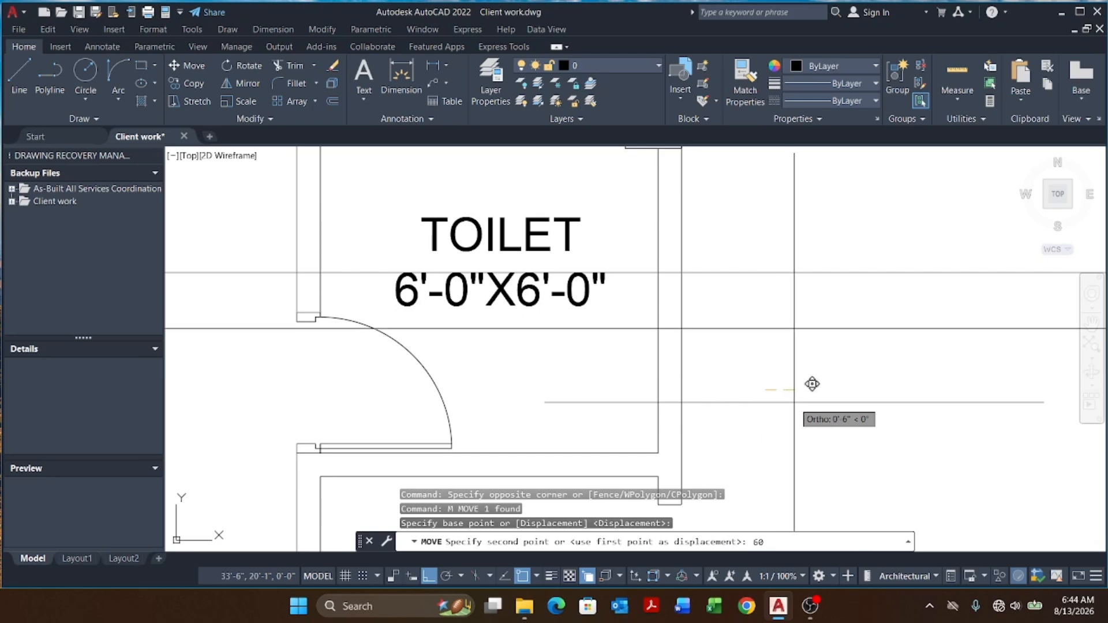
{"action": "key", "text": "Escape"}
{"action": "key", "text": "Escape"}
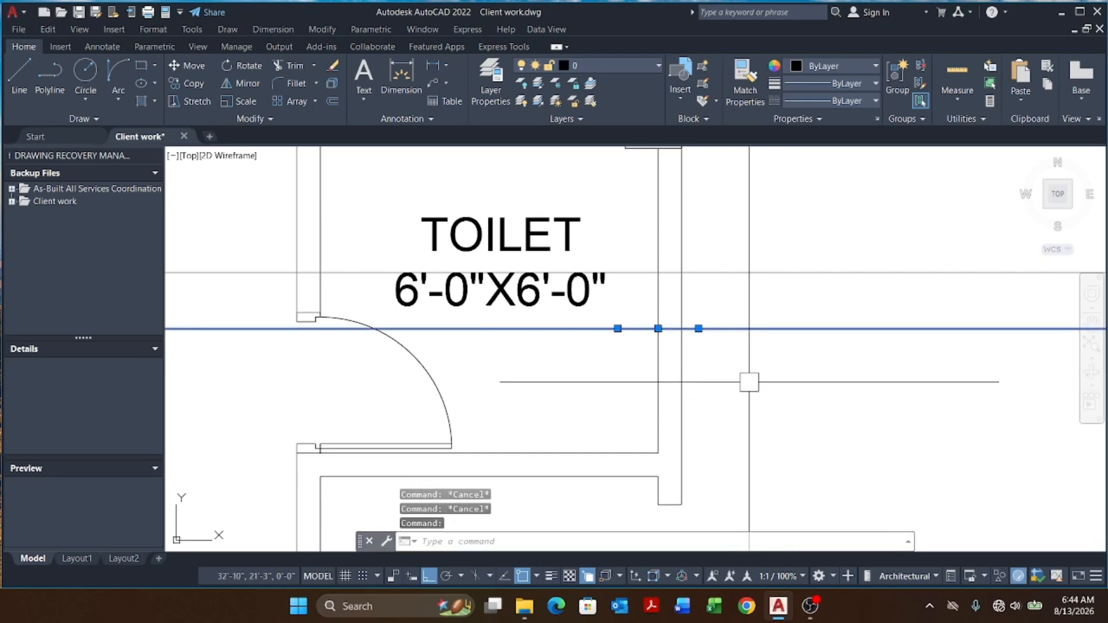
Step: Move the lower toilet construction line 6 inches down and the upper one 6 inches up
{"action": "type", "text": "m"}
{"action": "key", "text": "Return"}
{"action": "left_click", "coordinate": [777, 370]}
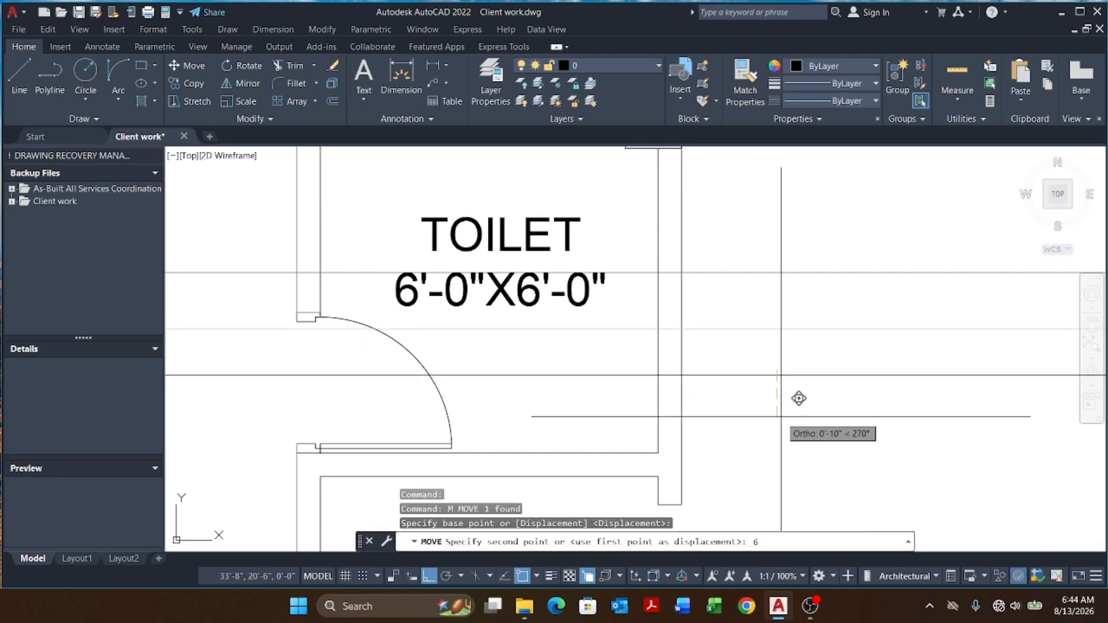
{"action": "key", "text": "space"}
{"action": "left_click", "coordinate": [763, 277]}
{"action": "key", "text": "space"}
{"action": "left_click", "coordinate": [786, 333]}
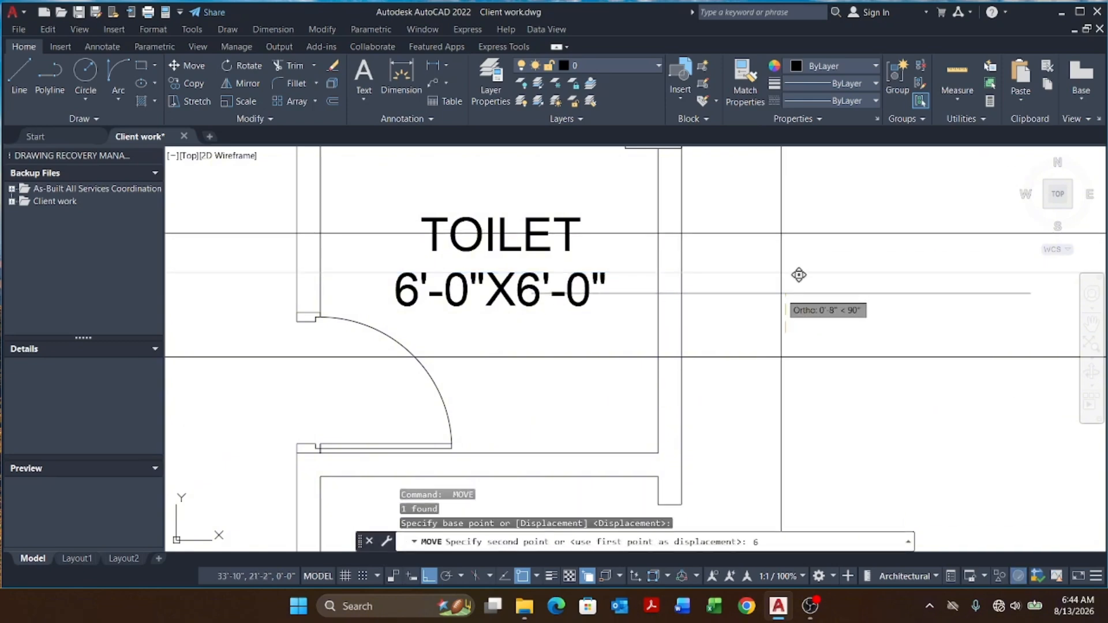
{"action": "key", "text": "Return"}
{"action": "key", "text": "Escape"}
{"action": "key", "text": "Escape"}
{"action": "key", "text": "Escape"}
Step: Trim both toilets' outer walls between the two construction lines
{"action": "scroll", "coordinate": [741, 352], "scroll_direction": "down", "scroll_amount": 6}
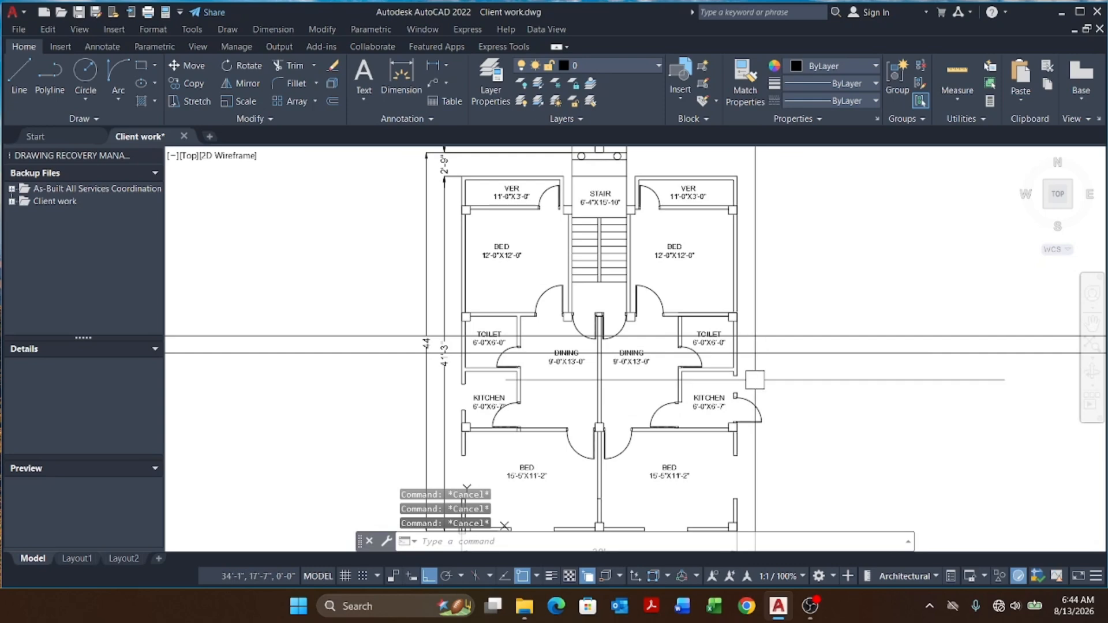
{"action": "scroll", "coordinate": [756, 352], "scroll_direction": "up", "scroll_amount": 5}
{"action": "type", "text": "TR"}
{"action": "key", "text": "Return"}
{"action": "scroll", "coordinate": [718, 355], "scroll_direction": "up", "scroll_amount": 4}
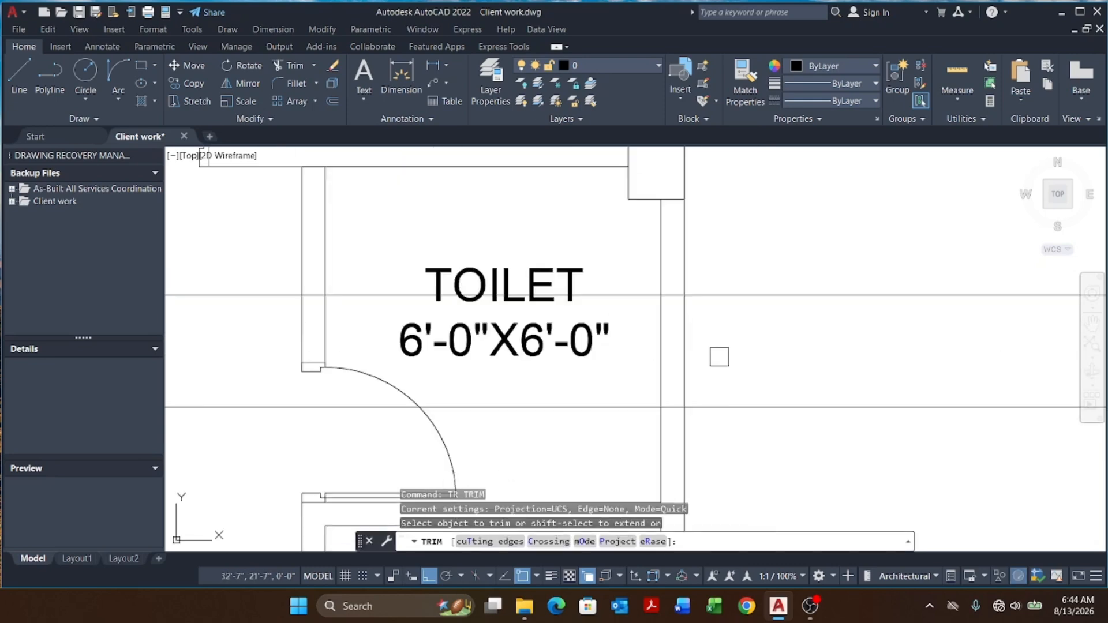
{"action": "left_click_drag", "start_coordinate": [749, 344], "coordinate": [651, 369]}
{"action": "scroll", "coordinate": [830, 314], "scroll_direction": "down", "scroll_amount": 6}
{"action": "scroll", "coordinate": [293, 321], "scroll_direction": "up", "scroll_amount": 6}
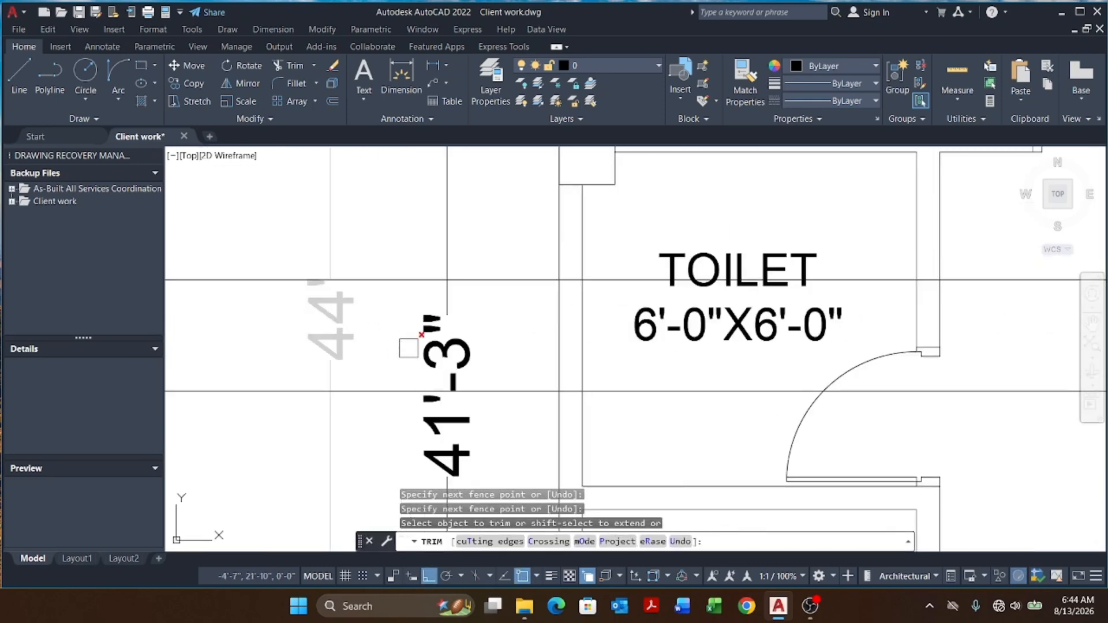
{"action": "left_click_drag", "start_coordinate": [508, 355], "coordinate": [593, 341]}
{"action": "left_click", "coordinate": [593, 341]}
{"action": "scroll", "coordinate": [495, 313], "scroll_direction": "down", "scroll_amount": 10}
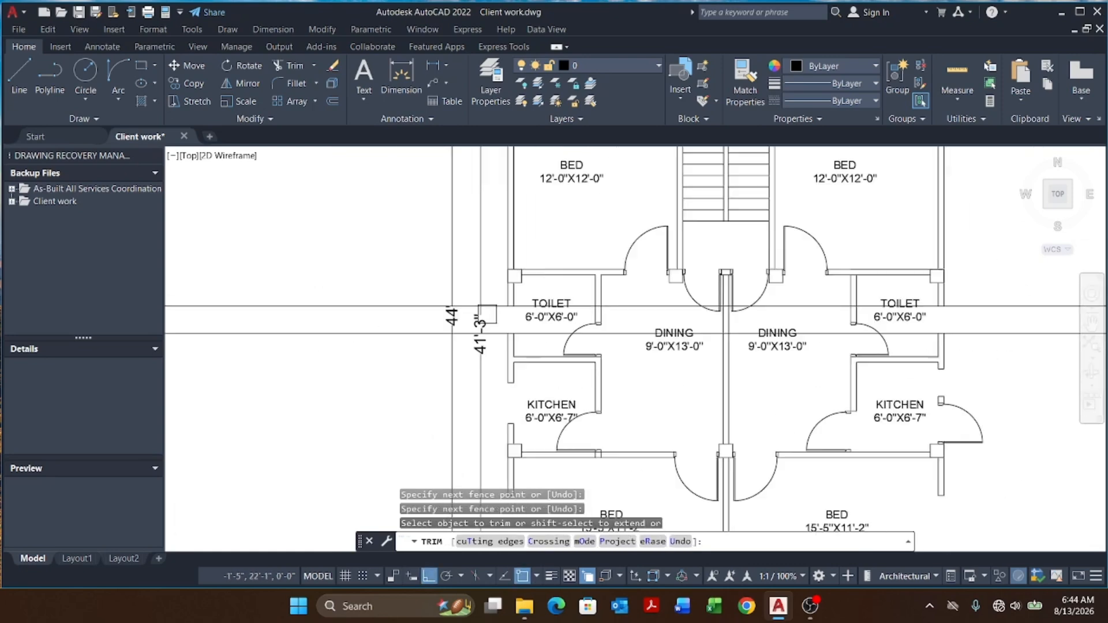
{"action": "key", "text": "Escape"}
{"action": "key", "text": "Escape"}
{"action": "key", "text": "Escape"}
Step: Erase both toilet construction lines
{"action": "left_click", "coordinate": [843, 284]}
{"action": "left_click", "coordinate": [771, 376]}
{"action": "type", "text": "e"}
{"action": "key", "text": "Return"}
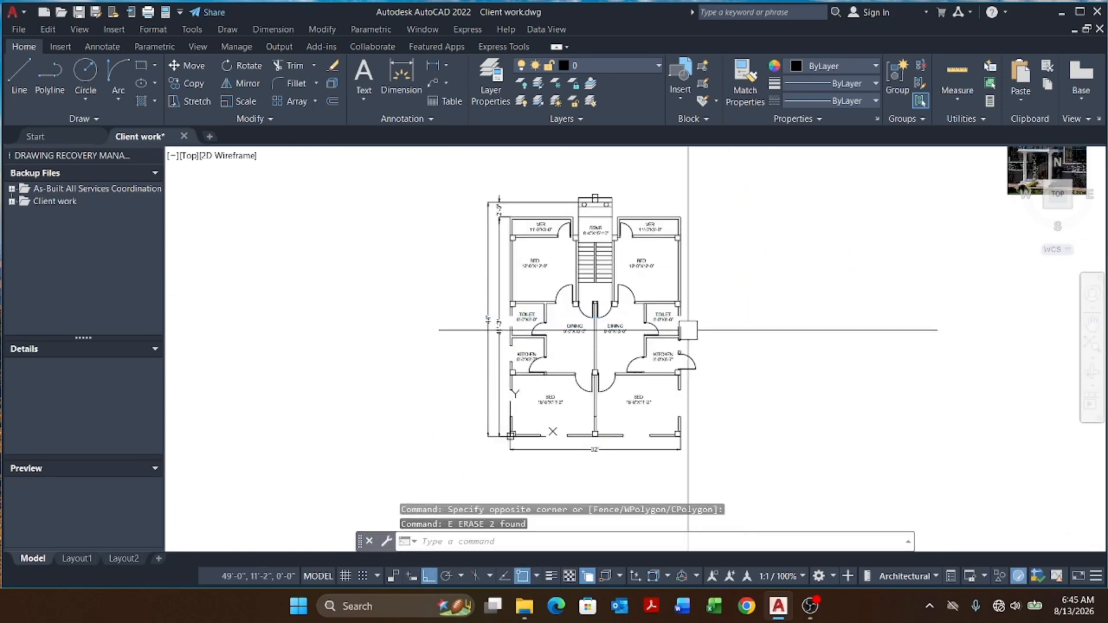
Step: Draw short polylines closing both cut ends of the right toilet's east wall
{"action": "scroll", "coordinate": [710, 329], "scroll_direction": "up", "scroll_amount": 5}
{"action": "key", "text": "Return"}
{"action": "scroll", "coordinate": [662, 284], "scroll_direction": "up", "scroll_amount": 5}
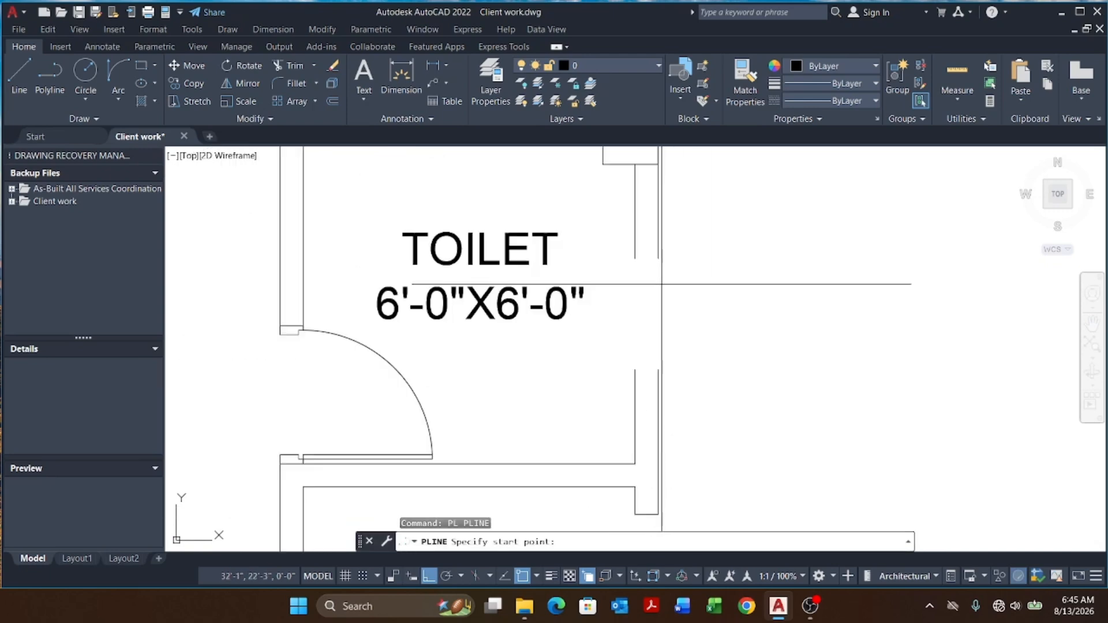
{"action": "left_click", "coordinate": [635, 259]}
{"action": "left_click", "coordinate": [658, 259]}
{"action": "key", "text": "Escape"}
{"action": "key", "text": "Return"}
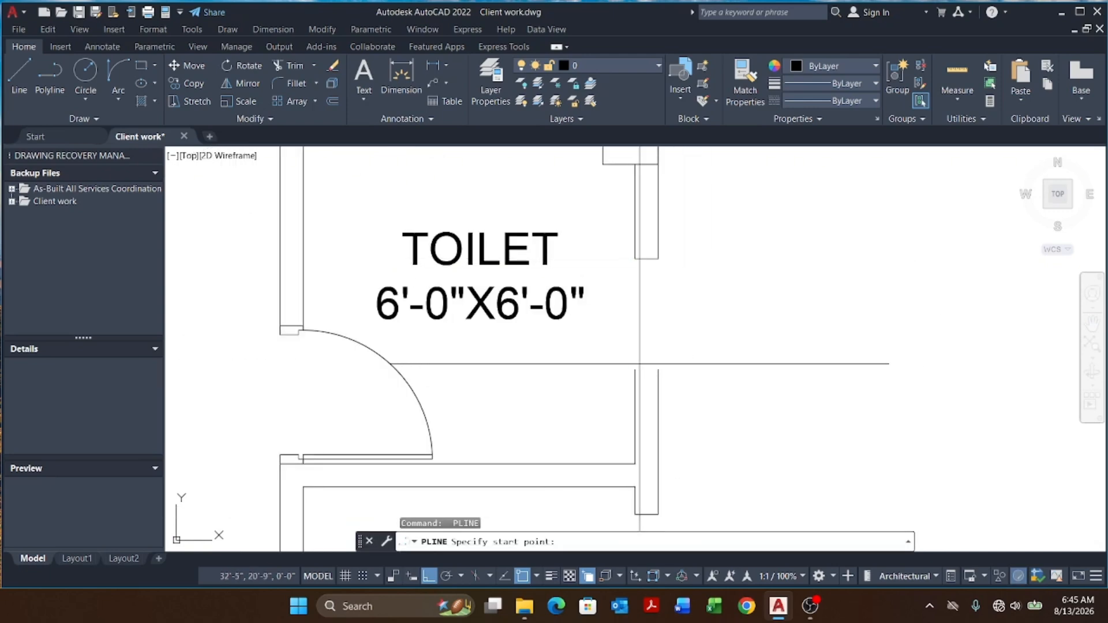
{"action": "left_click", "coordinate": [635, 368]}
{"action": "left_click", "coordinate": [658, 369]}
{"action": "key", "text": "Escape"}
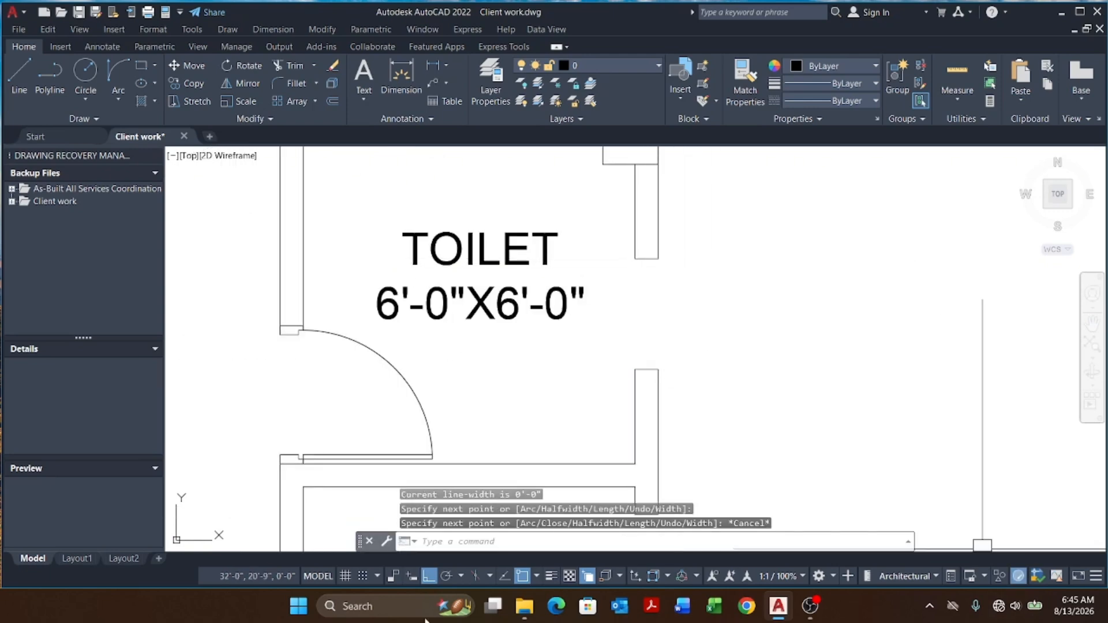
Step: Draw short polylines closing both cut ends of the left toilet's west wall
{"action": "scroll", "coordinate": [665, 398], "scroll_direction": "down", "scroll_amount": 5}
{"action": "scroll", "coordinate": [300, 372], "scroll_direction": "up", "scroll_amount": 6}
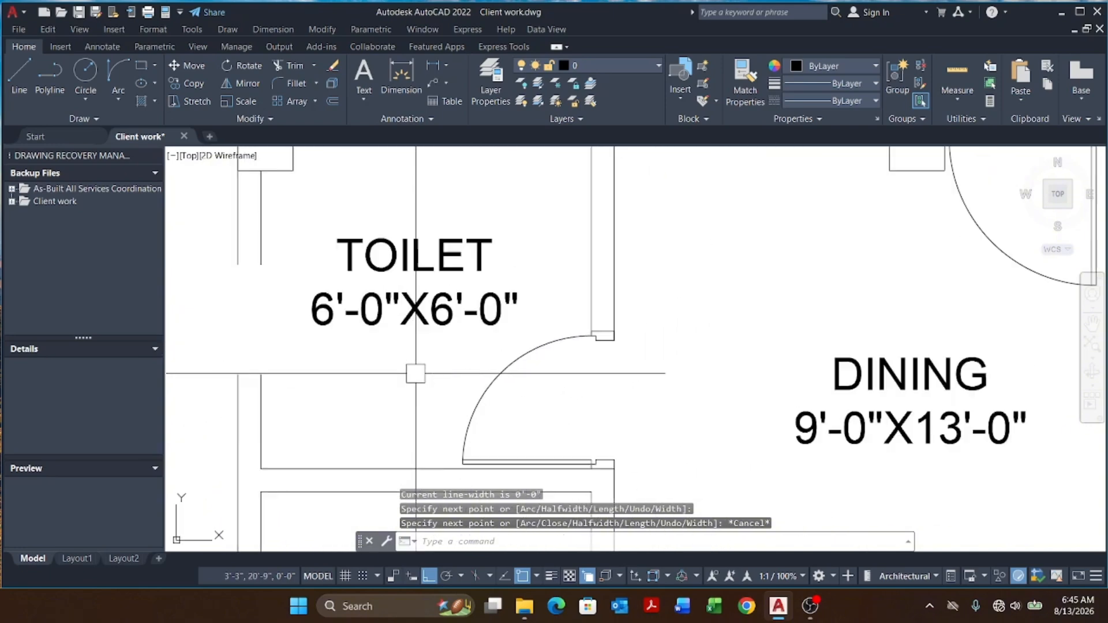
{"action": "middle_click_drag", "start_coordinate": [303, 370], "coordinate": [525, 371]}
{"action": "key", "text": "space"}
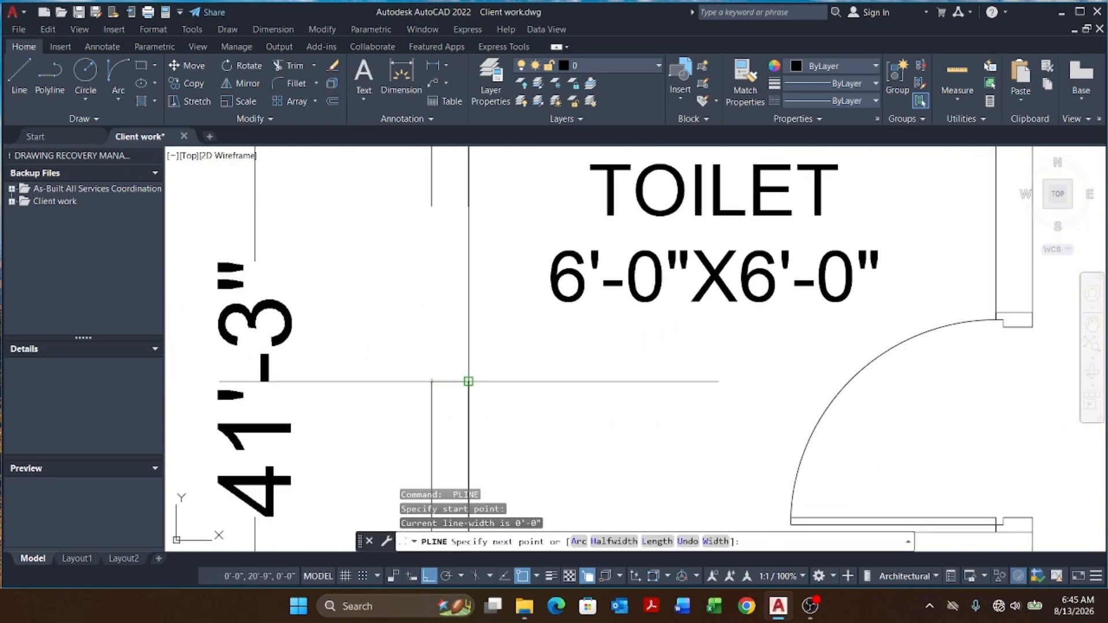
{"action": "left_click", "coordinate": [469, 382]}
{"action": "key", "text": "Escape"}
{"action": "scroll", "coordinate": [490, 393], "scroll_direction": "down", "scroll_amount": 4}
{"action": "scroll", "coordinate": [475, 326], "scroll_direction": "up", "scroll_amount": 4}
{"action": "key", "text": "space"}
{"action": "left_click", "coordinate": [463, 314]}
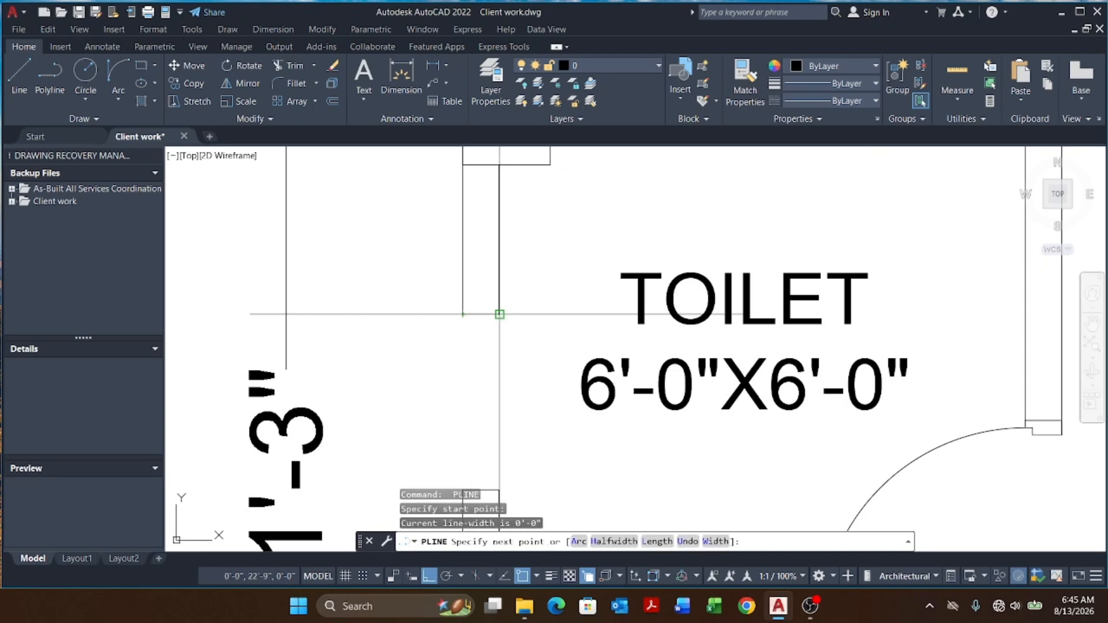
{"action": "left_click", "coordinate": [500, 315]}
{"action": "key", "text": "Escape"}
{"action": "key", "text": "Escape"}
Step: Match the wall's properties onto the new closing polylines of both toilets with Match Properties
{"action": "type", "text": "MA"}
{"action": "key", "text": "space"}
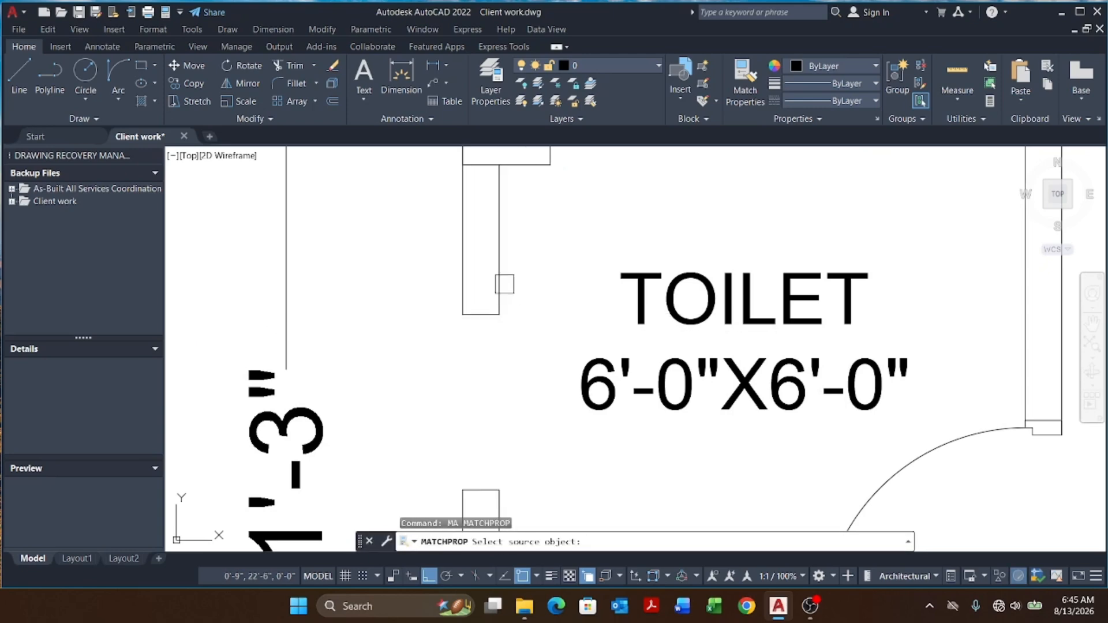
{"action": "left_click", "coordinate": [500, 281]}
{"action": "left_click", "coordinate": [391, 259]}
{"action": "scroll", "coordinate": [427, 268], "scroll_direction": "down", "scroll_amount": 4}
{"action": "left_click", "coordinate": [492, 410]}
{"action": "scroll", "coordinate": [411, 358], "scroll_direction": "down", "scroll_amount": 4}
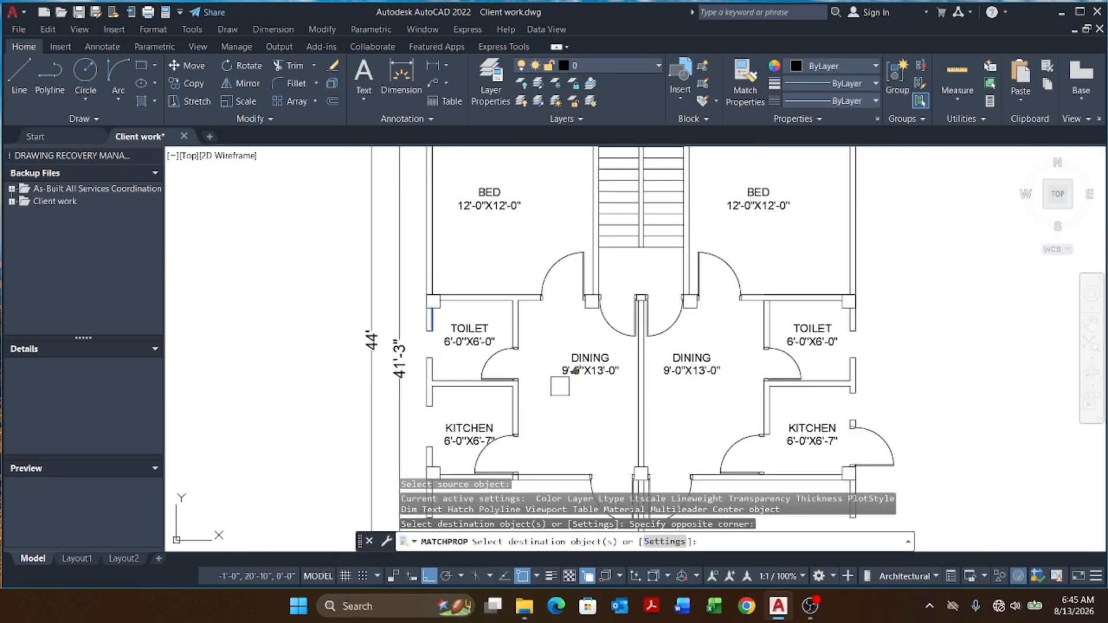
{"action": "scroll", "coordinate": [872, 352], "scroll_direction": "up", "scroll_amount": 8}
{"action": "left_click", "coordinate": [717, 221]}
{"action": "scroll", "coordinate": [797, 276], "scroll_direction": "down", "scroll_amount": 4}
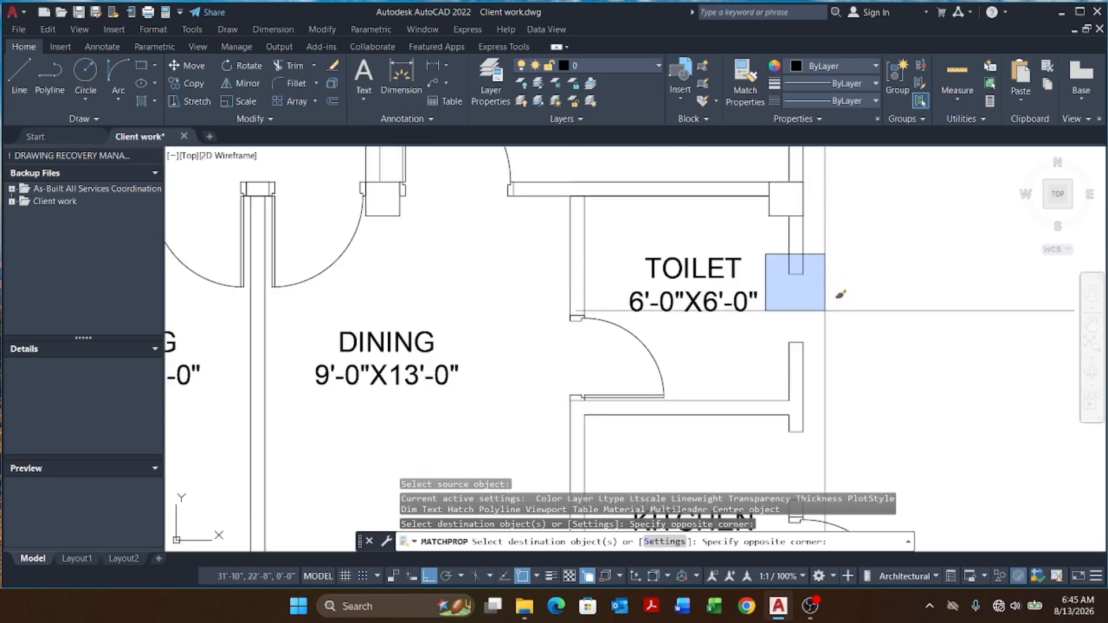
{"action": "left_click", "coordinate": [840, 382]}
{"action": "key", "text": "Escape"}
Step: Draw a horizontal construction line across the bedrooms' outer walls
{"action": "scroll", "coordinate": [733, 366], "scroll_direction": "down", "scroll_amount": 5}
{"action": "middle_click_drag", "start_coordinate": [733, 365], "coordinate": [730, 398]}
{"action": "key", "text": "Escape"}
{"action": "scroll", "coordinate": [639, 297], "scroll_direction": "down", "scroll_amount": 4}
{"action": "middle_click_drag", "start_coordinate": [638, 297], "coordinate": [621, 371]}
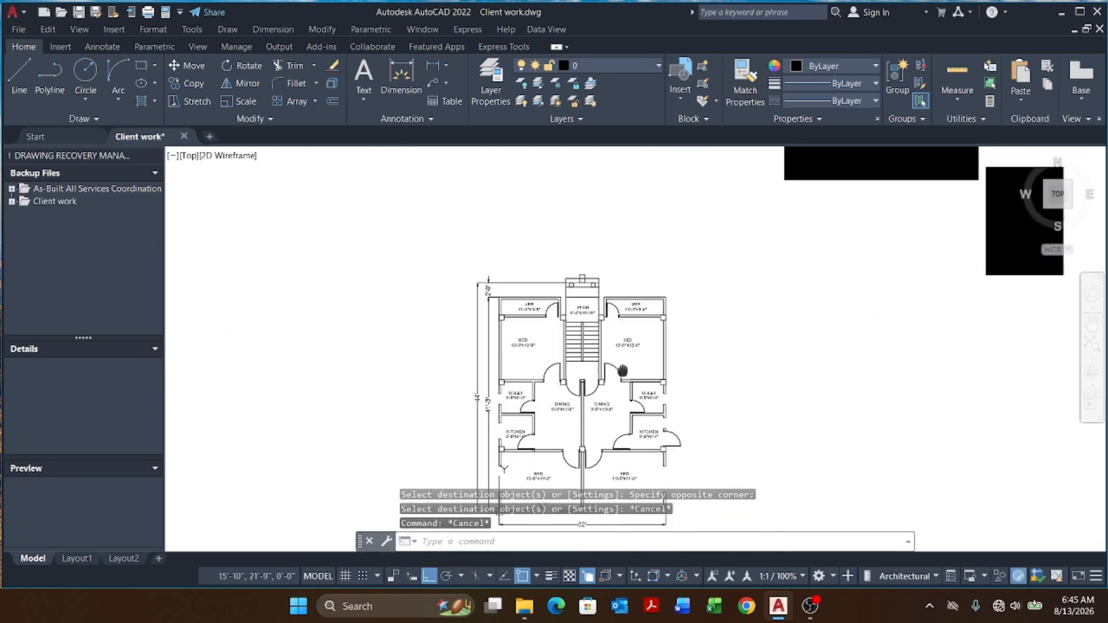
{"action": "key", "text": "Escape"}
{"action": "key", "text": "Escape"}
{"action": "scroll", "coordinate": [683, 350], "scroll_direction": "up", "scroll_amount": 4}
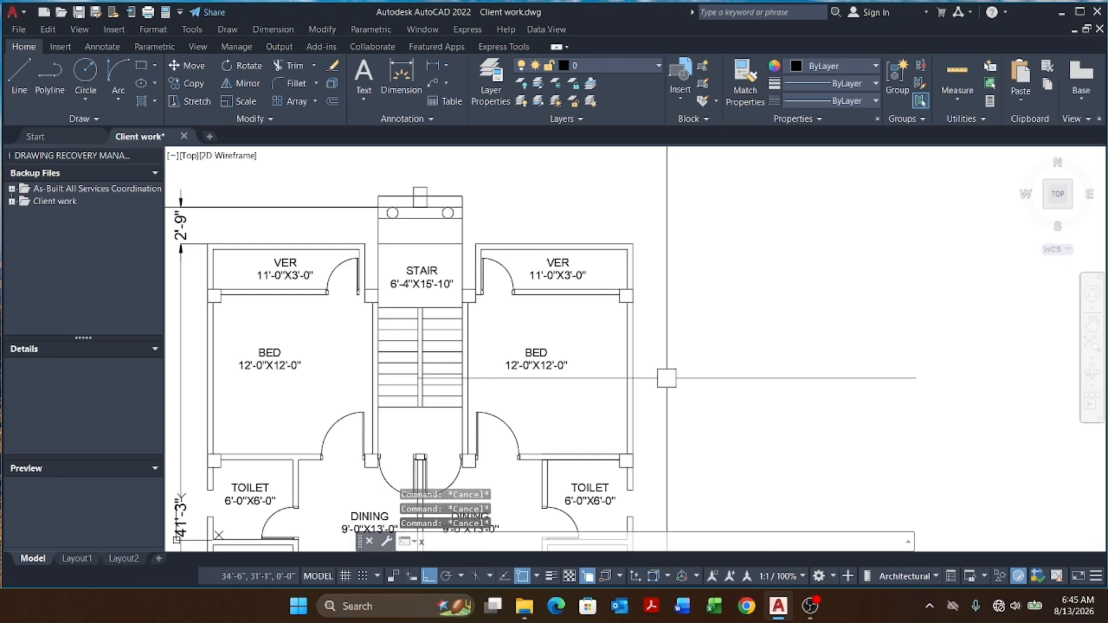
{"action": "type", "text": "xl"}
{"action": "key", "text": "Return"}
{"action": "type", "text": "h"}
{"action": "key", "text": "Return"}
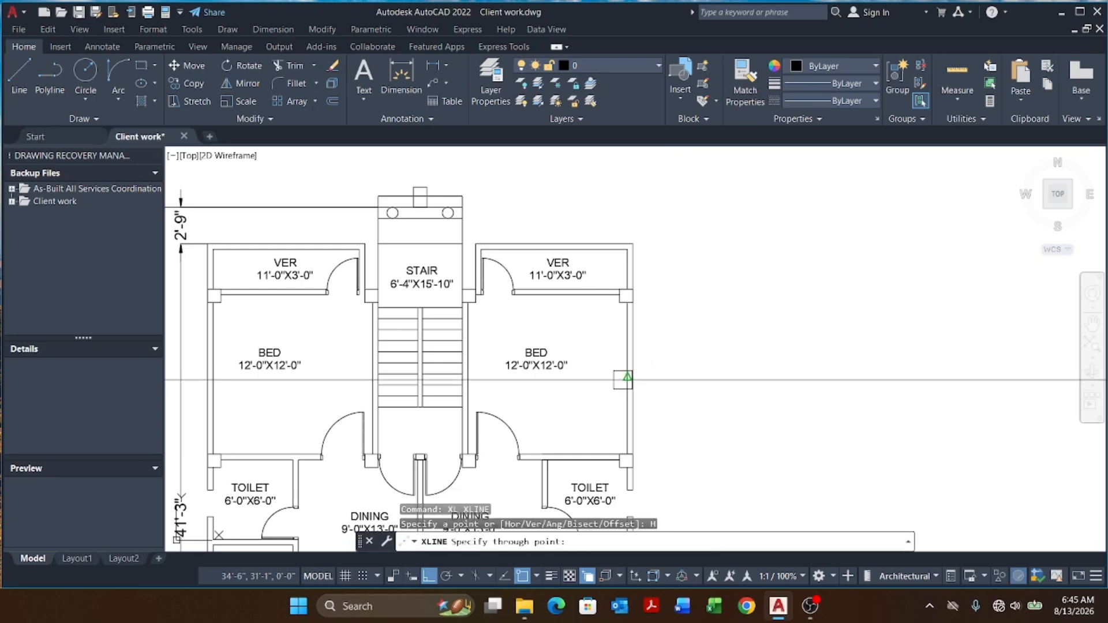
{"action": "key", "text": "Escape"}
{"action": "key", "text": "Escape"}
{"action": "key", "text": "Escape"}
{"action": "scroll", "coordinate": [700, 371], "scroll_direction": "down", "scroll_amount": 4}
{"action": "scroll", "coordinate": [664, 371], "scroll_direction": "up", "scroll_amount": 3}
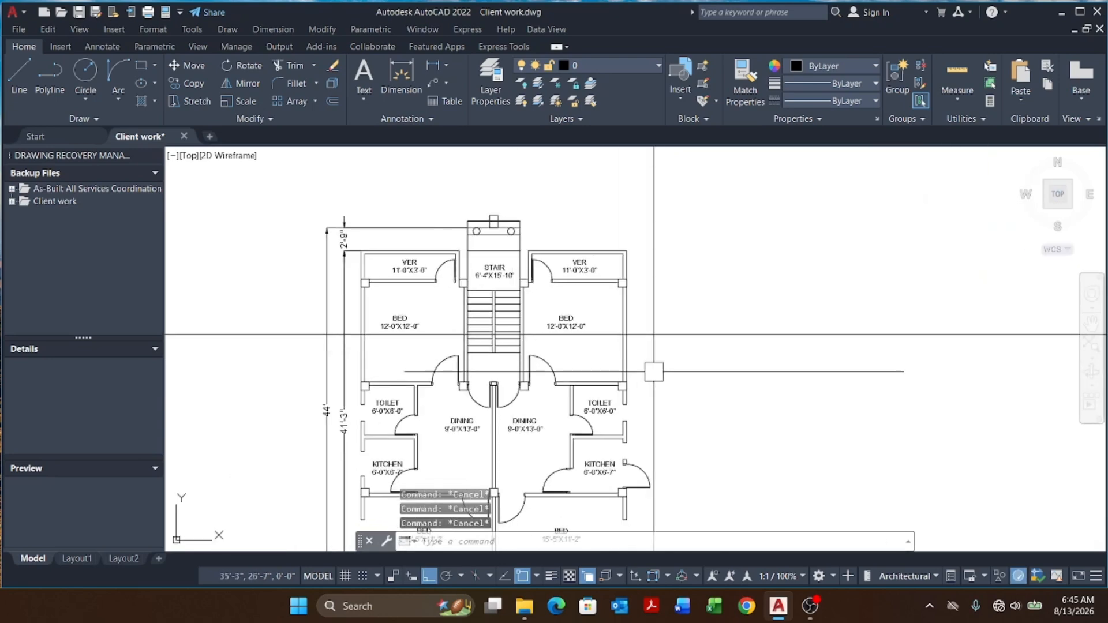
Step: Offset the construction line 2'6" above and below
{"action": "type", "text": "o"}
{"action": "key", "text": "Return"}
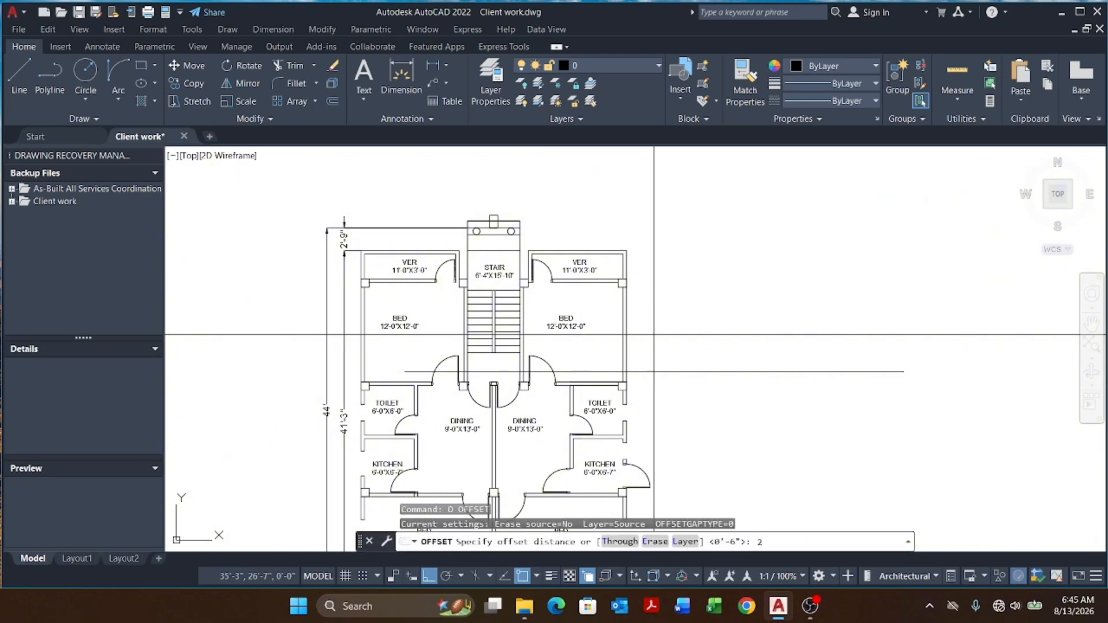
{"action": "type", "text": "2'6"}
{"action": "key", "text": "Return"}
{"action": "left_click", "coordinate": [658, 335]}
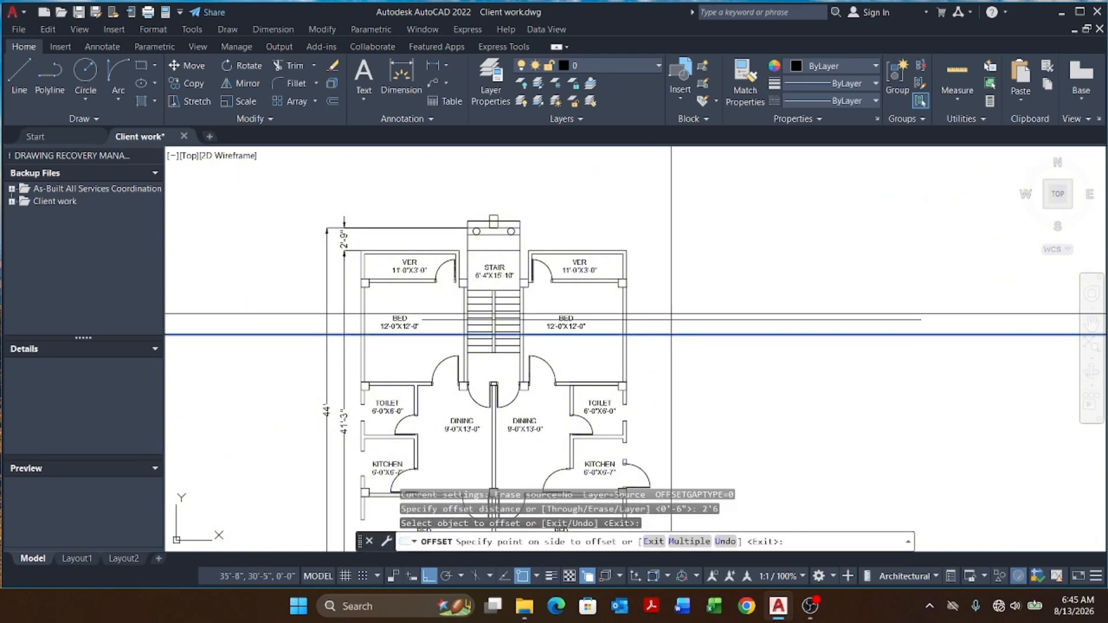
{"action": "left_click", "coordinate": [694, 279]}
{"action": "left_click", "coordinate": [669, 335]}
{"action": "left_click", "coordinate": [702, 392]}
{"action": "key", "text": "Escape"}
{"action": "key", "text": "Escape"}
{"action": "key", "text": "Escape"}
Step: Erase the middle construction line, keeping the two offset lines
{"action": "left_click", "coordinate": [686, 327]}
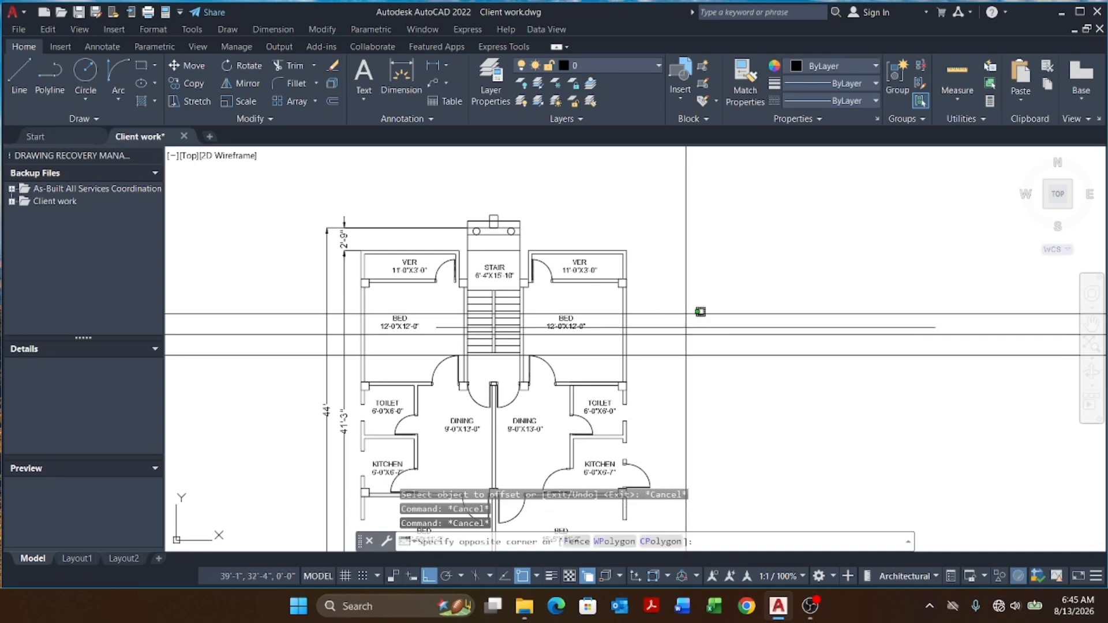
{"action": "left_click", "coordinate": [661, 351]}
{"action": "type", "text": "e"}
{"action": "key", "text": "Return"}
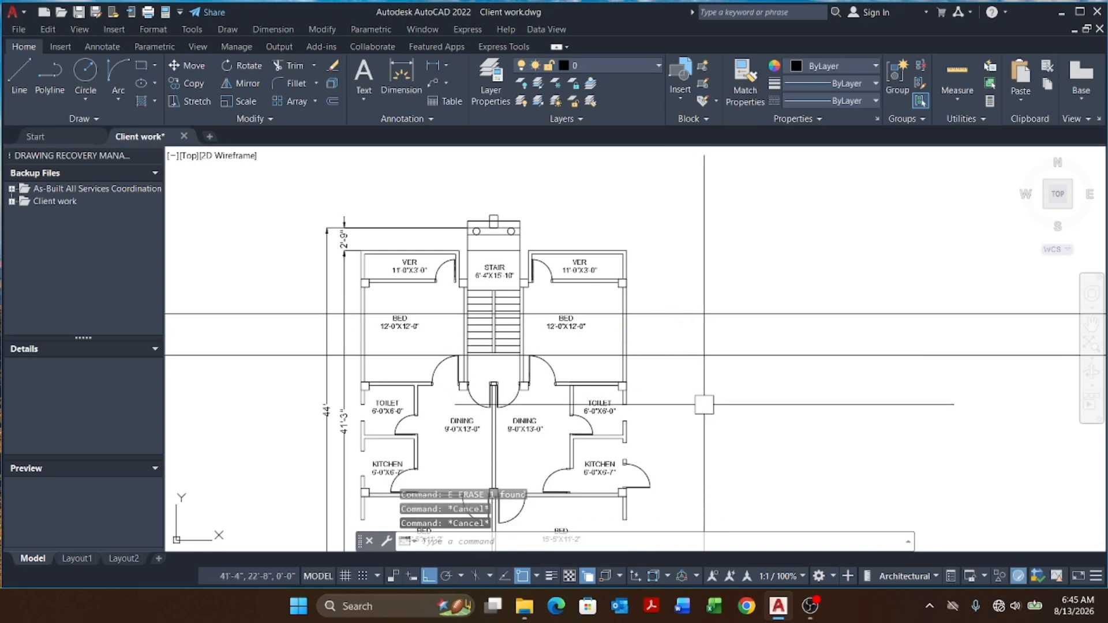
Step: Trim both bedrooms' outer walls between the two construction lines
{"action": "type", "text": "tr"}
{"action": "key", "text": "Return"}
{"action": "scroll", "coordinate": [631, 335], "scroll_direction": "up", "scroll_amount": 2}
{"action": "left_click", "coordinate": [674, 250]}
{"action": "left_click", "coordinate": [678, 396]}
{"action": "scroll", "coordinate": [704, 348], "scroll_direction": "down", "scroll_amount": 4}
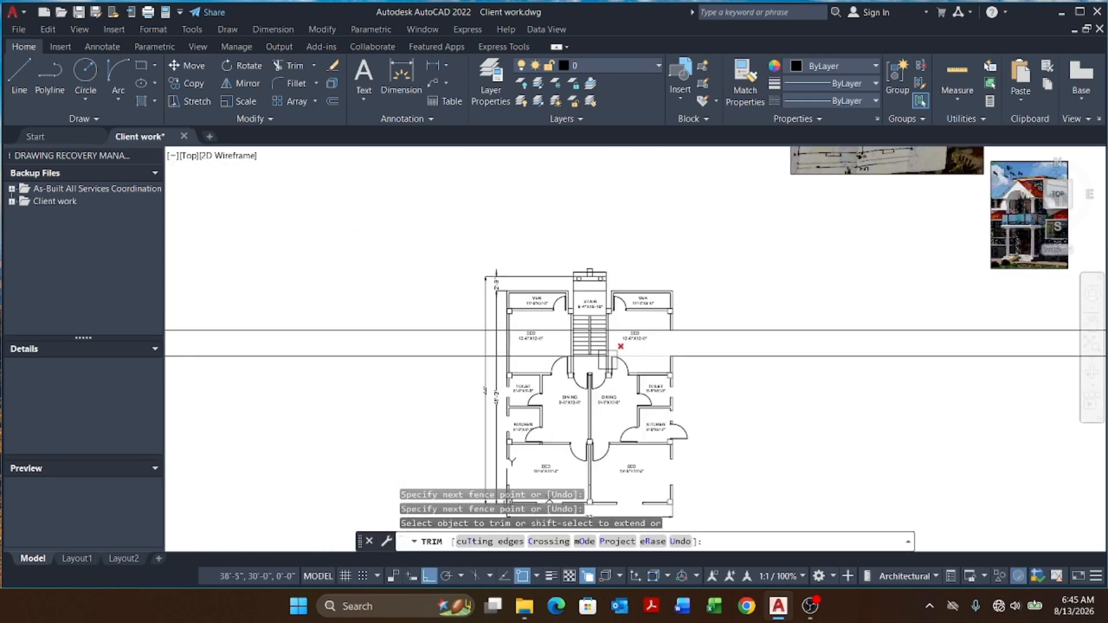
{"action": "scroll", "coordinate": [513, 346], "scroll_direction": "up", "scroll_amount": 6}
{"action": "left_click", "coordinate": [512, 326]}
{"action": "left_click", "coordinate": [437, 328]}
{"action": "scroll", "coordinate": [469, 327], "scroll_direction": "down", "scroll_amount": 5}
{"action": "key", "text": "Escape"}
{"action": "key", "text": "Escape"}
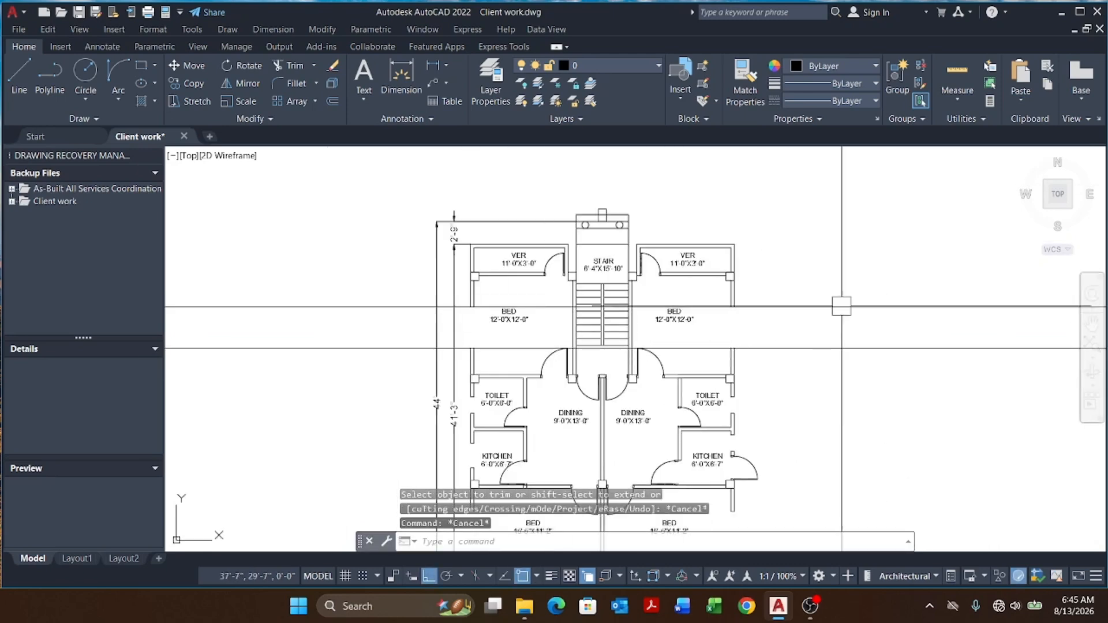
Step: Erase both bedroom construction lines
{"action": "left_click", "coordinate": [854, 285]}
{"action": "left_click", "coordinate": [808, 379]}
{"action": "type", "text": "E"}
{"action": "key", "text": "Return"}
{"action": "key", "text": "Escape"}
{"action": "key", "text": "Escape"}
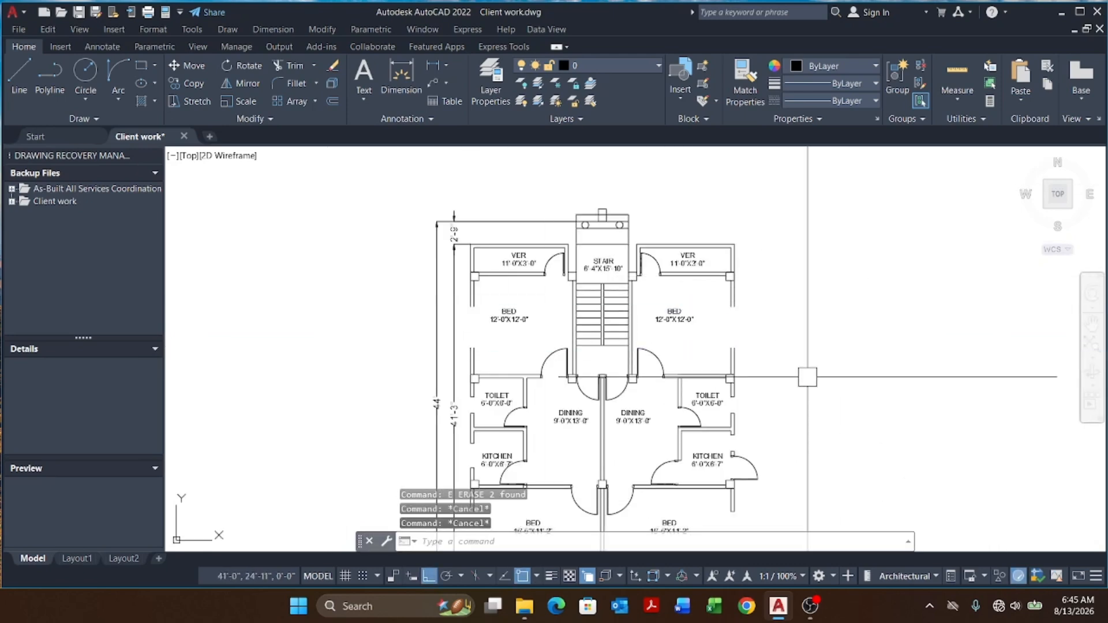
Step: Draw short polylines closing both cut ends of the right bedroom's east wall
{"action": "type", "text": "PL"}
{"action": "key", "text": "Return"}
{"action": "scroll", "coordinate": [807, 377], "scroll_direction": "up", "scroll_amount": 7}
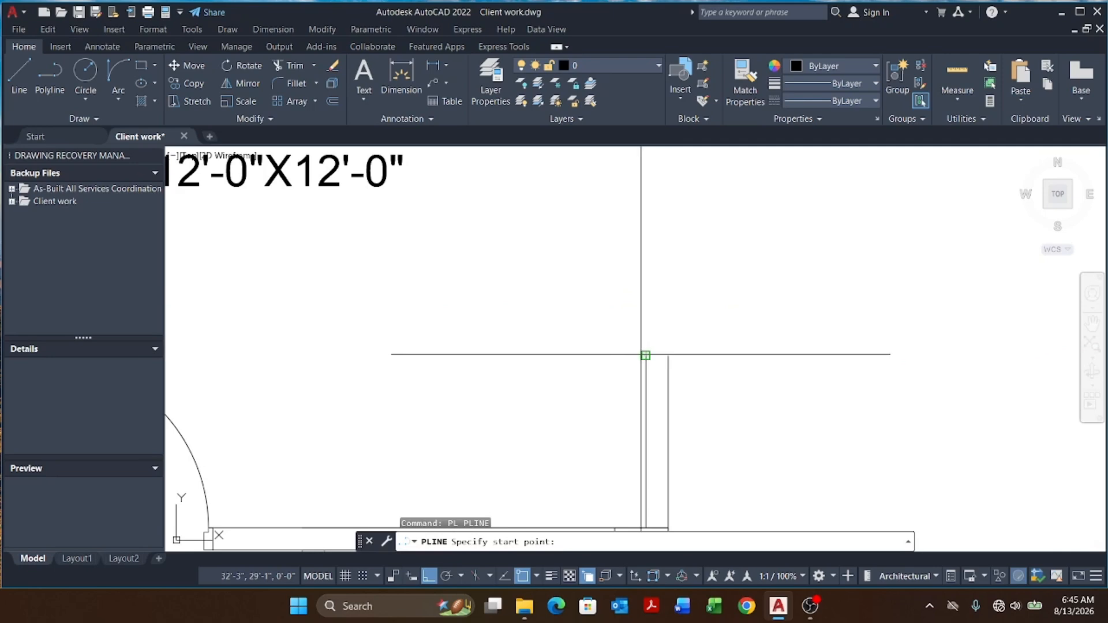
{"action": "left_click", "coordinate": [645, 356]}
{"action": "left_click", "coordinate": [668, 356]}
{"action": "key", "text": "Escape"}
{"action": "scroll", "coordinate": [677, 389], "scroll_direction": "down", "scroll_amount": 4}
{"action": "scroll", "coordinate": [675, 267], "scroll_direction": "up", "scroll_amount": 6}
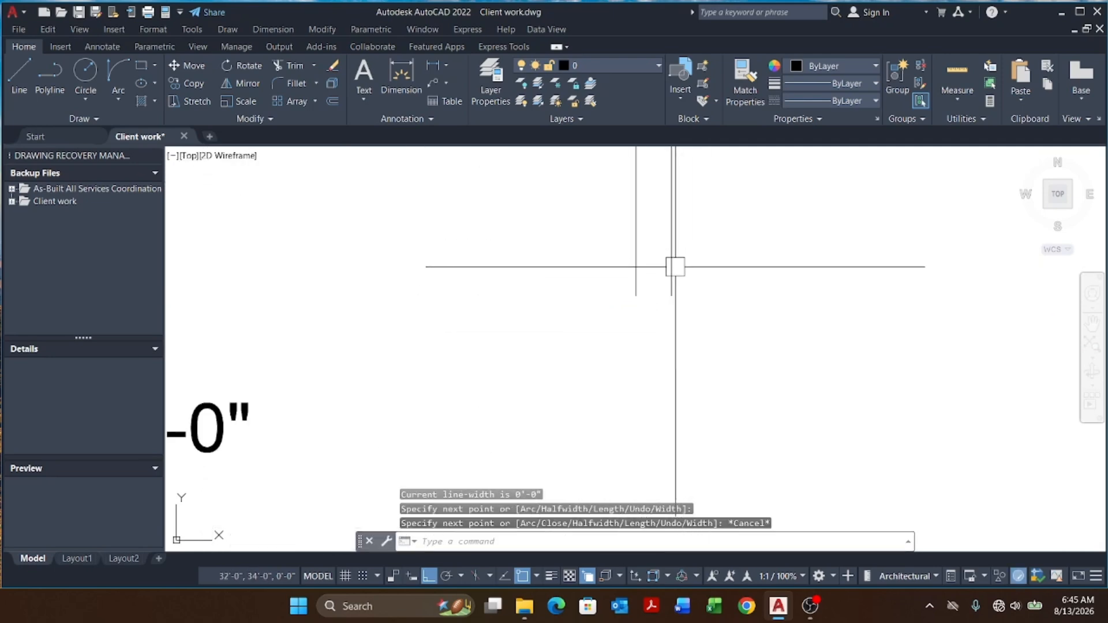
{"action": "key", "text": "Return"}
{"action": "left_click", "coordinate": [672, 299]}
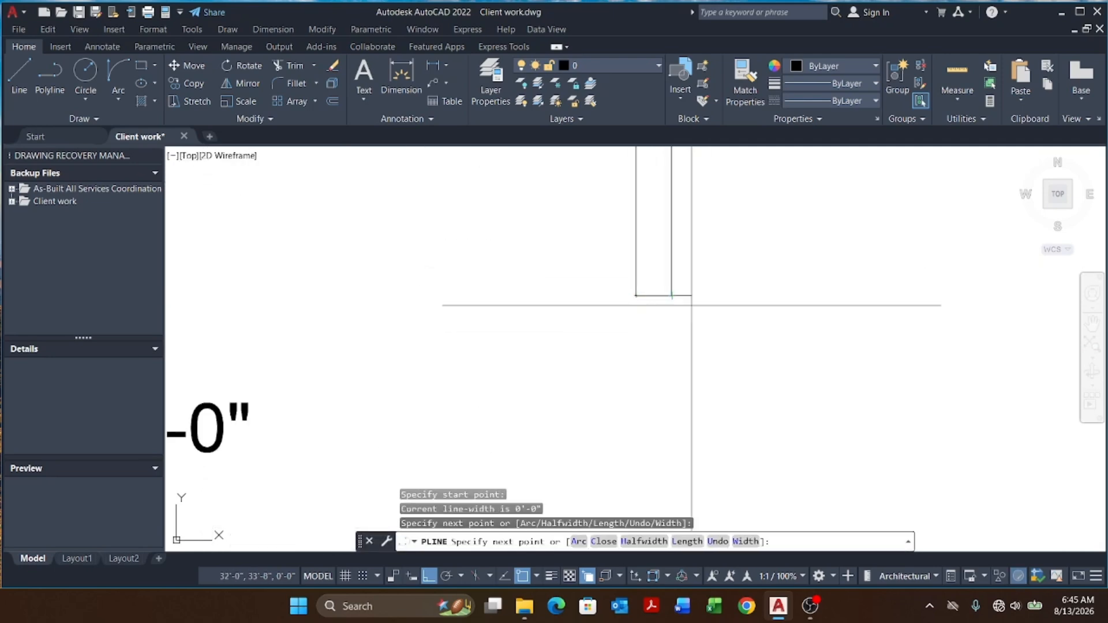
{"action": "key", "text": "Escape"}
Step: Draw short polylines closing both cut ends of the left bedroom's west wall
{"action": "scroll", "coordinate": [479, 353], "scroll_direction": "down", "scroll_amount": 5}
{"action": "scroll", "coordinate": [313, 345], "scroll_direction": "up", "scroll_amount": 6}
{"action": "key", "text": "Return"}
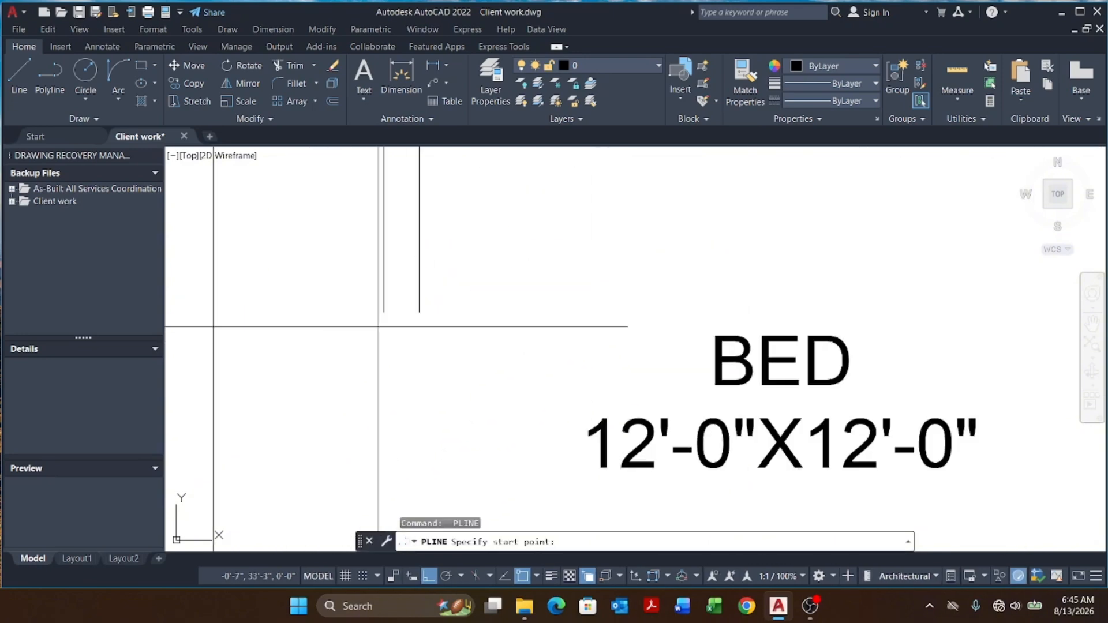
{"action": "left_click", "coordinate": [384, 313]}
{"action": "left_click", "coordinate": [419, 313]}
{"action": "key", "text": "Escape"}
{"action": "scroll", "coordinate": [508, 286], "scroll_direction": "down", "scroll_amount": 6}
Step: Match the wall line's properties onto the new closing polylines of both bedroom walls
{"action": "scroll", "coordinate": [491, 413], "scroll_direction": "up", "scroll_amount": 6}
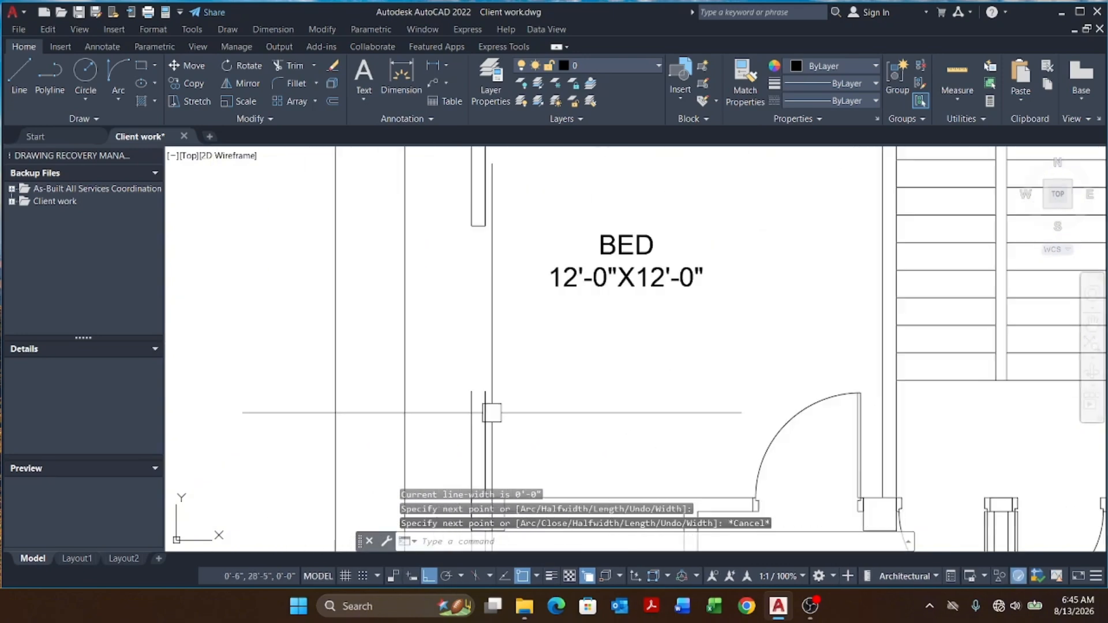
{"action": "key", "text": "Return"}
{"action": "left_click", "coordinate": [435, 355]}
{"action": "key", "text": "Escape"}
{"action": "key", "text": "Escape"}
{"action": "key", "text": "Escape"}
{"action": "scroll", "coordinate": [470, 355], "scroll_direction": "down", "scroll_amount": 6}
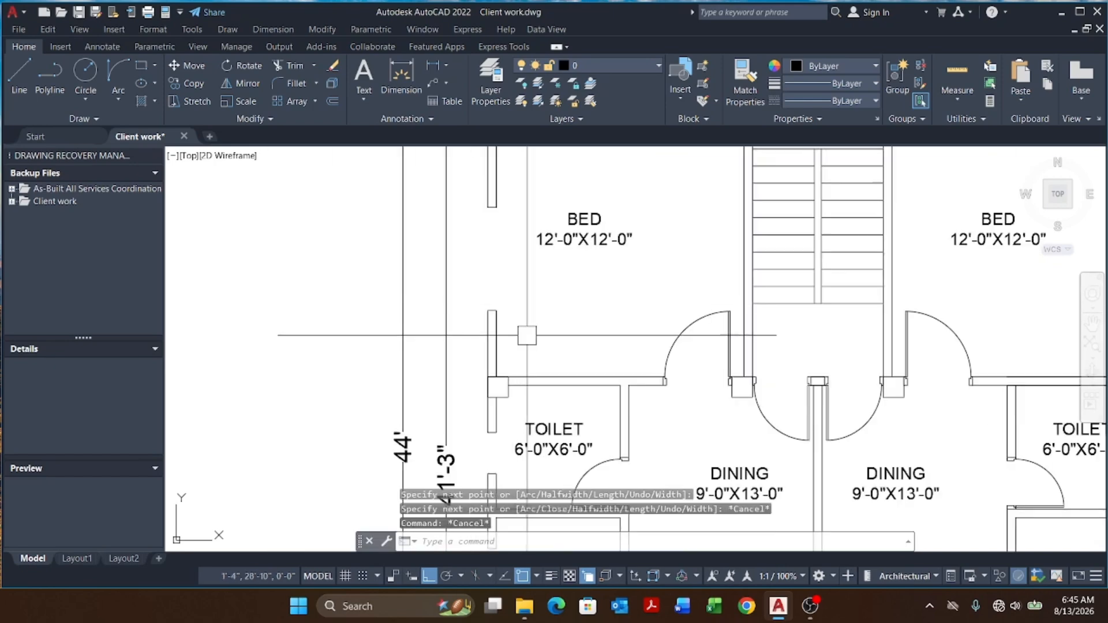
Step: Match the wall line's properties onto the new closing polylines of both bedroom walls
{"action": "type", "text": "ma"}
{"action": "key", "text": "Return"}
{"action": "scroll", "coordinate": [508, 326], "scroll_direction": "up", "scroll_amount": 5}
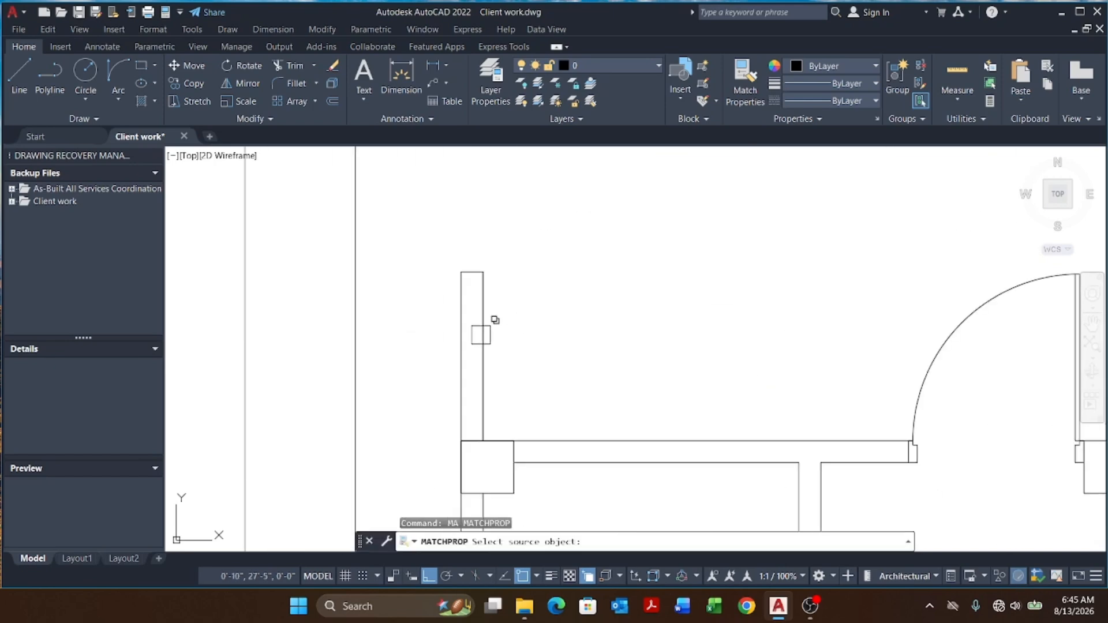
{"action": "left_click", "coordinate": [488, 323]}
{"action": "left_click", "coordinate": [536, 386]}
{"action": "scroll", "coordinate": [514, 352], "scroll_direction": "down", "scroll_amount": 6}
{"action": "scroll", "coordinate": [483, 299], "scroll_direction": "up", "scroll_amount": 4}
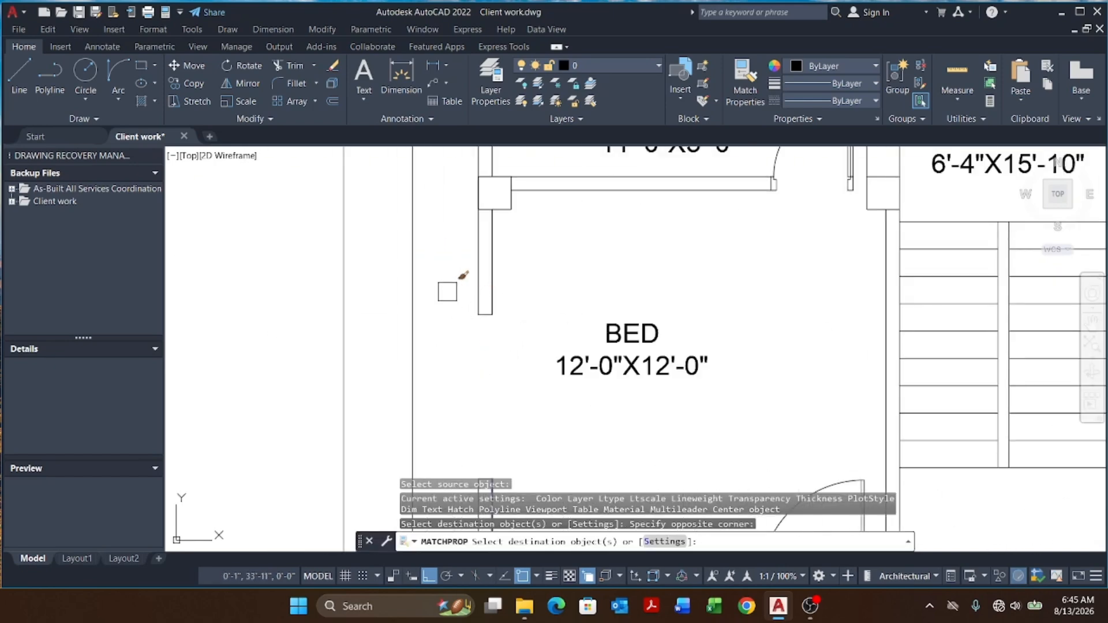
{"action": "left_click", "coordinate": [448, 292]}
{"action": "left_click", "coordinate": [519, 356]}
{"action": "scroll", "coordinate": [519, 356], "scroll_direction": "down", "scroll_amount": 6}
{"action": "middle_click_drag", "start_coordinate": [731, 372], "coordinate": [670, 369]}
{"action": "scroll", "coordinate": [673, 352], "scroll_direction": "up", "scroll_amount": 4}
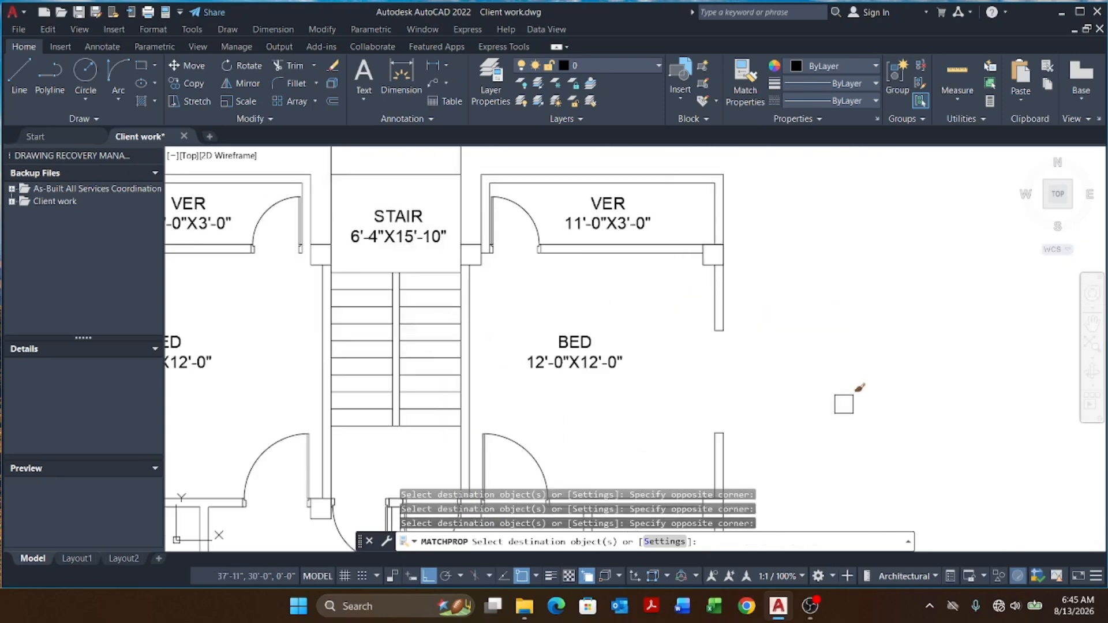
{"action": "key", "text": "Escape"}
{"action": "key", "text": "Escape"}
{"action": "scroll", "coordinate": [727, 401], "scroll_direction": "down", "scroll_amount": 4}
{"action": "key", "text": "Escape"}
{"action": "key", "text": "Escape"}
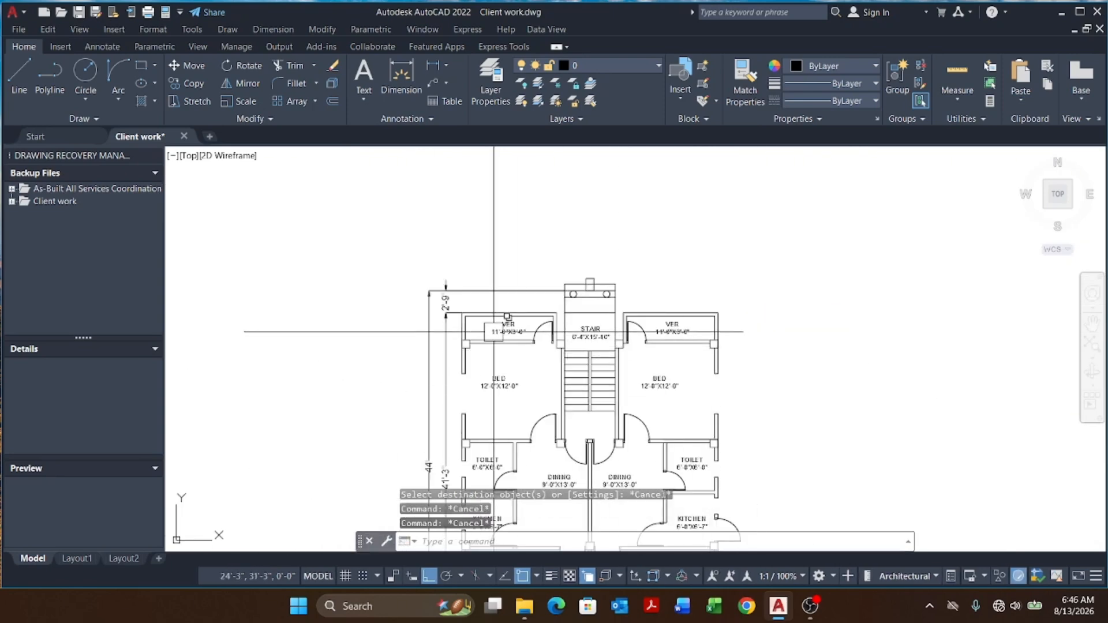
Step: Place a vertical construction line across the left verandah's wall
{"action": "scroll", "coordinate": [495, 332], "scroll_direction": "up", "scroll_amount": 2}
{"action": "middle_click_drag", "start_coordinate": [509, 356], "coordinate": [536, 348]}
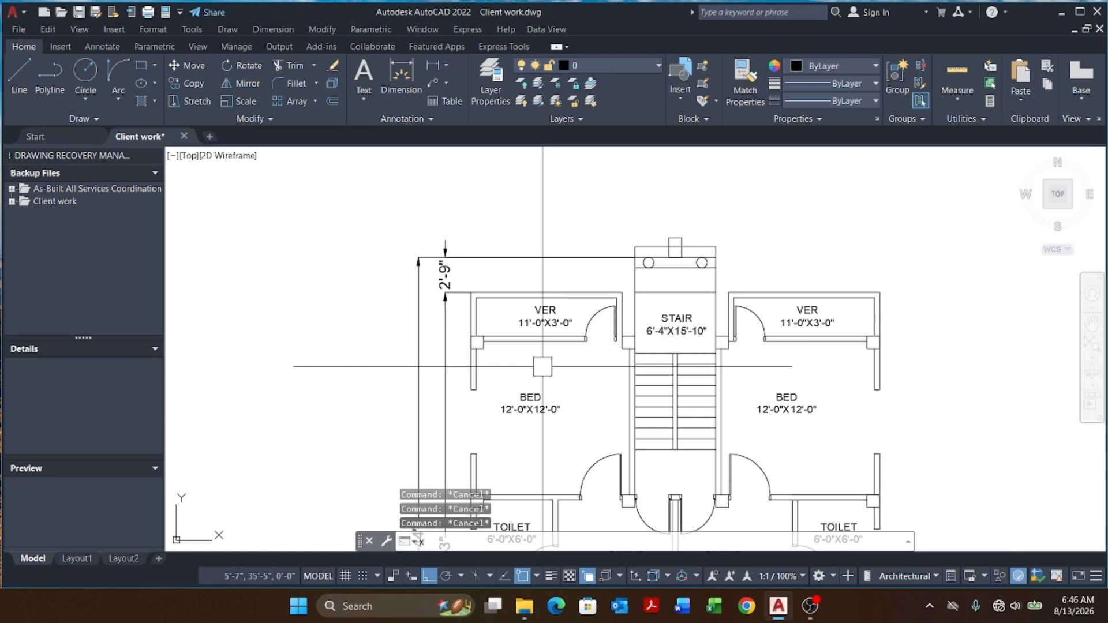
{"action": "type", "text": "xl"}
{"action": "key", "text": "Return"}
{"action": "type", "text": "v"}
{"action": "key", "text": "Return"}
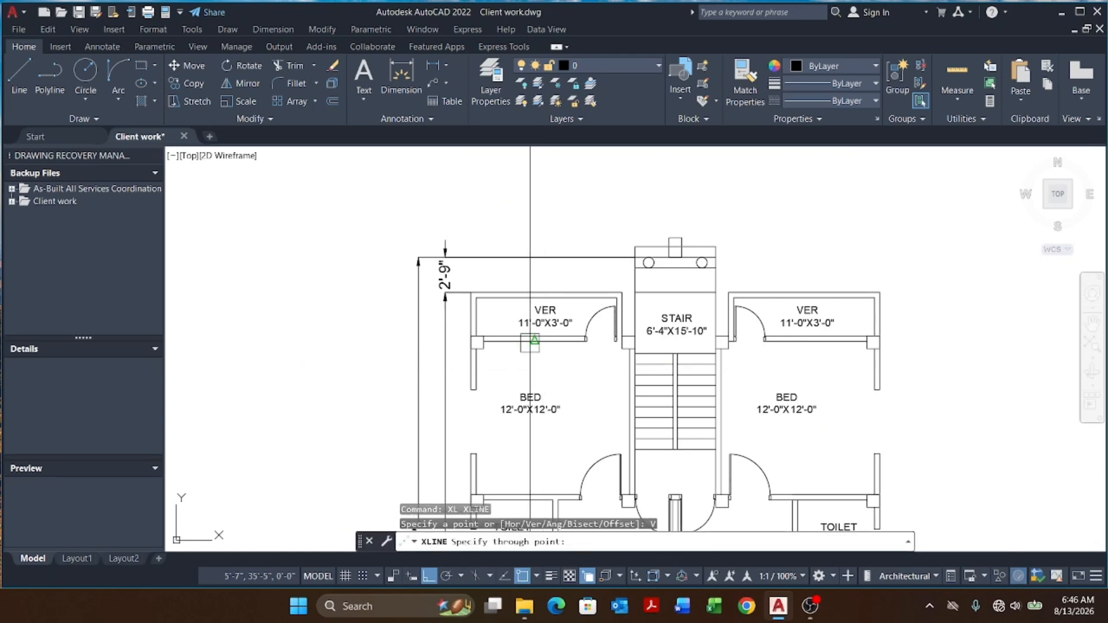
{"action": "key", "text": "Escape"}
{"action": "key", "text": "Escape"}
{"action": "key", "text": "Escape"}
{"action": "scroll", "coordinate": [538, 352], "scroll_direction": "up", "scroll_amount": 4}
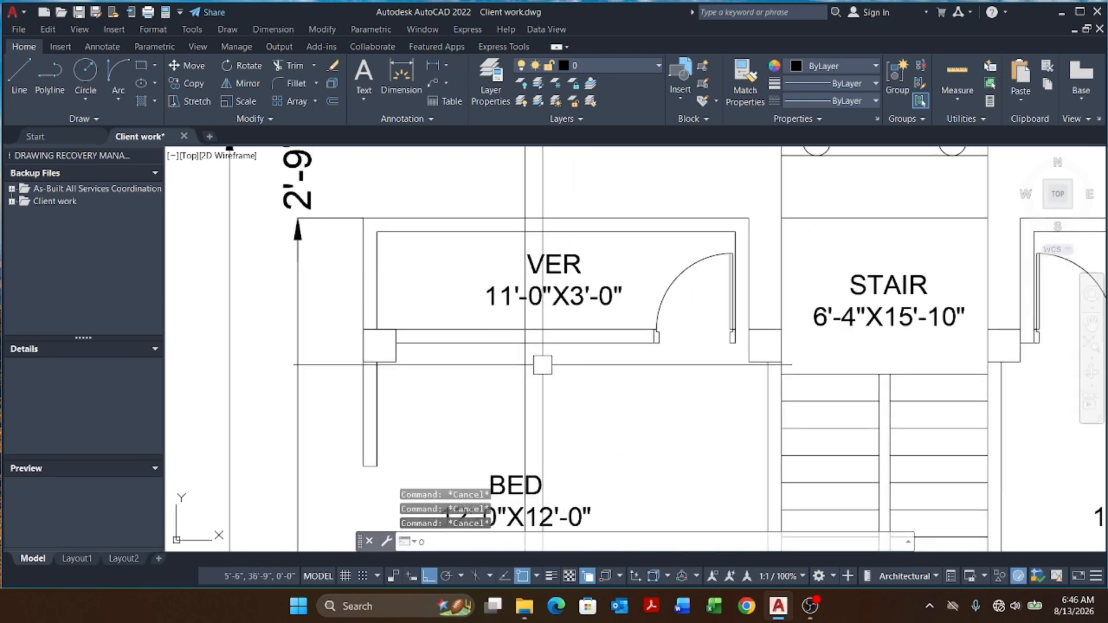
Step: Offset the left verandah's construction line 24 units to each side
{"action": "type", "text": "o"}
{"action": "key", "text": "Return"}
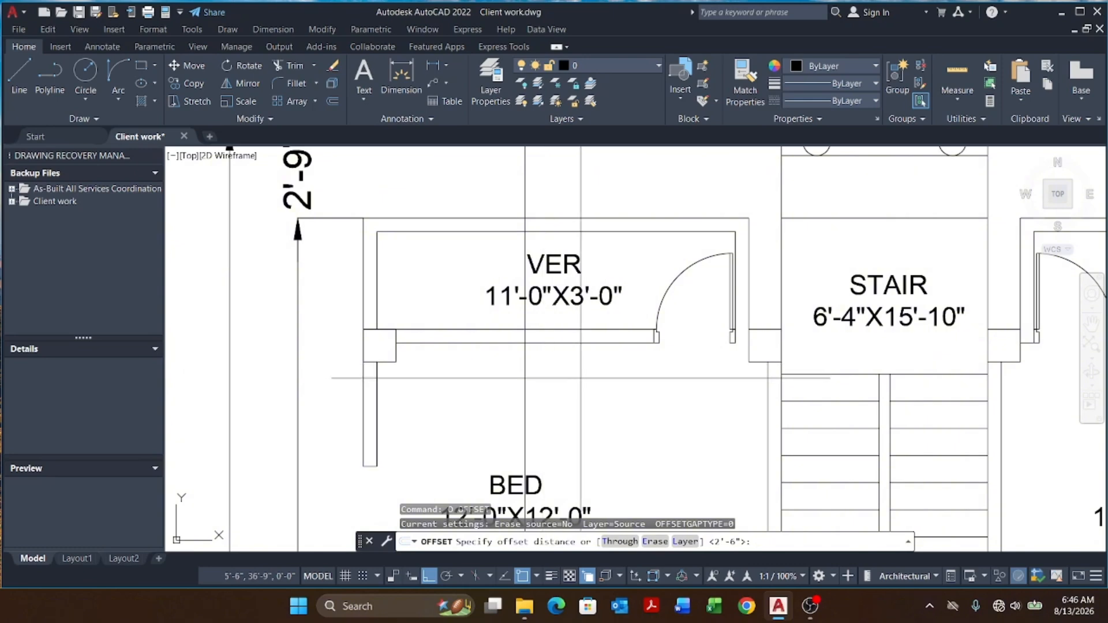
{"action": "type", "text": "24"}
{"action": "key", "text": "Return"}
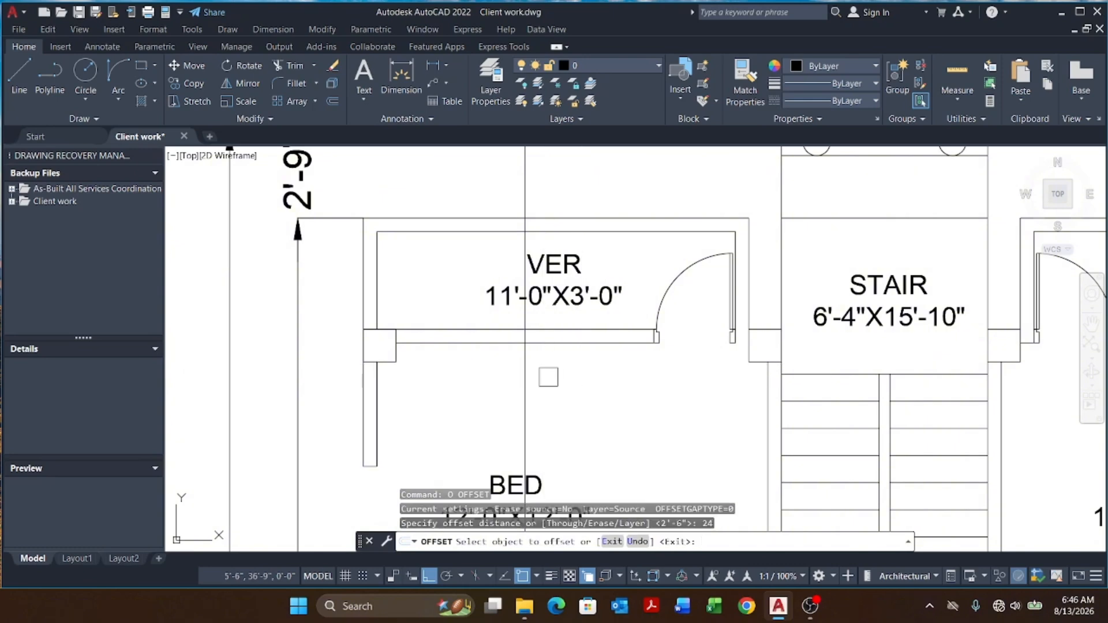
{"action": "left_click", "coordinate": [525, 377]}
{"action": "left_click", "coordinate": [554, 381]}
{"action": "left_click", "coordinate": [526, 380]}
{"action": "left_click", "coordinate": [438, 370]}
{"action": "scroll", "coordinate": [437, 369], "scroll_direction": "down", "scroll_amount": 6}
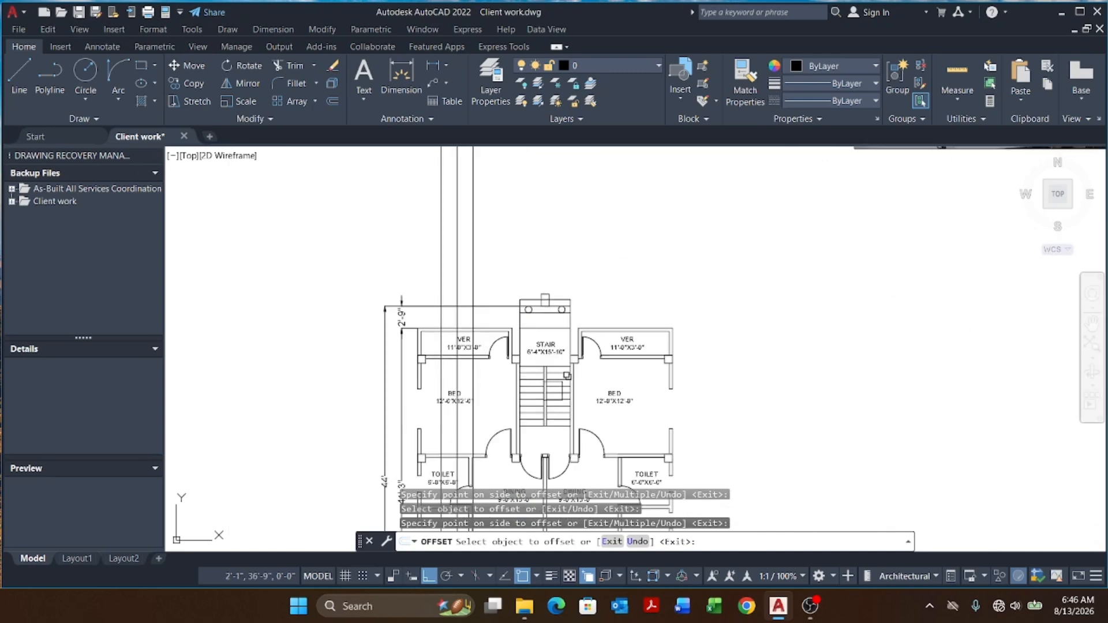
{"action": "scroll", "coordinate": [614, 377], "scroll_direction": "up", "scroll_amount": 3}
{"action": "key", "text": "Escape"}
{"action": "key", "text": "Escape"}
{"action": "key", "text": "Escape"}
Step: Place a vertical construction line across the right verandah's wall
{"action": "type", "text": "xl"}
{"action": "key", "text": "Return"}
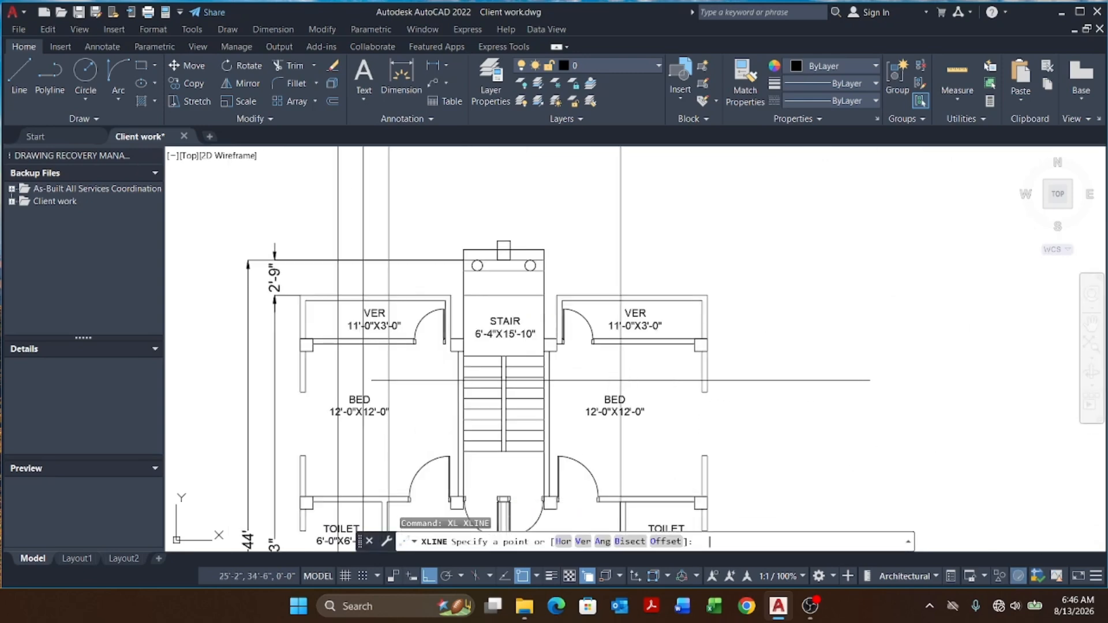
{"action": "type", "text": "v"}
{"action": "key", "text": "Return"}
{"action": "left_click", "coordinate": [648, 345]}
{"action": "key", "text": "Escape"}
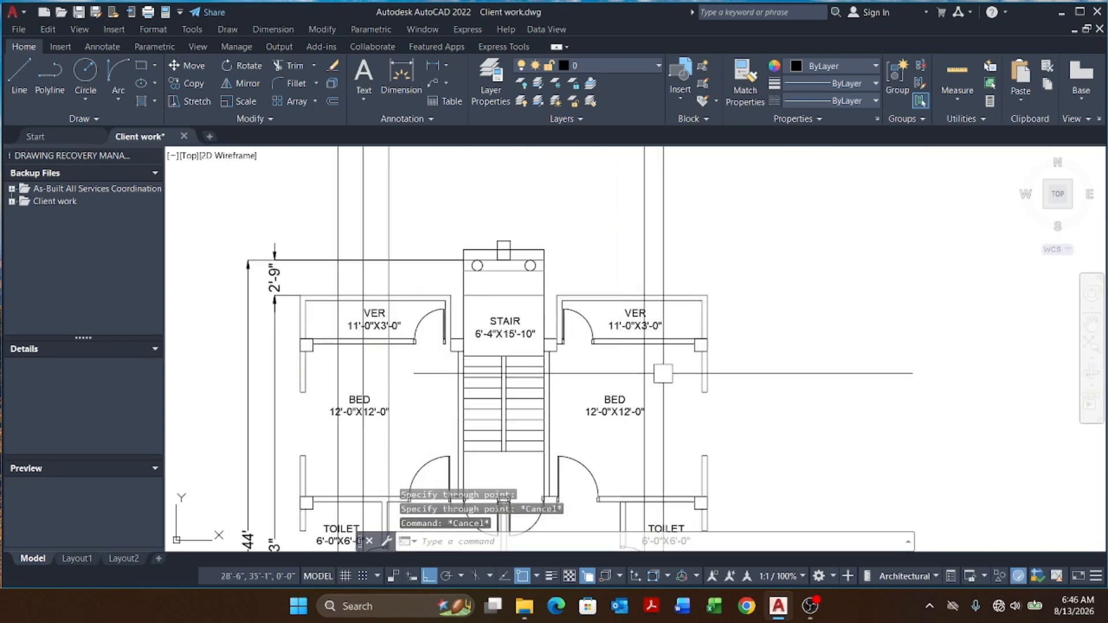
Step: Offset the right verandah's construction line 24 units and erase the original line
{"action": "type", "text": "o"}
{"action": "key", "text": "Return"}
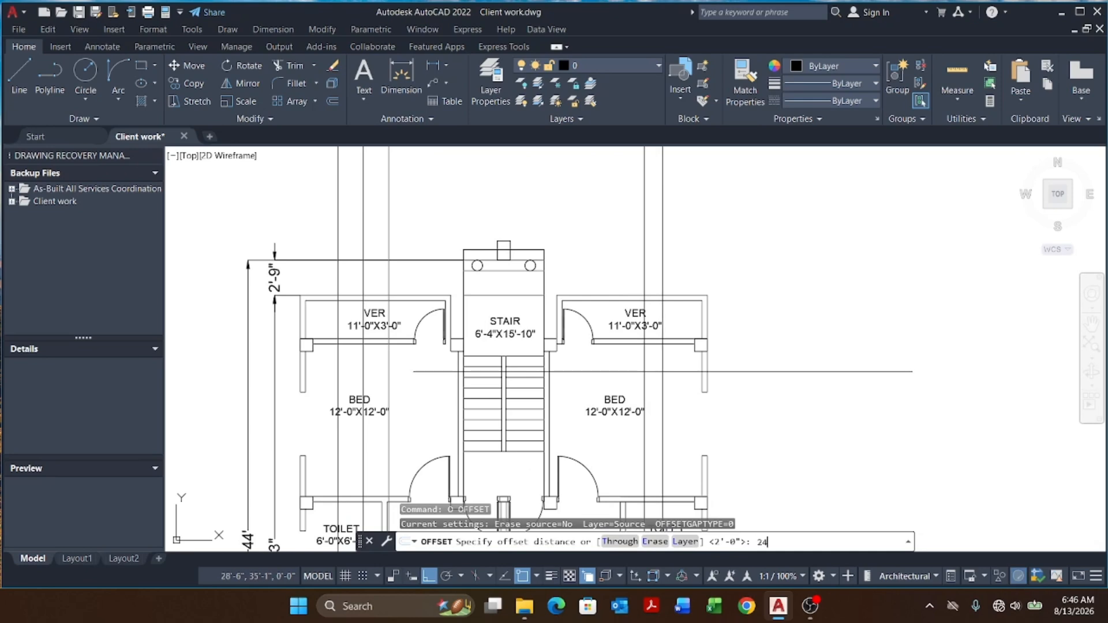
{"action": "key", "text": "Return"}
{"action": "scroll", "coordinate": [646, 361], "scroll_direction": "up", "scroll_amount": 2}
{"action": "left_click", "coordinate": [645, 362]}
{"action": "left_click", "coordinate": [680, 365]}
{"action": "left_click", "coordinate": [636, 370]}
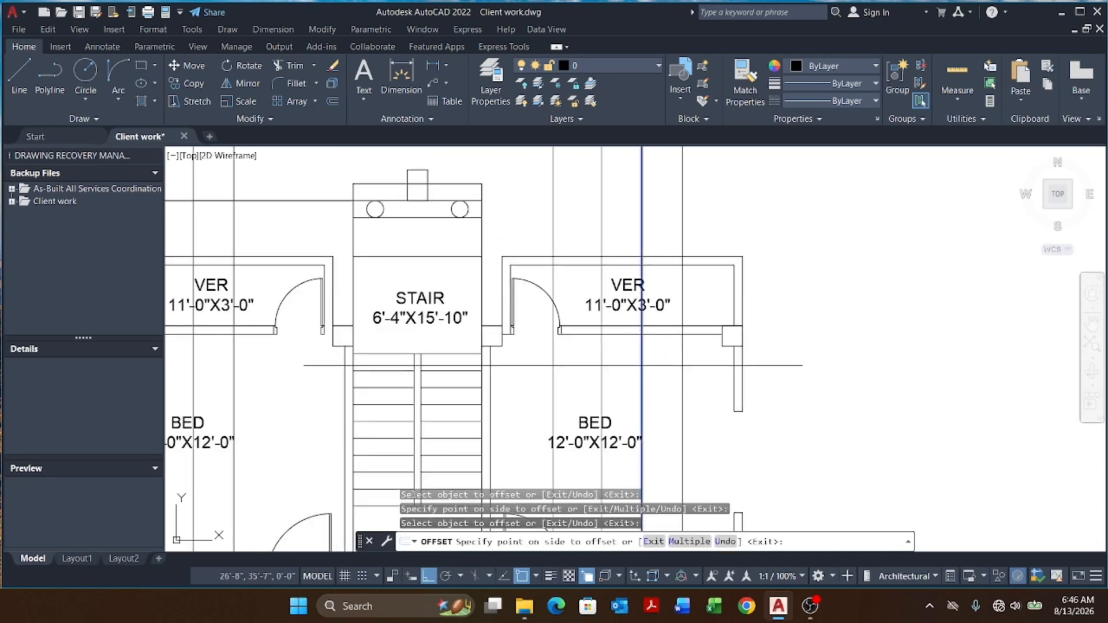
{"action": "key", "text": "Escape"}
{"action": "left_click", "coordinate": [649, 371]}
{"action": "type", "text": "e"}
{"action": "key", "text": "Return"}
{"action": "key", "text": "Escape"}
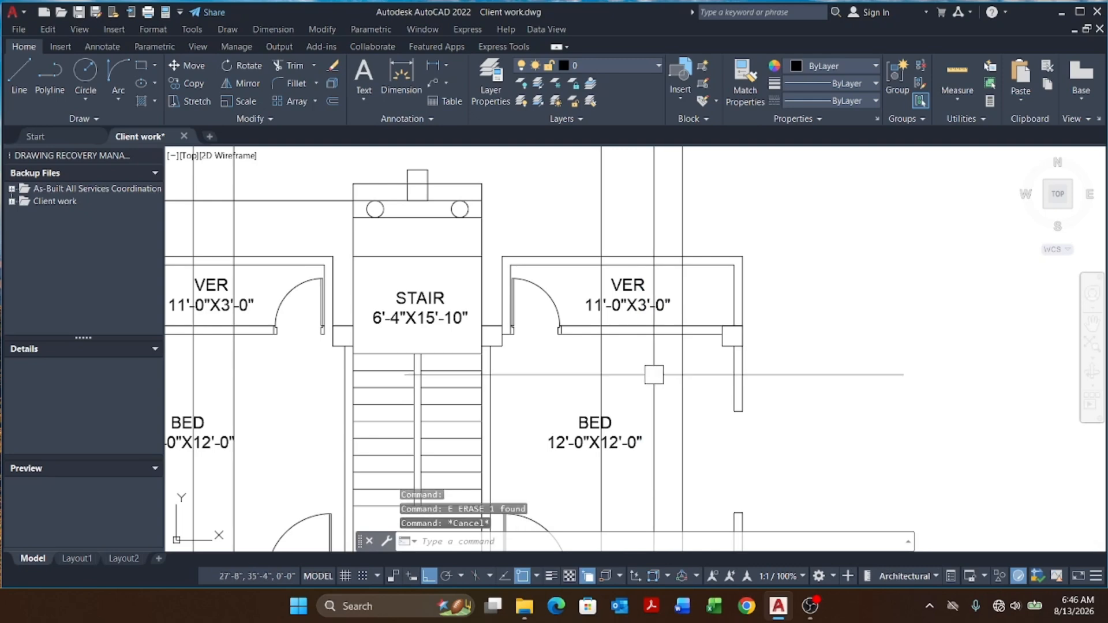
Step: Trim both verandah walls between their construction lines
{"action": "key", "text": "Return"}
{"action": "scroll", "coordinate": [647, 341], "scroll_direction": "up", "scroll_amount": 2}
{"action": "left_click", "coordinate": [716, 305]}
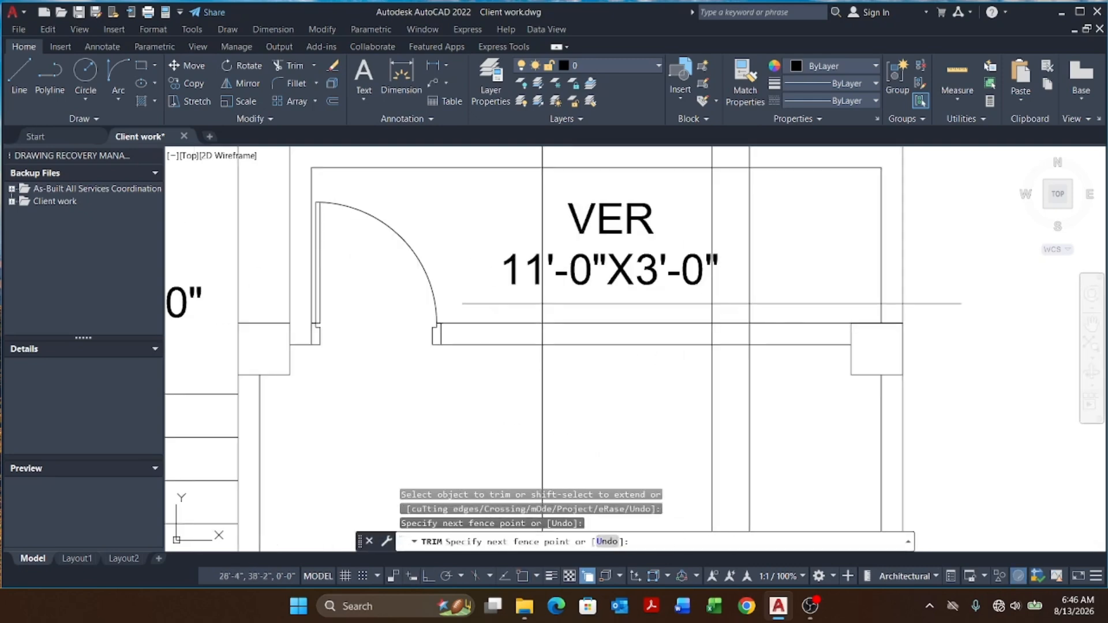
{"action": "left_click", "coordinate": [655, 364]}
{"action": "scroll", "coordinate": [647, 362], "scroll_direction": "down", "scroll_amount": 3}
{"action": "left_click", "coordinate": [556, 394]}
{"action": "scroll", "coordinate": [378, 333], "scroll_direction": "up", "scroll_amount": 5}
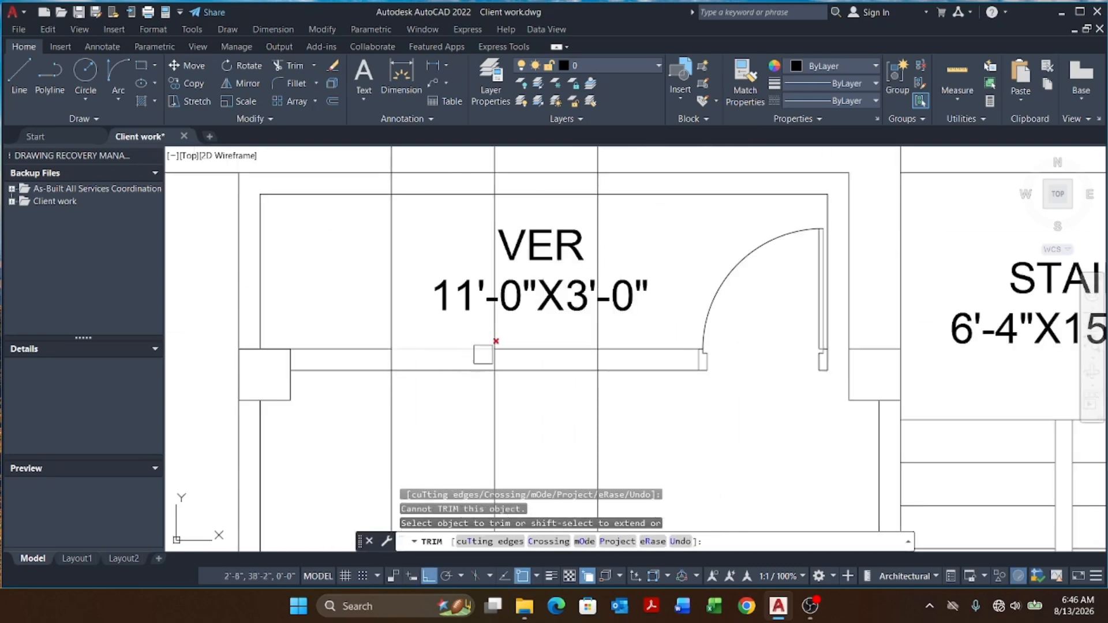
{"action": "scroll", "coordinate": [453, 345], "scroll_direction": "up", "scroll_amount": 2}
{"action": "left_click", "coordinate": [457, 330]}
{"action": "left_click", "coordinate": [445, 409]}
{"action": "left_click", "coordinate": [616, 317]}
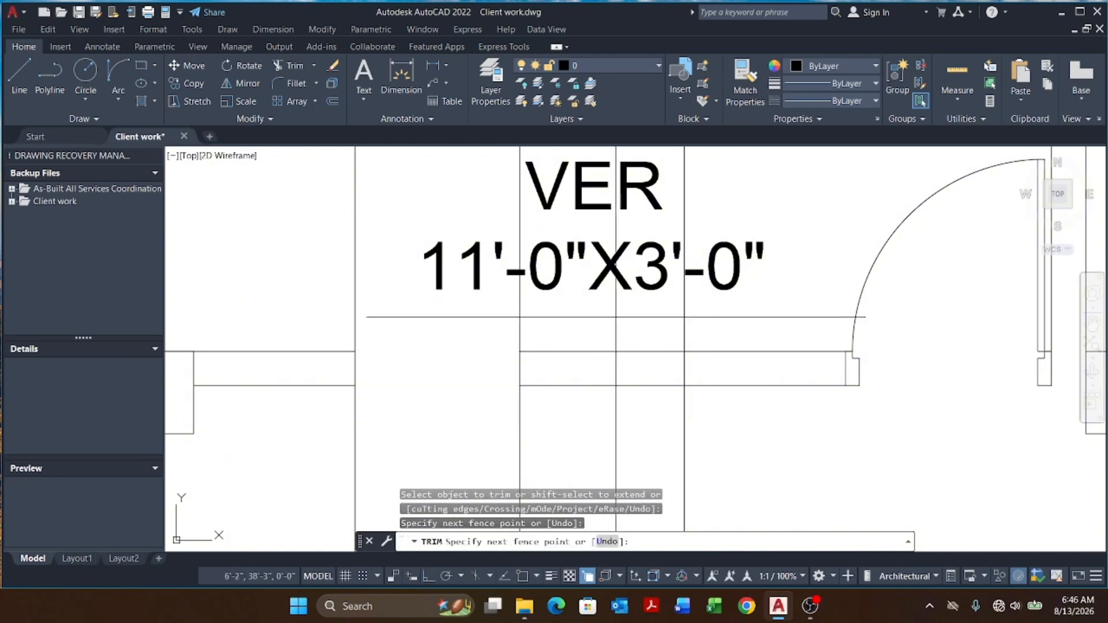
{"action": "left_click", "coordinate": [566, 414]}
{"action": "key", "text": "Escape"}
{"action": "key", "text": "Escape"}
Step: Erase the left verandah's construction lines
{"action": "left_click", "coordinate": [577, 459]}
{"action": "left_click", "coordinate": [495, 407]}
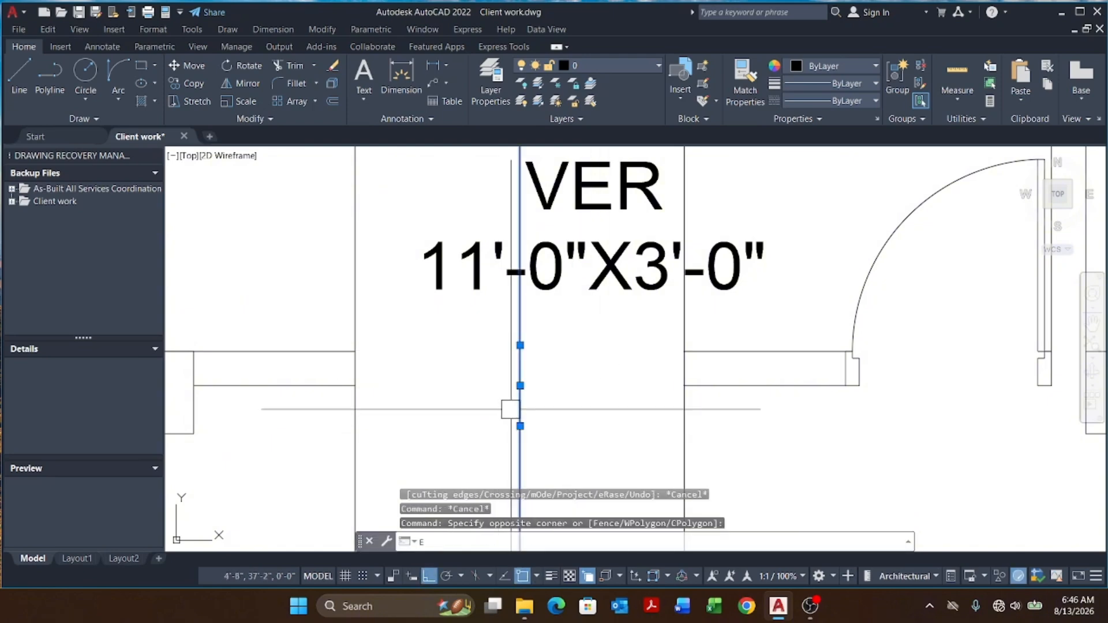
{"action": "key", "text": "Return"}
{"action": "left_click", "coordinate": [732, 426]}
{"action": "left_click", "coordinate": [331, 460]}
{"action": "type", "text": "e"}
{"action": "key", "text": "Return"}
{"action": "key", "text": "Escape"}
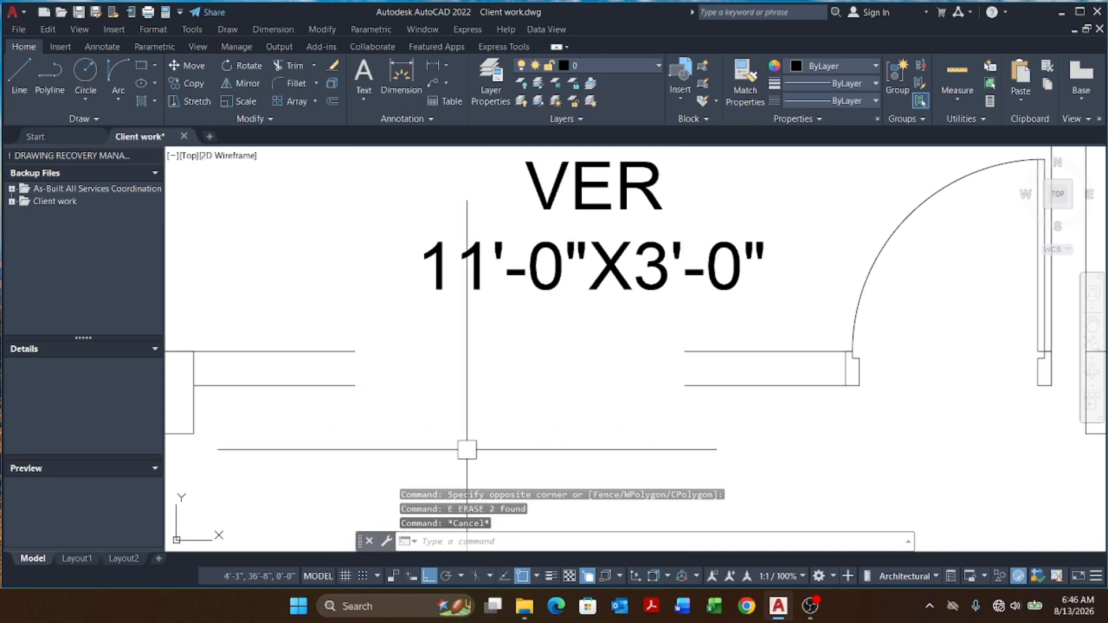
Step: Draw a short polyline closing the cut end of the left verandah wall
{"action": "type", "text": "pl"}
{"action": "key", "text": "Return"}
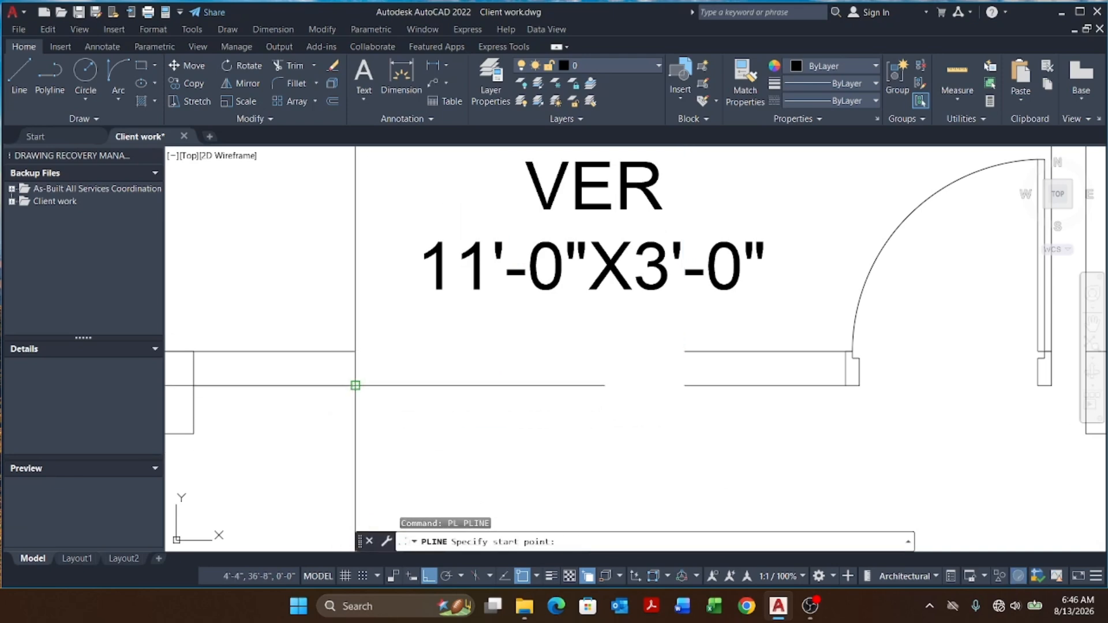
{"action": "left_click", "coordinate": [355, 385]}
{"action": "key", "text": "Escape"}
{"action": "key", "text": "Return"}
{"action": "left_click", "coordinate": [684, 386]}
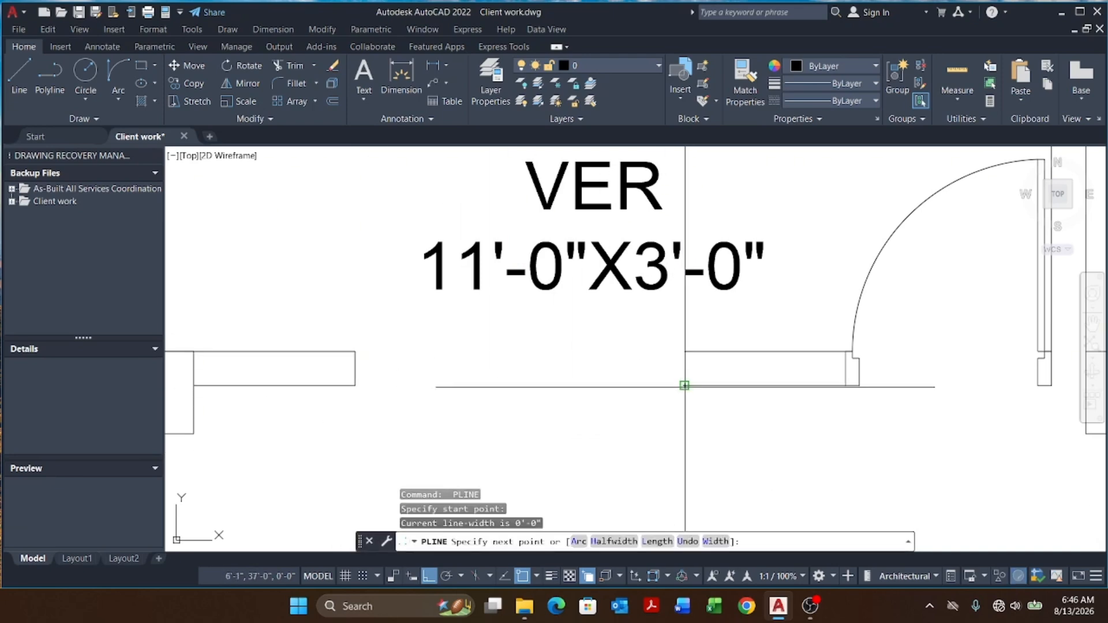
{"action": "left_click", "coordinate": [684, 351]}
{"action": "key", "text": "Escape"}
{"action": "scroll", "coordinate": [471, 369], "scroll_direction": "down", "scroll_amount": 6}
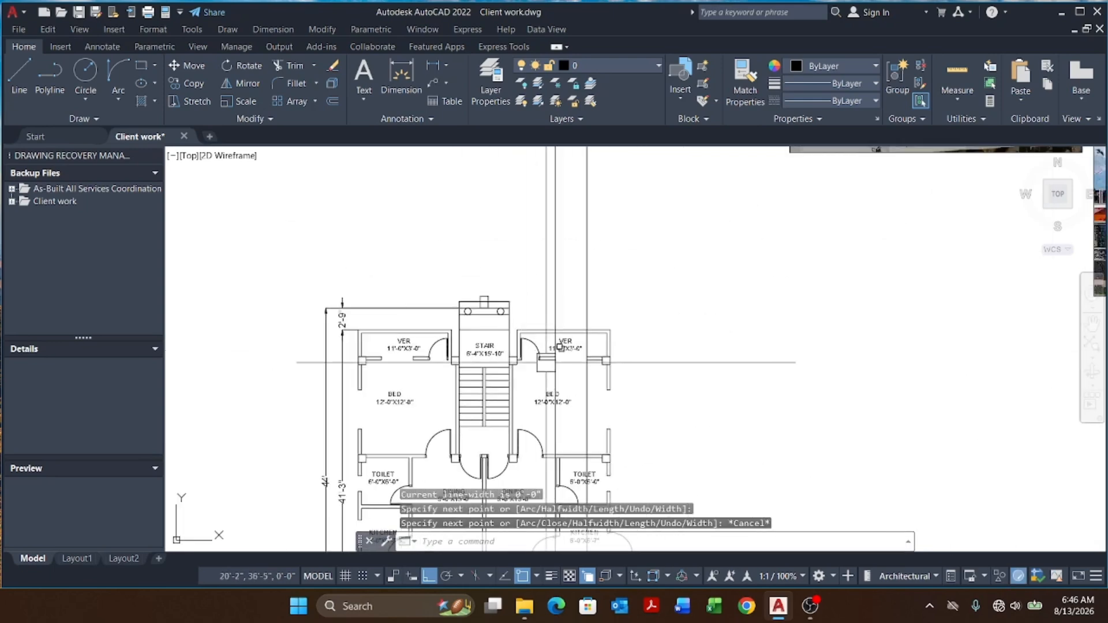
Step: Draw a short polyline closing the cut end of the right verandah wall
{"action": "scroll", "coordinate": [592, 381], "scroll_direction": "up", "scroll_amount": 4}
{"action": "key", "text": "Return"}
{"action": "scroll", "coordinate": [584, 372], "scroll_direction": "up", "scroll_amount": 6}
{"action": "left_click", "coordinate": [509, 317]}
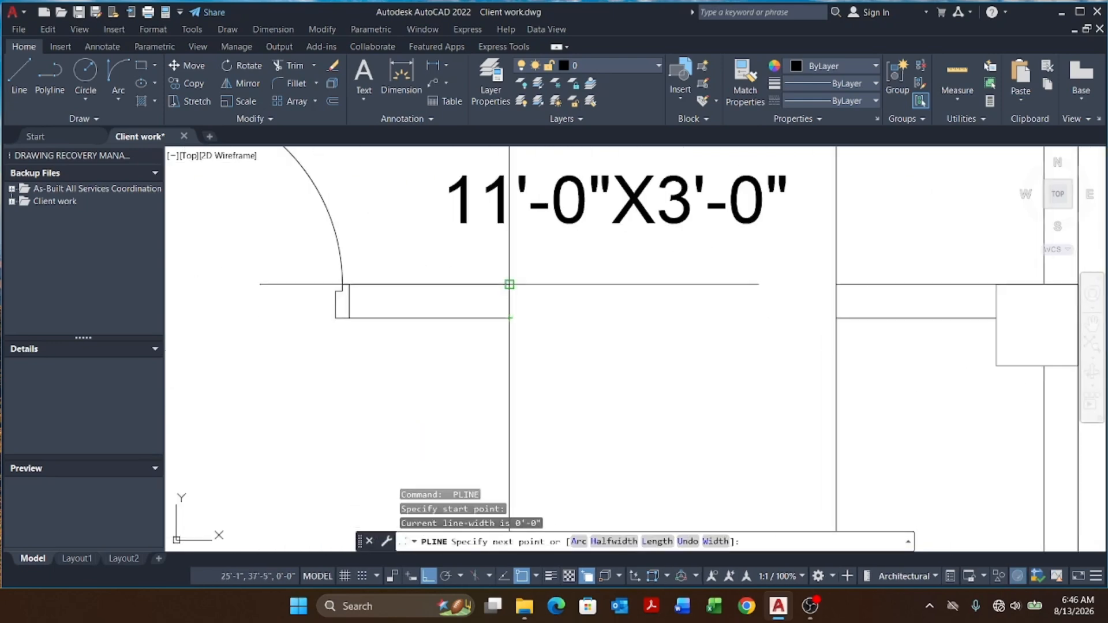
{"action": "key", "text": "Escape"}
{"action": "key", "text": "Return"}
{"action": "left_click", "coordinate": [836, 318]}
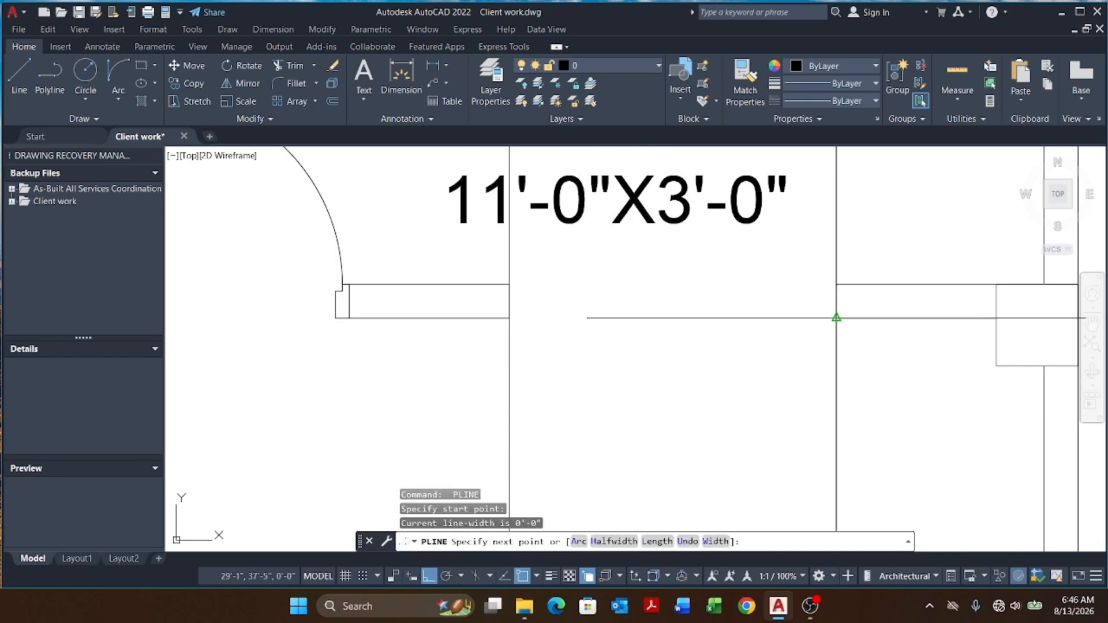
{"action": "left_click", "coordinate": [836, 285]}
{"action": "key", "text": "Escape"}
{"action": "key", "text": "Escape"}
Step: Erase the right verandah's construction lines
{"action": "scroll", "coordinate": [686, 289], "scroll_direction": "down", "scroll_amount": 6}
{"action": "key", "text": "Escape"}
{"action": "left_click", "coordinate": [752, 338]}
{"action": "left_click", "coordinate": [534, 339]}
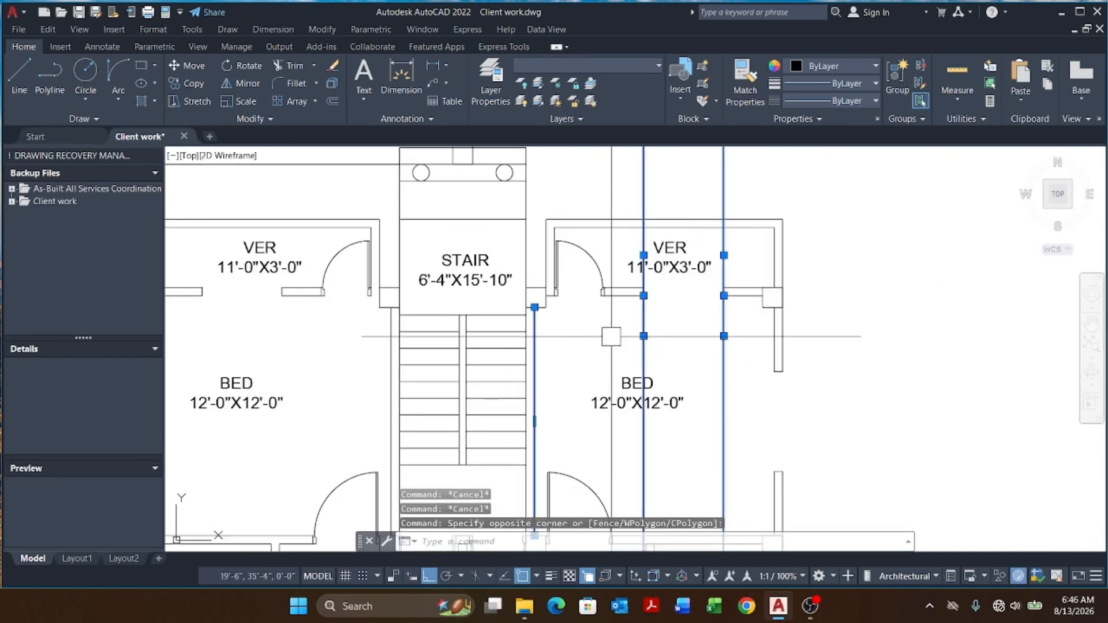
{"action": "key", "text": "Escape"}
{"action": "key", "text": "Escape"}
{"action": "left_click", "coordinate": [762, 332]}
{"action": "left_click", "coordinate": [598, 343]}
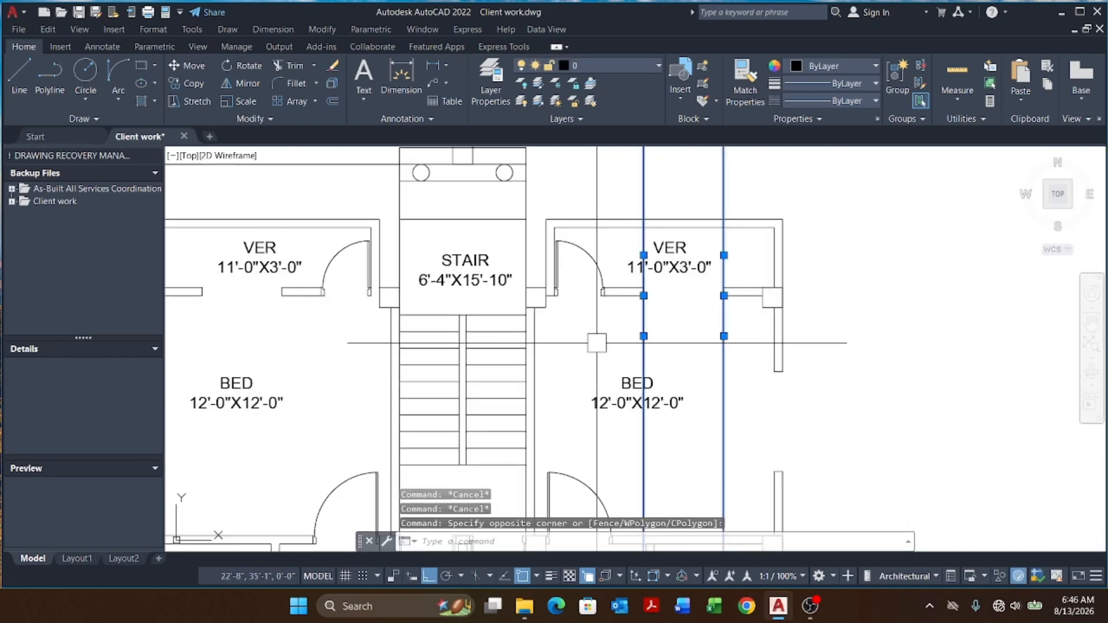
{"action": "type", "text": "e"}
{"action": "key", "text": "Return"}
{"action": "key", "text": "Escape"}
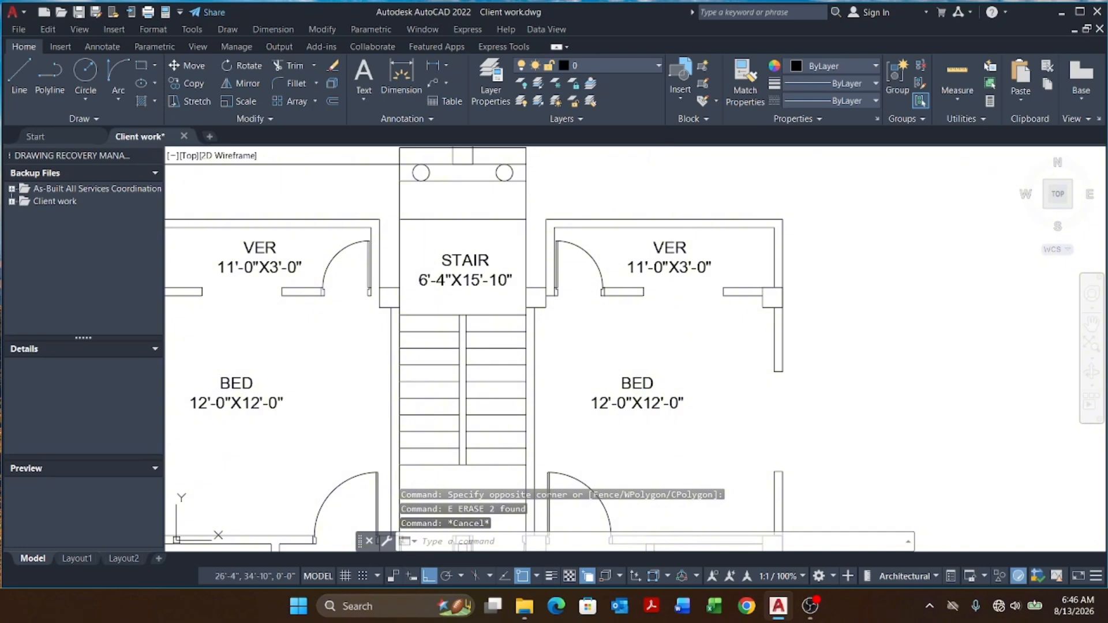
Step: Match the wall line's properties onto the closing polylines of both verandah walls
{"action": "type", "text": "ma"}
{"action": "key", "text": "Return"}
{"action": "scroll", "coordinate": [731, 241], "scroll_direction": "up", "scroll_amount": 4}
{"action": "left_click", "coordinate": [687, 326]}
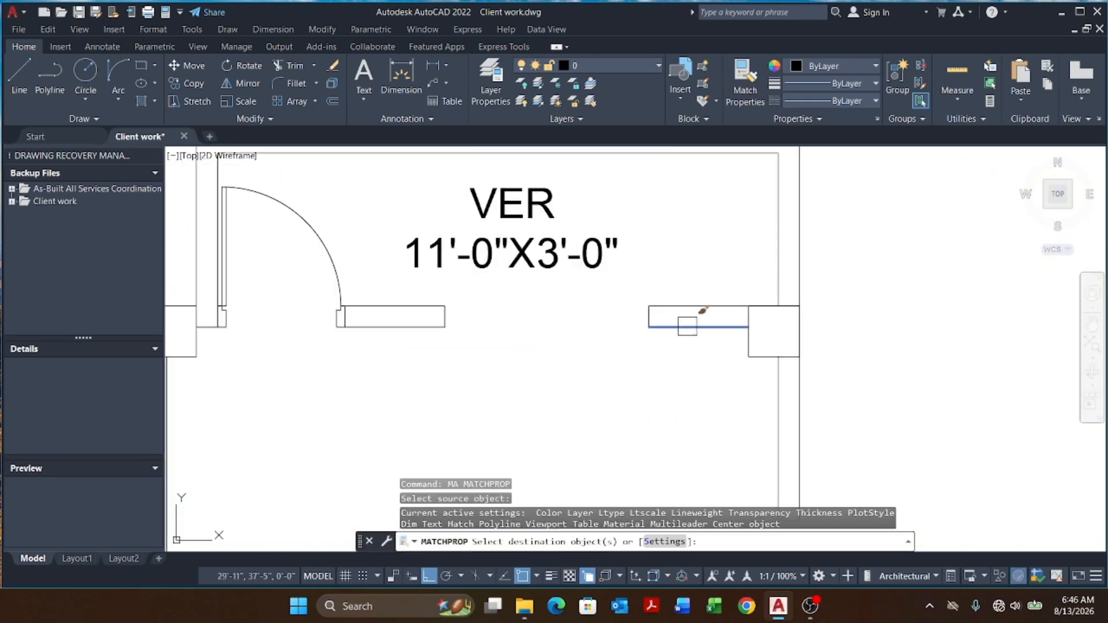
{"action": "left_click", "coordinate": [624, 291]}
{"action": "left_click", "coordinate": [404, 281]}
{"action": "left_click", "coordinate": [490, 356]}
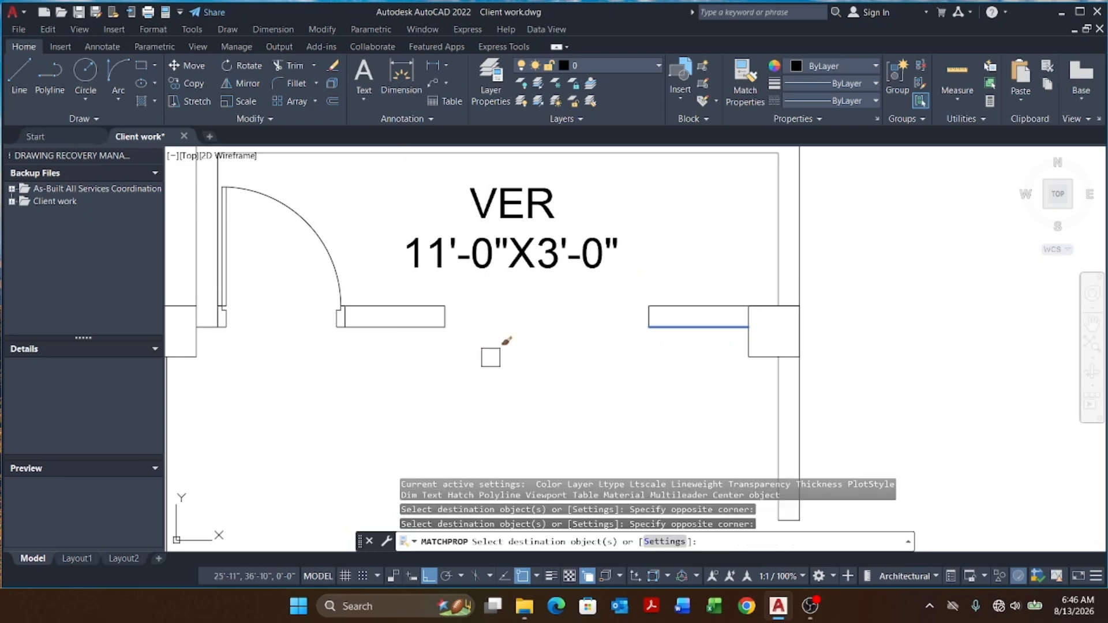
{"action": "scroll", "coordinate": [642, 309], "scroll_direction": "down", "scroll_amount": 4}
{"action": "scroll", "coordinate": [303, 311], "scroll_direction": "up", "scroll_amount": 4}
{"action": "left_click", "coordinate": [345, 255]}
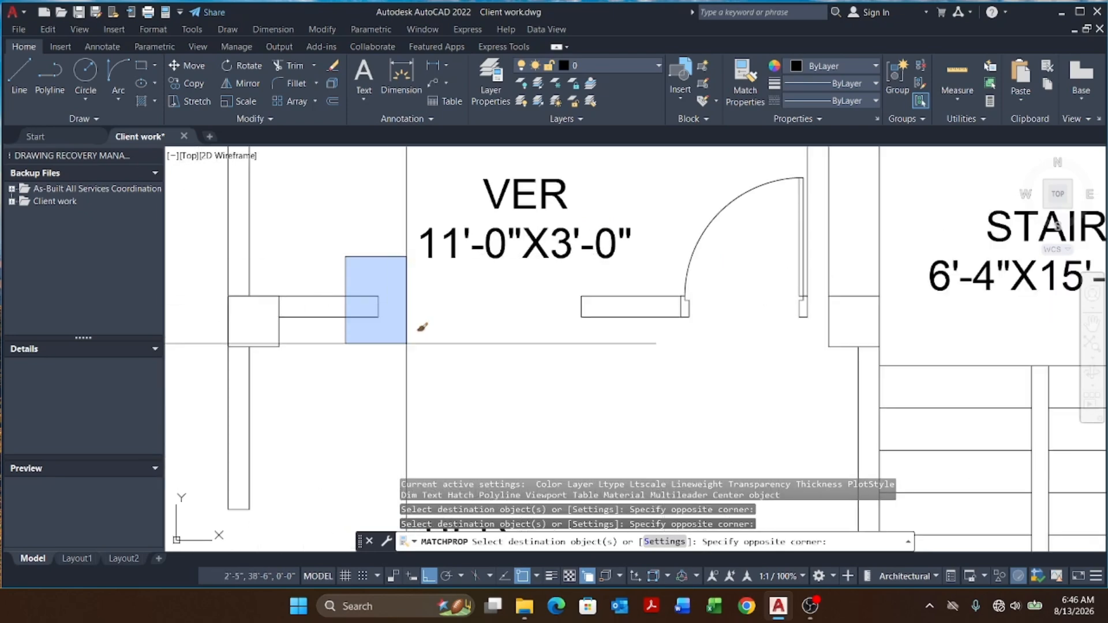
{"action": "left_click", "coordinate": [408, 329]}
{"action": "left_click", "coordinate": [546, 277]}
{"action": "scroll", "coordinate": [637, 330], "scroll_direction": "down", "scroll_amount": 6}
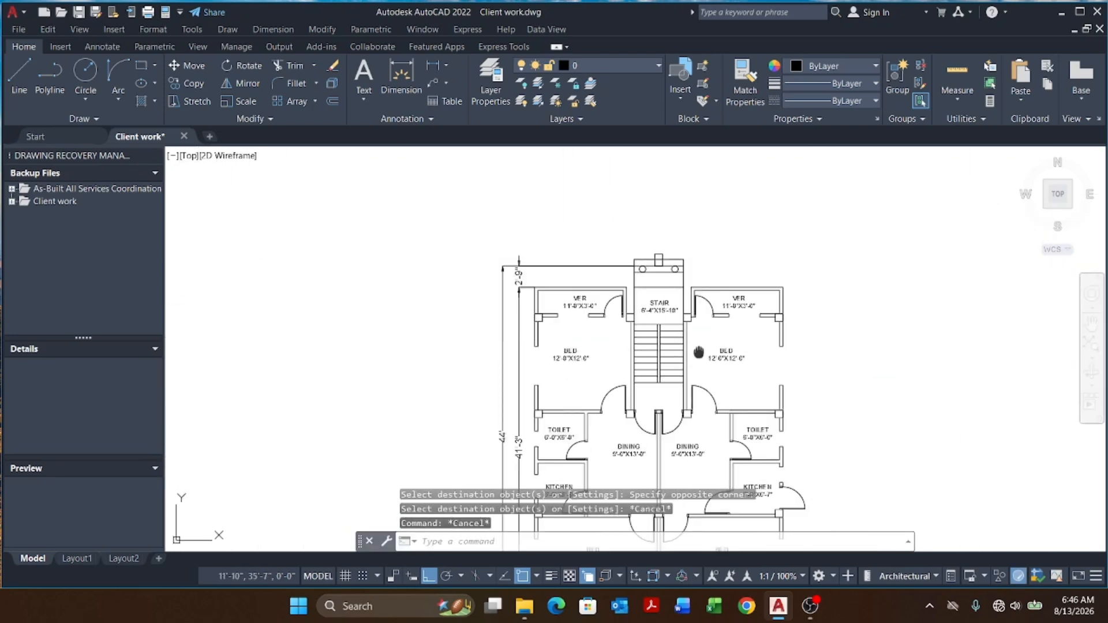
{"action": "key", "text": "Escape"}
{"action": "key", "text": "Escape"}
{"action": "key", "text": "Escape"}
{"action": "middle_click_drag", "start_coordinate": [650, 351], "coordinate": [661, 160]}
{"action": "middle_click_drag", "start_coordinate": [581, 282], "coordinate": [589, 267]}
{"action": "scroll", "coordinate": [548, 359], "scroll_direction": "up", "scroll_amount": 4}
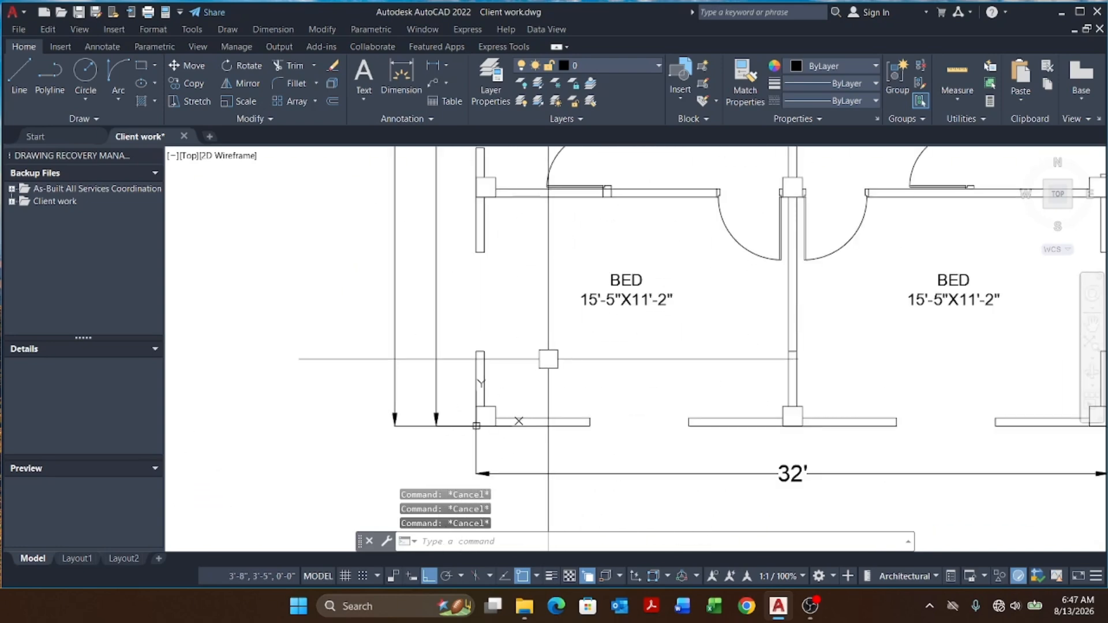
{"action": "scroll", "coordinate": [472, 254], "scroll_direction": "up", "scroll_amount": 3}
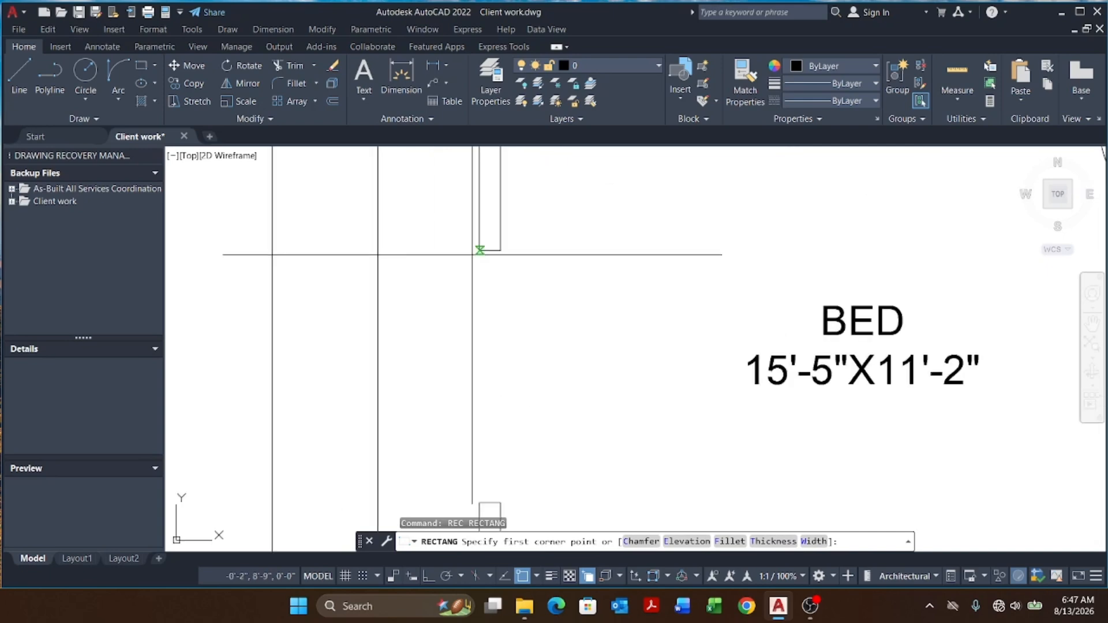
{"action": "left_click", "coordinate": [480, 250]}
{"action": "key", "text": "Escape"}
{"action": "key", "text": "Return"}
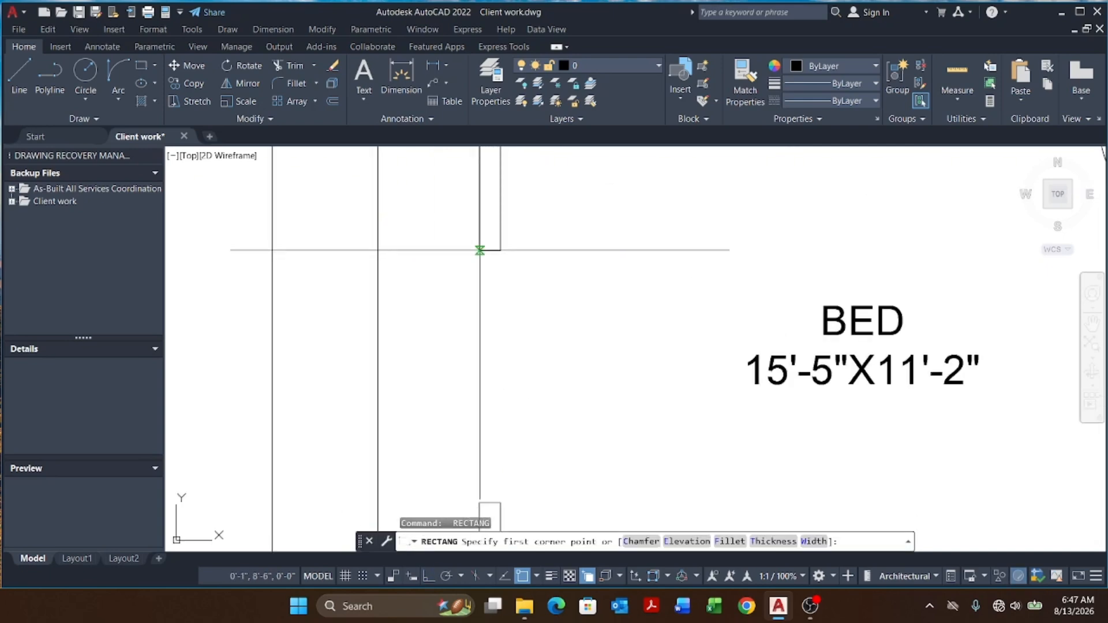
{"action": "scroll", "coordinate": [468, 246], "scroll_direction": "up", "scroll_amount": 3}
{"action": "left_click", "coordinate": [495, 255]}
{"action": "scroll", "coordinate": [481, 242], "scroll_direction": "down", "scroll_amount": 3}
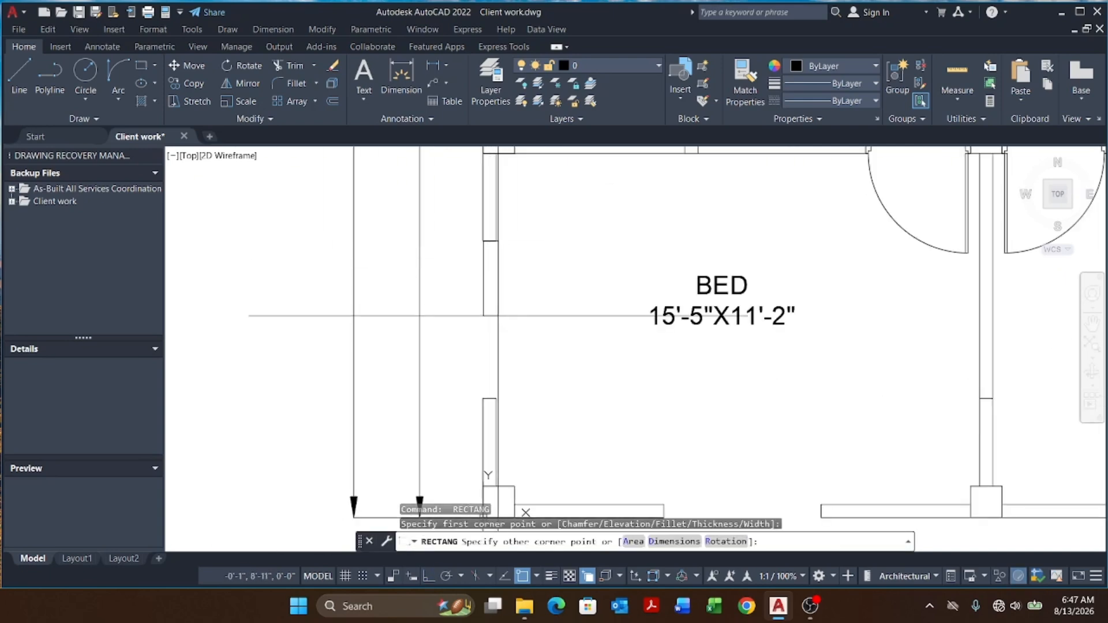
{"action": "scroll", "coordinate": [505, 413], "scroll_direction": "up", "scroll_amount": 1}
{"action": "key", "text": "Escape"}
{"action": "key", "text": "Escape"}
{"action": "key", "text": "Escape"}
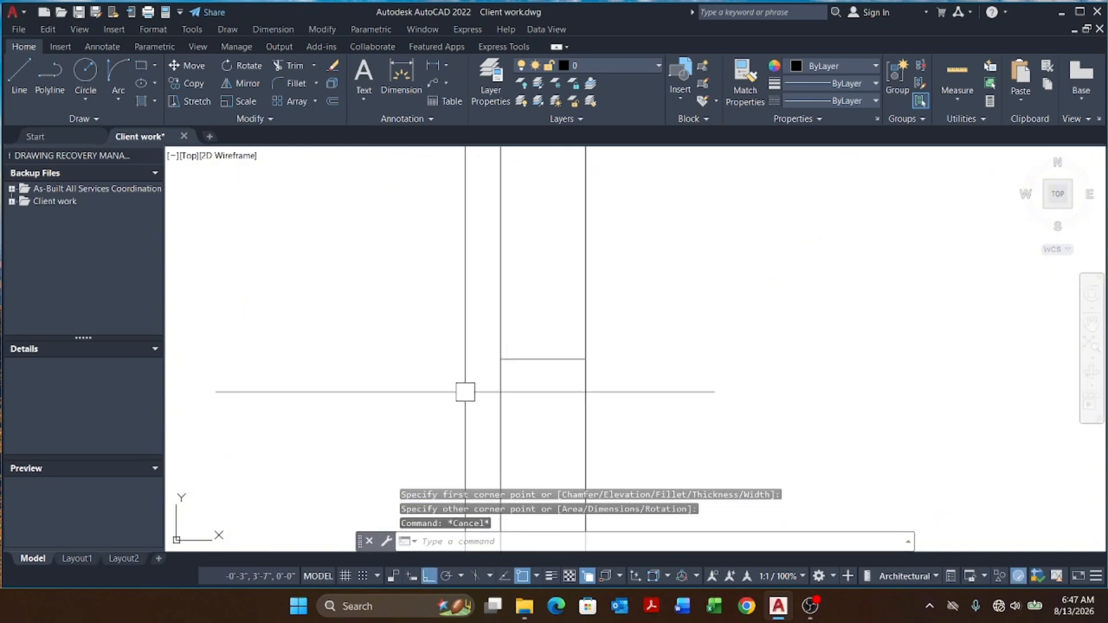
{"action": "scroll", "coordinate": [527, 389], "scroll_direction": "down", "scroll_amount": 3}
{"action": "scroll", "coordinate": [521, 328], "scroll_direction": "up", "scroll_amount": 3}
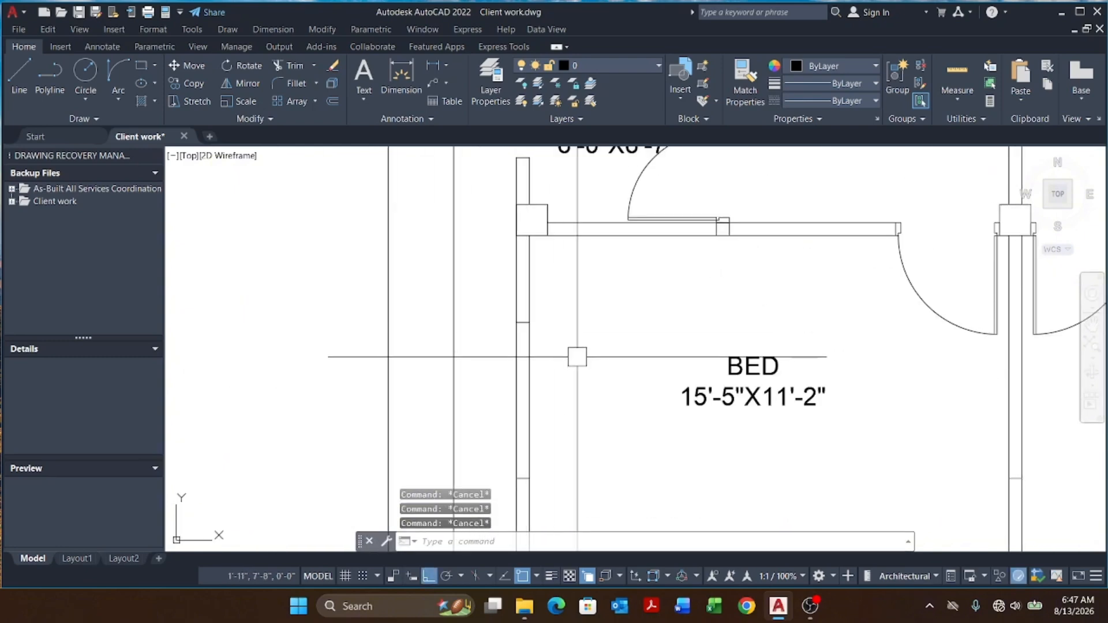
Step: Draw a short polyline across the left bedroom wall along the horizontal construction line
{"action": "type", "text": "pl"}
{"action": "key", "text": "Return"}
{"action": "scroll", "coordinate": [508, 386], "scroll_direction": "up", "scroll_amount": 4}
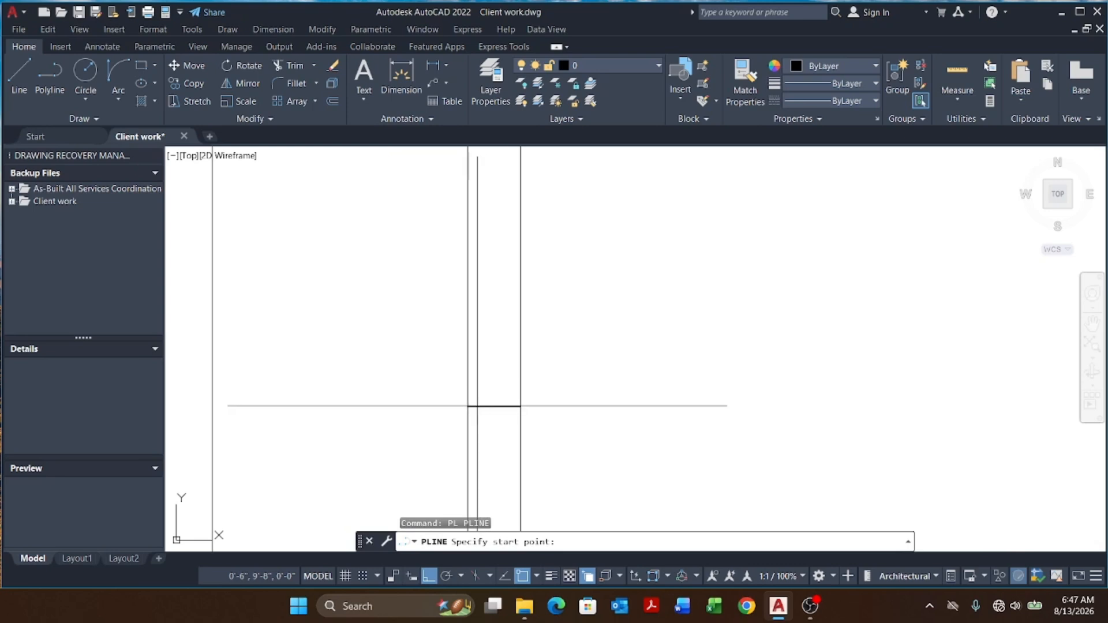
{"action": "left_click", "coordinate": [484, 405]}
{"action": "left_click", "coordinate": [521, 406]}
{"action": "key", "text": "Escape"}
{"action": "key", "text": "Escape"}
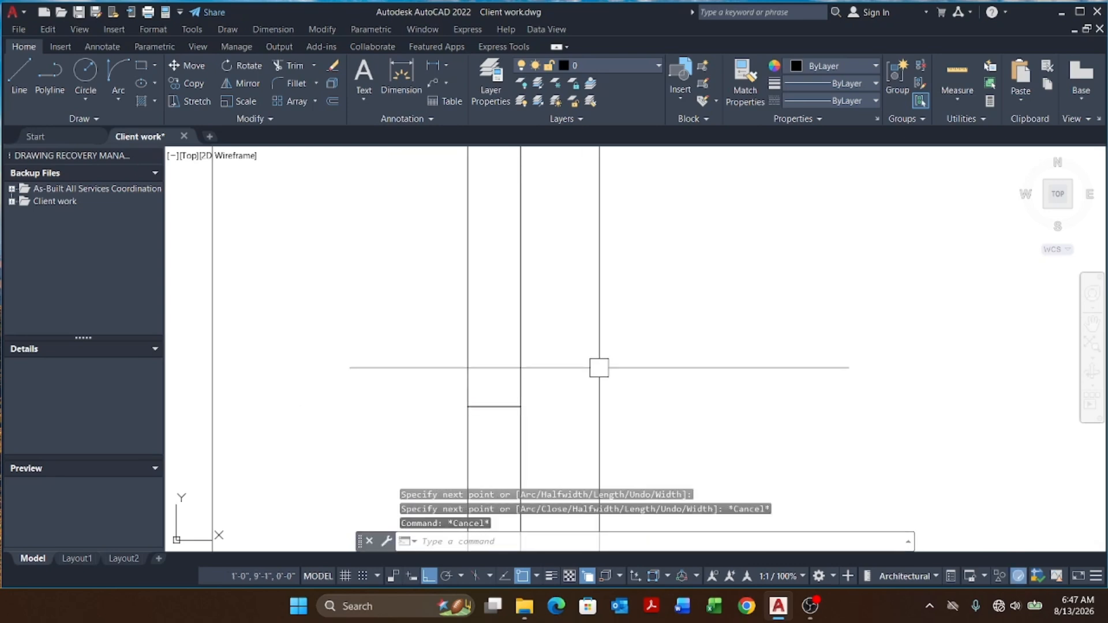
Step: Offset the new polyline 2 inches downward inside the wall
{"action": "type", "text": "o"}
{"action": "key", "text": "Return"}
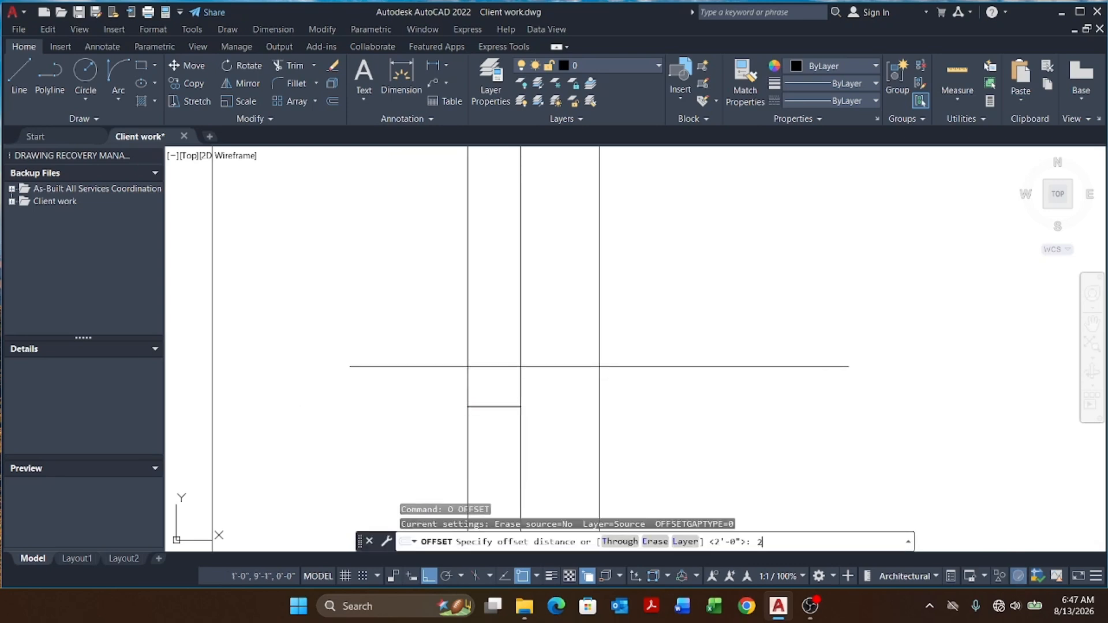
{"action": "type", "text": "2"}
{"action": "key", "text": "Return"}
{"action": "scroll", "coordinate": [579, 207], "scroll_direction": "down", "scroll_amount": 2}
{"action": "scroll", "coordinate": [503, 422], "scroll_direction": "up", "scroll_amount": 2}
{"action": "left_click", "coordinate": [545, 274]}
{"action": "left_click", "coordinate": [542, 309]}
{"action": "scroll", "coordinate": [635, 257], "scroll_direction": "down", "scroll_amount": 2}
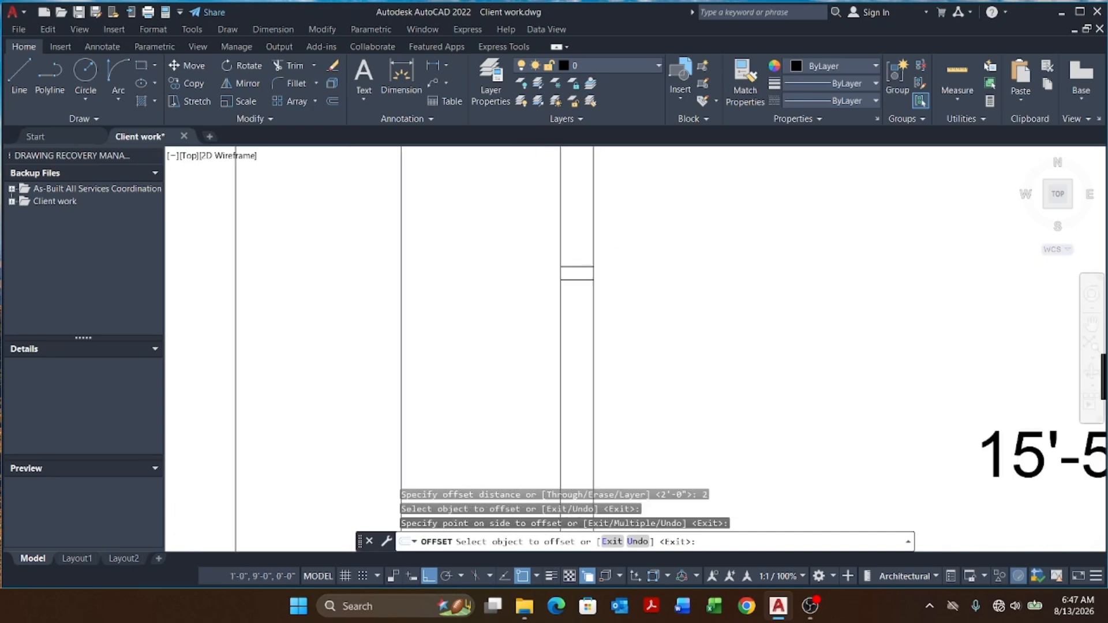
{"action": "scroll", "coordinate": [577, 271], "scroll_direction": "down", "scroll_amount": 3}
{"action": "scroll", "coordinate": [594, 314], "scroll_direction": "up", "scroll_amount": 3}
{"action": "key", "text": "Escape"}
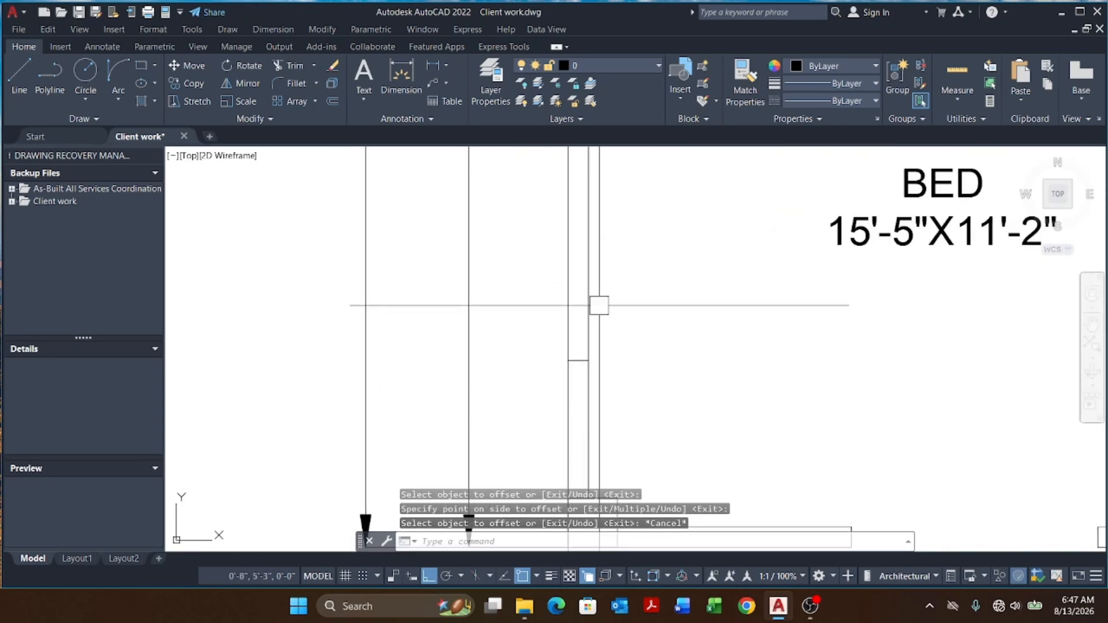
{"action": "key", "text": "Escape"}
{"action": "middle_click_drag", "start_coordinate": [607, 280], "coordinate": [598, 425]}
{"action": "key", "text": "Escape"}
{"action": "left_click", "coordinate": [584, 393]}
{"action": "scroll", "coordinate": [570, 272], "scroll_direction": "up", "scroll_amount": 5}
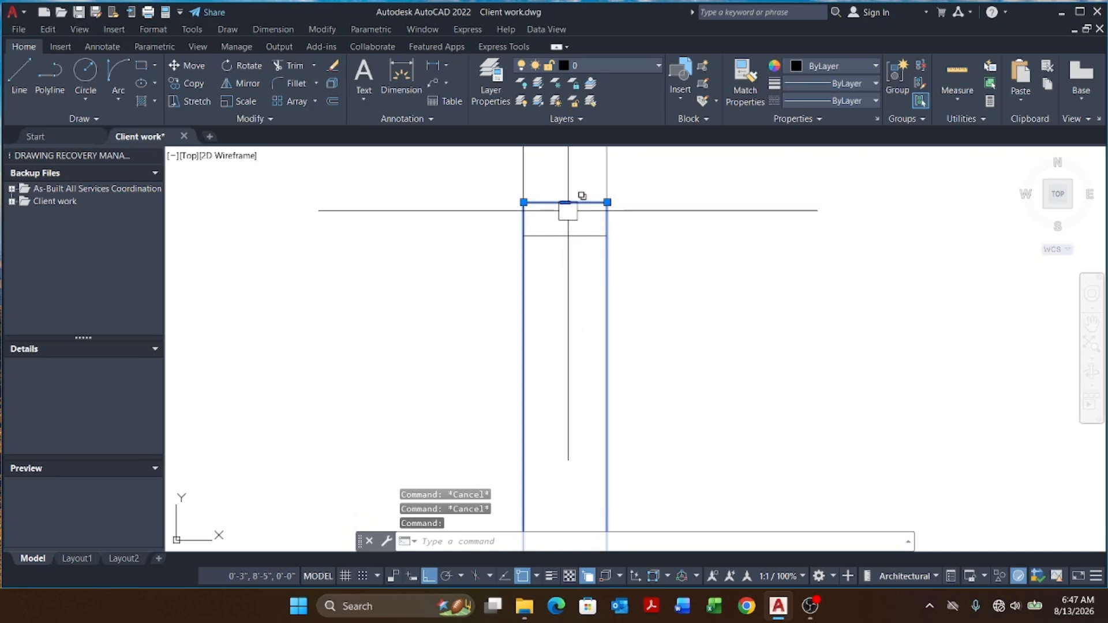
{"action": "key", "text": "Escape"}
{"action": "key", "text": "Escape"}
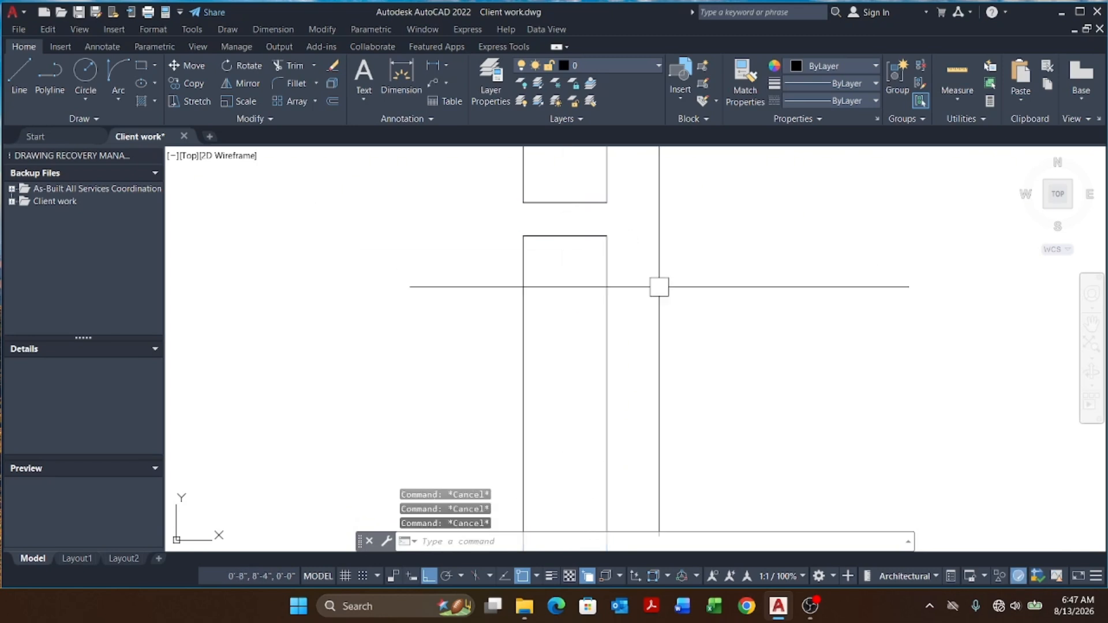
Step: Draw a rectangle spanning the wall thickness between the two short wall lines
{"action": "key", "text": "Return"}
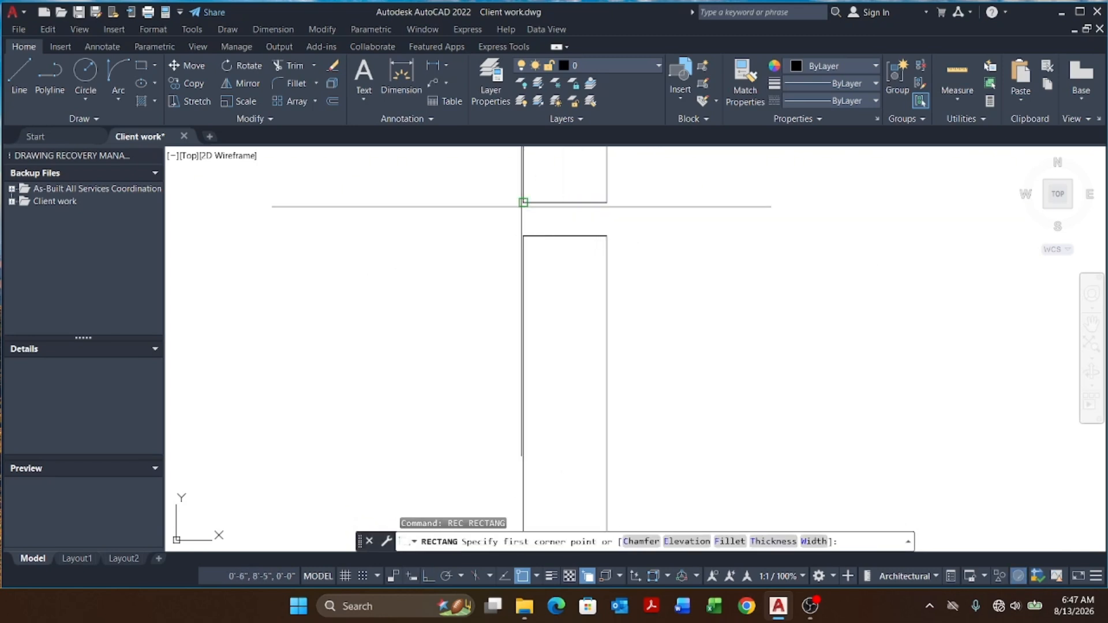
{"action": "left_click", "coordinate": [523, 203]}
{"action": "left_click", "coordinate": [605, 234]}
Step: Erase the construction lines around the new rectangle with window selections
{"action": "left_click", "coordinate": [485, 181]}
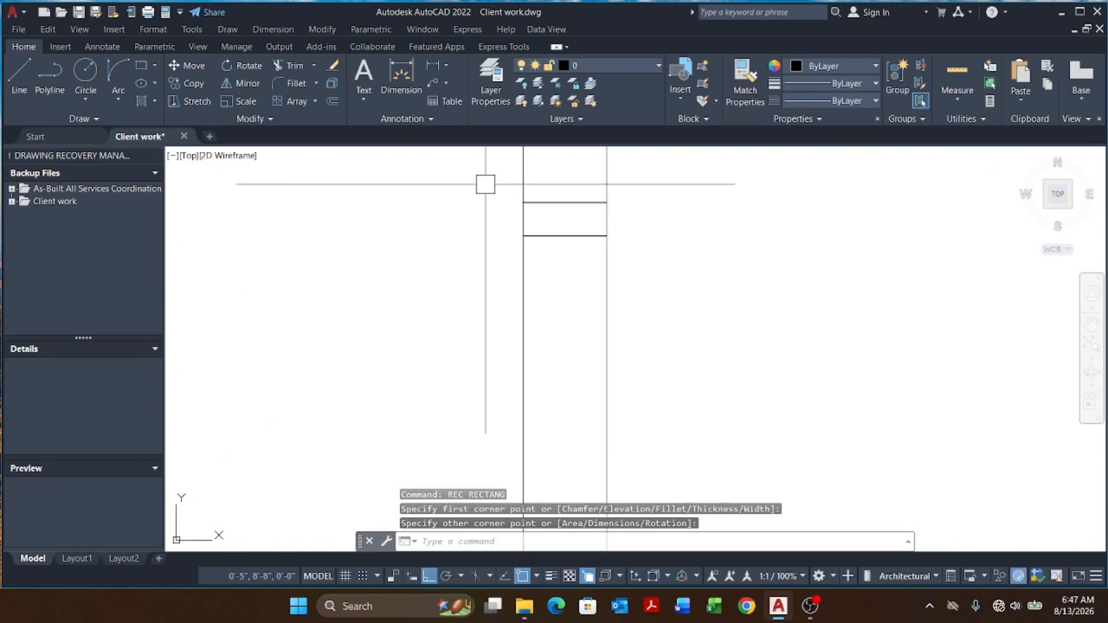
{"action": "left_click", "coordinate": [710, 233]}
{"action": "type", "text": "e"}
{"action": "key", "text": "Return"}
{"action": "left_click", "coordinate": [494, 215]}
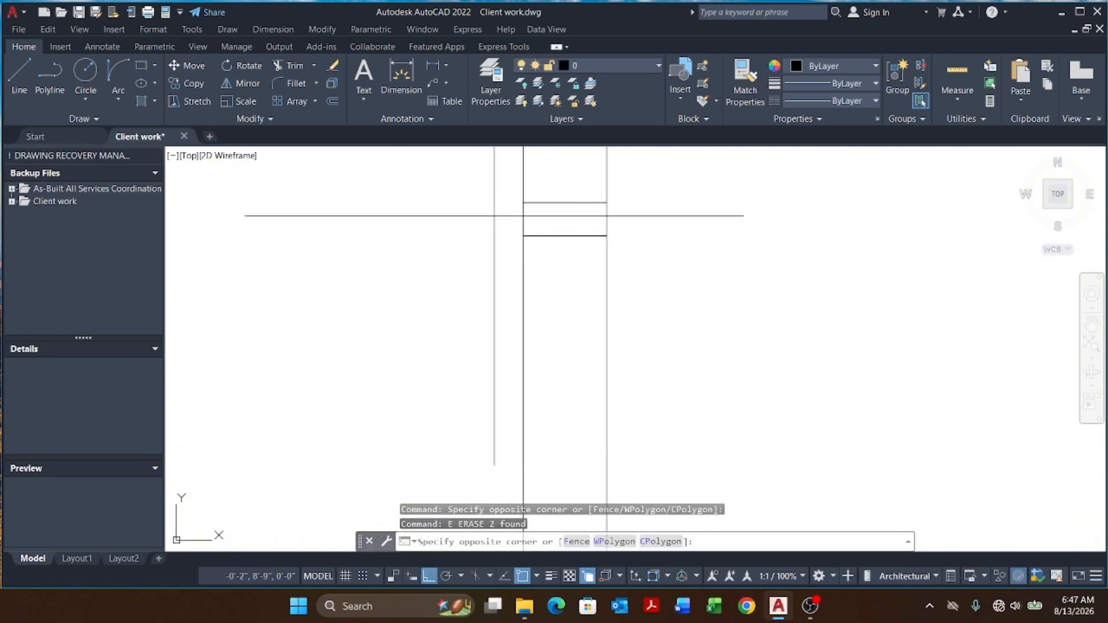
{"action": "left_click", "coordinate": [705, 269]}
{"action": "key", "text": "Return"}
{"action": "key", "text": "Escape"}
Step: Mirror the small rectangle across the wall's vertical line, keeping the original
{"action": "scroll", "coordinate": [552, 227], "scroll_direction": "down", "scroll_amount": 6}
{"action": "scroll", "coordinate": [556, 209], "scroll_direction": "down", "scroll_amount": 3}
{"action": "scroll", "coordinate": [549, 154], "scroll_direction": "up", "scroll_amount": 5}
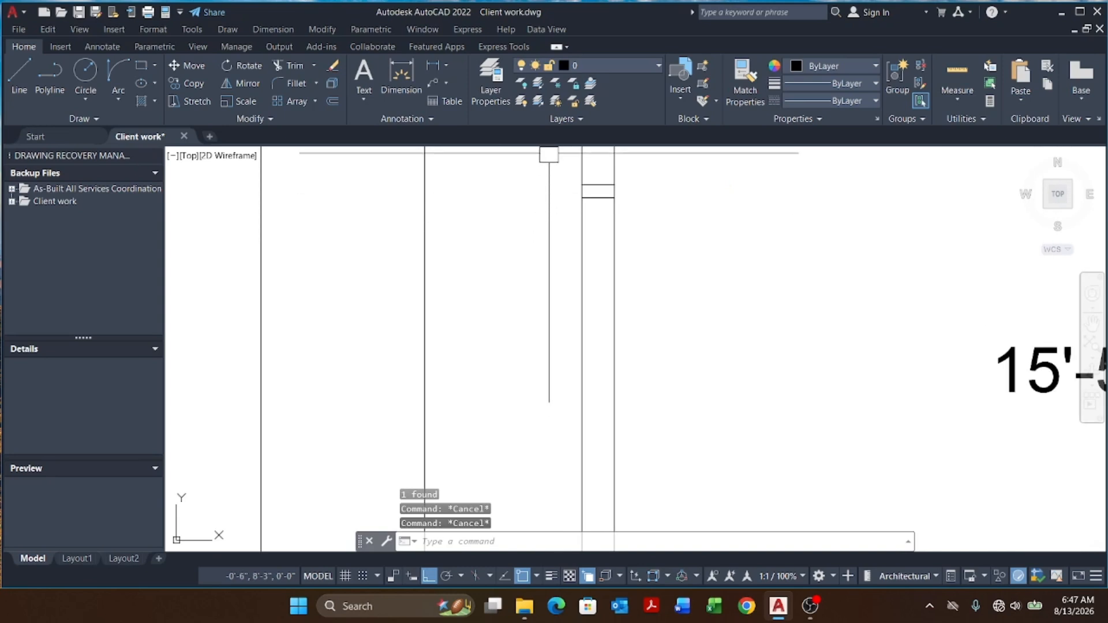
{"action": "left_click", "coordinate": [549, 154]}
{"action": "left_click", "coordinate": [749, 266]}
{"action": "type", "text": "MI"}
{"action": "key", "text": "Return"}
{"action": "scroll", "coordinate": [749, 266], "scroll_direction": "down", "scroll_amount": 5}
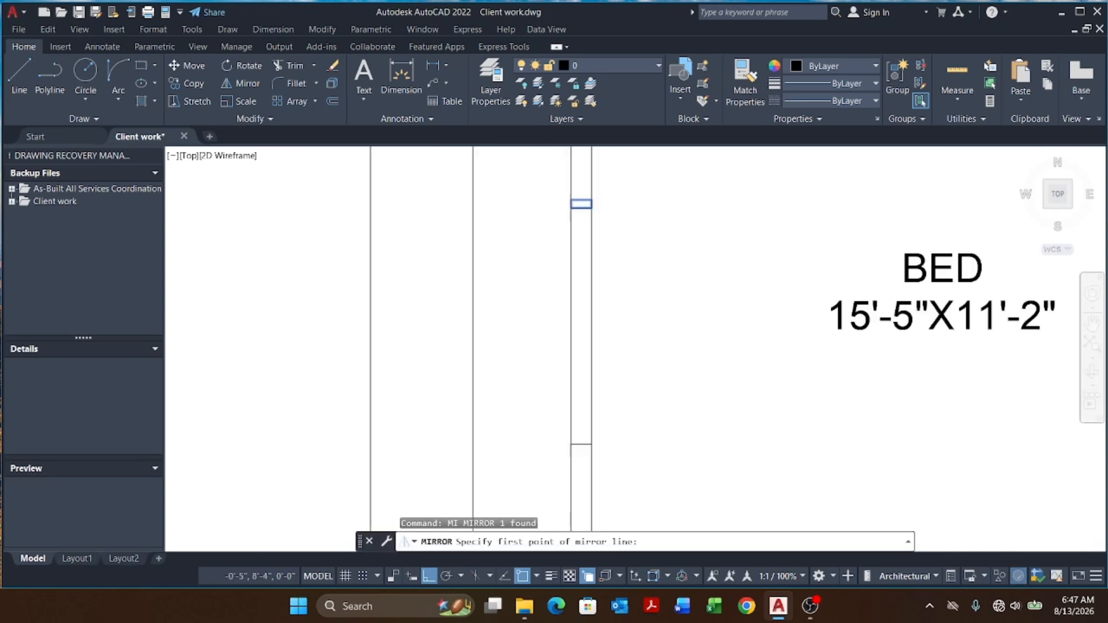
{"action": "scroll", "coordinate": [570, 286], "scroll_direction": "up", "scroll_amount": 4}
{"action": "left_click", "coordinate": [570, 286]}
{"action": "left_click", "coordinate": [569, 456]}
{"action": "key", "text": "Return"}
Step: Move the mirrored rectangle up by its own height
{"action": "scroll", "coordinate": [577, 371], "scroll_direction": "up", "scroll_amount": 4}
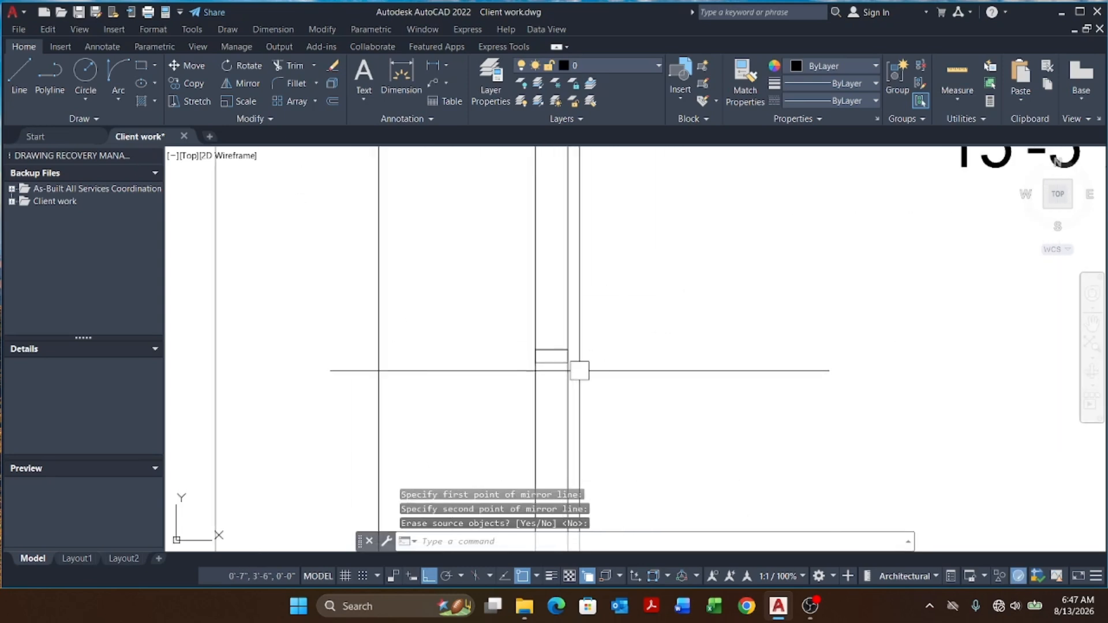
{"action": "type", "text": "M"}
{"action": "key", "text": "Return"}
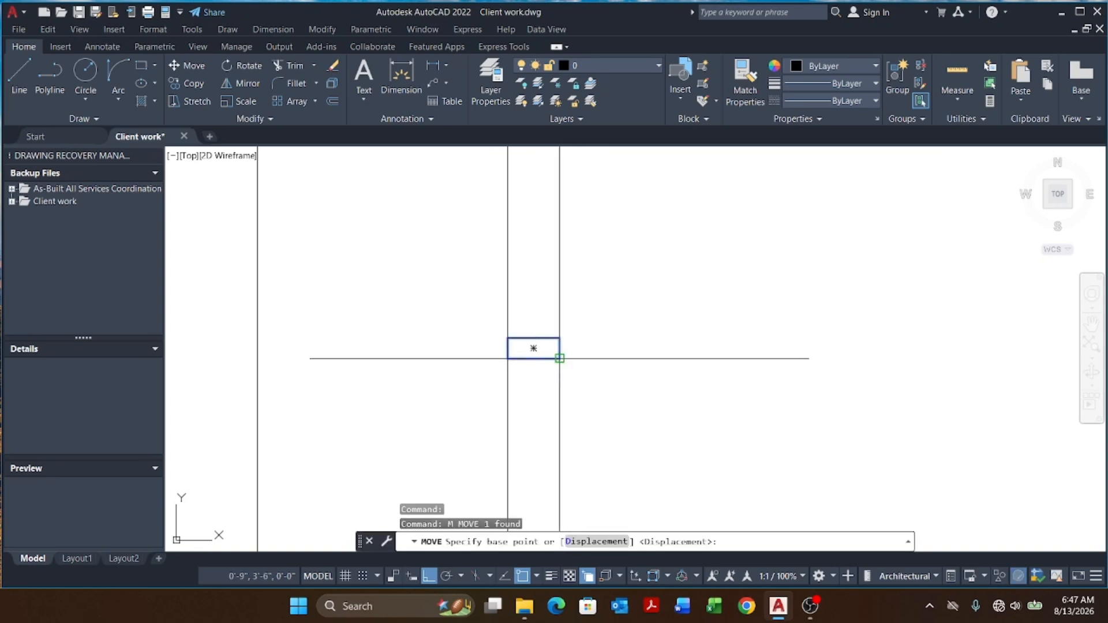
{"action": "left_click", "coordinate": [559, 359]}
{"action": "left_click", "coordinate": [560, 337]}
{"action": "key", "text": "Escape"}
{"action": "scroll", "coordinate": [604, 345], "scroll_direction": "down", "scroll_amount": 4}
{"action": "key", "text": "Escape"}
Step: Copy the small end rectangle up to the other end of the wall opening
{"action": "left_click", "coordinate": [586, 292]}
{"action": "scroll", "coordinate": [645, 348], "scroll_direction": "down", "scroll_amount": 4}
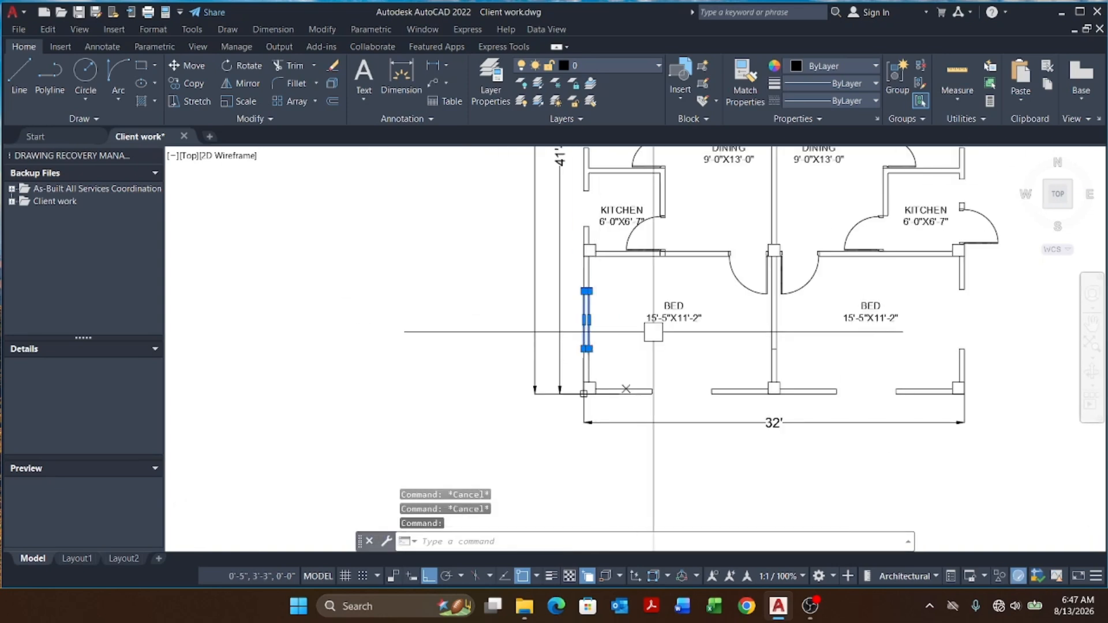
{"action": "scroll", "coordinate": [649, 359], "scroll_direction": "up", "scroll_amount": 6}
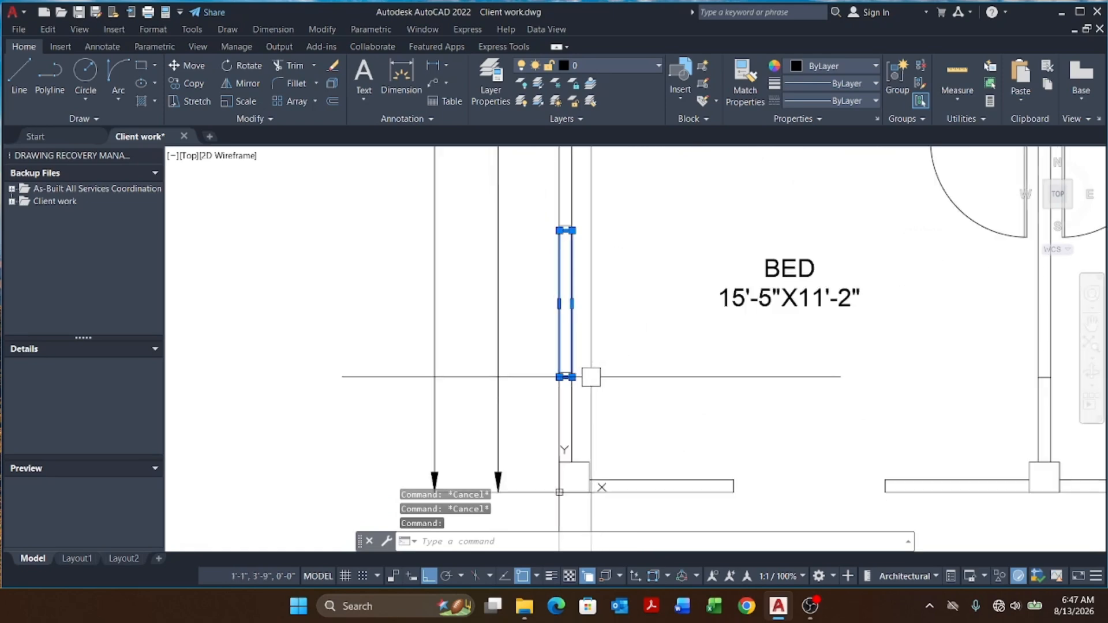
{"action": "left_click", "coordinate": [702, 425]}
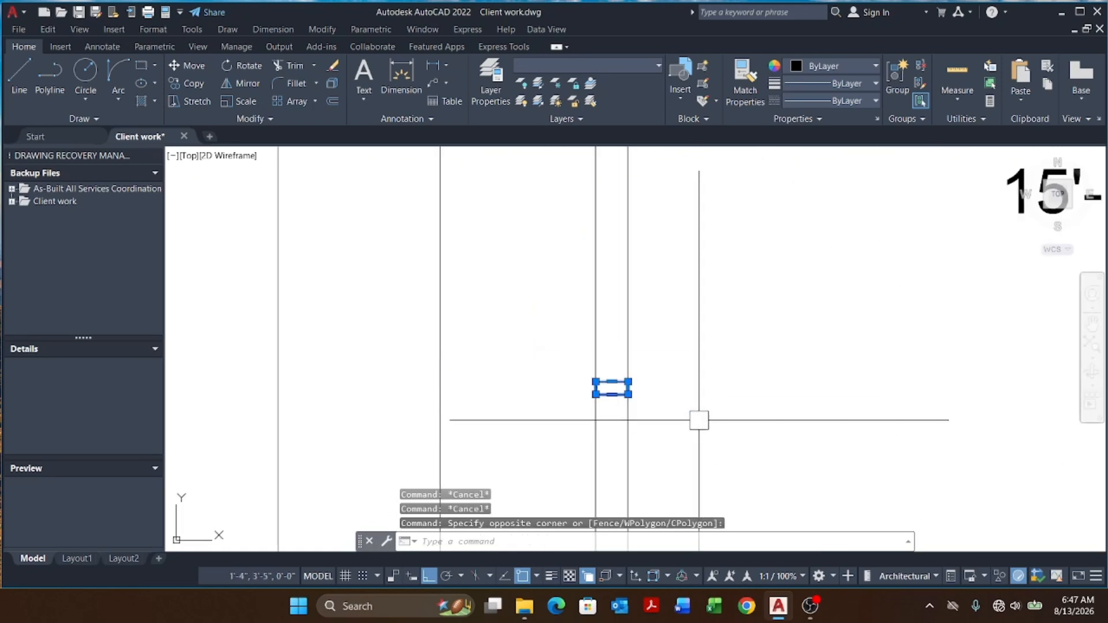
{"action": "type", "text": "cp"}
{"action": "key", "text": "Return"}
{"action": "left_click", "coordinate": [628, 388]}
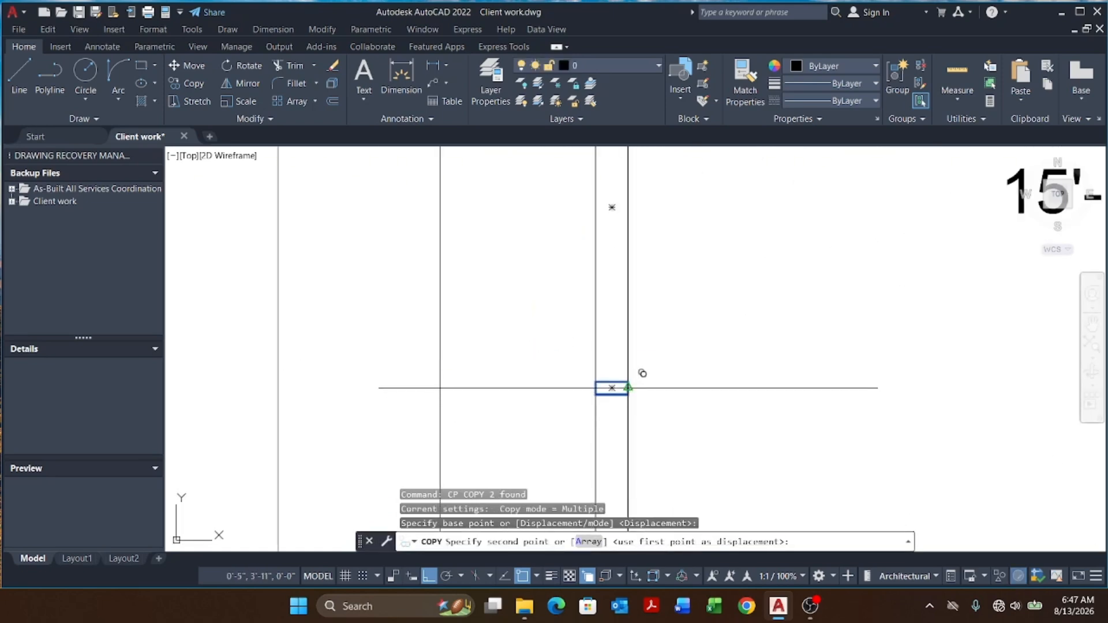
{"action": "scroll", "coordinate": [628, 387], "scroll_direction": "down", "scroll_amount": 4}
{"action": "left_click", "coordinate": [627, 316]}
{"action": "key", "text": "Escape"}
{"action": "key", "text": "Escape"}
Step: Erase the wall segment inside the new opening
{"action": "scroll", "coordinate": [654, 302], "scroll_direction": "up", "scroll_amount": 5}
{"action": "left_click", "coordinate": [653, 289]}
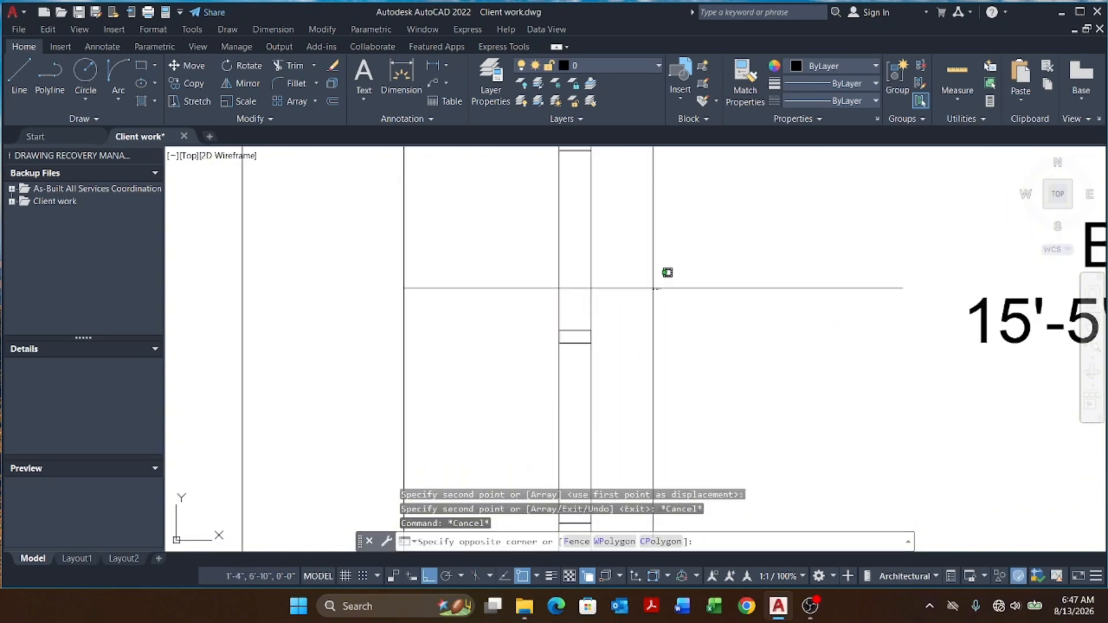
{"action": "left_click", "coordinate": [519, 301]}
{"action": "type", "text": "e"}
{"action": "key", "text": "Return"}
{"action": "scroll", "coordinate": [545, 300], "scroll_direction": "down", "scroll_amount": 5}
{"action": "key", "text": "Escape"}
{"action": "key", "text": "Escape"}
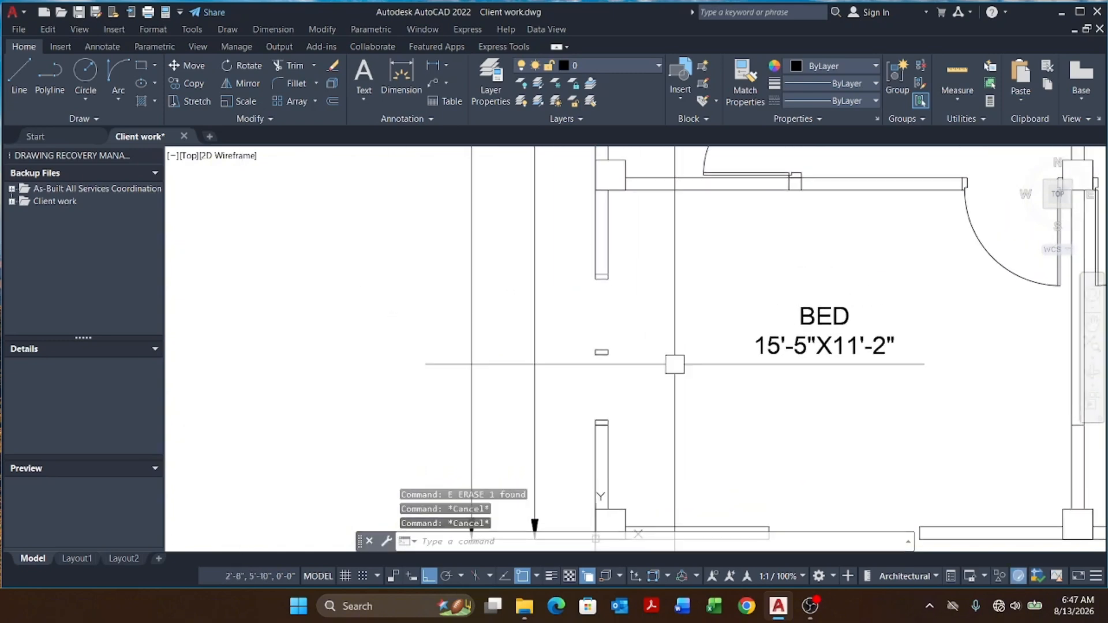
Step: Draw a diagonal polyline across the wall opening and erase it
{"action": "type", "text": "pl"}
{"action": "key", "text": "Return"}
{"action": "scroll", "coordinate": [597, 316], "scroll_direction": "up", "scroll_amount": 4}
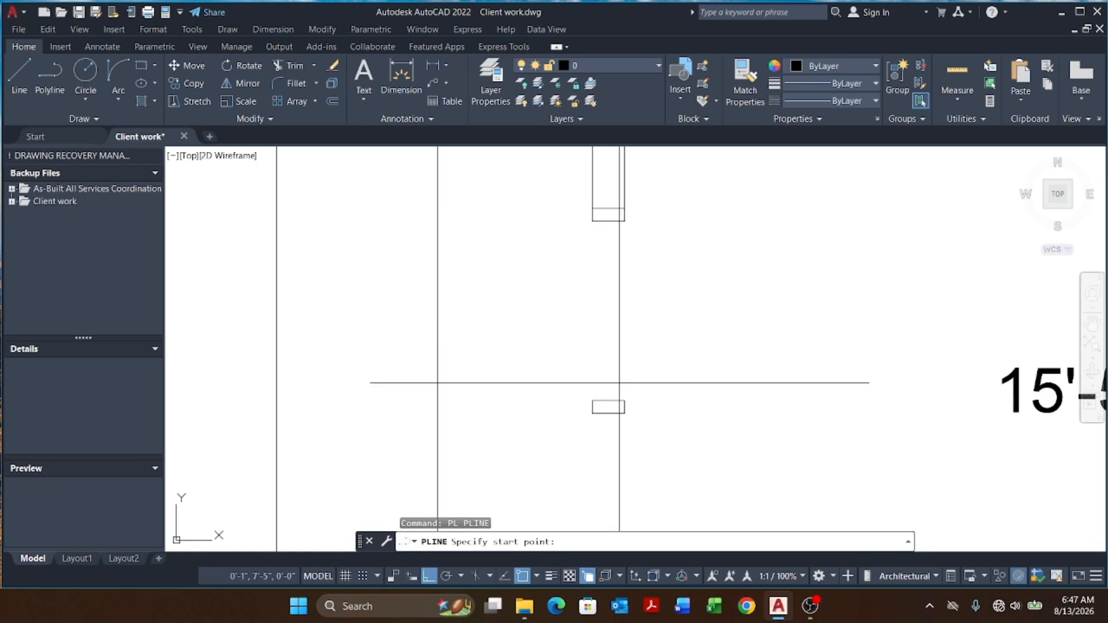
{"action": "left_click", "coordinate": [593, 399]}
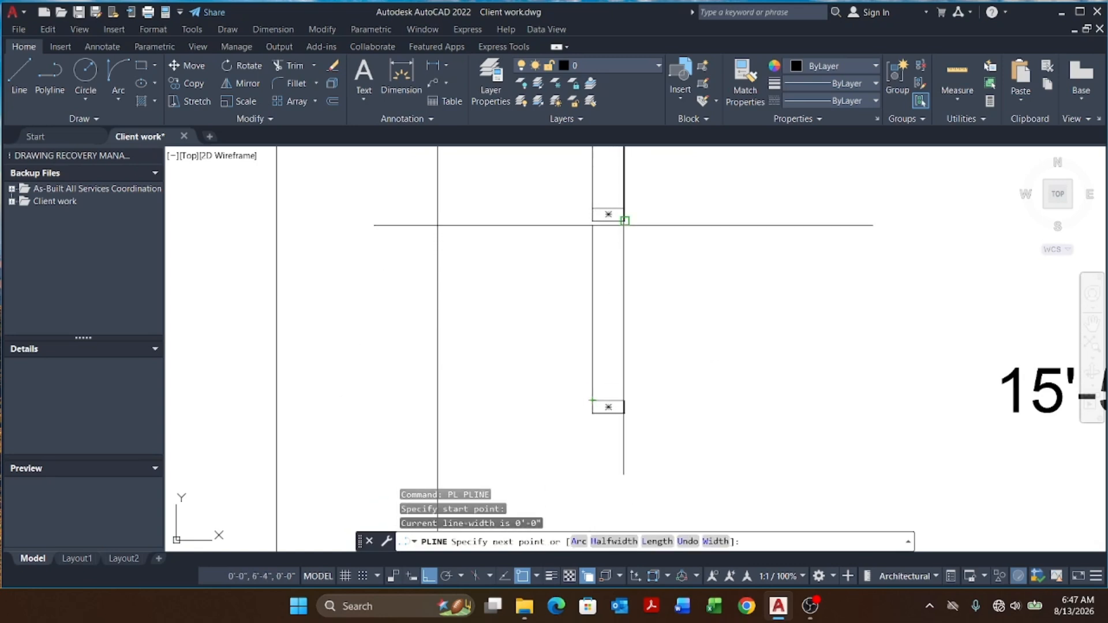
{"action": "left_click", "coordinate": [624, 221]}
{"action": "key", "text": "Escape"}
{"action": "key", "text": "Escape"}
{"action": "left_click", "coordinate": [613, 300]}
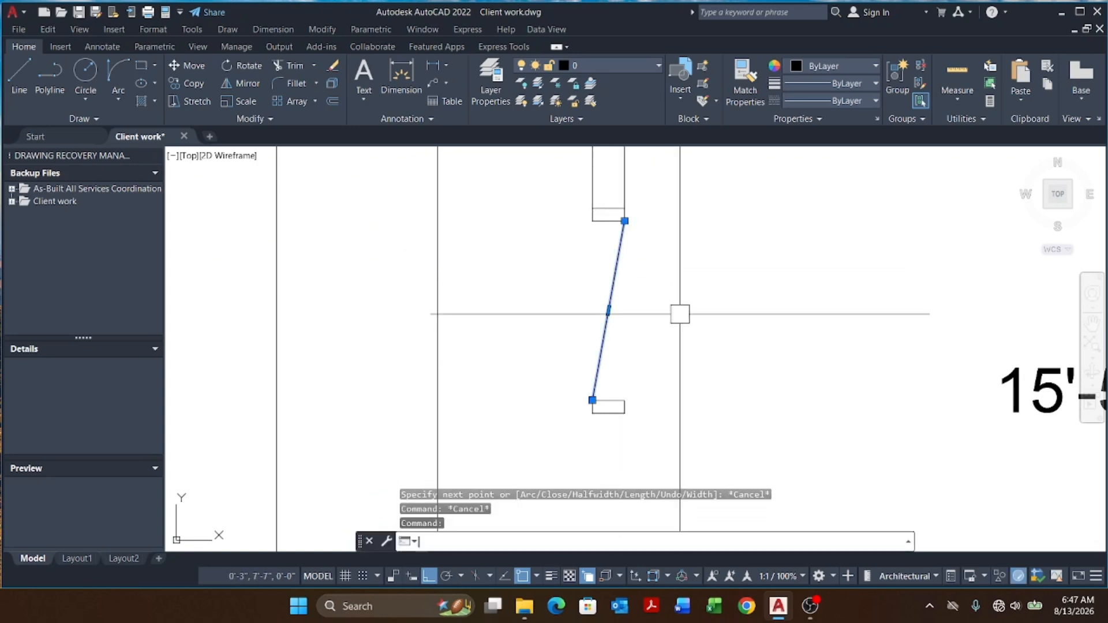
{"action": "type", "text": "e"}
{"action": "key", "text": "Return"}
{"action": "type", "text": "REC"}
{"action": "key", "text": "Return"}
{"action": "scroll", "coordinate": [606, 404], "scroll_direction": "up", "scroll_amount": 4}
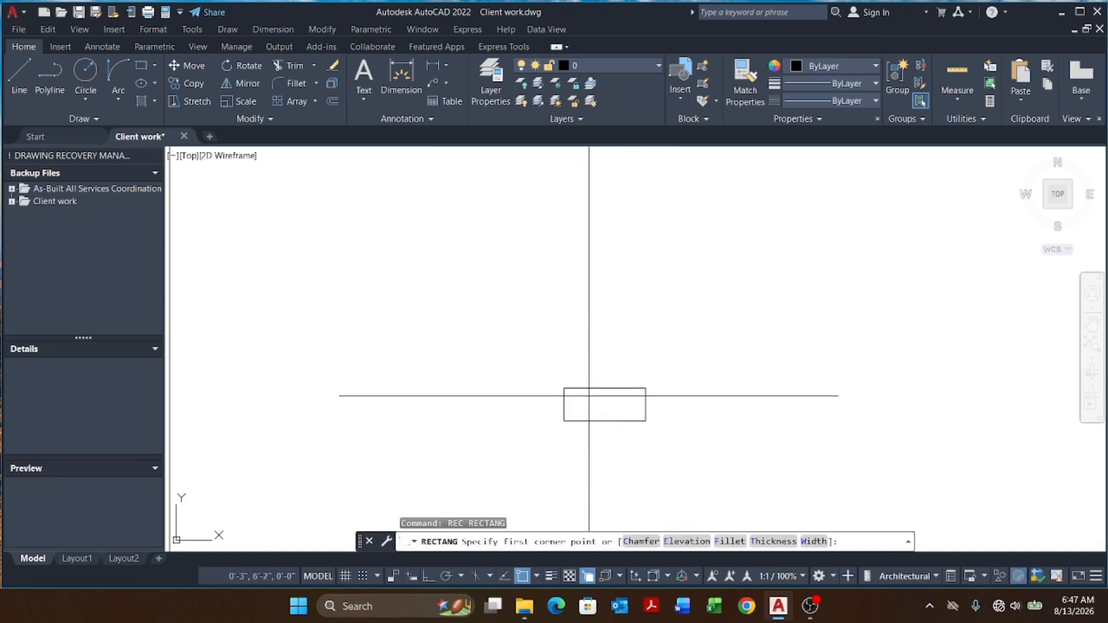
{"action": "left_click", "coordinate": [564, 388]}
{"action": "scroll", "coordinate": [608, 381], "scroll_direction": "down", "scroll_amount": 4}
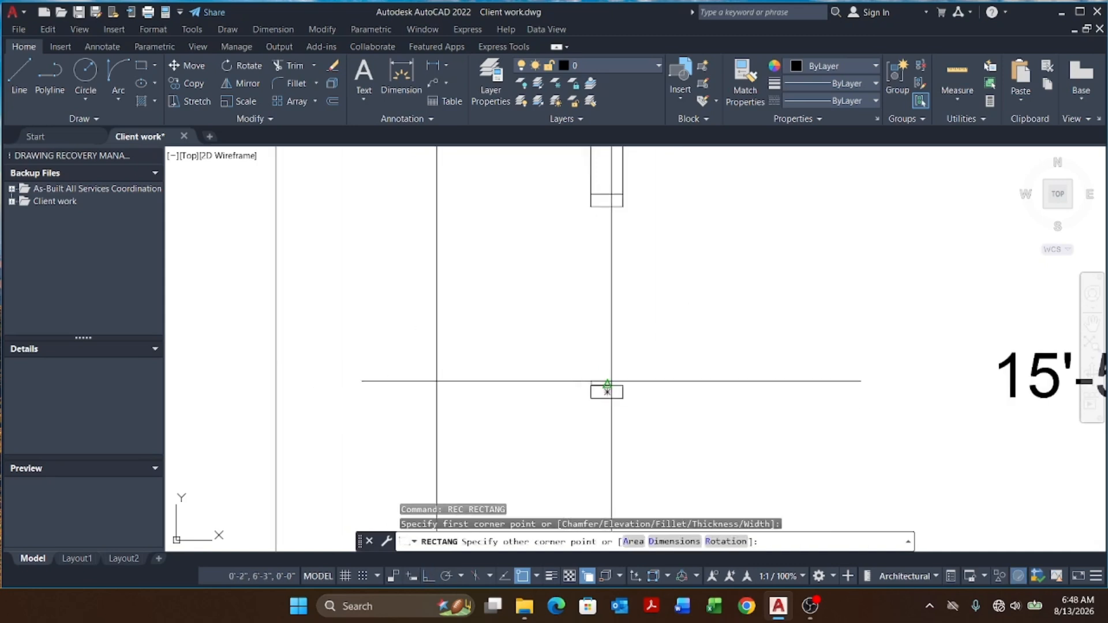
{"action": "key", "text": "Escape"}
{"action": "key", "text": "Escape"}
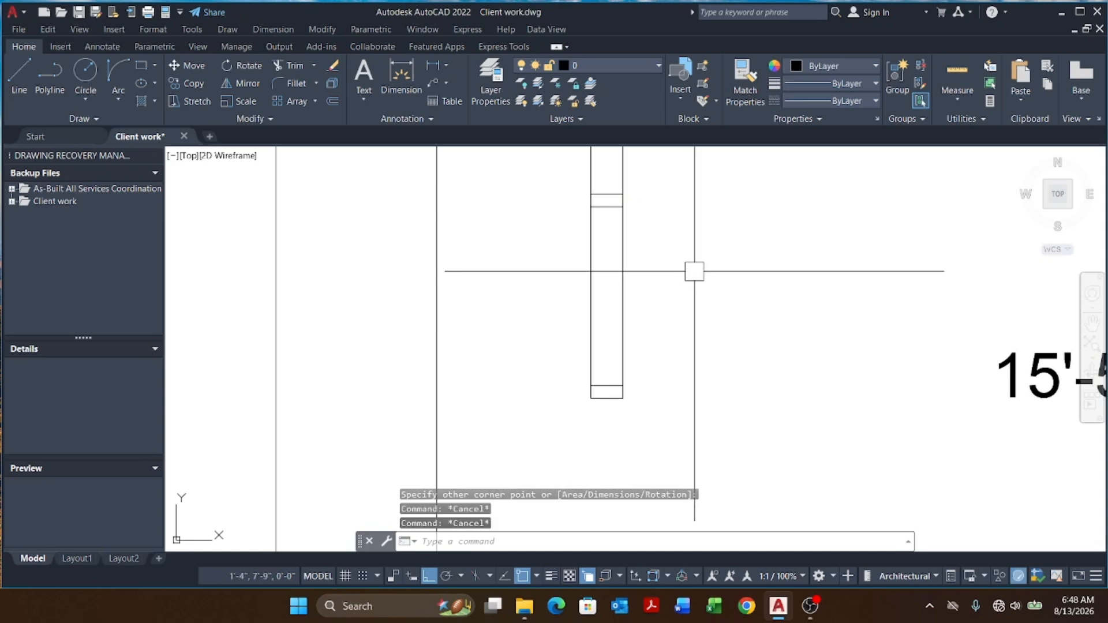
Step: Draw a vertical polyline along the middle of the wall opening between the end rectangles
{"action": "key", "text": "Return"}
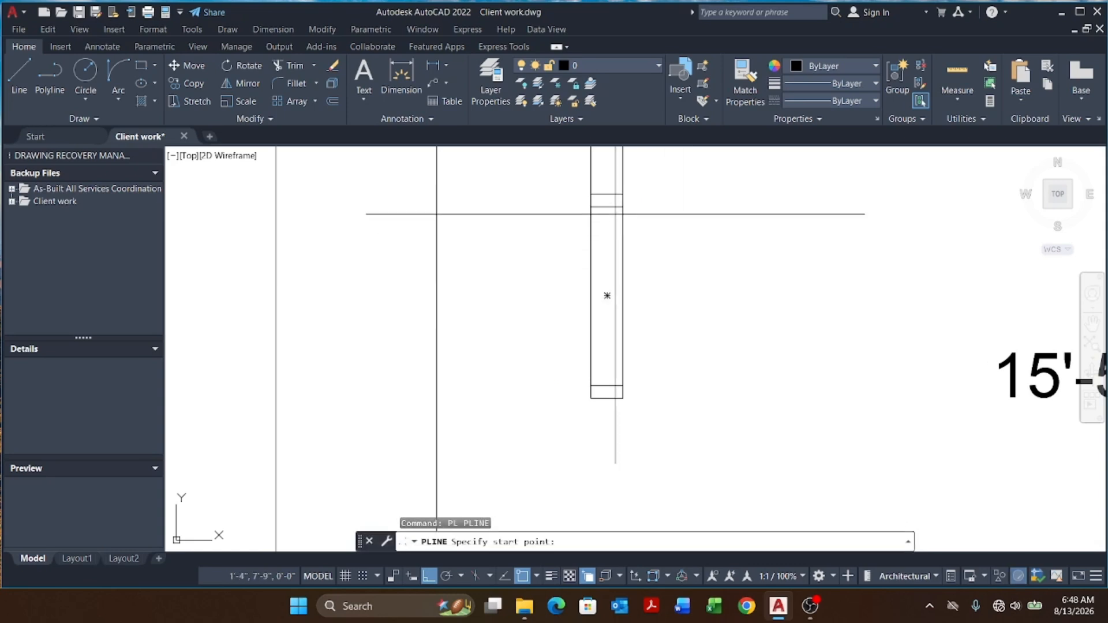
{"action": "left_click", "coordinate": [607, 203]}
{"action": "scroll", "coordinate": [618, 384], "scroll_direction": "up", "scroll_amount": 4}
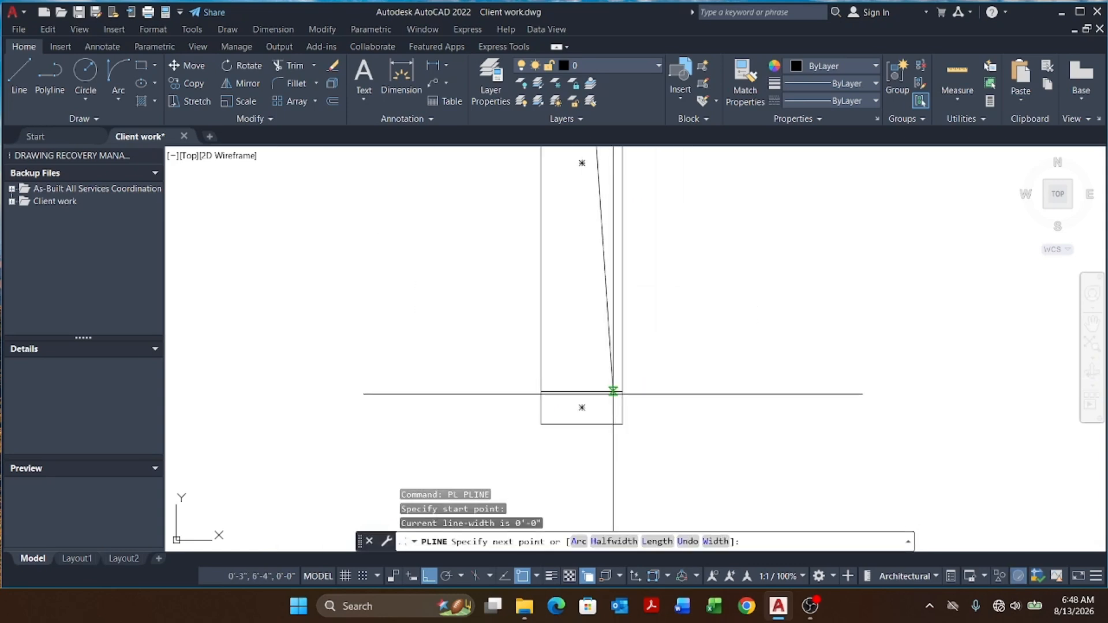
{"action": "left_click", "coordinate": [581, 391]}
{"action": "key", "text": "Escape"}
{"action": "key", "text": "Escape"}
{"action": "key", "text": "Escape"}
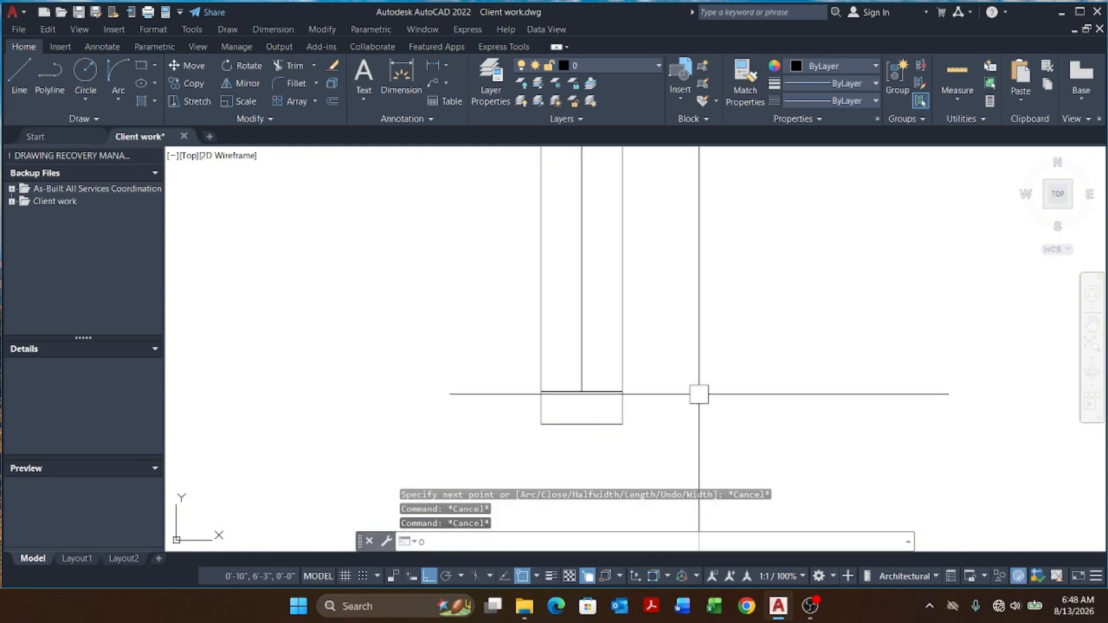
Step: Offset the window's middle line by .25 to one side to form a double frame line
{"action": "type", "text": "O"}
{"action": "key", "text": "Return"}
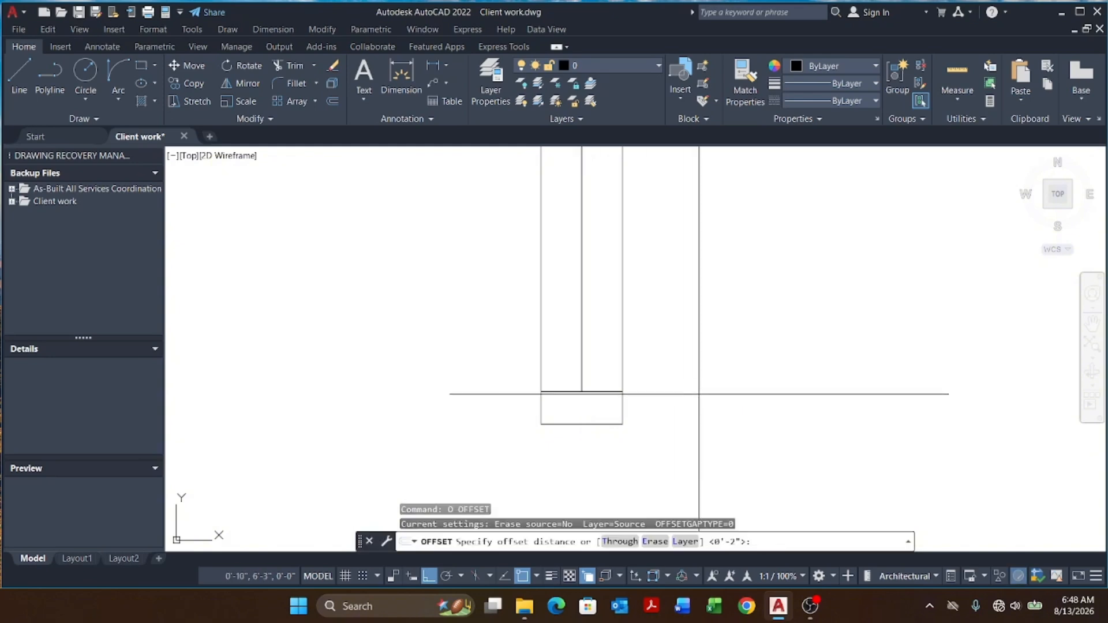
{"action": "type", "text": ".25"}
{"action": "key", "text": "Return"}
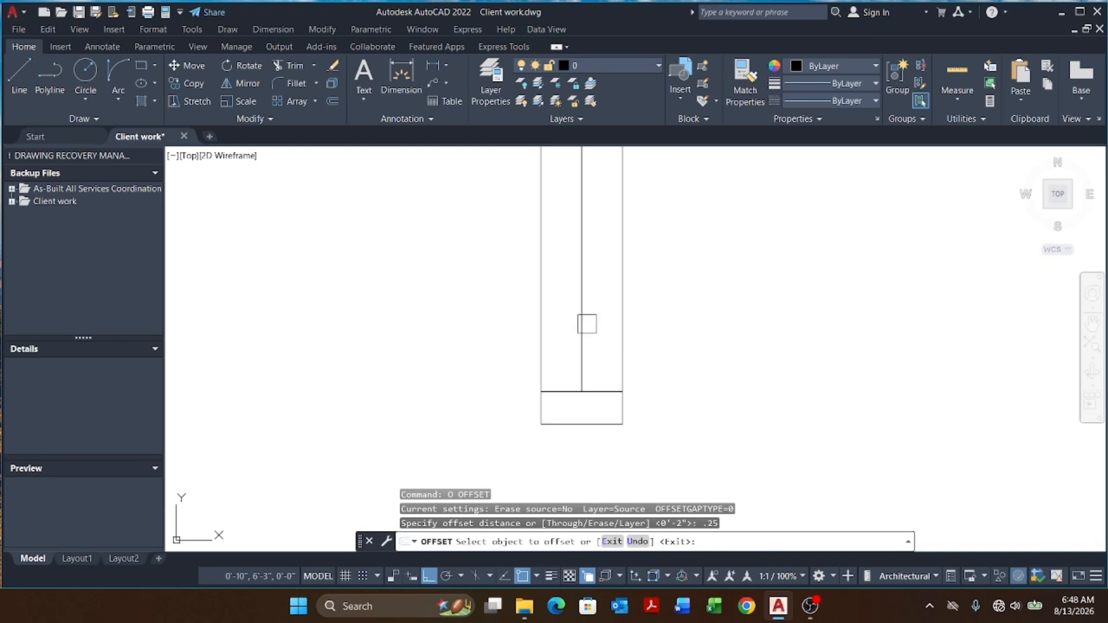
{"action": "scroll", "coordinate": [593, 324], "scroll_direction": "up", "scroll_amount": 2}
{"action": "left_click", "coordinate": [601, 321]}
{"action": "left_click", "coordinate": [607, 319]}
{"action": "key", "text": "Escape"}
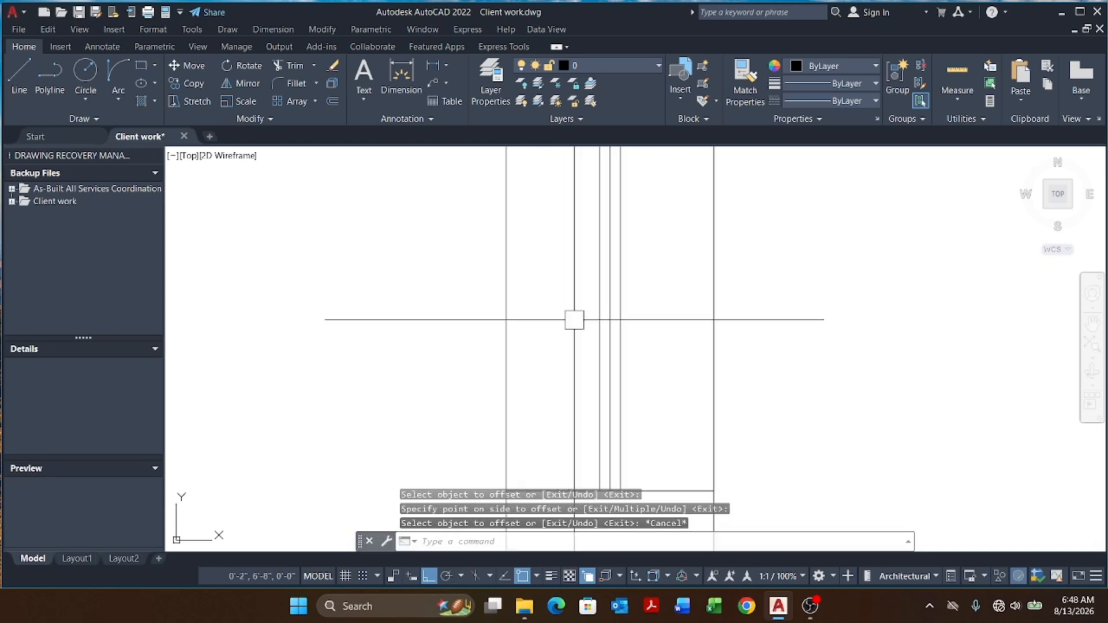
Step: Erase one stray line inside the window opening
{"action": "key", "text": "Escape"}
{"action": "scroll", "coordinate": [580, 320], "scroll_direction": "up", "scroll_amount": 2}
{"action": "left_click", "coordinate": [655, 317]}
{"action": "type", "text": "E"}
{"action": "key", "text": "Return"}
{"action": "key", "text": "Escape"}
{"action": "scroll", "coordinate": [661, 311], "scroll_direction": "down", "scroll_amount": 6}
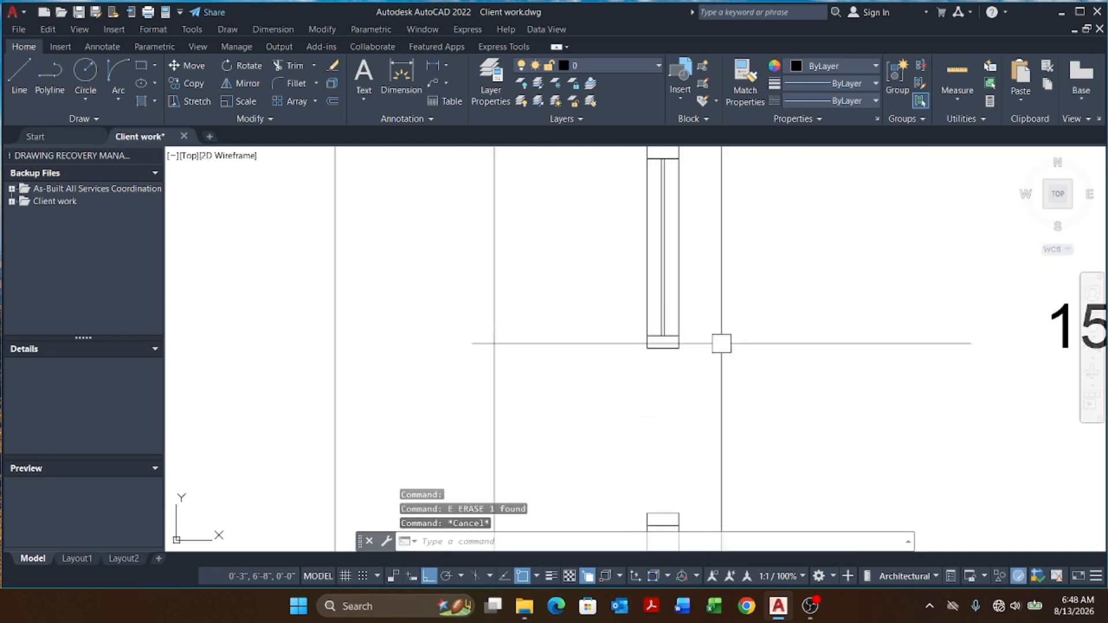
Step: Mirror the two frame lines about a horizontal axis into the other half of the window, keeping the originals
{"action": "key", "text": "Escape"}
{"action": "key", "text": "Escape"}
{"action": "scroll", "coordinate": [716, 393], "scroll_direction": "up", "scroll_amount": 4}
{"action": "scroll", "coordinate": [646, 270], "scroll_direction": "down", "scroll_amount": 4}
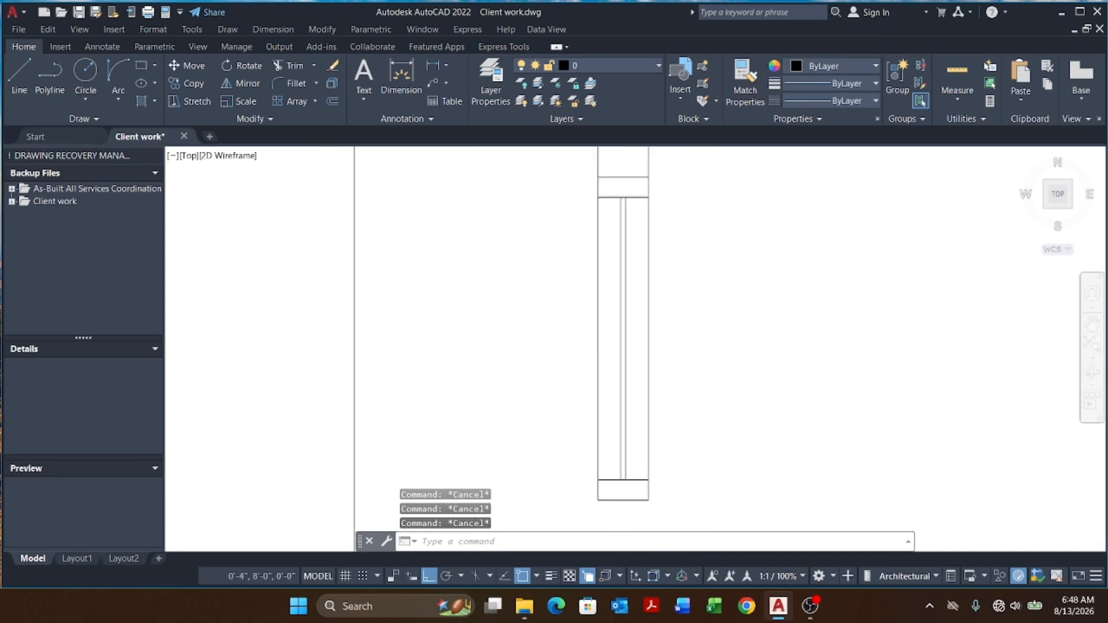
{"action": "scroll", "coordinate": [635, 369], "scroll_direction": "up", "scroll_amount": 4}
{"action": "left_click", "coordinate": [642, 324]}
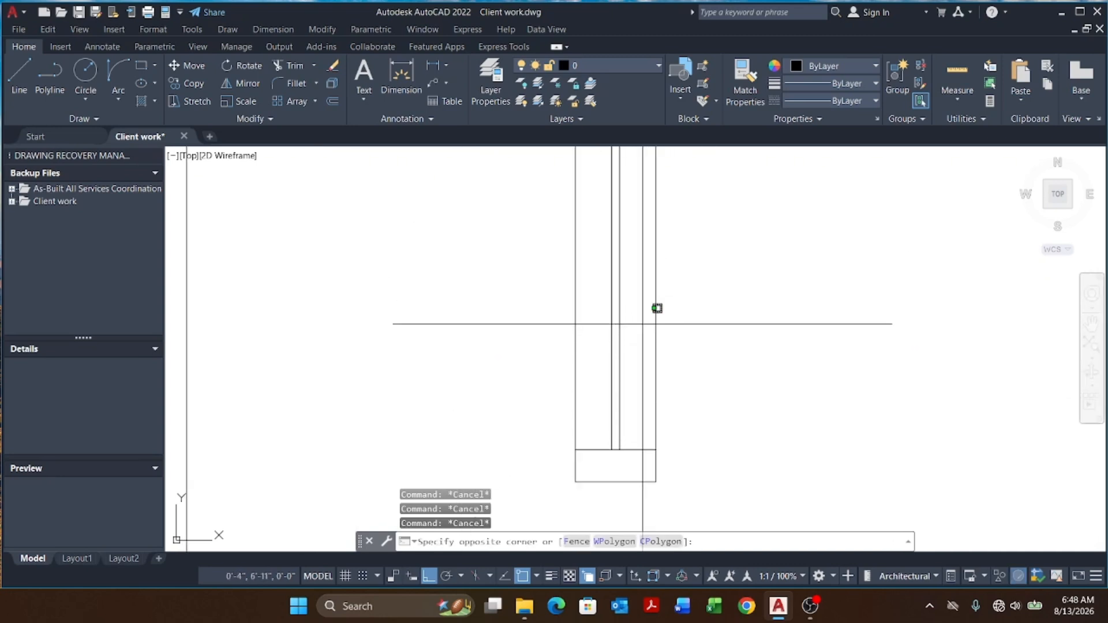
{"action": "left_click", "coordinate": [602, 347]}
{"action": "type", "text": "I"}
{"action": "key", "text": "Return"}
{"action": "scroll", "coordinate": [584, 302], "scroll_direction": "down", "scroll_amount": 3}
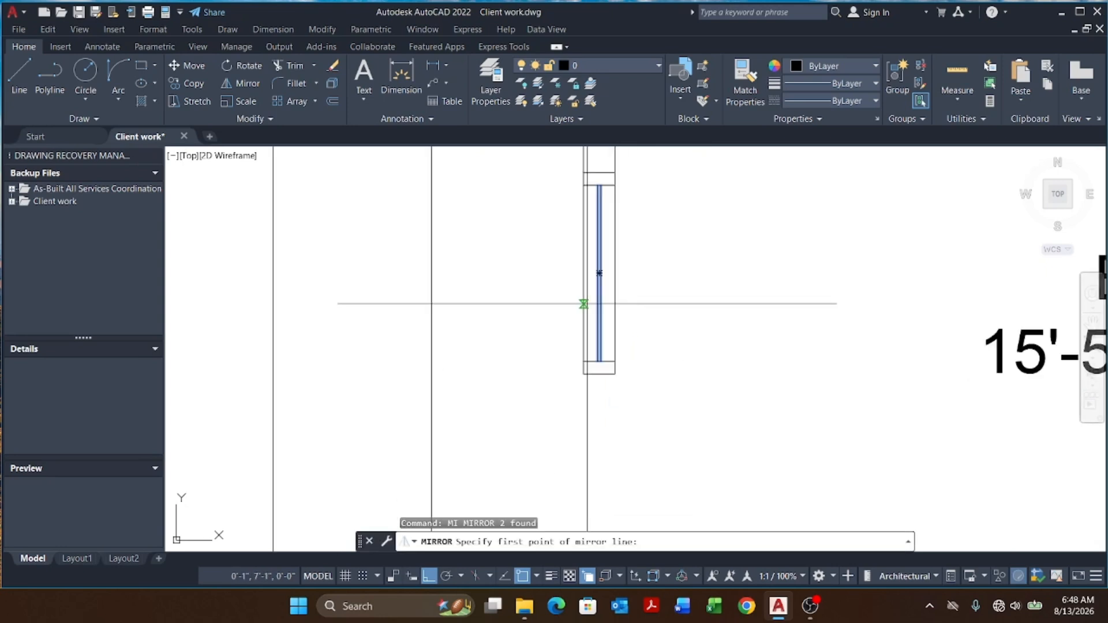
{"action": "scroll", "coordinate": [622, 373], "scroll_direction": "up", "scroll_amount": 3}
{"action": "left_click", "coordinate": [557, 352]}
{"action": "left_click", "coordinate": [772, 364]}
{"action": "key", "text": "Return"}
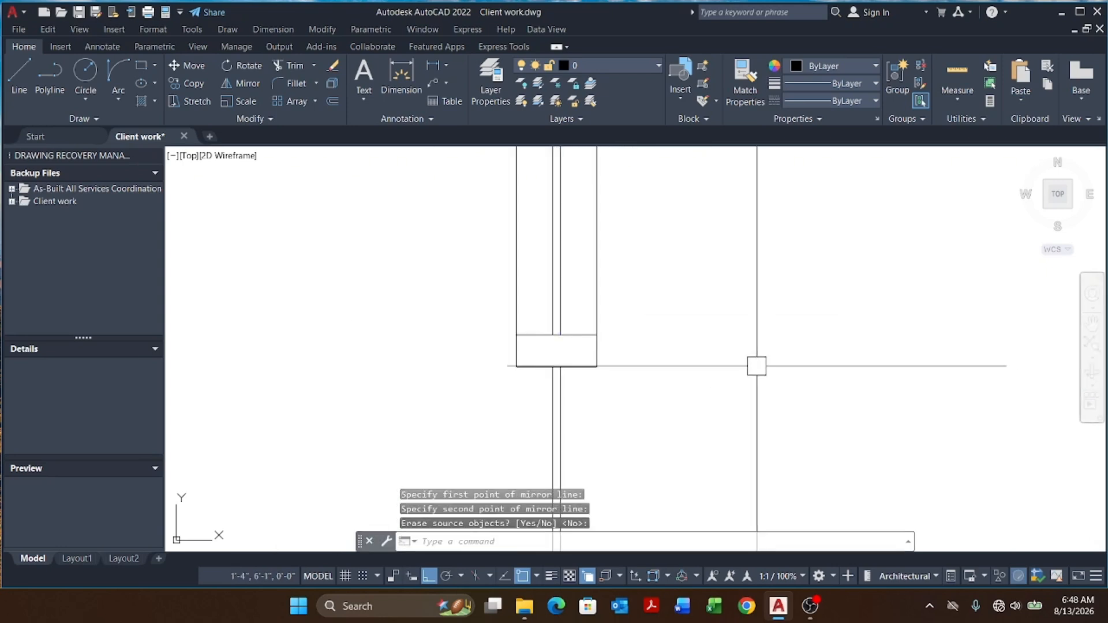
Step: Move two of the window frame lines .5 horizontally
{"action": "scroll", "coordinate": [687, 277], "scroll_direction": "down", "scroll_amount": 3}
{"action": "key", "text": "Escape"}
{"action": "key", "text": "Escape"}
{"action": "scroll", "coordinate": [609, 353], "scroll_direction": "up", "scroll_amount": 3}
{"action": "left_click", "coordinate": [672, 346]}
{"action": "left_click", "coordinate": [597, 349]}
{"action": "type", "text": "M"}
{"action": "key", "text": "Return"}
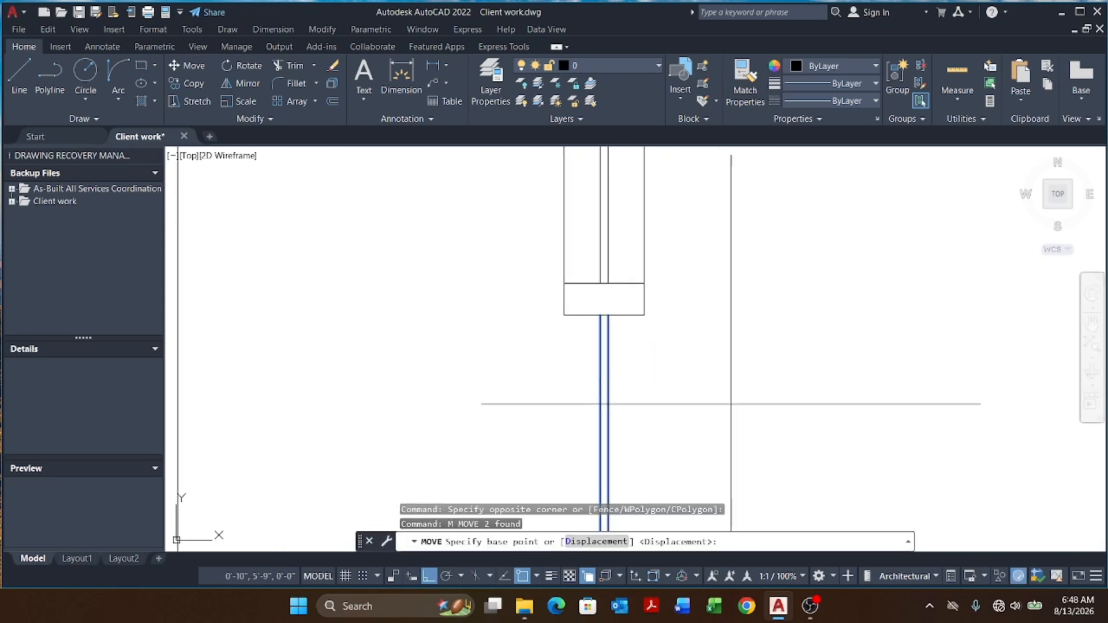
{"action": "left_click", "coordinate": [682, 400]}
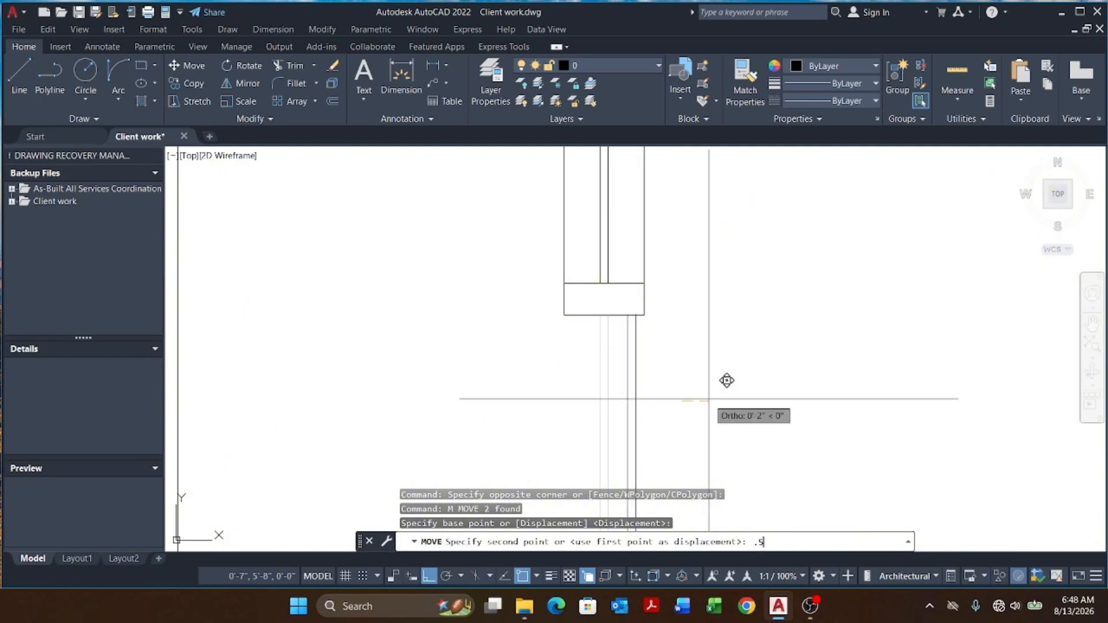
{"action": "key", "text": "Escape"}
{"action": "key", "text": "Escape"}
{"action": "scroll", "coordinate": [702, 307], "scroll_direction": "down", "scroll_amount": 2}
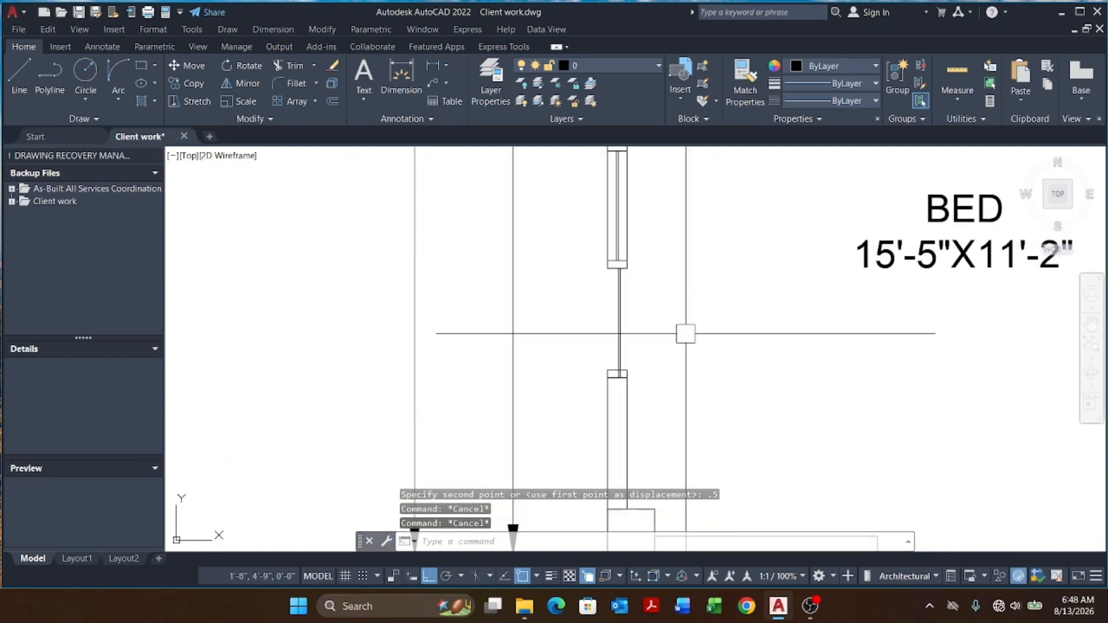
{"action": "type", "text": "REC"}
{"action": "key", "text": "Return"}
{"action": "scroll", "coordinate": [634, 286], "scroll_direction": "up", "scroll_amount": 4}
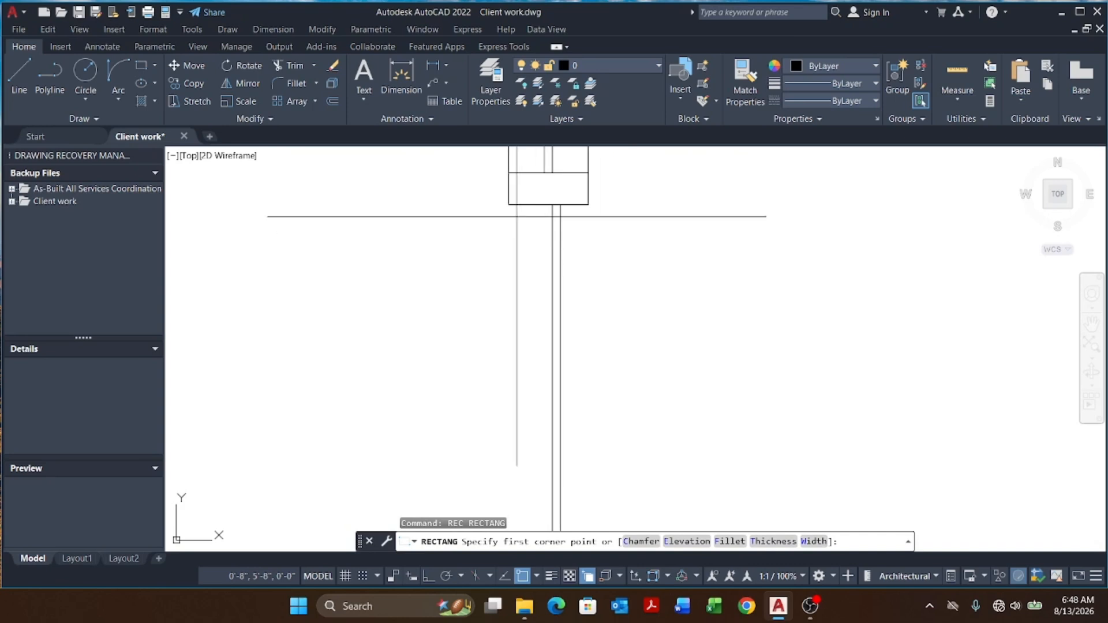
{"action": "left_click", "coordinate": [508, 204]}
{"action": "scroll", "coordinate": [525, 210], "scroll_direction": "down", "scroll_amount": 4}
{"action": "scroll", "coordinate": [555, 341], "scroll_direction": "up", "scroll_amount": 4}
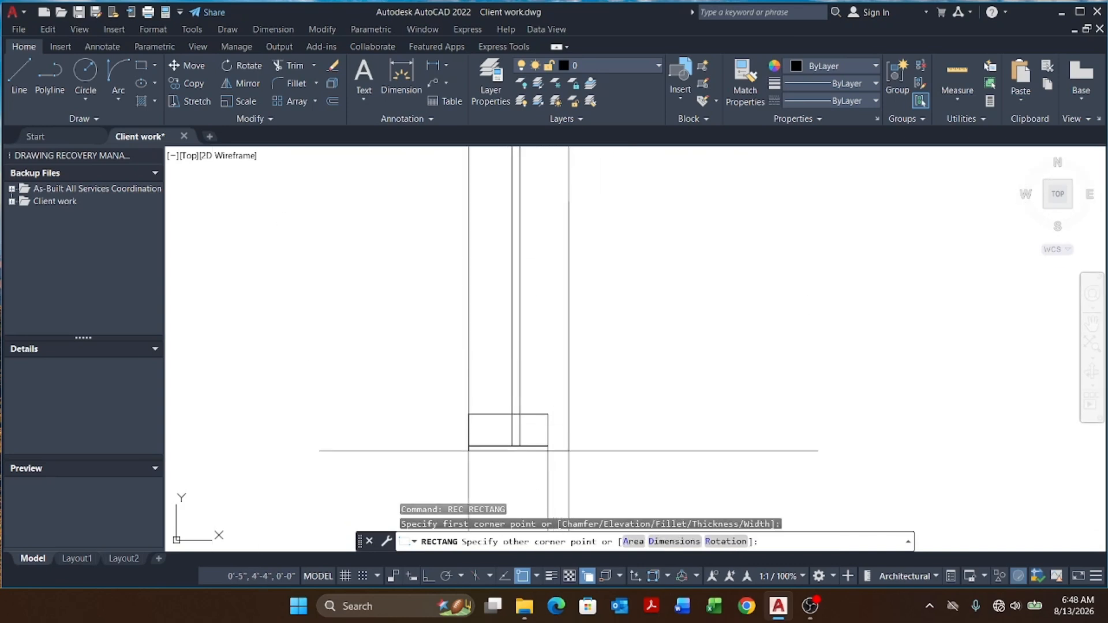
{"action": "scroll", "coordinate": [558, 464], "scroll_direction": "down", "scroll_amount": 3}
{"action": "scroll", "coordinate": [539, 420], "scroll_direction": "down", "scroll_amount": 2}
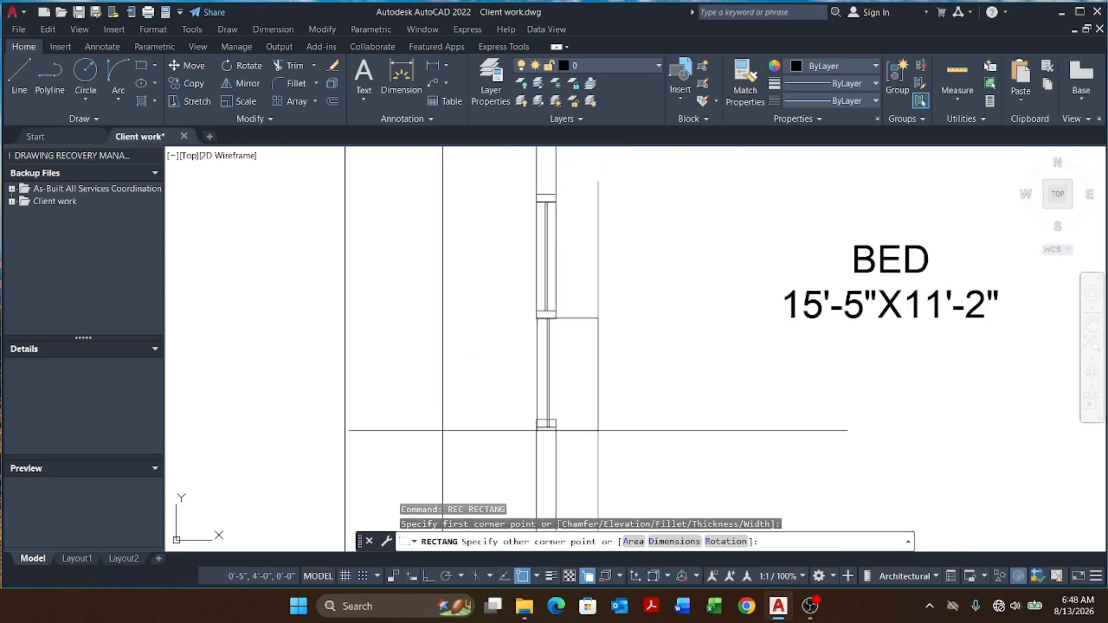
{"action": "scroll", "coordinate": [544, 438], "scroll_direction": "up", "scroll_amount": 2}
{"action": "scroll", "coordinate": [553, 431], "scroll_direction": "up", "scroll_amount": 4}
{"action": "scroll", "coordinate": [578, 409], "scroll_direction": "down", "scroll_amount": 3}
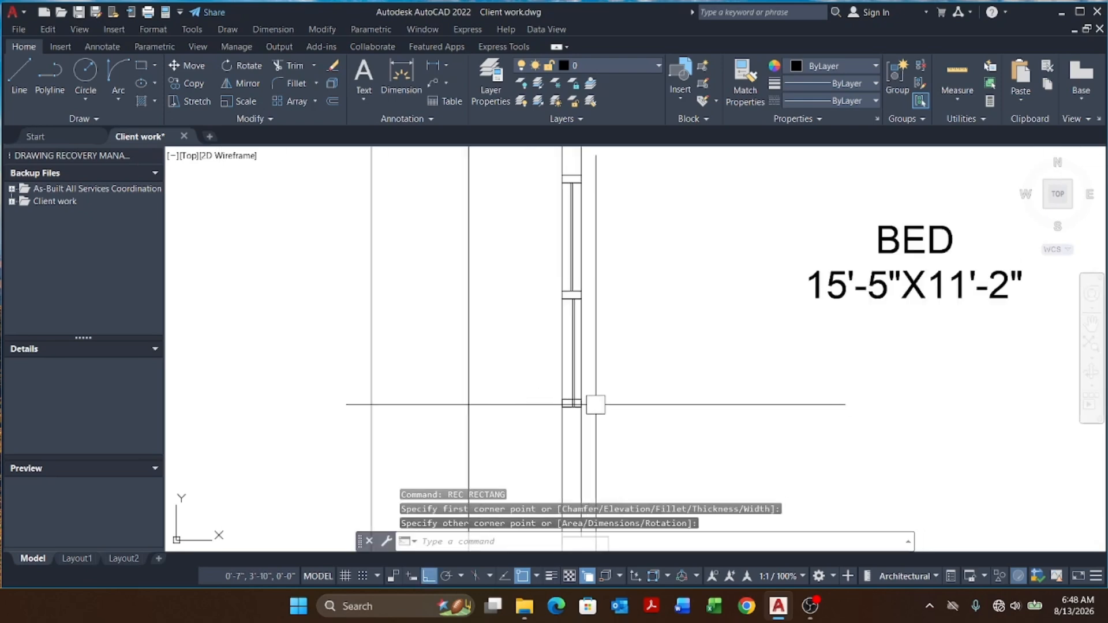
{"action": "key", "text": "Escape"}
{"action": "key", "text": "Escape"}
{"action": "key", "text": "Escape"}
Step: Stretch the ends of the two frame lines back to the inner edge of the end rectangle
{"action": "scroll", "coordinate": [571, 378], "scroll_direction": "up", "scroll_amount": 4}
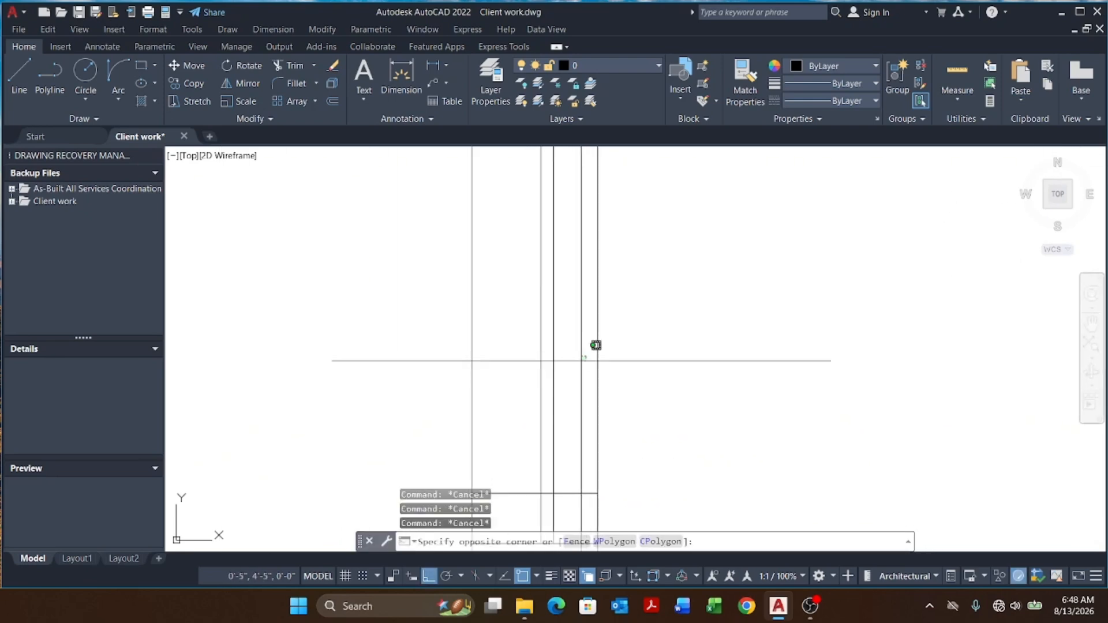
{"action": "left_click", "coordinate": [563, 361]}
{"action": "scroll", "coordinate": [539, 426], "scroll_direction": "up", "scroll_amount": 2}
{"action": "key", "text": "Escape"}
{"action": "left_click", "coordinate": [598, 378]}
{"action": "left_click", "coordinate": [501, 423]}
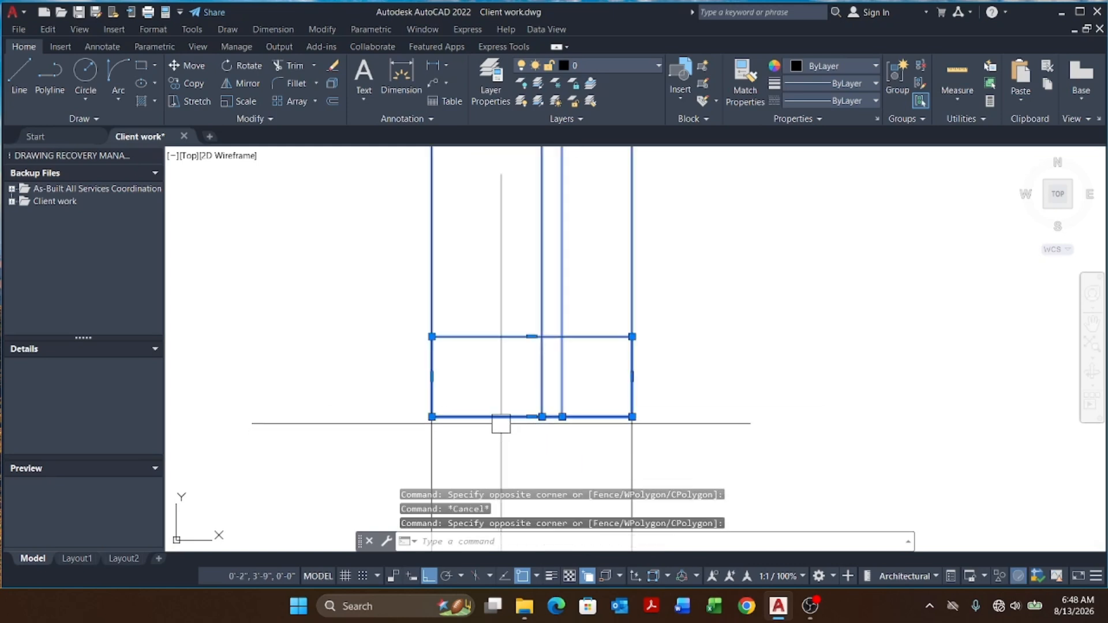
{"action": "left_click", "coordinate": [525, 300], "text": "shift"}
{"action": "left_click", "coordinate": [408, 434], "text": "shift"}
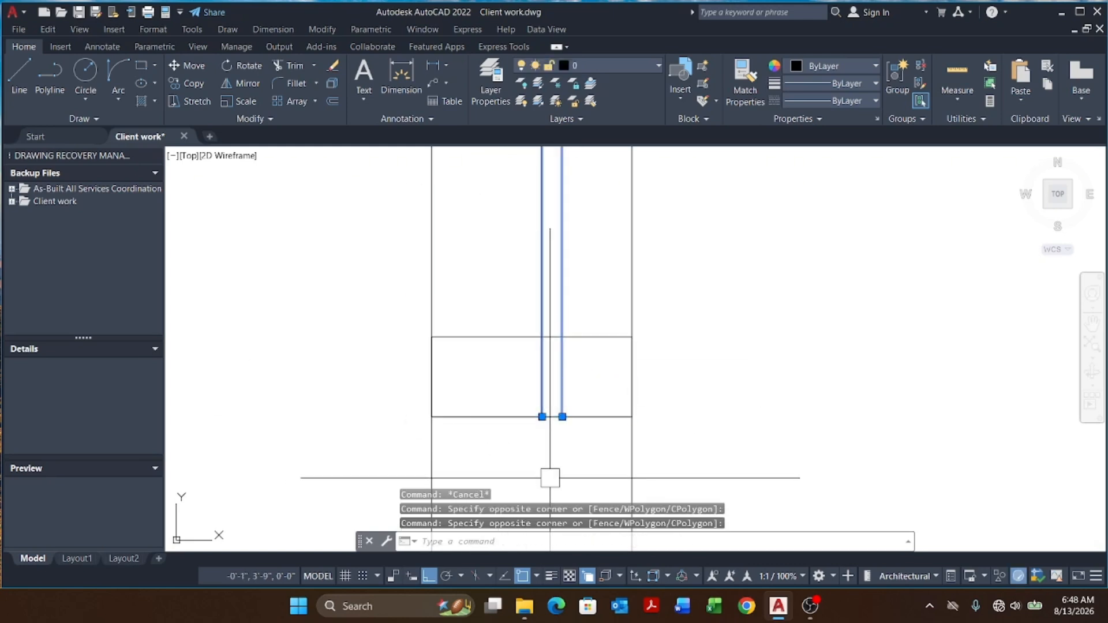
{"action": "type", "text": "s"}
{"action": "key", "text": "Return"}
{"action": "left_click", "coordinate": [562, 417]}
{"action": "left_click", "coordinate": [562, 337]}
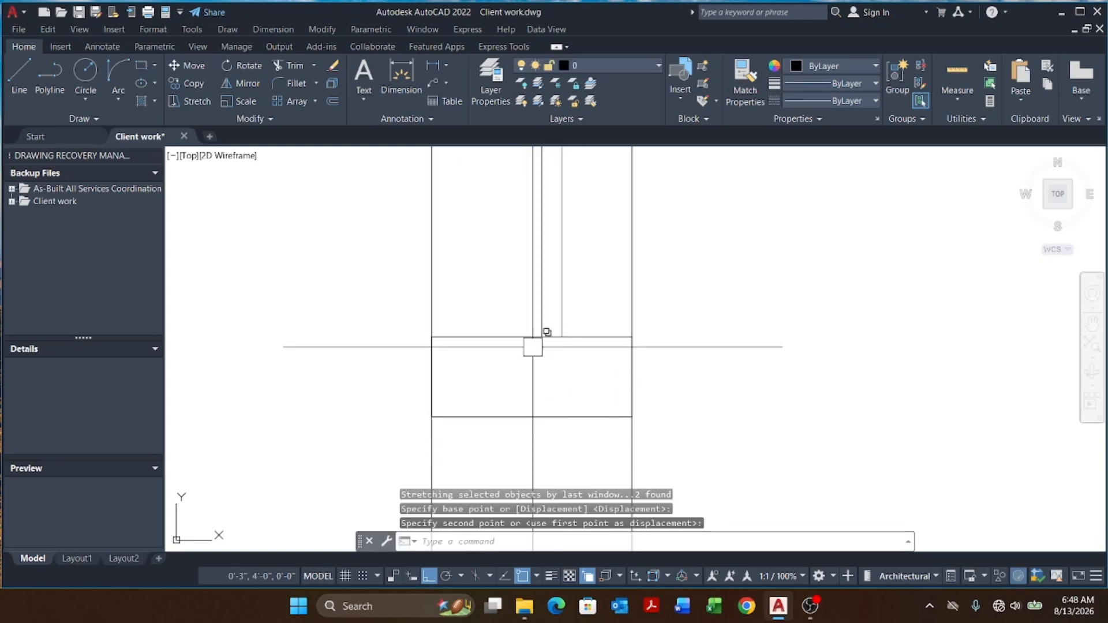
{"action": "scroll", "coordinate": [603, 387], "scroll_direction": "down", "scroll_amount": 6}
{"action": "key", "text": "Escape"}
{"action": "key", "text": "Escape"}
{"action": "key", "text": "Escape"}
{"action": "scroll", "coordinate": [616, 308], "scroll_direction": "up", "scroll_amount": 4}
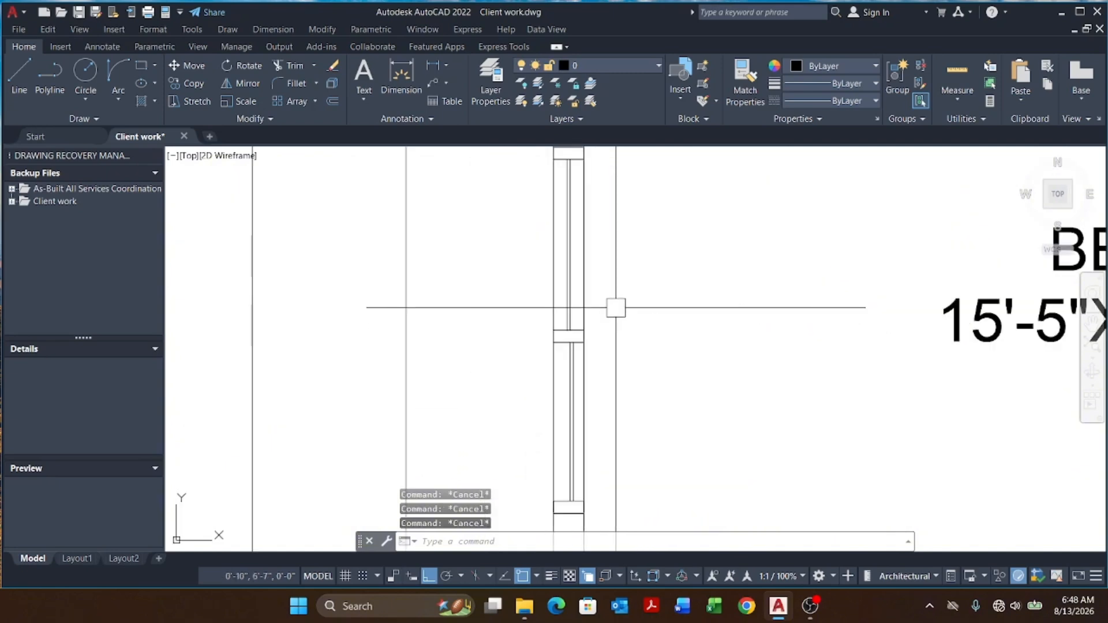
Step: Draw a vertical polyline along the window and move it beside the wall
{"action": "key", "text": "Escape"}
{"action": "left_click", "coordinate": [590, 365]}
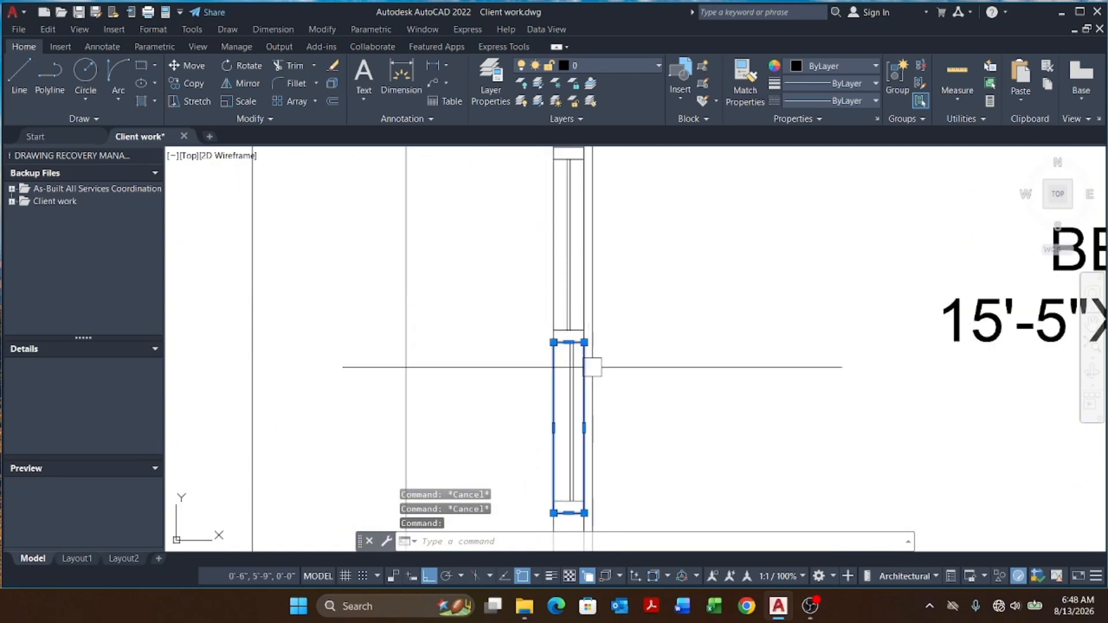
{"action": "key", "text": "Escape"}
{"action": "type", "text": "l"}
{"action": "key", "text": "Return"}
{"action": "scroll", "coordinate": [630, 368], "scroll_direction": "down", "scroll_amount": 3}
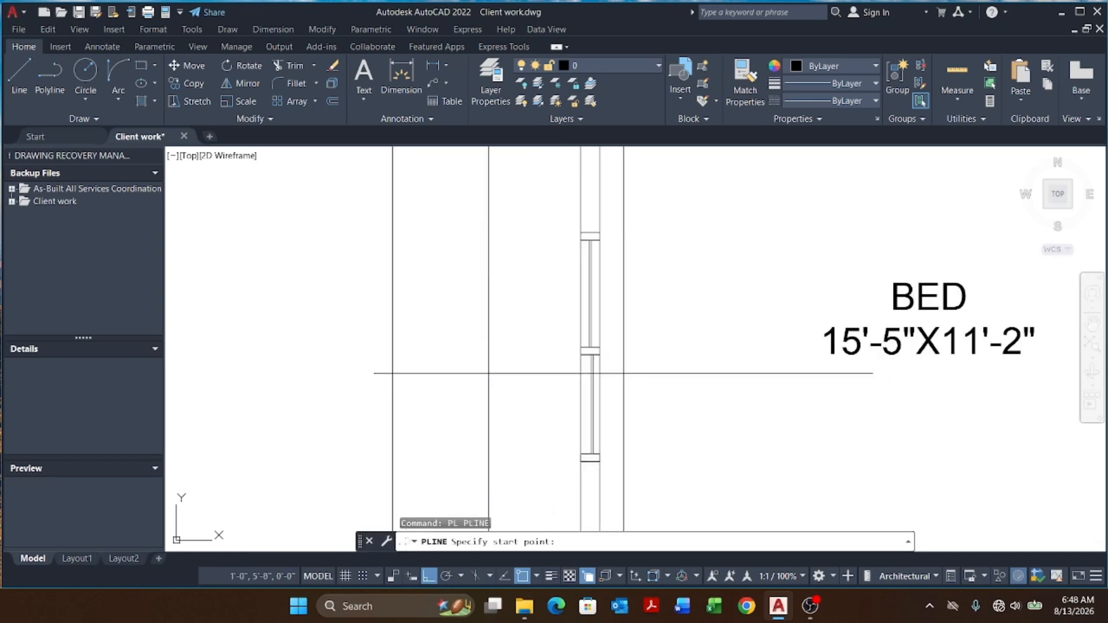
{"action": "scroll", "coordinate": [612, 233], "scroll_direction": "up", "scroll_amount": 4}
{"action": "left_click", "coordinate": [578, 231]}
{"action": "scroll", "coordinate": [584, 227], "scroll_direction": "down", "scroll_amount": 5}
{"action": "scroll", "coordinate": [601, 352], "scroll_direction": "up", "scroll_amount": 3}
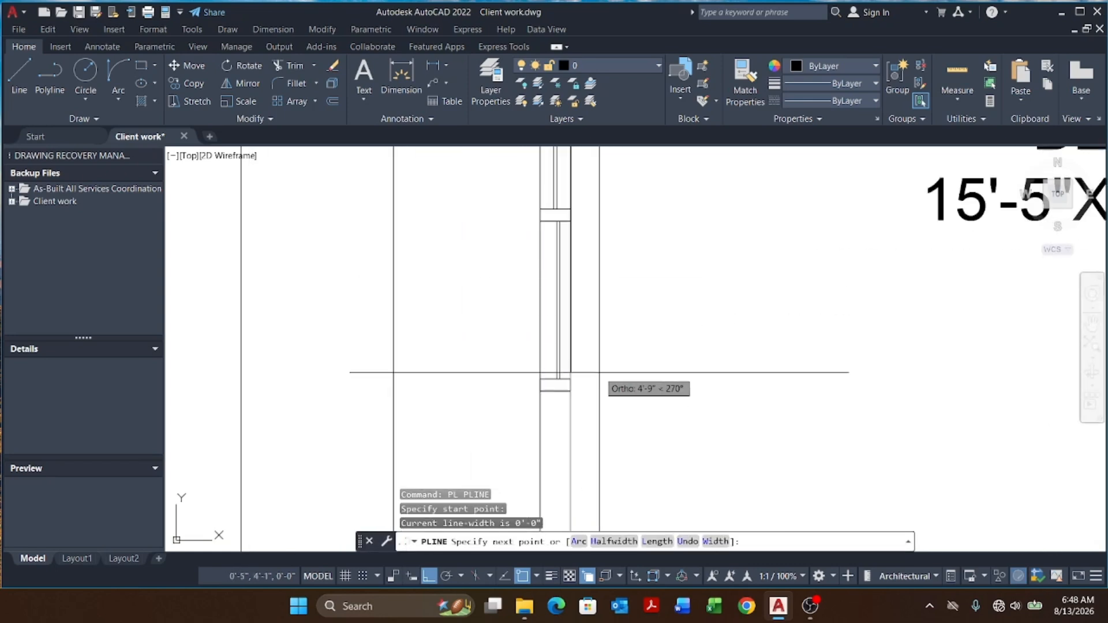
{"action": "left_click", "coordinate": [571, 393]}
{"action": "key", "text": "Escape"}
{"action": "left_click", "coordinate": [576, 316]}
{"action": "scroll", "coordinate": [448, 313], "scroll_direction": "down", "scroll_amount": 5}
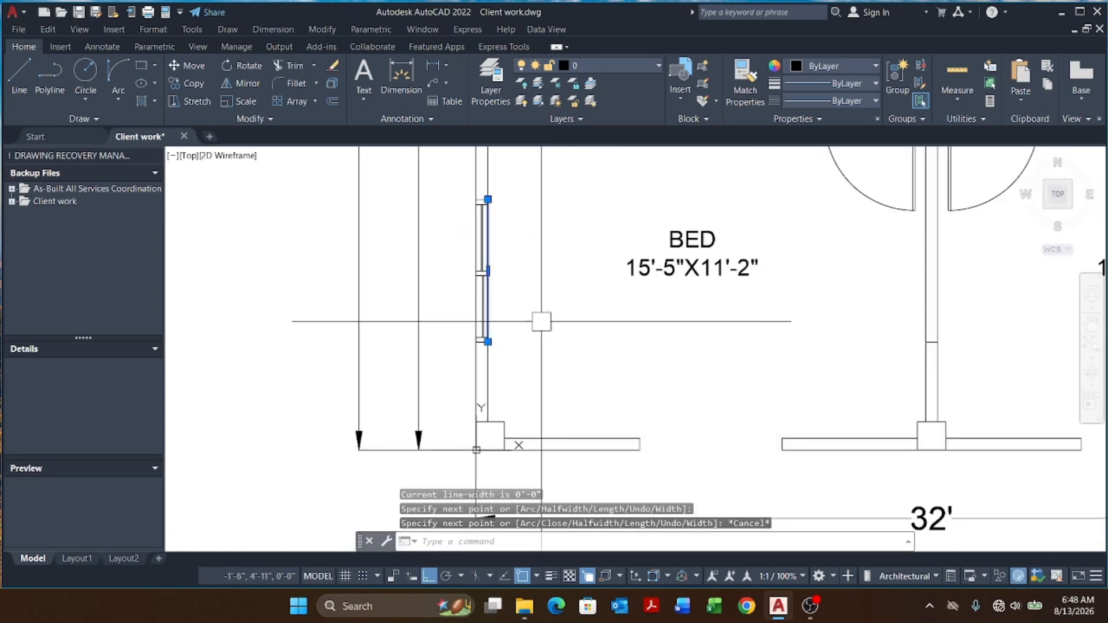
{"action": "key", "text": "Return"}
{"action": "left_click", "coordinate": [545, 350]}
{"action": "left_click", "coordinate": [618, 361]}
{"action": "key", "text": "Escape"}
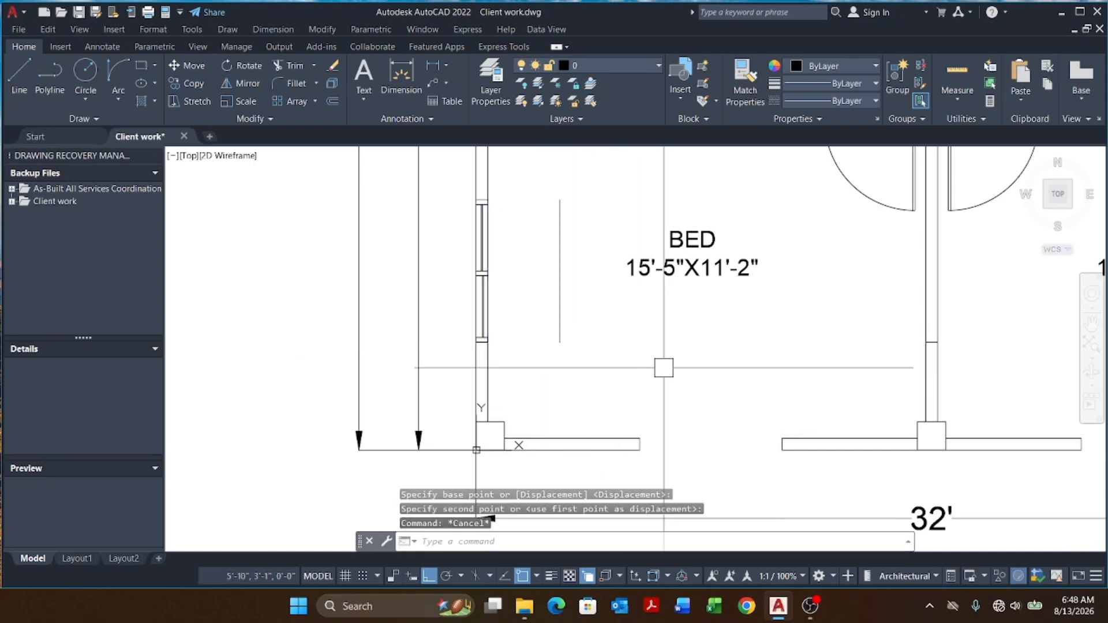
Step: Draw a horizontal construction line across the window area
{"action": "type", "text": "xl"}
{"action": "key", "text": "Return"}
{"action": "type", "text": "h"}
{"action": "key", "text": "Return"}
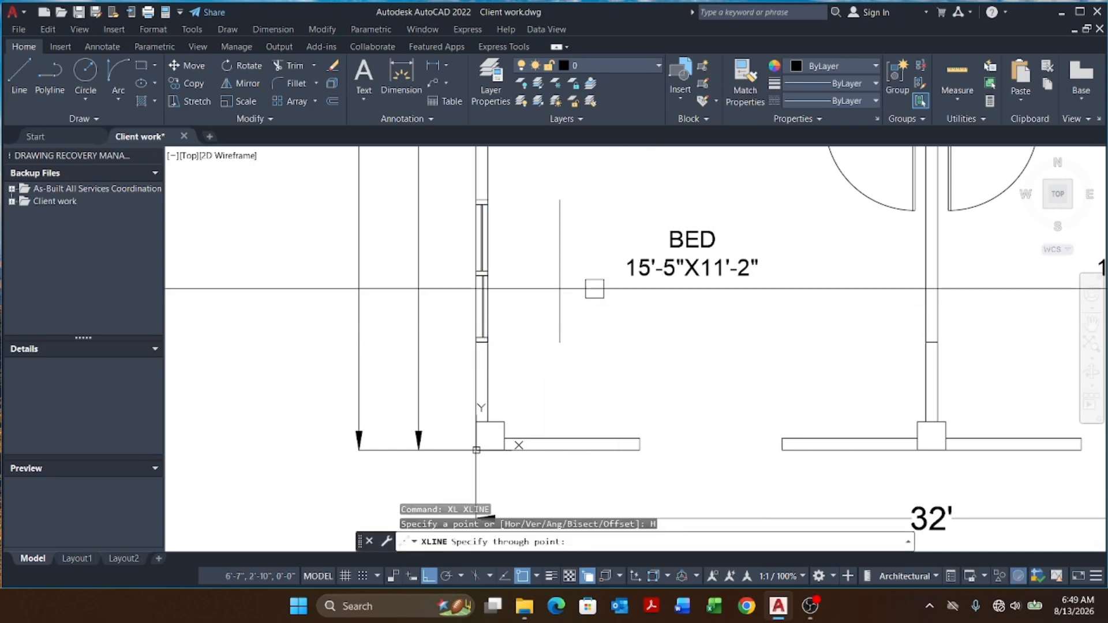
{"action": "left_click", "coordinate": [560, 272]}
{"action": "key", "text": "Escape"}
{"action": "key", "text": "Escape"}
{"action": "scroll", "coordinate": [495, 275], "scroll_direction": "up", "scroll_amount": 4}
{"action": "key", "text": "Escape"}
{"action": "left_click", "coordinate": [521, 228]}
{"action": "left_click", "coordinate": [409, 309]}
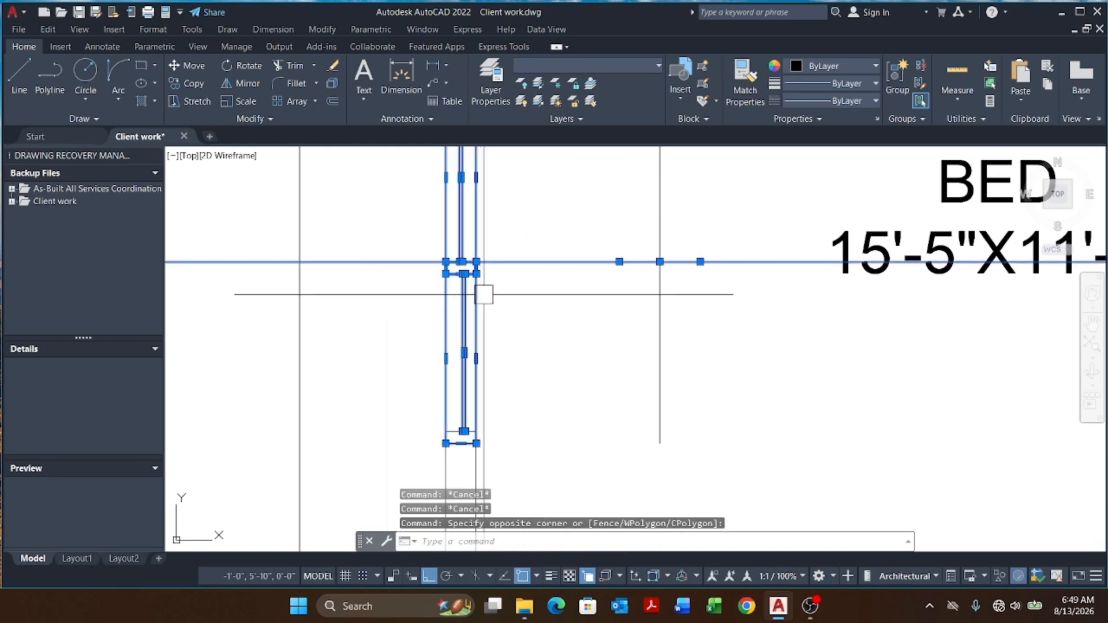
Step: Try to stretch the window frame and construction line to a new base point
{"action": "left_click", "coordinate": [566, 239], "text": "shift"}
{"action": "left_click", "coordinate": [528, 339], "text": "shift"}
{"action": "type", "text": "s"}
{"action": "key", "text": "Return"}
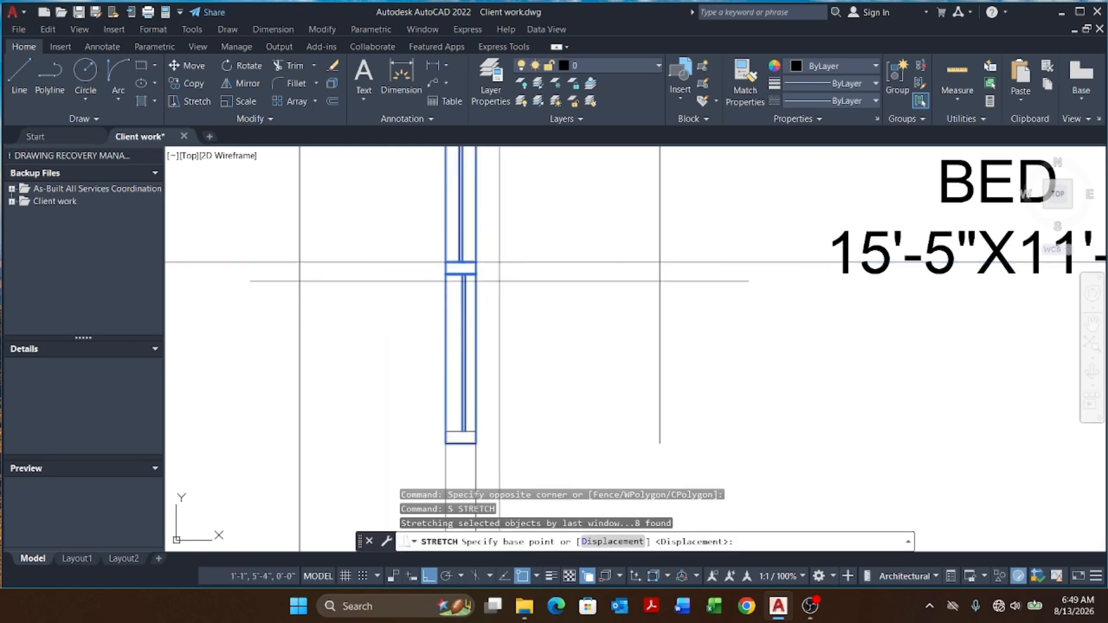
{"action": "scroll", "coordinate": [487, 261], "scroll_direction": "up", "scroll_amount": 4}
{"action": "left_click", "coordinate": [462, 263]}
{"action": "scroll", "coordinate": [423, 264], "scroll_direction": "down", "scroll_amount": 4}
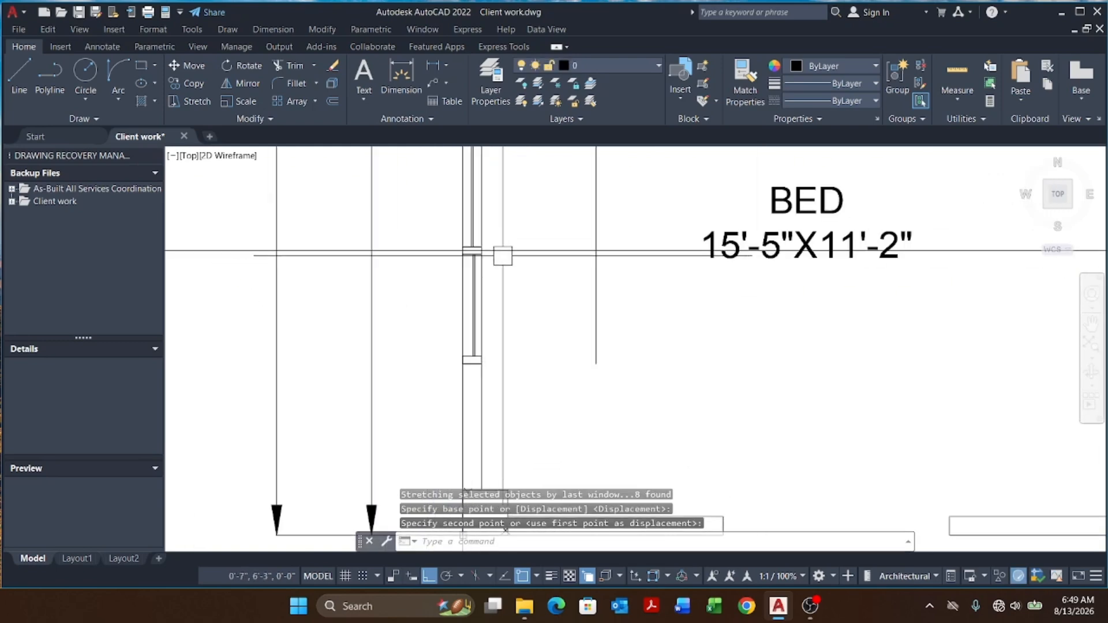
{"action": "key", "text": "Escape"}
{"action": "key", "text": "Escape"}
Step: Erase the construction line and the moved polyline
{"action": "left_click", "coordinate": [635, 228]}
{"action": "left_click", "coordinate": [583, 279]}
{"action": "key", "text": "Escape"}
{"action": "key", "text": "Escape"}
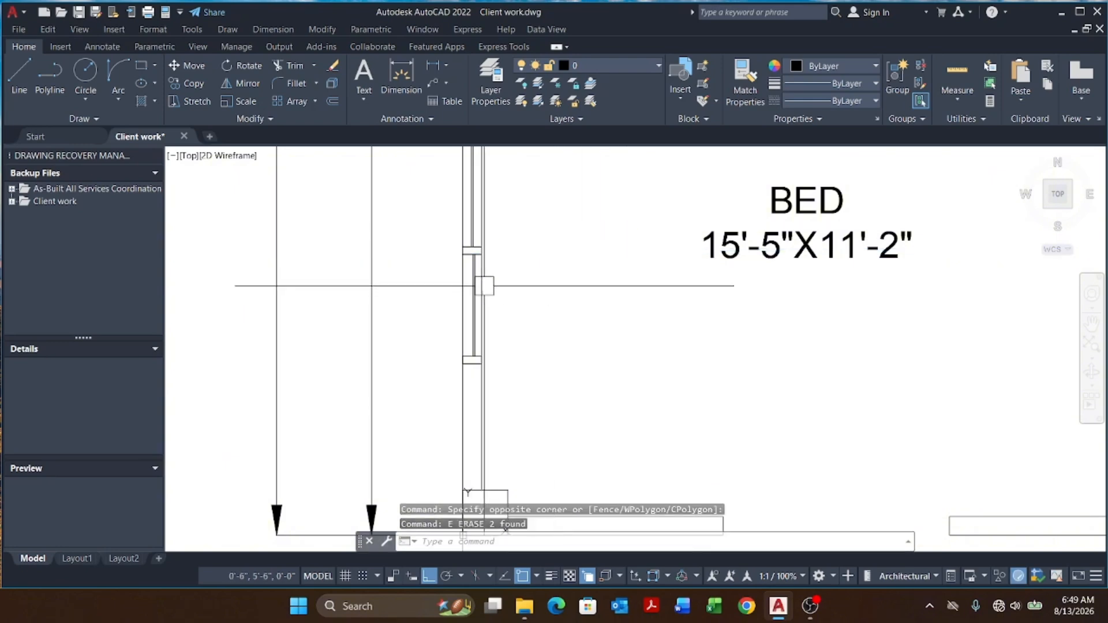
Step: Copy the complete window frame to the wall opening on the left side
{"action": "scroll", "coordinate": [485, 280], "scroll_direction": "down", "scroll_amount": 4}
{"action": "scroll", "coordinate": [554, 376], "scroll_direction": "up", "scroll_amount": 5}
{"action": "key", "text": "Escape"}
{"action": "left_click", "coordinate": [432, 233]}
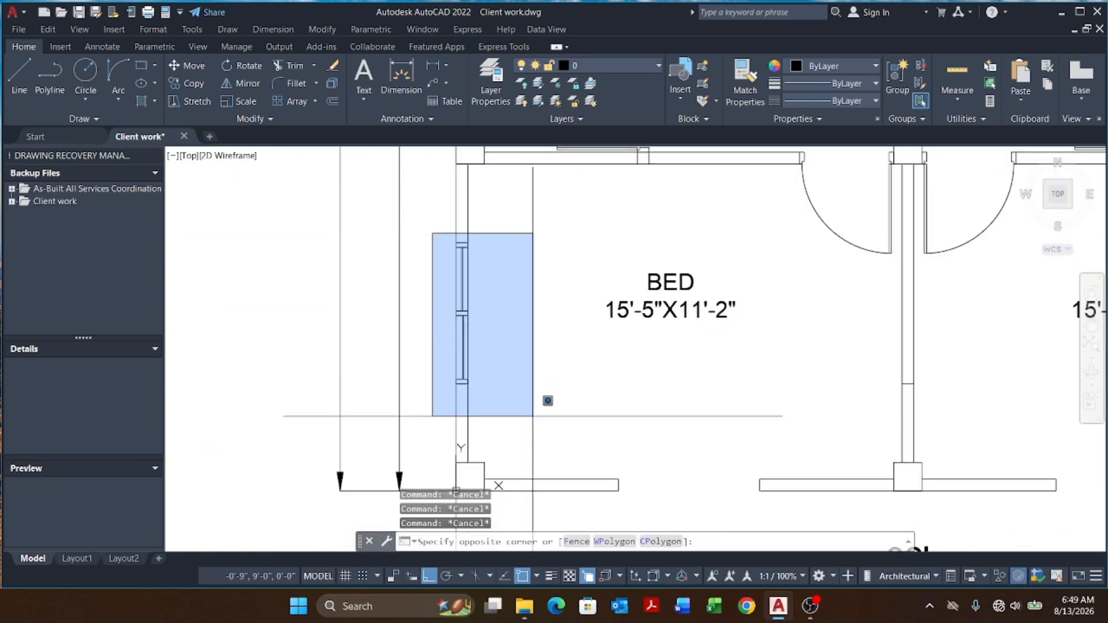
{"action": "left_click", "coordinate": [546, 470]}
{"action": "key", "text": "Return"}
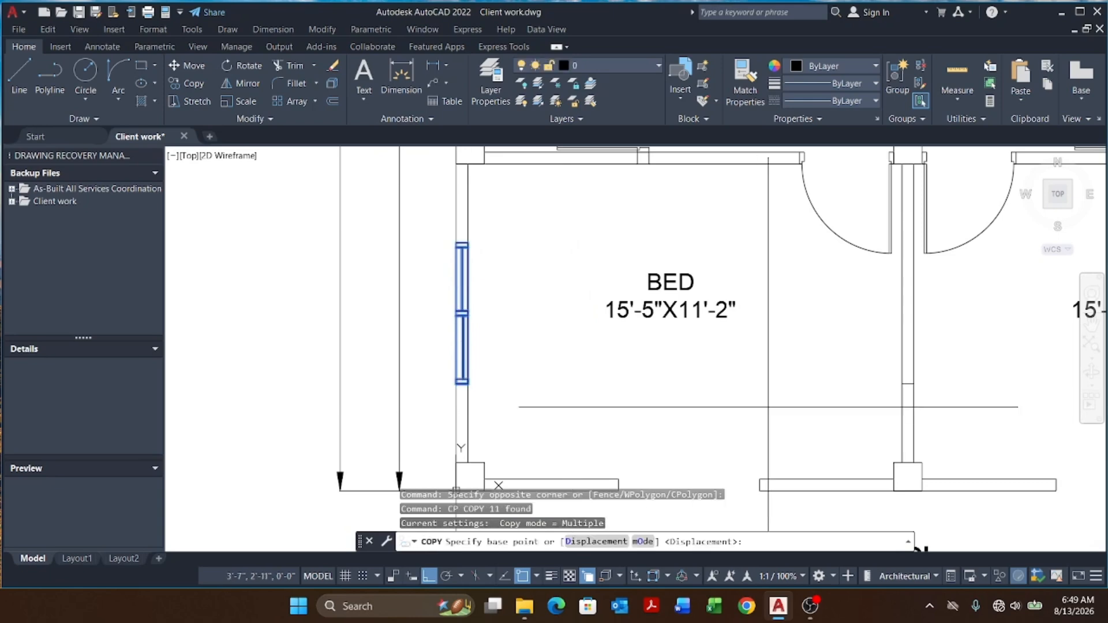
{"action": "left_click", "coordinate": [767, 404]}
{"action": "left_click", "coordinate": [588, 403]}
{"action": "key", "text": "Escape"}
{"action": "key", "text": "Escape"}
{"action": "key", "text": "Escape"}
{"action": "scroll", "coordinate": [450, 246], "scroll_direction": "up", "scroll_amount": 3}
{"action": "key", "text": "Escape"}
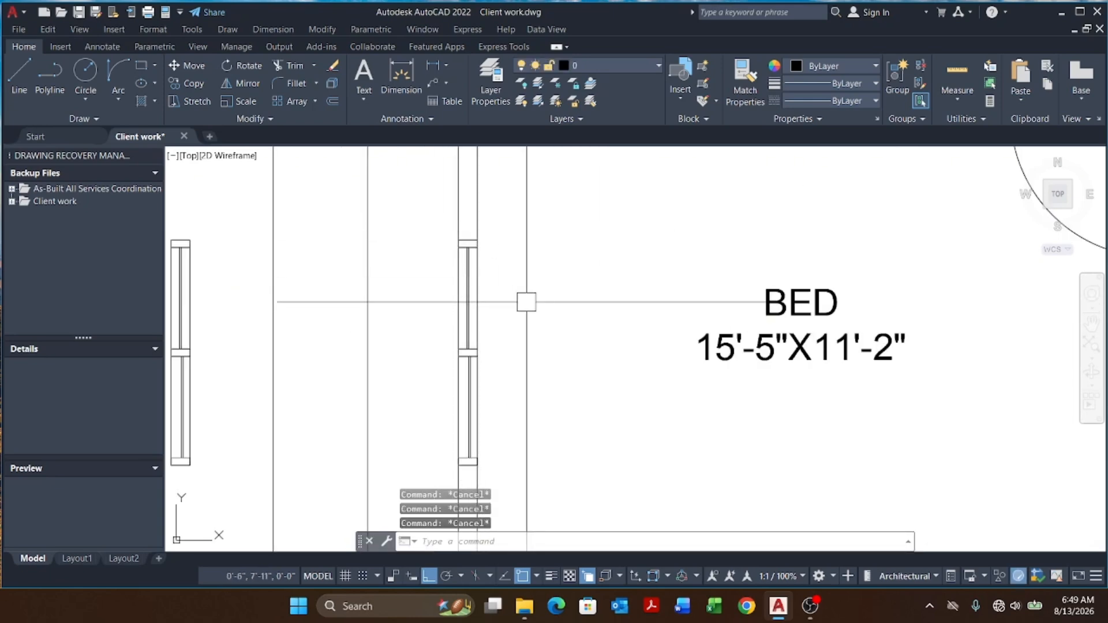
Step: Create a block named BED WINDOW from the window frame, picking its midpoint as the base point and converting the selection
{"action": "type", "text": "b"}
{"action": "key", "text": "Return"}
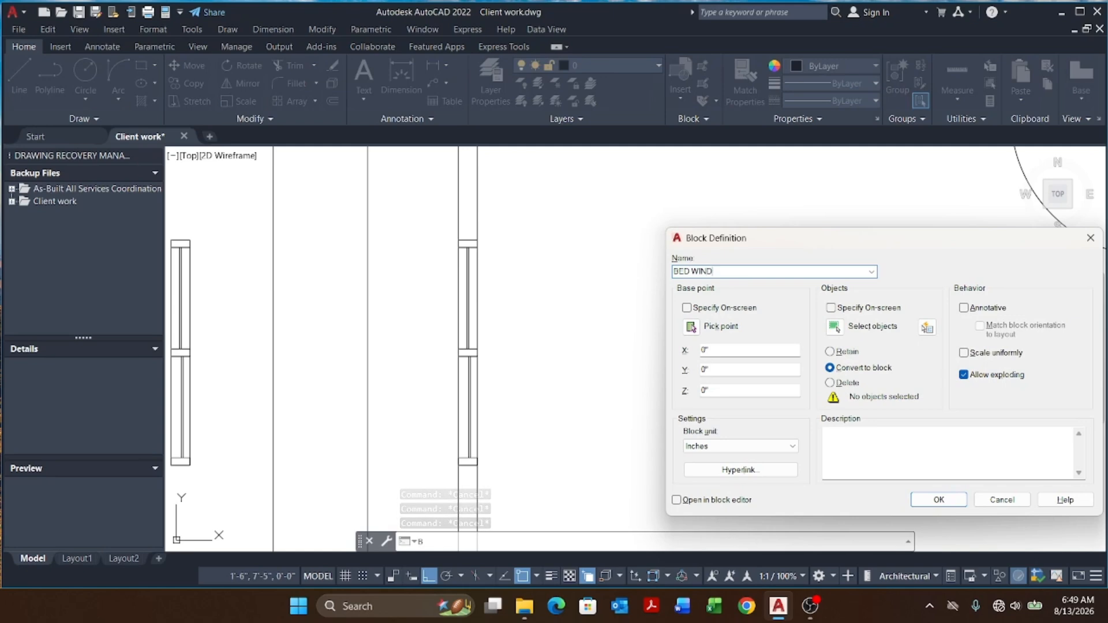
{"action": "left_click", "coordinate": [689, 327]}
{"action": "scroll", "coordinate": [491, 367], "scroll_direction": "up", "scroll_amount": 3}
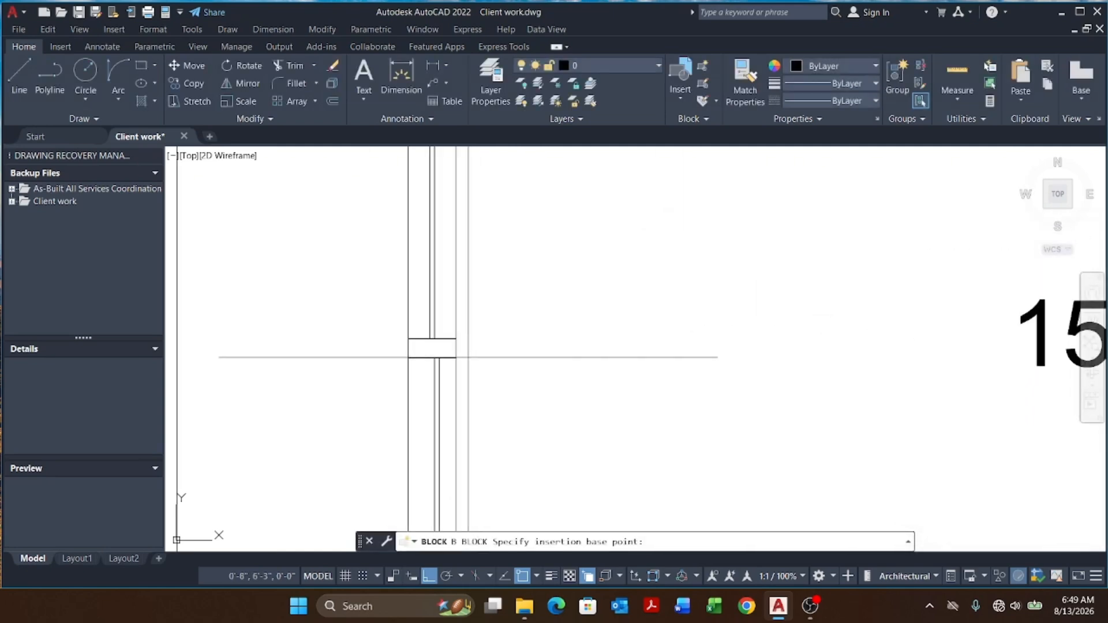
{"action": "left_click", "coordinate": [433, 348]}
{"action": "left_click", "coordinate": [835, 328]}
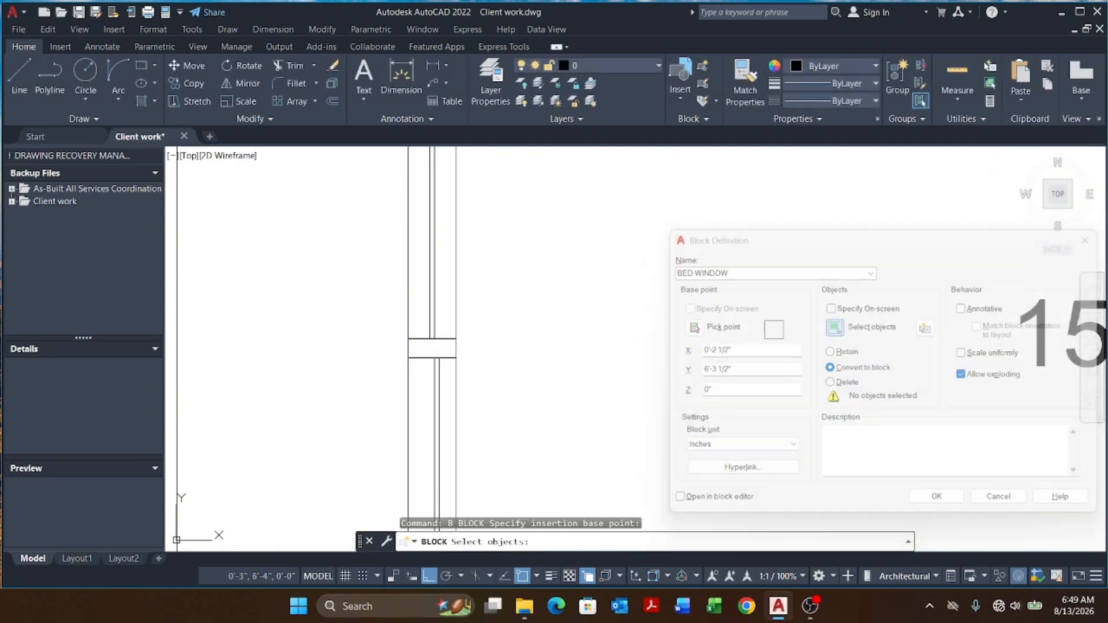
{"action": "scroll", "coordinate": [653, 323], "scroll_direction": "down", "scroll_amount": 4}
{"action": "scroll", "coordinate": [602, 269], "scroll_direction": "up", "scroll_amount": 2}
{"action": "left_click", "coordinate": [592, 262]}
{"action": "scroll", "coordinate": [618, 284], "scroll_direction": "down", "scroll_amount": 2}
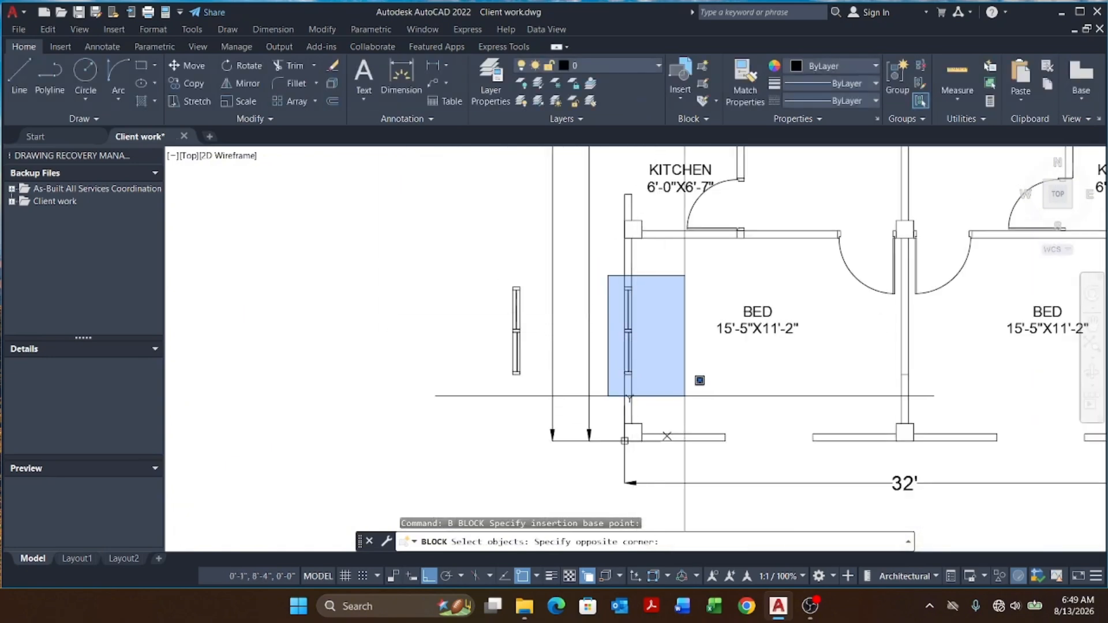
{"action": "left_click", "coordinate": [685, 396]}
{"action": "key", "text": "Return"}
{"action": "left_click", "coordinate": [929, 507]}
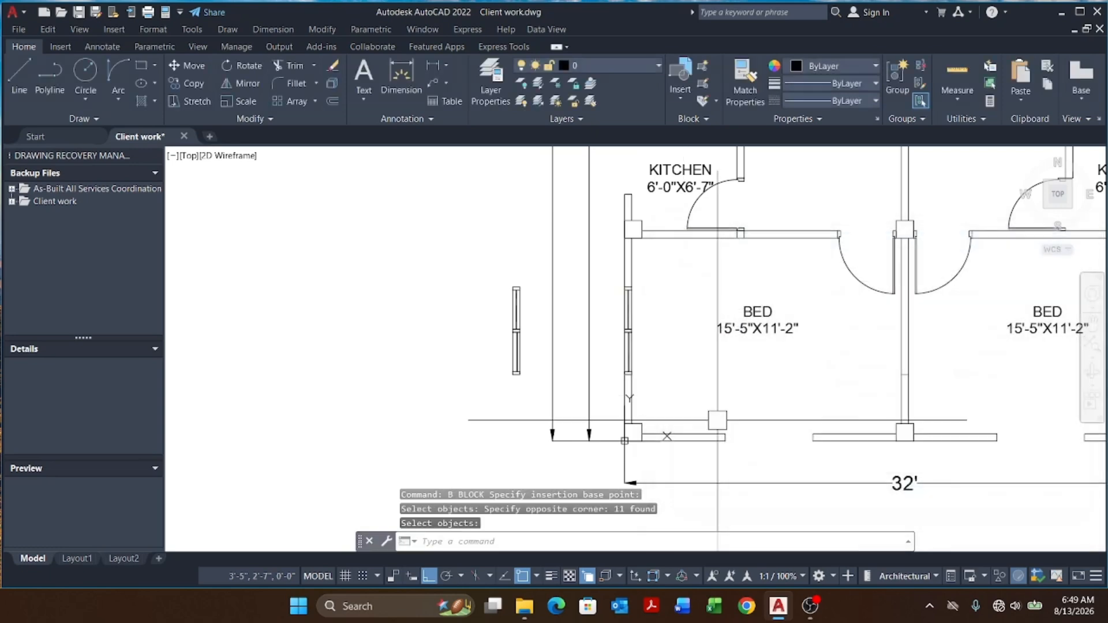
Step: Copy the BED WINDOW block to an open spot below the floor plan
{"action": "scroll", "coordinate": [682, 471], "scroll_direction": "down", "scroll_amount": 2}
{"action": "key", "text": "Escape"}
{"action": "key", "text": "Escape"}
{"action": "key", "text": "Escape"}
{"action": "scroll", "coordinate": [645, 357], "scroll_direction": "up", "scroll_amount": 6}
{"action": "left_click", "coordinate": [606, 339]}
{"action": "scroll", "coordinate": [608, 332], "scroll_direction": "down", "scroll_amount": 5}
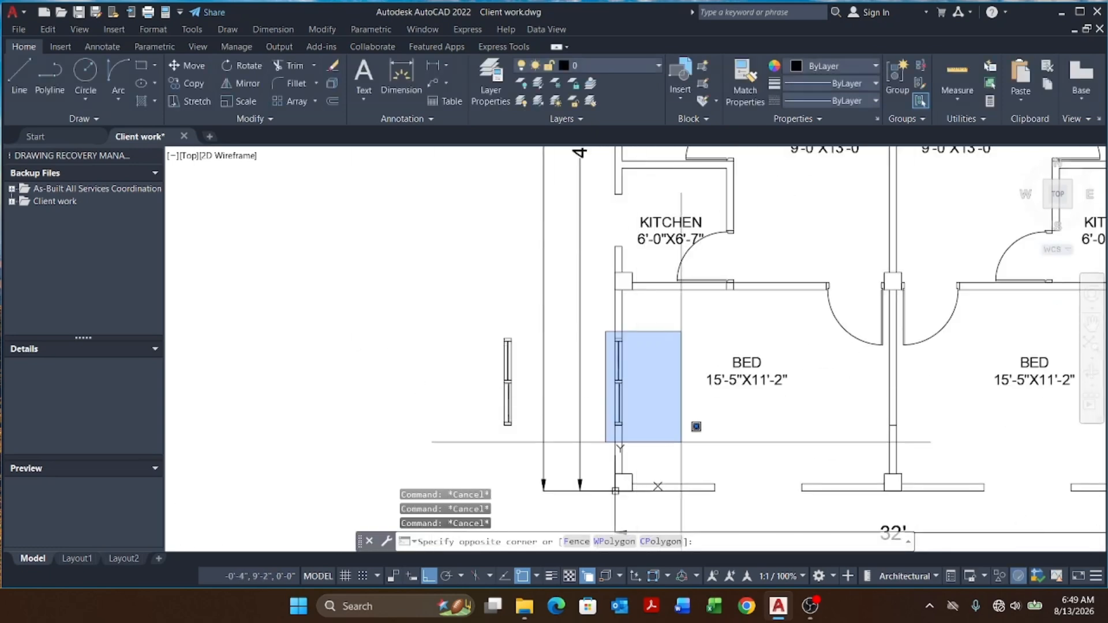
{"action": "left_click", "coordinate": [682, 450]}
{"action": "key", "text": "Return"}
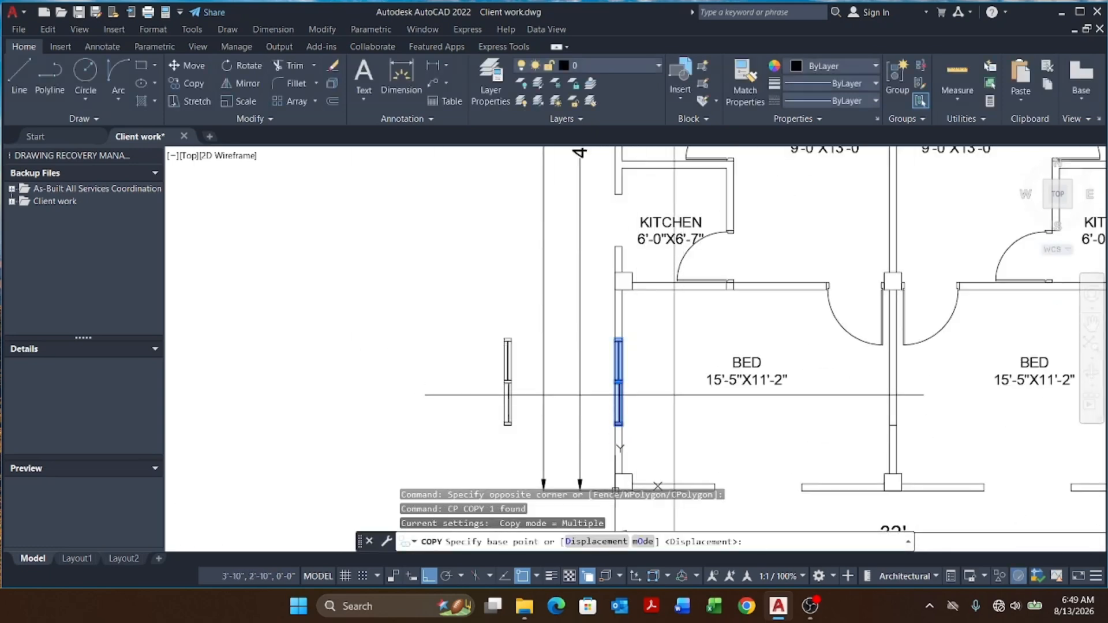
{"action": "left_click", "coordinate": [674, 369]}
{"action": "scroll", "coordinate": [664, 323], "scroll_direction": "down", "scroll_amount": 7}
{"action": "left_click", "coordinate": [685, 413]}
{"action": "scroll", "coordinate": [686, 417], "scroll_direction": "up", "scroll_amount": 2}
{"action": "key", "text": "Escape"}
{"action": "key", "text": "Escape"}
{"action": "scroll", "coordinate": [639, 421], "scroll_direction": "up", "scroll_amount": 5}
{"action": "key", "text": "Escape"}
Step: Rotate the copied window block 270 degrees so it lies horizontally
{"action": "left_click", "coordinate": [616, 418]}
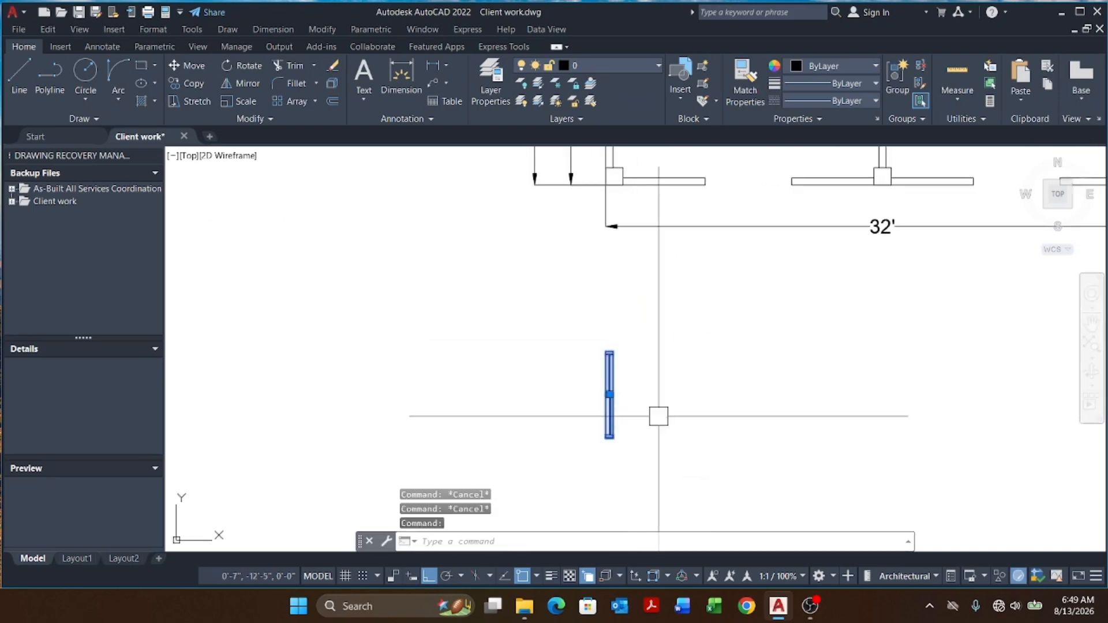
{"action": "type", "text": "RO"}
{"action": "key", "text": "Return"}
{"action": "scroll", "coordinate": [610, 415], "scroll_direction": "up", "scroll_amount": 8}
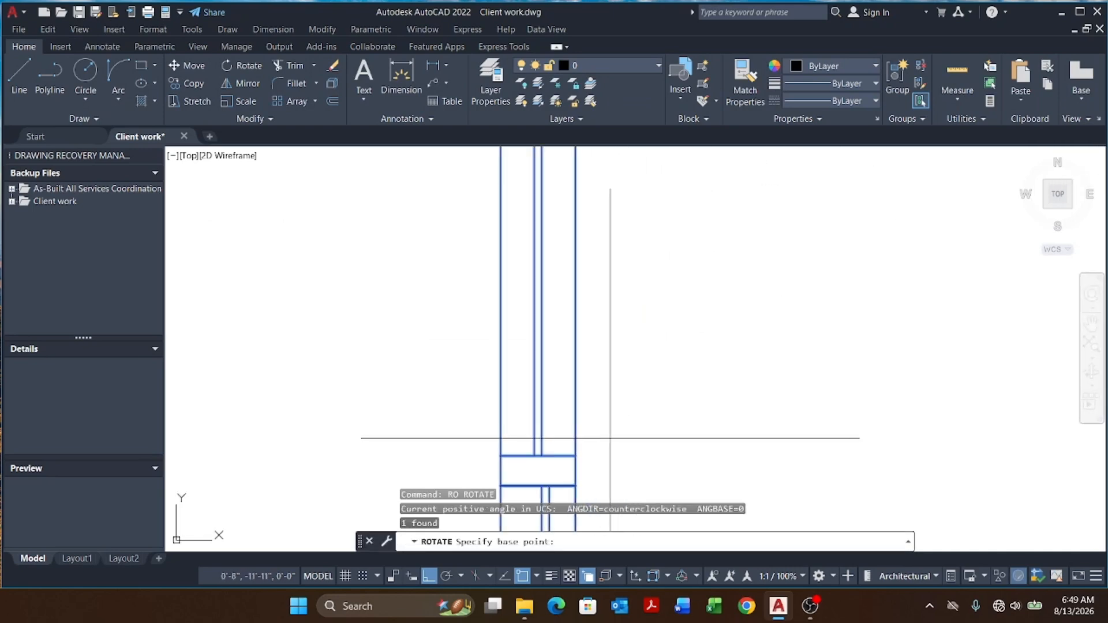
{"action": "left_click", "coordinate": [576, 470]}
{"action": "scroll", "coordinate": [575, 470], "scroll_direction": "down", "scroll_amount": 5}
{"action": "left_click", "coordinate": [624, 309]}
{"action": "scroll", "coordinate": [623, 310], "scroll_direction": "down", "scroll_amount": 3}
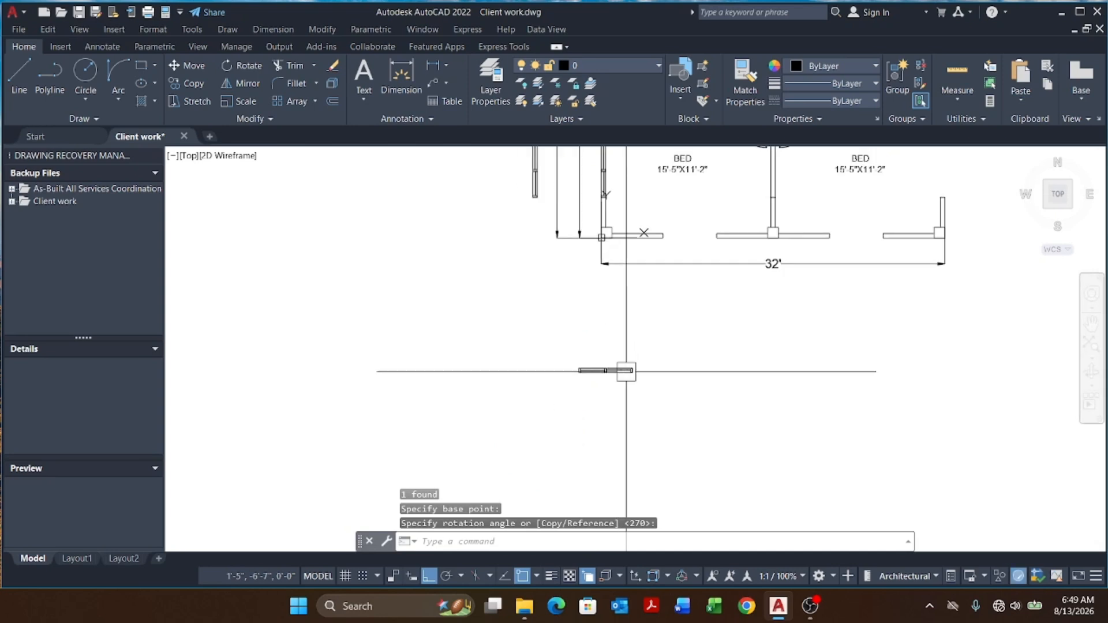
{"action": "type", "text": "M"}
{"action": "key", "text": "Return"}
{"action": "scroll", "coordinate": [640, 375], "scroll_direction": "up", "scroll_amount": 6}
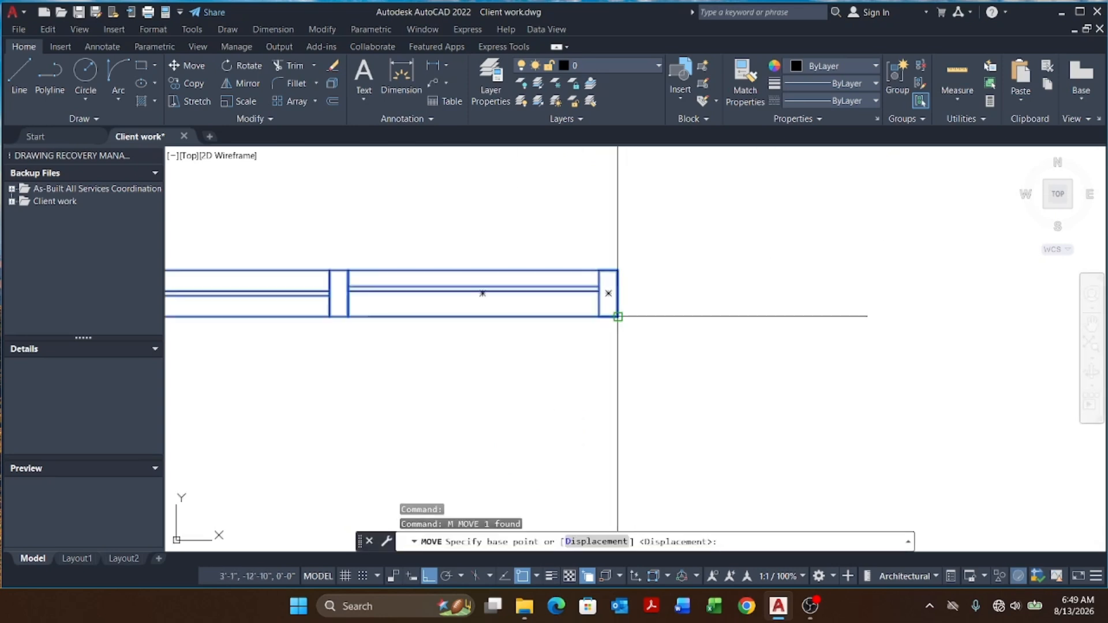
{"action": "left_click", "coordinate": [617, 316]}
{"action": "scroll", "coordinate": [650, 393], "scroll_direction": "down", "scroll_amount": 5}
{"action": "scroll", "coordinate": [673, 371], "scroll_direction": "up", "scroll_amount": 4}
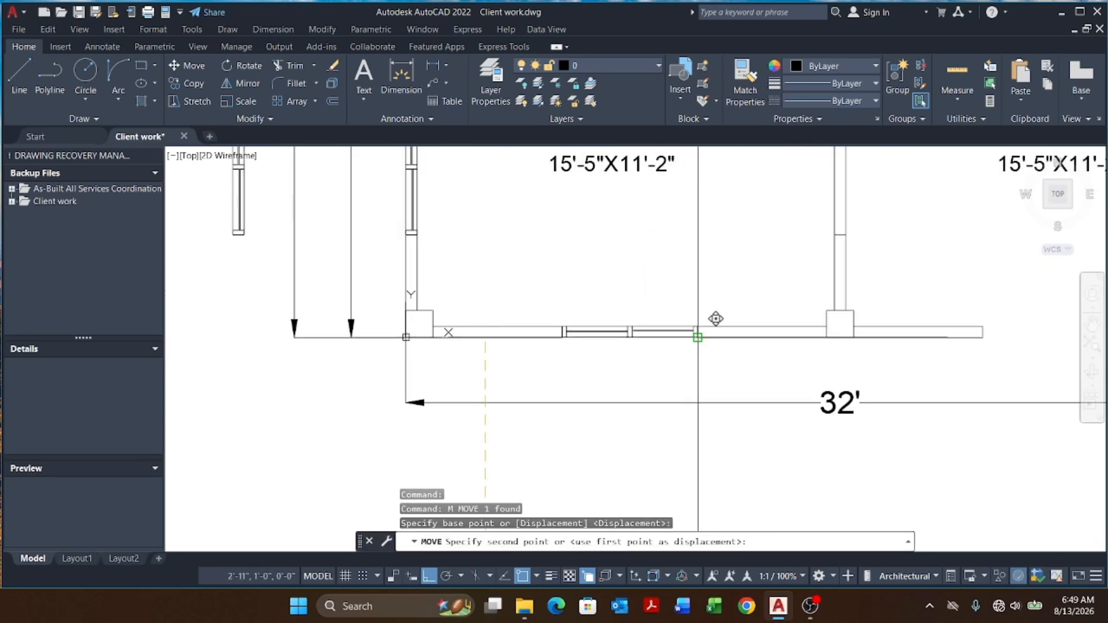
{"action": "key", "text": "Escape"}
{"action": "key", "text": "Escape"}
{"action": "key", "text": "Escape"}
{"action": "scroll", "coordinate": [660, 379], "scroll_direction": "down", "scroll_amount": 5}
{"action": "scroll", "coordinate": [673, 426], "scroll_direction": "up", "scroll_amount": 1}
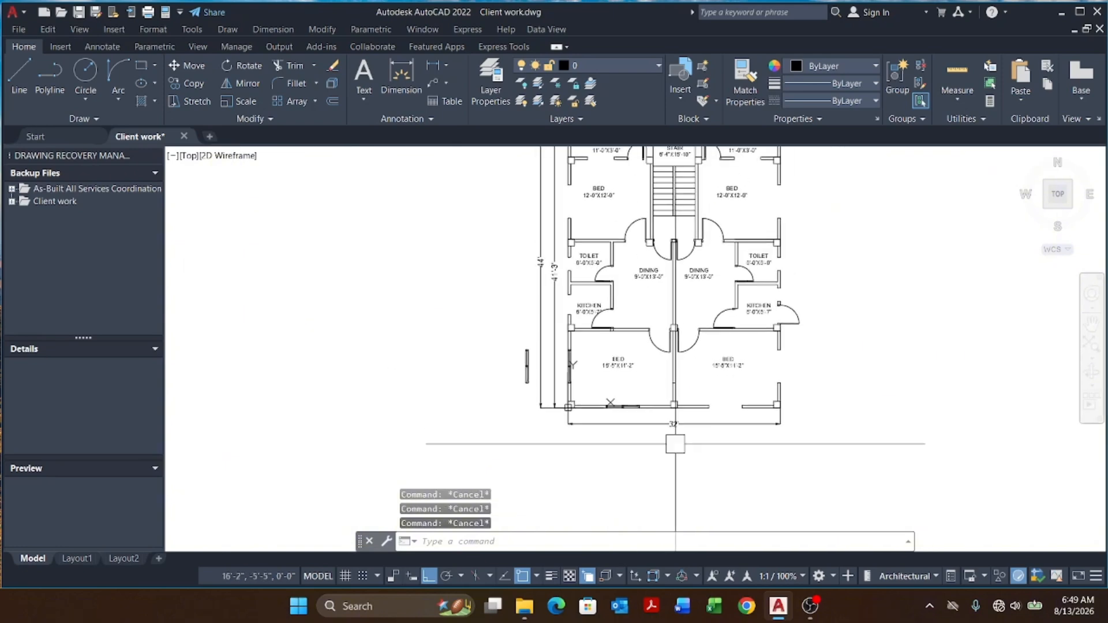
{"action": "scroll", "coordinate": [577, 315], "scroll_direction": "up", "scroll_amount": 4}
{"action": "scroll", "coordinate": [601, 364], "scroll_direction": "down", "scroll_amount": 4}
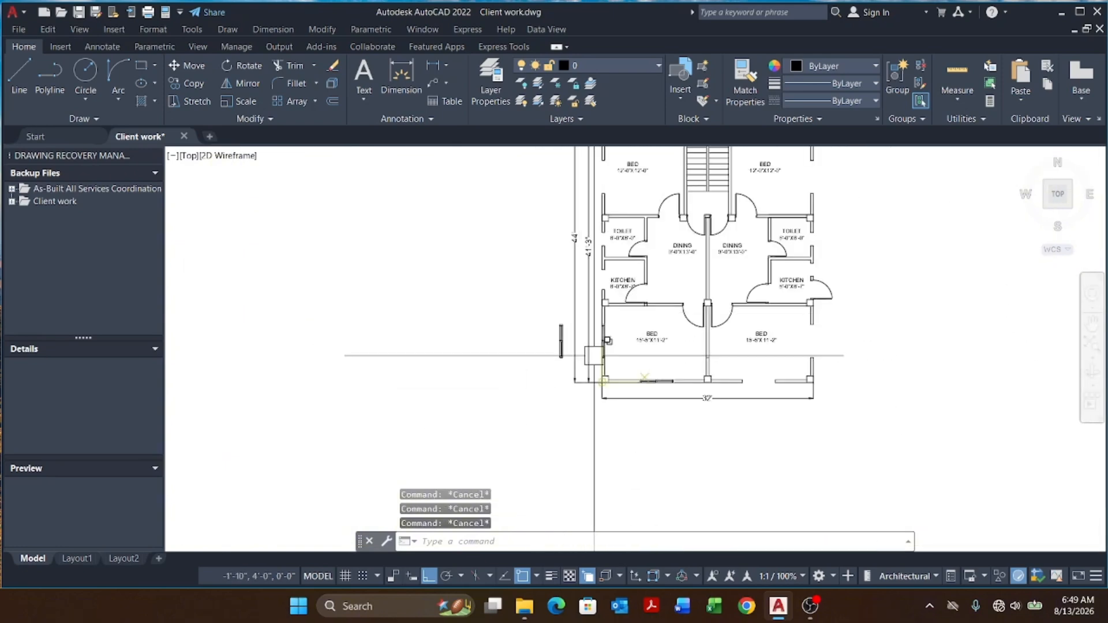
{"action": "type", "text": "pl"}
{"action": "key", "text": "Return"}
{"action": "scroll", "coordinate": [626, 327], "scroll_direction": "up", "scroll_amount": 6}
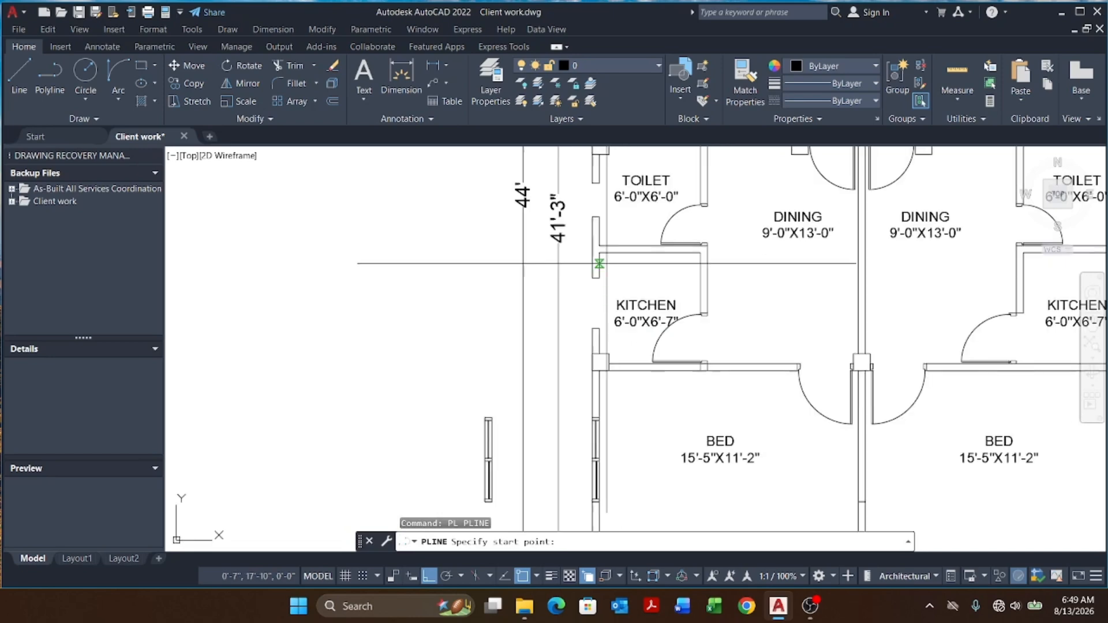
{"action": "left_click", "coordinate": [577, 421]}
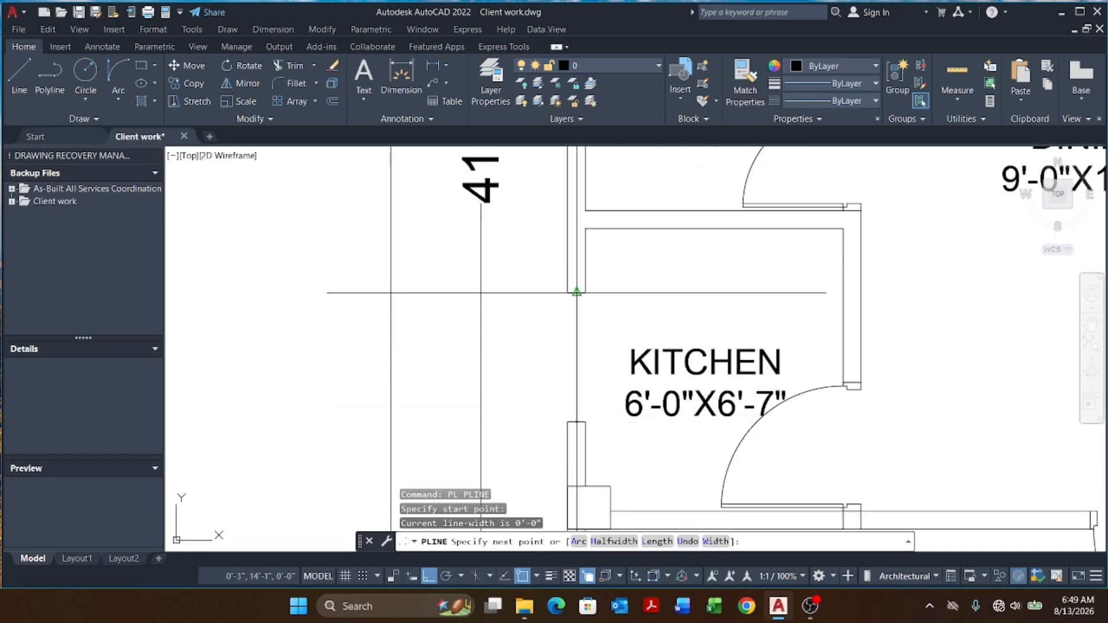
{"action": "key", "text": "Escape"}
{"action": "key", "text": "Escape"}
{"action": "key", "text": "Escape"}
{"action": "scroll", "coordinate": [599, 262], "scroll_direction": "down", "scroll_amount": 5}
{"action": "scroll", "coordinate": [595, 268], "scroll_direction": "up", "scroll_amount": 5}
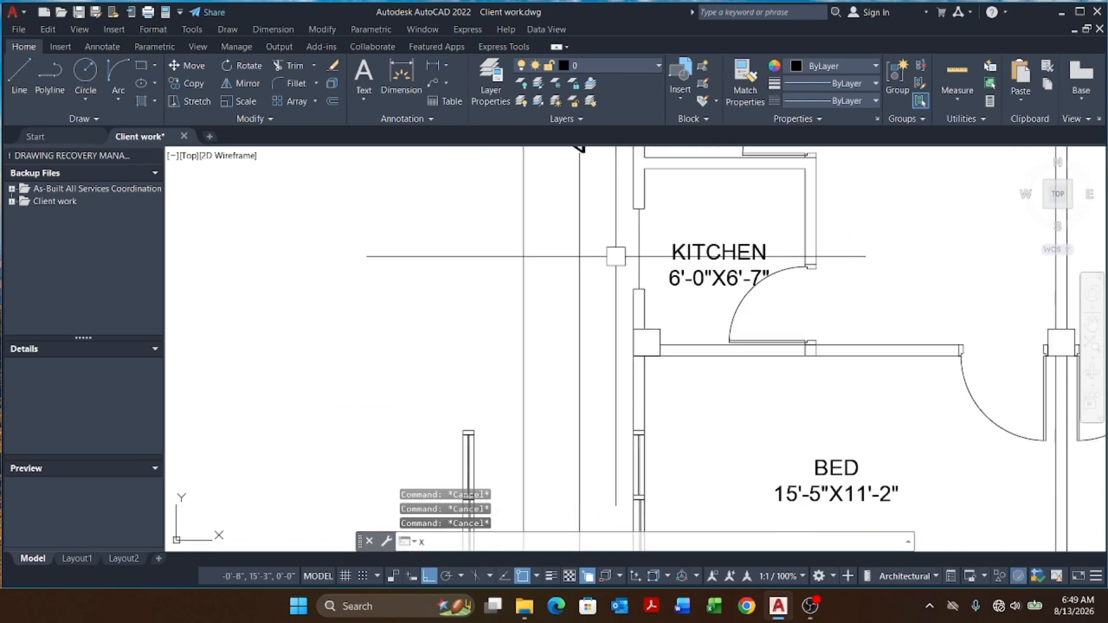
Step: Draw horizontal construction lines through the edges and middle of the kitchen wall window opening
{"action": "type", "text": "XL"}
{"action": "key", "text": "Return"}
{"action": "type", "text": "H"}
{"action": "key", "text": "Return"}
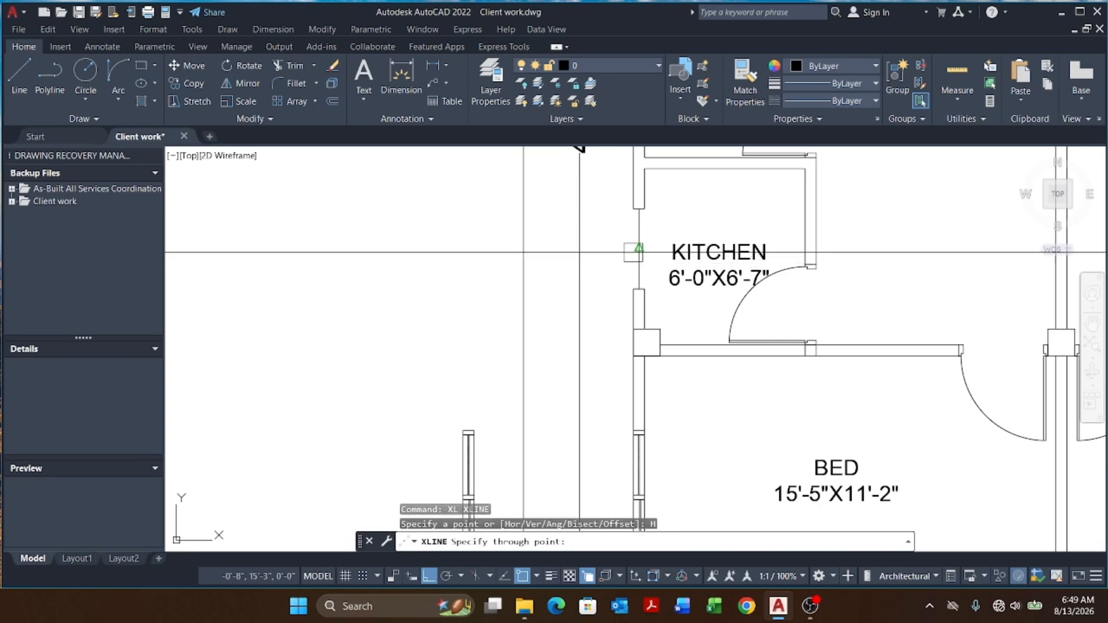
{"action": "left_click", "coordinate": [639, 251]}
{"action": "scroll", "coordinate": [638, 248], "scroll_direction": "up", "scroll_amount": 3}
{"action": "left_click", "coordinate": [640, 317]}
{"action": "scroll", "coordinate": [639, 317], "scroll_direction": "down", "scroll_amount": 4}
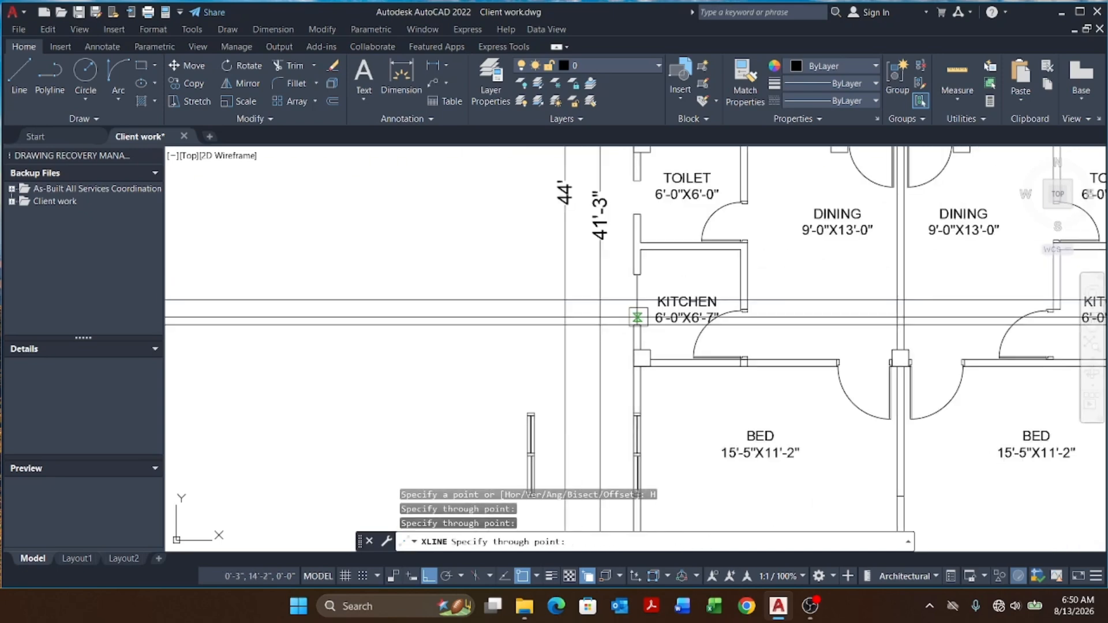
{"action": "scroll", "coordinate": [637, 317], "scroll_direction": "up", "scroll_amount": 3}
{"action": "left_click", "coordinate": [611, 265]}
{"action": "scroll", "coordinate": [610, 264], "scroll_direction": "down", "scroll_amount": 5}
{"action": "key", "text": "Escape"}
{"action": "key", "text": "Escape"}
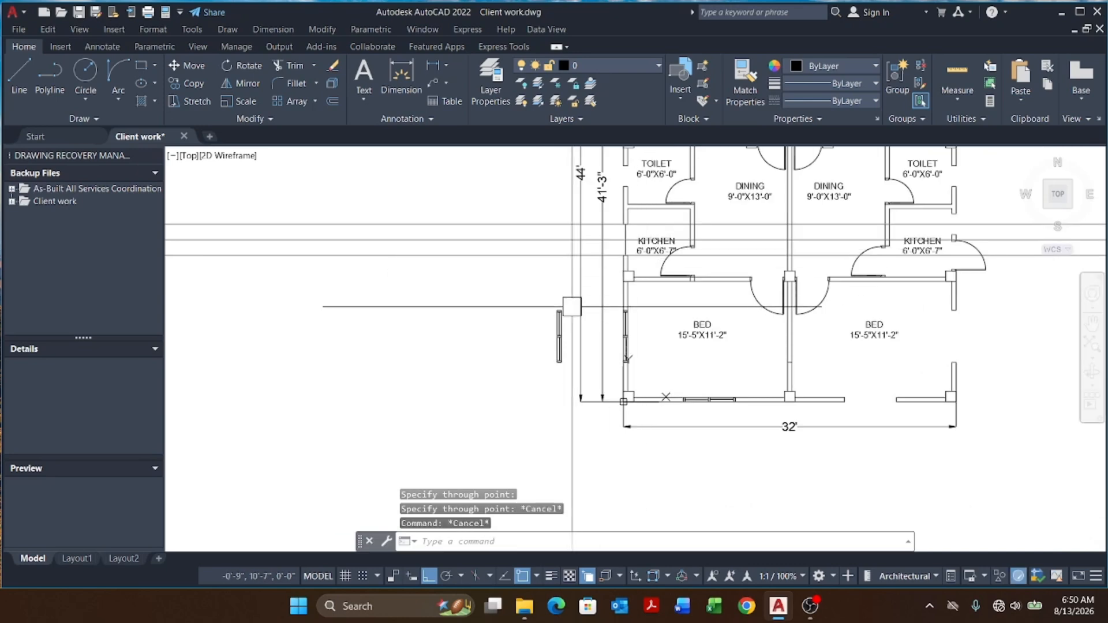
Step: Copy the window frame from the left side into the kitchen wall opening
{"action": "key", "text": "Escape"}
{"action": "scroll", "coordinate": [572, 307], "scroll_direction": "up", "scroll_amount": 3}
{"action": "left_click", "coordinate": [576, 294]}
{"action": "left_click", "coordinate": [458, 443]}
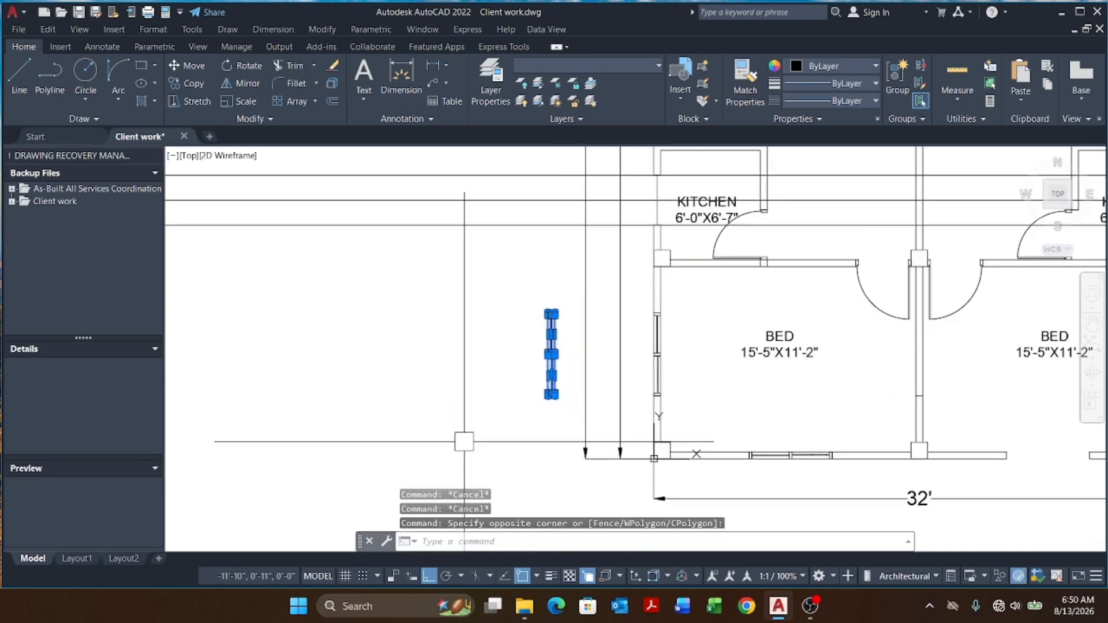
{"action": "key", "text": "Return"}
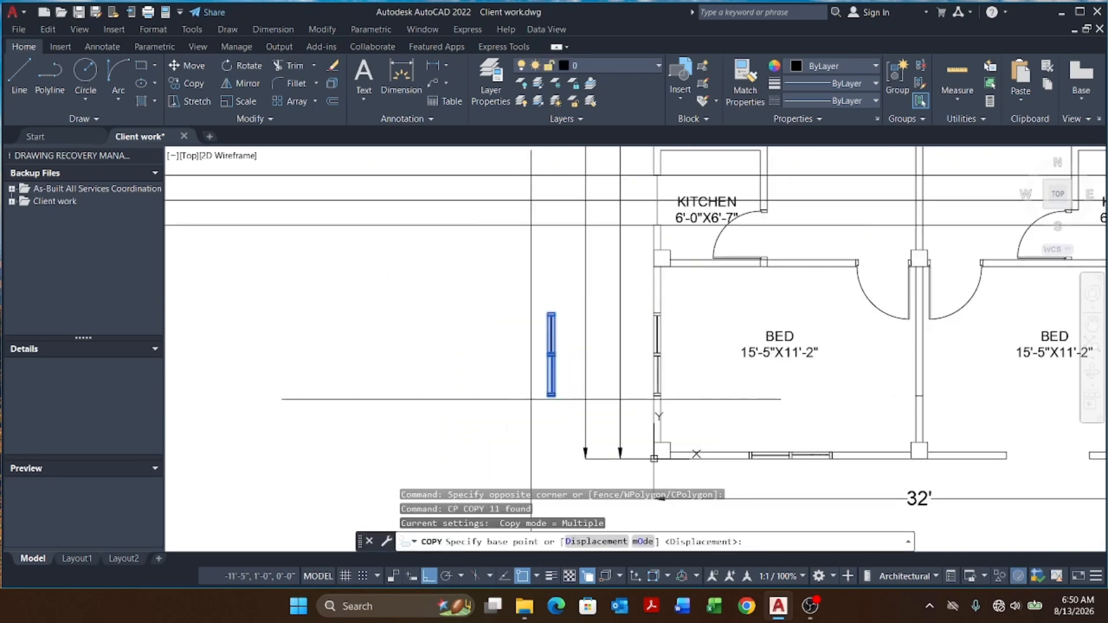
{"action": "scroll", "coordinate": [556, 349], "scroll_direction": "up", "scroll_amount": 5}
{"action": "left_click", "coordinate": [482, 323]}
{"action": "scroll", "coordinate": [482, 323], "scroll_direction": "down", "scroll_amount": 5}
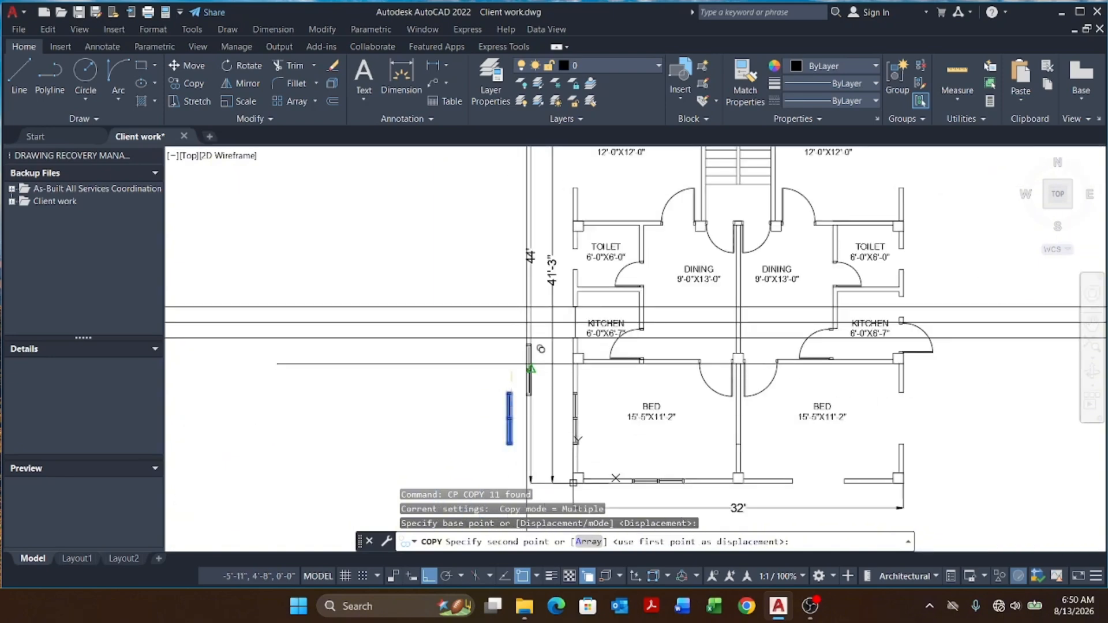
{"action": "scroll", "coordinate": [527, 315], "scroll_direction": "up", "scroll_amount": 3}
{"action": "scroll", "coordinate": [490, 280], "scroll_direction": "up", "scroll_amount": 4}
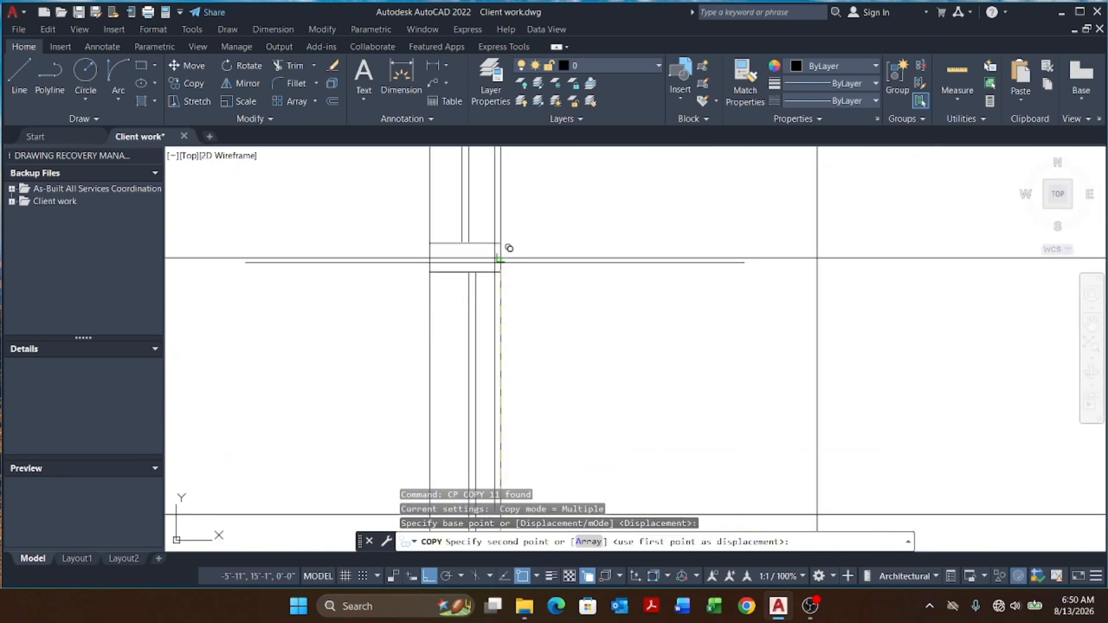
{"action": "left_click", "coordinate": [500, 258]}
{"action": "scroll", "coordinate": [517, 279], "scroll_direction": "down", "scroll_amount": 5}
{"action": "key", "text": "Escape"}
Step: Stretch the top end of the copied kitchen window frame to the upper construction line
{"action": "key", "text": "Escape"}
{"action": "key", "text": "Escape"}
{"action": "scroll", "coordinate": [517, 280], "scroll_direction": "up", "scroll_amount": 4}
{"action": "key", "text": "Escape"}
{"action": "left_click", "coordinate": [566, 225]}
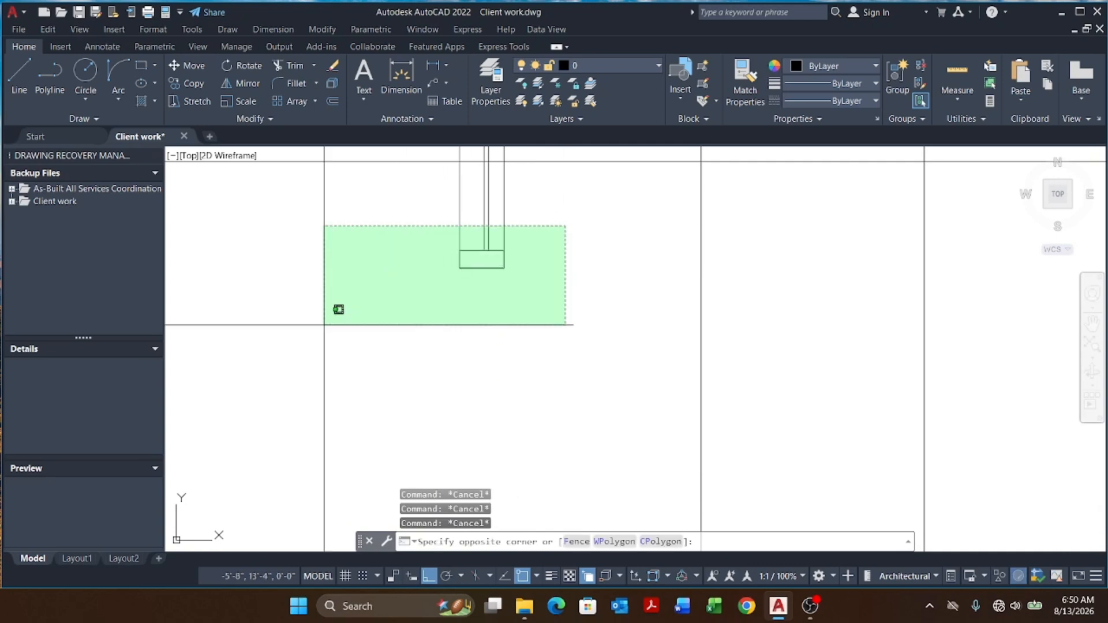
{"action": "left_click", "coordinate": [323, 325]}
{"action": "type", "text": "s"}
{"action": "key", "text": "Return"}
{"action": "scroll", "coordinate": [520, 381], "scroll_direction": "up", "scroll_amount": 3}
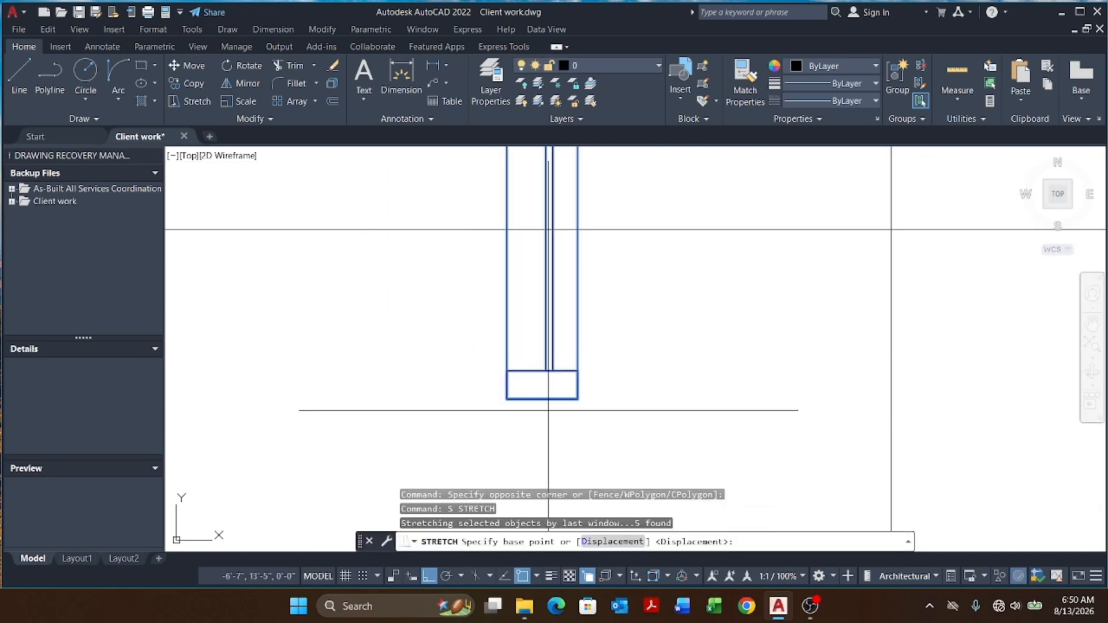
{"action": "left_click", "coordinate": [542, 397]}
{"action": "scroll", "coordinate": [546, 230], "scroll_direction": "up", "scroll_amount": 4}
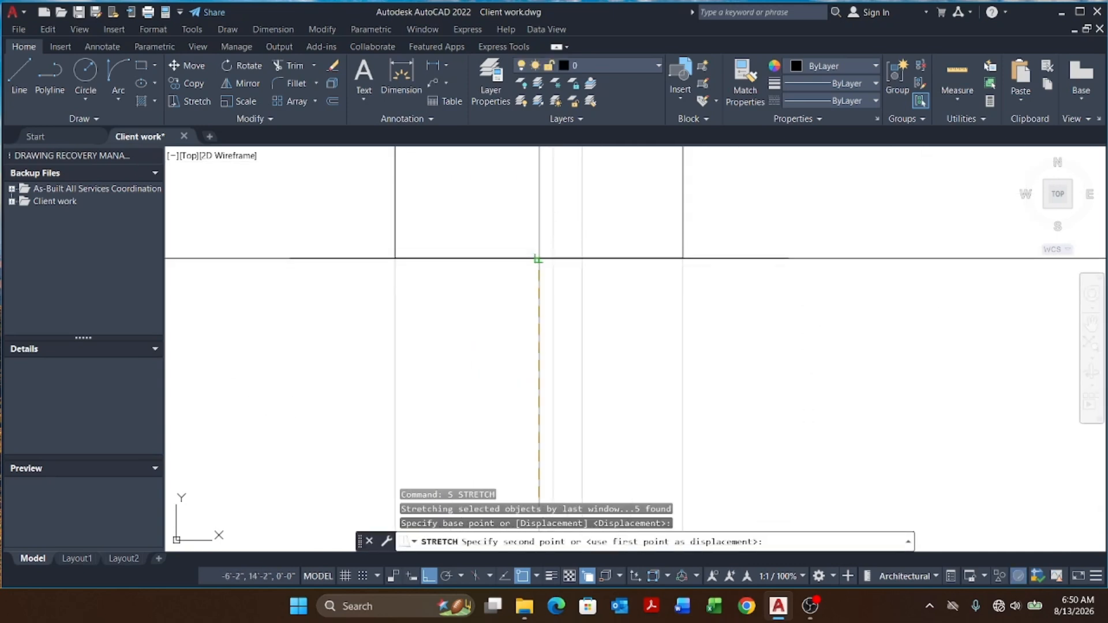
{"action": "left_click", "coordinate": [537, 259]}
{"action": "scroll", "coordinate": [531, 391], "scroll_direction": "down", "scroll_amount": 4}
{"action": "scroll", "coordinate": [563, 247], "scroll_direction": "up", "scroll_amount": 4}
{"action": "left_click", "coordinate": [576, 236]}
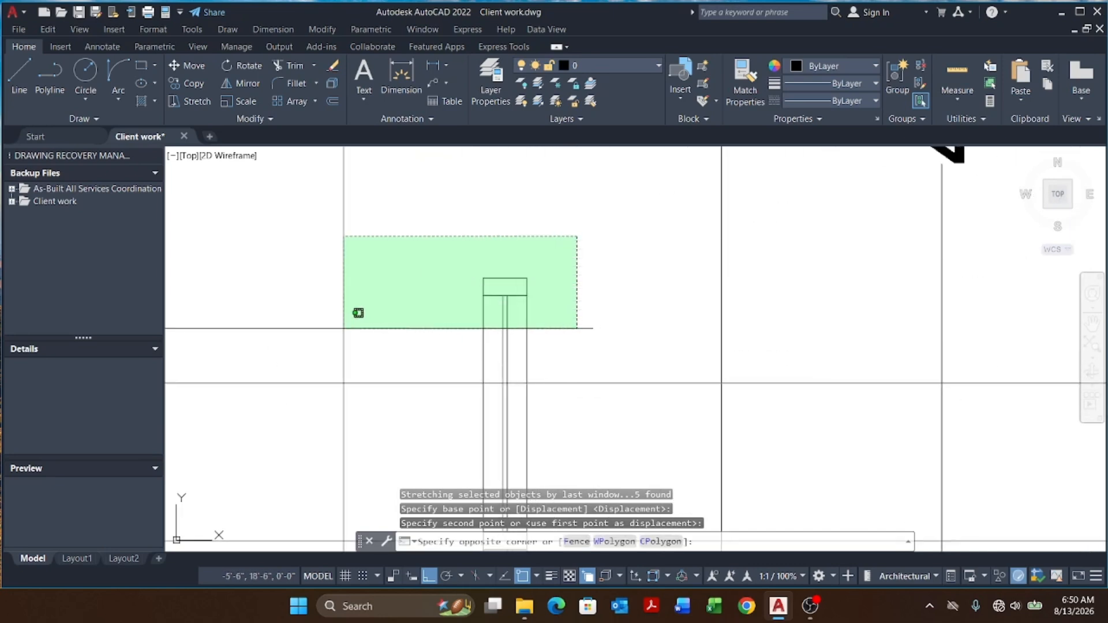
{"action": "left_click", "coordinate": [344, 329]}
{"action": "key", "text": "Return"}
{"action": "left_click", "coordinate": [505, 286]}
{"action": "scroll", "coordinate": [499, 392], "scroll_direction": "up", "scroll_amount": 3}
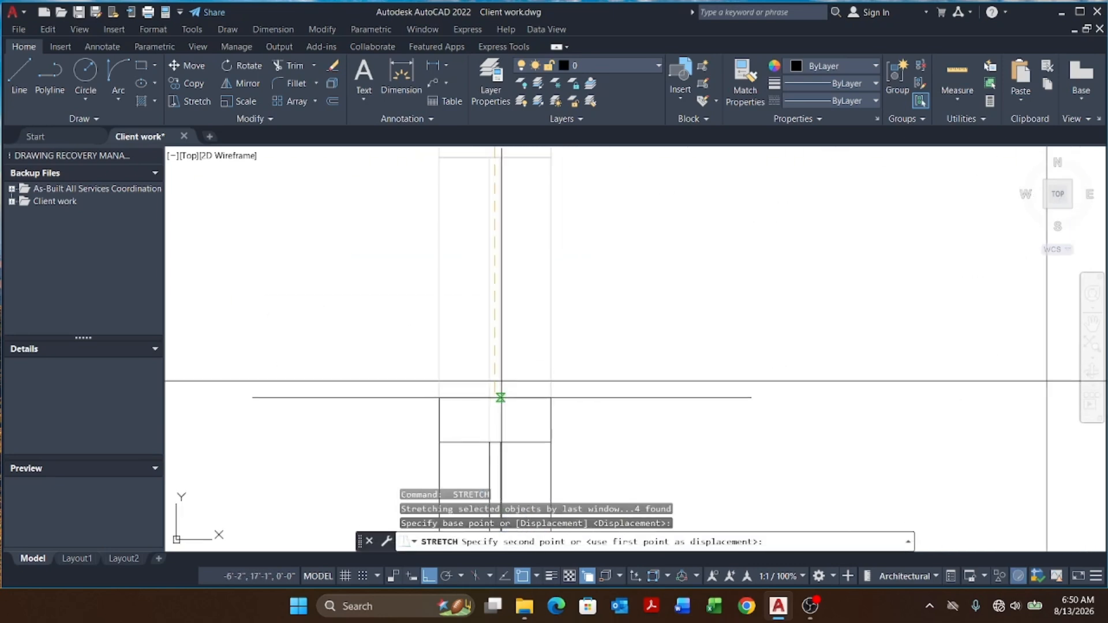
{"action": "key", "text": "Escape"}
{"action": "scroll", "coordinate": [503, 310], "scroll_direction": "down", "scroll_amount": 4}
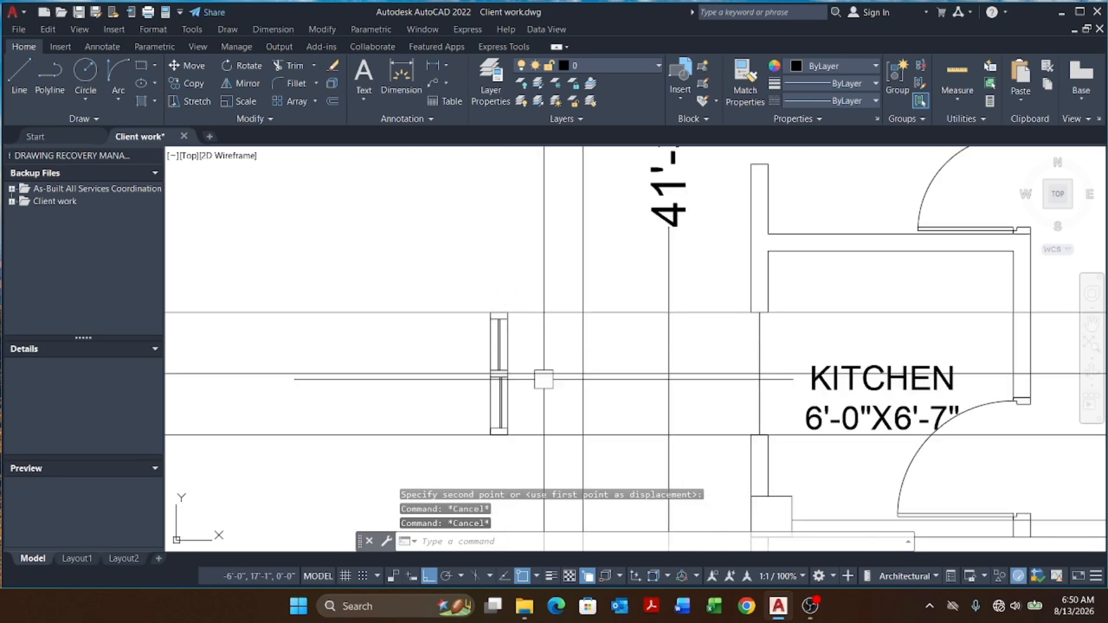
{"action": "key", "text": "Escape"}
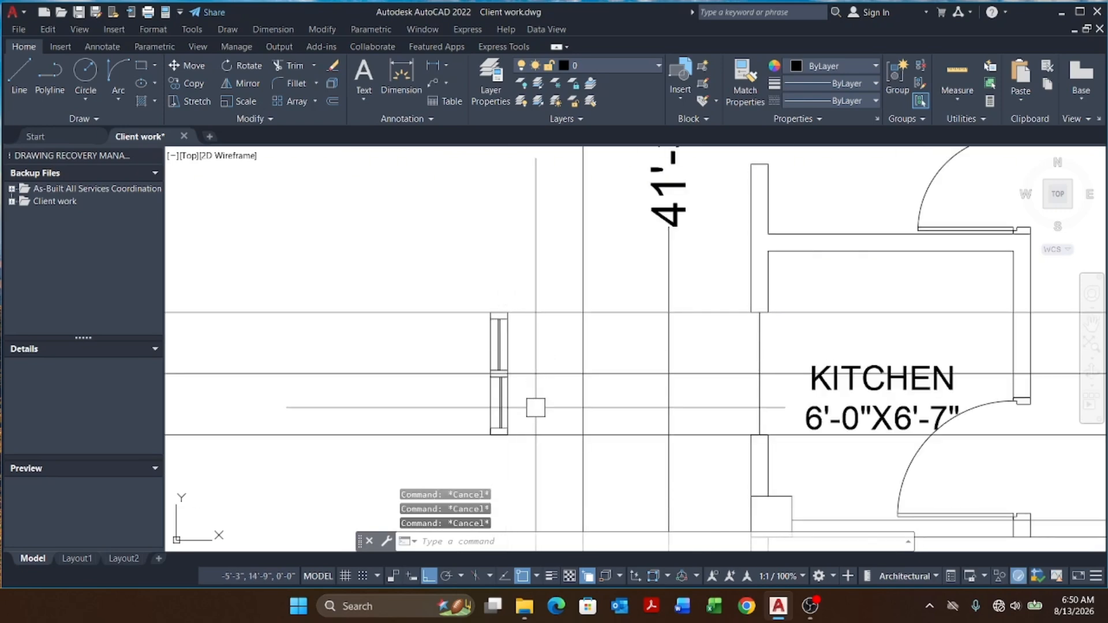
Step: Define a block named KITCHEN WINDOW from the kitchen window frame, picking its midpoint as the base point
{"action": "type", "text": "B"}
{"action": "key", "text": "Return"}
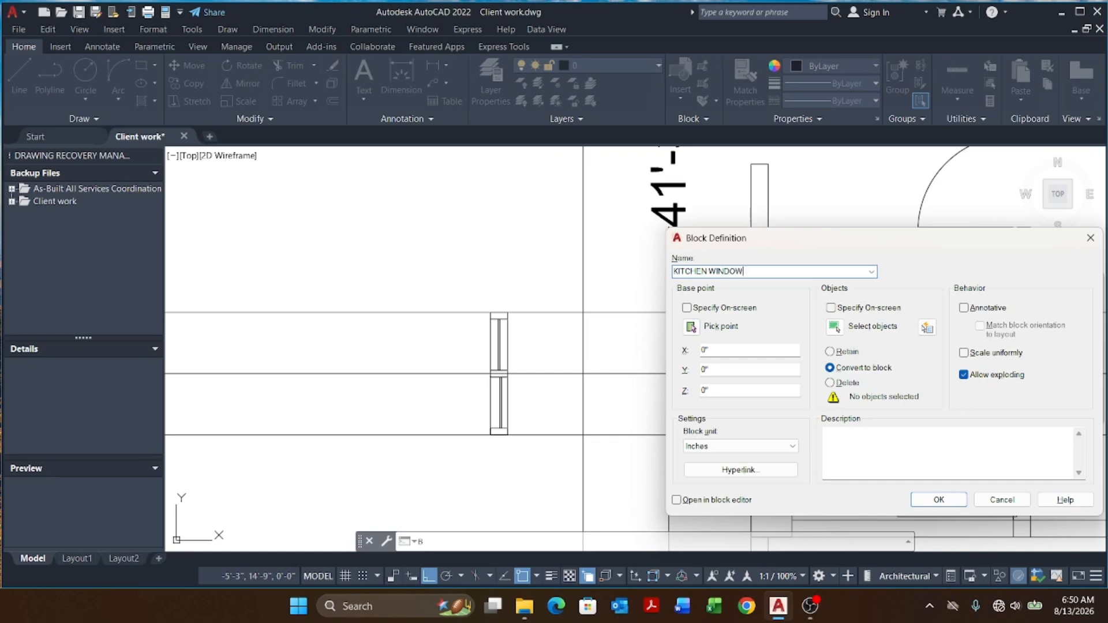
{"action": "left_click", "coordinate": [693, 327]}
{"action": "scroll", "coordinate": [485, 432], "scroll_direction": "up", "scroll_amount": 5}
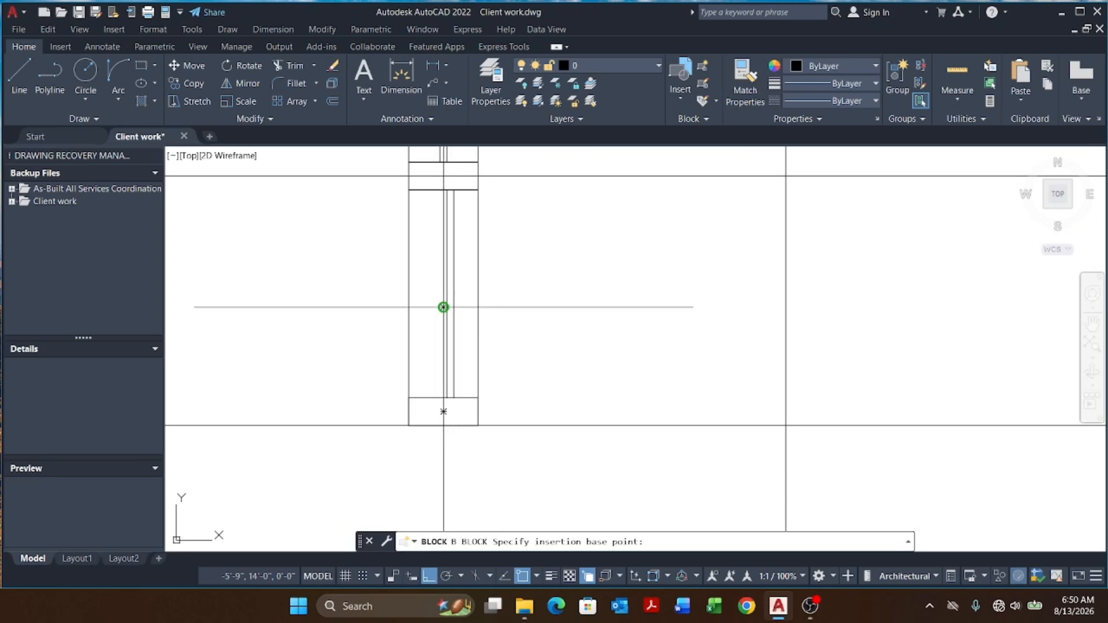
{"action": "left_click", "coordinate": [443, 307]}
{"action": "left_click", "coordinate": [833, 327]}
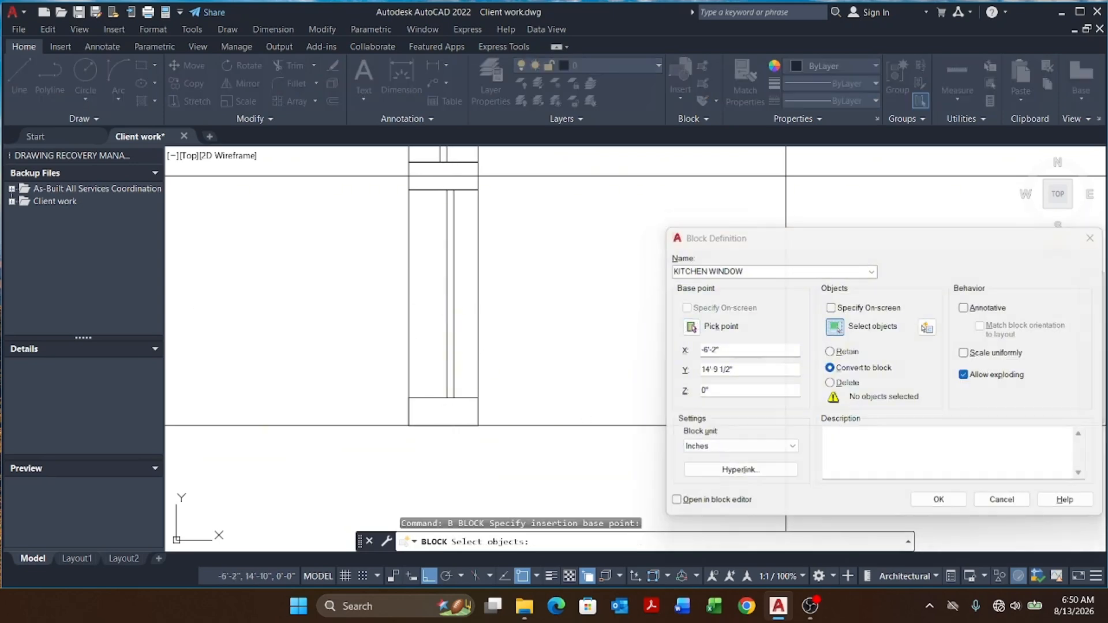
{"action": "scroll", "coordinate": [617, 365], "scroll_direction": "down", "scroll_amount": 5}
{"action": "left_click", "coordinate": [547, 255]}
{"action": "left_click", "coordinate": [638, 378]}
{"action": "key", "text": "Return"}
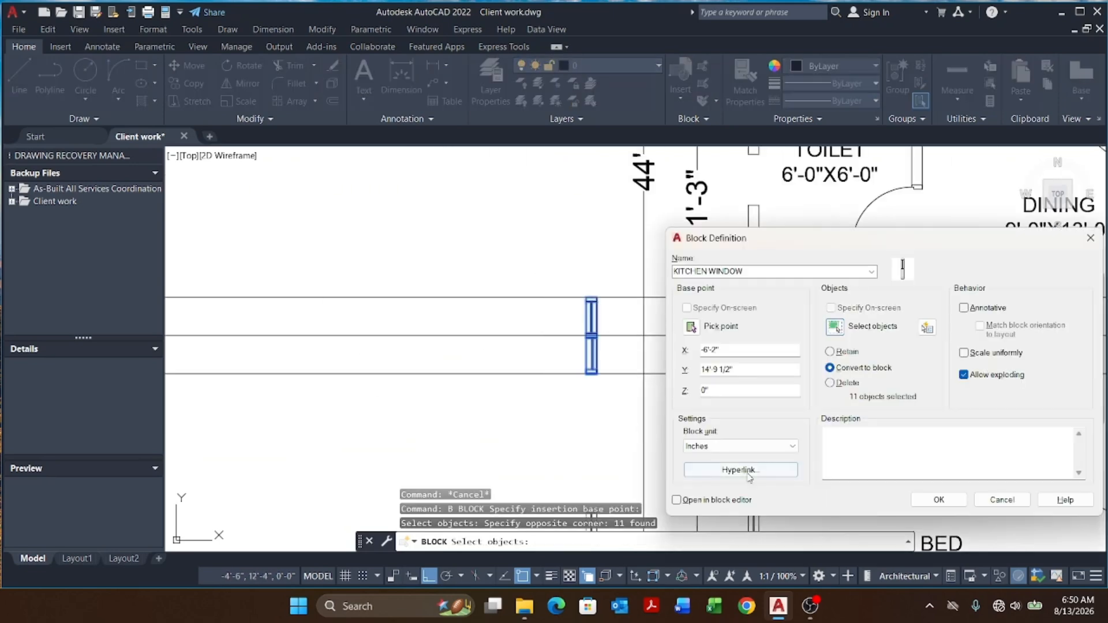
{"action": "left_click", "coordinate": [929, 501]}
{"action": "scroll", "coordinate": [617, 288], "scroll_direction": "up", "scroll_amount": 5}
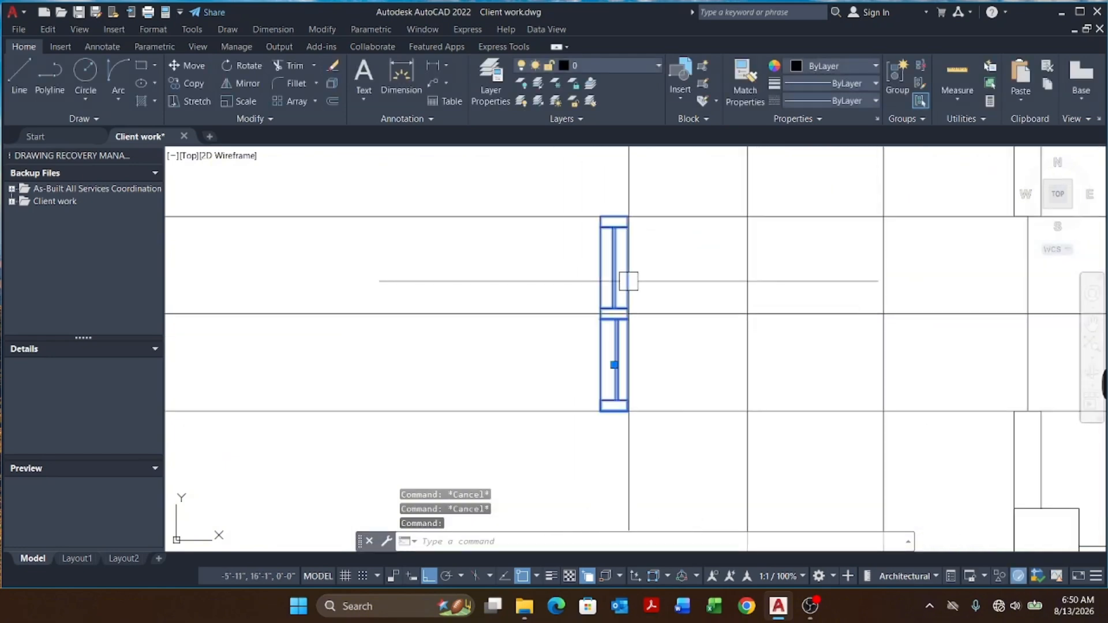
Step: Move the KITCHEN WINDOW block into the kitchen wall opening
{"action": "type", "text": "m"}
{"action": "key", "text": "Return"}
{"action": "scroll", "coordinate": [606, 438], "scroll_direction": "up", "scroll_amount": 2}
{"action": "left_click", "coordinate": [606, 438]}
{"action": "scroll", "coordinate": [490, 358], "scroll_direction": "down", "scroll_amount": 3}
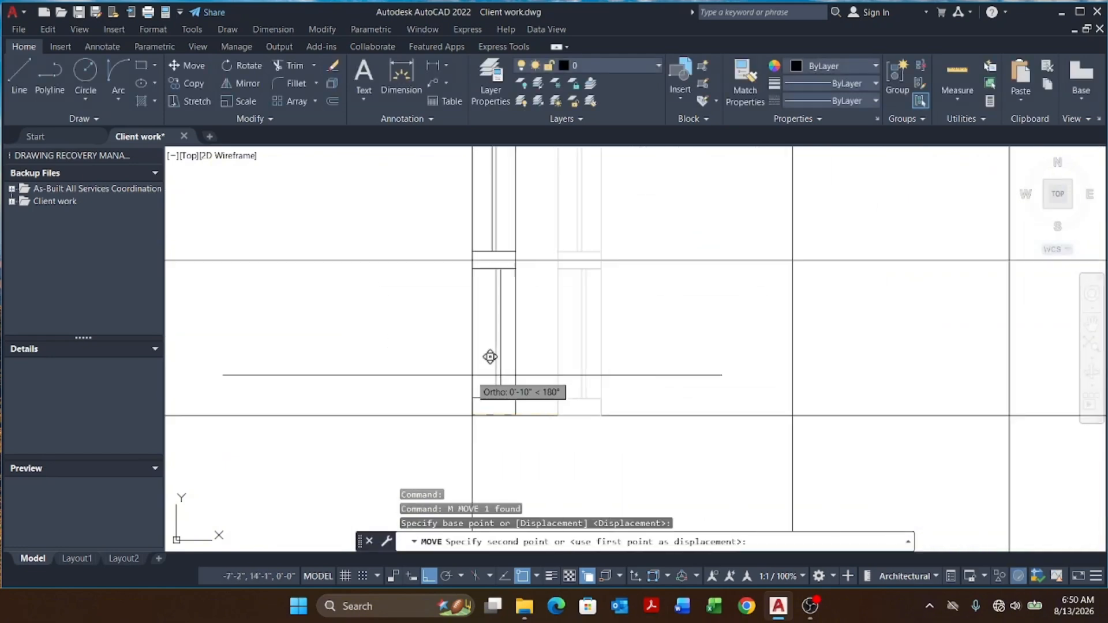
{"action": "scroll", "coordinate": [664, 369], "scroll_direction": "up", "scroll_amount": 4}
{"action": "left_click", "coordinate": [574, 310]}
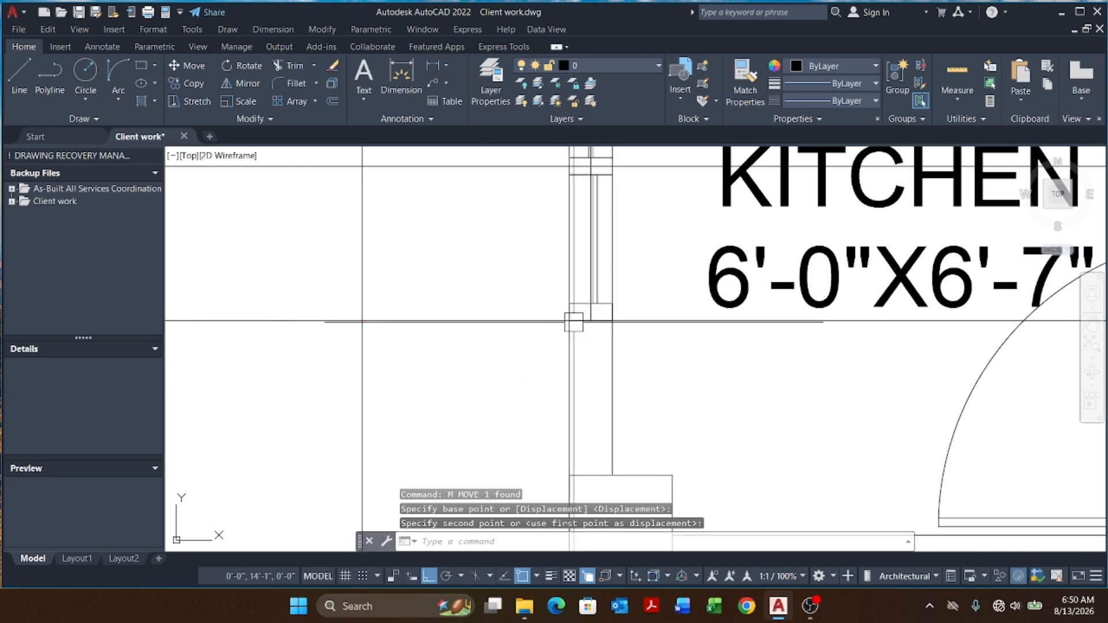
Step: Erase the vertical construction line beside the kitchen window
{"action": "scroll", "coordinate": [592, 244], "scroll_direction": "up", "scroll_amount": 4}
{"action": "left_click", "coordinate": [579, 250]}
{"action": "scroll", "coordinate": [497, 298], "scroll_direction": "down", "scroll_amount": 4}
{"action": "type", "text": "e"}
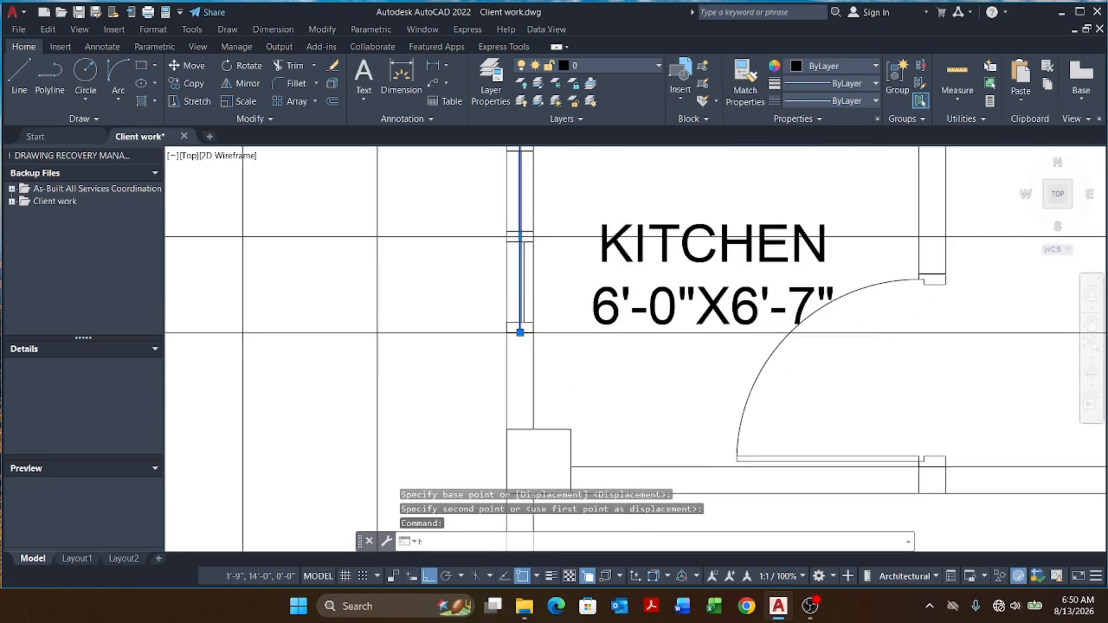
{"action": "key", "text": "Return"}
{"action": "scroll", "coordinate": [630, 336], "scroll_direction": "down", "scroll_amount": 8}
{"action": "key", "text": "Escape"}
{"action": "scroll", "coordinate": [634, 349], "scroll_direction": "up", "scroll_amount": 10}
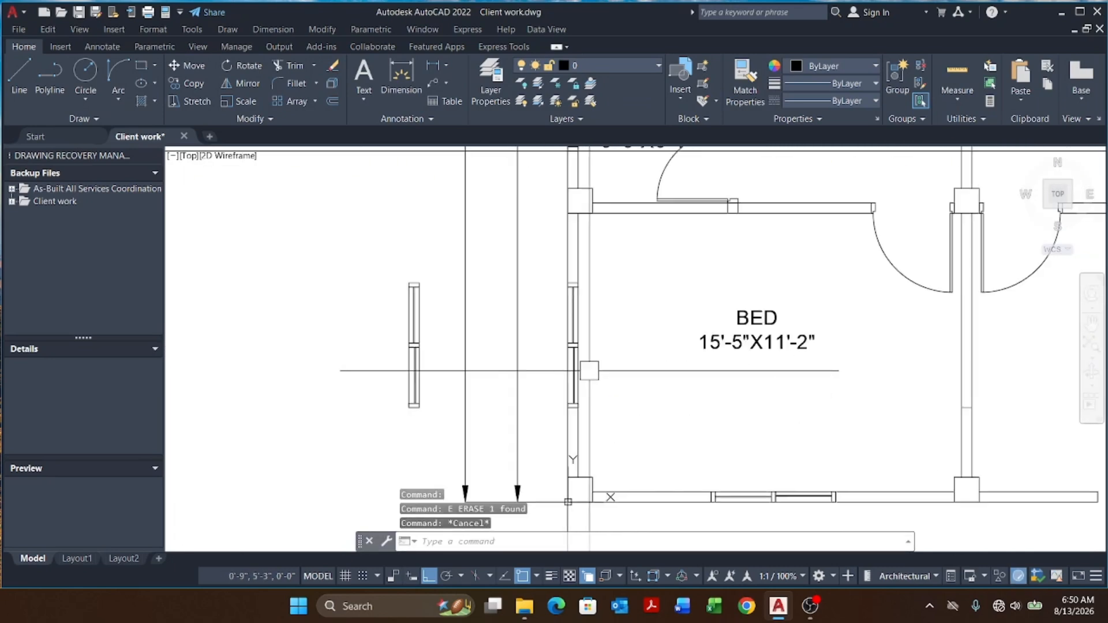
Step: Copy the bedroom window frame into the upper bedroom's outer wall opening
{"action": "left_click", "coordinate": [566, 363]}
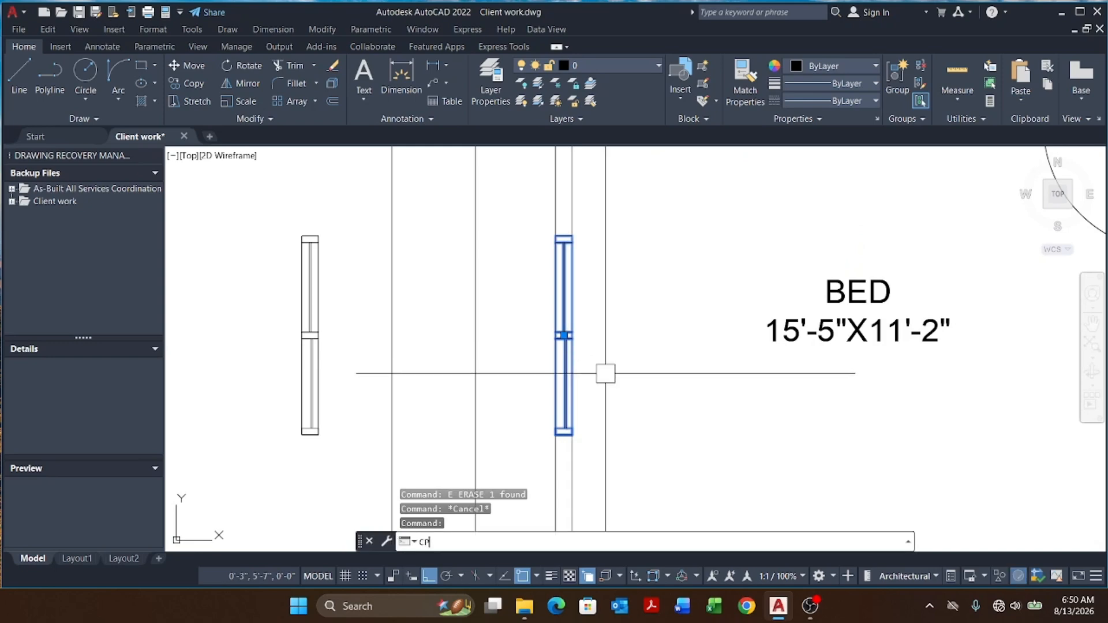
{"action": "type", "text": "cp"}
{"action": "key", "text": "Return"}
{"action": "scroll", "coordinate": [605, 374], "scroll_direction": "up", "scroll_amount": 4}
{"action": "left_click", "coordinate": [511, 439]}
{"action": "scroll", "coordinate": [517, 438], "scroll_direction": "down", "scroll_amount": 8}
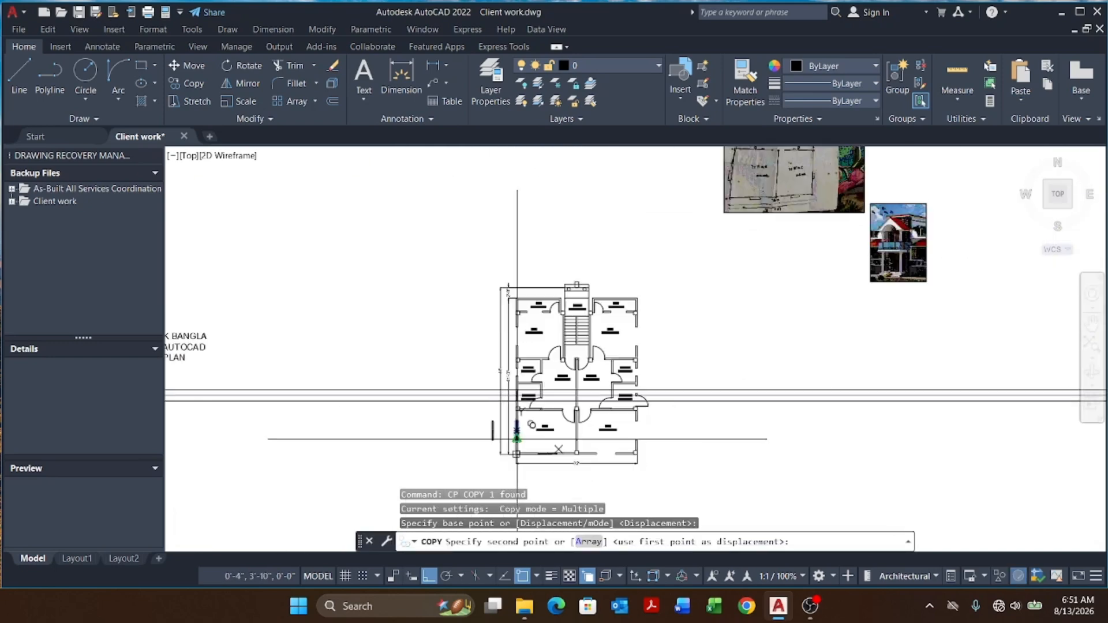
{"action": "scroll", "coordinate": [517, 438], "scroll_direction": "up", "scroll_amount": 10}
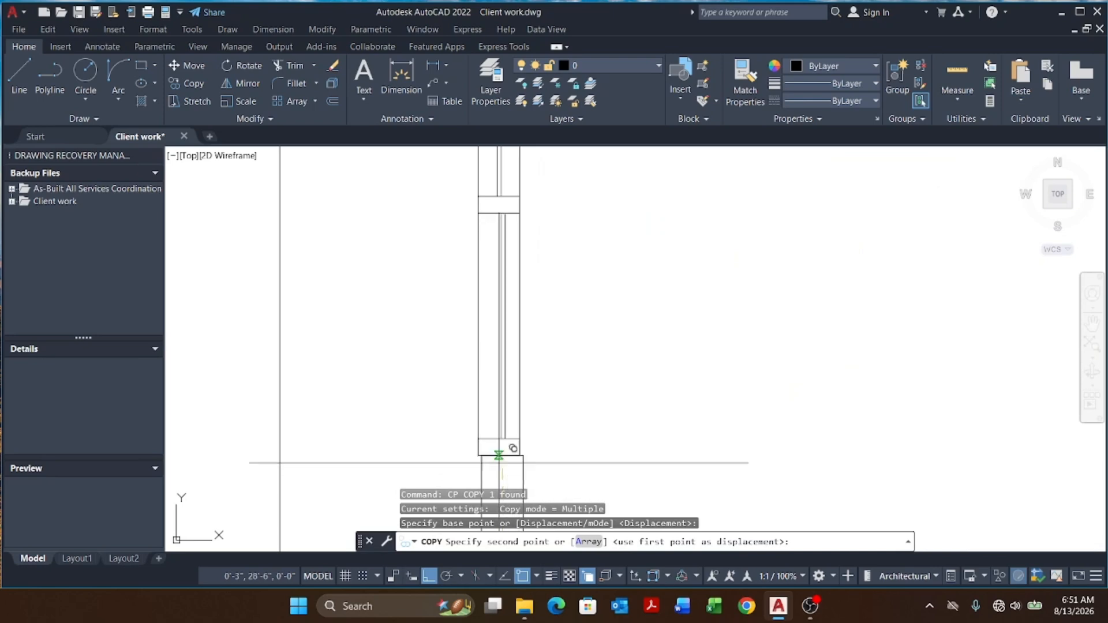
{"action": "left_click", "coordinate": [523, 443]}
{"action": "scroll", "coordinate": [517, 444], "scroll_direction": "down", "scroll_amount": 5}
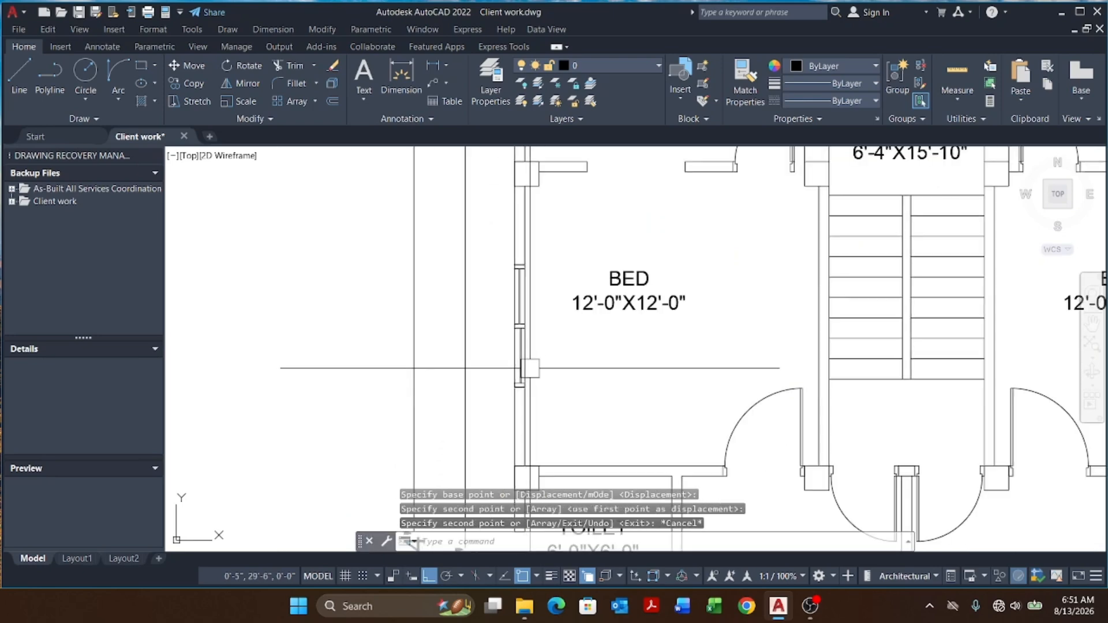
{"action": "scroll", "coordinate": [507, 388], "scroll_direction": "up", "scroll_amount": 5}
{"action": "key", "text": "Escape"}
Step: Draw a vertical polyline spanning the toilet wall window opening
{"action": "scroll", "coordinate": [495, 383], "scroll_direction": "down", "scroll_amount": 6}
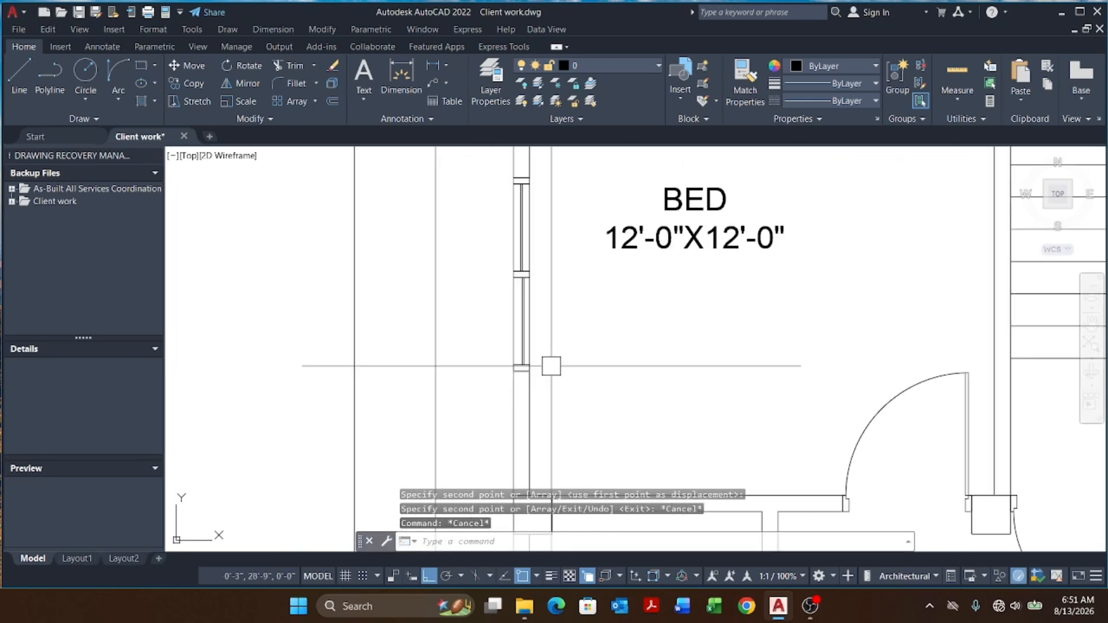
{"action": "scroll", "coordinate": [546, 336], "scroll_direction": "down", "scroll_amount": 5}
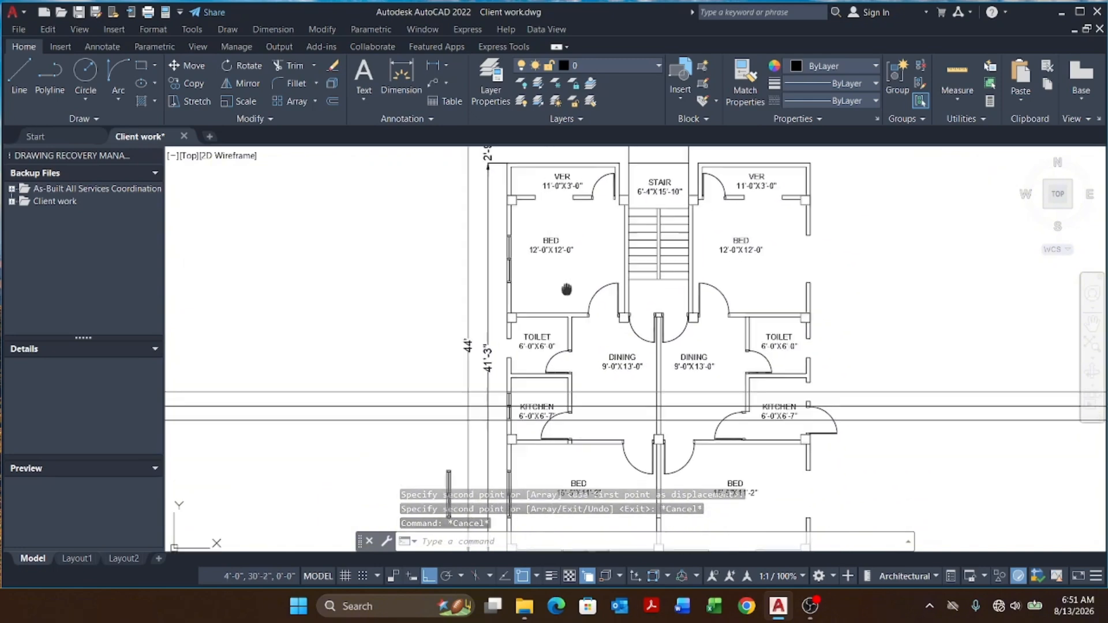
{"action": "scroll", "coordinate": [528, 255], "scroll_direction": "up", "scroll_amount": 6}
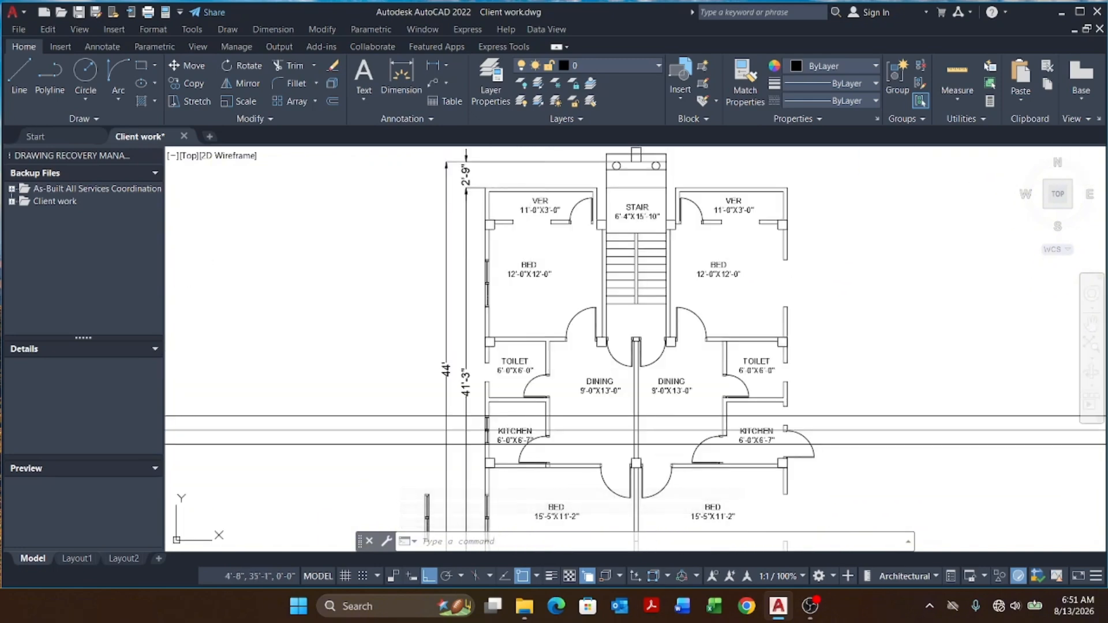
{"action": "scroll", "coordinate": [502, 346], "scroll_direction": "up", "scroll_amount": 4}
{"action": "key", "text": "Escape"}
{"action": "key", "text": "Escape"}
{"action": "key", "text": "Escape"}
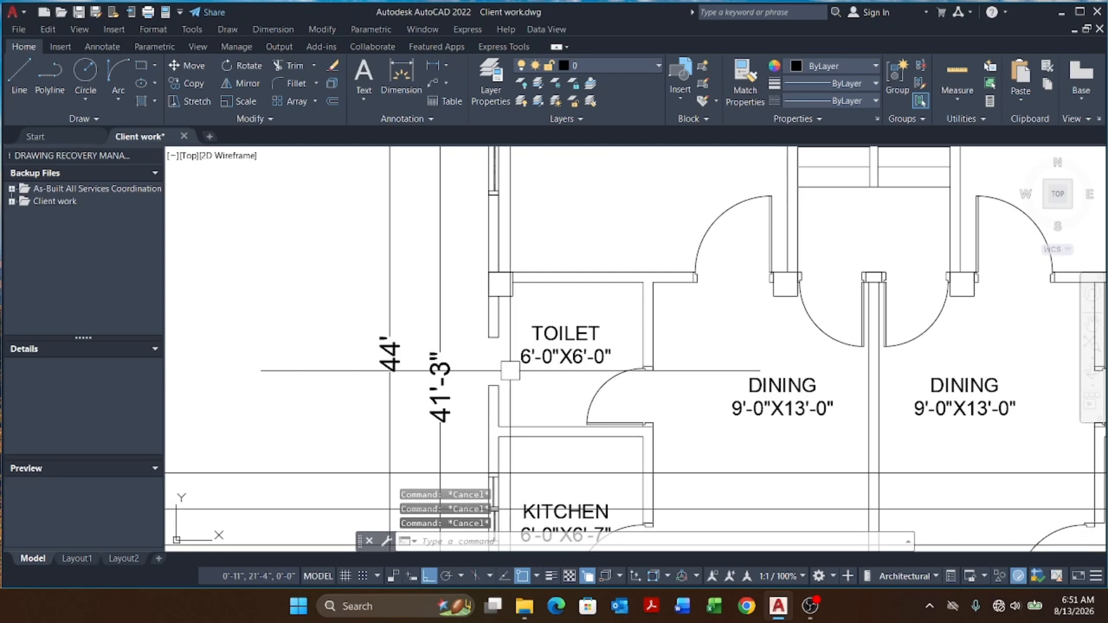
{"action": "scroll", "coordinate": [502, 375], "scroll_direction": "up", "scroll_amount": 5}
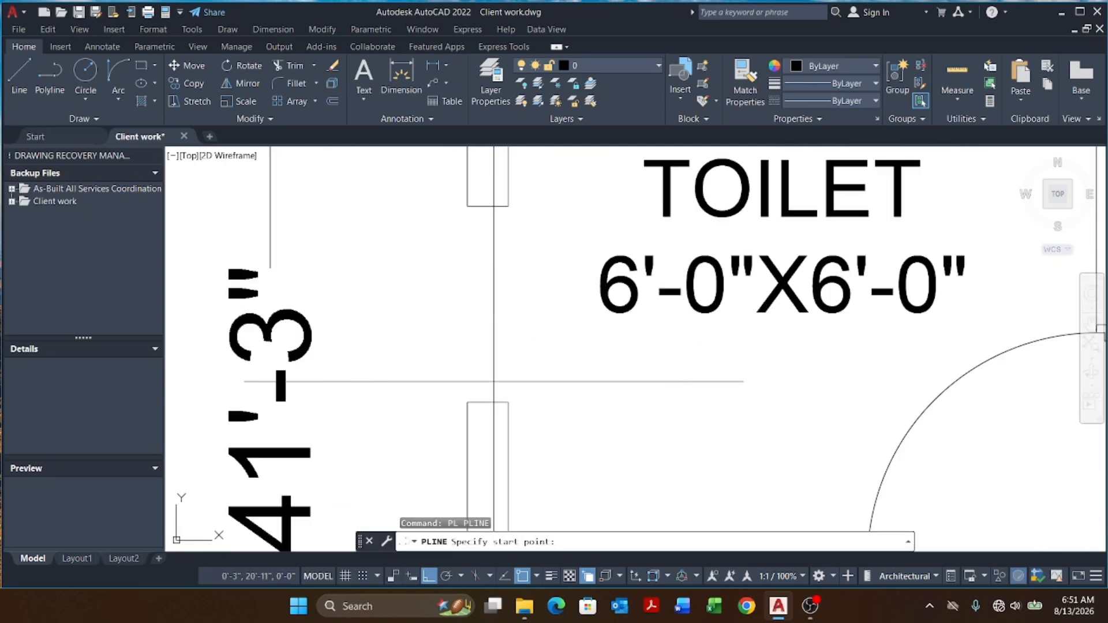
{"action": "left_click", "coordinate": [487, 397]}
{"action": "left_click", "coordinate": [488, 210]}
{"action": "key", "text": "Escape"}
{"action": "key", "text": "Escape"}
{"action": "key", "text": "Escape"}
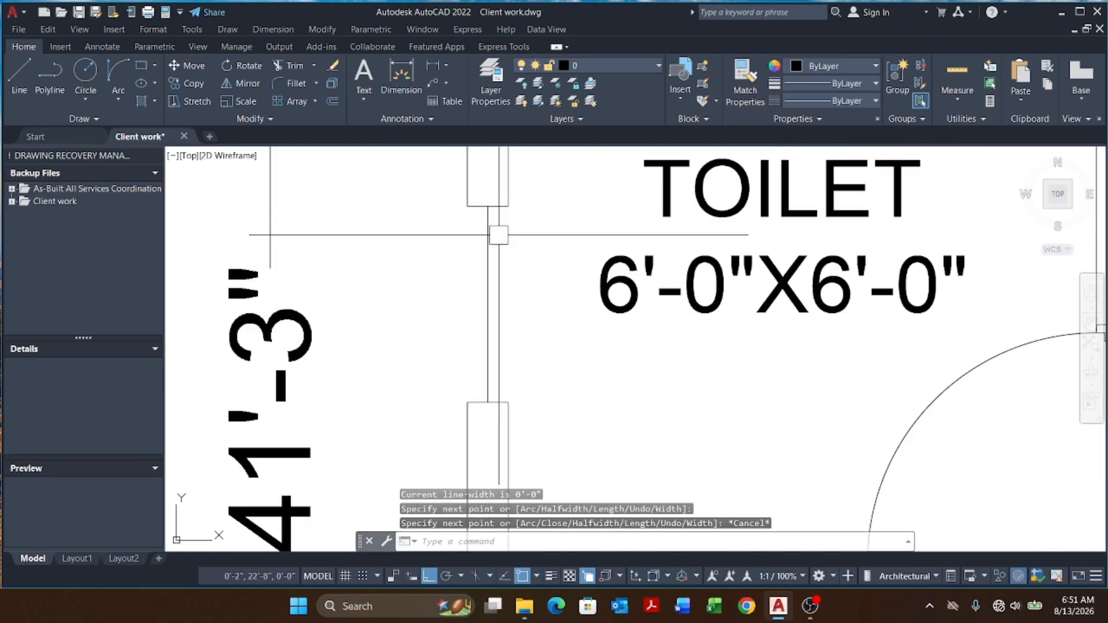
Step: Draw horizontal construction lines through the top and bottom ends of the toilet wall window opening
{"action": "type", "text": "XL"}
{"action": "key", "text": "Return"}
{"action": "type", "text": "H"}
{"action": "key", "text": "Return"}
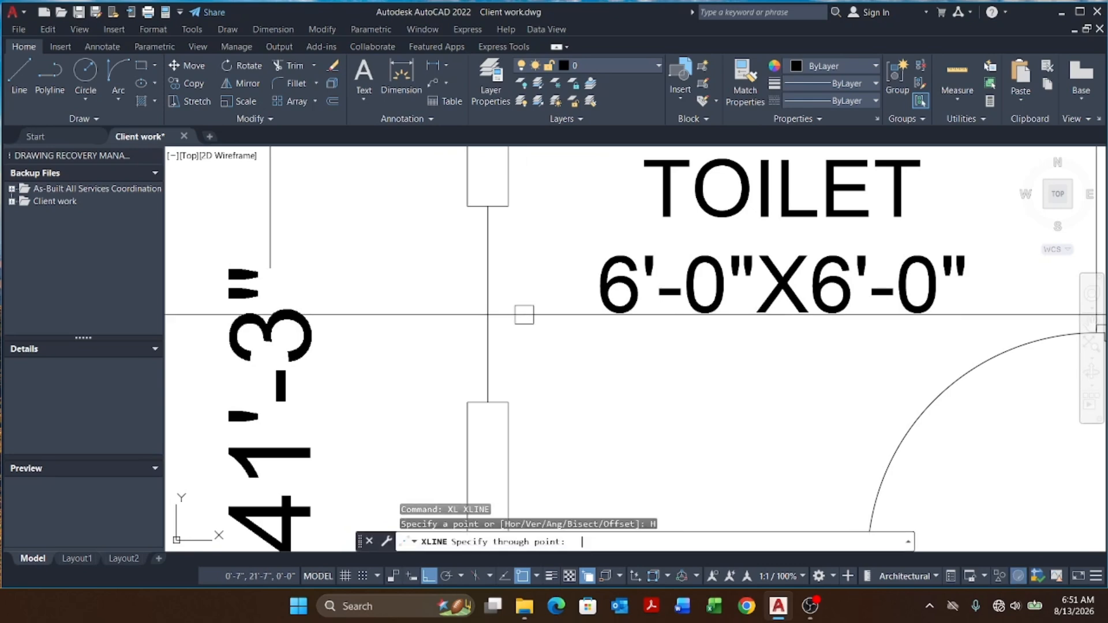
{"action": "left_click", "coordinate": [488, 401]}
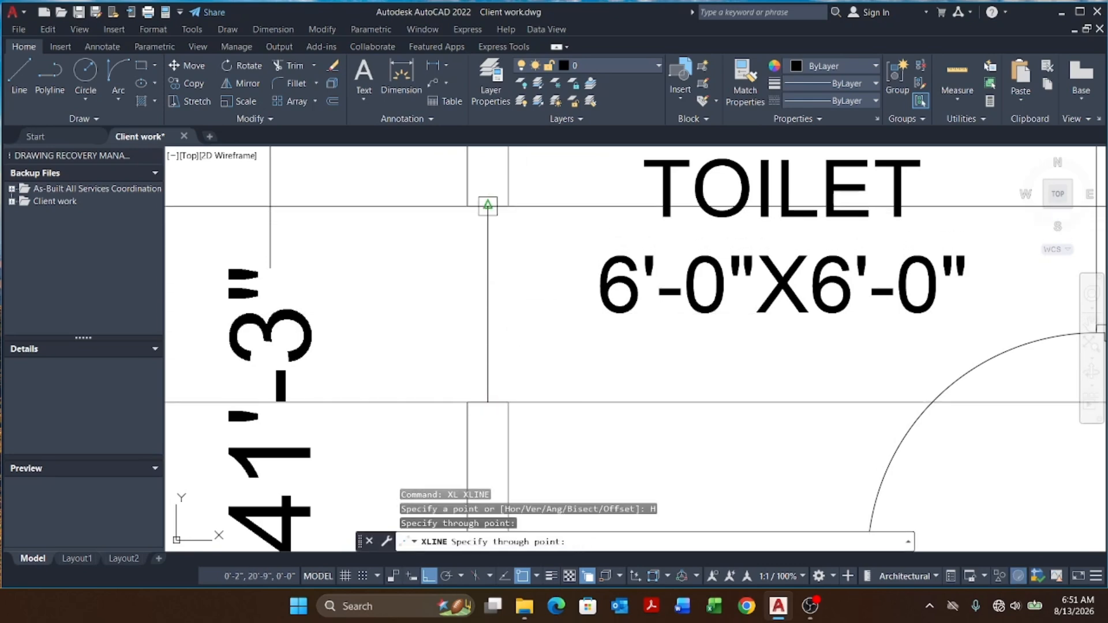
{"action": "left_click", "coordinate": [488, 206]}
{"action": "key", "text": "Escape"}
{"action": "key", "text": "Escape"}
{"action": "key", "text": "Escape"}
{"action": "scroll", "coordinate": [487, 301], "scroll_direction": "down", "scroll_amount": 5}
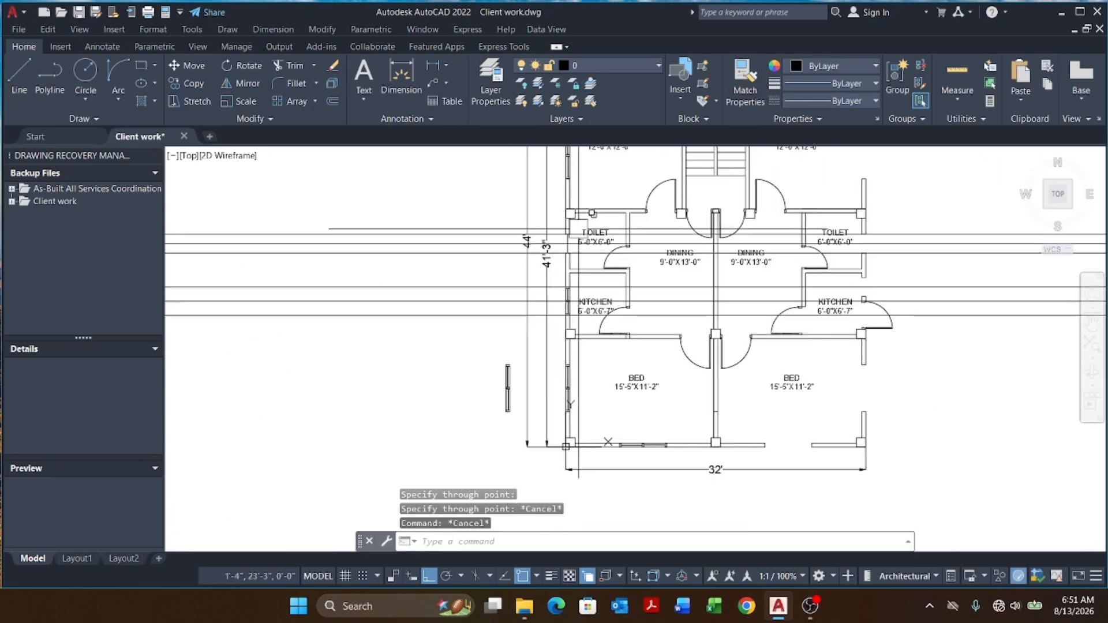
Step: Copy the window frame into the toilet wall opening, aligning its middle with the construction lines
{"action": "scroll", "coordinate": [543, 275], "scroll_direction": "up", "scroll_amount": 3}
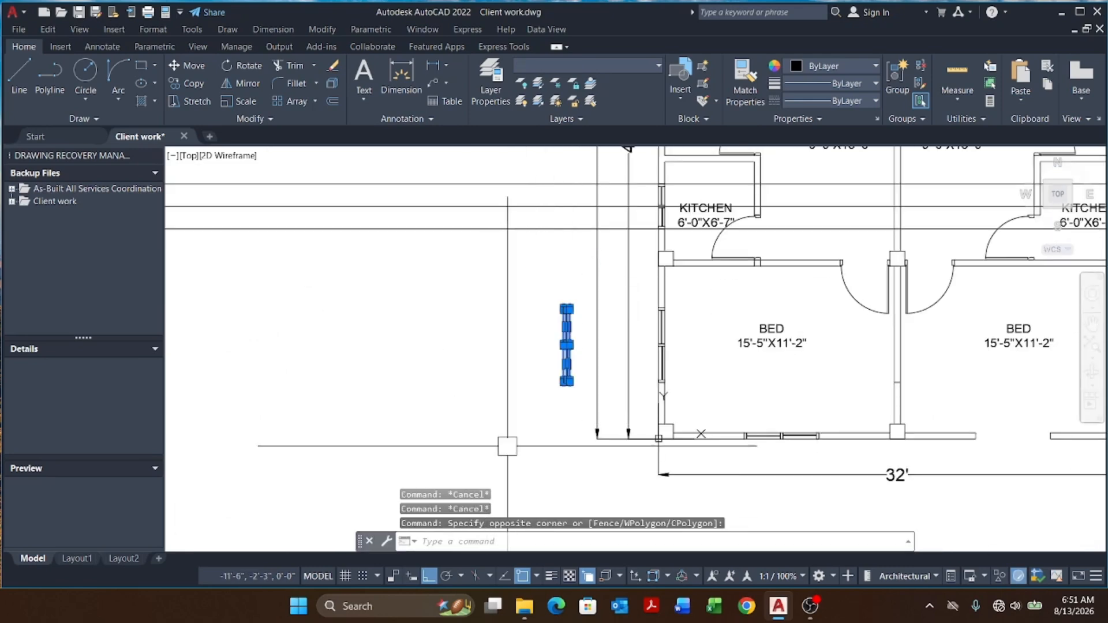
{"action": "type", "text": "cp"}
{"action": "key", "text": "Return"}
{"action": "scroll", "coordinate": [575, 358], "scroll_direction": "up", "scroll_amount": 6}
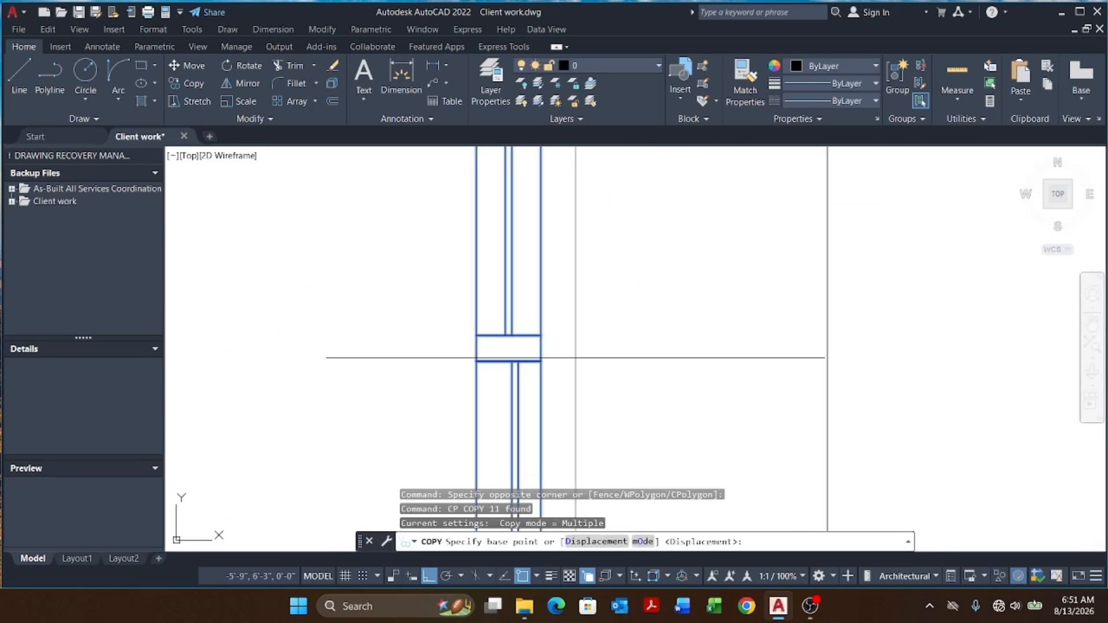
{"action": "left_click", "coordinate": [549, 347]}
{"action": "scroll", "coordinate": [532, 404], "scroll_direction": "down", "scroll_amount": 6}
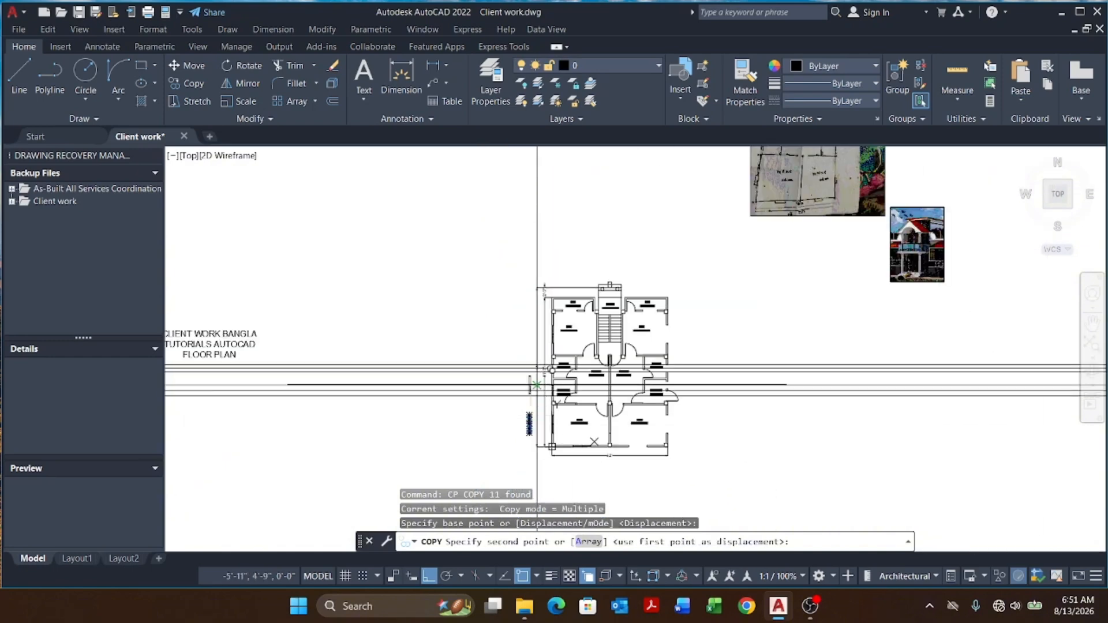
{"action": "scroll", "coordinate": [544, 371], "scroll_direction": "up", "scroll_amount": 8}
{"action": "scroll", "coordinate": [529, 413], "scroll_direction": "up", "scroll_amount": 4}
{"action": "left_click", "coordinate": [565, 413]}
{"action": "scroll", "coordinate": [551, 286], "scroll_direction": "down", "scroll_amount": 4}
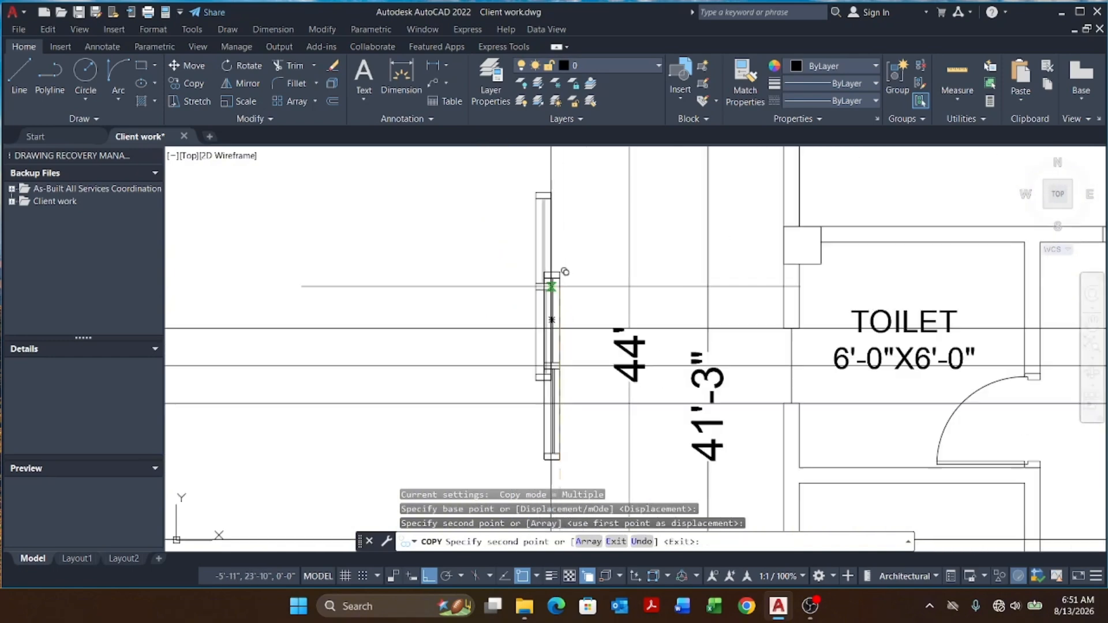
{"action": "key", "text": "Escape"}
{"action": "key", "text": "Escape"}
Step: Stretch the bottom end of the copied toilet window frame to the lower construction line
{"action": "scroll", "coordinate": [559, 383], "scroll_direction": "up", "scroll_amount": 4}
{"action": "left_click", "coordinate": [600, 396]}
{"action": "left_click", "coordinate": [462, 448]}
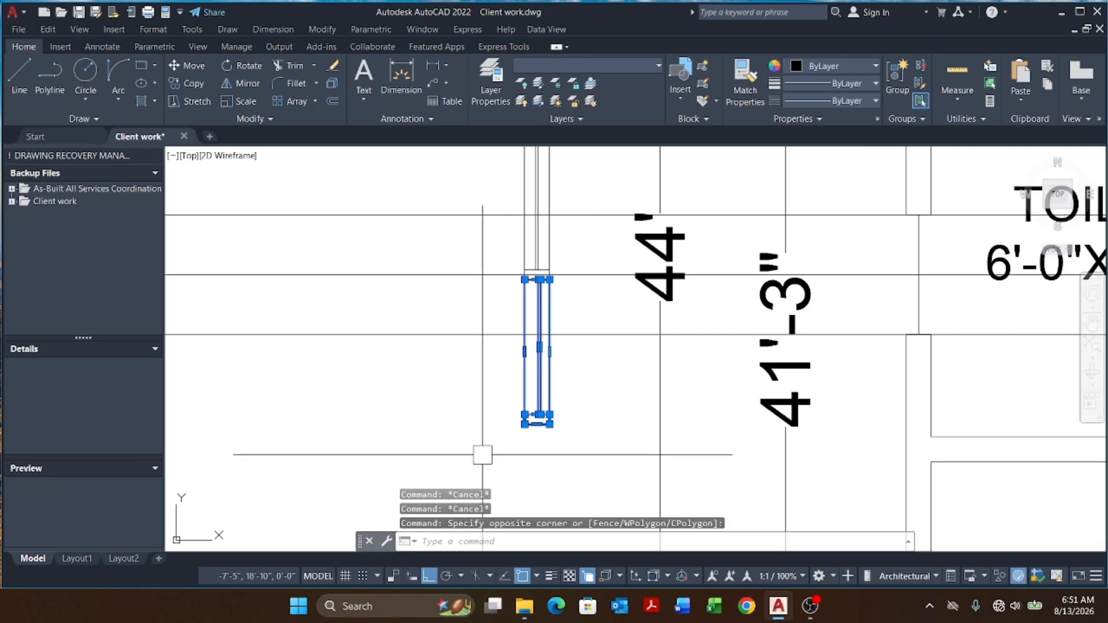
{"action": "type", "text": "s"}
{"action": "key", "text": "Return"}
{"action": "scroll", "coordinate": [545, 434], "scroll_direction": "up", "scroll_amount": 4}
{"action": "left_click", "coordinate": [527, 413]}
{"action": "scroll", "coordinate": [517, 300], "scroll_direction": "up", "scroll_amount": 4}
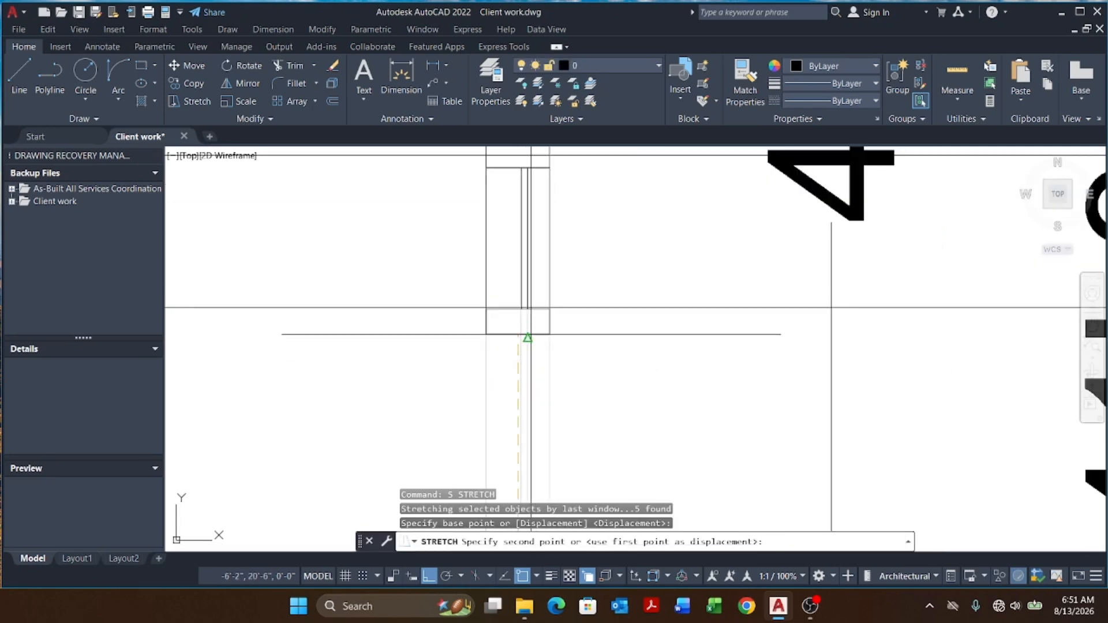
{"action": "left_click", "coordinate": [516, 285]}
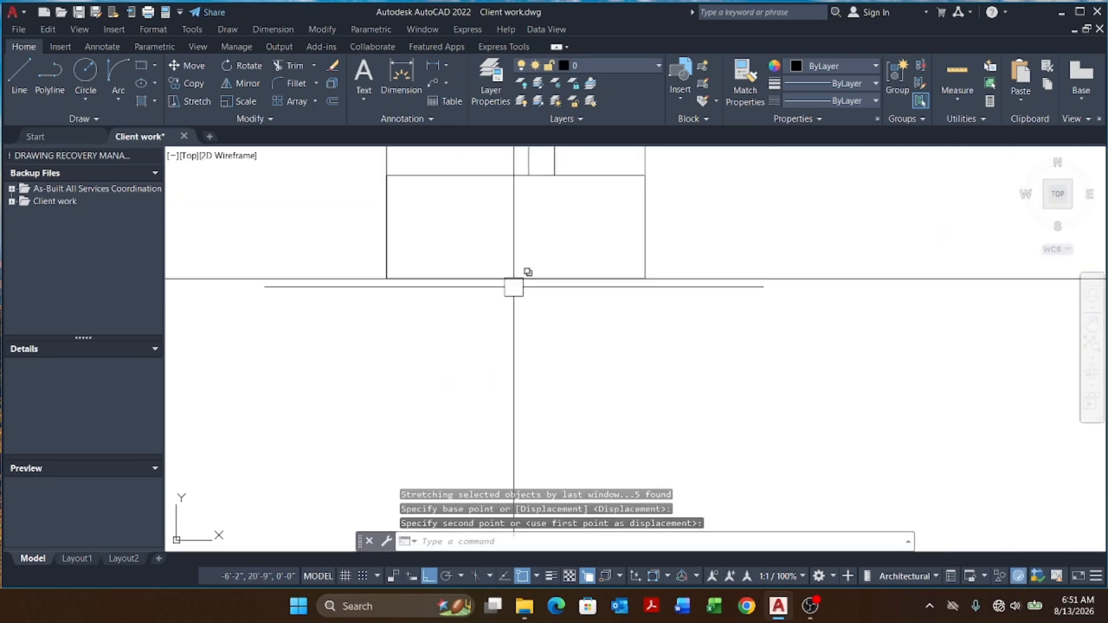
Step: Try to stretch the top end of the toilet window frame
{"action": "scroll", "coordinate": [577, 364], "scroll_direction": "down", "scroll_amount": 3}
{"action": "left_click", "coordinate": [611, 335]}
{"action": "left_click", "coordinate": [483, 407]}
{"action": "scroll", "coordinate": [598, 411], "scroll_direction": "up", "scroll_amount": 4}
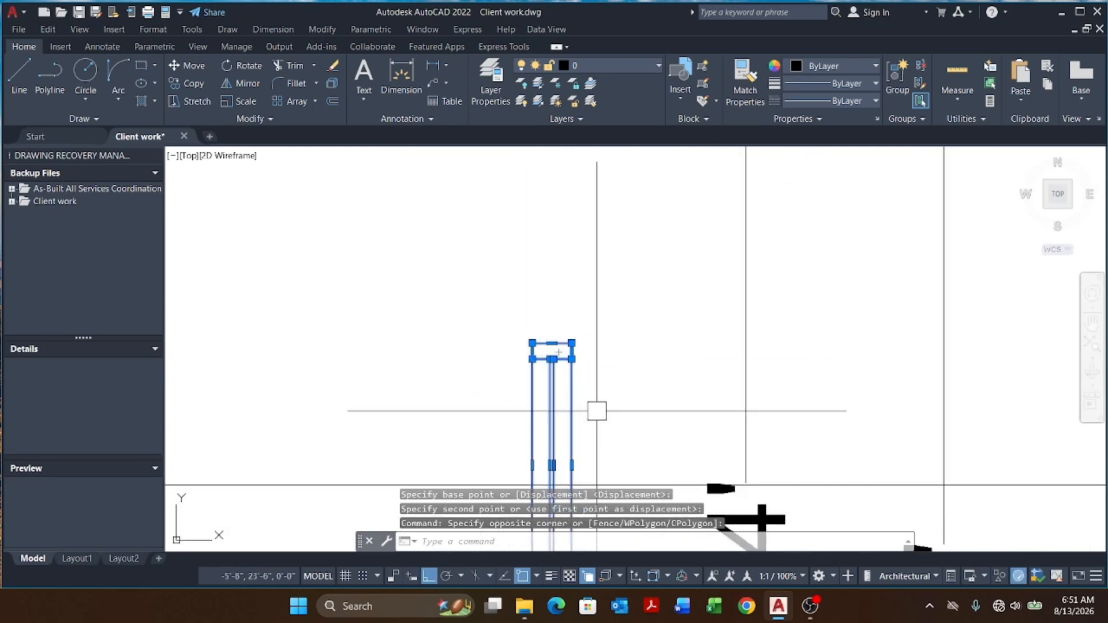
{"action": "key", "text": "space"}
{"action": "left_click", "coordinate": [524, 315]}
{"action": "scroll", "coordinate": [523, 306], "scroll_direction": "down", "scroll_amount": 5}
{"action": "scroll", "coordinate": [529, 345], "scroll_direction": "up", "scroll_amount": 10}
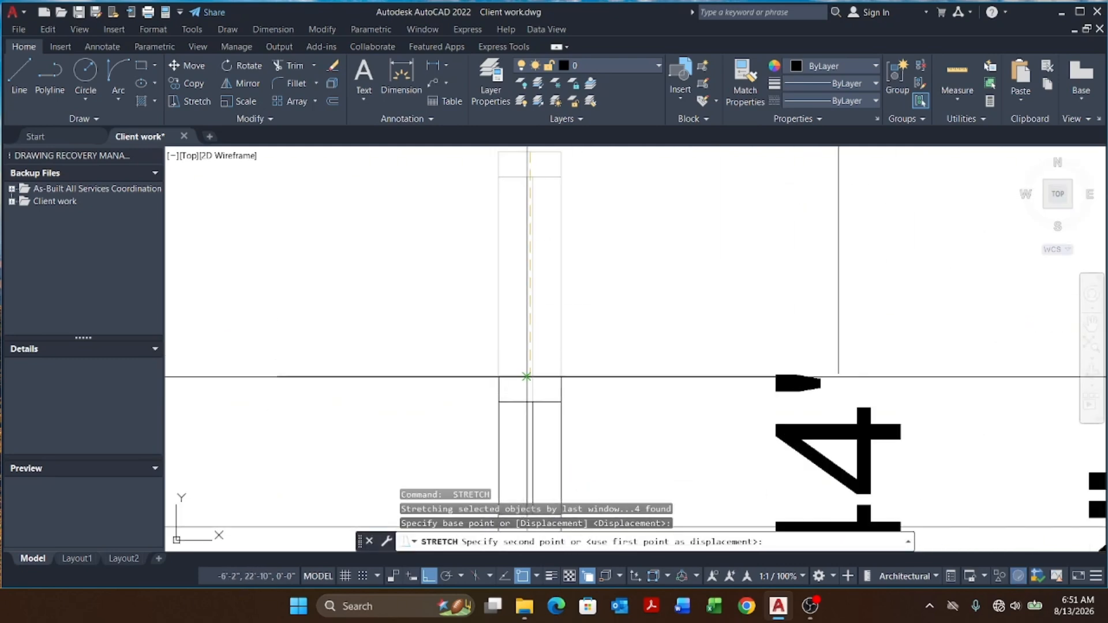
{"action": "scroll", "coordinate": [507, 247], "scroll_direction": "down", "scroll_amount": 5}
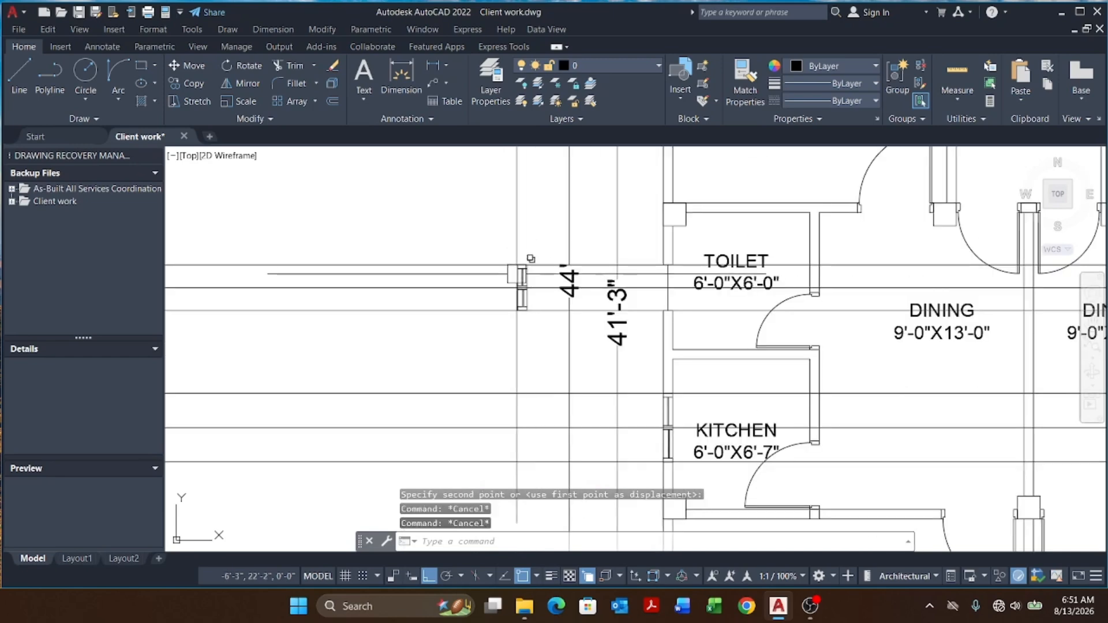
{"action": "key", "text": "Escape"}
{"action": "key", "text": "Escape"}
{"action": "key", "text": "Escape"}
Step: Erase the construction lines around the toilet window
{"action": "left_click", "coordinate": [496, 252]}
{"action": "left_click", "coordinate": [490, 320]}
{"action": "type", "text": "e"}
{"action": "key", "text": "Return"}
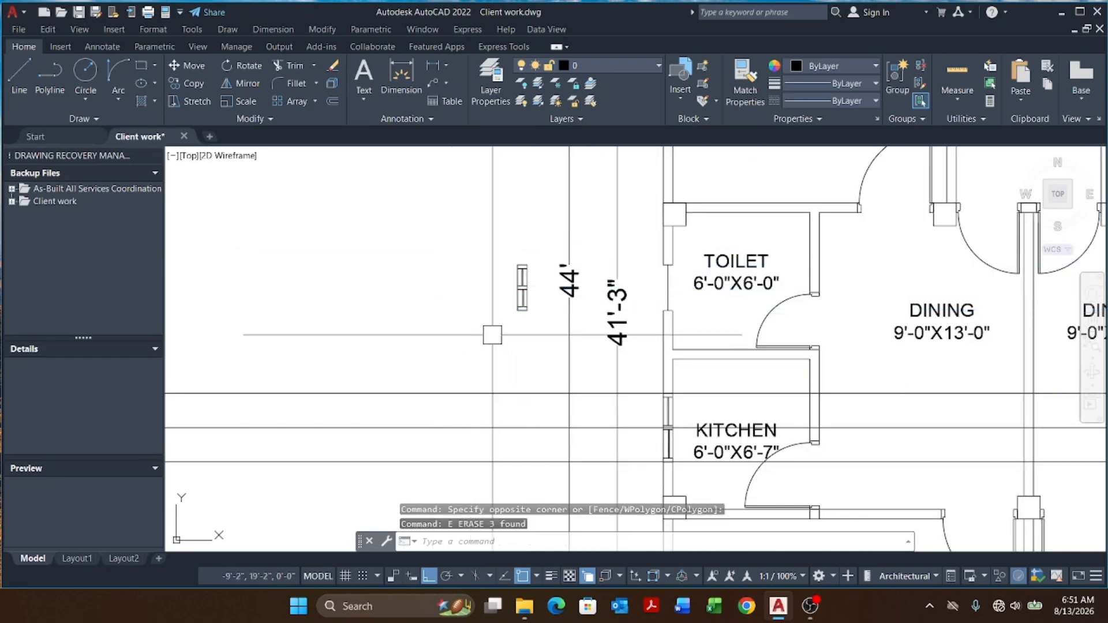
Step: Define the toilet window frame as a block named T.W, picking its middle as base point and selecting all its lines
{"action": "scroll", "coordinate": [490, 324], "scroll_direction": "up", "scroll_amount": 5}
{"action": "type", "text": "b"}
{"action": "key", "text": "Return"}
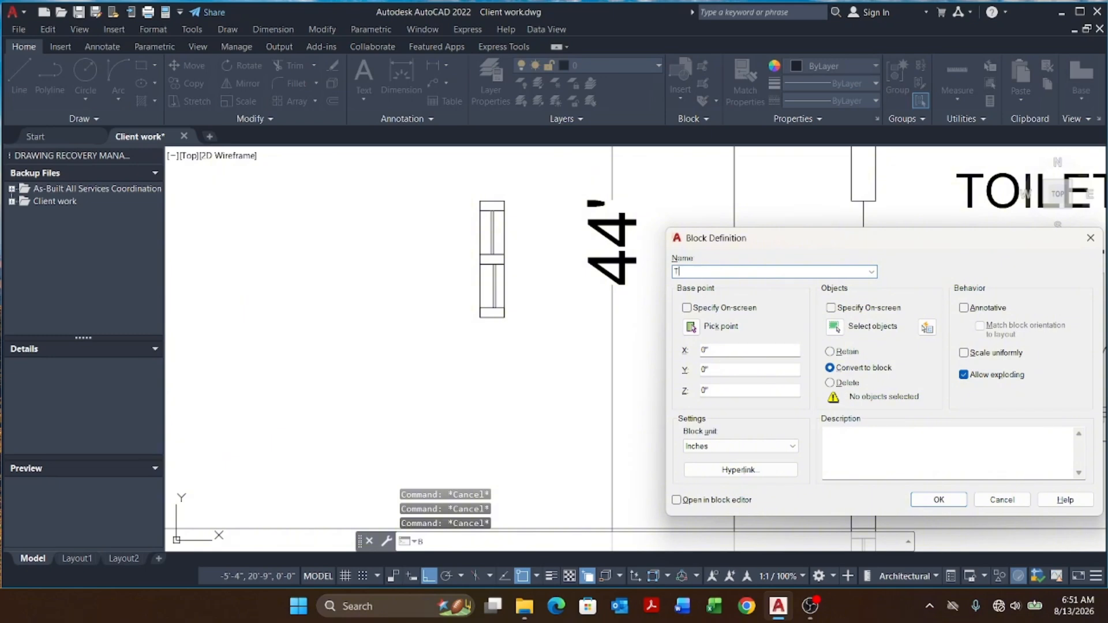
{"action": "left_click", "coordinate": [692, 327]}
{"action": "scroll", "coordinate": [490, 315], "scroll_direction": "up", "scroll_amount": 4}
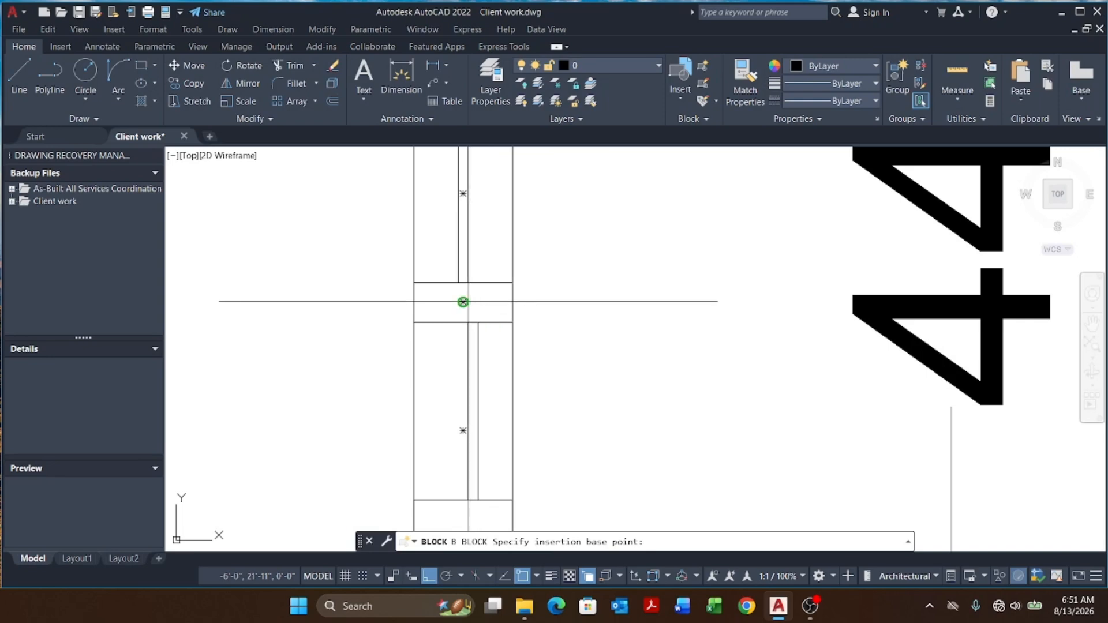
{"action": "left_click", "coordinate": [463, 302]}
{"action": "left_click", "coordinate": [845, 328]}
{"action": "scroll", "coordinate": [608, 314], "scroll_direction": "down", "scroll_amount": 6}
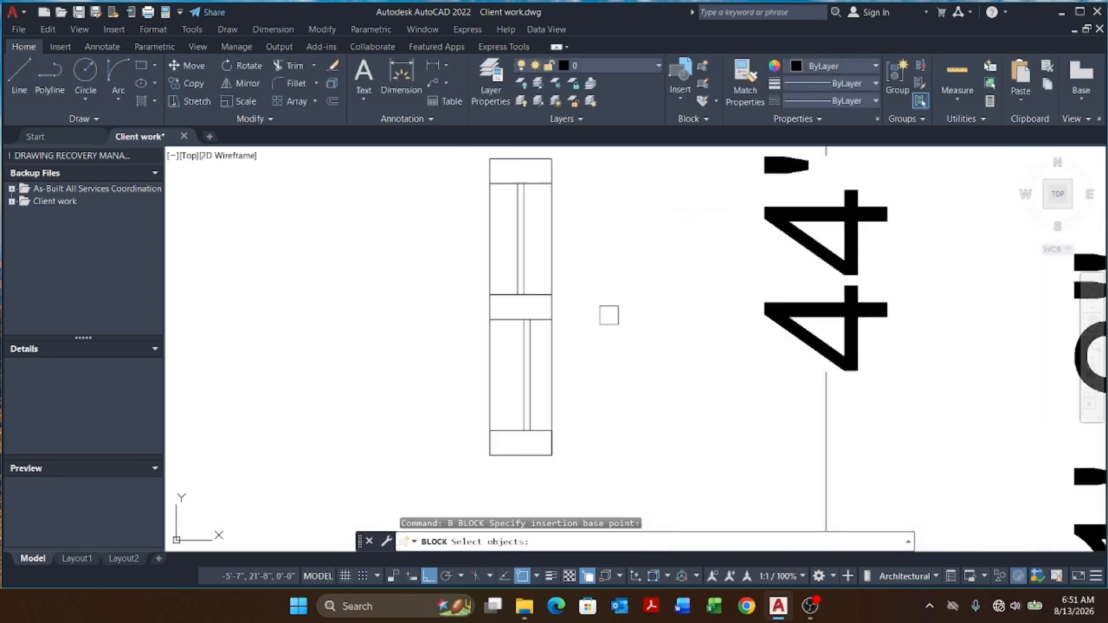
{"action": "left_click", "coordinate": [507, 210]}
{"action": "left_click", "coordinate": [611, 445]}
{"action": "key", "text": "Return"}
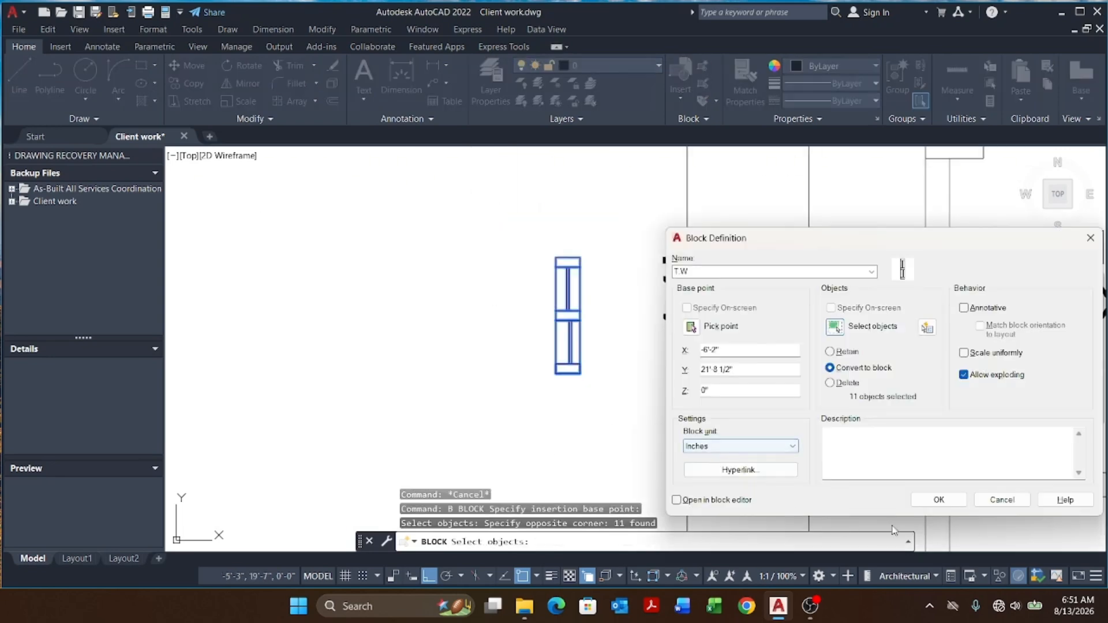
{"action": "left_click", "coordinate": [938, 500]}
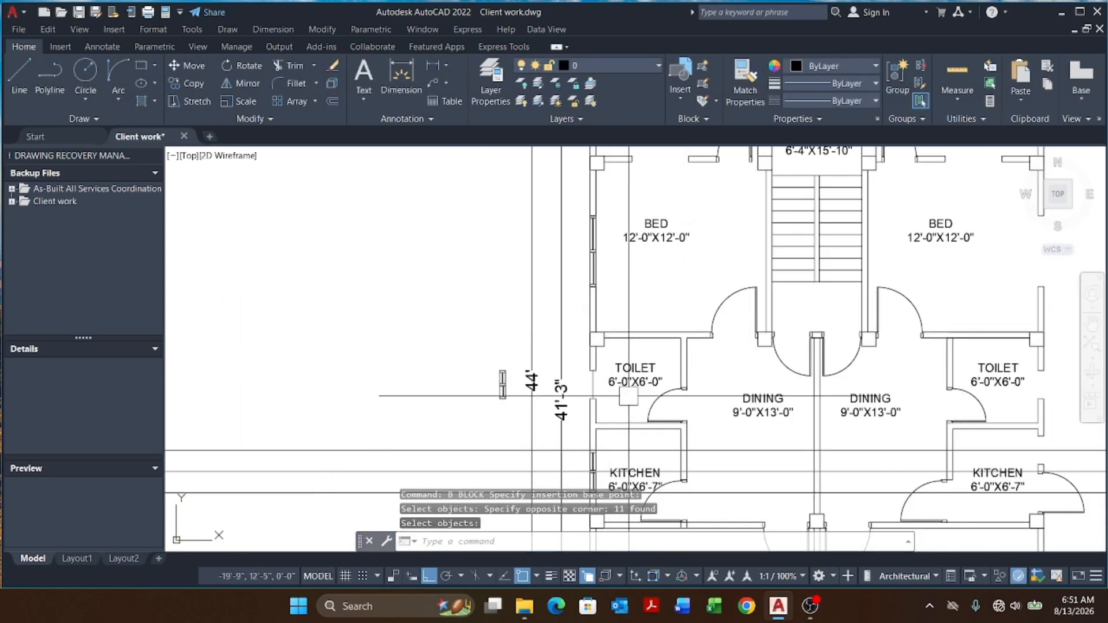
Step: Erase a leftover construction line beside the toilet window
{"action": "scroll", "coordinate": [628, 391], "scroll_direction": "up", "scroll_amount": 2}
{"action": "left_click", "coordinate": [550, 369]}
{"action": "left_click", "coordinate": [496, 381]}
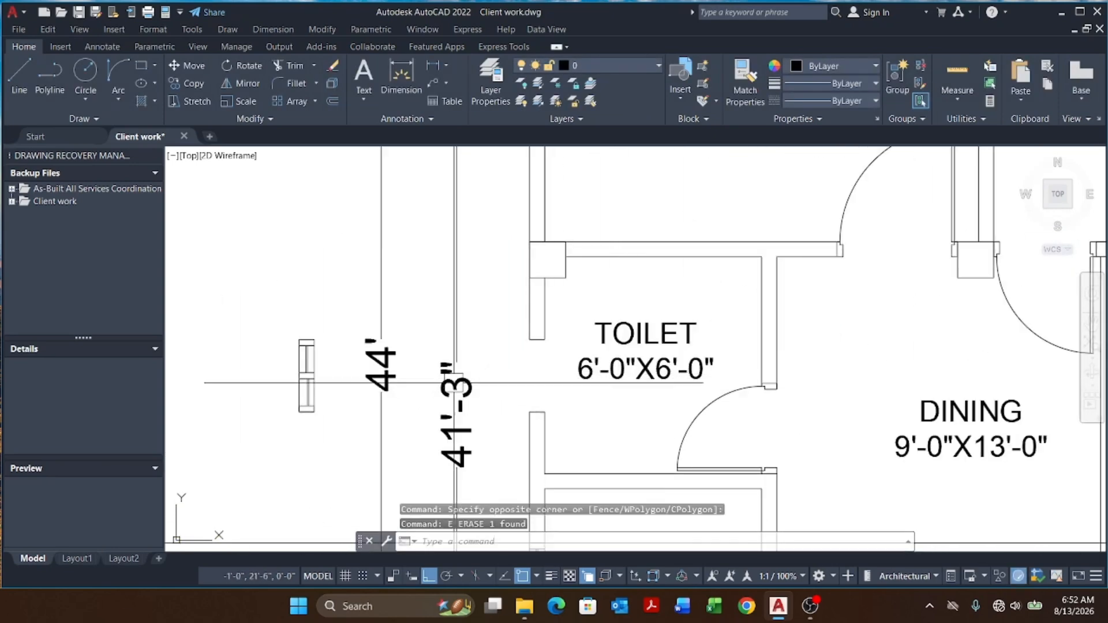
{"action": "type", "text": "E"}
{"action": "key", "text": "Return"}
Step: Try to move the T.W window block from its lower corner
{"action": "left_click", "coordinate": [315, 375]}
{"action": "type", "text": "M"}
{"action": "key", "text": "Return"}
{"action": "scroll", "coordinate": [306, 437], "scroll_direction": "up", "scroll_amount": 5}
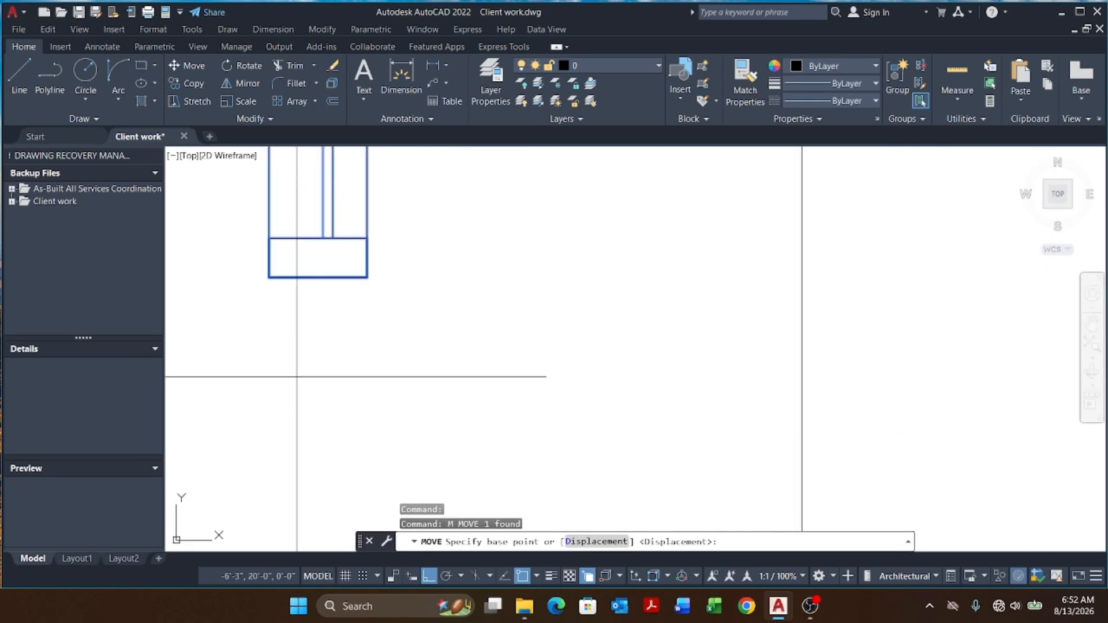
{"action": "left_click", "coordinate": [269, 277]}
{"action": "scroll", "coordinate": [415, 315], "scroll_direction": "down", "scroll_amount": 4}
{"action": "scroll", "coordinate": [504, 306], "scroll_direction": "up", "scroll_amount": 2}
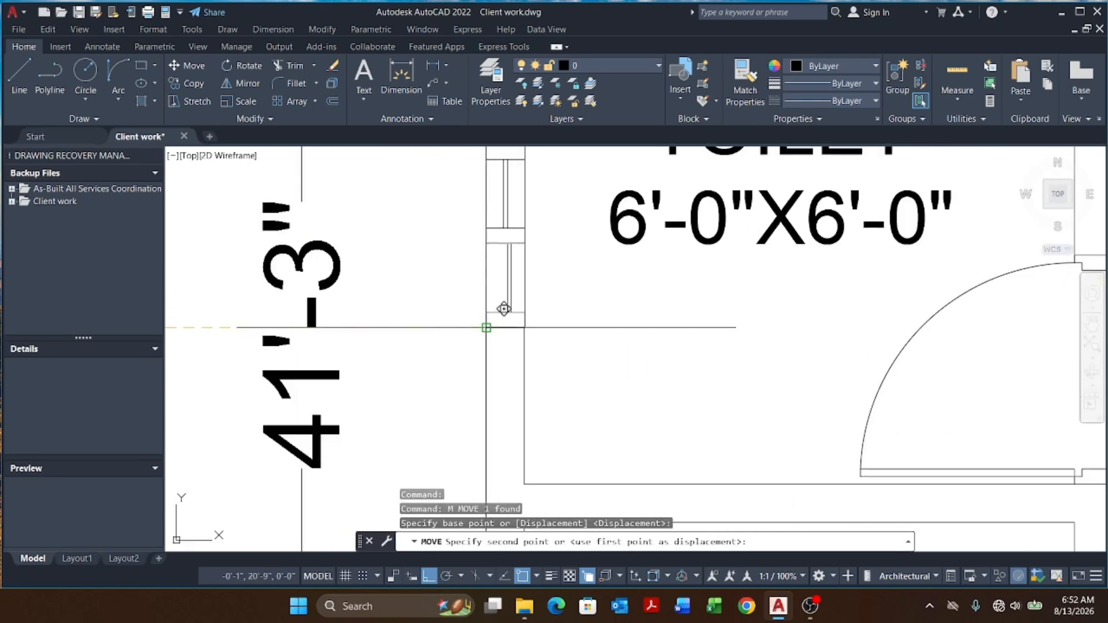
{"action": "scroll", "coordinate": [504, 309], "scroll_direction": "down", "scroll_amount": 8}
{"action": "key", "text": "Escape"}
{"action": "key", "text": "Escape"}
{"action": "key", "text": "Escape"}
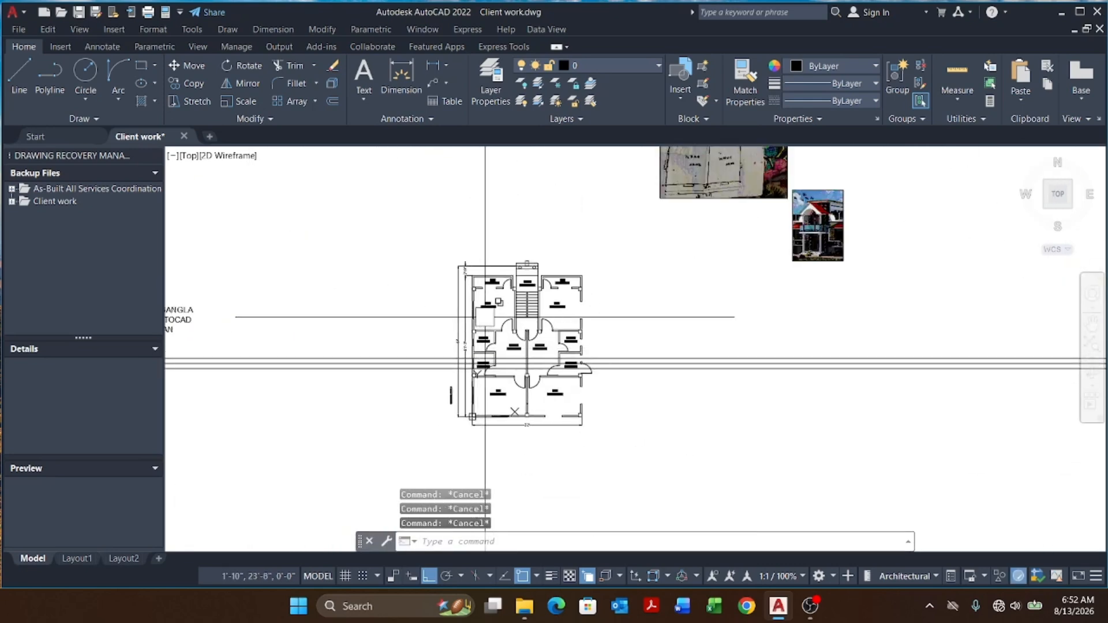
Step: Draw a polyline across the verandah wall opening between the two wall ends
{"action": "scroll", "coordinate": [490, 321], "scroll_direction": "up", "scroll_amount": 3}
{"action": "scroll", "coordinate": [490, 321], "scroll_direction": "down", "scroll_amount": 3}
{"action": "scroll", "coordinate": [492, 325], "scroll_direction": "up", "scroll_amount": 9}
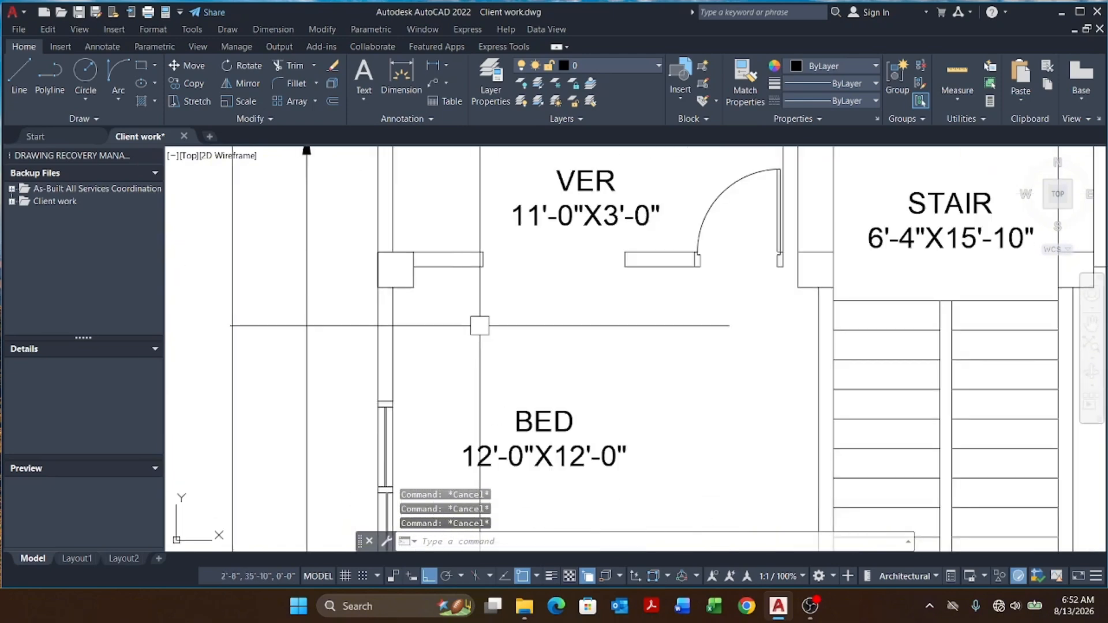
{"action": "type", "text": "pl"}
{"action": "key", "text": "Return"}
{"action": "scroll", "coordinate": [495, 243], "scroll_direction": "up", "scroll_amount": 2}
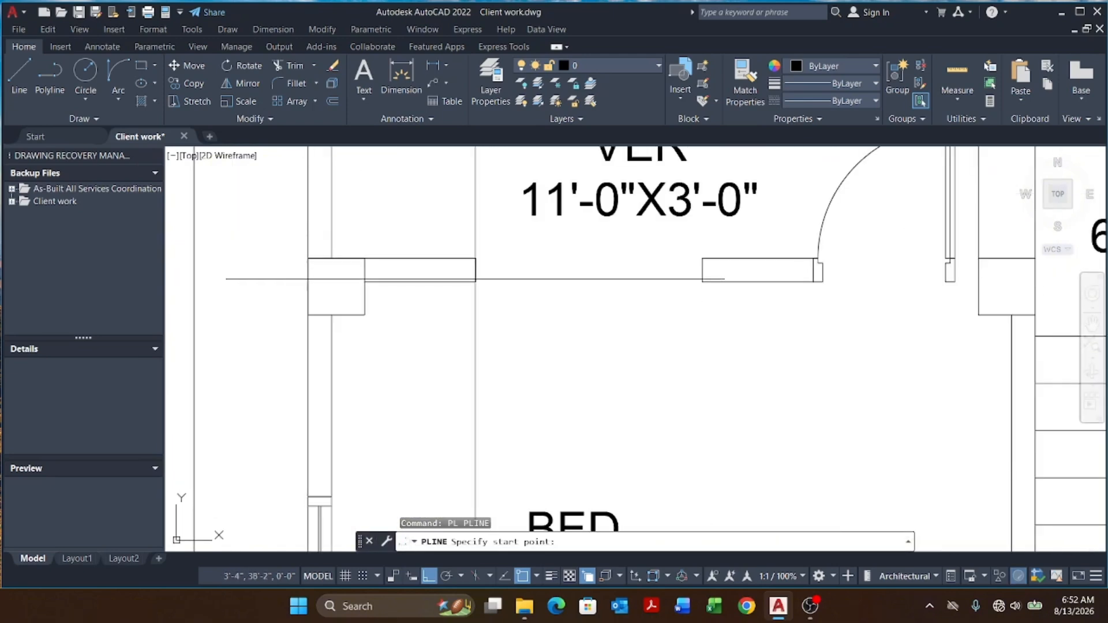
{"action": "left_click", "coordinate": [475, 269]}
{"action": "left_click", "coordinate": [702, 270]}
{"action": "key", "text": "Escape"}
{"action": "key", "text": "Escape"}
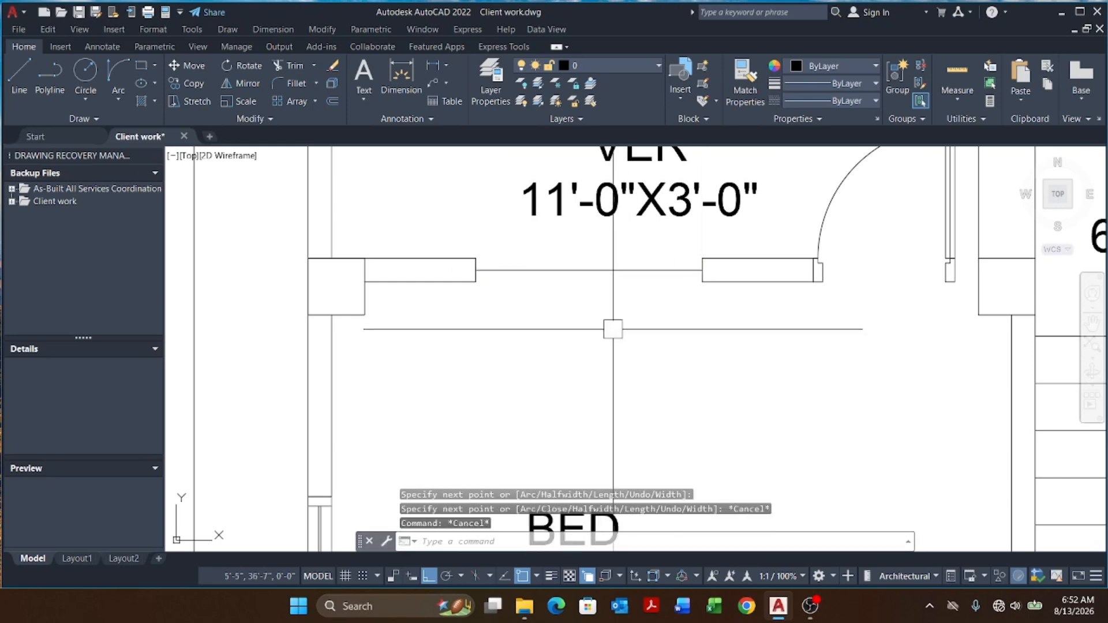
Step: Add vertical construction lines through the polyline's midpoint and the opening's right edge
{"action": "type", "text": "xl"}
{"action": "key", "text": "Return"}
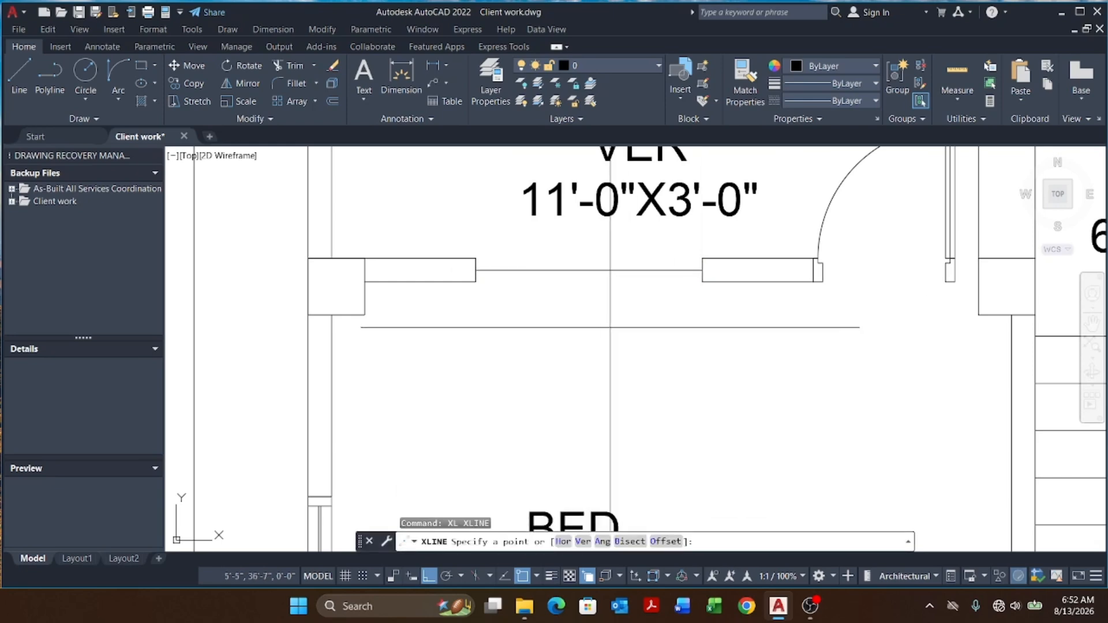
{"action": "type", "text": "v"}
{"action": "key", "text": "Return"}
{"action": "left_click", "coordinate": [589, 269]}
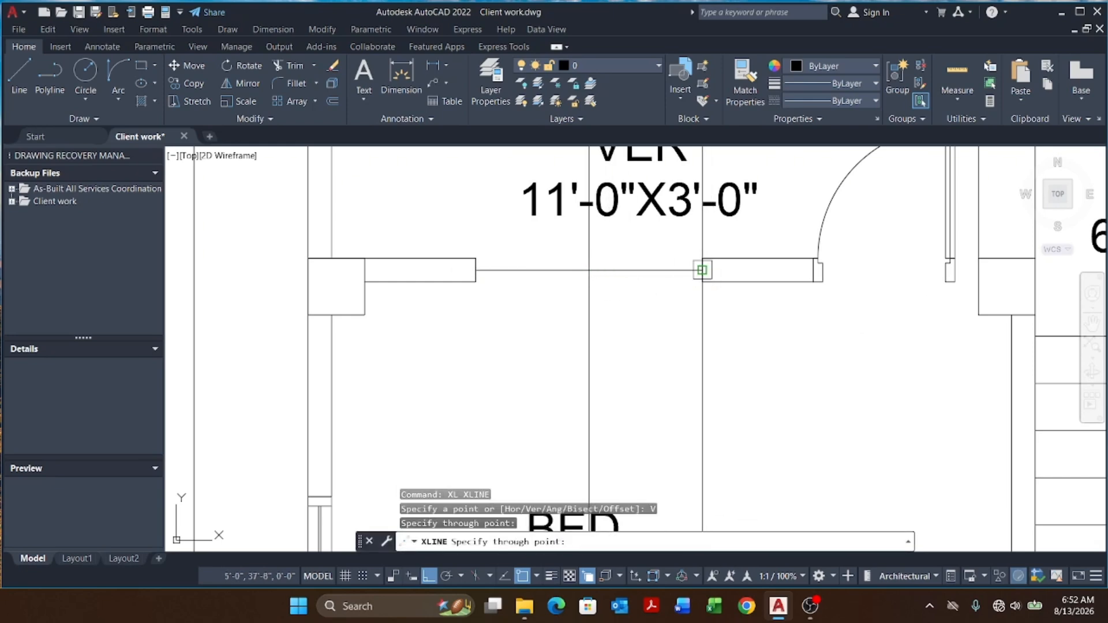
{"action": "left_click", "coordinate": [702, 269]}
{"action": "key", "text": "Escape"}
{"action": "scroll", "coordinate": [538, 275], "scroll_direction": "down", "scroll_amount": 12}
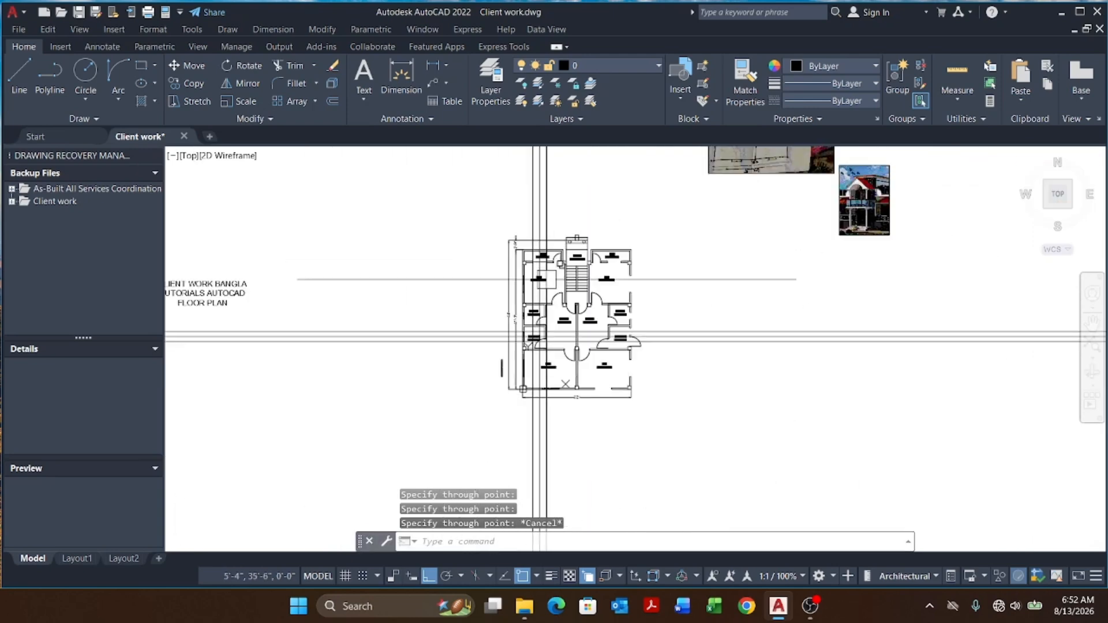
{"action": "key", "text": "Escape"}
{"action": "key", "text": "Escape"}
{"action": "key", "text": "Escape"}
Step: Rotate the T.W window frame 90 degrees about its middle so it lies horizontally
{"action": "scroll", "coordinate": [513, 374], "scroll_direction": "up", "scroll_amount": 6}
{"action": "left_click", "coordinate": [478, 287]}
{"action": "left_click", "coordinate": [425, 398]}
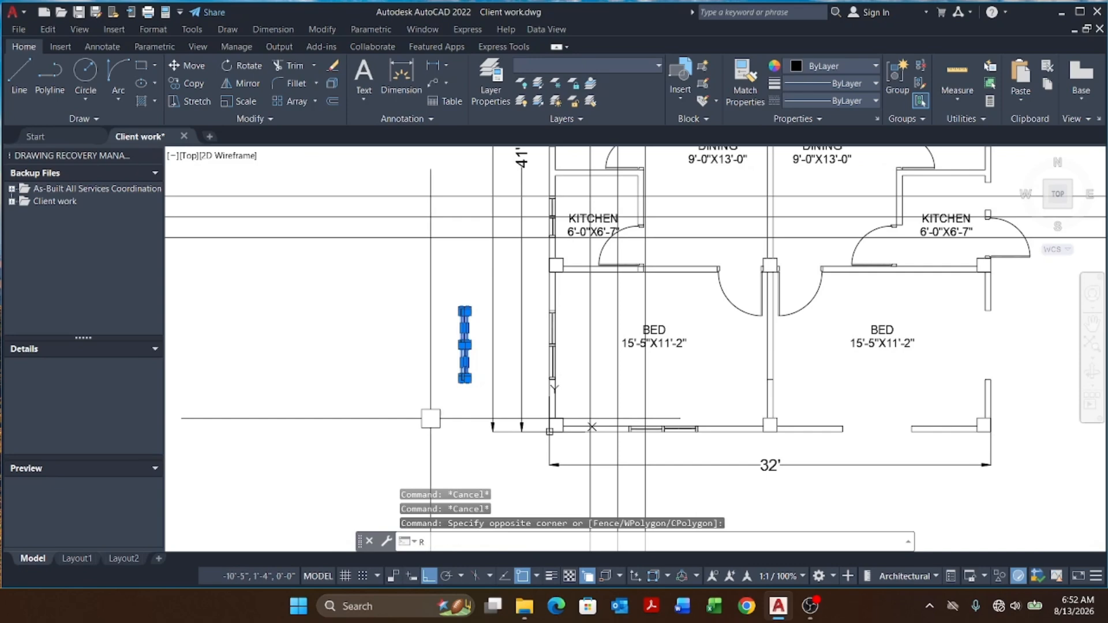
{"action": "key", "text": "Return"}
{"action": "scroll", "coordinate": [483, 337], "scroll_direction": "up", "scroll_amount": 5}
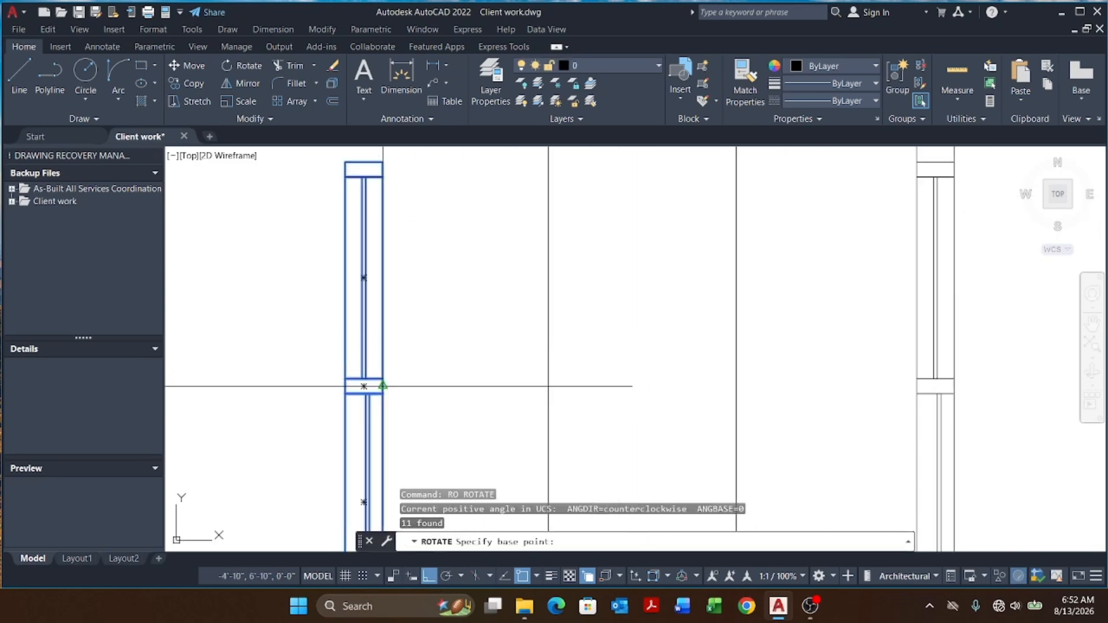
{"action": "left_click", "coordinate": [384, 387]}
{"action": "scroll", "coordinate": [395, 375], "scroll_direction": "down", "scroll_amount": 4}
{"action": "key", "text": "Escape"}
{"action": "key", "text": "Escape"}
Step: Move the rotated window frame into the verandah opening, aligning its middle with the construction lines
{"action": "left_click", "coordinate": [293, 325]}
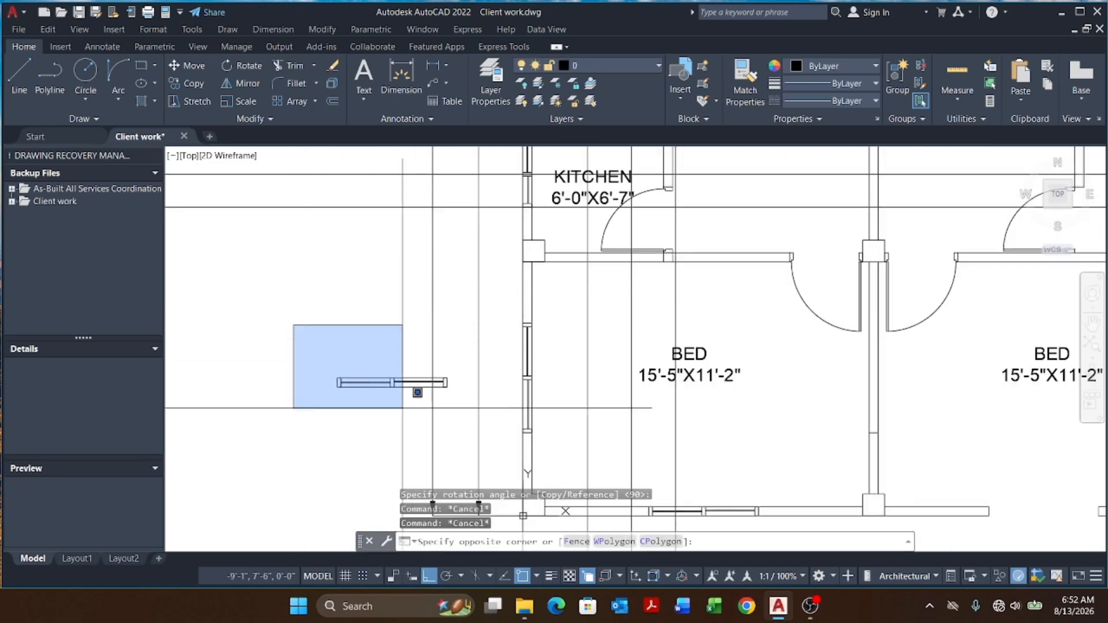
{"action": "left_click", "coordinate": [471, 430]}
{"action": "key", "text": "Return"}
{"action": "scroll", "coordinate": [383, 380], "scroll_direction": "up", "scroll_amount": 5}
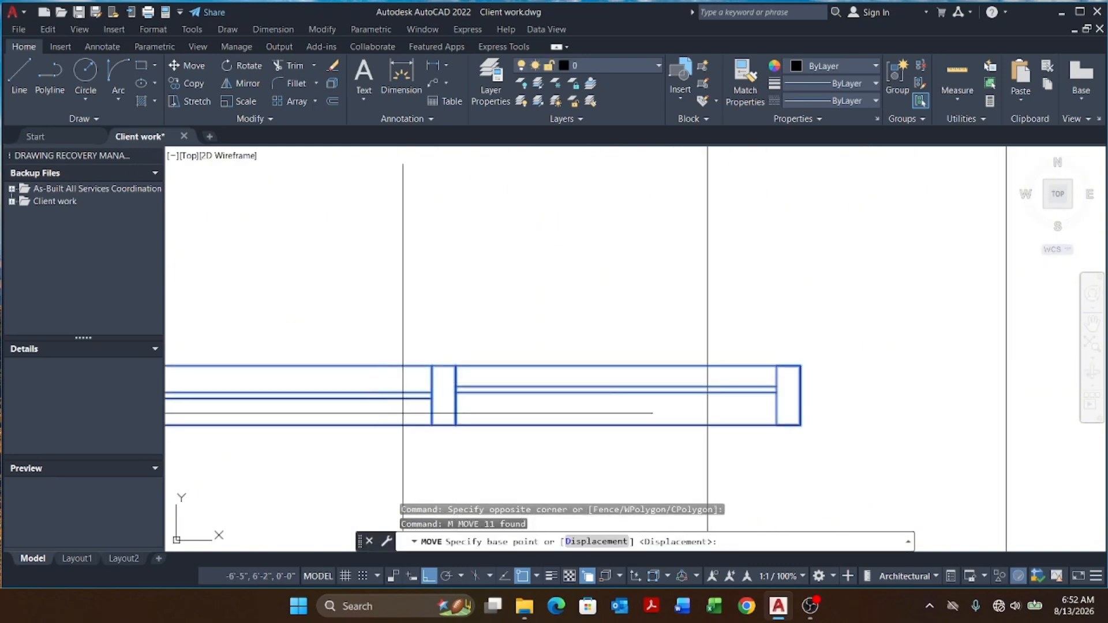
{"action": "left_click", "coordinate": [444, 424]}
{"action": "scroll", "coordinate": [456, 461], "scroll_direction": "down", "scroll_amount": 10}
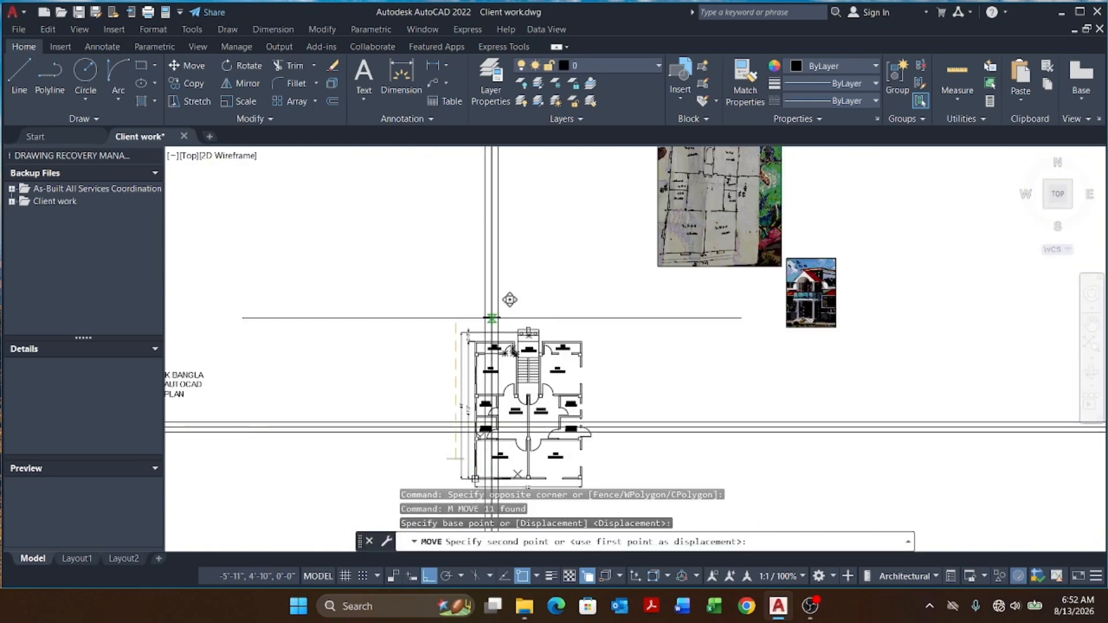
{"action": "scroll", "coordinate": [491, 315], "scroll_direction": "up", "scroll_amount": 10}
{"action": "left_click", "coordinate": [505, 339]}
{"action": "key", "text": "Escape"}
{"action": "scroll", "coordinate": [553, 338], "scroll_direction": "up", "scroll_amount": 5}
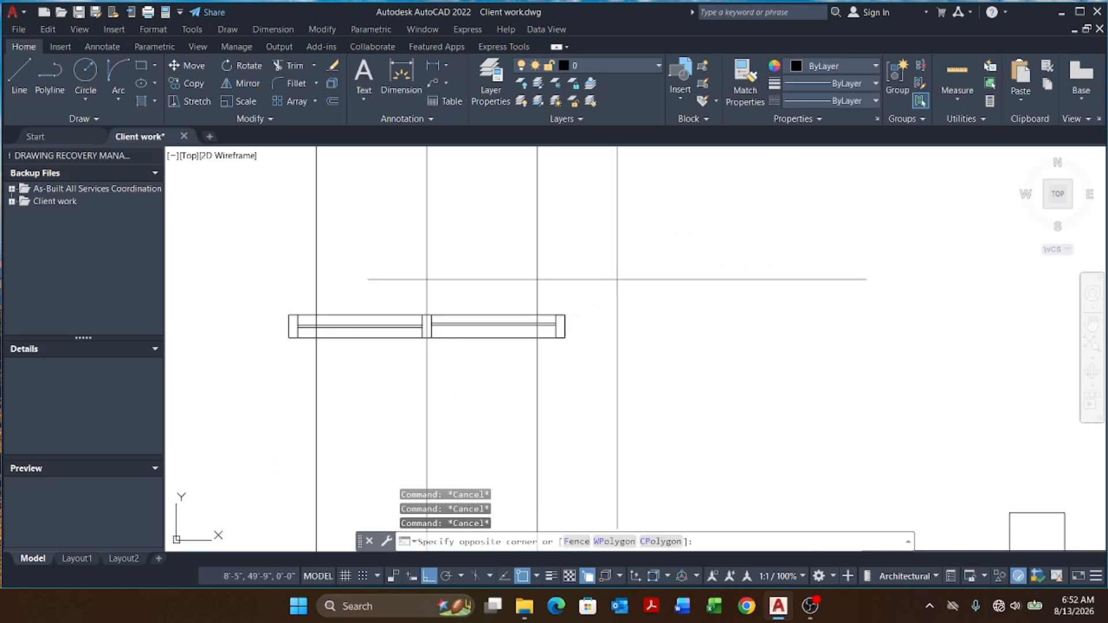
Step: Stretch the right end of the verandah window frame to the opening's right edge
{"action": "left_click", "coordinate": [618, 280]}
{"action": "left_click", "coordinate": [553, 372]}
{"action": "type", "text": "s"}
{"action": "key", "text": "Return"}
{"action": "scroll", "coordinate": [542, 338], "scroll_direction": "up", "scroll_amount": 5}
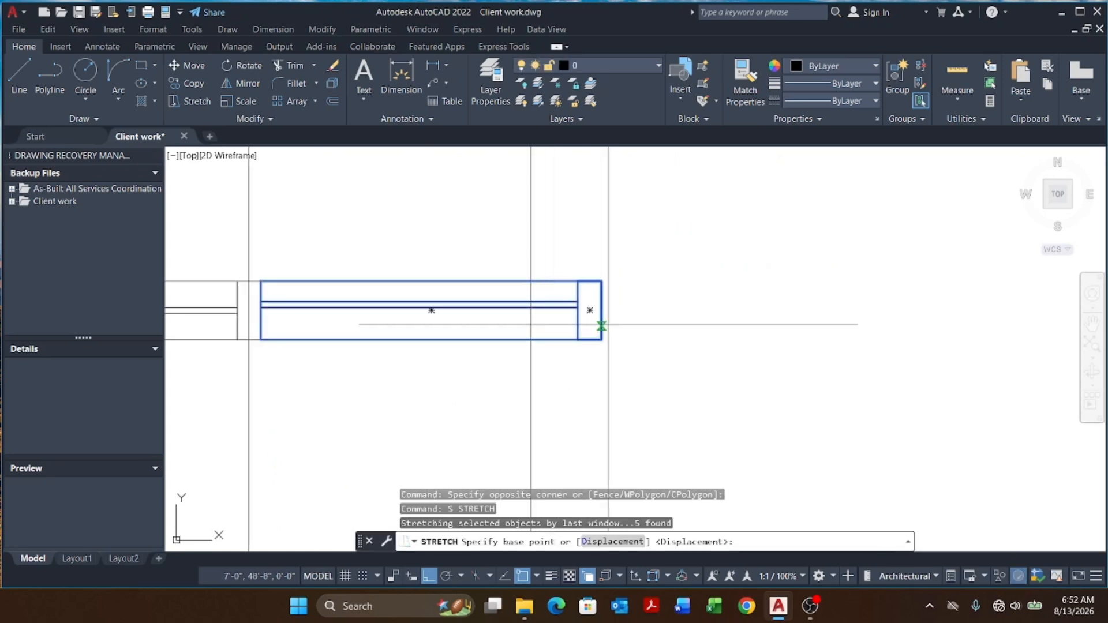
{"action": "left_click", "coordinate": [588, 308]}
{"action": "scroll", "coordinate": [523, 312], "scroll_direction": "up", "scroll_amount": 5}
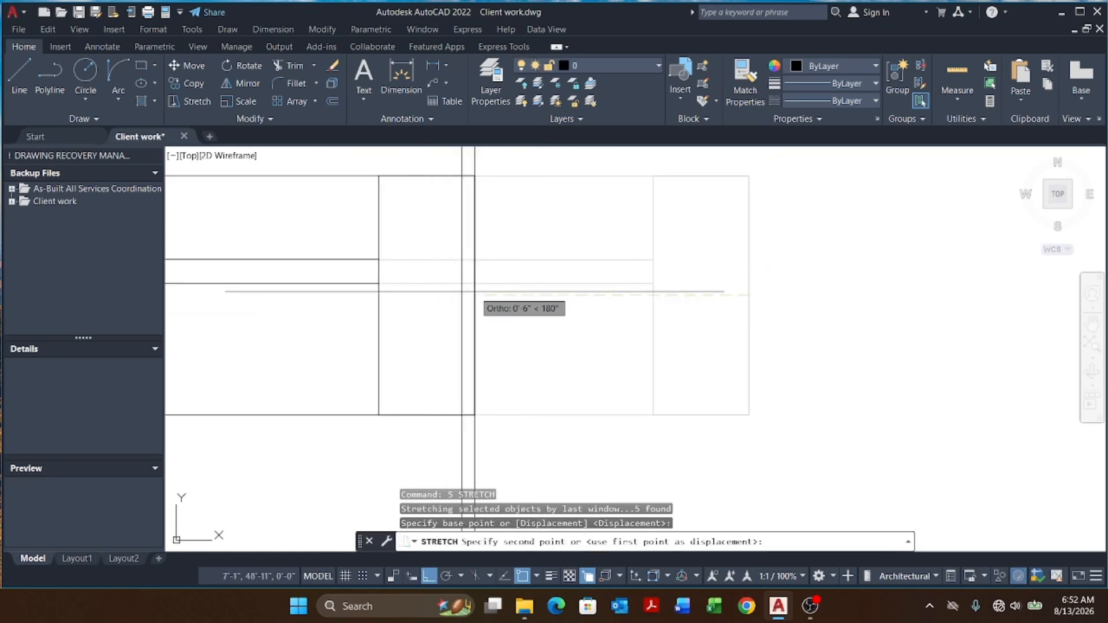
{"action": "left_click", "coordinate": [458, 300]}
{"action": "scroll", "coordinate": [564, 317], "scroll_direction": "down", "scroll_amount": 5}
{"action": "scroll", "coordinate": [447, 305], "scroll_direction": "up", "scroll_amount": 6}
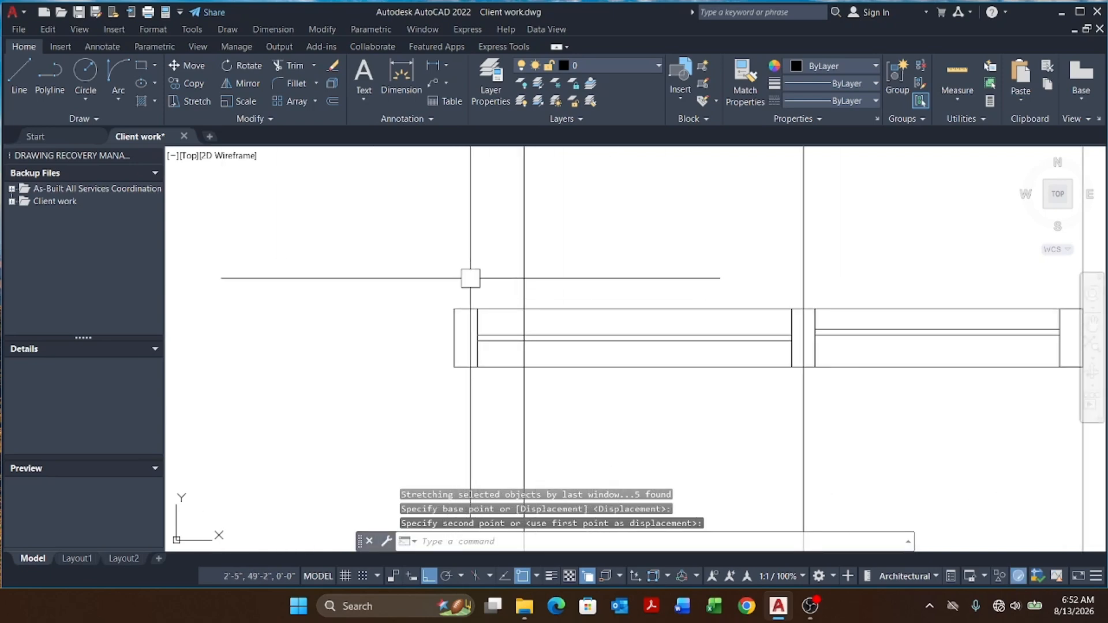
Step: Try to stretch the left end of the verandah window frame
{"action": "left_click", "coordinate": [495, 264]}
{"action": "left_click", "coordinate": [441, 374]}
{"action": "key", "text": "space"}
{"action": "left_click", "coordinate": [454, 346]}
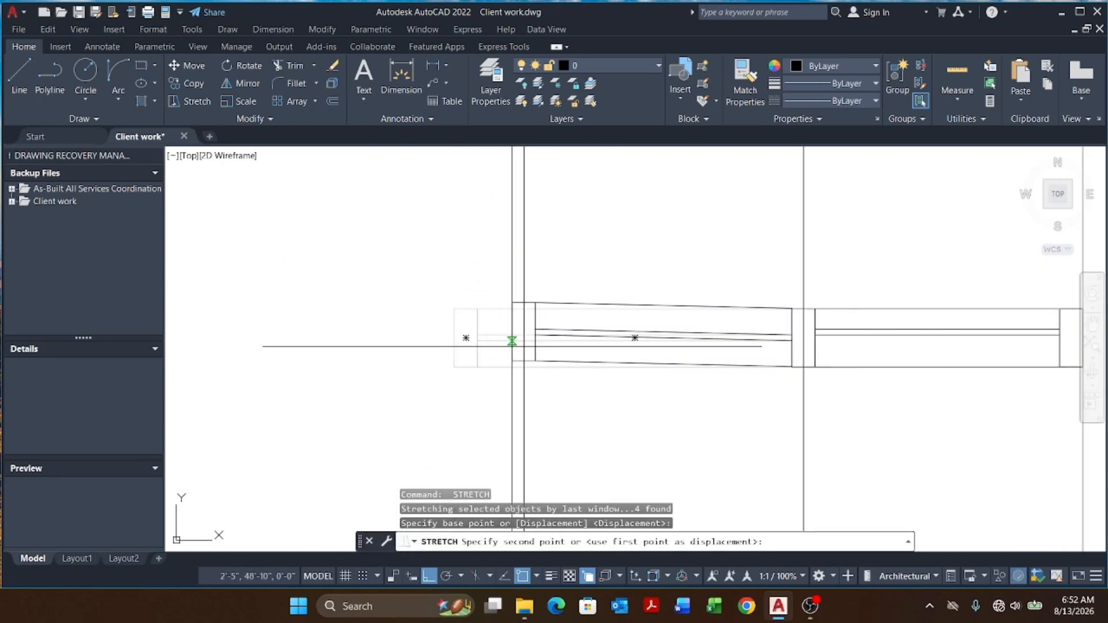
{"action": "key", "text": "Escape"}
{"action": "key", "text": "Escape"}
{"action": "scroll", "coordinate": [485, 371], "scroll_direction": "down", "scroll_amount": 5}
{"action": "key", "text": "Escape"}
{"action": "scroll", "coordinate": [588, 227], "scroll_direction": "down", "scroll_amount": 3}
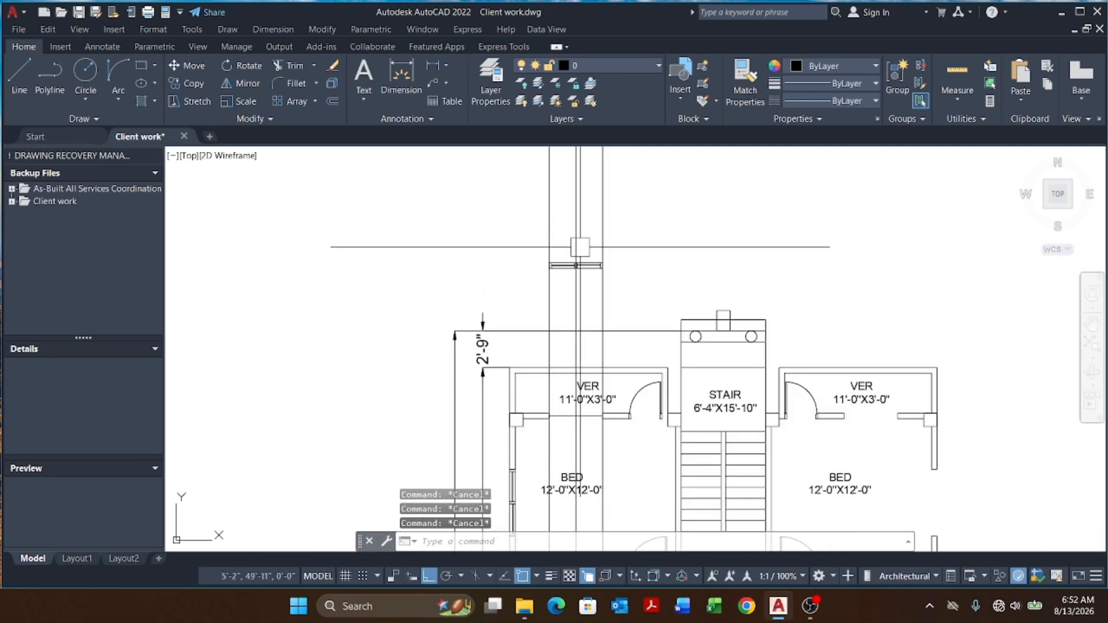
Step: Define the verandah window frame as a block named V.W, picking its middle as base point and selecting its lines
{"action": "scroll", "coordinate": [594, 334], "scroll_direction": "up", "scroll_amount": 3}
{"action": "key", "text": "Return"}
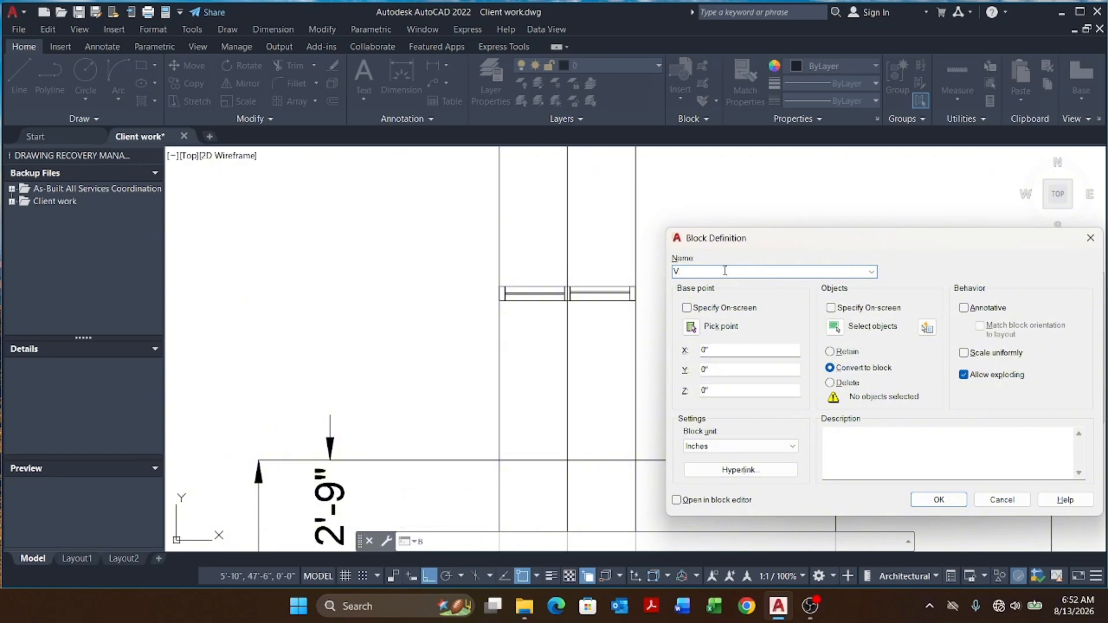
{"action": "left_click", "coordinate": [693, 328]}
{"action": "scroll", "coordinate": [594, 294], "scroll_direction": "up", "scroll_amount": 5}
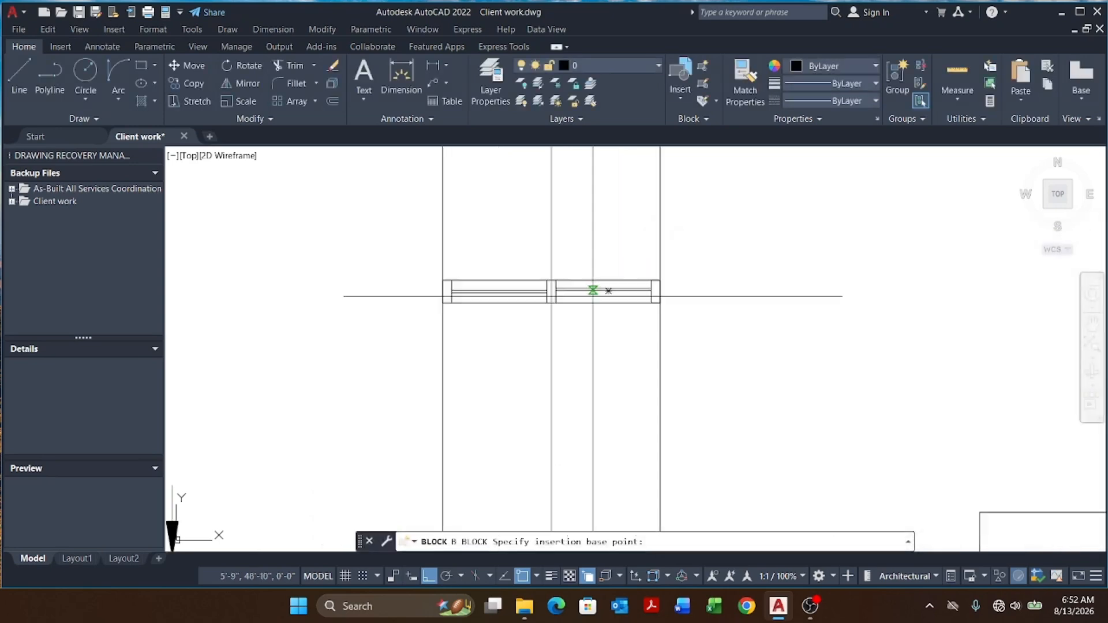
{"action": "left_click", "coordinate": [630, 283]}
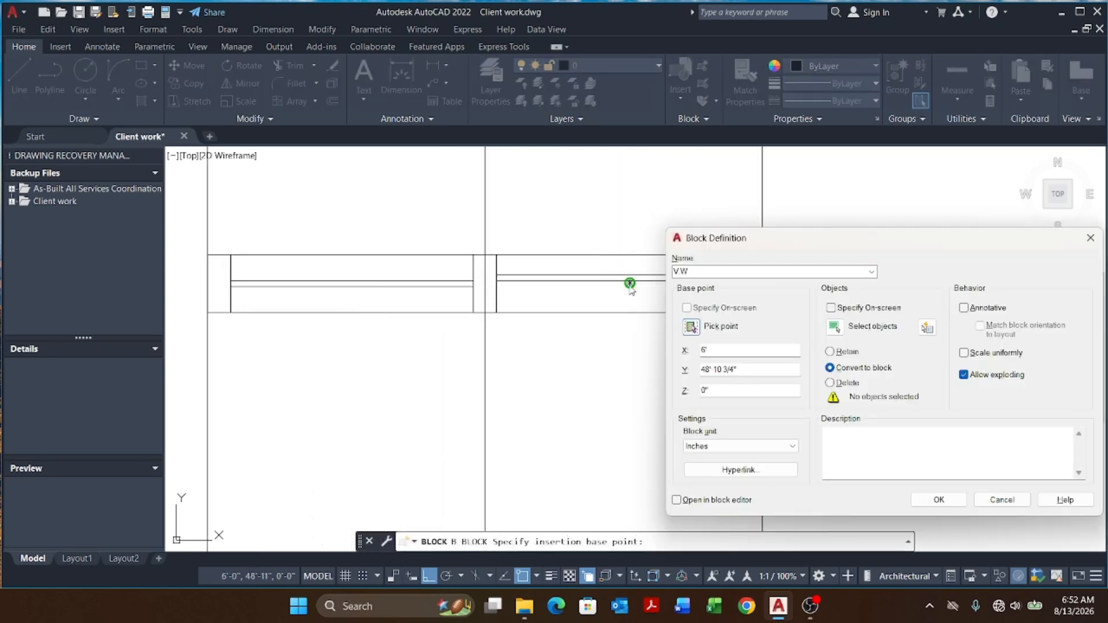
{"action": "left_click", "coordinate": [834, 327]}
{"action": "scroll", "coordinate": [595, 306], "scroll_direction": "down", "scroll_amount": 5}
{"action": "left_click", "coordinate": [555, 255]}
{"action": "left_click", "coordinate": [831, 376]}
{"action": "key", "text": "Return"}
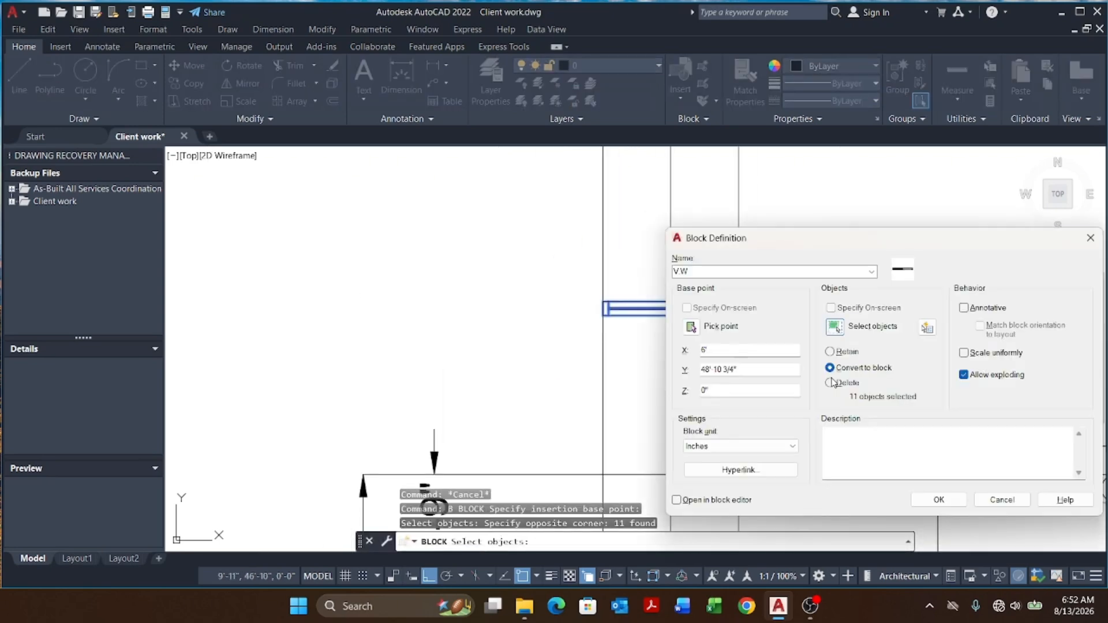
{"action": "left_click", "coordinate": [939, 500]}
Step: Erase the construction lines around the verandah window
{"action": "left_click", "coordinate": [844, 238]}
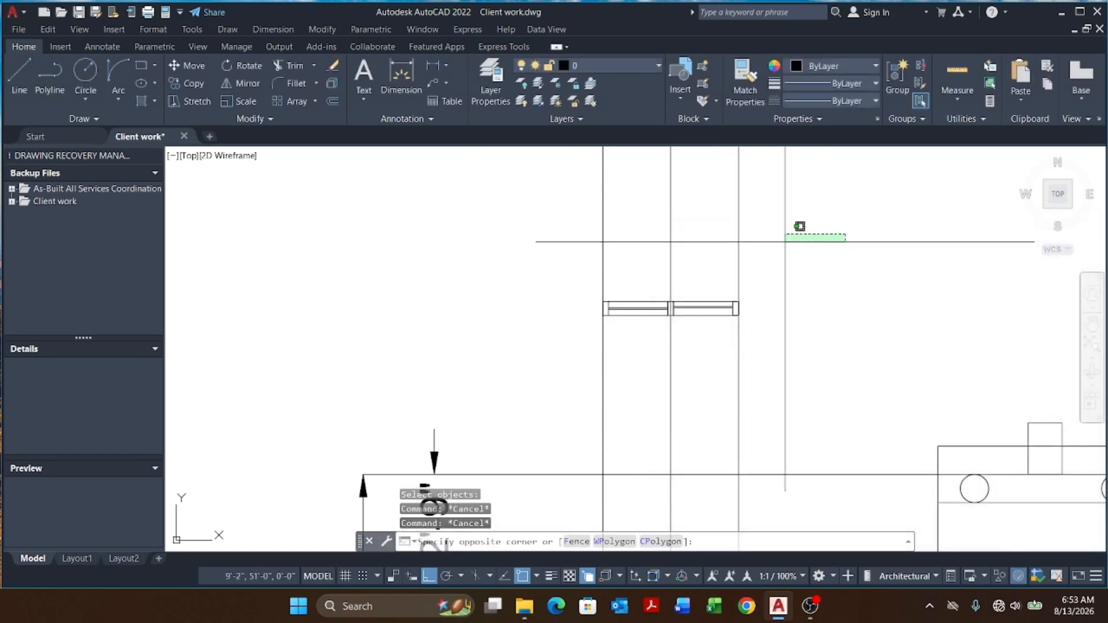
{"action": "left_click", "coordinate": [507, 247]}
{"action": "type", "text": "E"}
{"action": "key", "text": "Return"}
{"action": "scroll", "coordinate": [534, 214], "scroll_direction": "down", "scroll_amount": 2}
{"action": "key", "text": "Escape"}
{"action": "scroll", "coordinate": [592, 225], "scroll_direction": "down", "scroll_amount": 2}
{"action": "key", "text": "Escape"}
{"action": "key", "text": "Escape"}
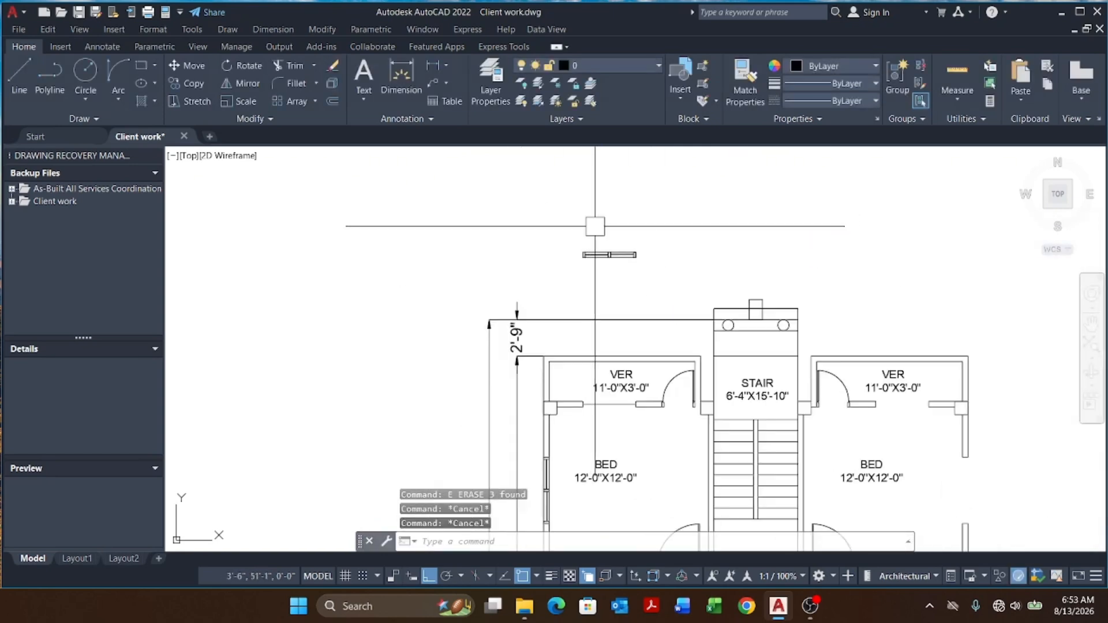
Step: Try to move the V.W window block
{"action": "scroll", "coordinate": [613, 252], "scroll_direction": "up", "scroll_amount": 2}
{"action": "left_click", "coordinate": [628, 262]}
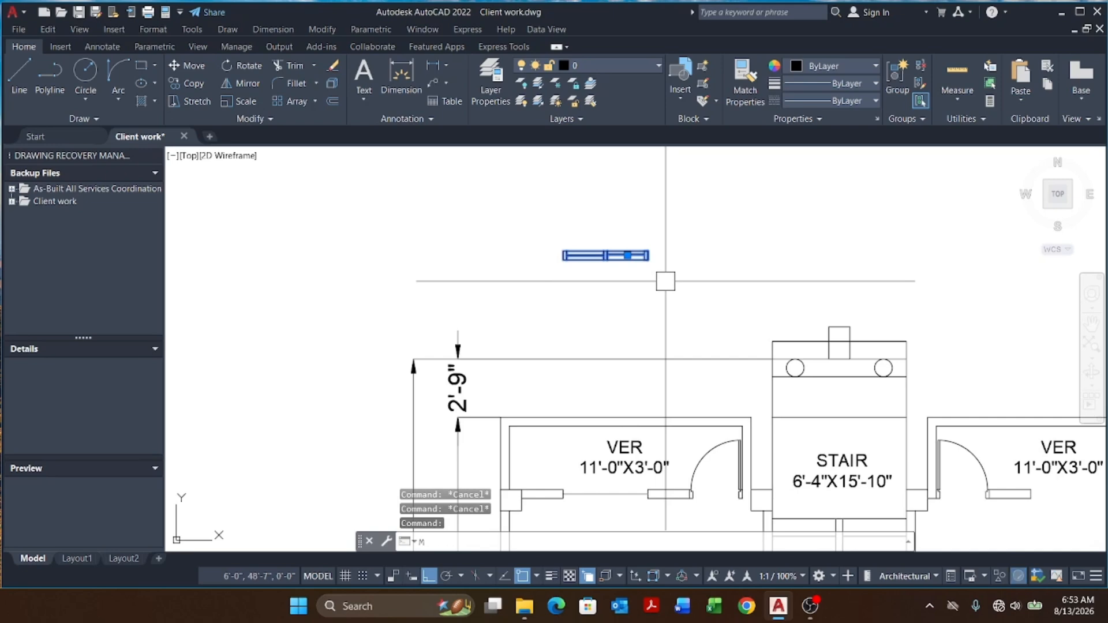
{"action": "type", "text": "M"}
{"action": "key", "text": "Return"}
{"action": "scroll", "coordinate": [635, 265], "scroll_direction": "up", "scroll_amount": 3}
{"action": "left_click", "coordinate": [601, 227]}
{"action": "scroll", "coordinate": [615, 231], "scroll_direction": "down", "scroll_amount": 3}
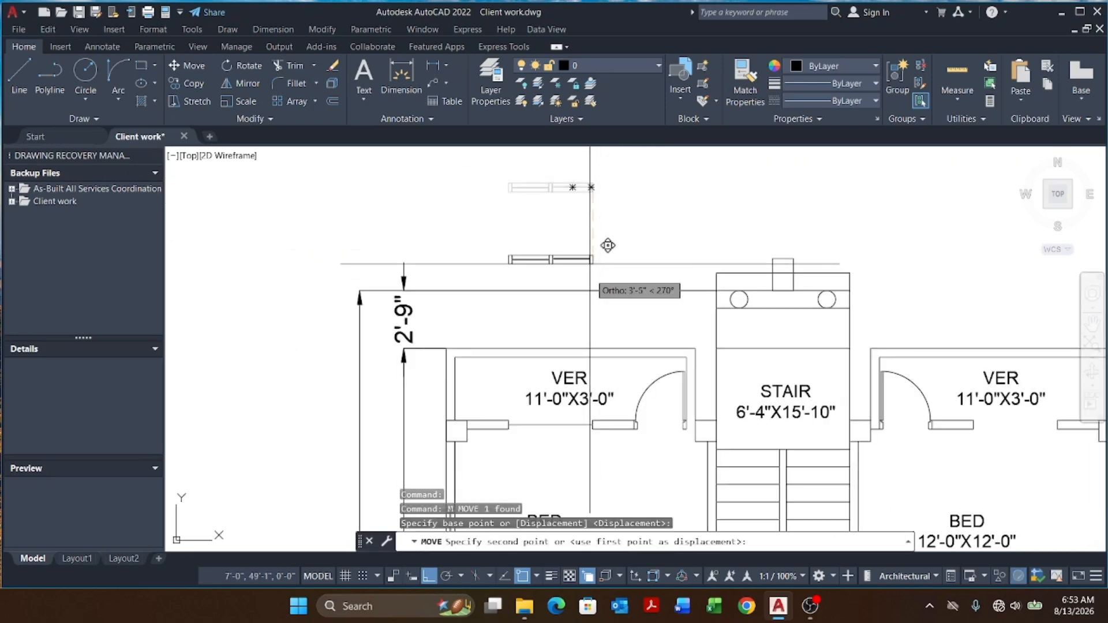
{"action": "scroll", "coordinate": [601, 425], "scroll_direction": "up", "scroll_amount": 4}
{"action": "key", "text": "Escape"}
{"action": "scroll", "coordinate": [573, 383], "scroll_direction": "up", "scroll_amount": 2}
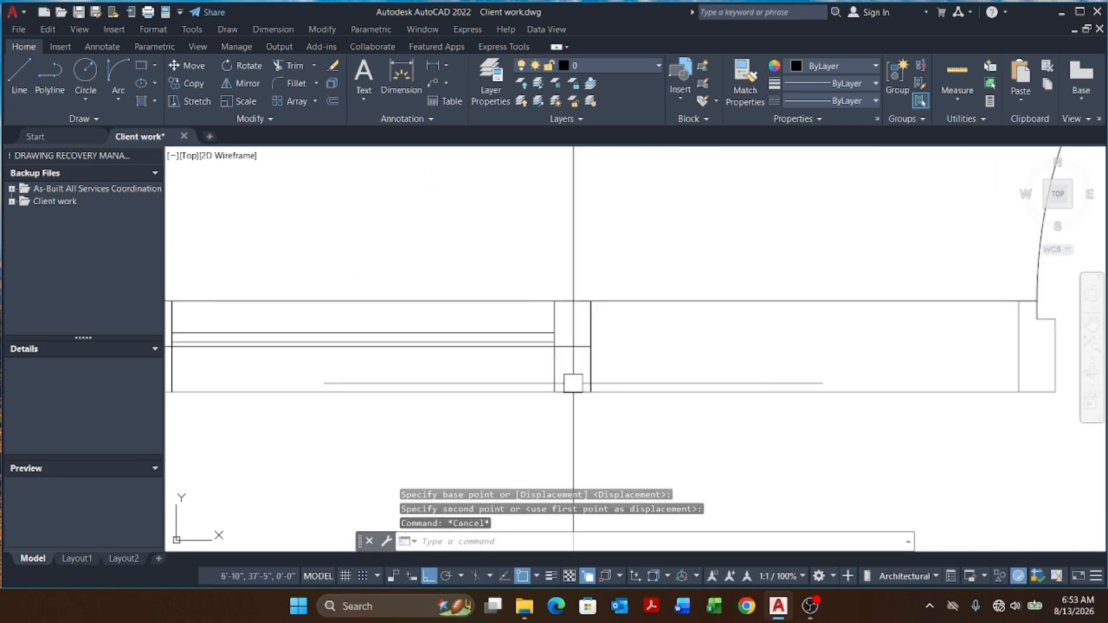
Step: Erase the leftover construction lines beside the floor plan
{"action": "scroll", "coordinate": [573, 383], "scroll_direction": "down", "scroll_amount": 3}
{"action": "key", "text": "Escape"}
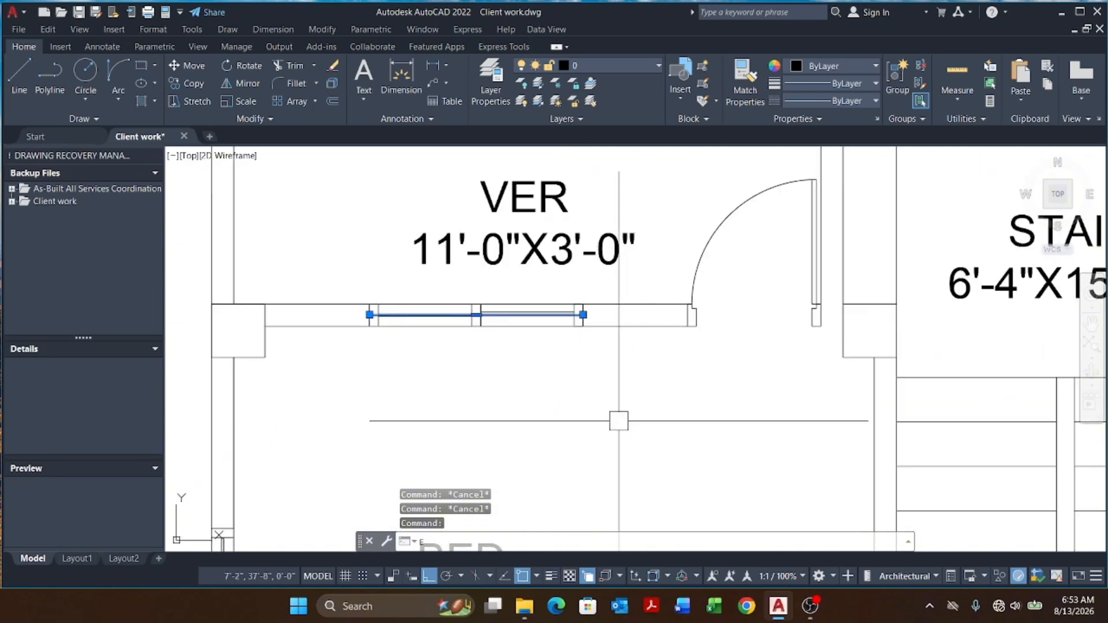
{"action": "key", "text": "Return"}
{"action": "scroll", "coordinate": [522, 286], "scroll_direction": "down", "scroll_amount": 8}
{"action": "middle_click_drag", "start_coordinate": [586, 335], "coordinate": [566, 263]}
{"action": "key", "text": "Escape"}
{"action": "key", "text": "Escape"}
{"action": "middle_click_drag", "start_coordinate": [562, 306], "coordinate": [568, 190]}
{"action": "key", "text": "Escape"}
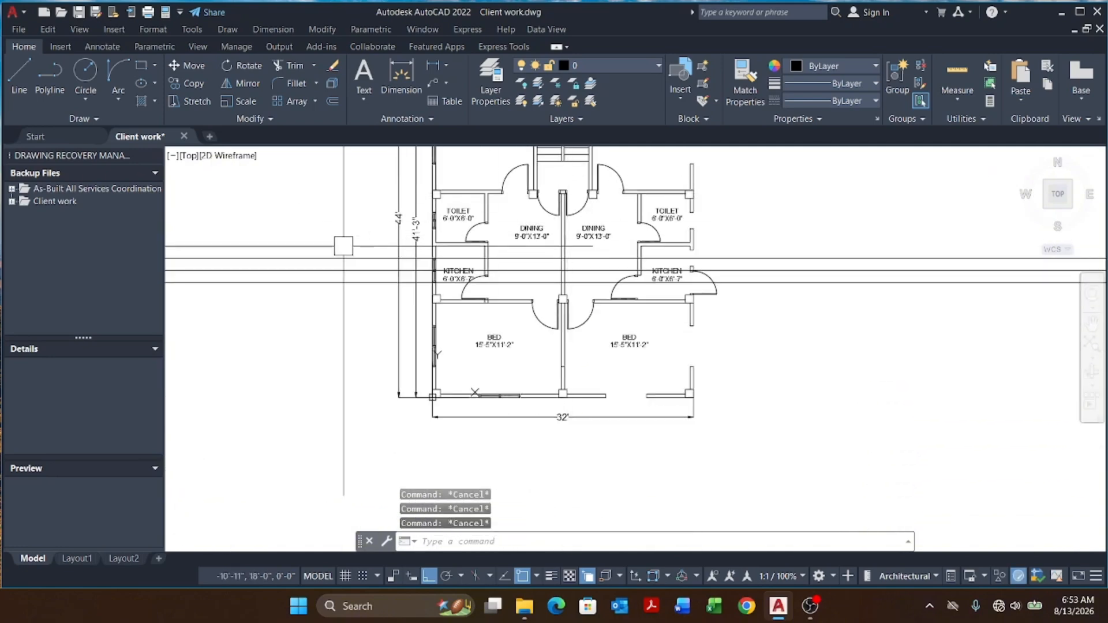
{"action": "left_click", "coordinate": [343, 246]}
{"action": "type", "text": "e"}
{"action": "key", "text": "Return"}
{"action": "key", "text": "Escape"}
{"action": "key", "text": "Escape"}
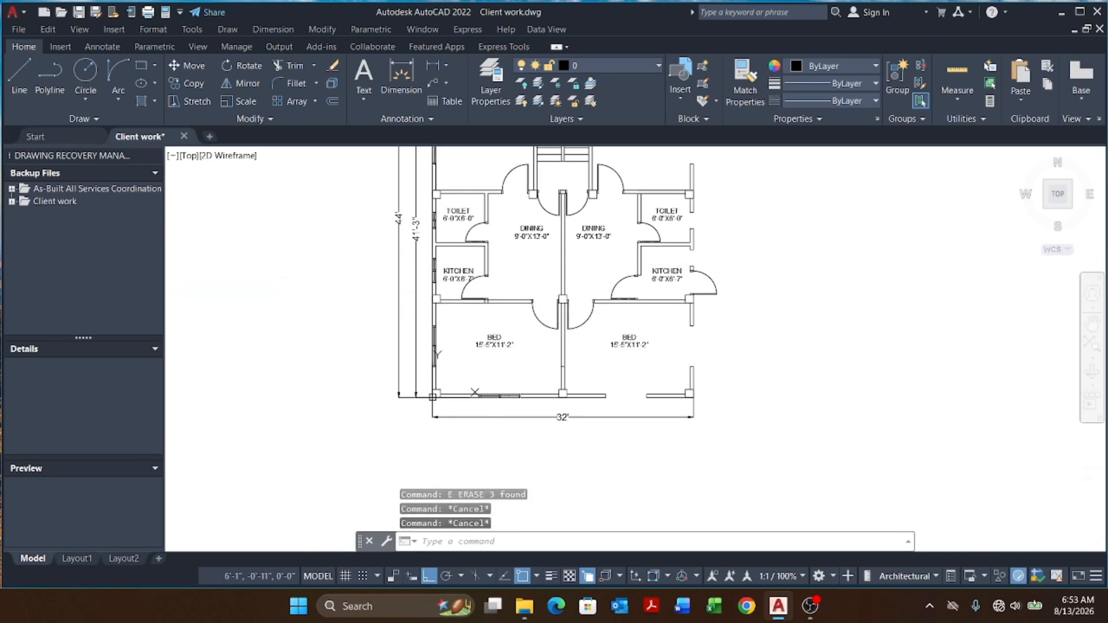
{"action": "scroll", "coordinate": [505, 410], "scroll_direction": "down", "scroll_amount": 2}
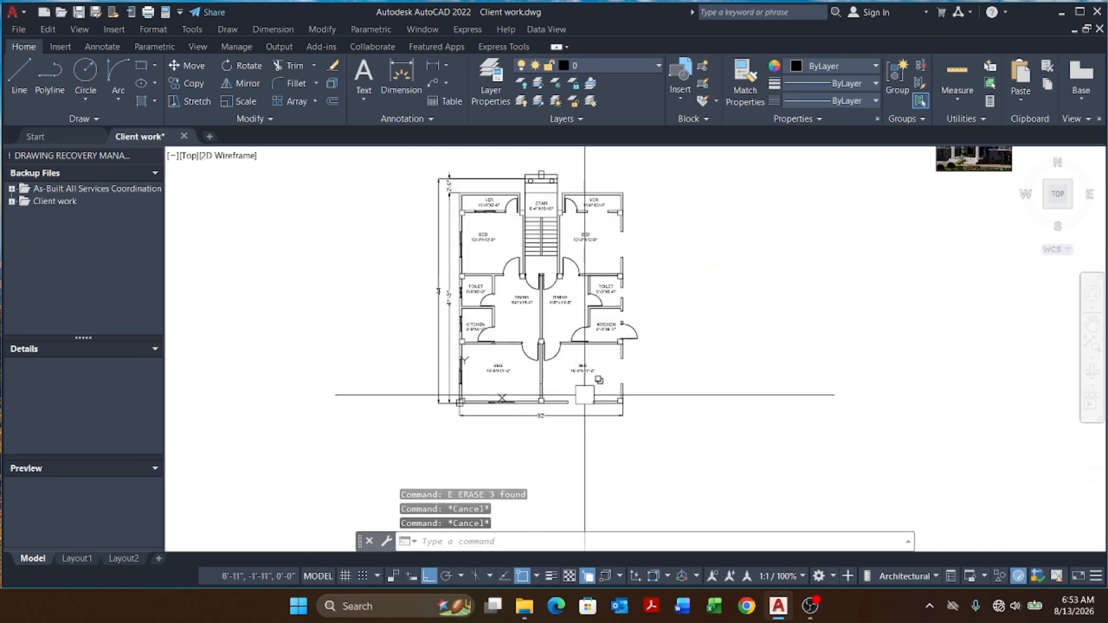
{"action": "scroll", "coordinate": [512, 392], "scroll_direction": "up", "scroll_amount": 6}
{"action": "left_click", "coordinate": [511, 433]}
{"action": "scroll", "coordinate": [477, 435], "scroll_direction": "down", "scroll_amount": 6}
{"action": "scroll", "coordinate": [437, 400], "scroll_direction": "up", "scroll_amount": 8}
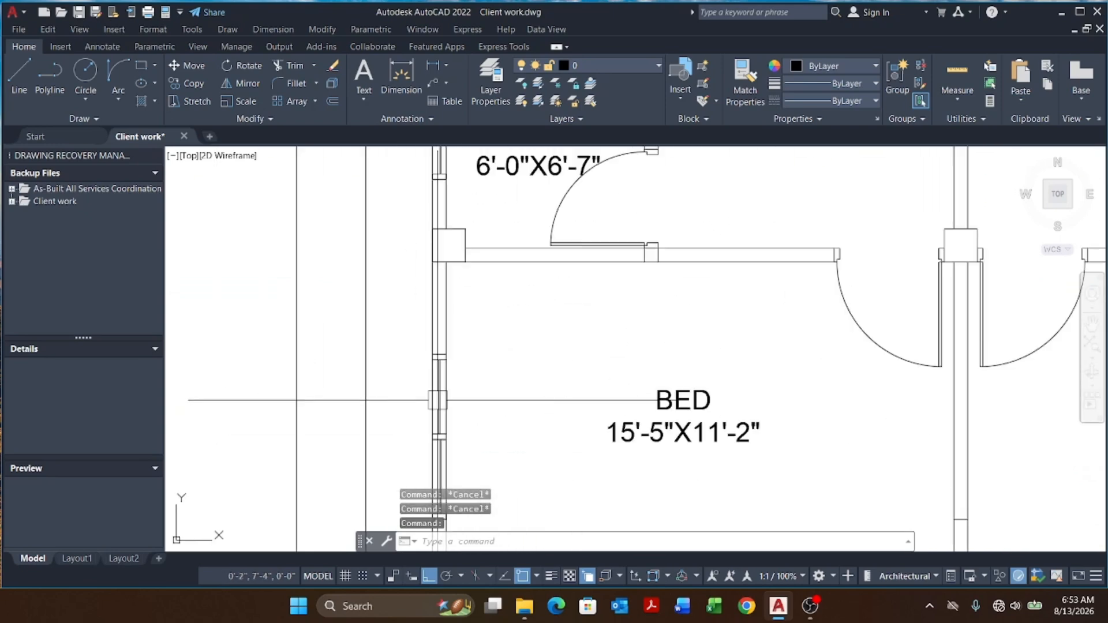
{"action": "scroll", "coordinate": [453, 395], "scroll_direction": "down", "scroll_amount": 6}
{"action": "scroll", "coordinate": [446, 310], "scroll_direction": "up", "scroll_amount": 6}
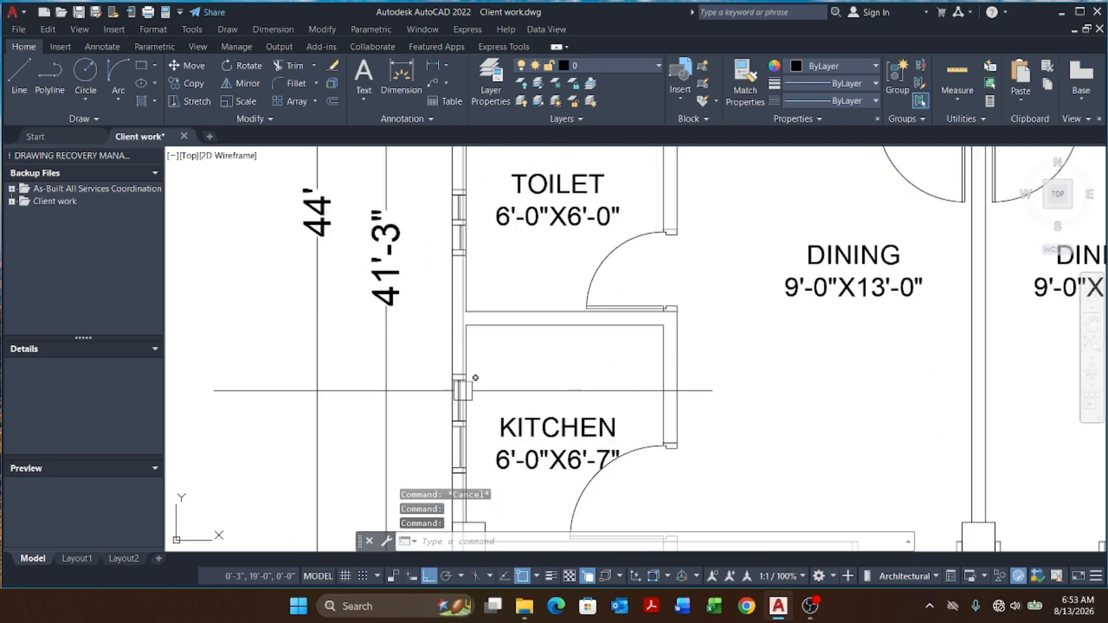
{"action": "left_click", "coordinate": [460, 404]}
{"action": "left_click", "coordinate": [459, 230]}
{"action": "scroll", "coordinate": [470, 329], "scroll_direction": "down", "scroll_amount": 6}
{"action": "scroll", "coordinate": [474, 254], "scroll_direction": "up", "scroll_amount": 6}
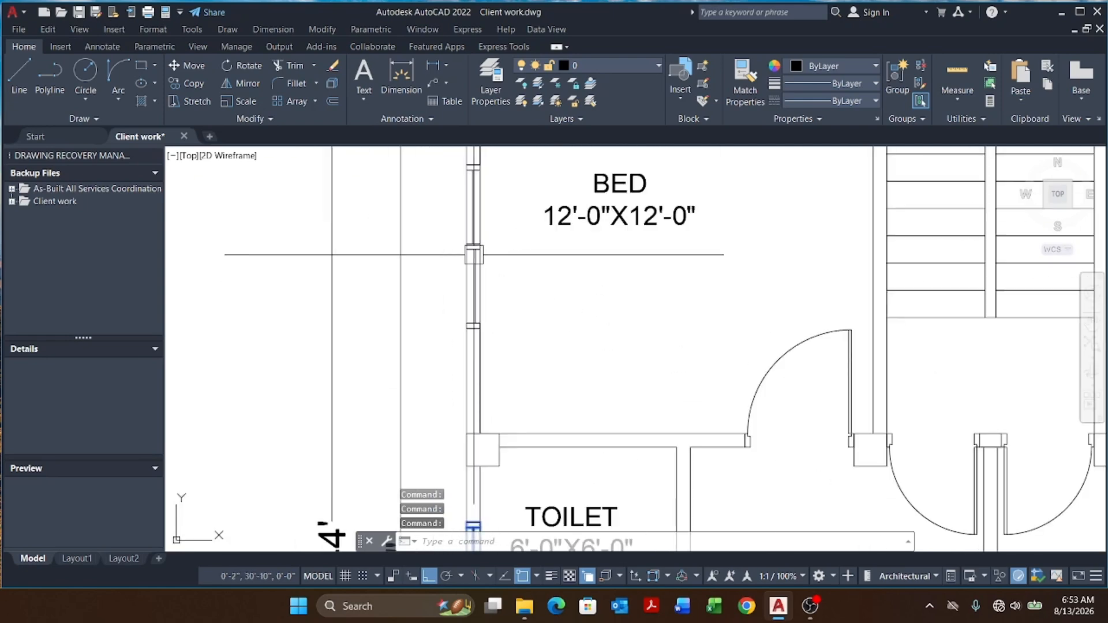
{"action": "scroll", "coordinate": [474, 255], "scroll_direction": "down", "scroll_amount": 6}
{"action": "scroll", "coordinate": [566, 282], "scroll_direction": "up", "scroll_amount": 6}
{"action": "key", "text": "Escape"}
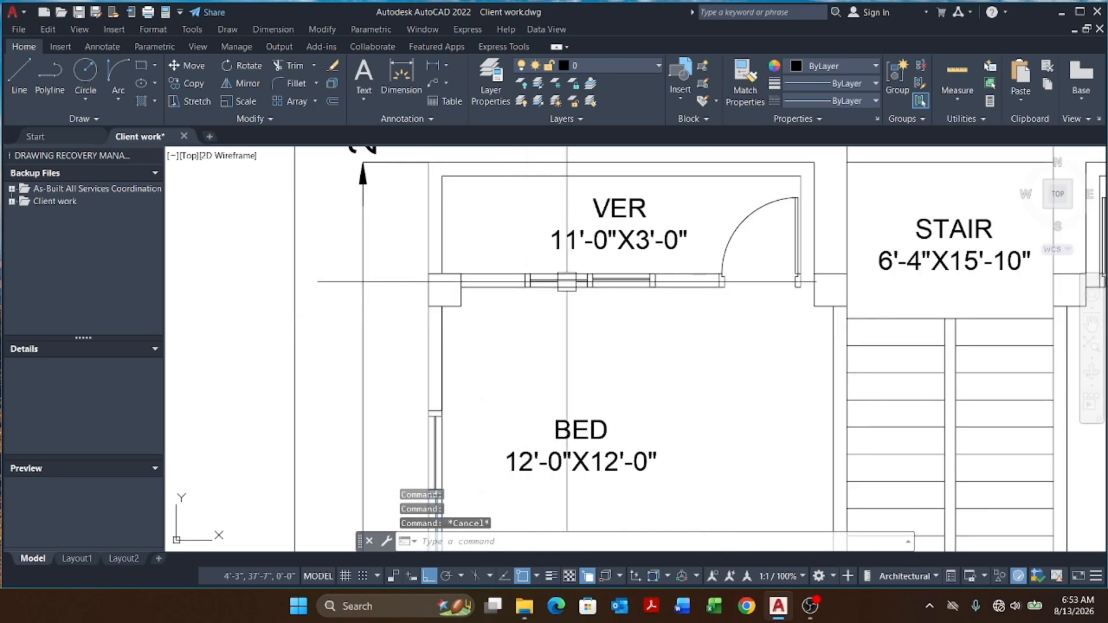
Step: Create a new layer named 06.WINDOW in the layer manager
{"action": "key", "text": "Return"}
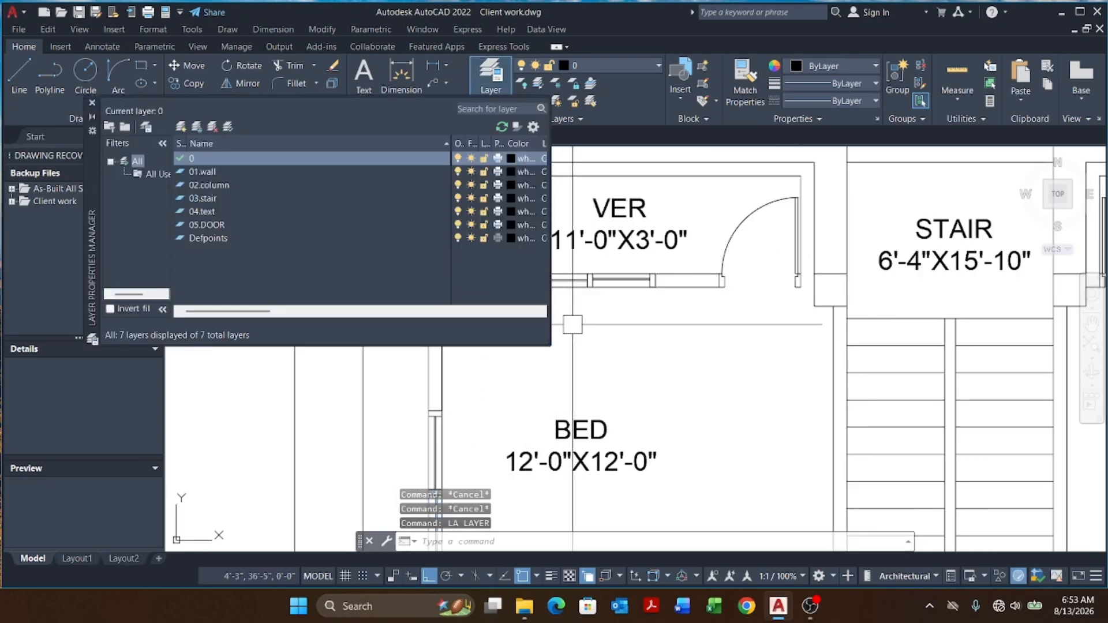
{"action": "left_click", "coordinate": [181, 129]}
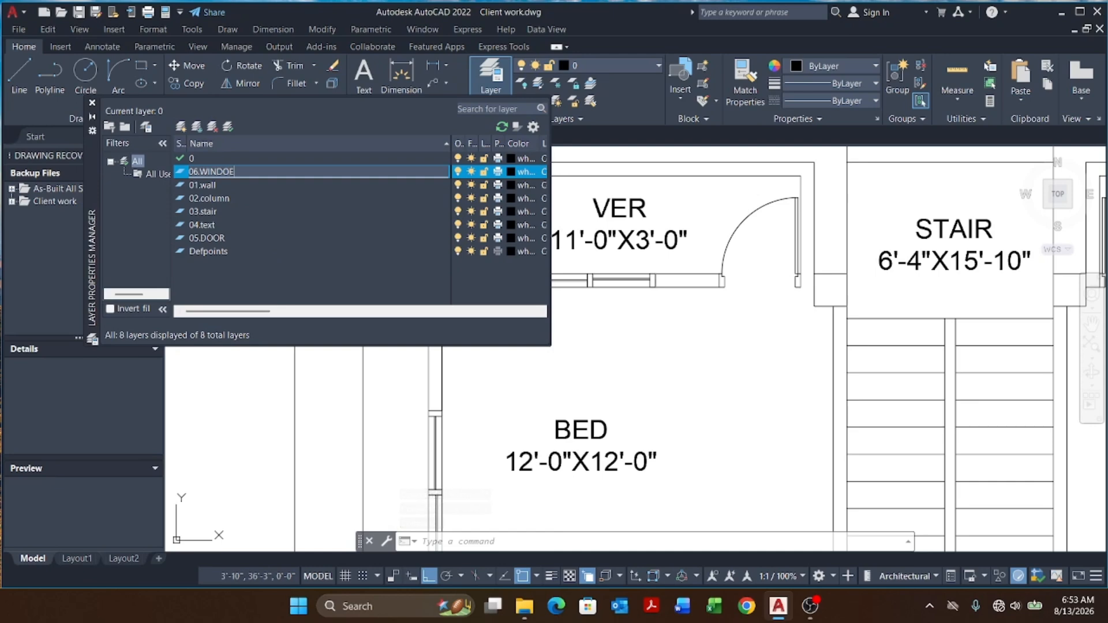
{"action": "left_click", "coordinate": [242, 175]}
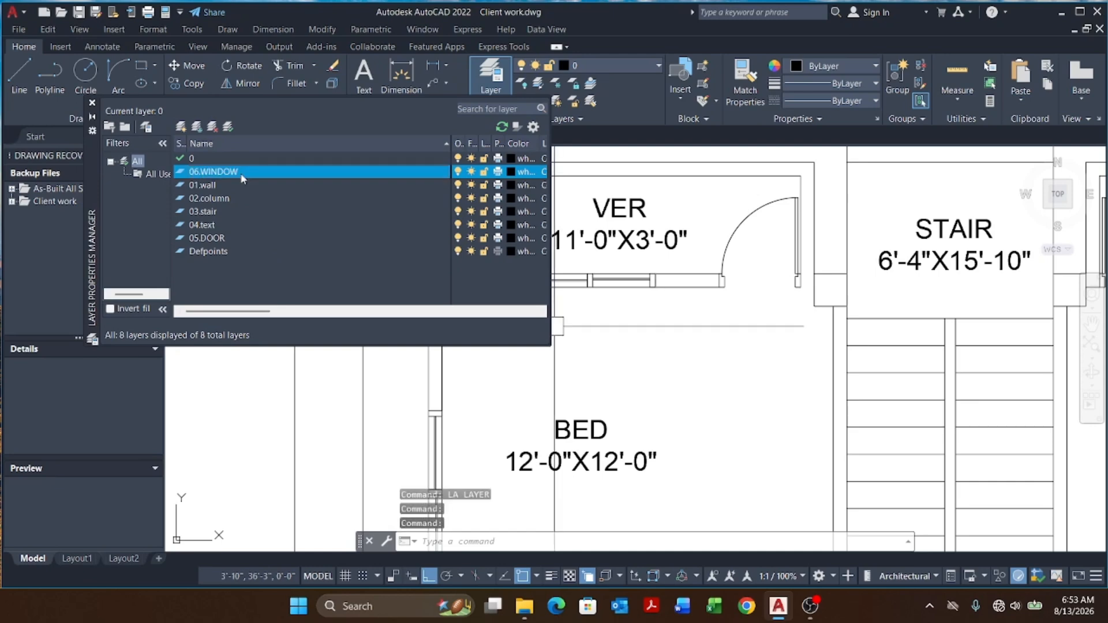
{"action": "left_click", "coordinate": [91, 103]}
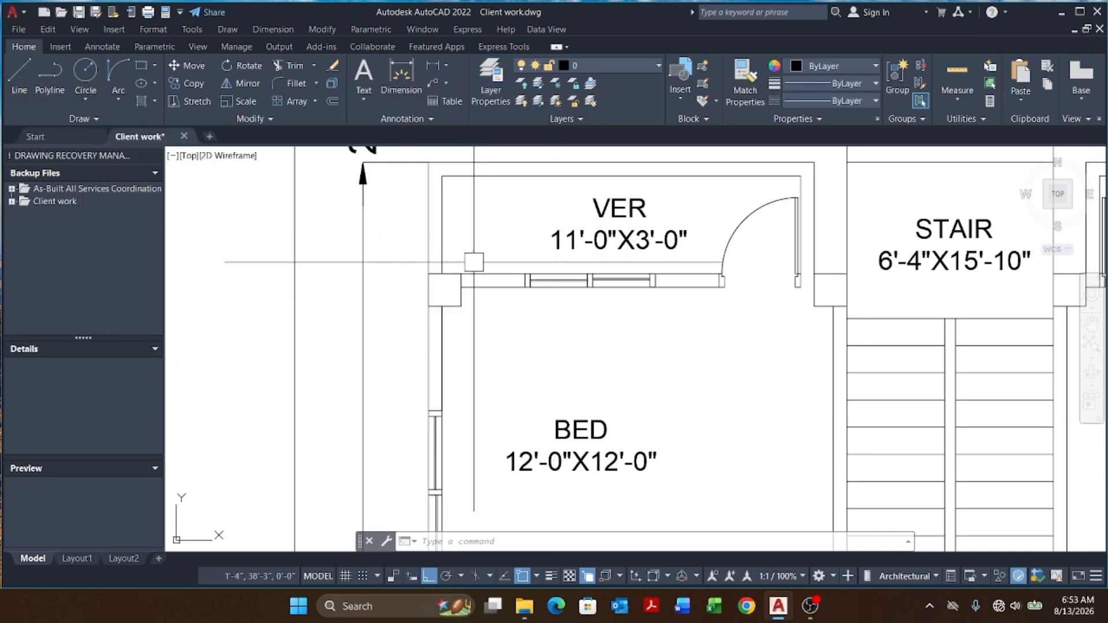
Step: Select the verandah and left-wall window blocks and move them onto the 06.WINDOW layer
{"action": "middle_click_drag", "start_coordinate": [588, 291], "coordinate": [567, 290]}
{"action": "left_click", "coordinate": [568, 289]}
{"action": "left_click", "coordinate": [383, 445]}
{"action": "scroll", "coordinate": [453, 290], "scroll_direction": "down", "scroll_amount": 6}
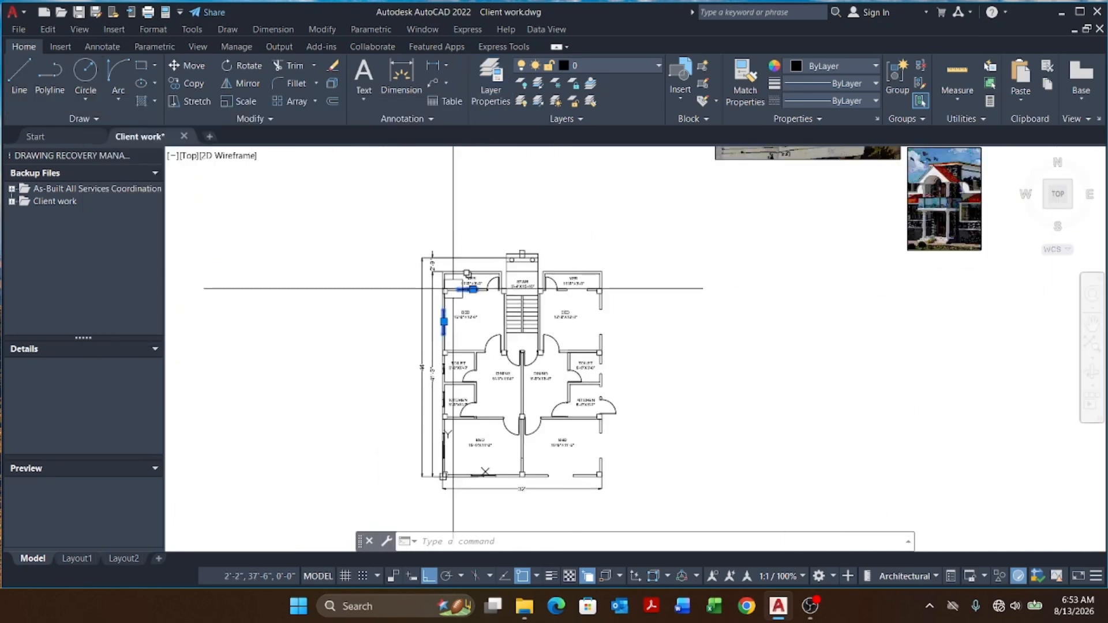
{"action": "scroll", "coordinate": [432, 357], "scroll_direction": "up", "scroll_amount": 6}
{"action": "scroll", "coordinate": [477, 358], "scroll_direction": "down", "scroll_amount": 5}
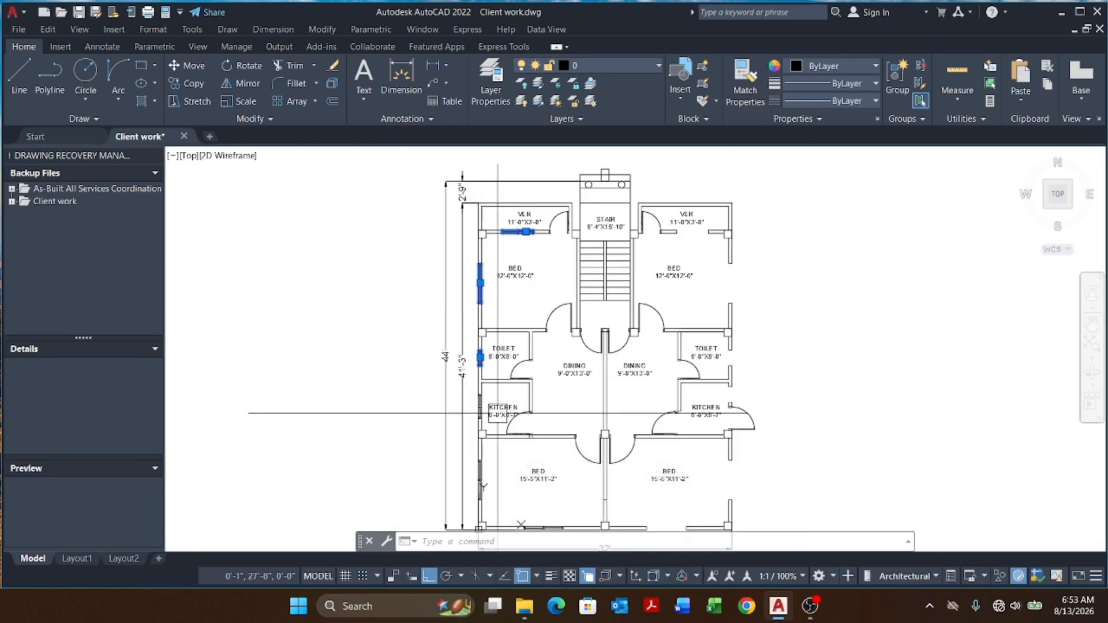
{"action": "scroll", "coordinate": [464, 366], "scroll_direction": "up", "scroll_amount": 5}
{"action": "scroll", "coordinate": [455, 346], "scroll_direction": "down", "scroll_amount": 5}
{"action": "scroll", "coordinate": [472, 375], "scroll_direction": "up", "scroll_amount": 5}
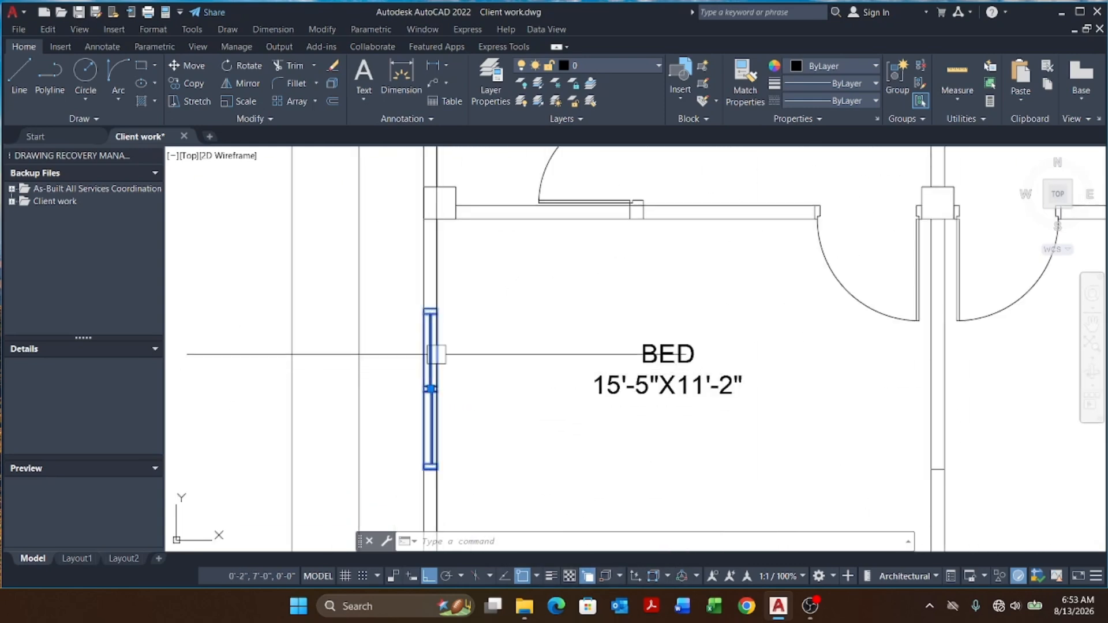
{"action": "scroll", "coordinate": [472, 374], "scroll_direction": "down", "scroll_amount": 4}
{"action": "scroll", "coordinate": [502, 376], "scroll_direction": "up", "scroll_amount": 3}
{"action": "scroll", "coordinate": [558, 438], "scroll_direction": "down", "scroll_amount": 6}
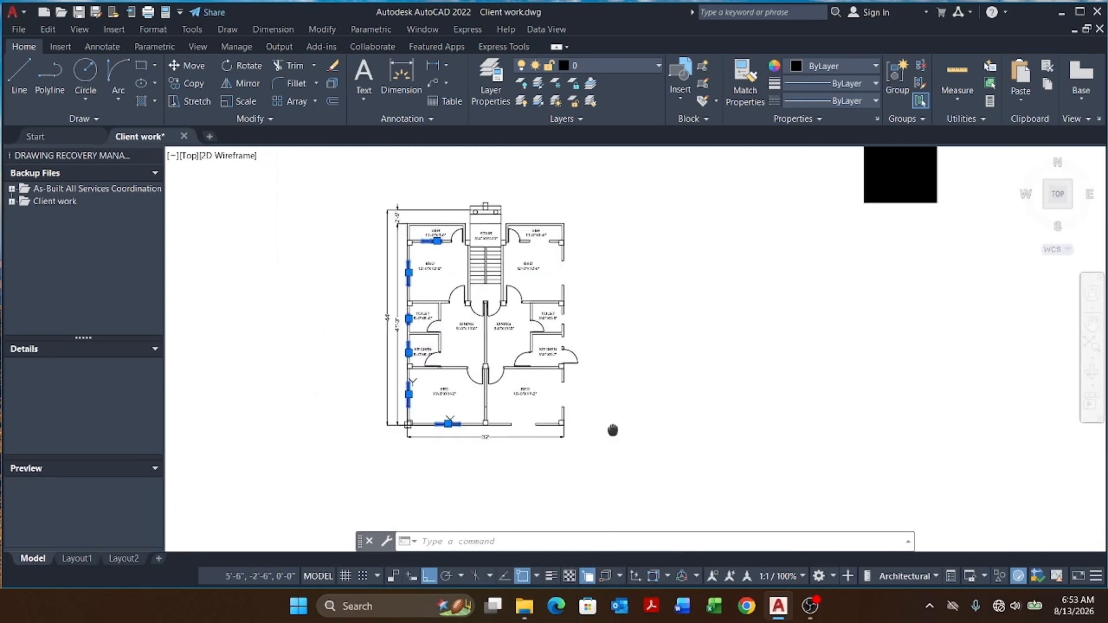
{"action": "left_click", "coordinate": [611, 64]}
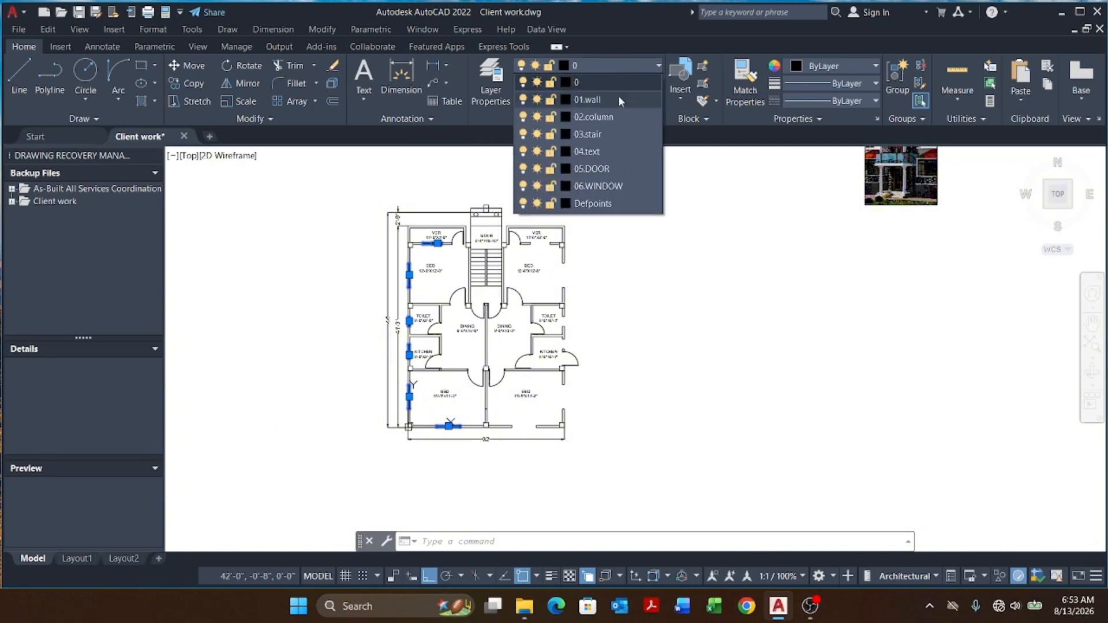
{"action": "left_click", "coordinate": [615, 186]}
{"action": "left_click", "coordinate": [552, 320]}
{"action": "scroll", "coordinate": [548, 310], "scroll_direction": "up", "scroll_amount": 4}
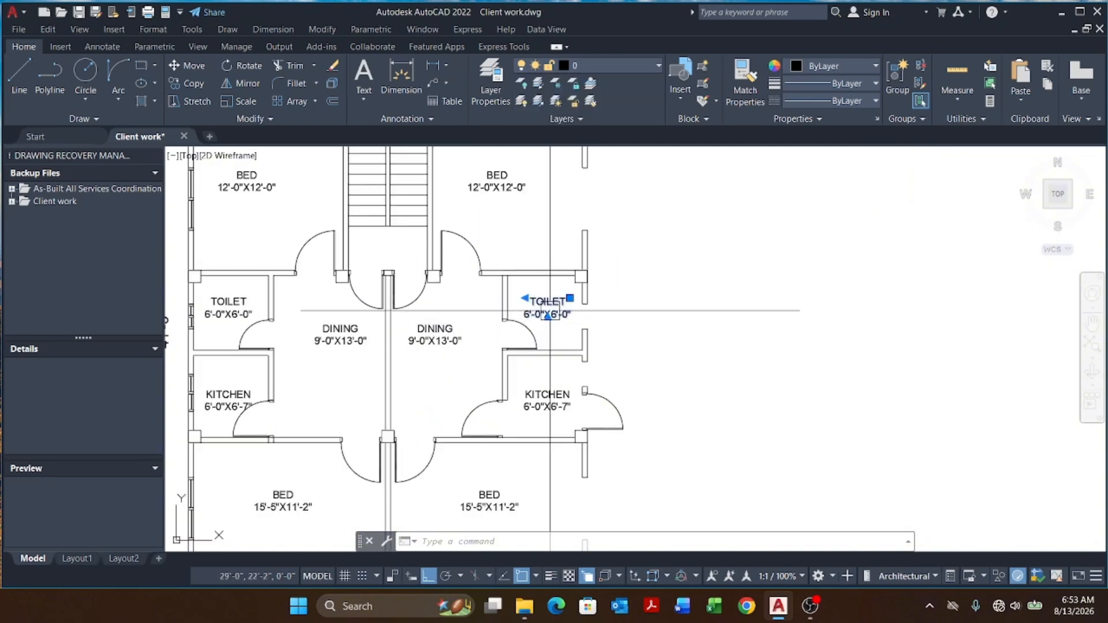
{"action": "scroll", "coordinate": [561, 288], "scroll_direction": "down", "scroll_amount": 2}
{"action": "scroll", "coordinate": [554, 282], "scroll_direction": "down", "scroll_amount": 2}
{"action": "key", "text": "Escape"}
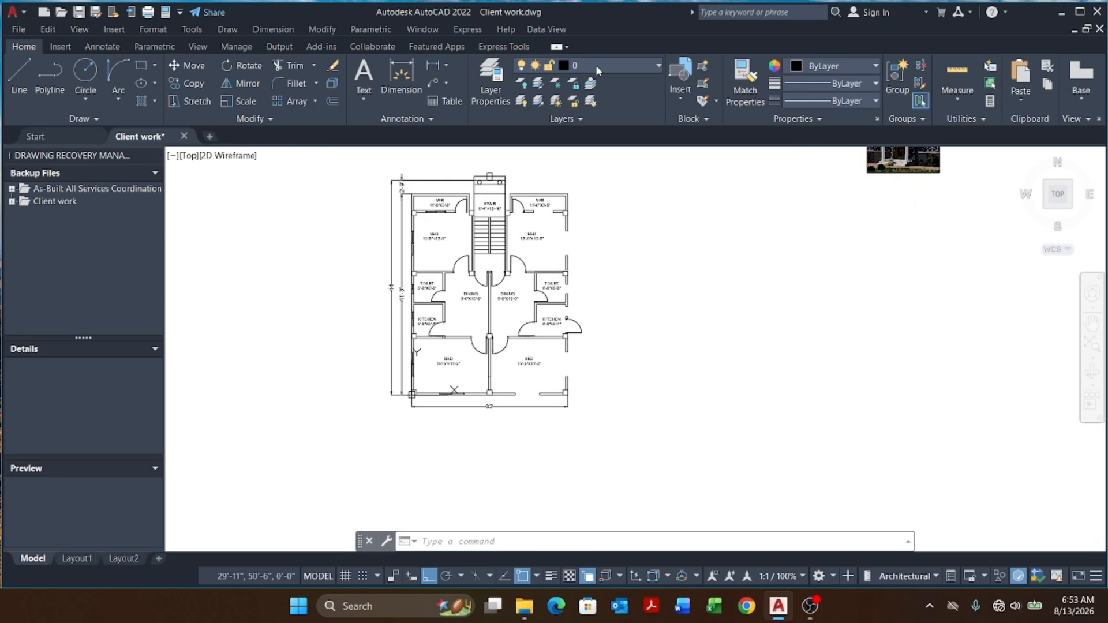
Step: Select all the room label texts across the plan and put them on the 04.text layer
{"action": "left_click", "coordinate": [595, 64]}
{"action": "left_click", "coordinate": [614, 99]}
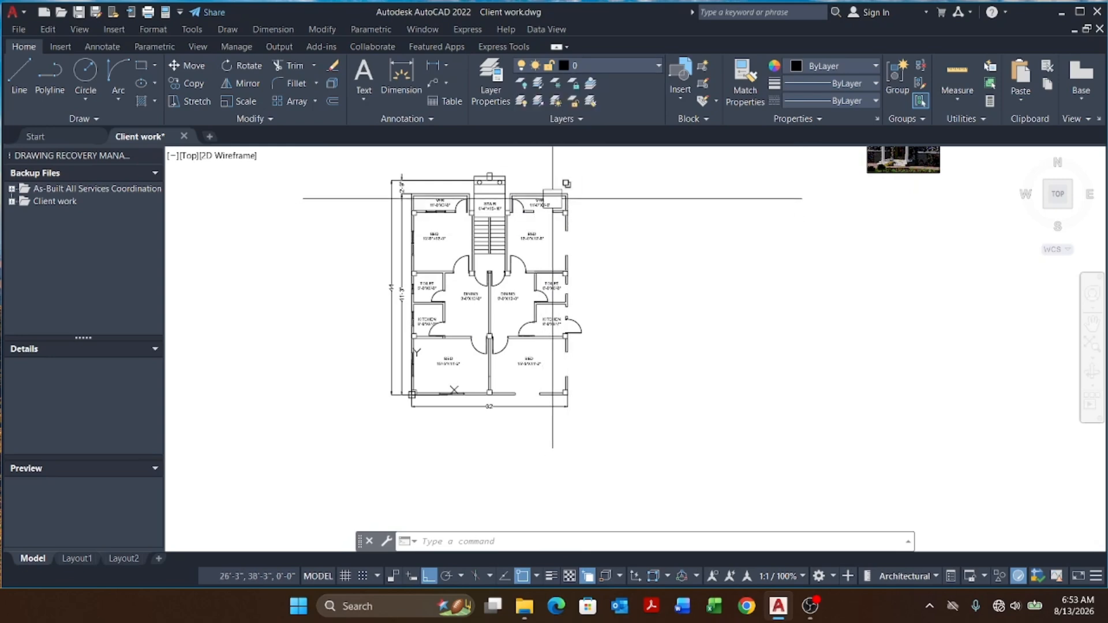
{"action": "scroll", "coordinate": [543, 202], "scroll_direction": "up", "scroll_amount": 4}
{"action": "left_click", "coordinate": [528, 207]}
{"action": "scroll", "coordinate": [399, 209], "scroll_direction": "up", "scroll_amount": 4}
{"action": "left_click", "coordinate": [404, 214]}
{"action": "scroll", "coordinate": [506, 234], "scroll_direction": "down", "scroll_amount": 7}
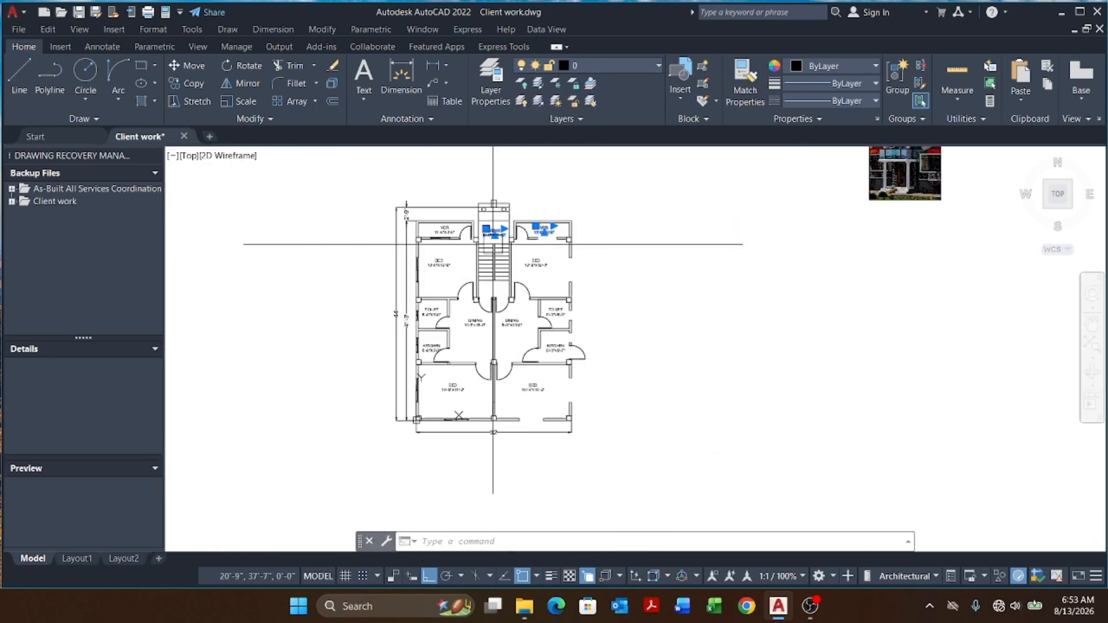
{"action": "scroll", "coordinate": [424, 236], "scroll_direction": "up", "scroll_amount": 6}
{"action": "left_click", "coordinate": [523, 202]}
{"action": "left_click", "coordinate": [503, 325]}
{"action": "left_click", "coordinate": [879, 325]}
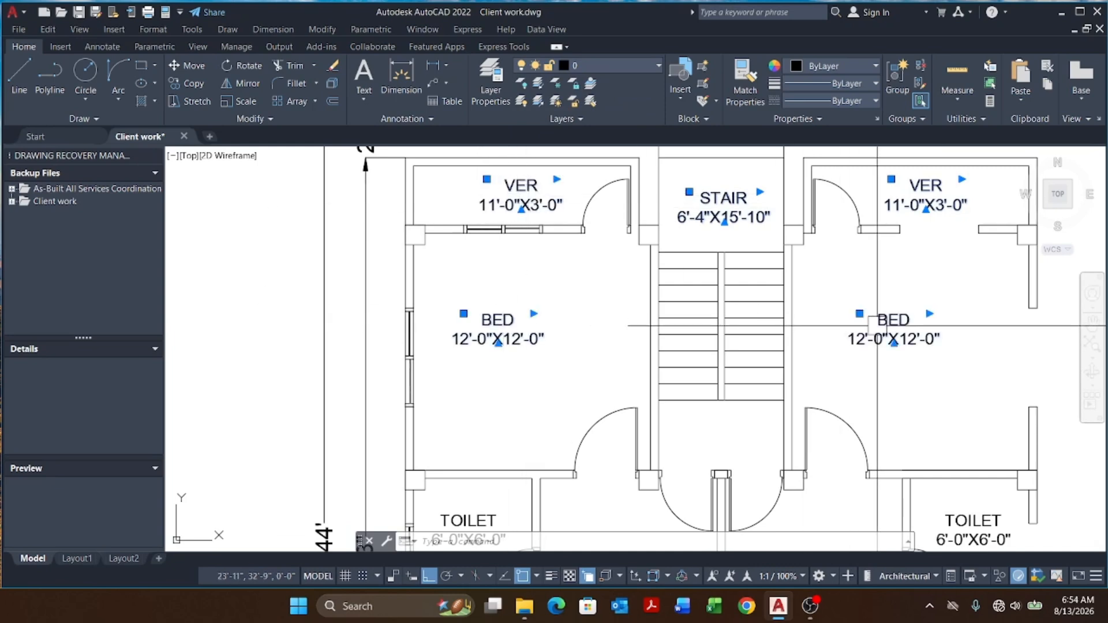
{"action": "middle_click_drag", "start_coordinate": [865, 462], "coordinate": [679, 311]}
{"action": "left_click", "coordinate": [786, 370]}
{"action": "left_click", "coordinate": [608, 412]}
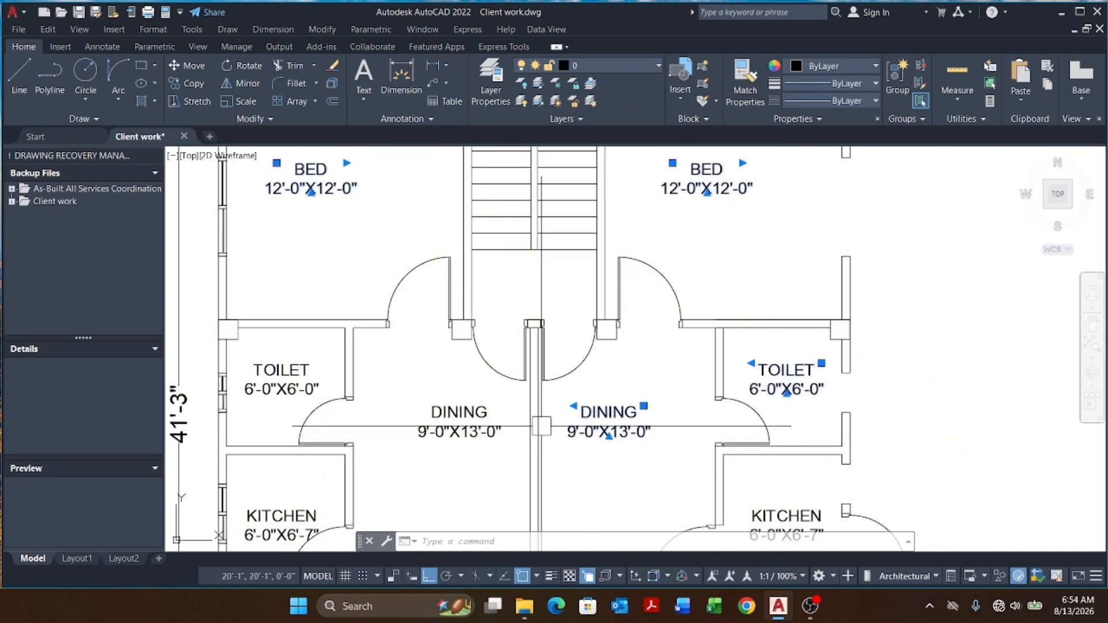
{"action": "left_click", "coordinate": [459, 412]}
{"action": "middle_click_drag", "start_coordinate": [273, 403], "coordinate": [353, 301]}
{"action": "left_click", "coordinate": [359, 284]}
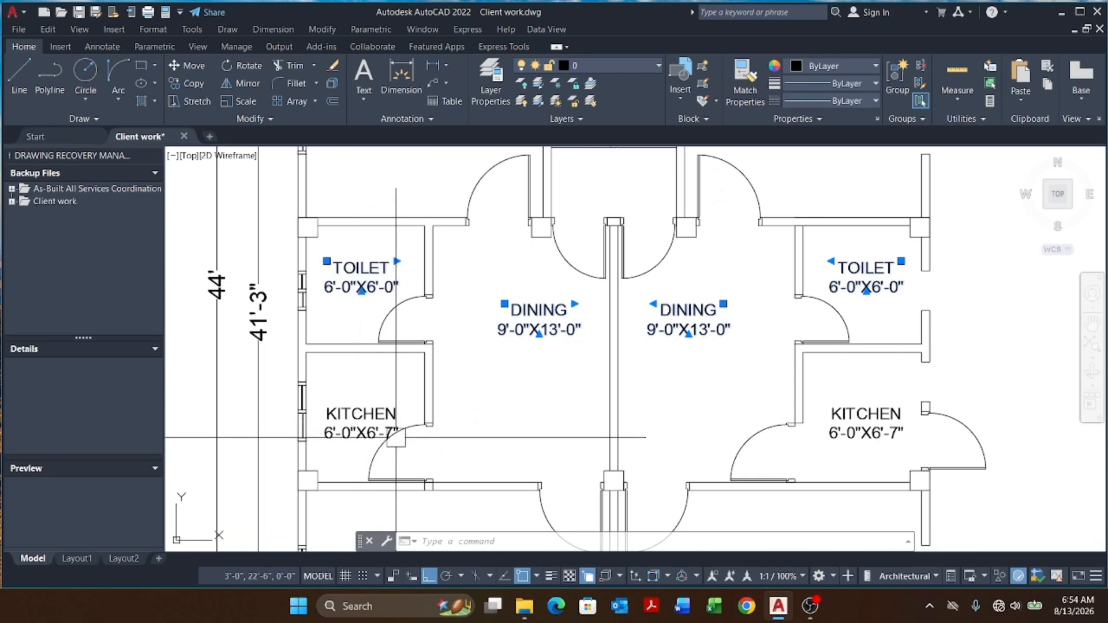
{"action": "left_click", "coordinate": [353, 432]}
{"action": "middle_click_drag", "start_coordinate": [505, 453], "coordinate": [514, 251]}
{"action": "left_click", "coordinate": [452, 367]}
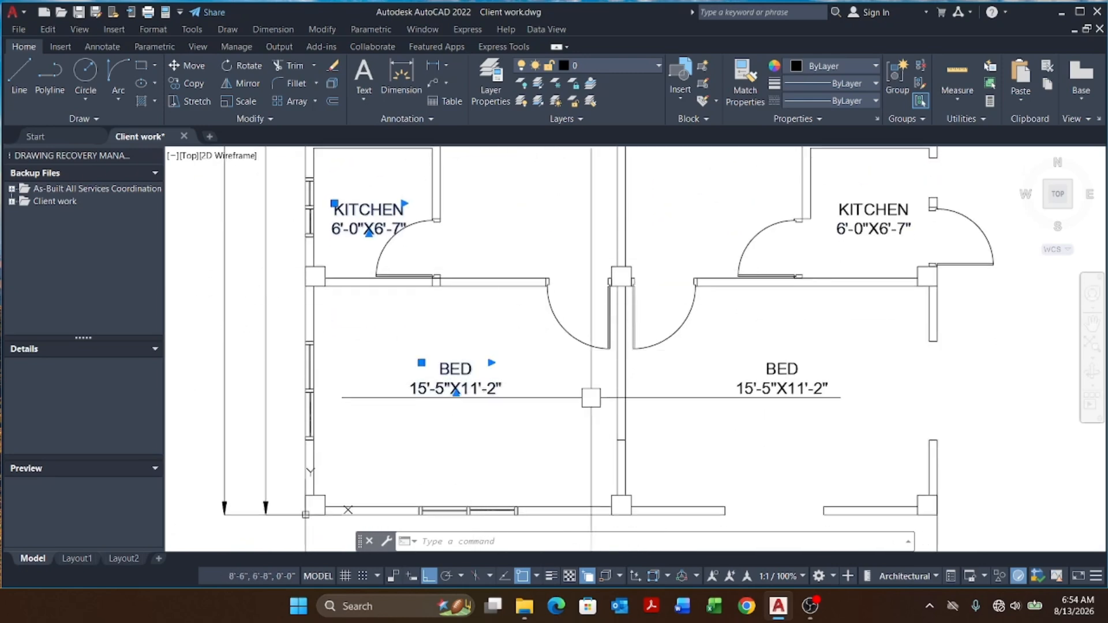
{"action": "left_click", "coordinate": [779, 367]}
{"action": "scroll", "coordinate": [721, 388], "scroll_direction": "down", "scroll_amount": 5}
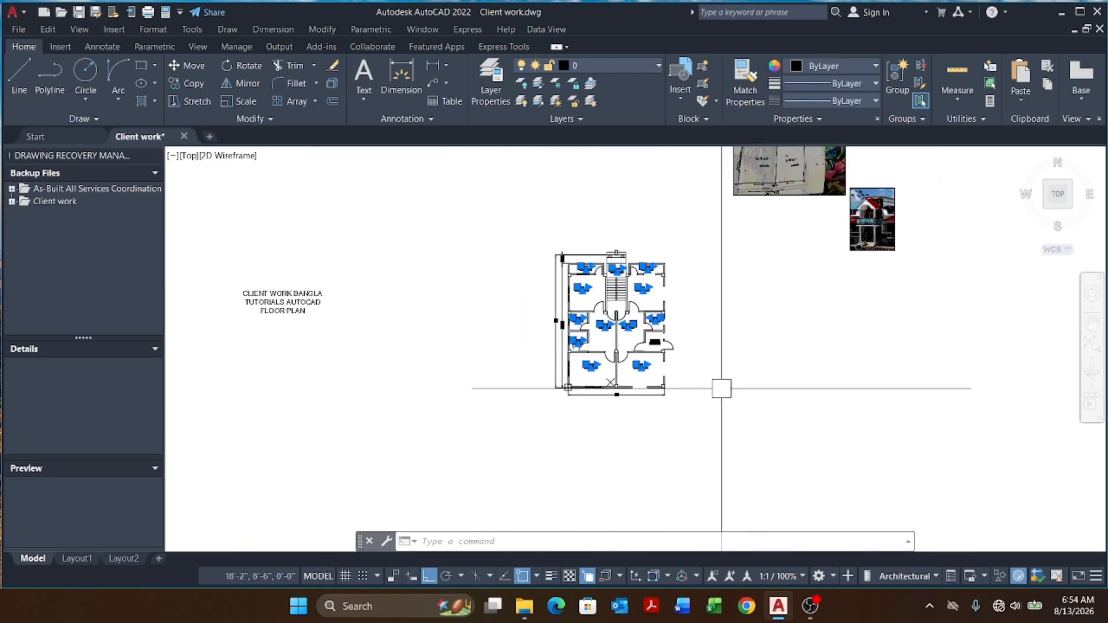
{"action": "left_click", "coordinate": [643, 68]}
{"action": "left_click", "coordinate": [594, 168]}
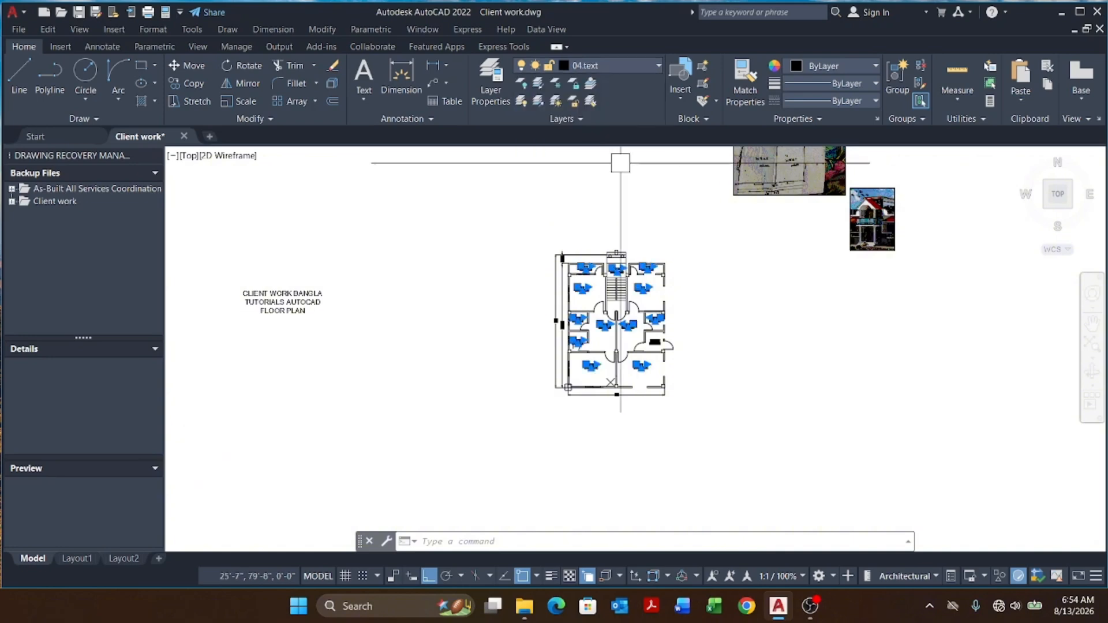
{"action": "key", "text": "Escape"}
Step: Select the six window blocks on the left and bottom walls and mirror them across the plan's vertical centre line to the right half
{"action": "scroll", "coordinate": [577, 265], "scroll_direction": "up", "scroll_amount": 5}
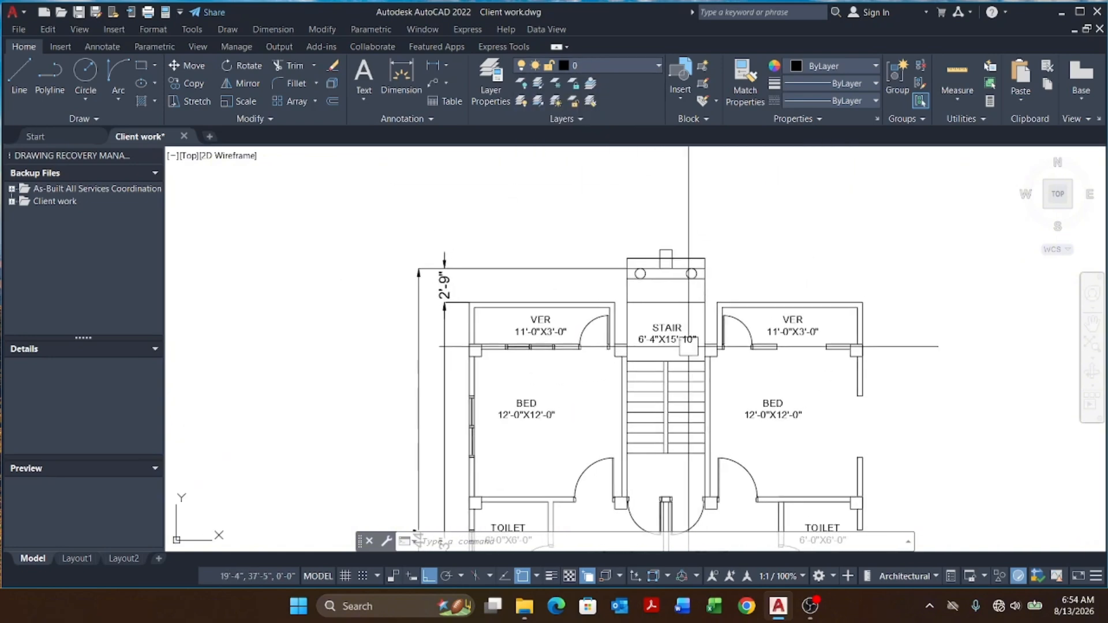
{"action": "scroll", "coordinate": [681, 335], "scroll_direction": "down", "scroll_amount": 5}
{"action": "scroll", "coordinate": [669, 306], "scroll_direction": "up", "scroll_amount": 4}
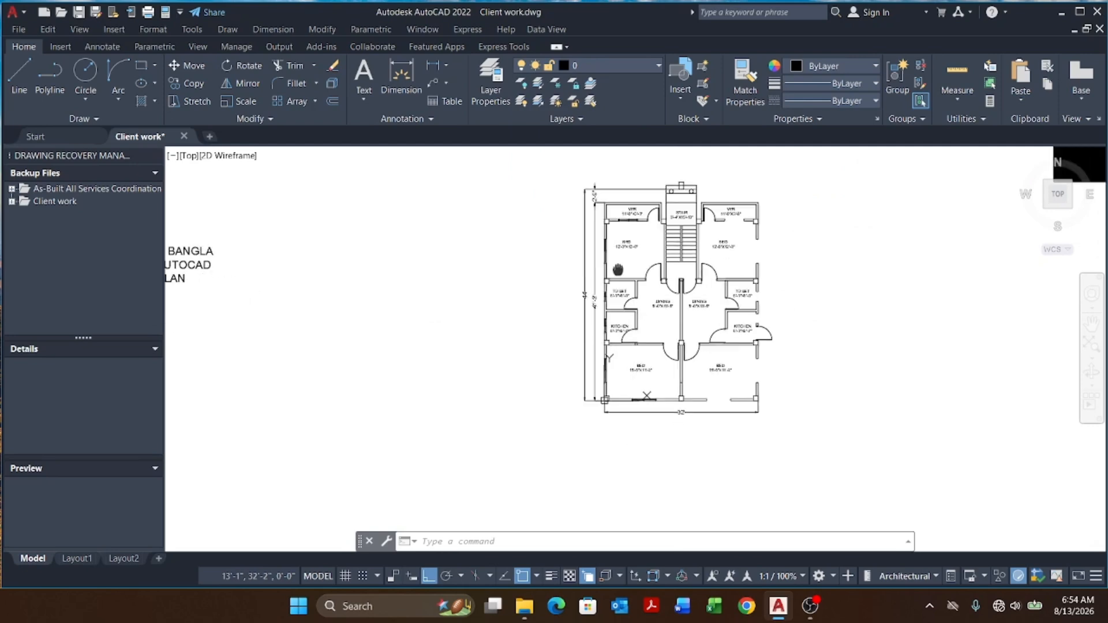
{"action": "scroll", "coordinate": [651, 276], "scroll_direction": "down", "scroll_amount": 4}
{"action": "scroll", "coordinate": [651, 276], "scroll_direction": "up", "scroll_amount": 5}
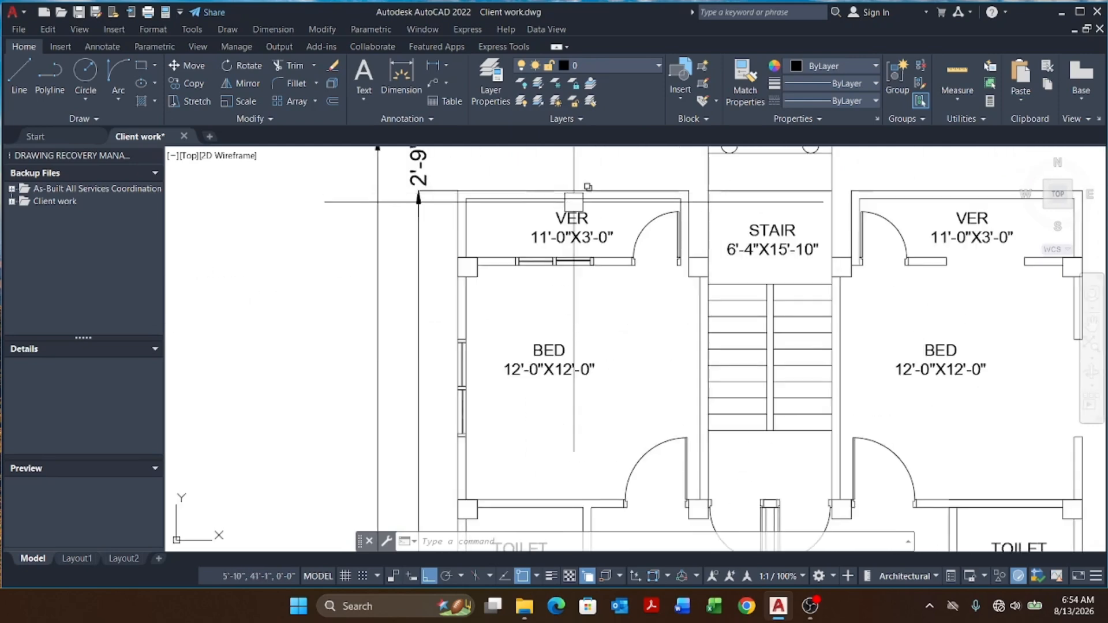
{"action": "scroll", "coordinate": [524, 234], "scroll_direction": "down", "scroll_amount": 1}
{"action": "left_click", "coordinate": [525, 235]}
{"action": "scroll", "coordinate": [499, 317], "scroll_direction": "up", "scroll_amount": 3}
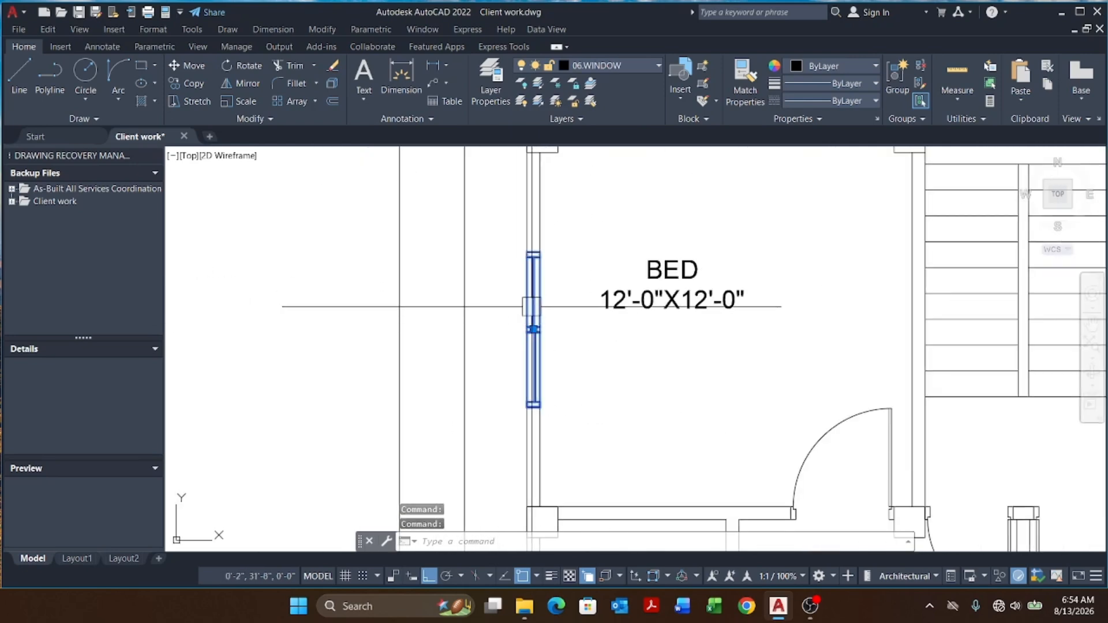
{"action": "scroll", "coordinate": [514, 271], "scroll_direction": "down", "scroll_amount": 5}
{"action": "scroll", "coordinate": [519, 208], "scroll_direction": "up", "scroll_amount": 7}
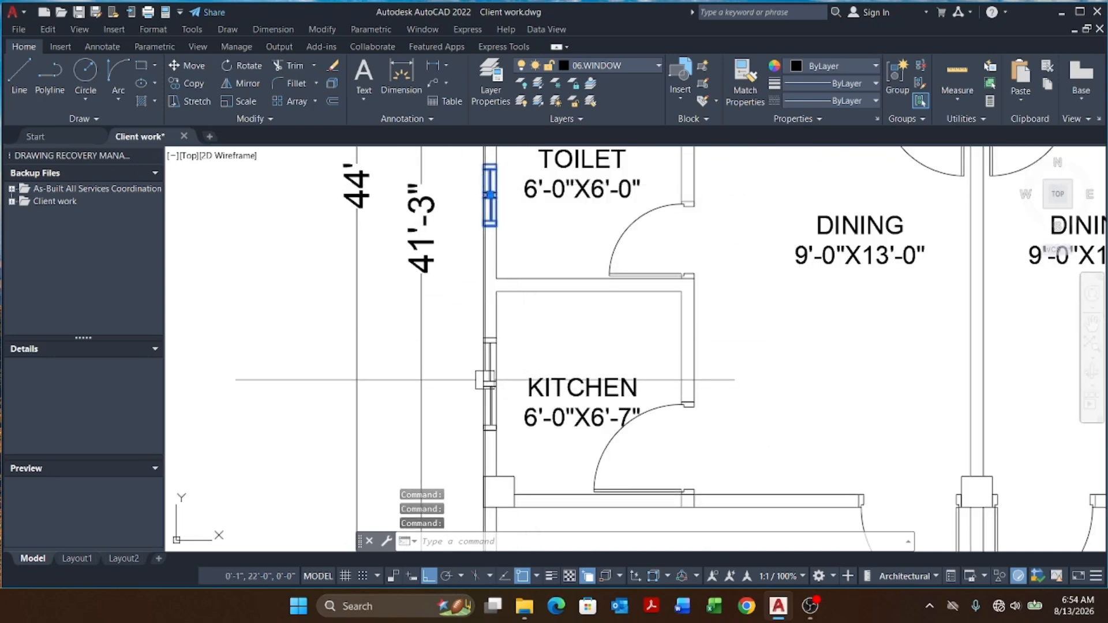
{"action": "left_click", "coordinate": [486, 379]}
{"action": "scroll", "coordinate": [512, 274], "scroll_direction": "down", "scroll_amount": 4}
{"action": "scroll", "coordinate": [507, 385], "scroll_direction": "up", "scroll_amount": 2}
{"action": "left_click", "coordinate": [510, 431]}
{"action": "scroll", "coordinate": [538, 279], "scroll_direction": "down", "scroll_amount": 3}
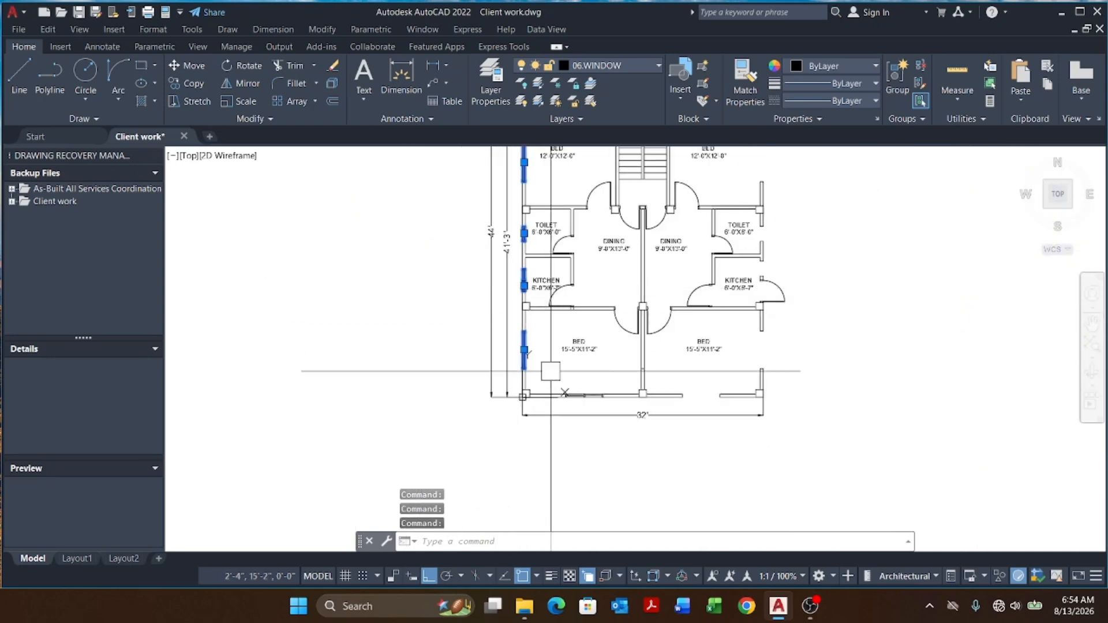
{"action": "scroll", "coordinate": [535, 378], "scroll_direction": "up", "scroll_amount": 5}
{"action": "left_click", "coordinate": [745, 446]}
{"action": "scroll", "coordinate": [512, 382], "scroll_direction": "down", "scroll_amount": 5}
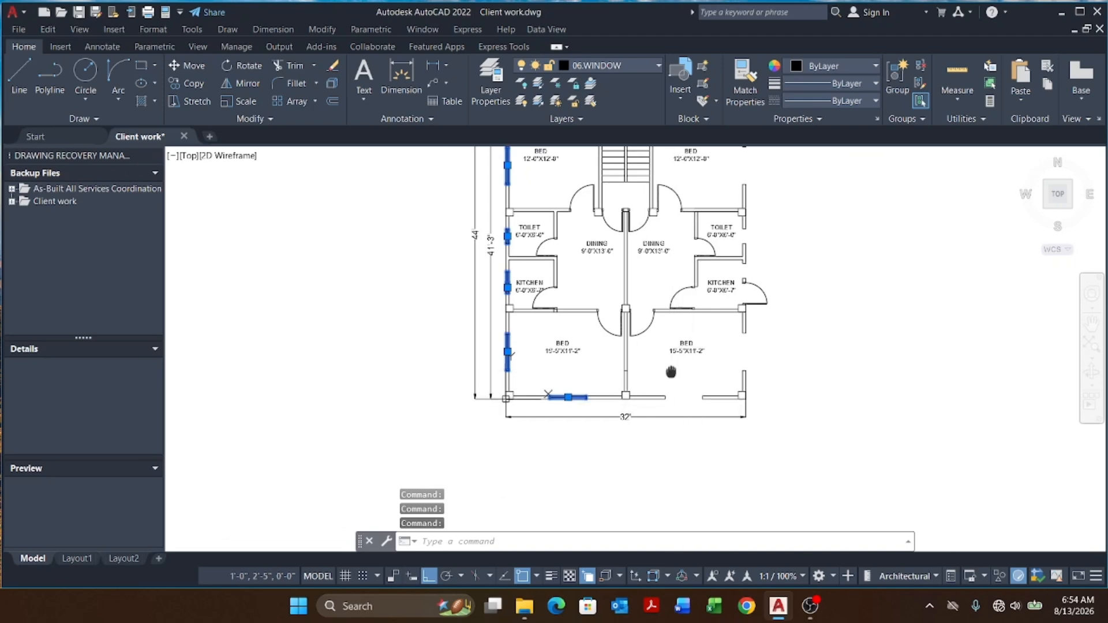
{"action": "scroll", "coordinate": [670, 372], "scroll_direction": "down", "scroll_amount": 2}
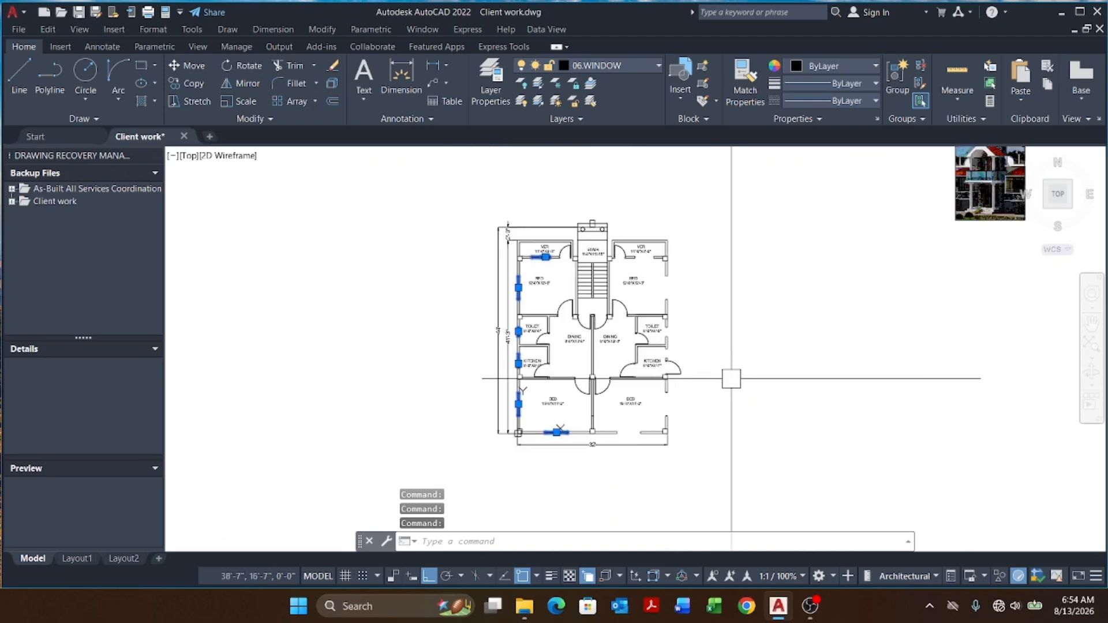
{"action": "scroll", "coordinate": [594, 436], "scroll_direction": "up", "scroll_amount": 8}
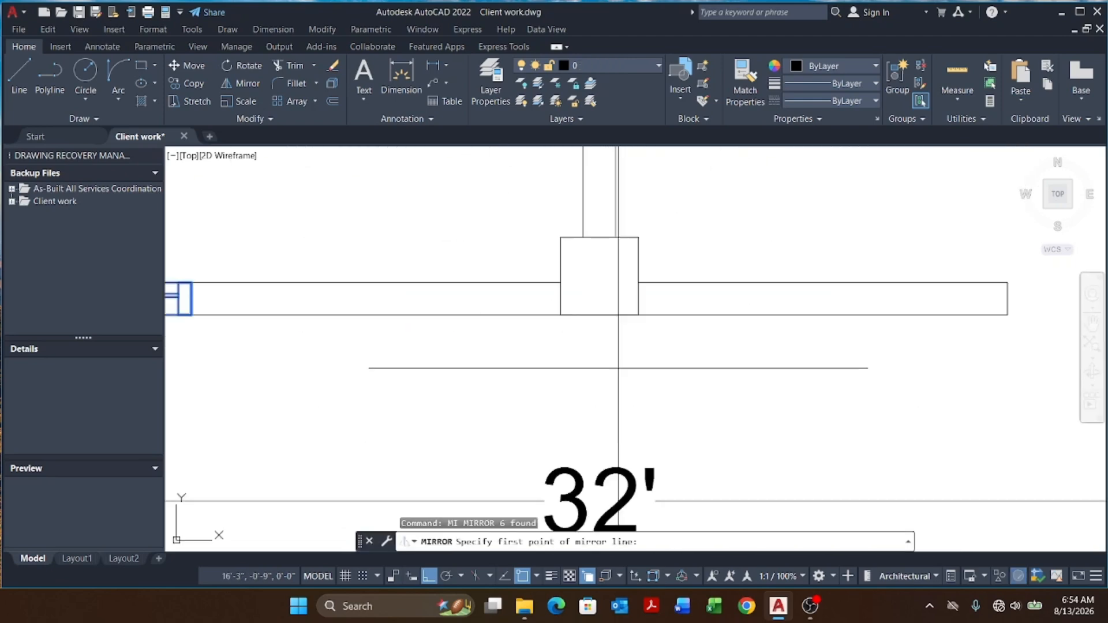
{"action": "left_click", "coordinate": [600, 275]}
{"action": "scroll", "coordinate": [600, 275], "scroll_direction": "down", "scroll_amount": 6}
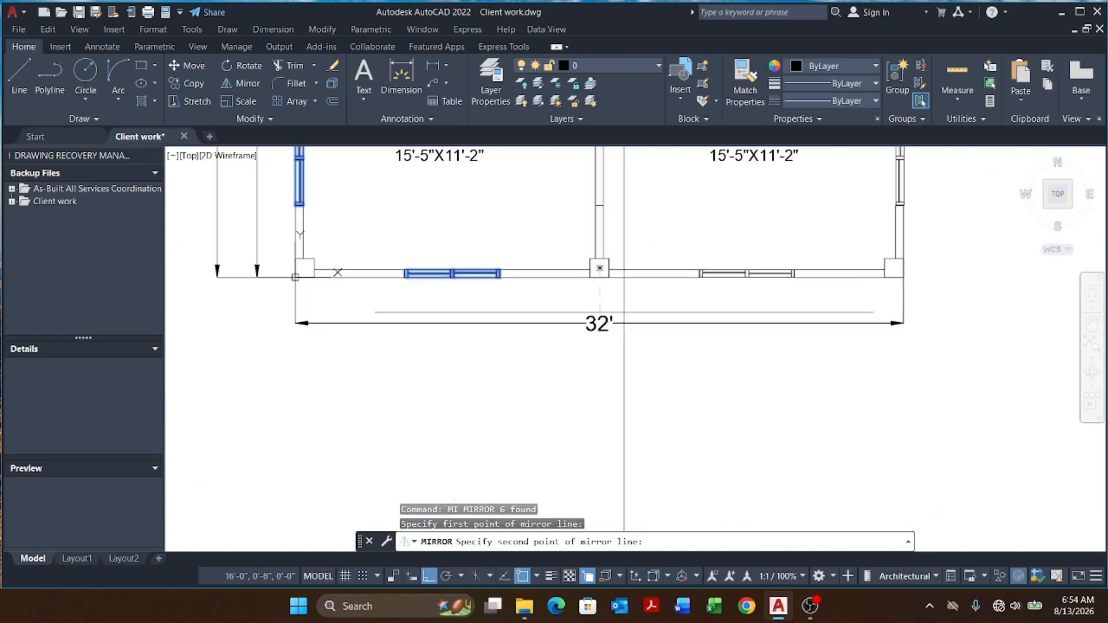
{"action": "left_click", "coordinate": [641, 407]}
{"action": "key", "text": "Return"}
{"action": "scroll", "coordinate": [685, 292], "scroll_direction": "down", "scroll_amount": 6}
{"action": "key", "text": "Escape"}
{"action": "key", "text": "Escape"}
{"action": "key", "text": "Escape"}
{"action": "scroll", "coordinate": [665, 314], "scroll_direction": "up", "scroll_amount": 5}
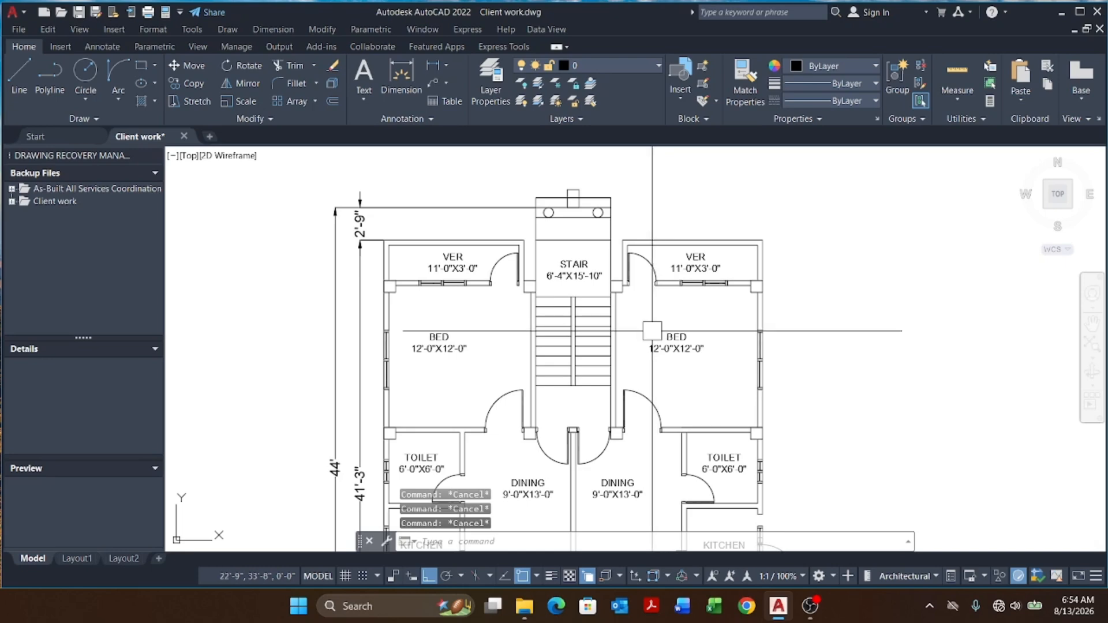
Step: Inspect the windows and openings across the whole floor plan
{"action": "middle_click_drag", "start_coordinate": [652, 331], "coordinate": [664, 301]}
{"action": "scroll", "coordinate": [454, 214], "scroll_direction": "down", "scroll_amount": 5}
{"action": "middle_click_drag", "start_coordinate": [456, 214], "coordinate": [491, 213]}
{"action": "middle_click_drag", "start_coordinate": [421, 311], "coordinate": [455, 322]}
{"action": "scroll", "coordinate": [539, 212], "scroll_direction": "up", "scroll_amount": 2}
{"action": "scroll", "coordinate": [469, 248], "scroll_direction": "down", "scroll_amount": 6}
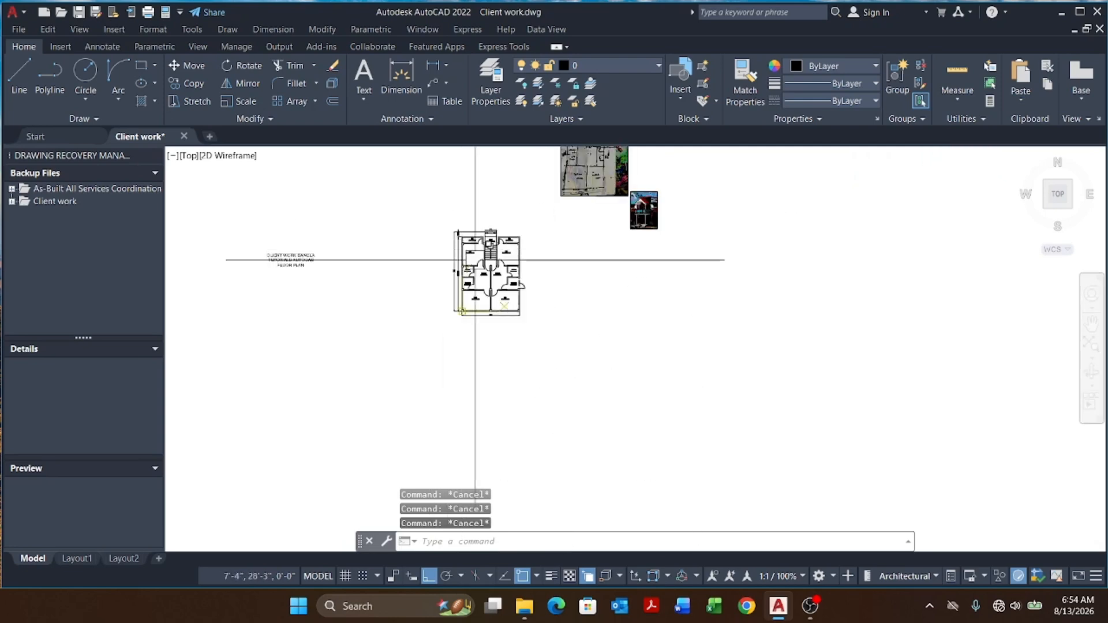
{"action": "scroll", "coordinate": [475, 260], "scroll_direction": "up", "scroll_amount": 3}
{"action": "scroll", "coordinate": [583, 319], "scroll_direction": "up", "scroll_amount": 4}
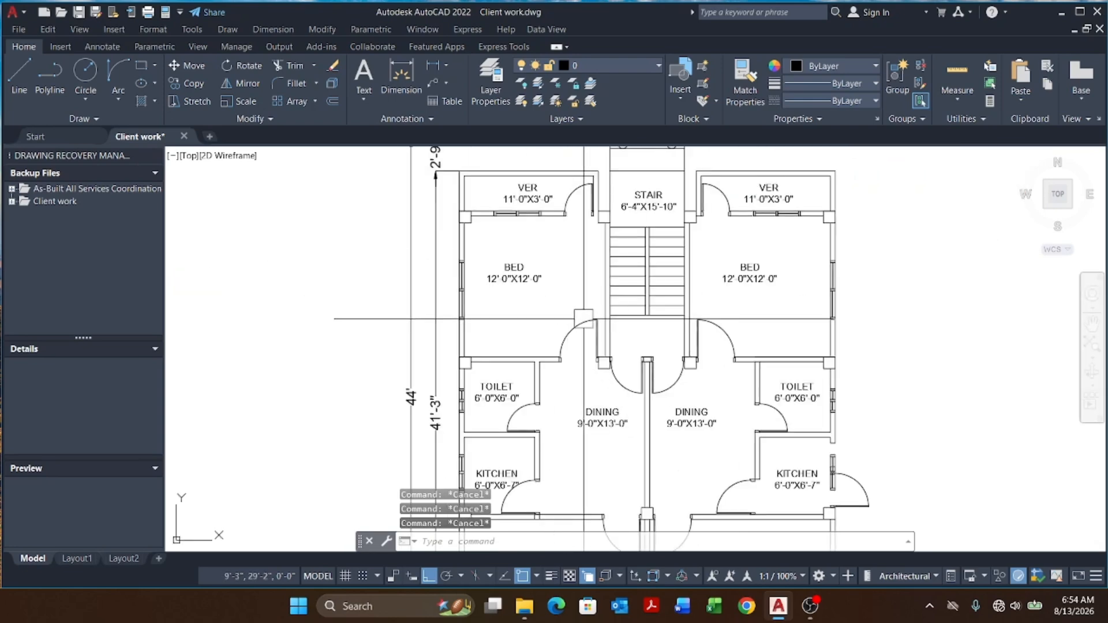
{"action": "middle_click_drag", "start_coordinate": [583, 319], "coordinate": [584, 341]}
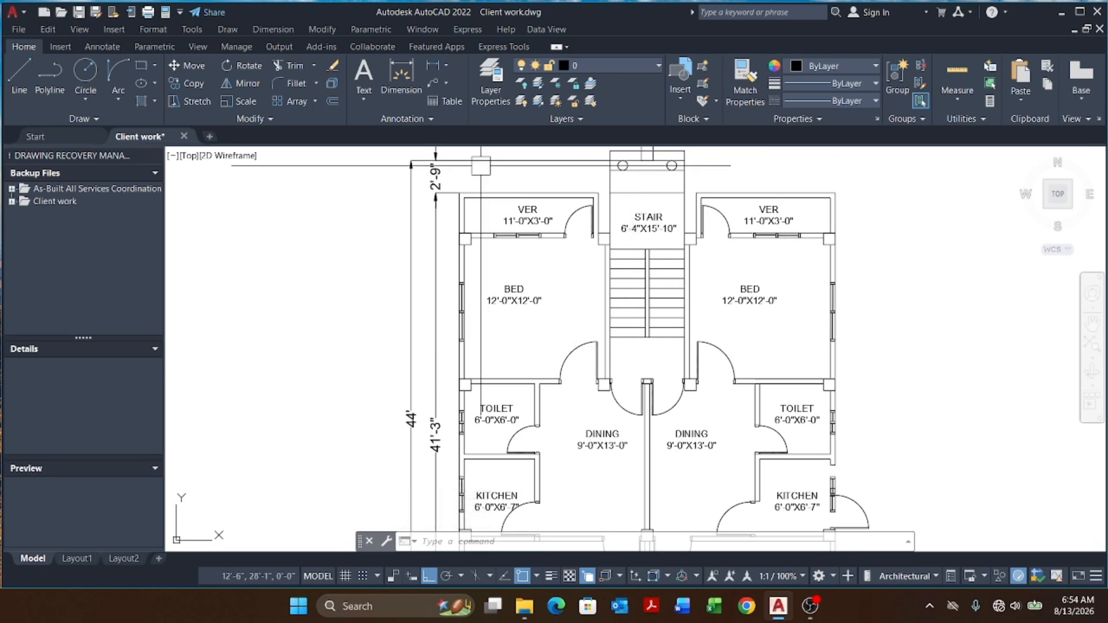
{"action": "scroll", "coordinate": [583, 389], "scroll_direction": "down", "scroll_amount": 2}
{"action": "middle_click_drag", "start_coordinate": [583, 388], "coordinate": [677, 382]}
{"action": "scroll", "coordinate": [584, 323], "scroll_direction": "down", "scroll_amount": 3}
{"action": "scroll", "coordinate": [463, 301], "scroll_direction": "up", "scroll_amount": 4}
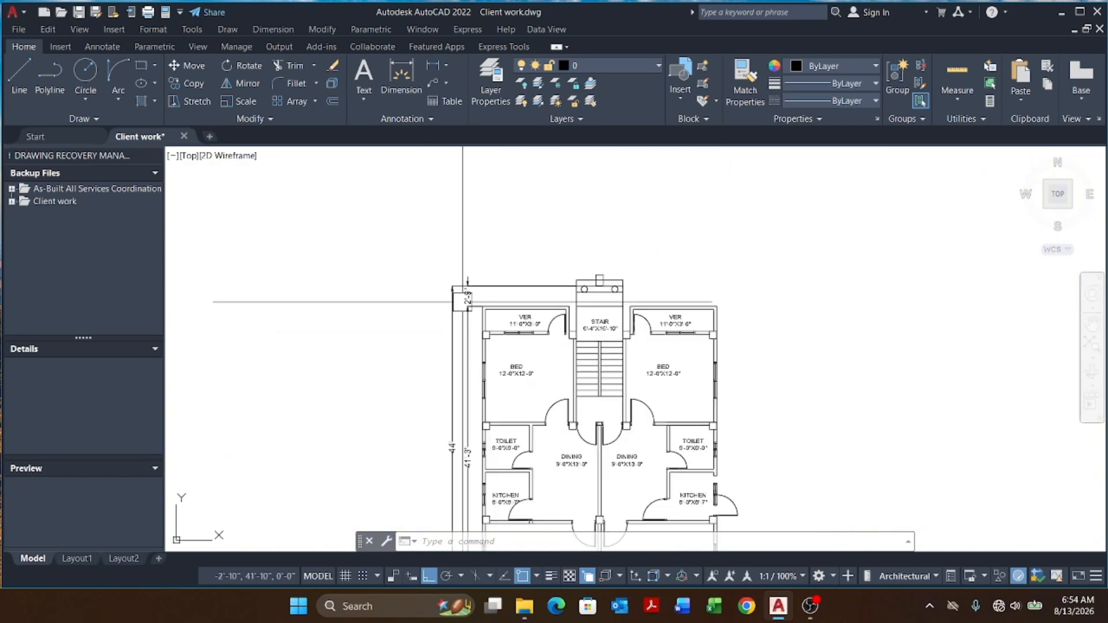
{"action": "middle_click_drag", "start_coordinate": [567, 326], "coordinate": [492, 264]}
{"action": "scroll", "coordinate": [489, 263], "scroll_direction": "down", "scroll_amount": 2}
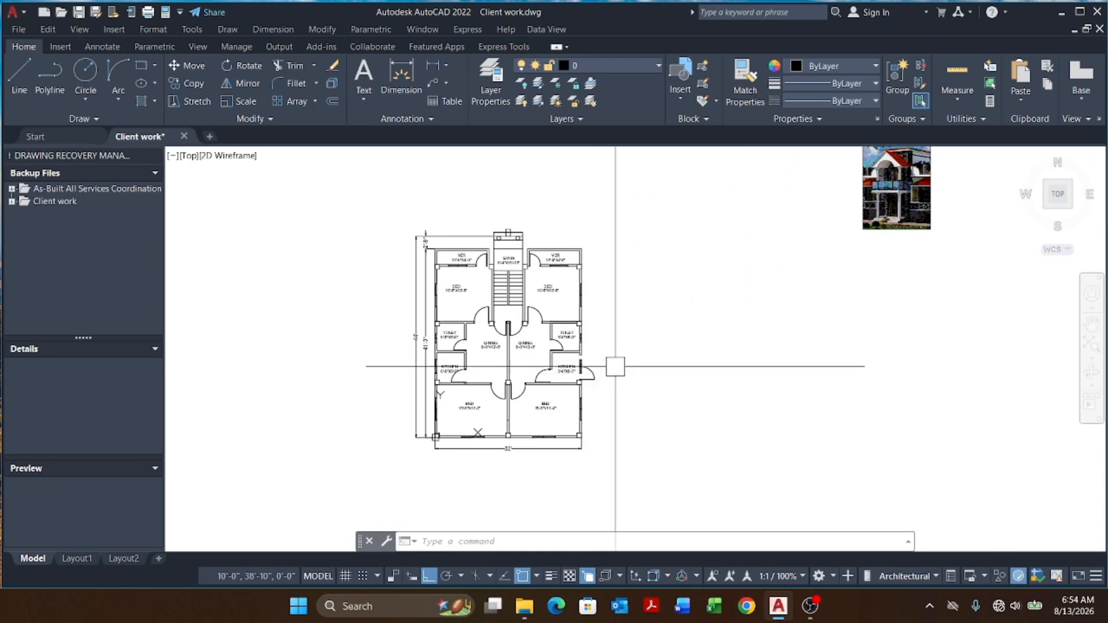
{"action": "scroll", "coordinate": [396, 310], "scroll_direction": "up", "scroll_amount": 2}
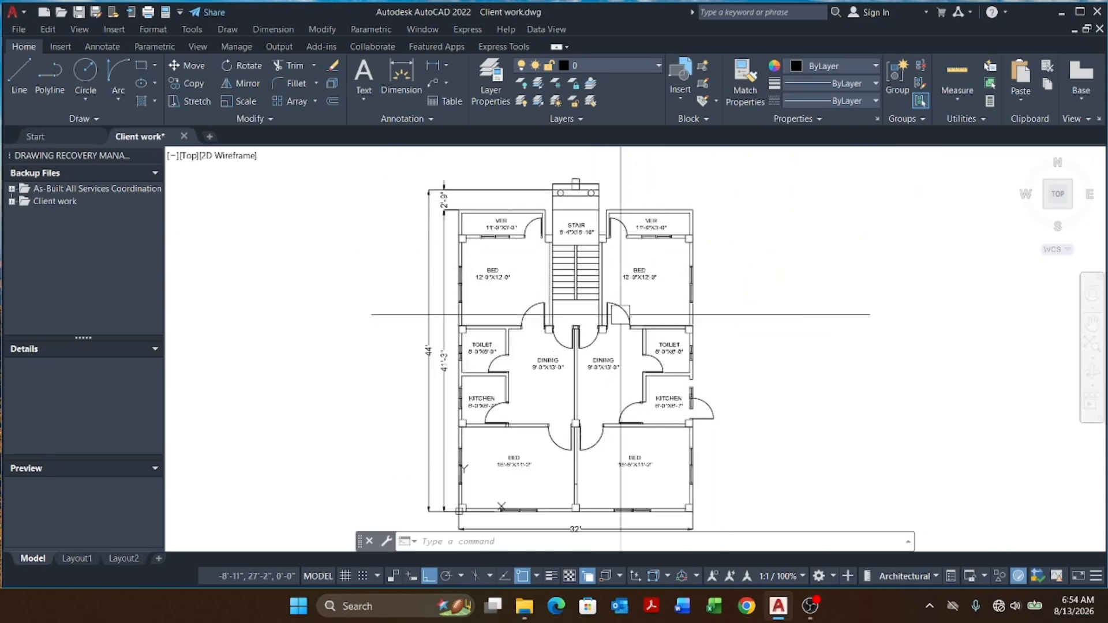
{"action": "scroll", "coordinate": [497, 295], "scroll_direction": "down", "scroll_amount": 3}
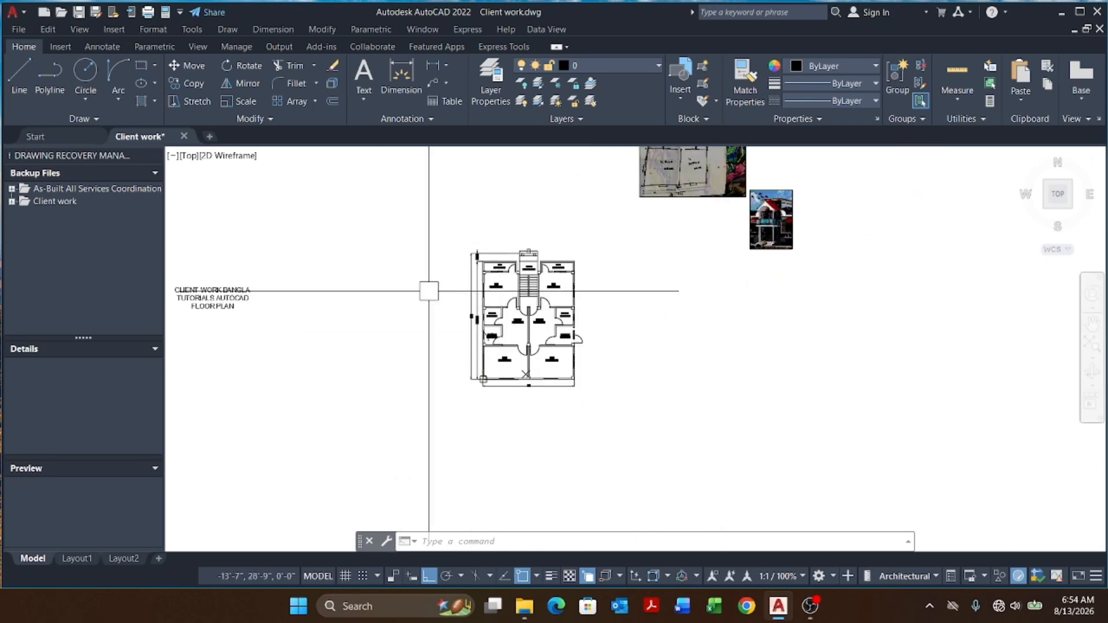
{"action": "scroll", "coordinate": [428, 289], "scroll_direction": "up", "scroll_amount": 4}
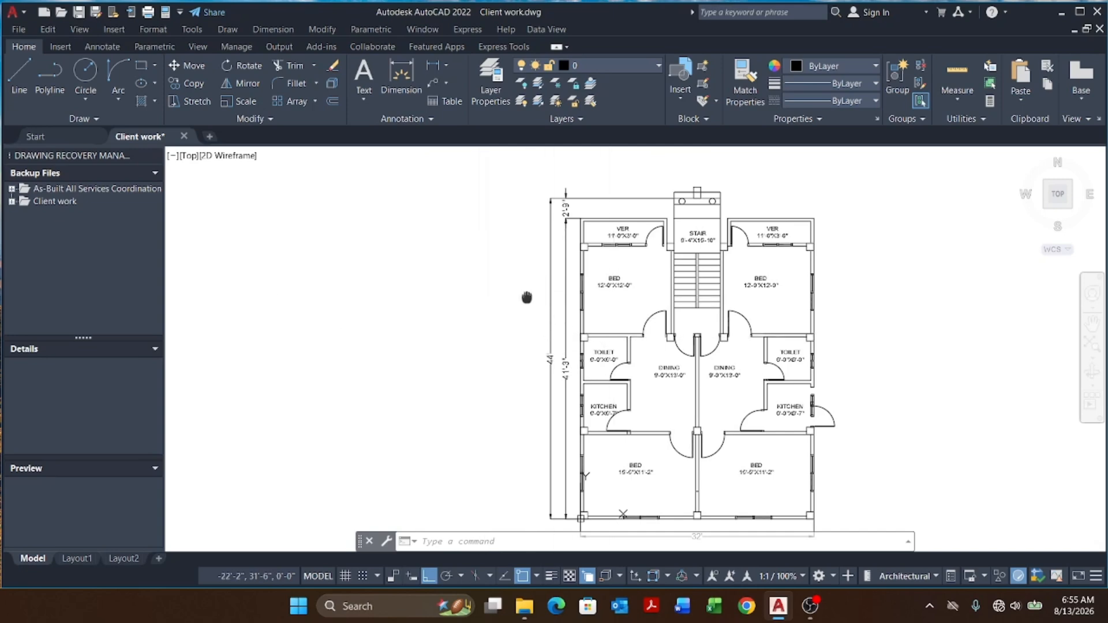
{"action": "scroll", "coordinate": [507, 297], "scroll_direction": "down", "scroll_amount": 3}
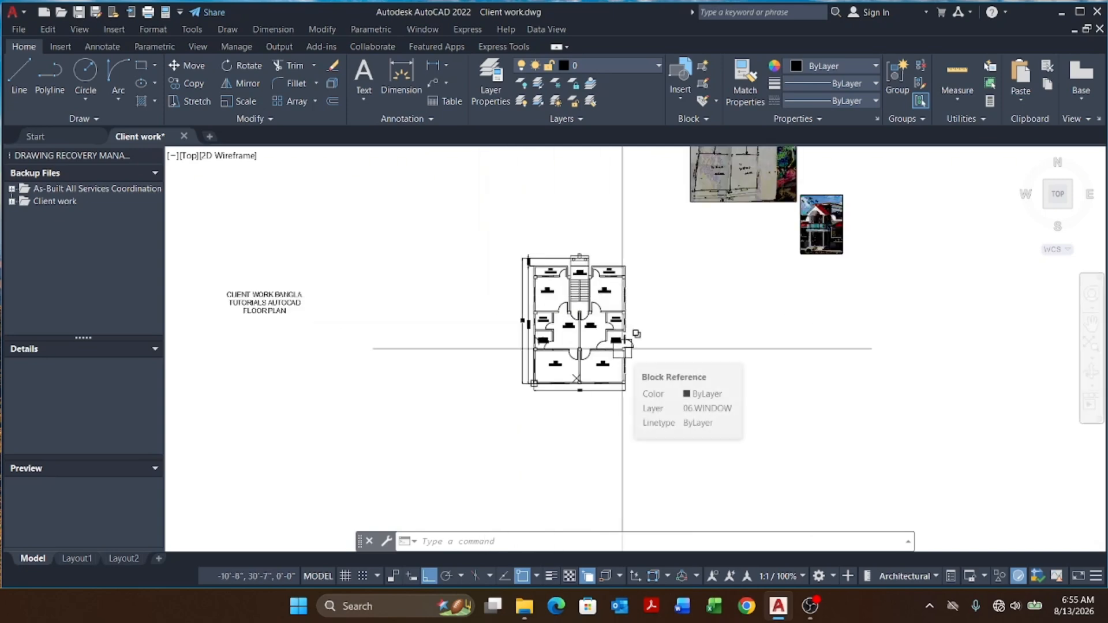
{"action": "scroll", "coordinate": [584, 326], "scroll_direction": "up", "scroll_amount": 2}
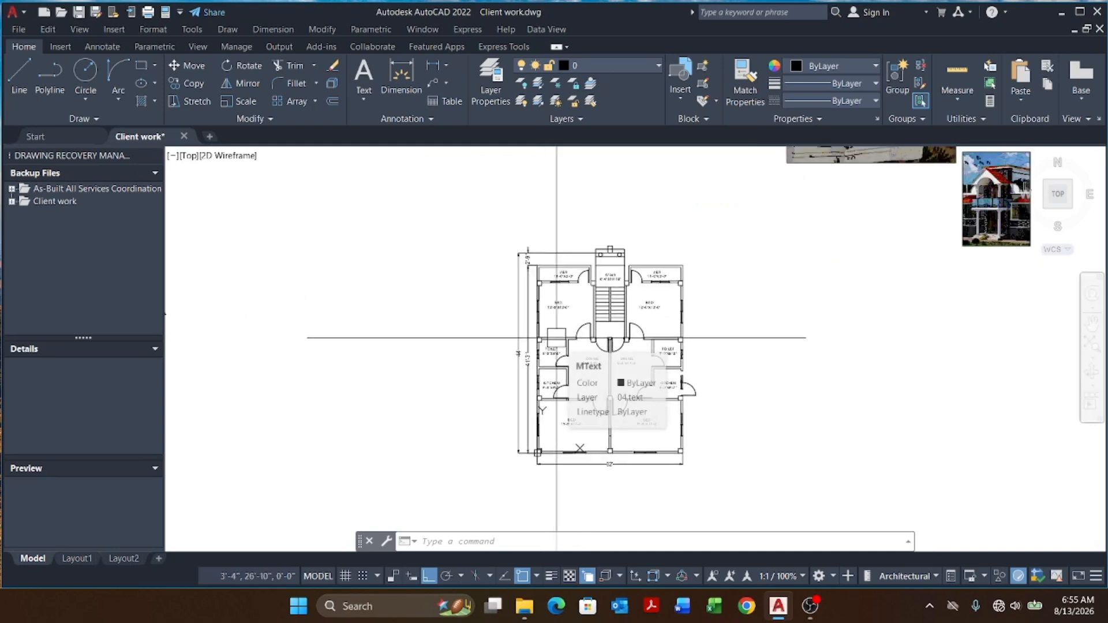
{"action": "scroll", "coordinate": [552, 323], "scroll_direction": "up", "scroll_amount": 7}
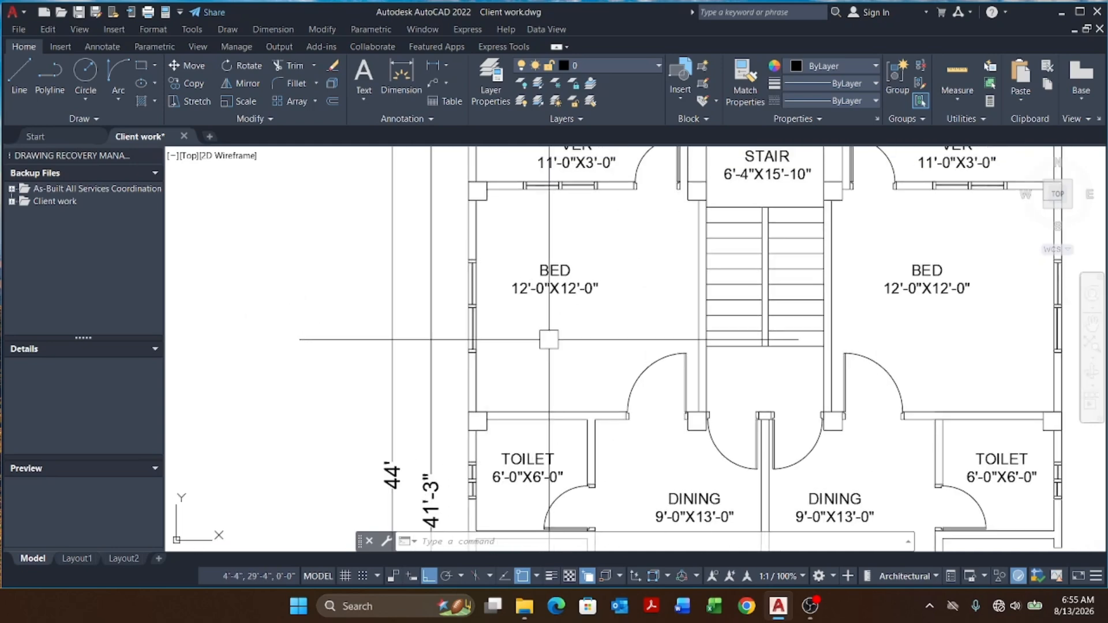
{"action": "scroll", "coordinate": [549, 340], "scroll_direction": "down", "scroll_amount": 4}
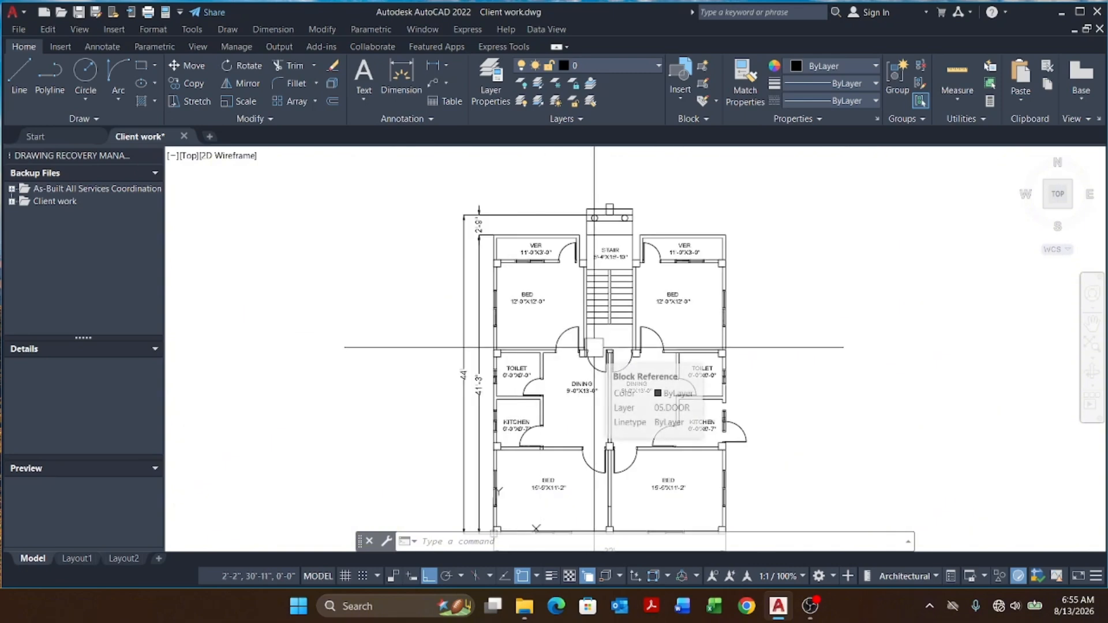
{"action": "scroll", "coordinate": [539, 307], "scroll_direction": "up", "scroll_amount": 2}
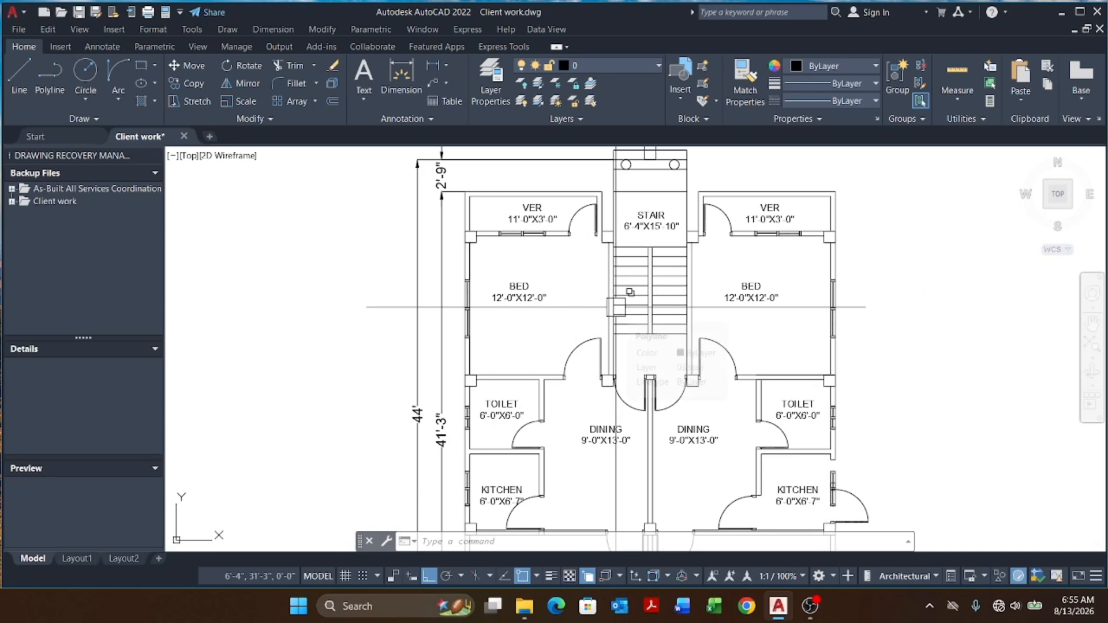
{"action": "middle_click_drag", "start_coordinate": [643, 325], "coordinate": [583, 301]}
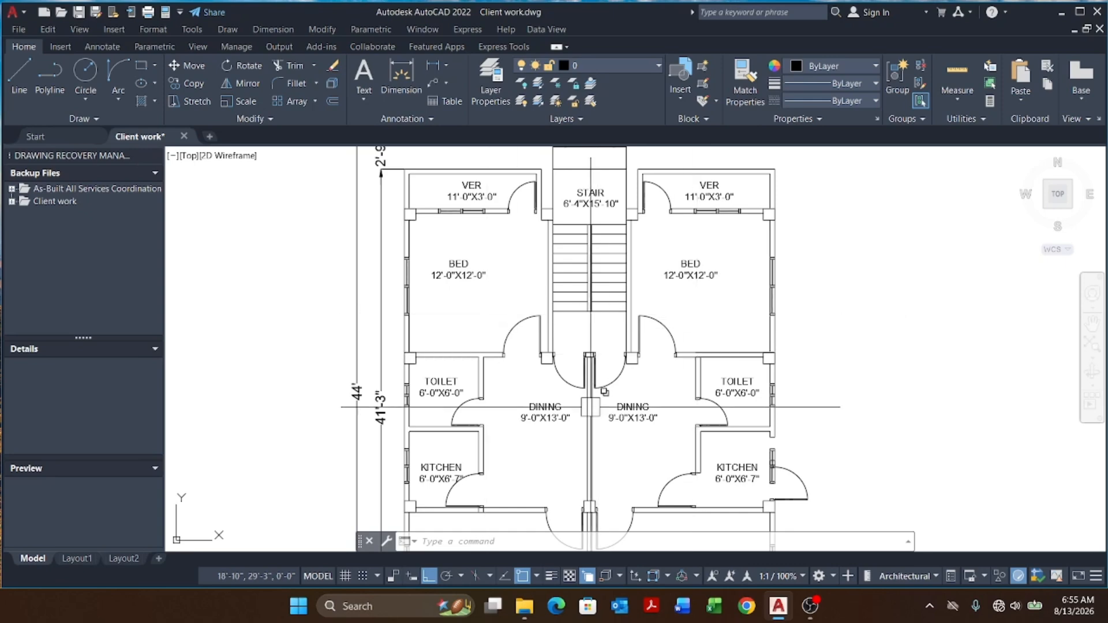
{"action": "middle_click_drag", "start_coordinate": [411, 349], "coordinate": [411, 411]}
{"action": "scroll", "coordinate": [344, 189], "scroll_direction": "up", "scroll_amount": 3}
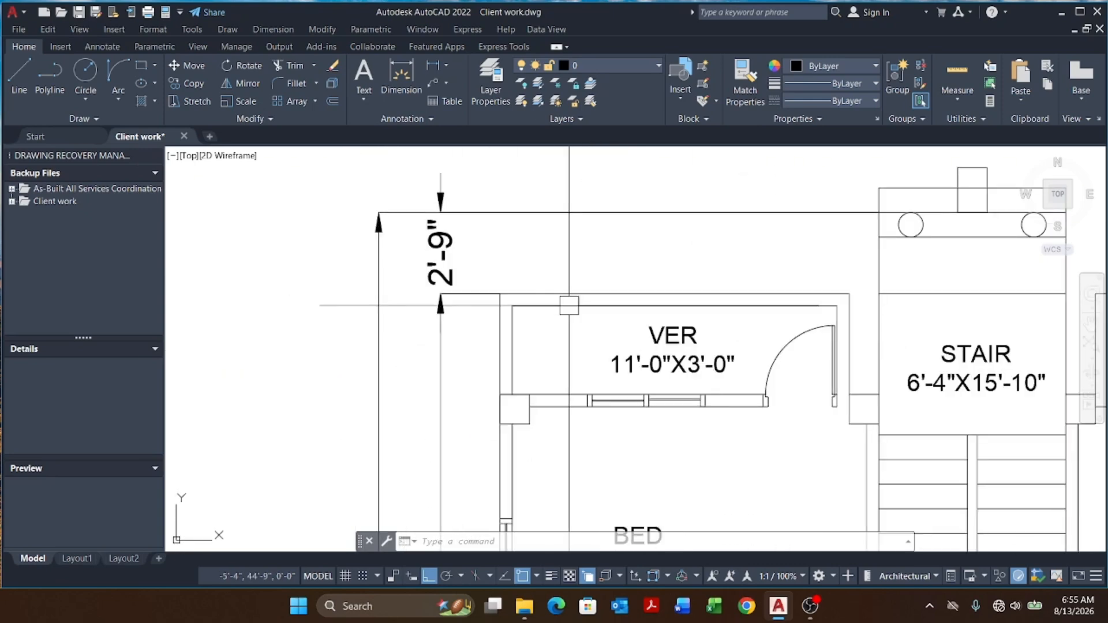
{"action": "middle_click_drag", "start_coordinate": [569, 307], "coordinate": [458, 302]}
{"action": "scroll", "coordinate": [498, 304], "scroll_direction": "down", "scroll_amount": 3}
{"action": "scroll", "coordinate": [403, 302], "scroll_direction": "up", "scroll_amount": 7}
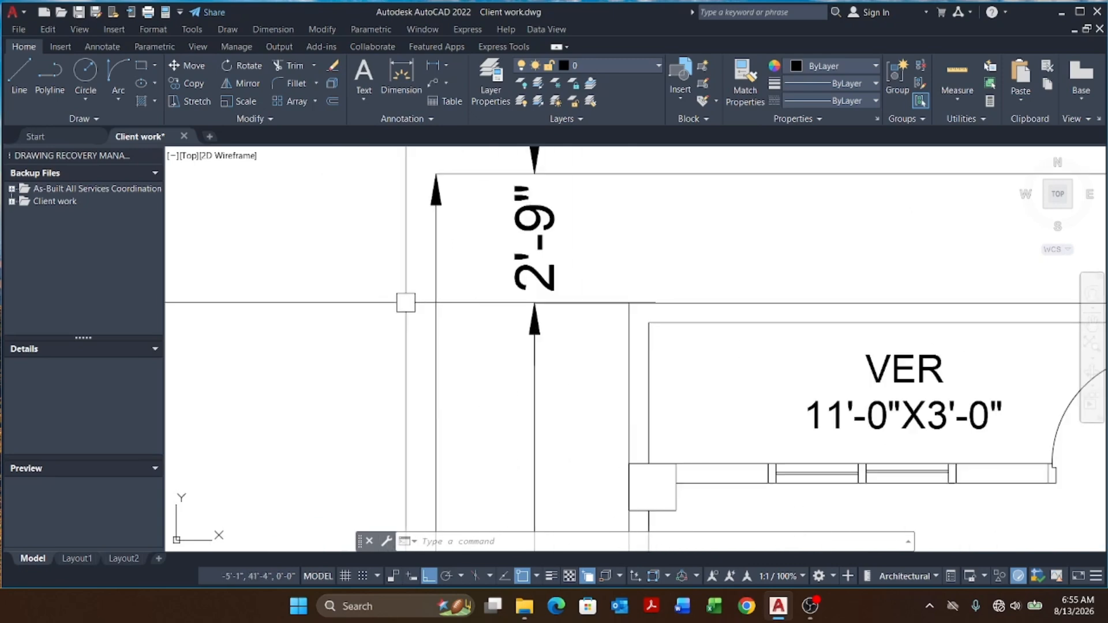
{"action": "scroll", "coordinate": [458, 346], "scroll_direction": "down", "scroll_amount": 10}
{"action": "scroll", "coordinate": [575, 322], "scroll_direction": "up", "scroll_amount": 1}
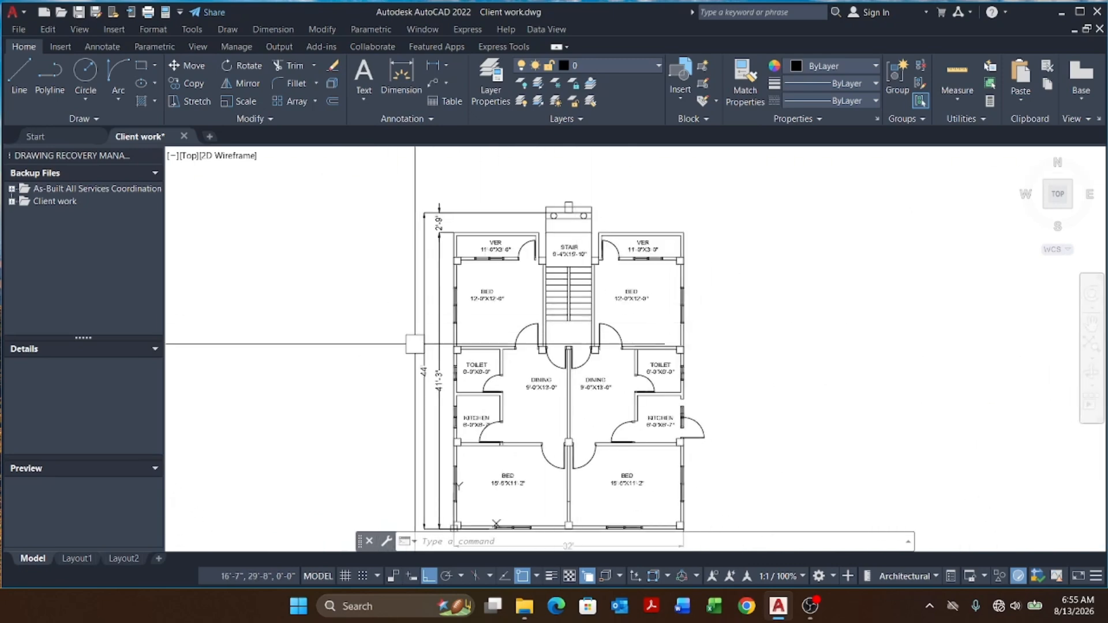
{"action": "middle_click_drag", "start_coordinate": [416, 344], "coordinate": [438, 300]}
{"action": "middle_click_drag", "start_coordinate": [599, 367], "coordinate": [579, 398]}
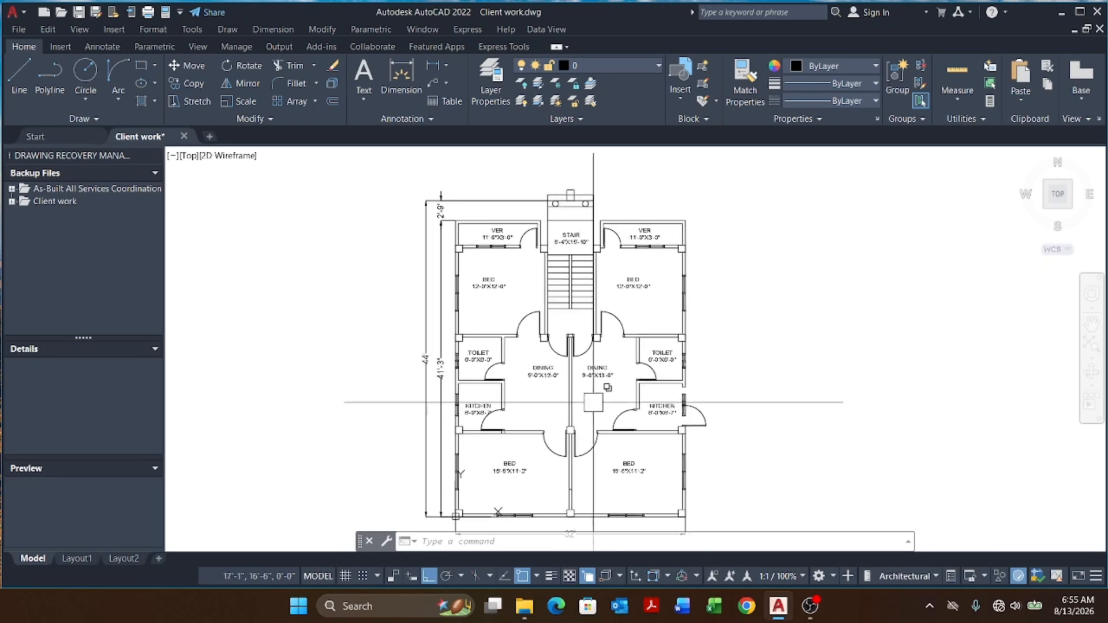
{"action": "scroll", "coordinate": [506, 233], "scroll_direction": "up", "scroll_amount": 4}
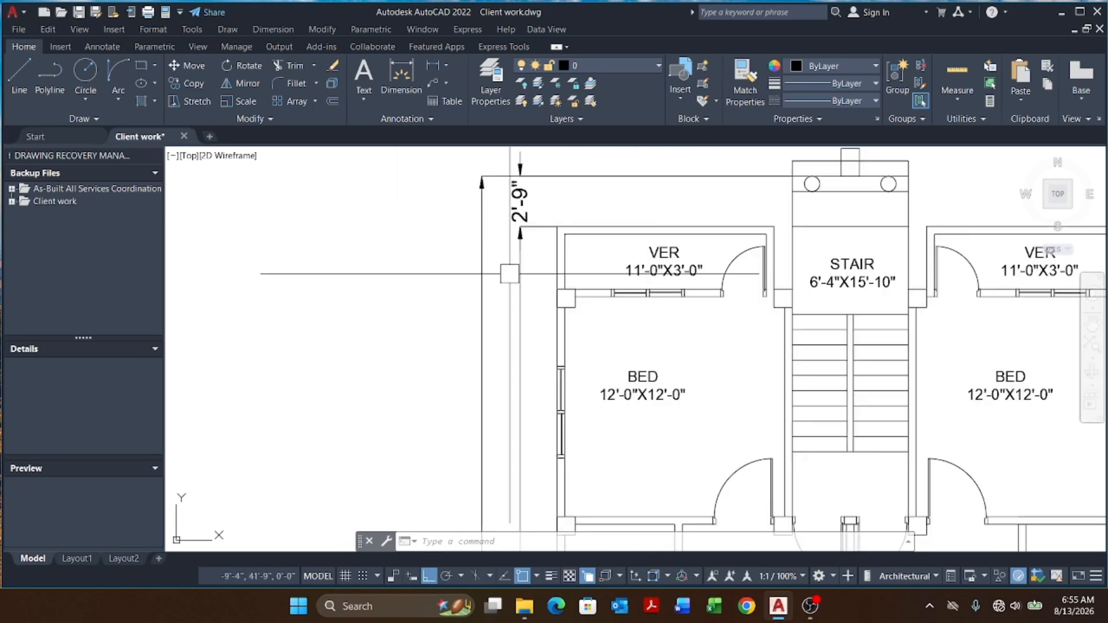
{"action": "scroll", "coordinate": [497, 325], "scroll_direction": "down", "scroll_amount": 2}
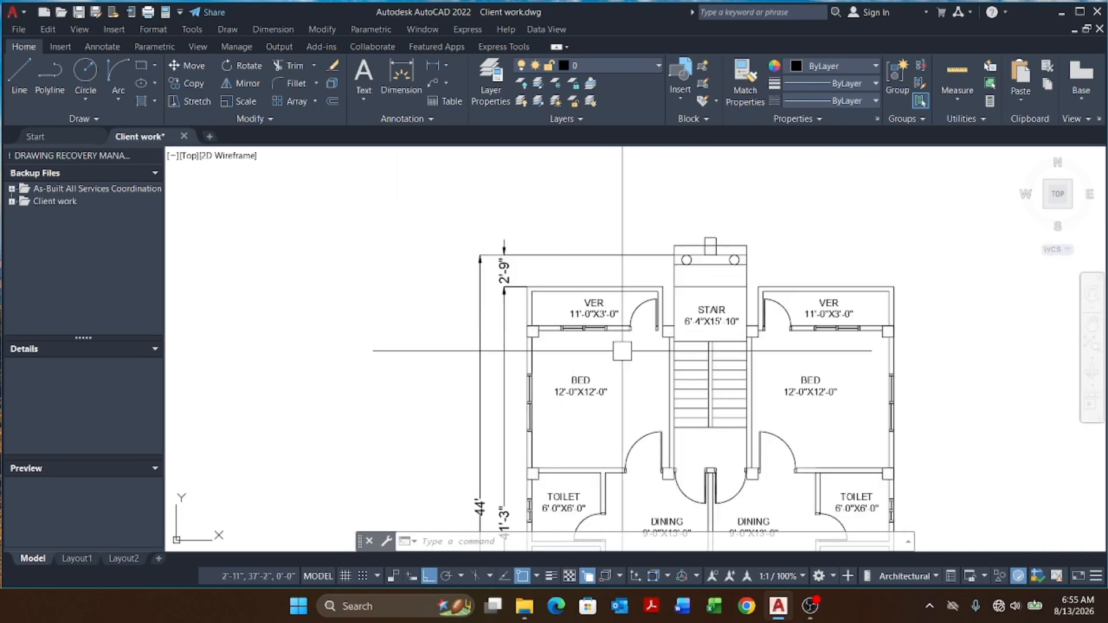